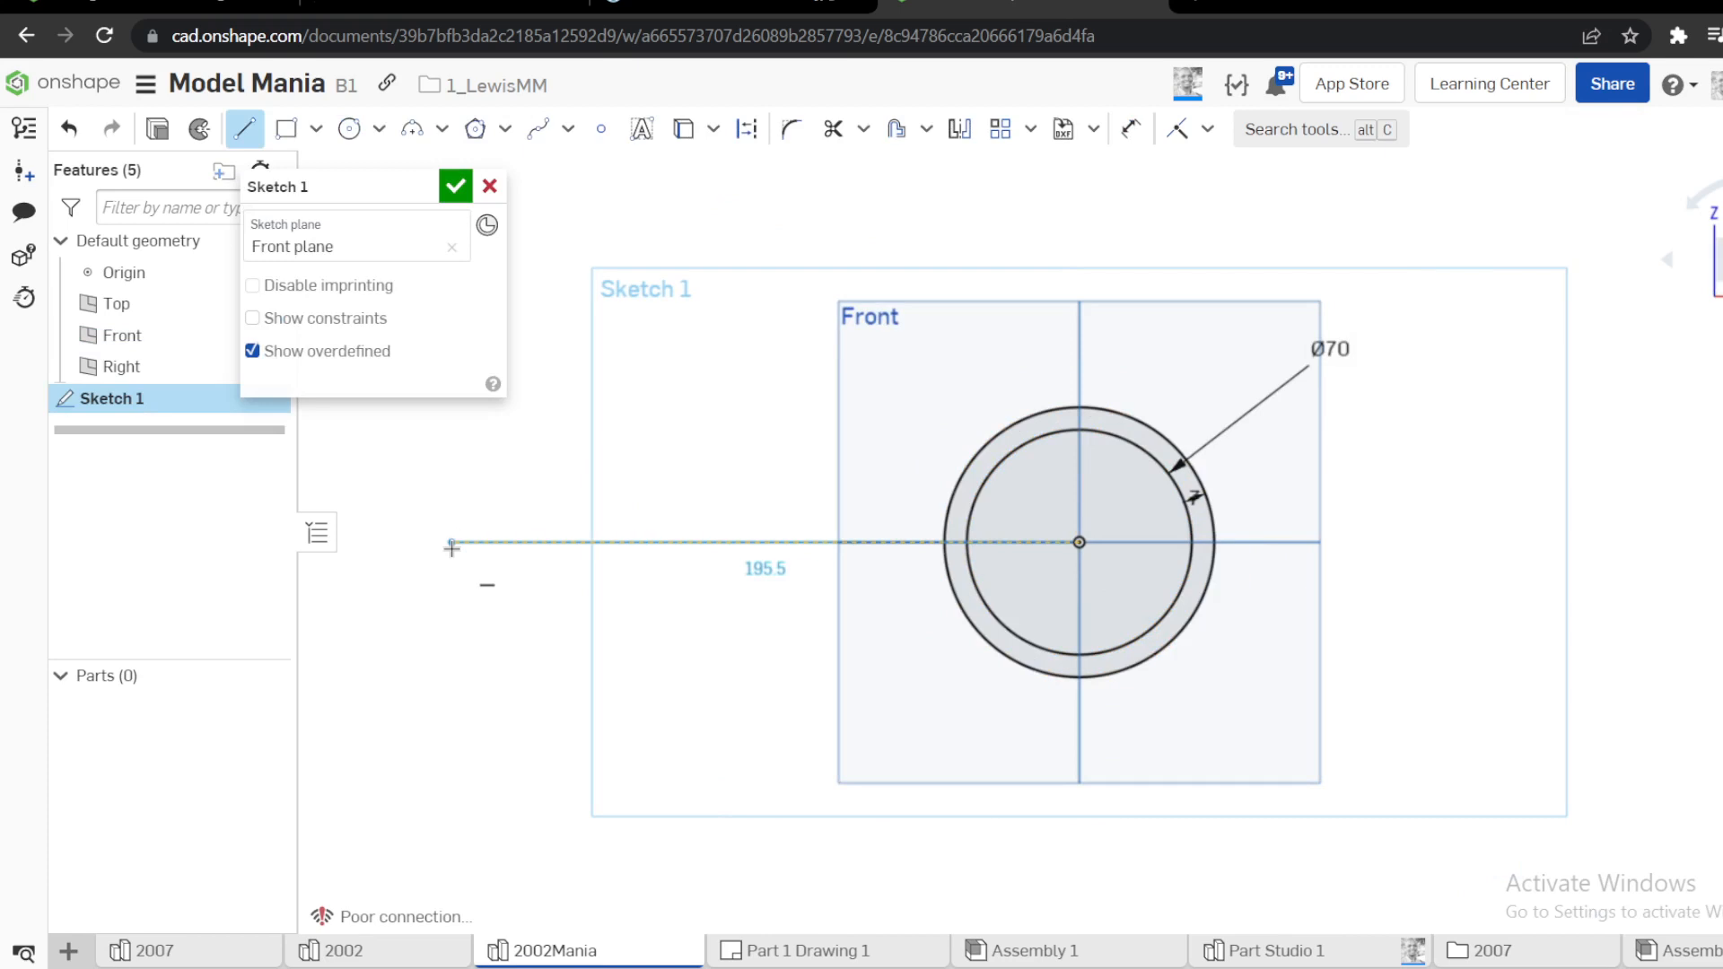
Sketch a horizontal line about 195.5 mm long extending left from the circles' centre and check the reference drawing
{"action": "left_click", "coordinate": [451, 542]}
{"action": "key", "text": "Escape"}
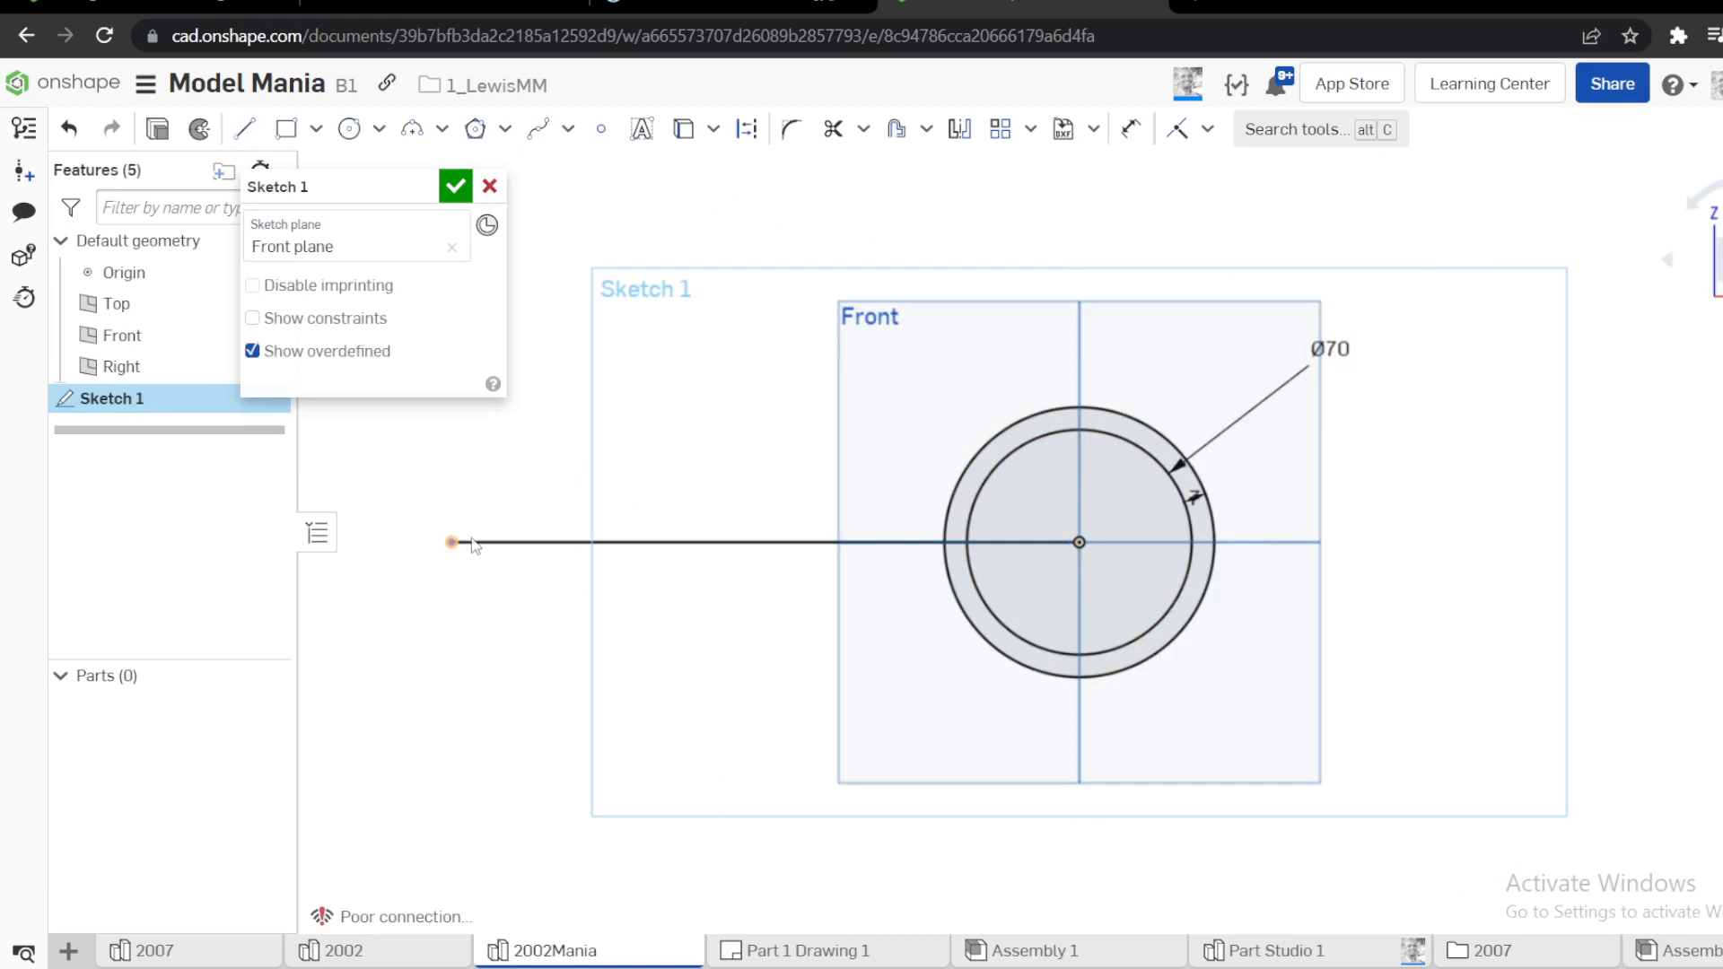
{"action": "left_click", "coordinate": [797, 3]}
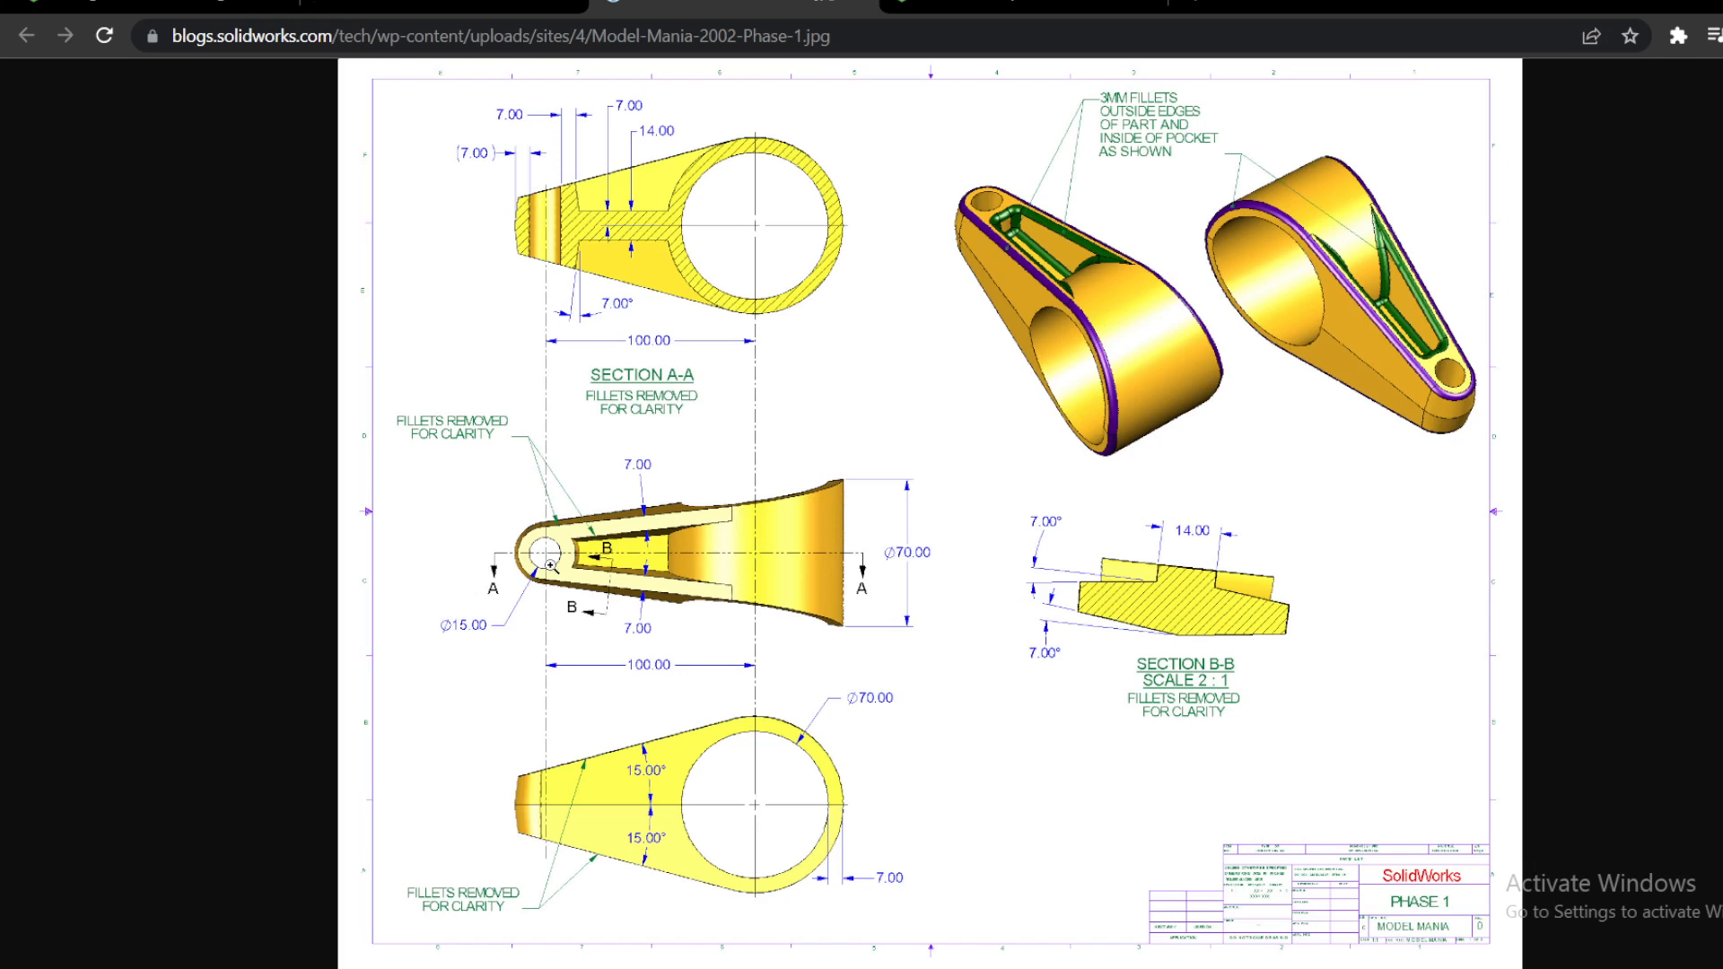
{"action": "left_click", "coordinate": [1023, 4]}
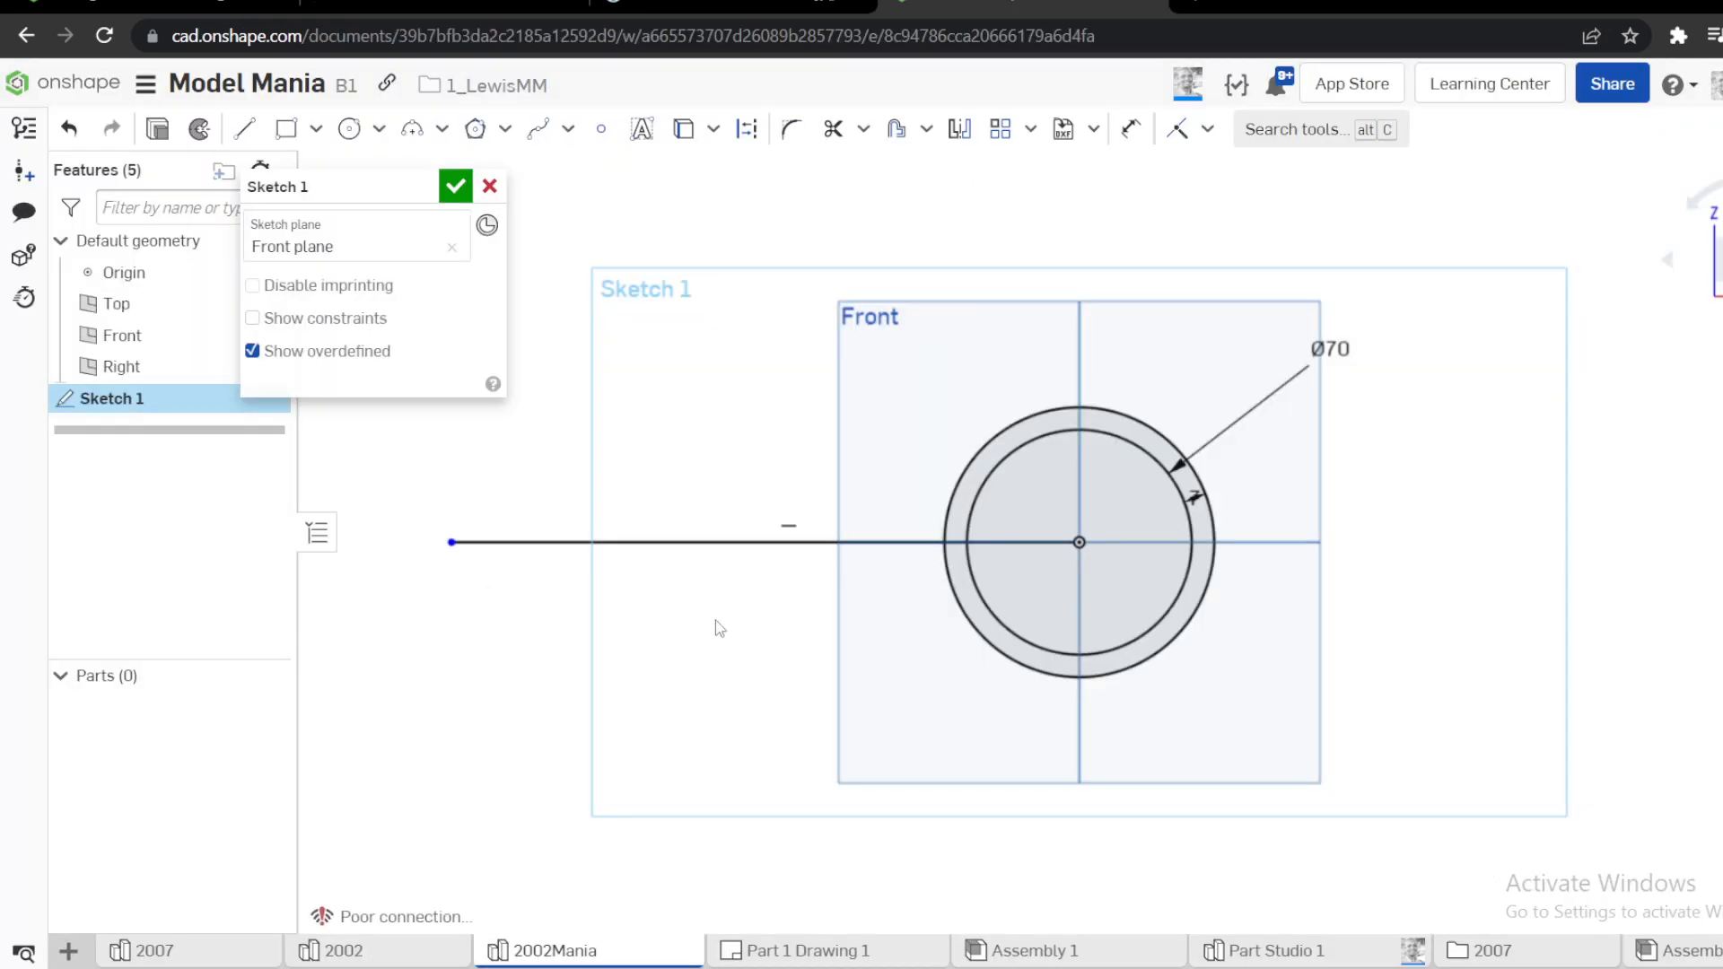
Dimension the horizontal line's length as 100 mm
{"action": "scroll", "coordinate": [716, 619], "scroll_direction": "down", "scroll_amount": 2}
{"action": "key", "text": "d"}
{"action": "left_click", "coordinate": [711, 557]}
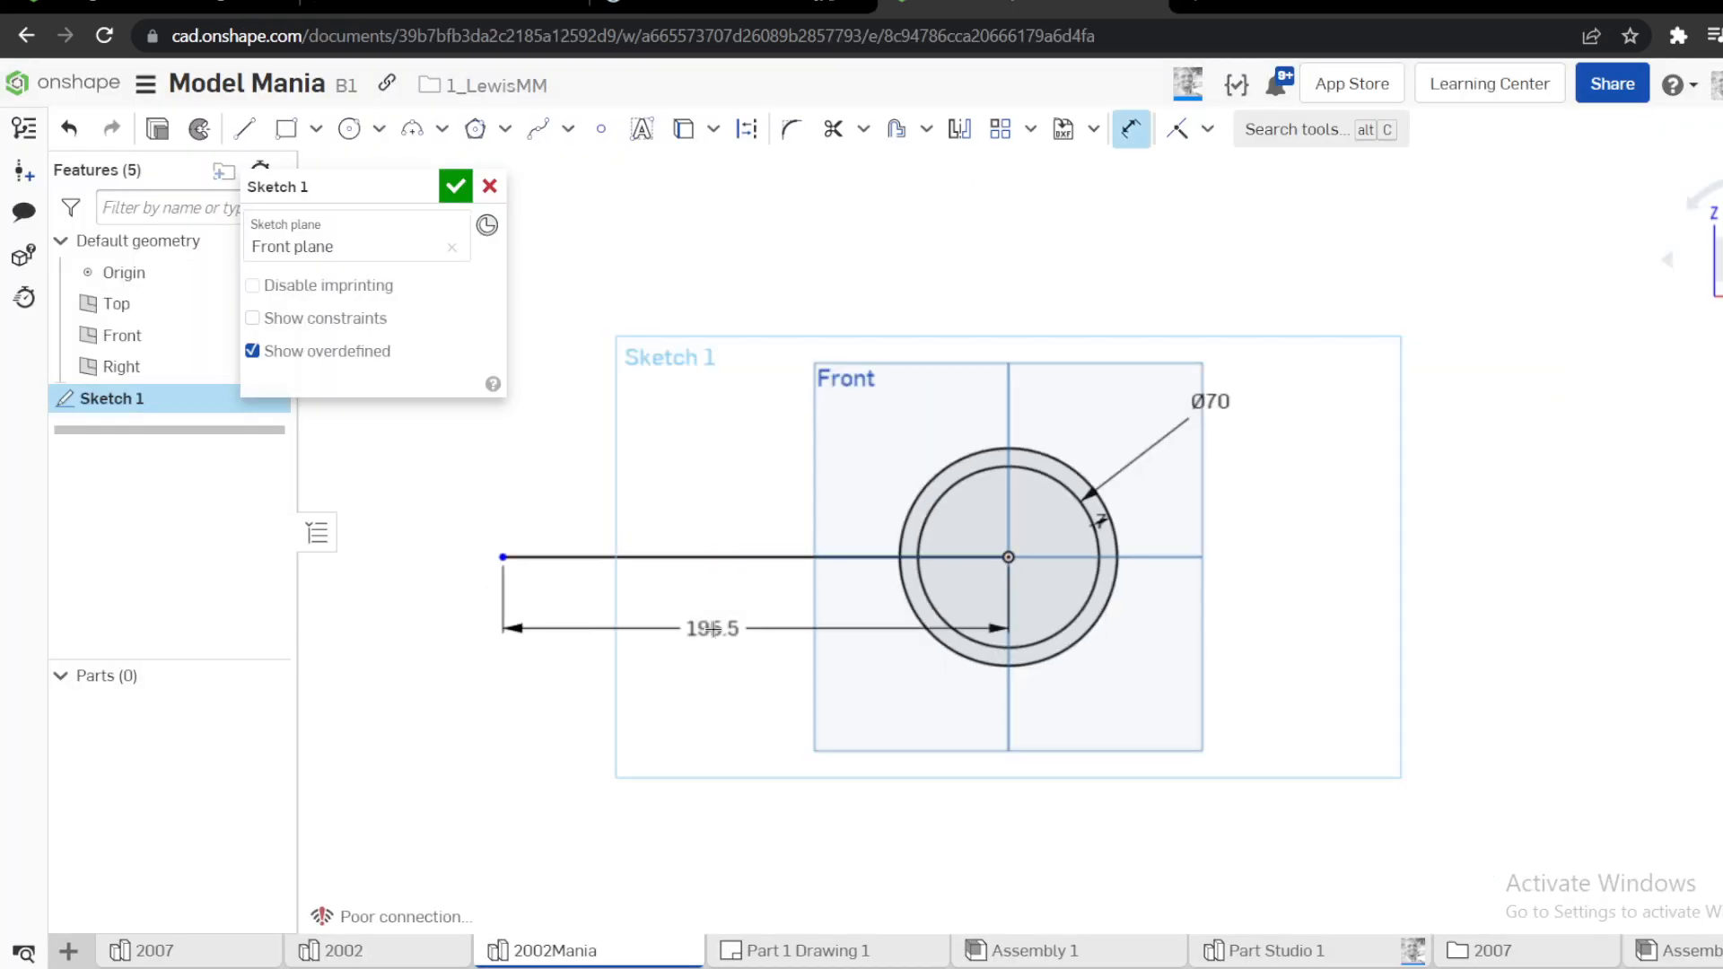
{"action": "left_click", "coordinate": [712, 628]}
{"action": "type", "text": "100"}
{"action": "key", "text": "Return"}
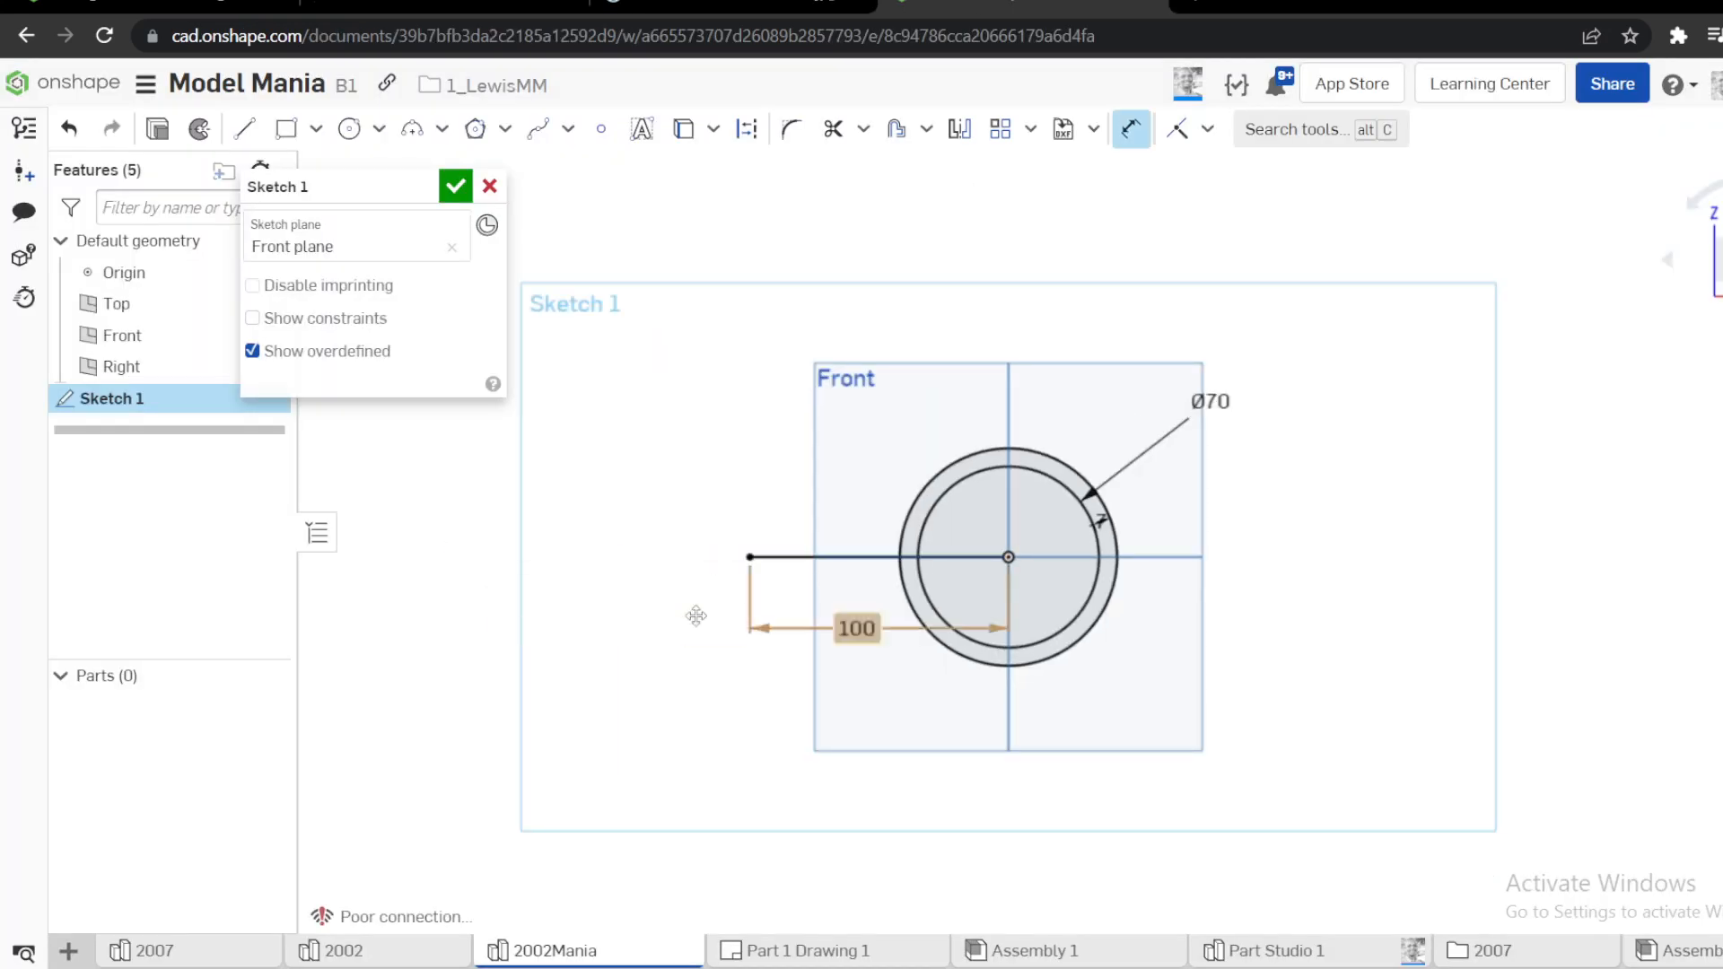
Sketch a circle about 20 mm in diameter centred on the line's left end and check its size in the reference drawing
{"action": "scroll", "coordinate": [745, 550], "scroll_direction": "up", "scroll_amount": 3}
{"action": "key", "text": "c"}
{"action": "left_click", "coordinate": [749, 569]}
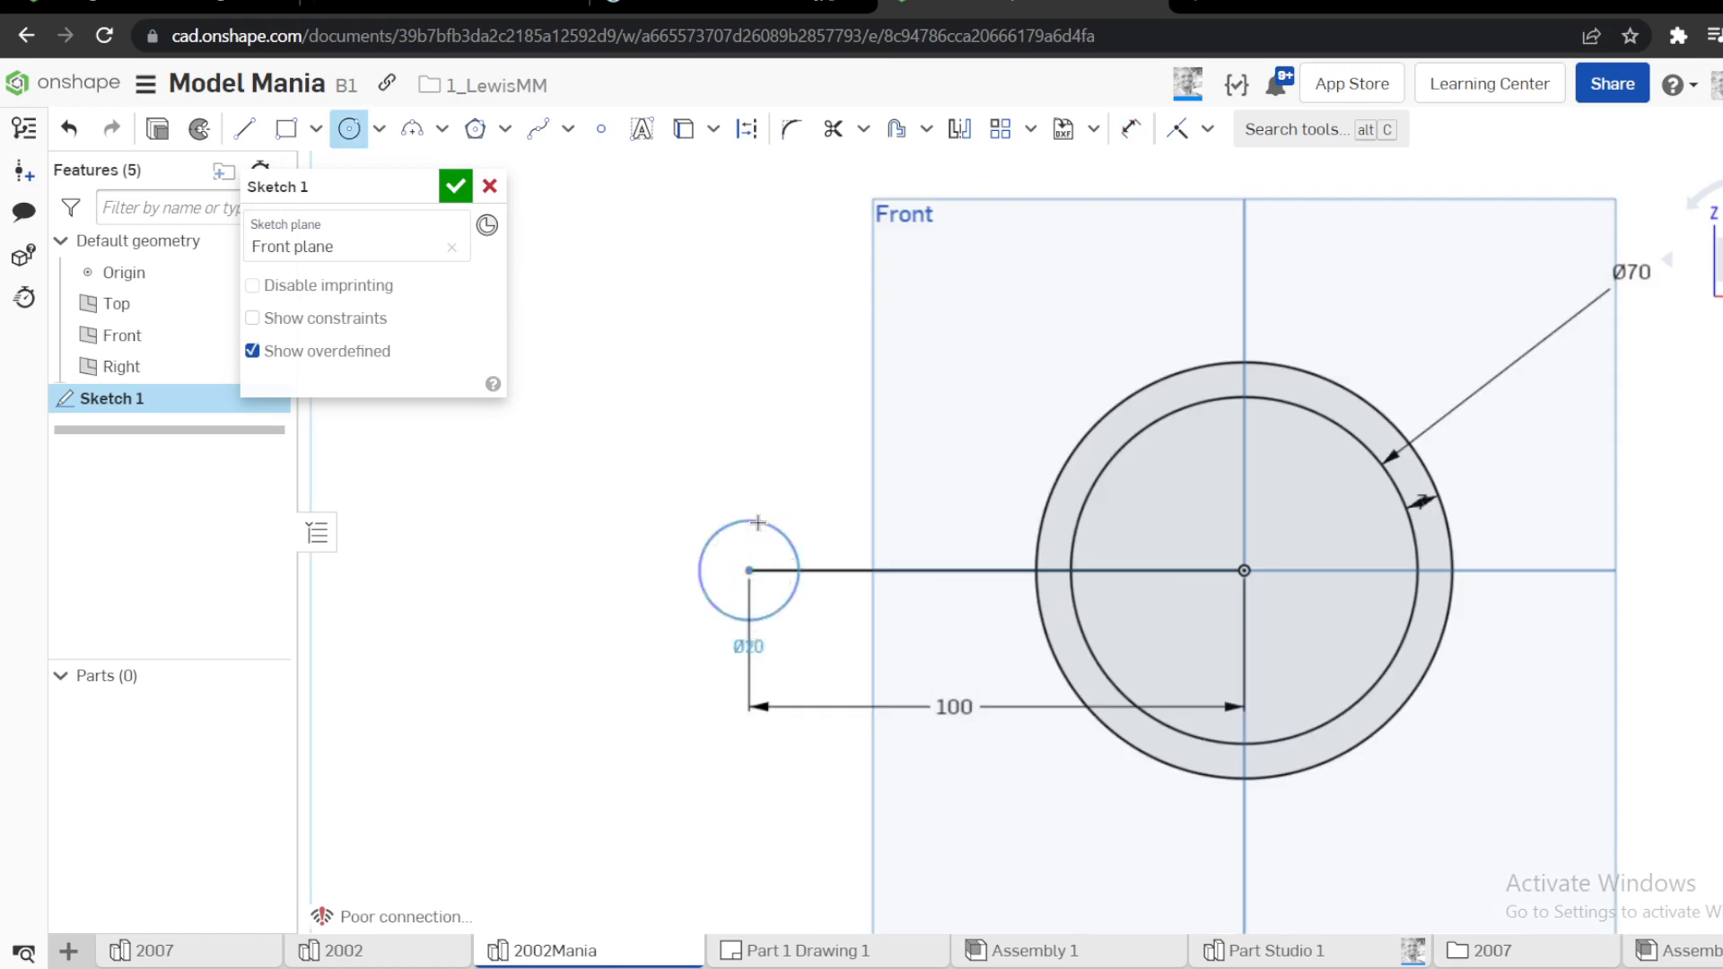
{"action": "left_click", "coordinate": [758, 522]}
{"action": "left_click", "coordinate": [767, 16]}
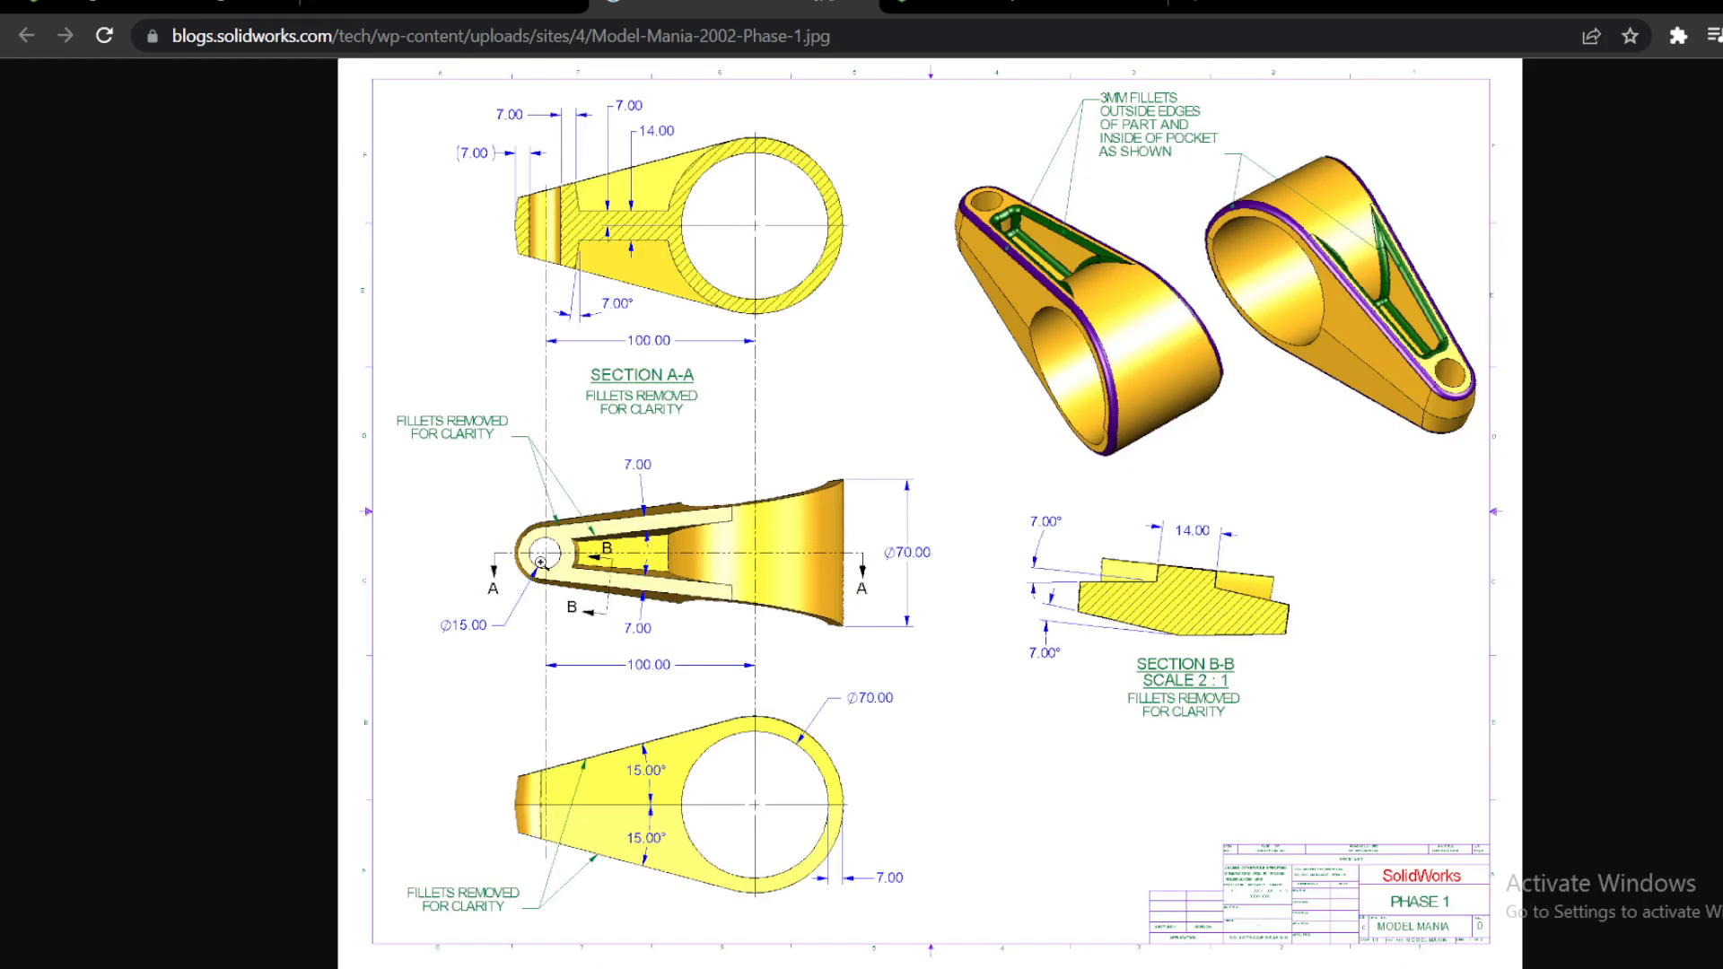
{"action": "left_click", "coordinate": [942, 3]}
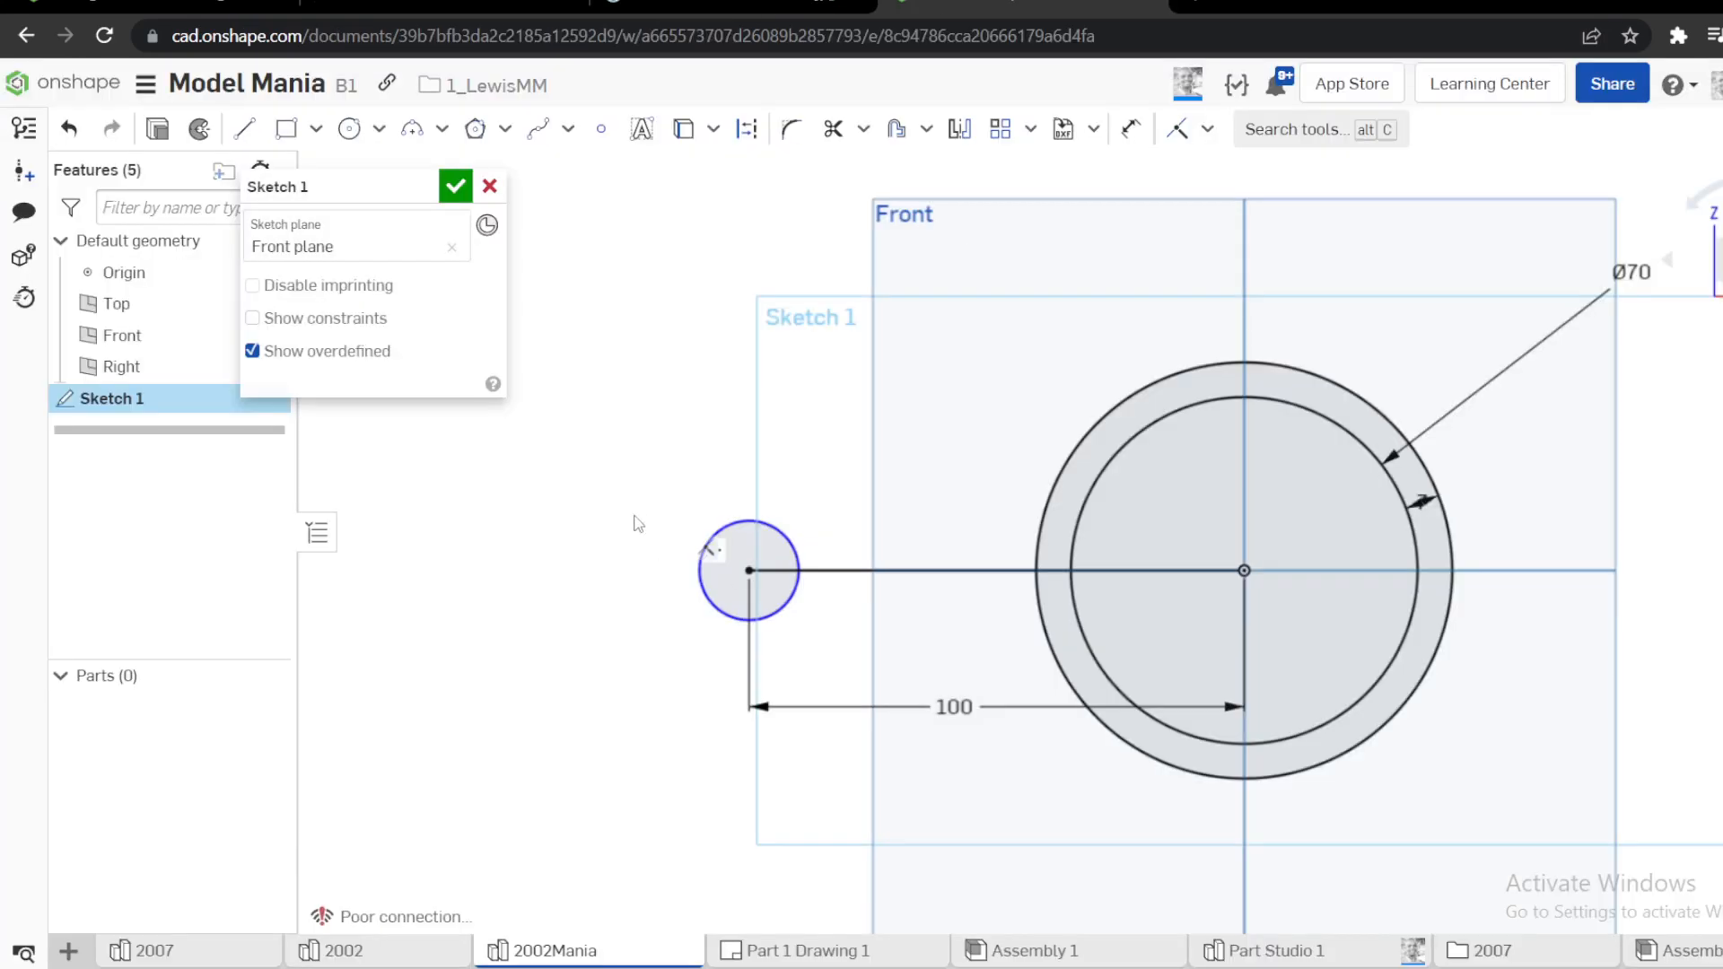
Set the small circle's diameter to 15 mm and convert it to construction geometry
{"action": "key", "text": "d"}
{"action": "left_click", "coordinate": [735, 524]}
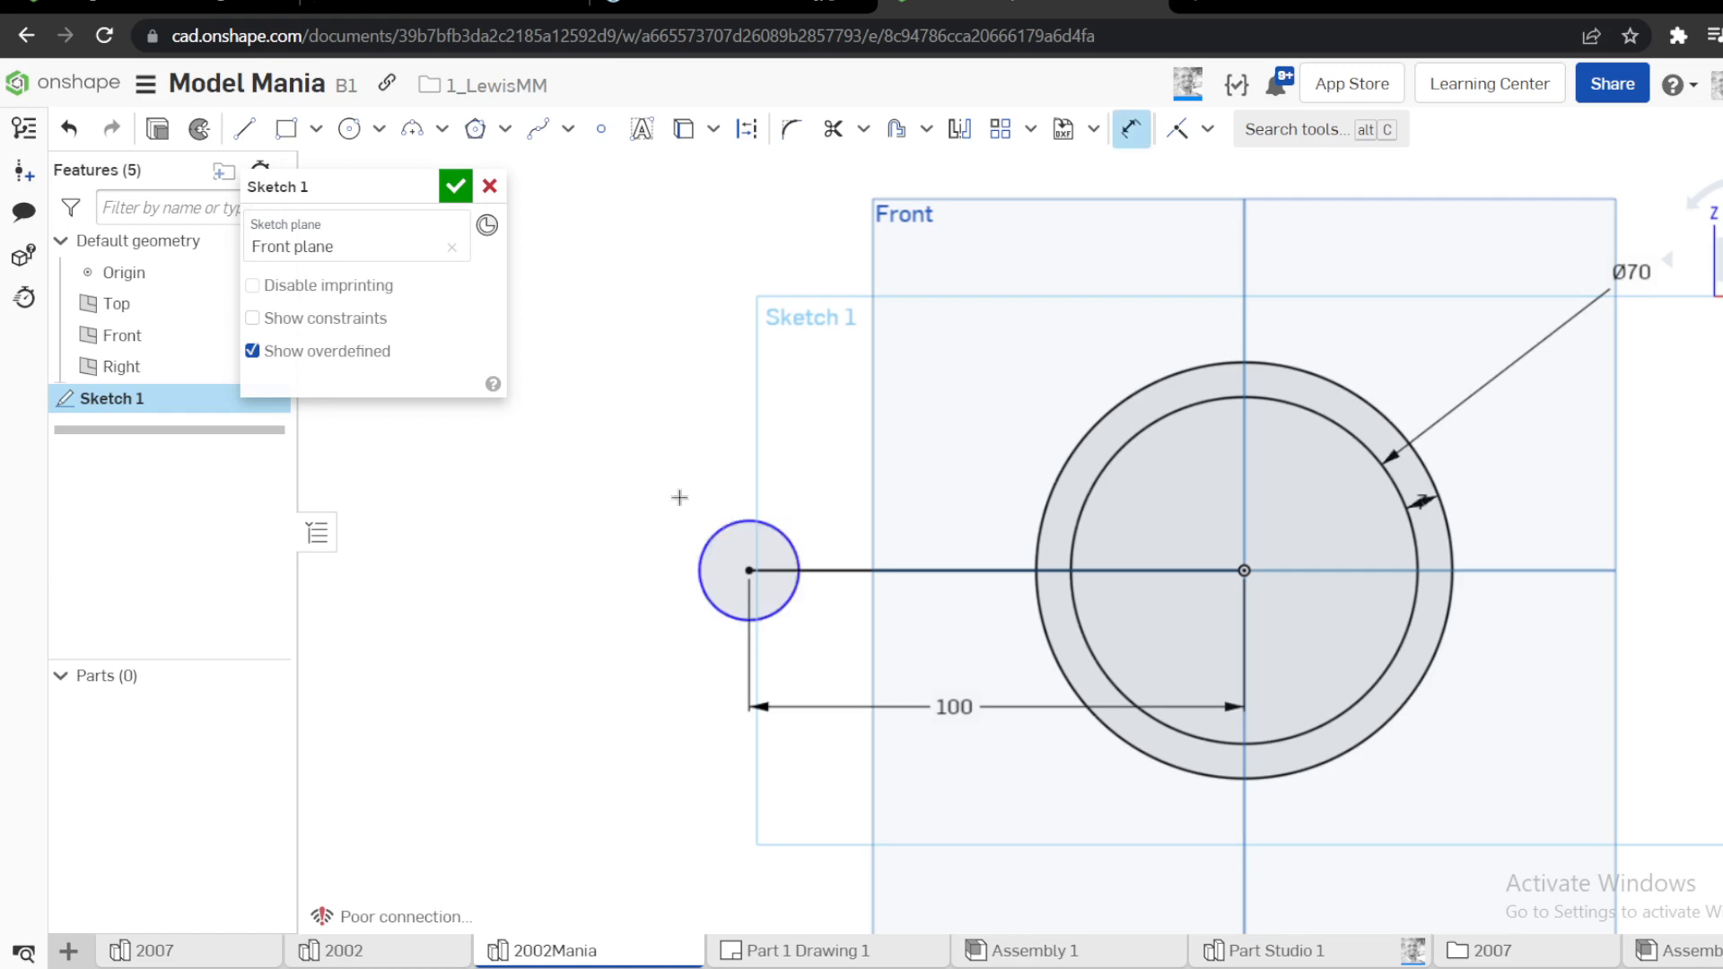
{"action": "left_click", "coordinate": [654, 497]}
{"action": "type", "text": "15"}
{"action": "key", "text": "Return"}
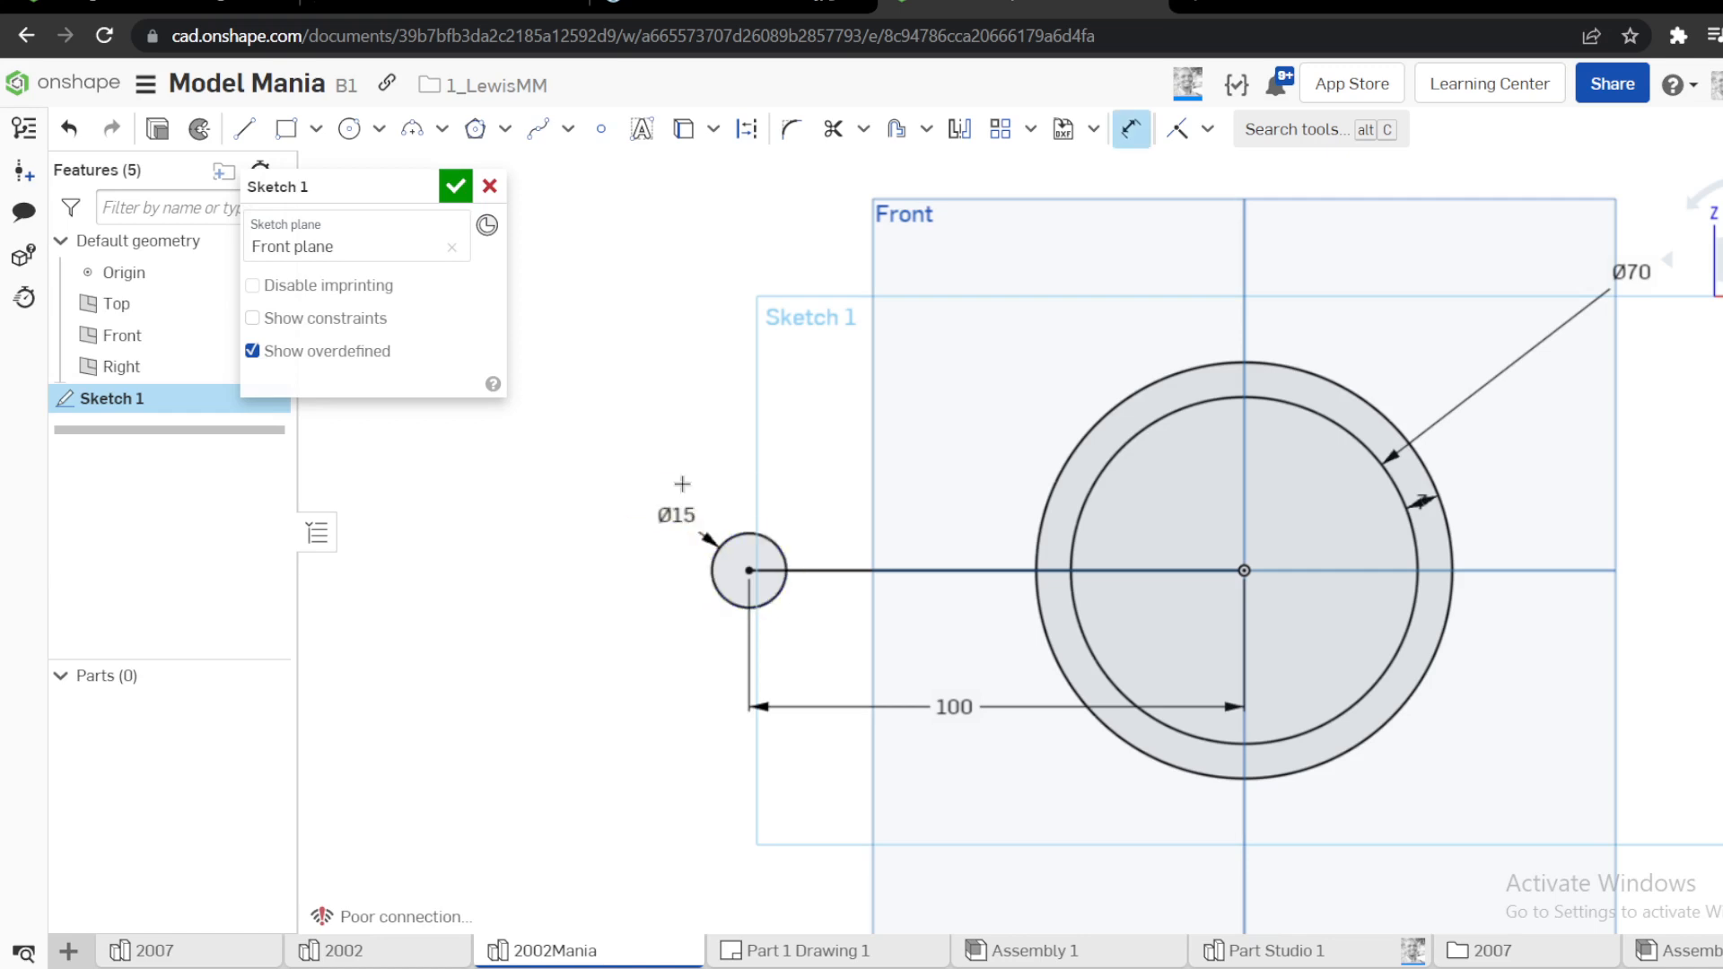
{"action": "key", "text": "Escape"}
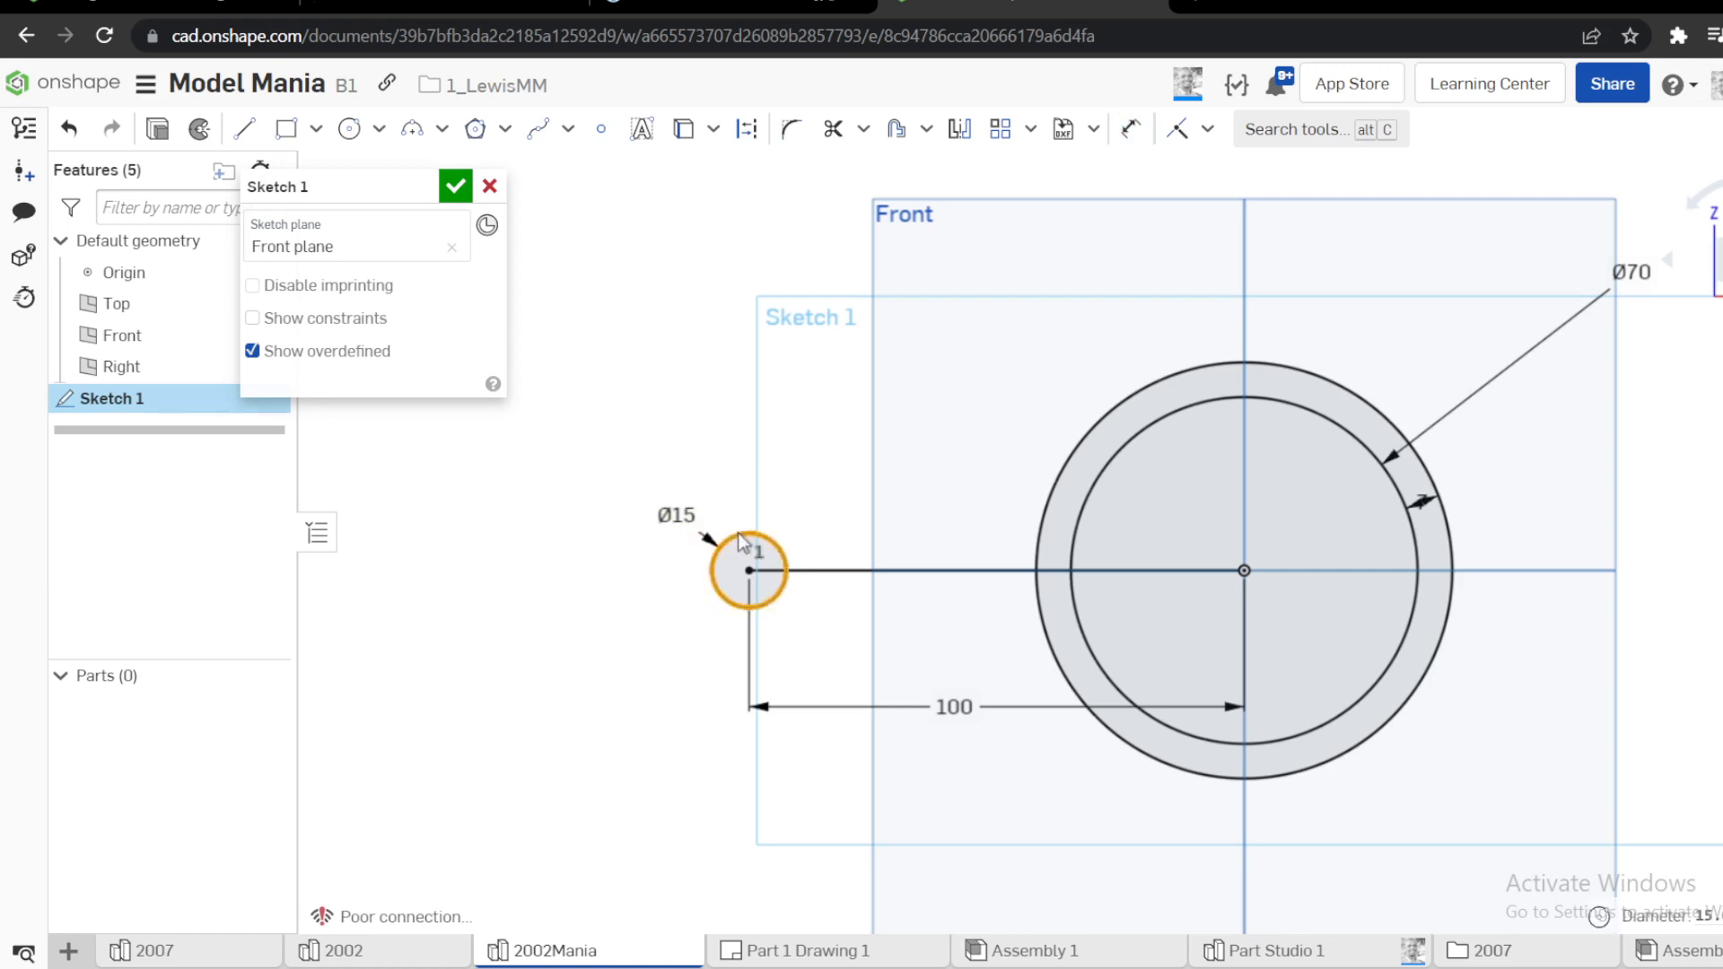
{"action": "left_click", "coordinate": [741, 9]}
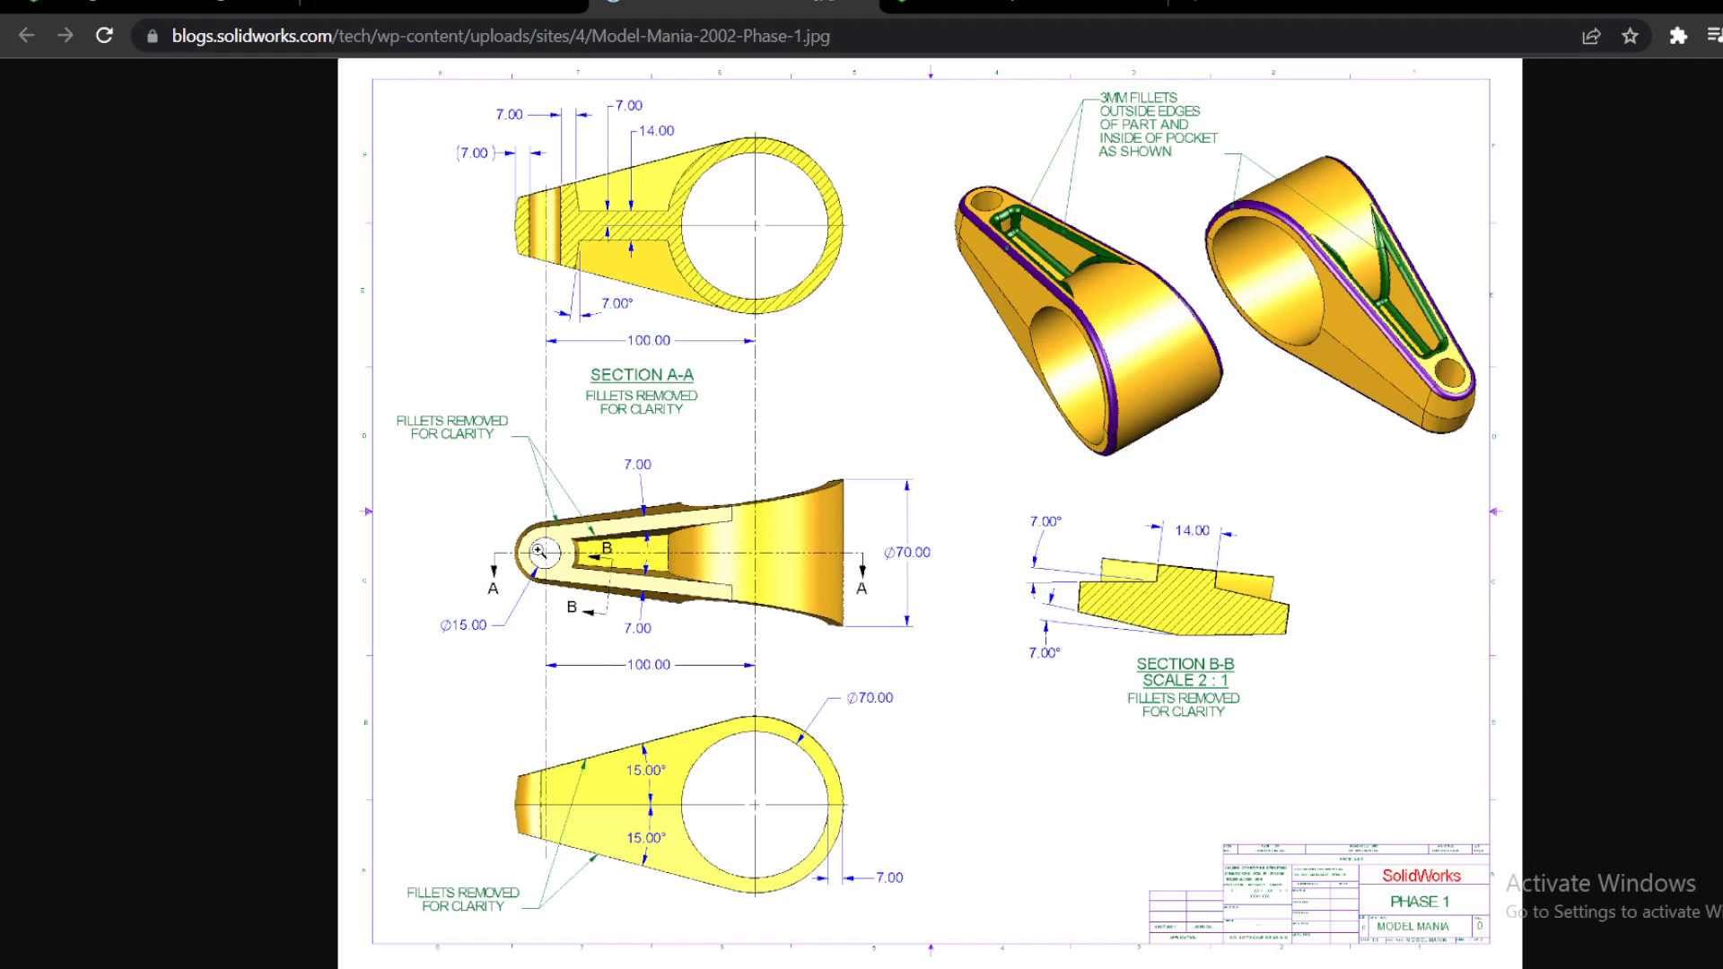
{"action": "left_click", "coordinate": [941, 5]}
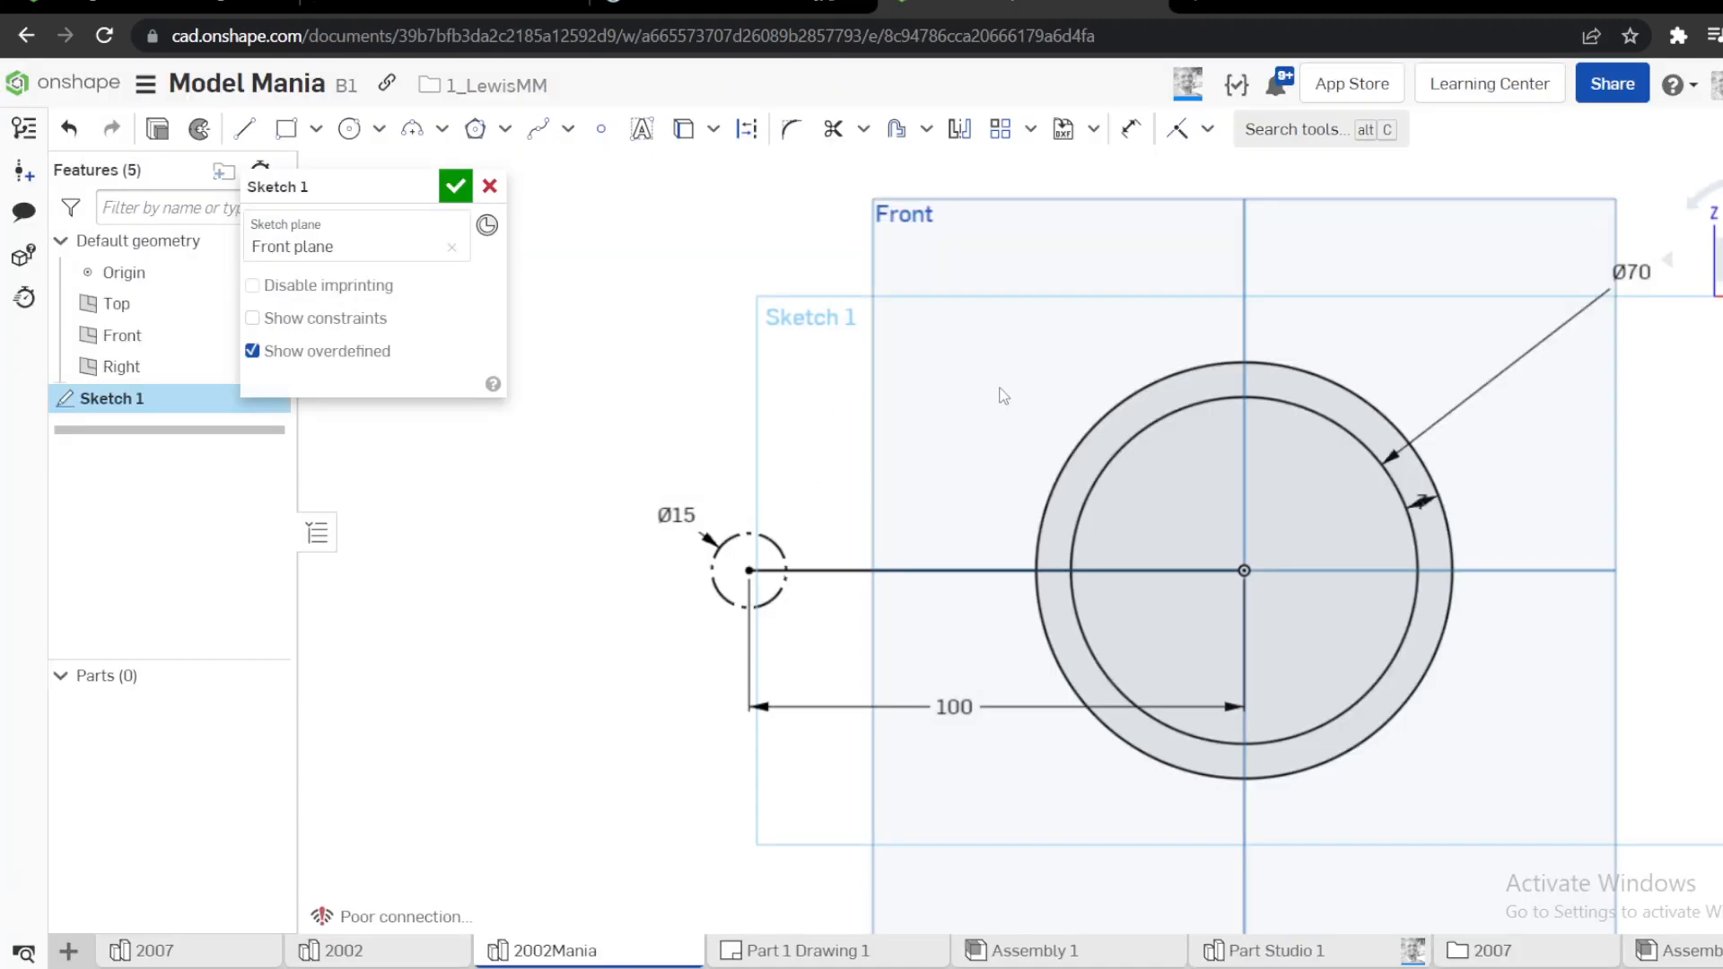
Sketch a sloping line about 130.9 mm long above both circles and make it tangent to the large outer circle
{"action": "key", "text": "l"}
{"action": "left_click_drag", "start_coordinate": [1217, 341], "coordinate": [577, 446]}
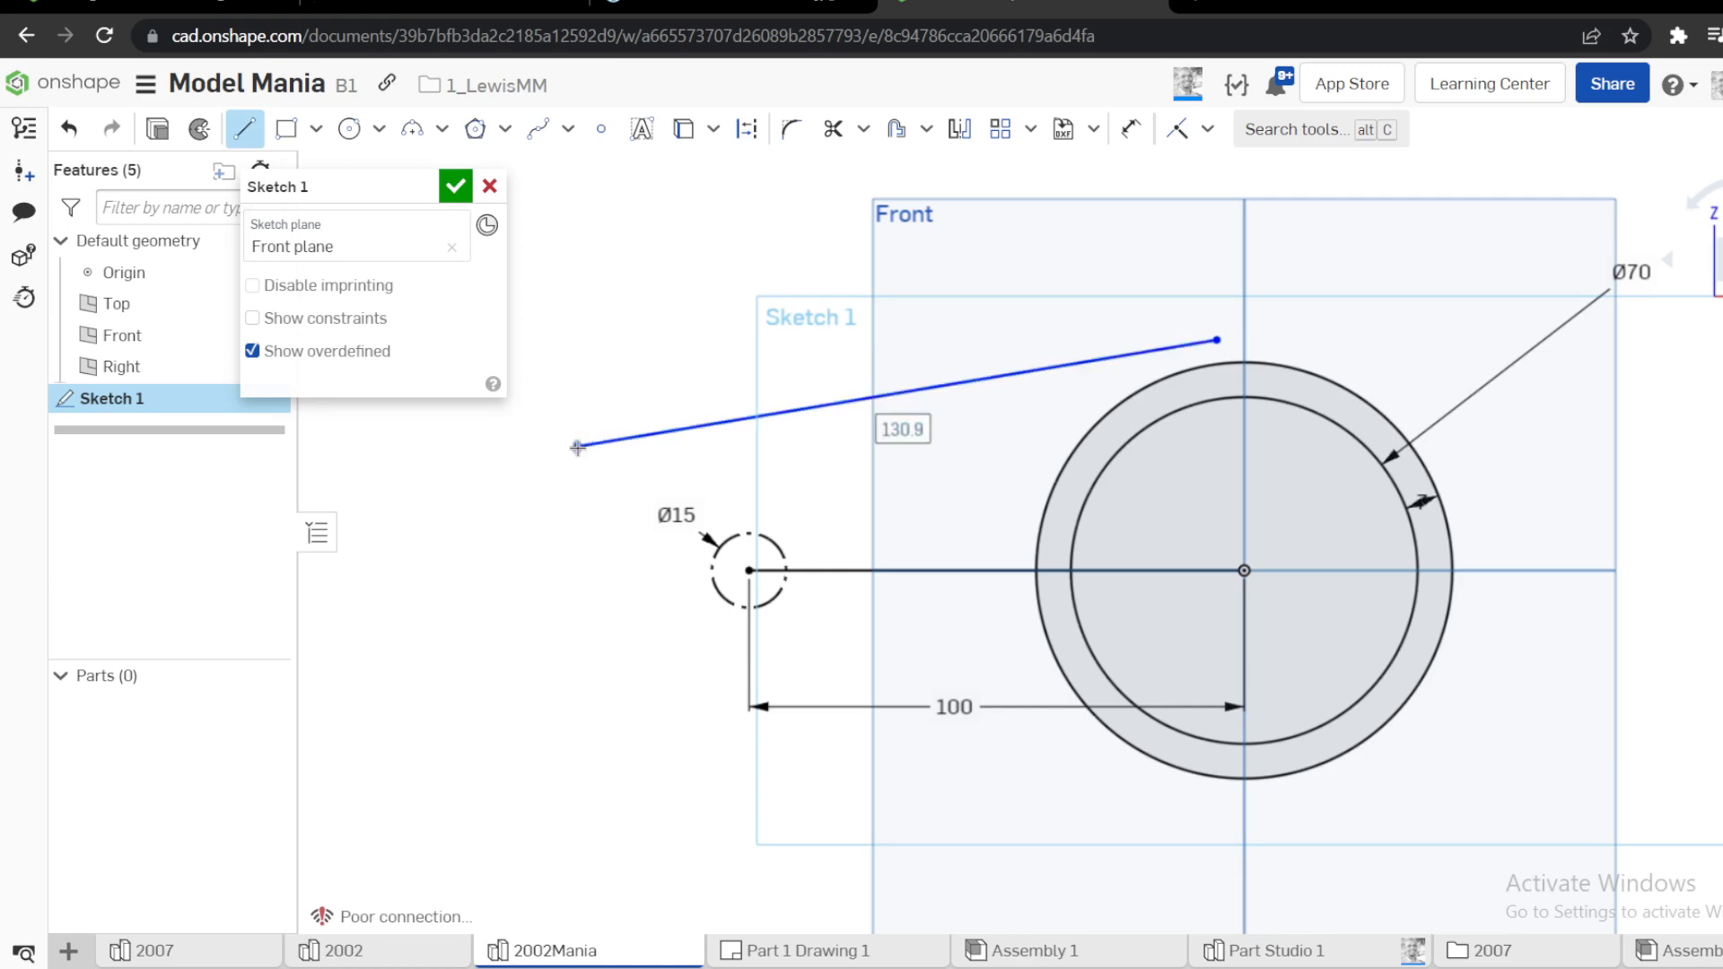
{"action": "left_click", "coordinate": [1172, 350]}
{"action": "key", "text": "t"}
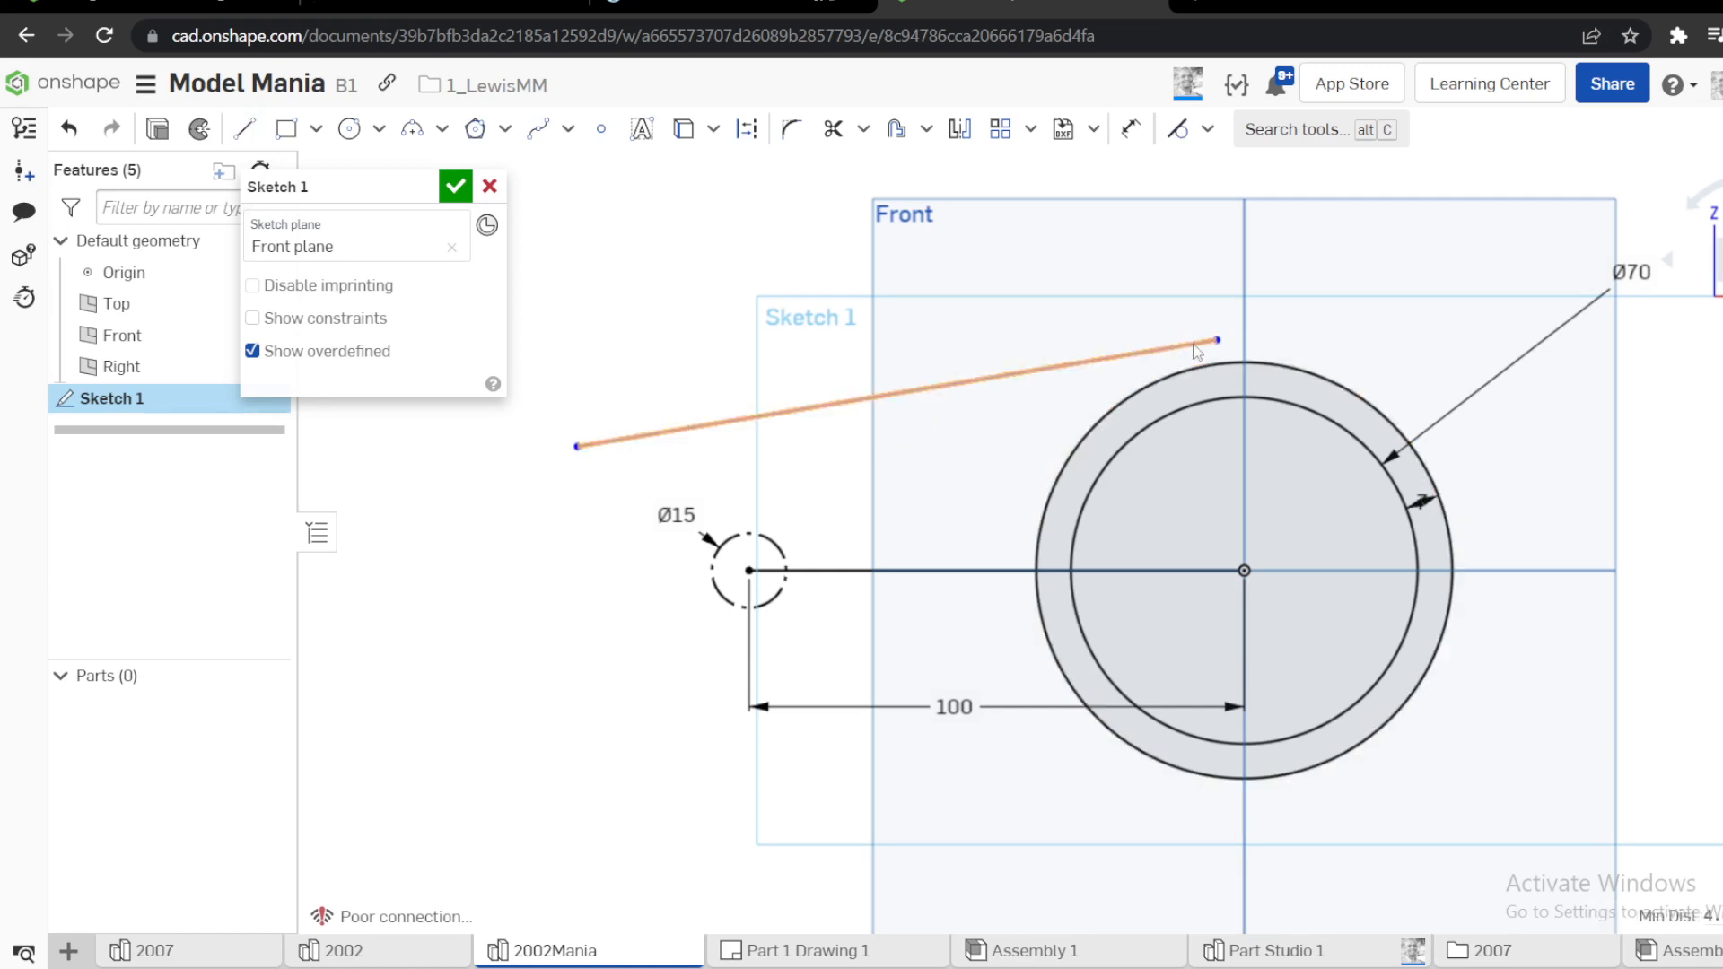
{"action": "scroll", "coordinate": [1226, 357], "scroll_direction": "up", "scroll_amount": 2}
{"action": "scroll", "coordinate": [1231, 362], "scroll_direction": "up", "scroll_amount": 2}
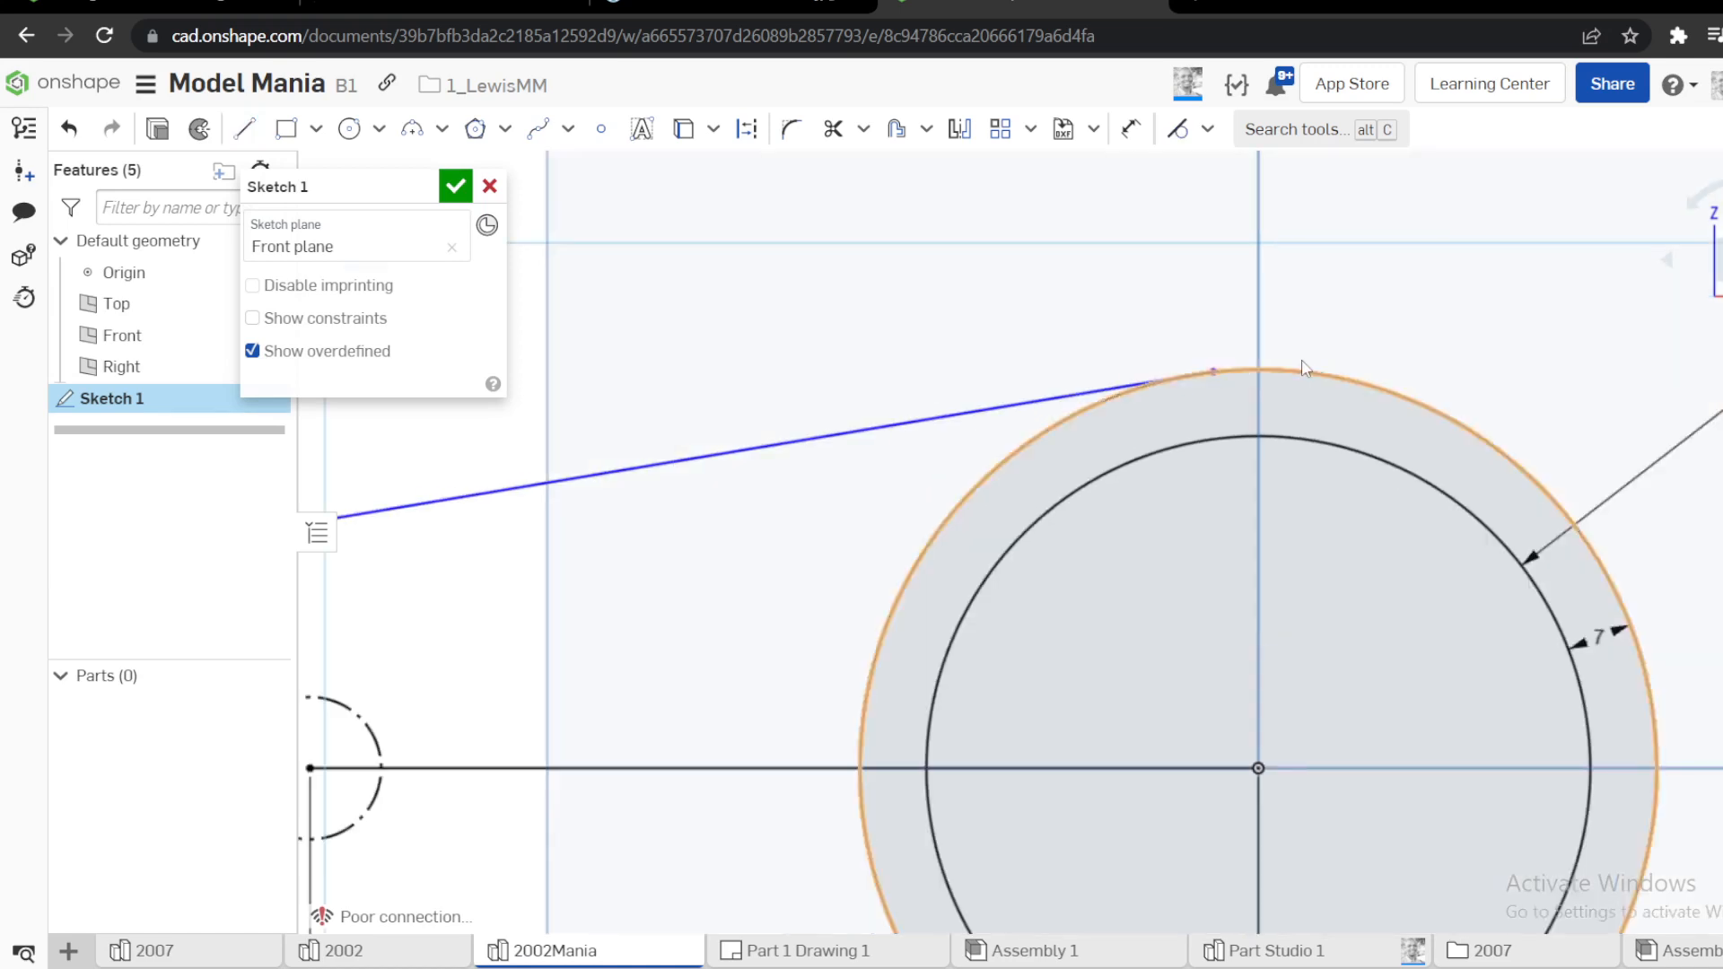
Pull the tangent line's upper end past the outer circle and trim off the overhang
{"action": "left_click_drag", "start_coordinate": [1225, 366], "coordinate": [1563, 328]}
{"action": "key", "text": "m"}
{"action": "left_click_drag", "start_coordinate": [1442, 257], "coordinate": [1500, 389]}
{"action": "scroll", "coordinate": [1477, 408], "scroll_direction": "down", "scroll_amount": 5}
{"action": "scroll", "coordinate": [1080, 480], "scroll_direction": "up", "scroll_amount": 1}
{"action": "scroll", "coordinate": [1081, 480], "scroll_direction": "up", "scroll_amount": 3}
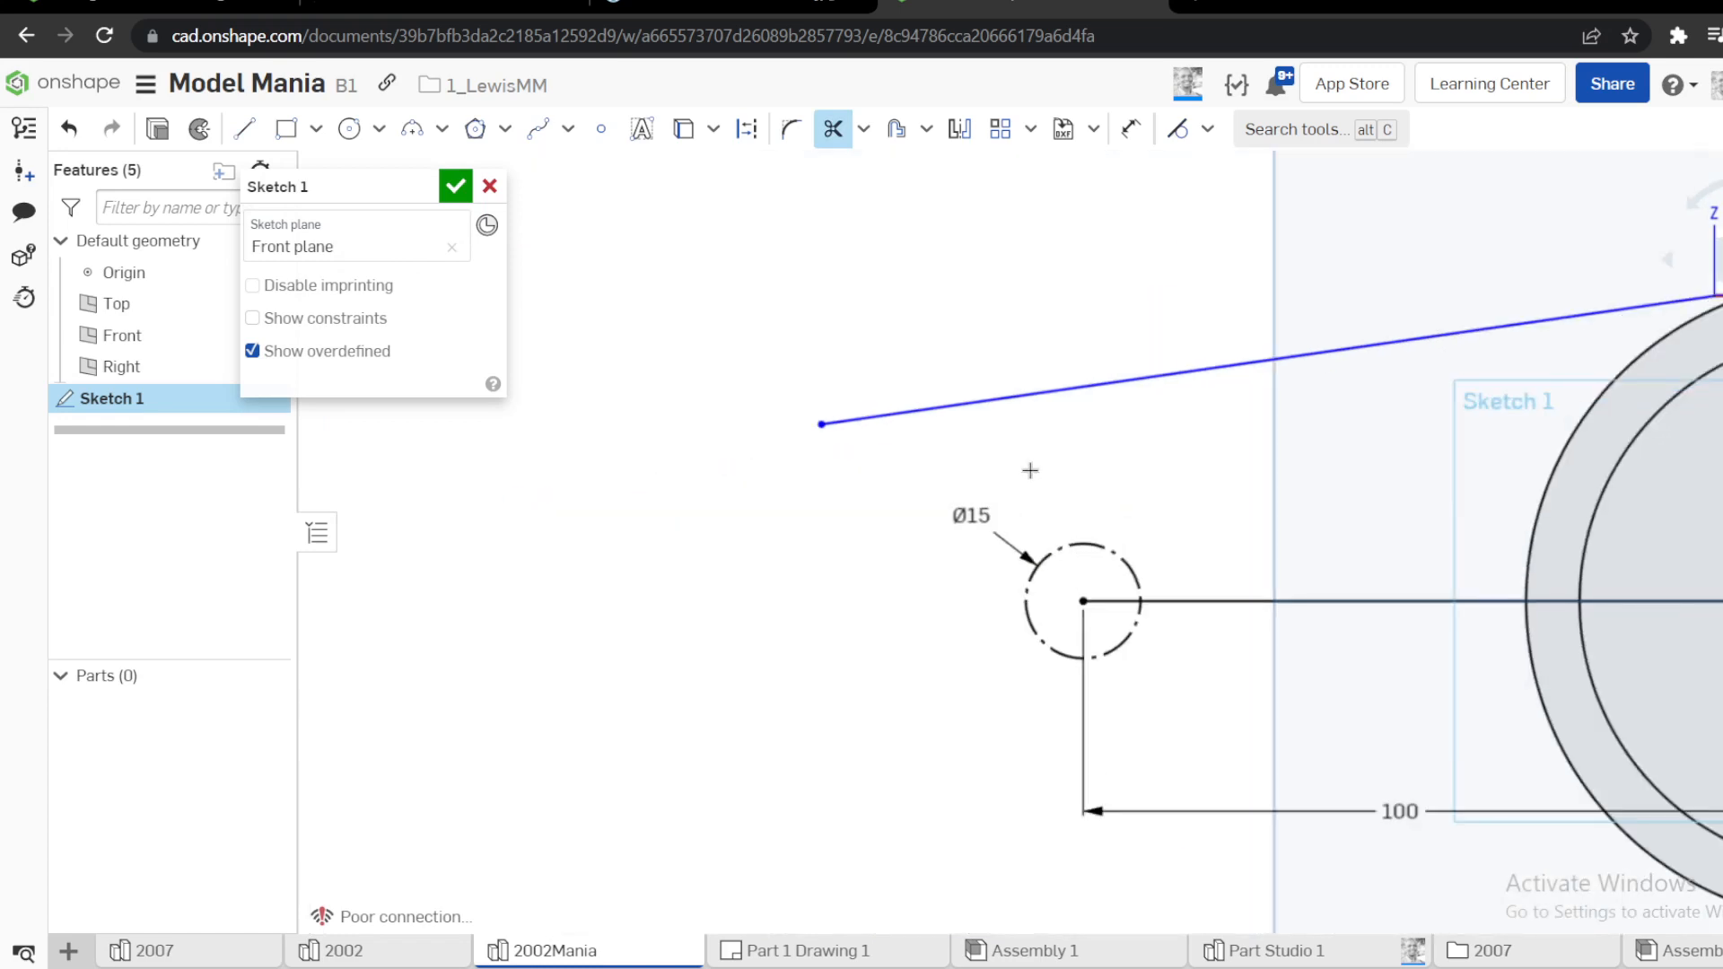
Close the arm outline with a vertical line about 23.1 mm long and a horizontal line about 34.3 mm long to the small circle's centre
{"action": "key", "text": "l"}
{"action": "left_click", "coordinate": [822, 423]}
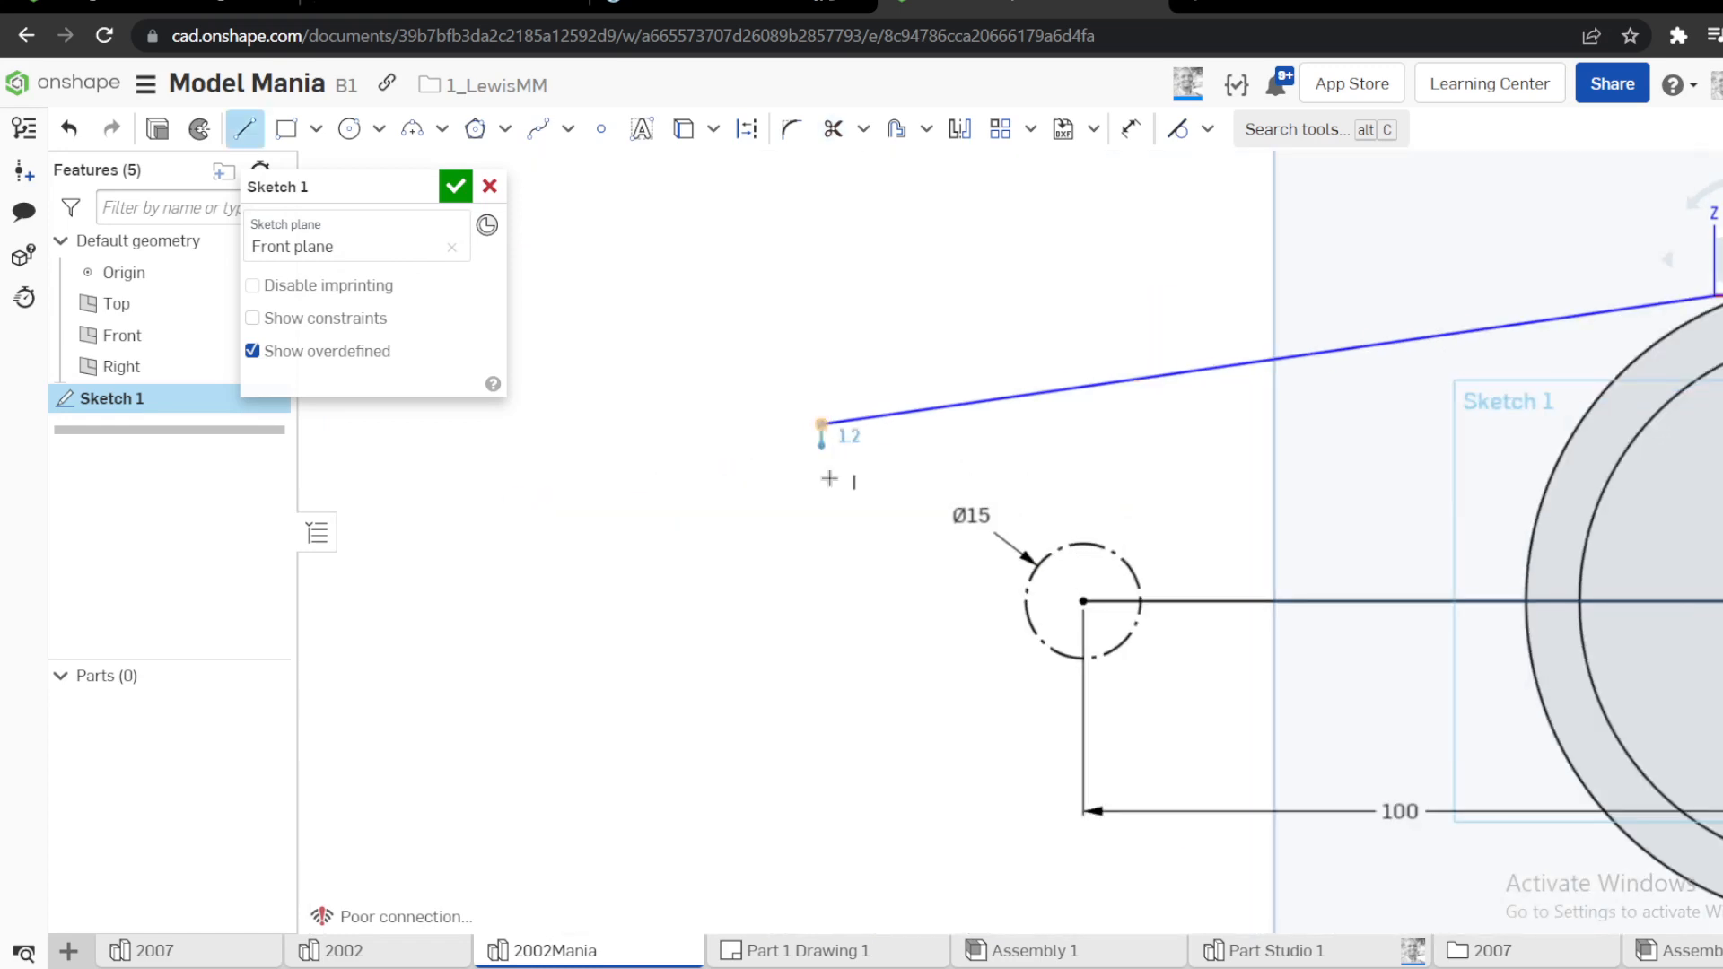
{"action": "left_click", "coordinate": [819, 601]}
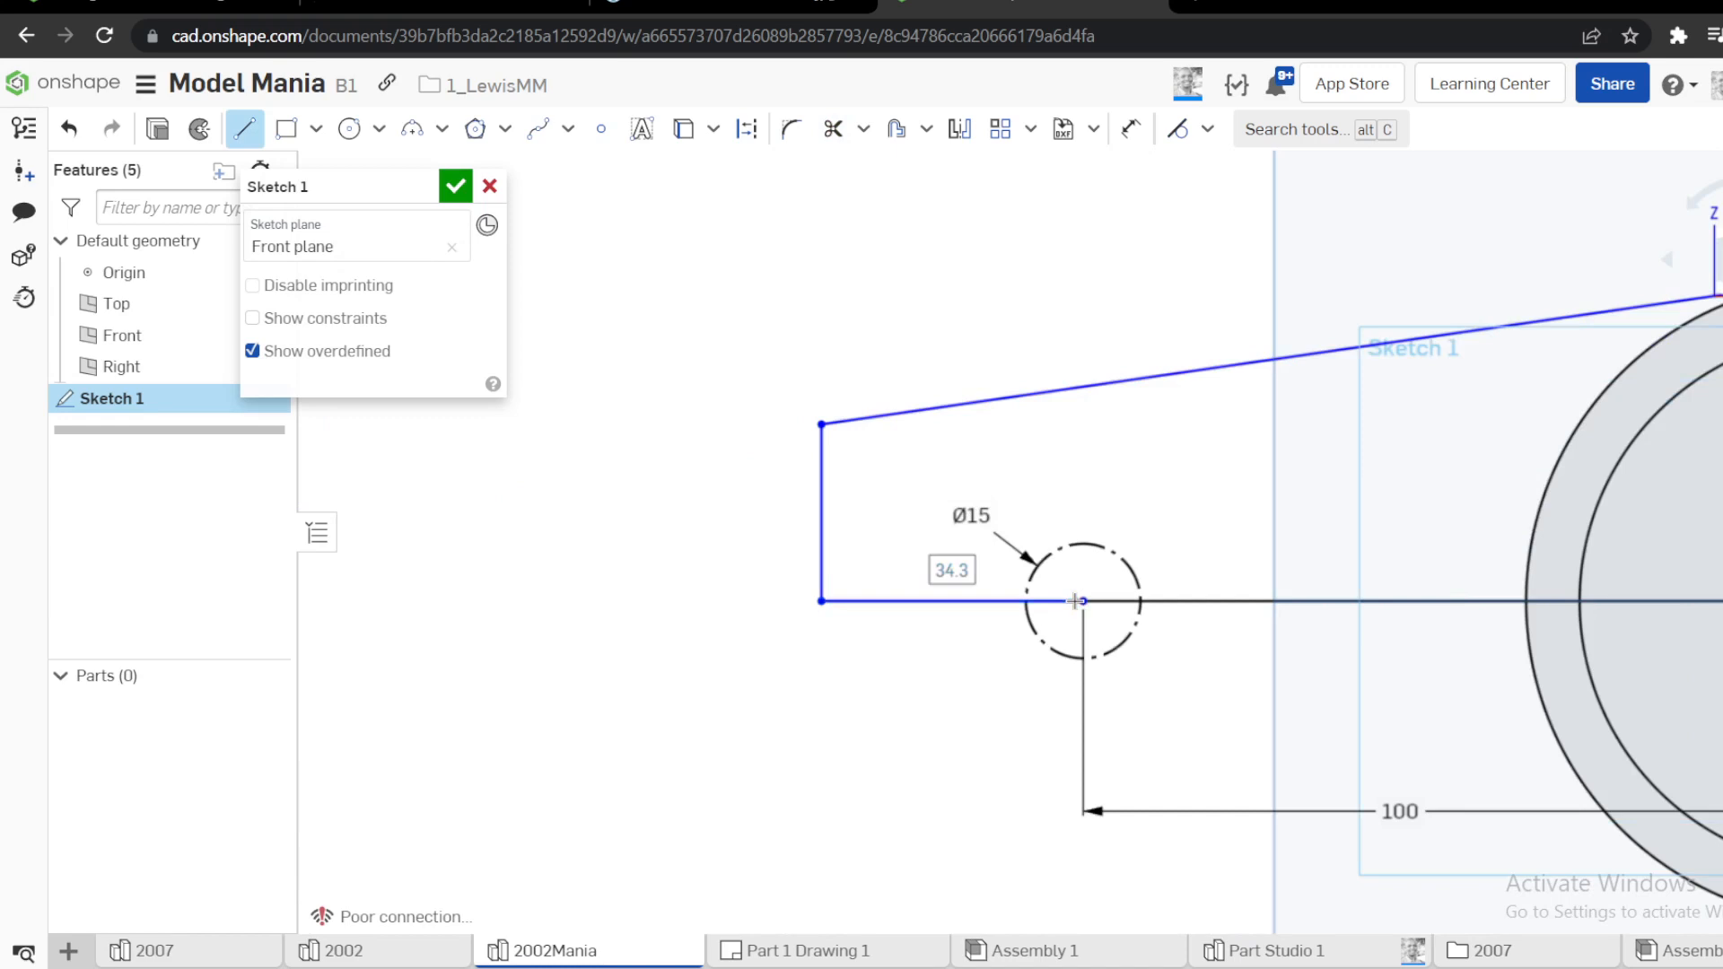
{"action": "left_click", "coordinate": [1075, 601]}
{"action": "key", "text": "Escape"}
{"action": "scroll", "coordinate": [1025, 428], "scroll_direction": "down", "scroll_amount": 2}
Dimension the angle between the sloping tangent line and the horizontal centreline as 15°
{"action": "key", "text": "d"}
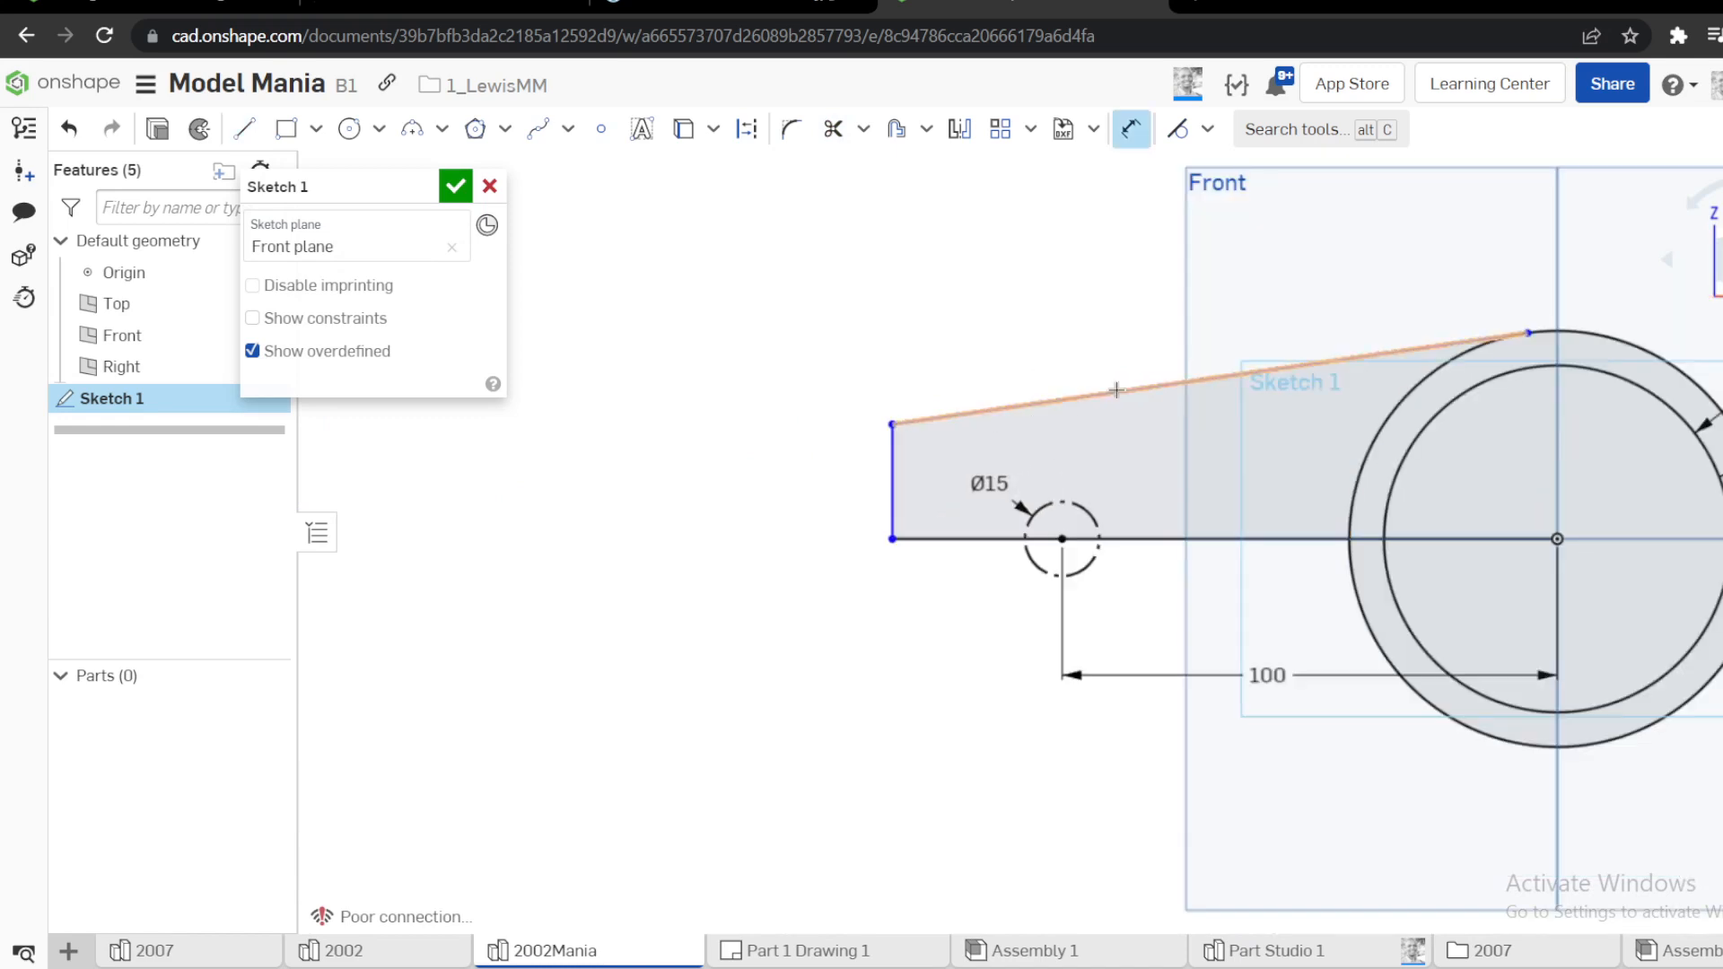
{"action": "left_click", "coordinate": [1116, 390]}
{"action": "left_click", "coordinate": [1155, 539]}
{"action": "left_click", "coordinate": [1207, 487]}
{"action": "type", "text": "1"}
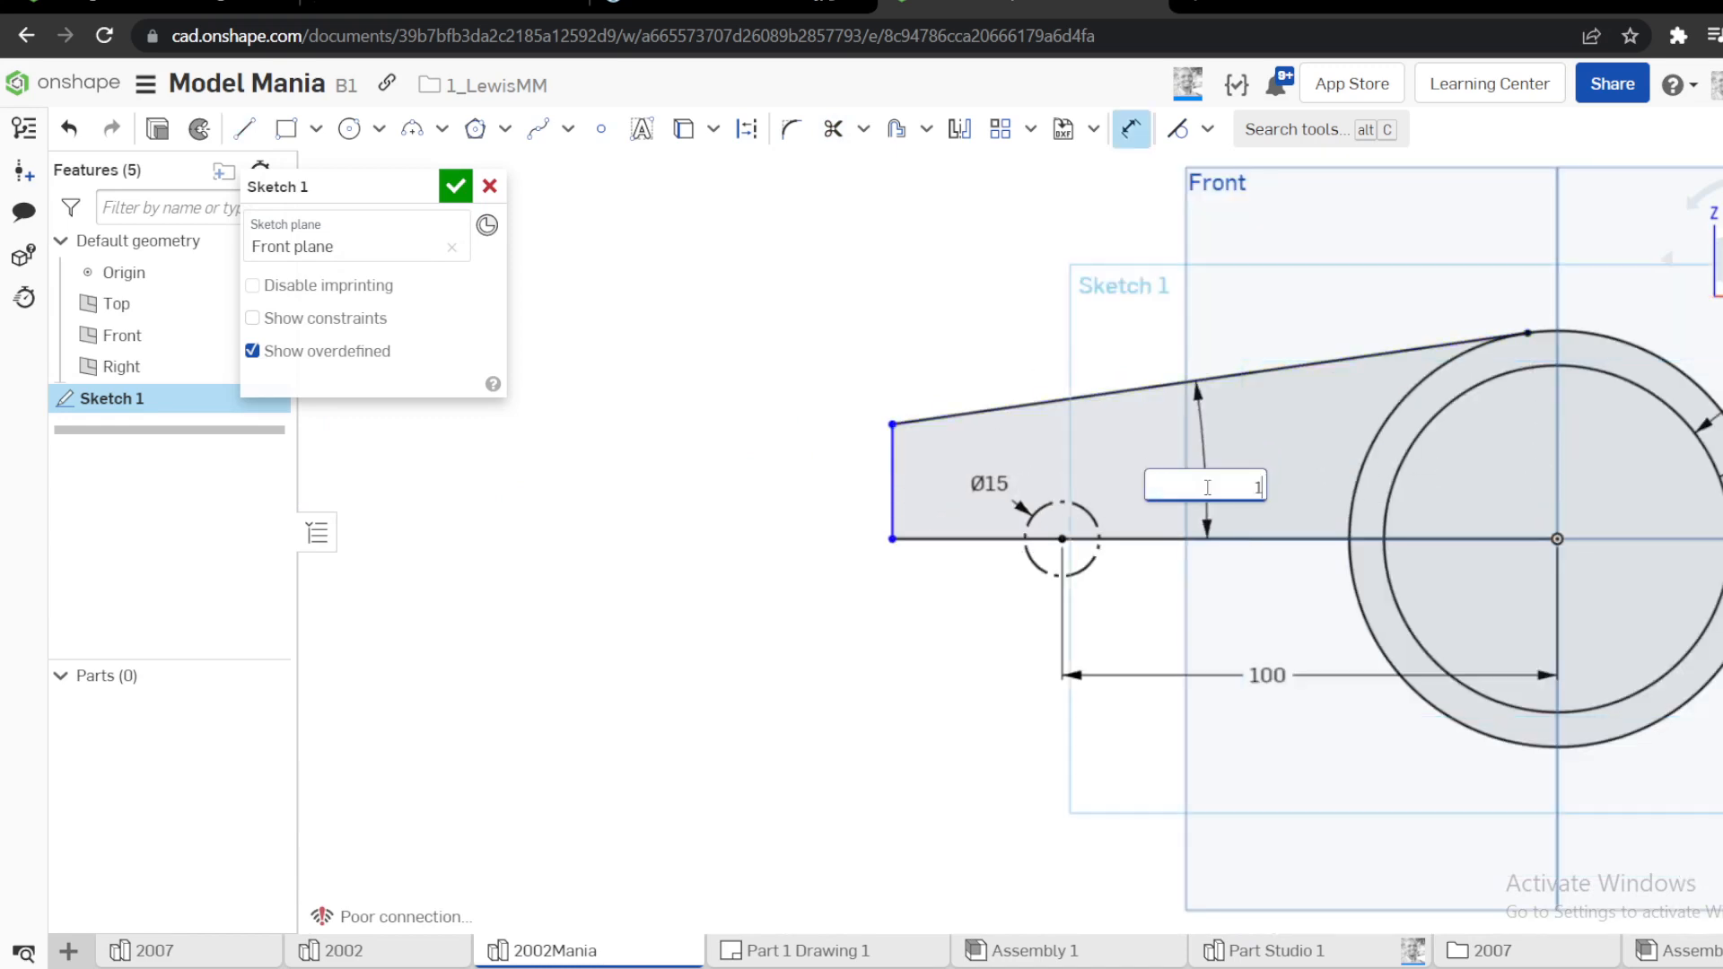
{"action": "type", "text": "5"}
{"action": "key", "text": "Return"}
Check the reference drawing and dimension the gap between the arm's vertical end line and the construction circle's edge as 7 mm
{"action": "left_click", "coordinate": [723, 4]}
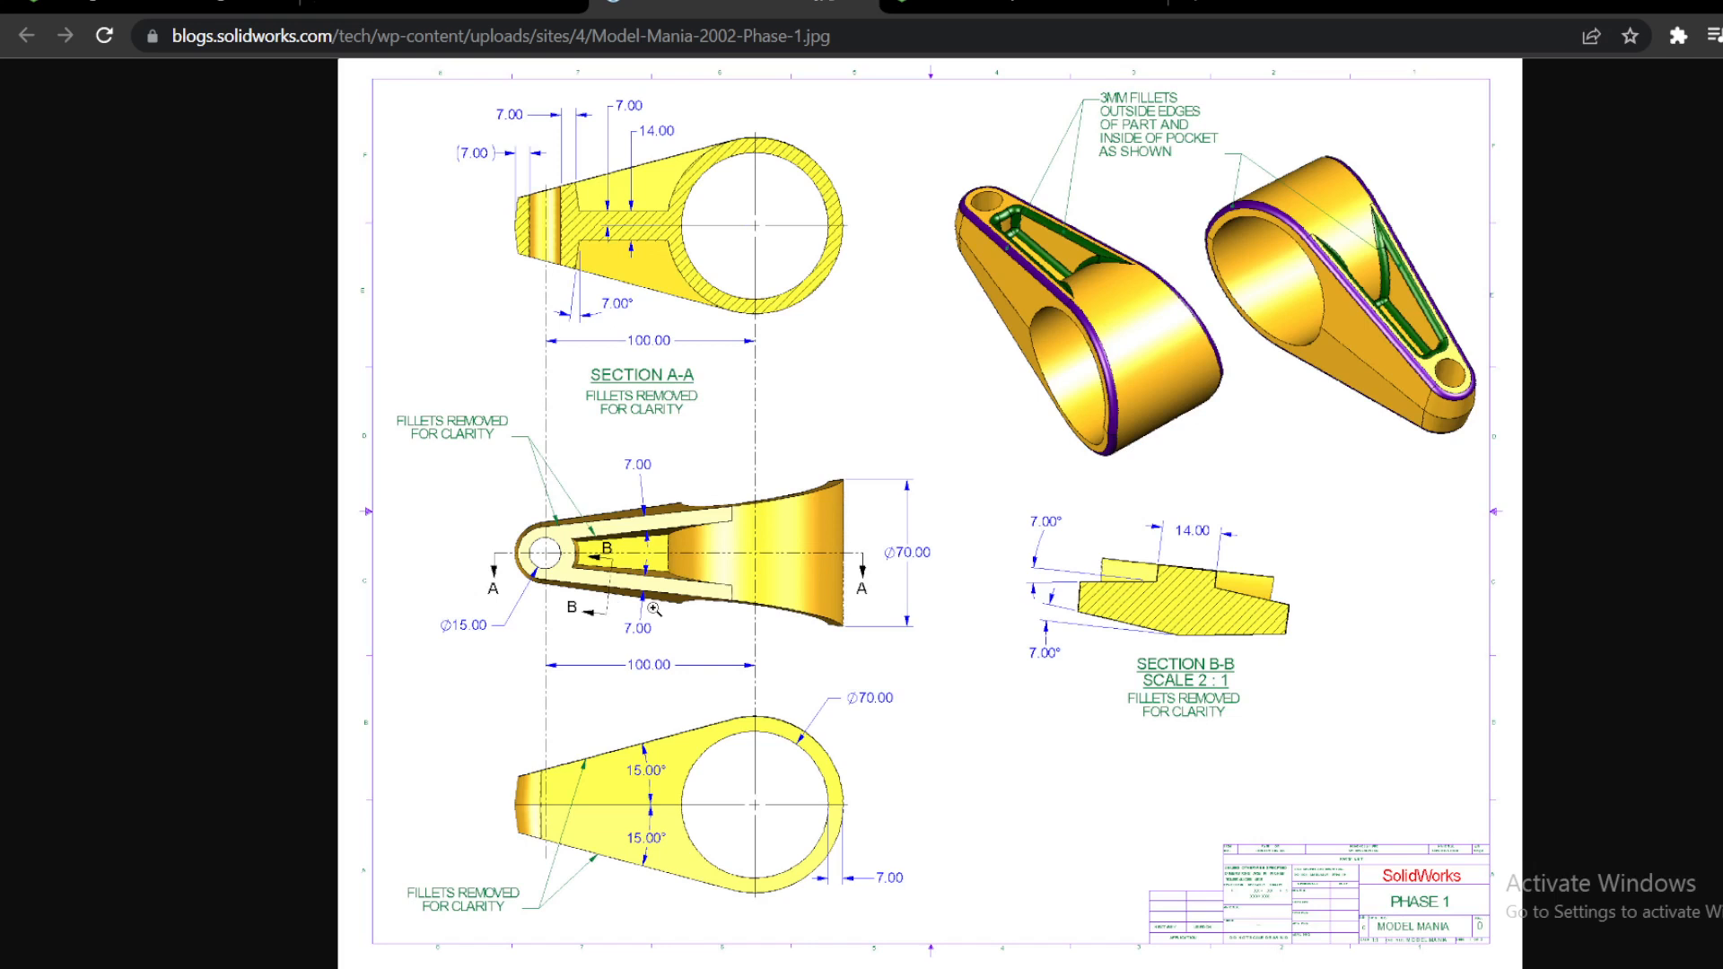
{"action": "left_click", "coordinate": [897, 8]}
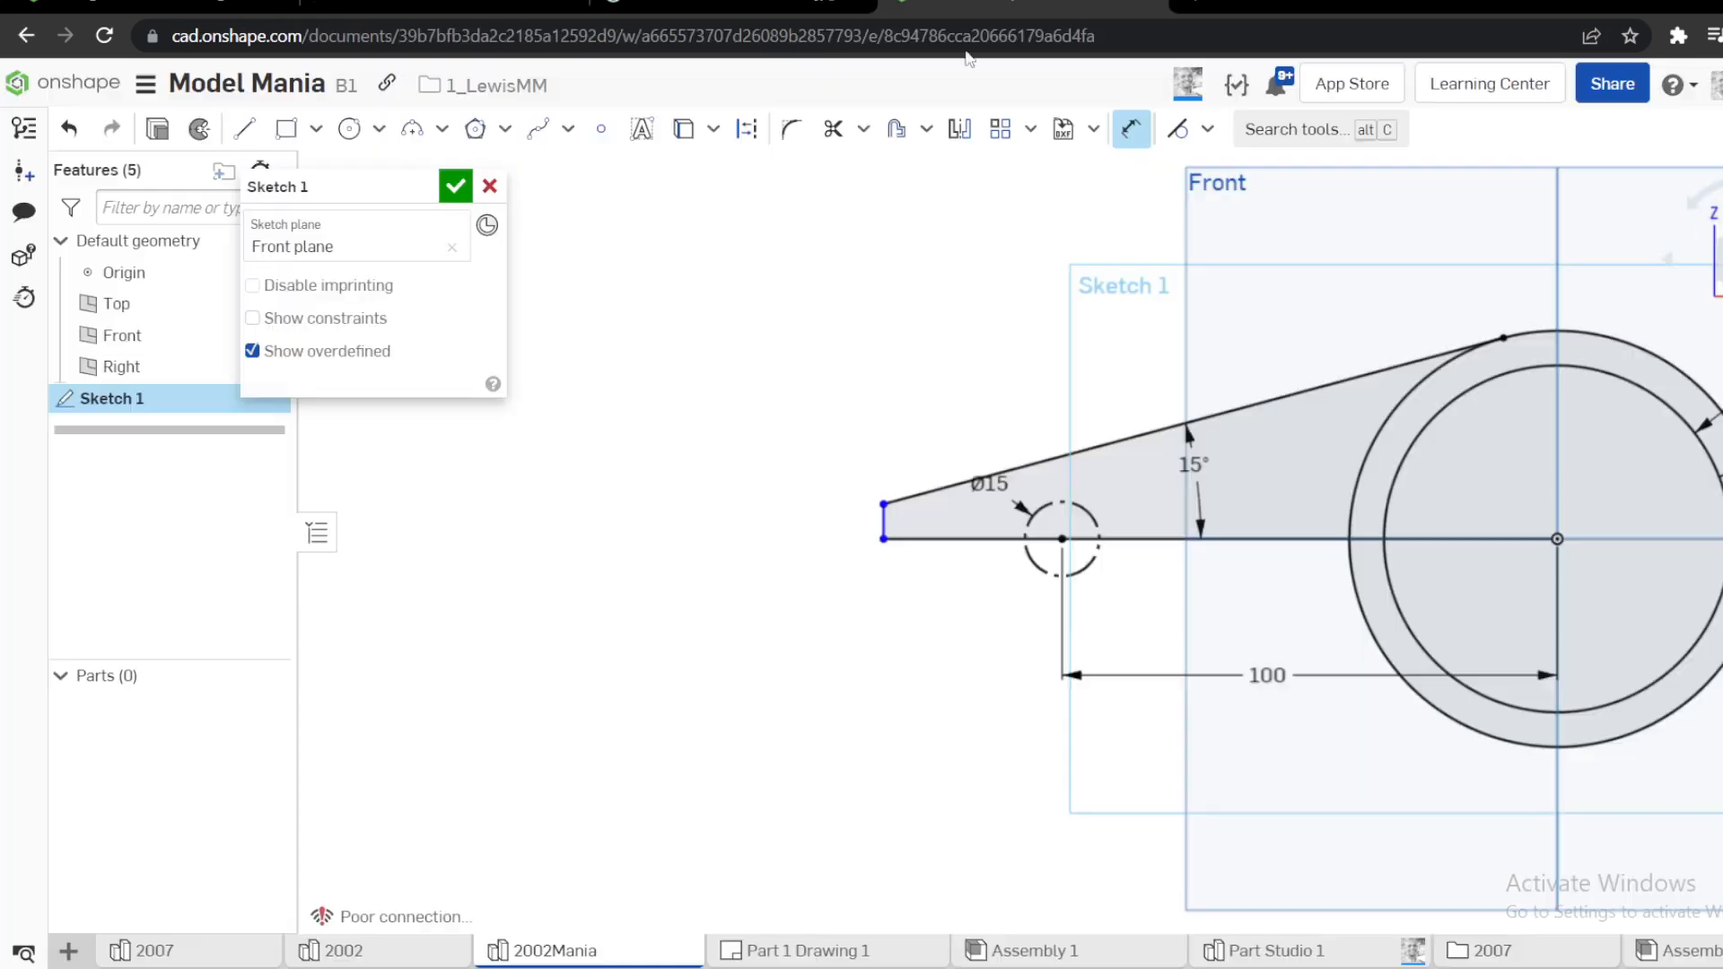
{"action": "scroll", "coordinate": [770, 536], "scroll_direction": "up", "scroll_amount": 3}
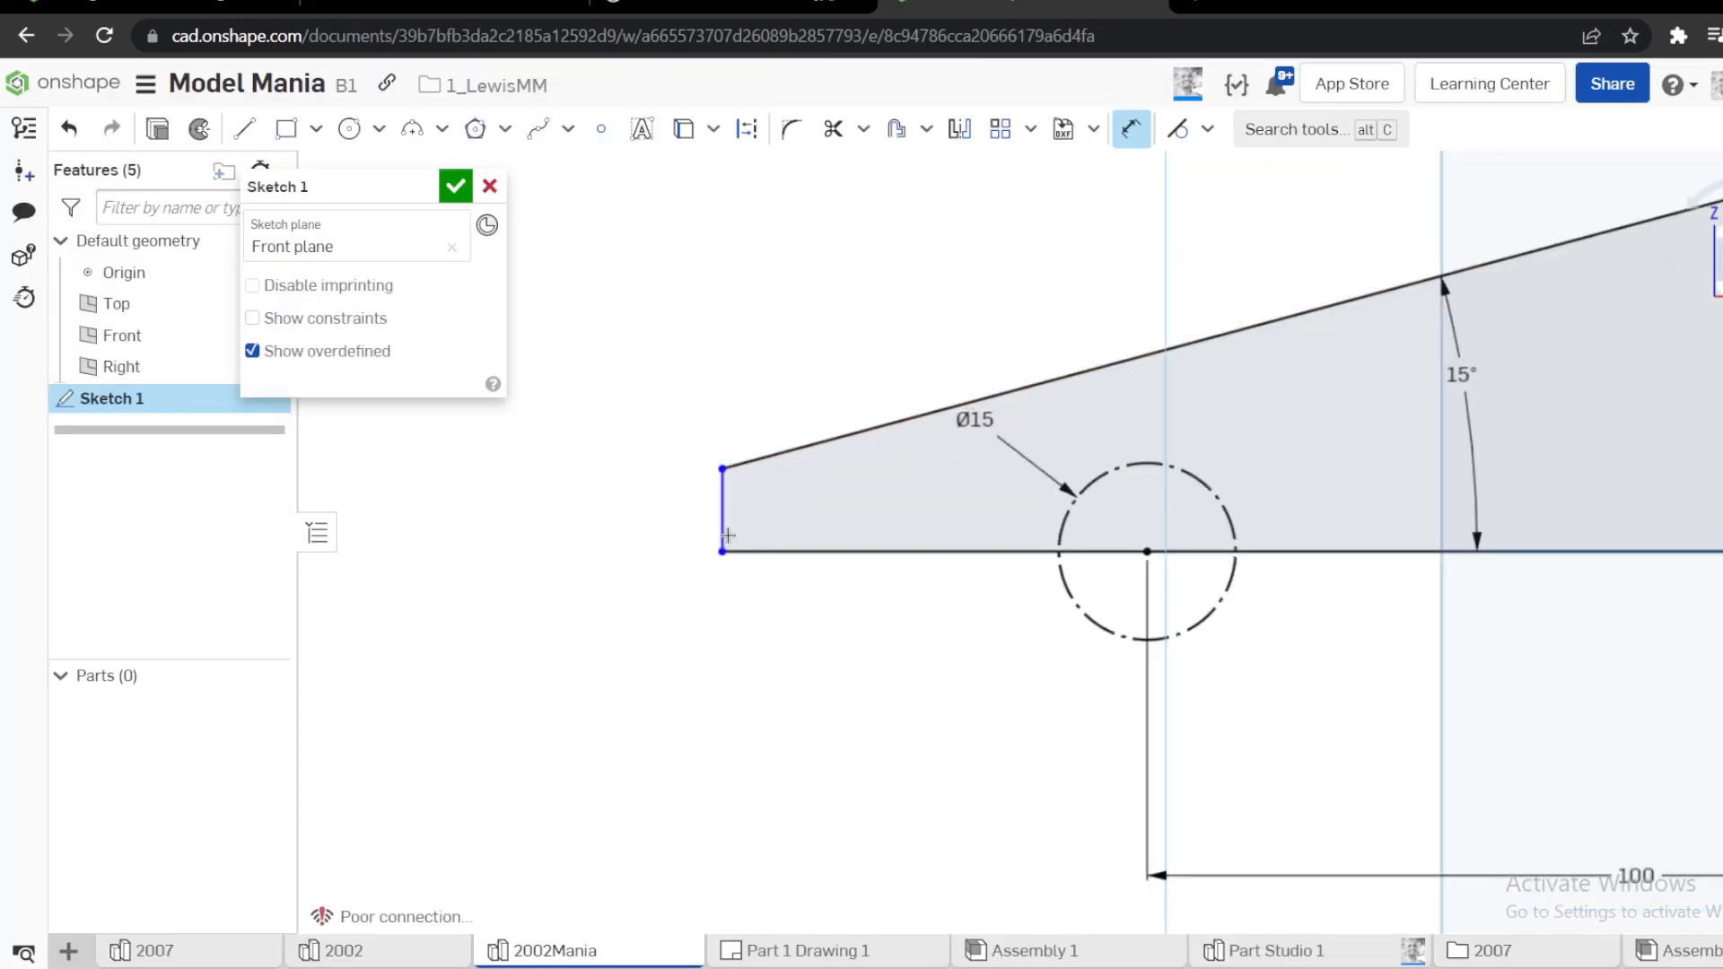
{"action": "left_click", "coordinate": [1059, 549]}
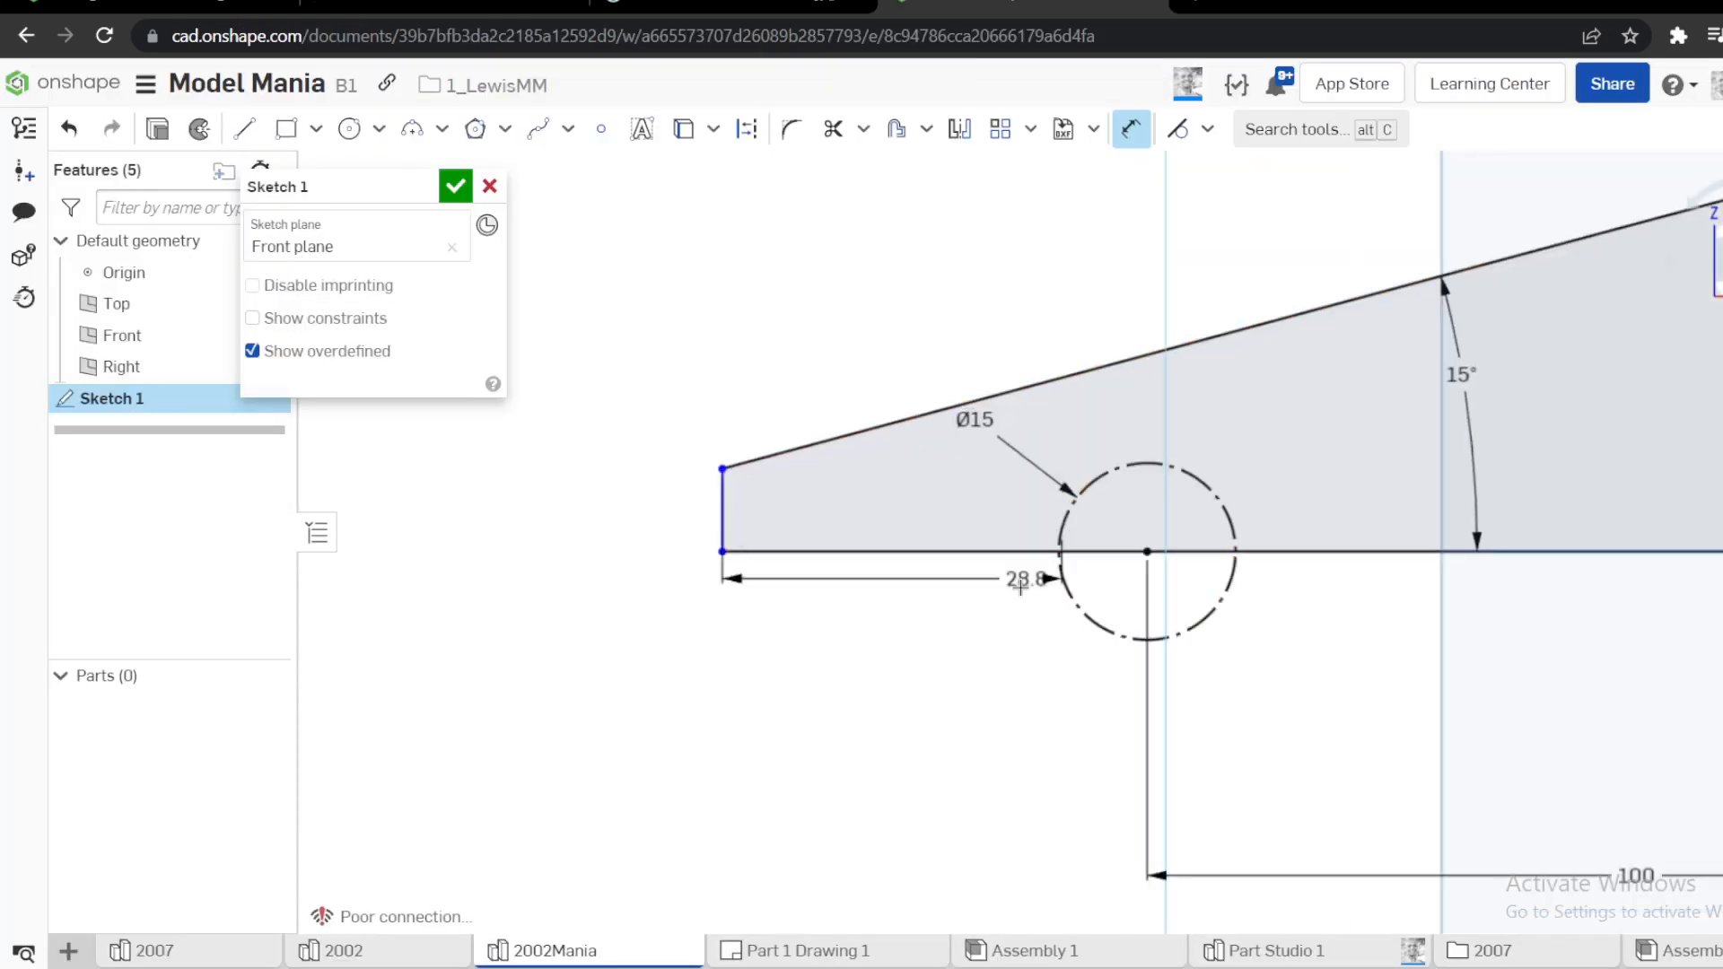
{"action": "left_click", "coordinate": [936, 626]}
{"action": "type", "text": "7"}
{"action": "key", "text": "Return"}
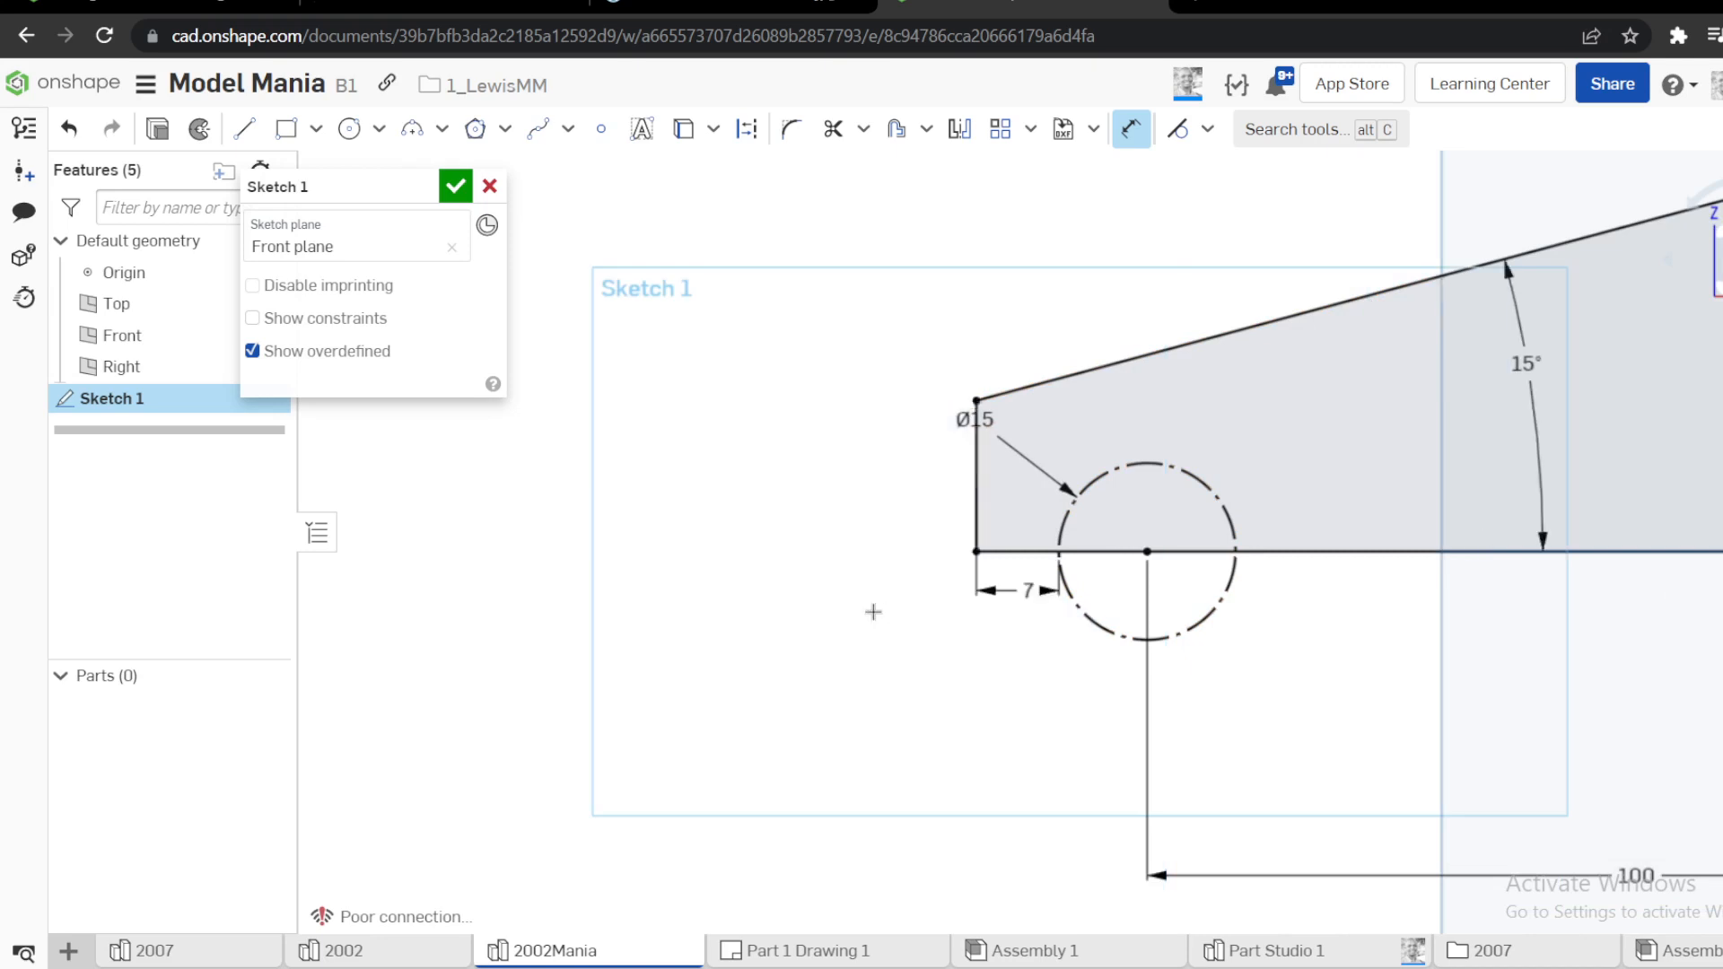
{"action": "scroll", "coordinate": [873, 606], "scroll_direction": "down", "scroll_amount": 3}
{"action": "key", "text": "m"}
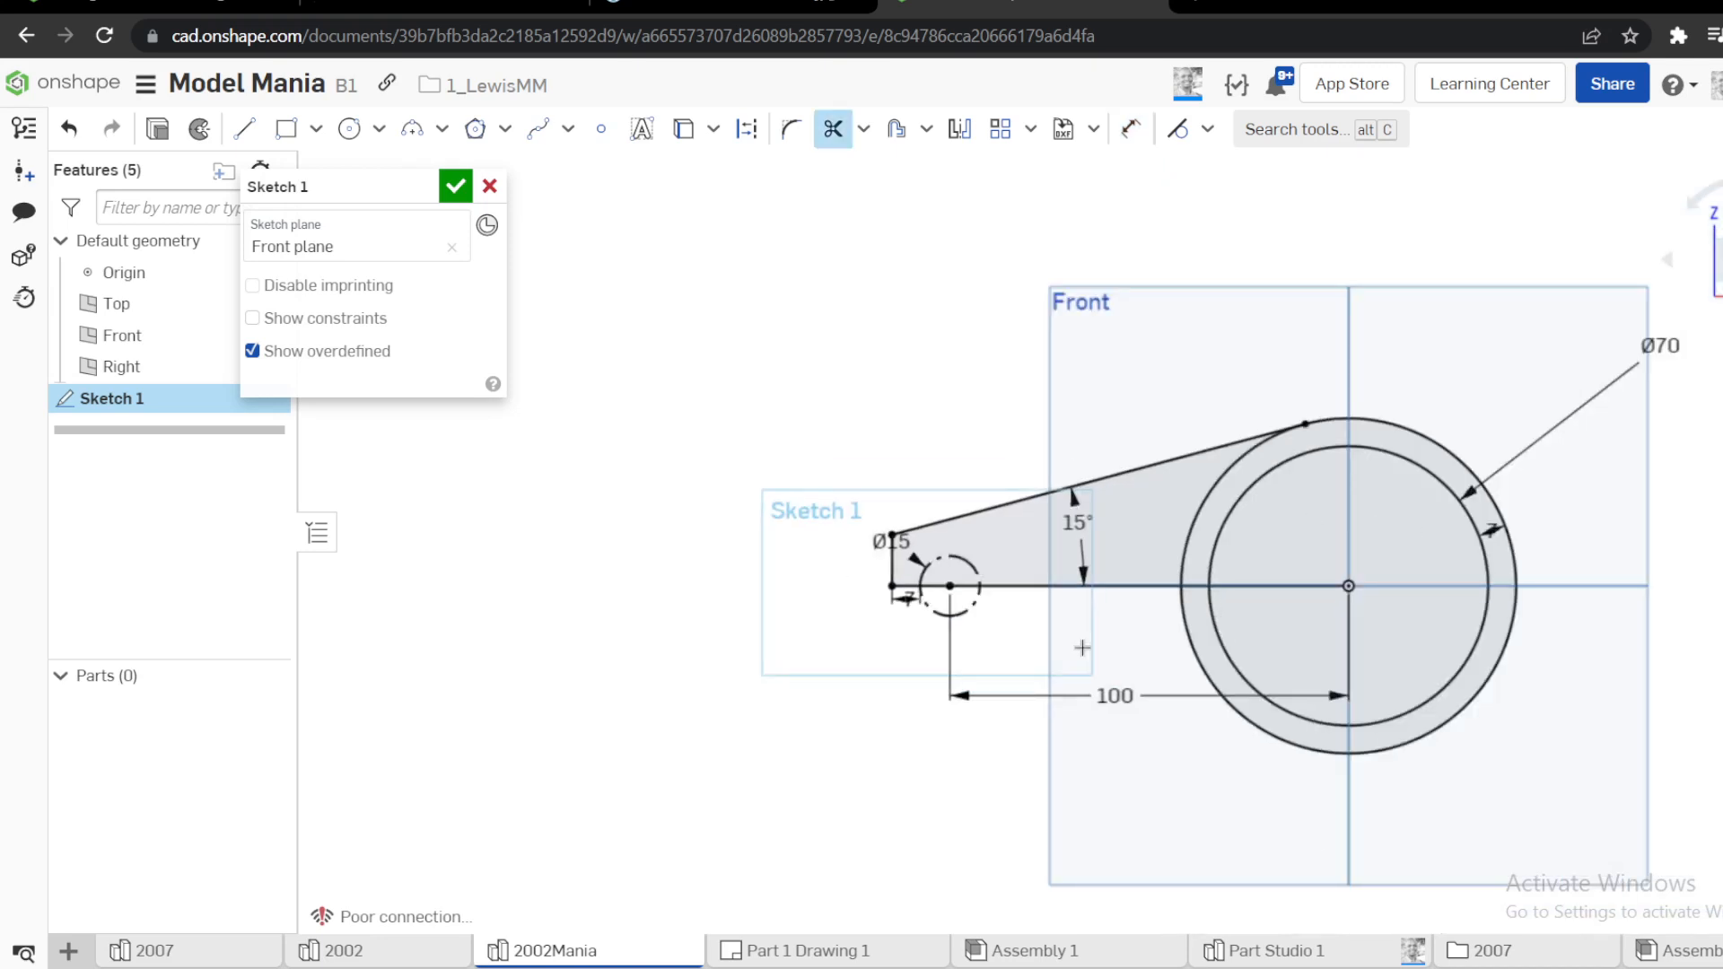
{"action": "left_click_drag", "start_coordinate": [1083, 647], "coordinate": [1542, 654]}
{"action": "key", "text": "Escape"}
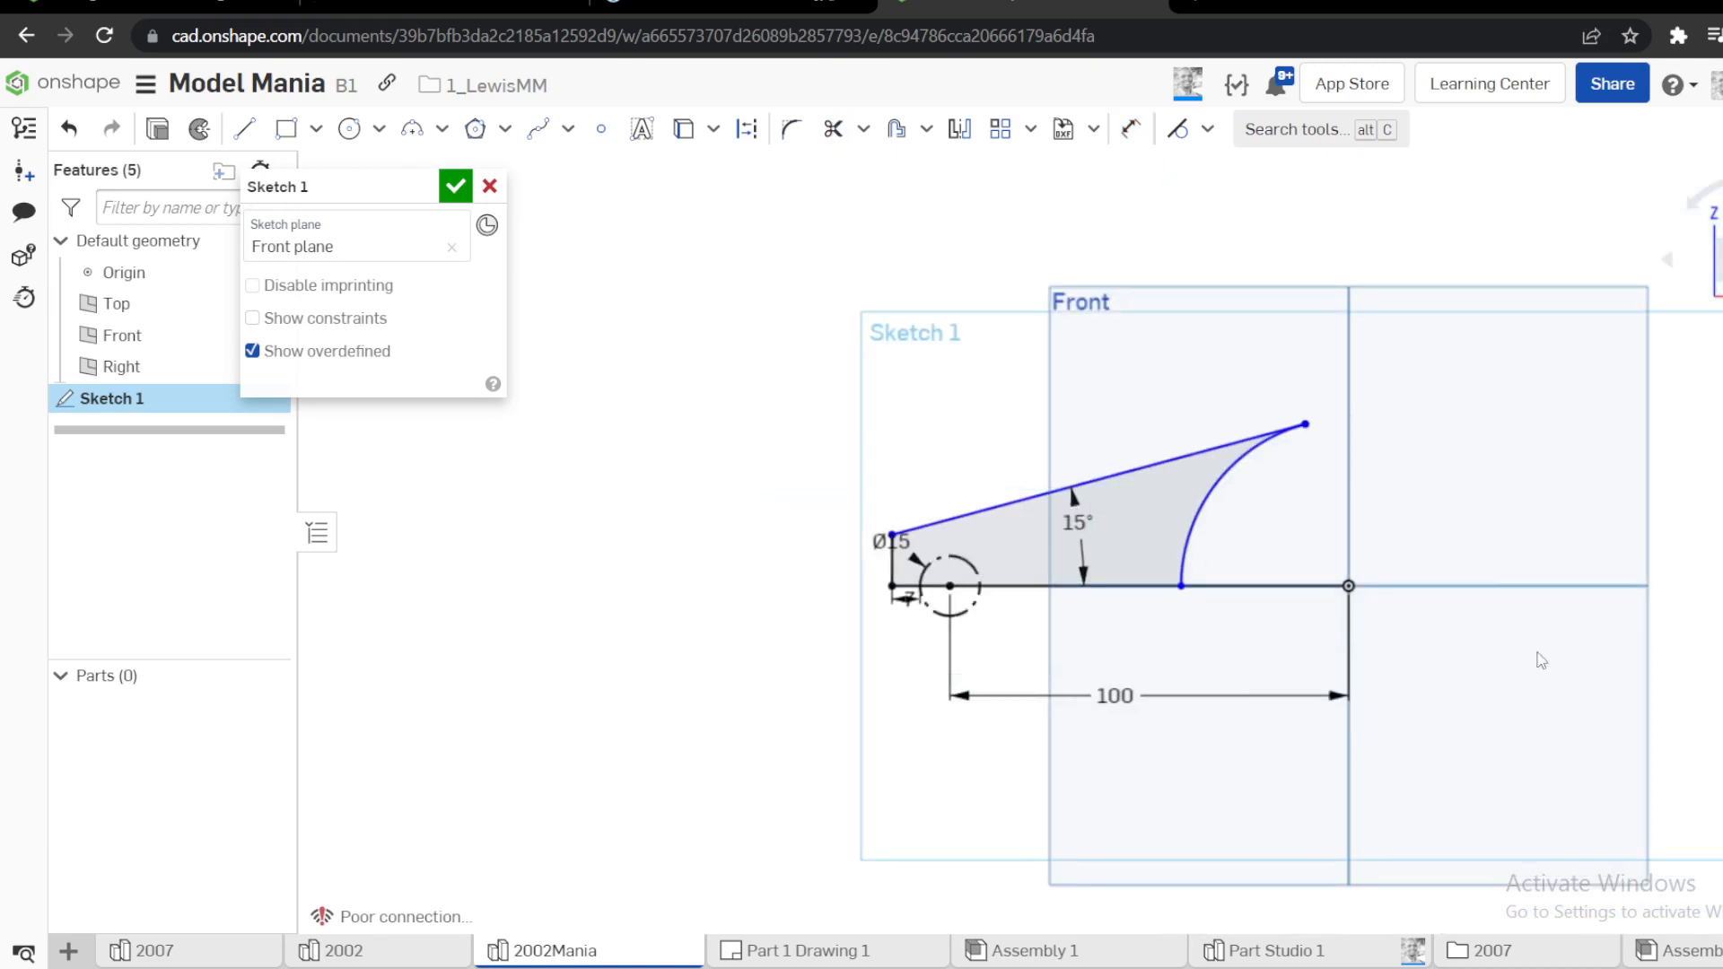
{"action": "key", "text": "ctrl+z"}
{"action": "key", "text": "ctrl+z"}
Sketch a 7 mm horizontal line joining the inner and outer circles on their right side, level with the centre
{"action": "scroll", "coordinate": [1545, 628], "scroll_direction": "up", "scroll_amount": 4}
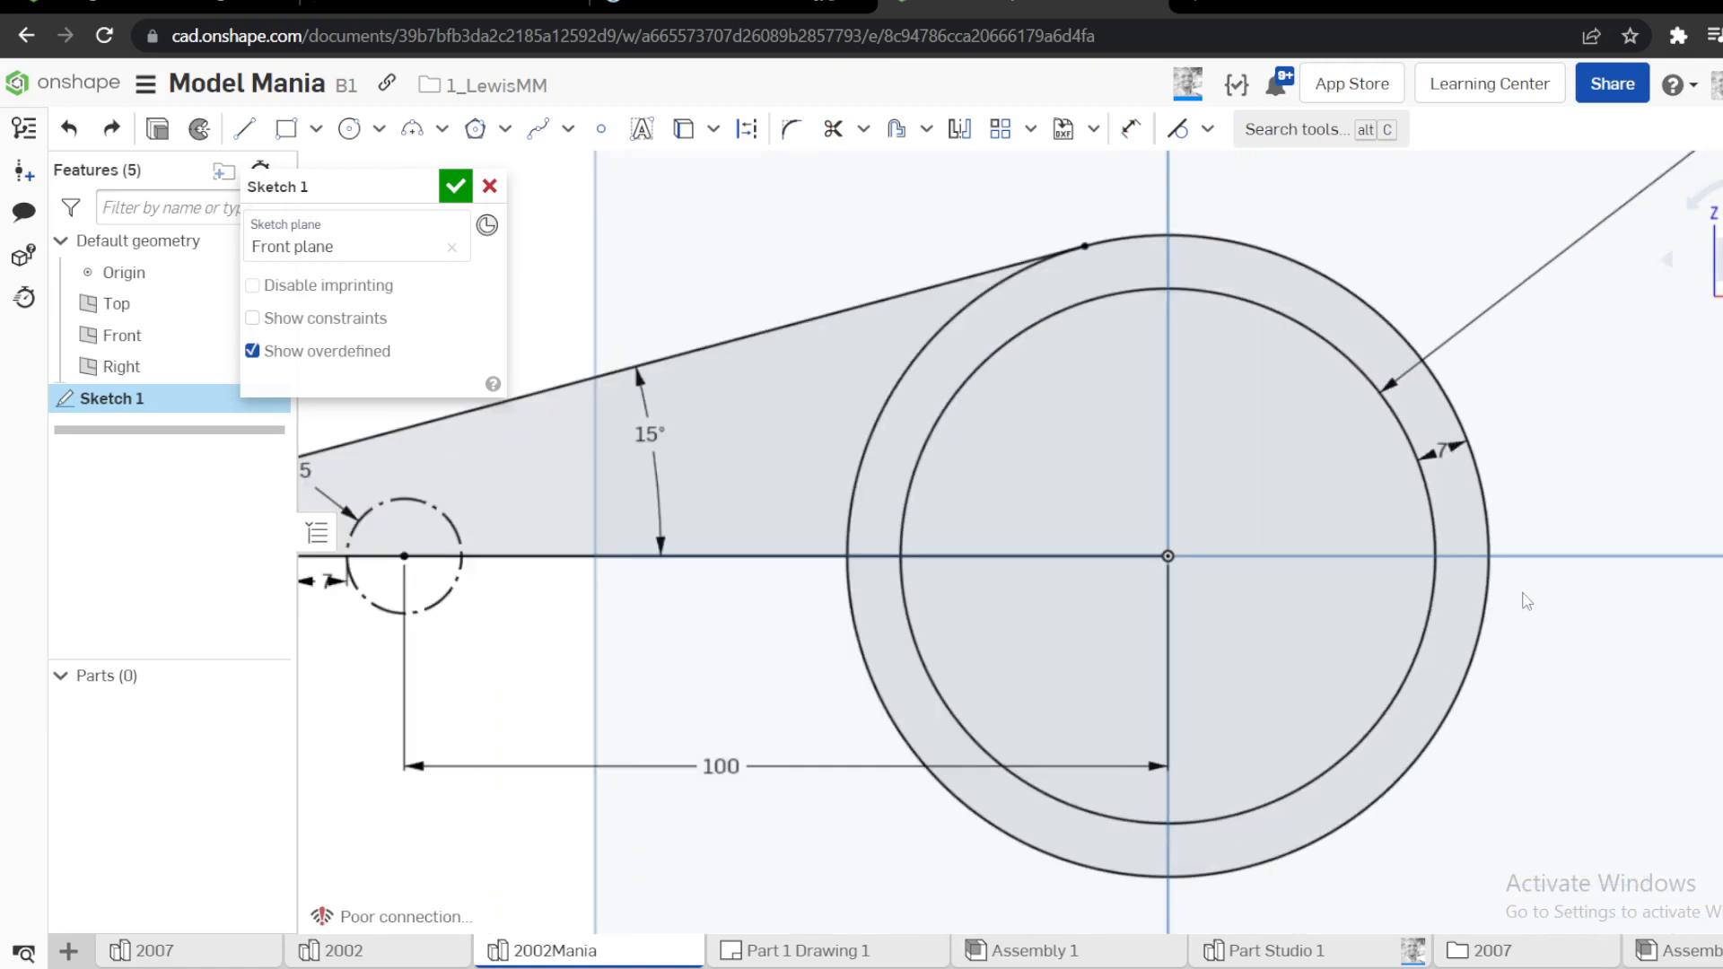
{"action": "key", "text": "l"}
{"action": "left_click", "coordinate": [1436, 555]}
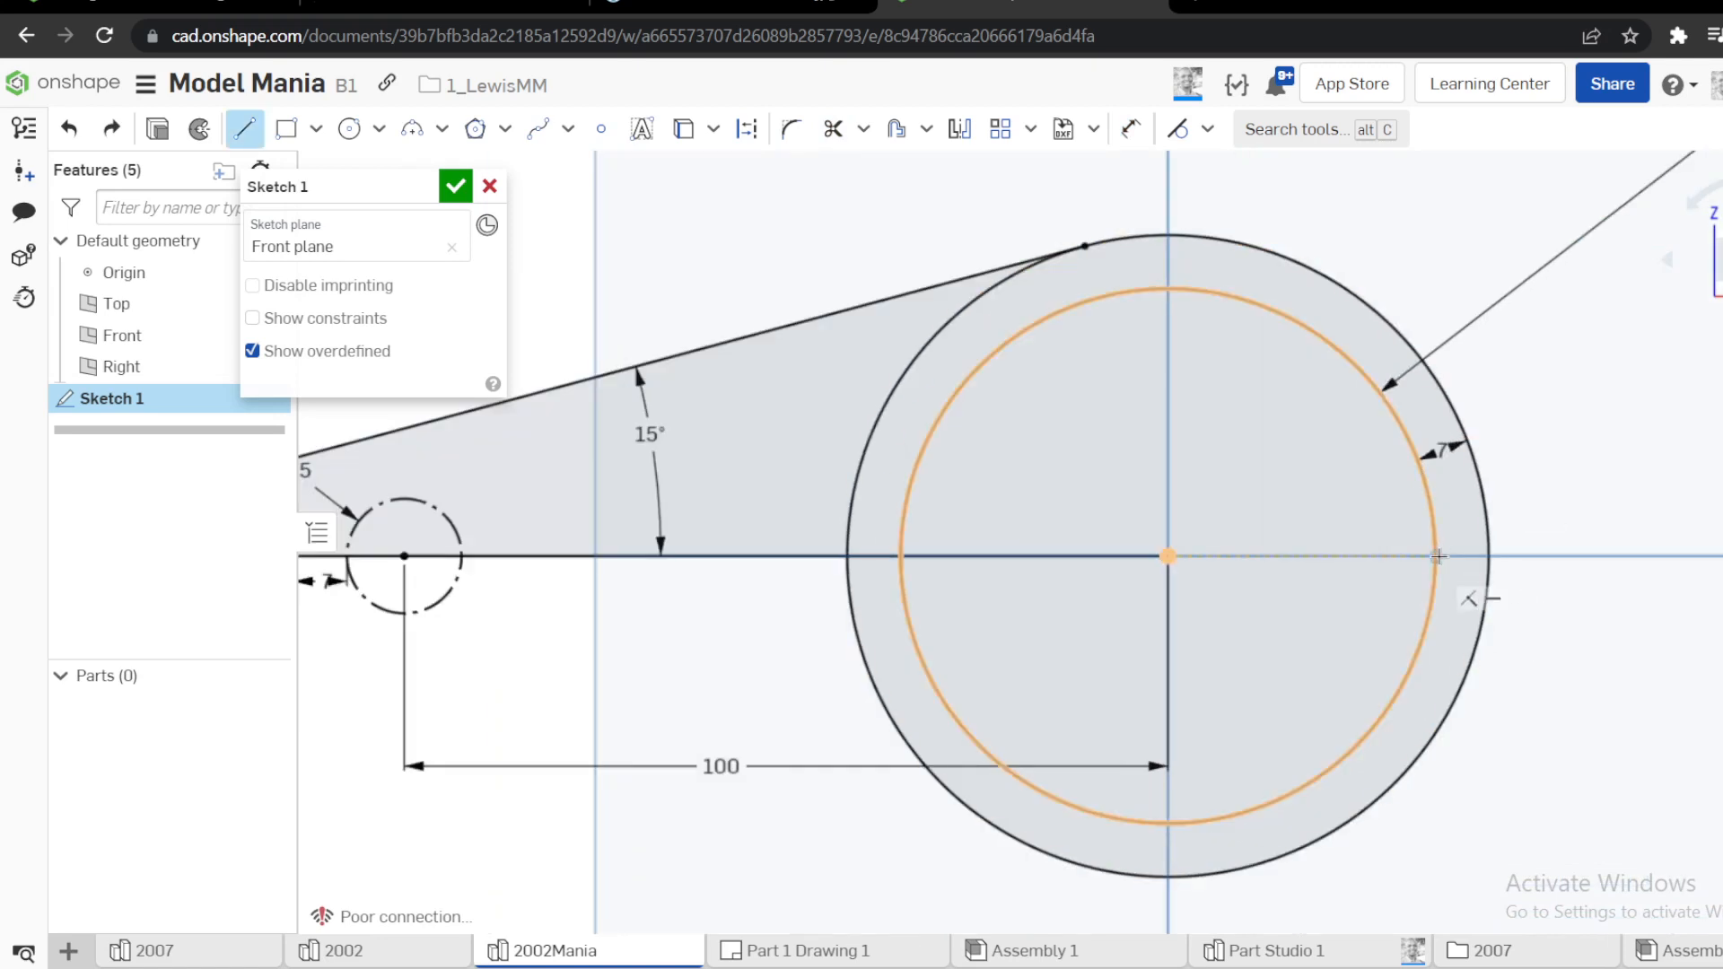
{"action": "left_click", "coordinate": [1490, 555]}
Trim the lower halves of both large circles, the centreline inside the bore and the outer arc within the arm
{"action": "key", "text": "m"}
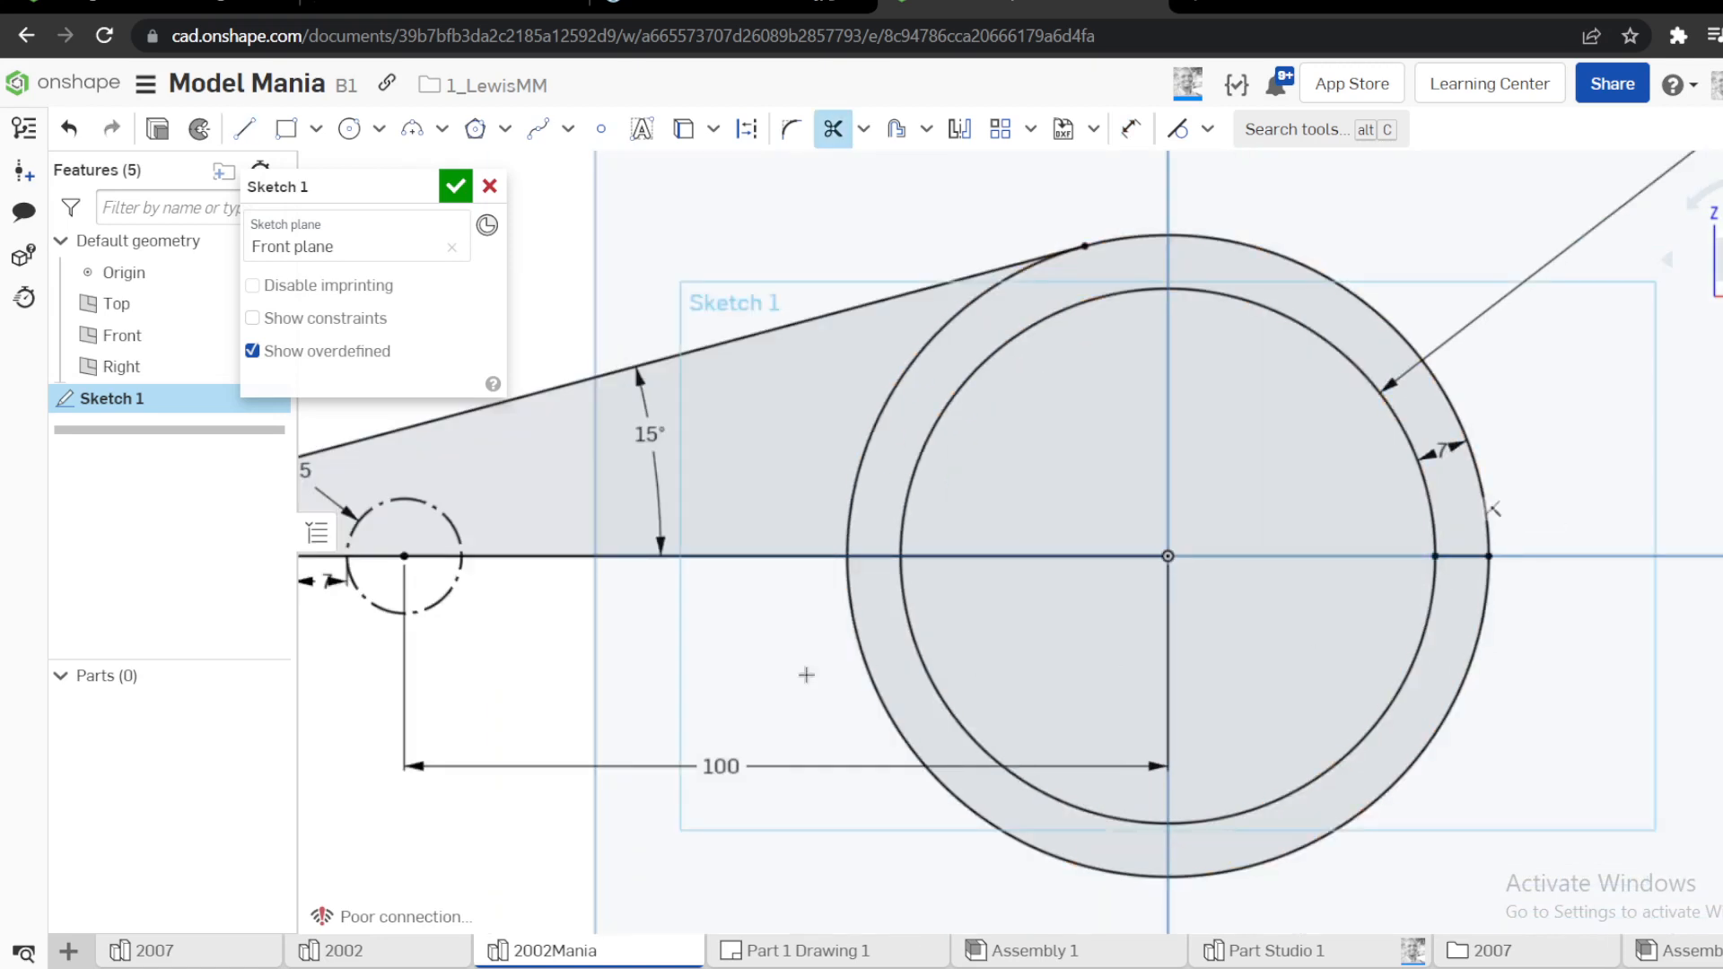
{"action": "left_click_drag", "start_coordinate": [806, 674], "coordinate": [1558, 682]}
{"action": "left_click_drag", "start_coordinate": [1147, 711], "coordinate": [1157, 487]}
{"action": "left_click_drag", "start_coordinate": [912, 395], "coordinate": [913, 397]}
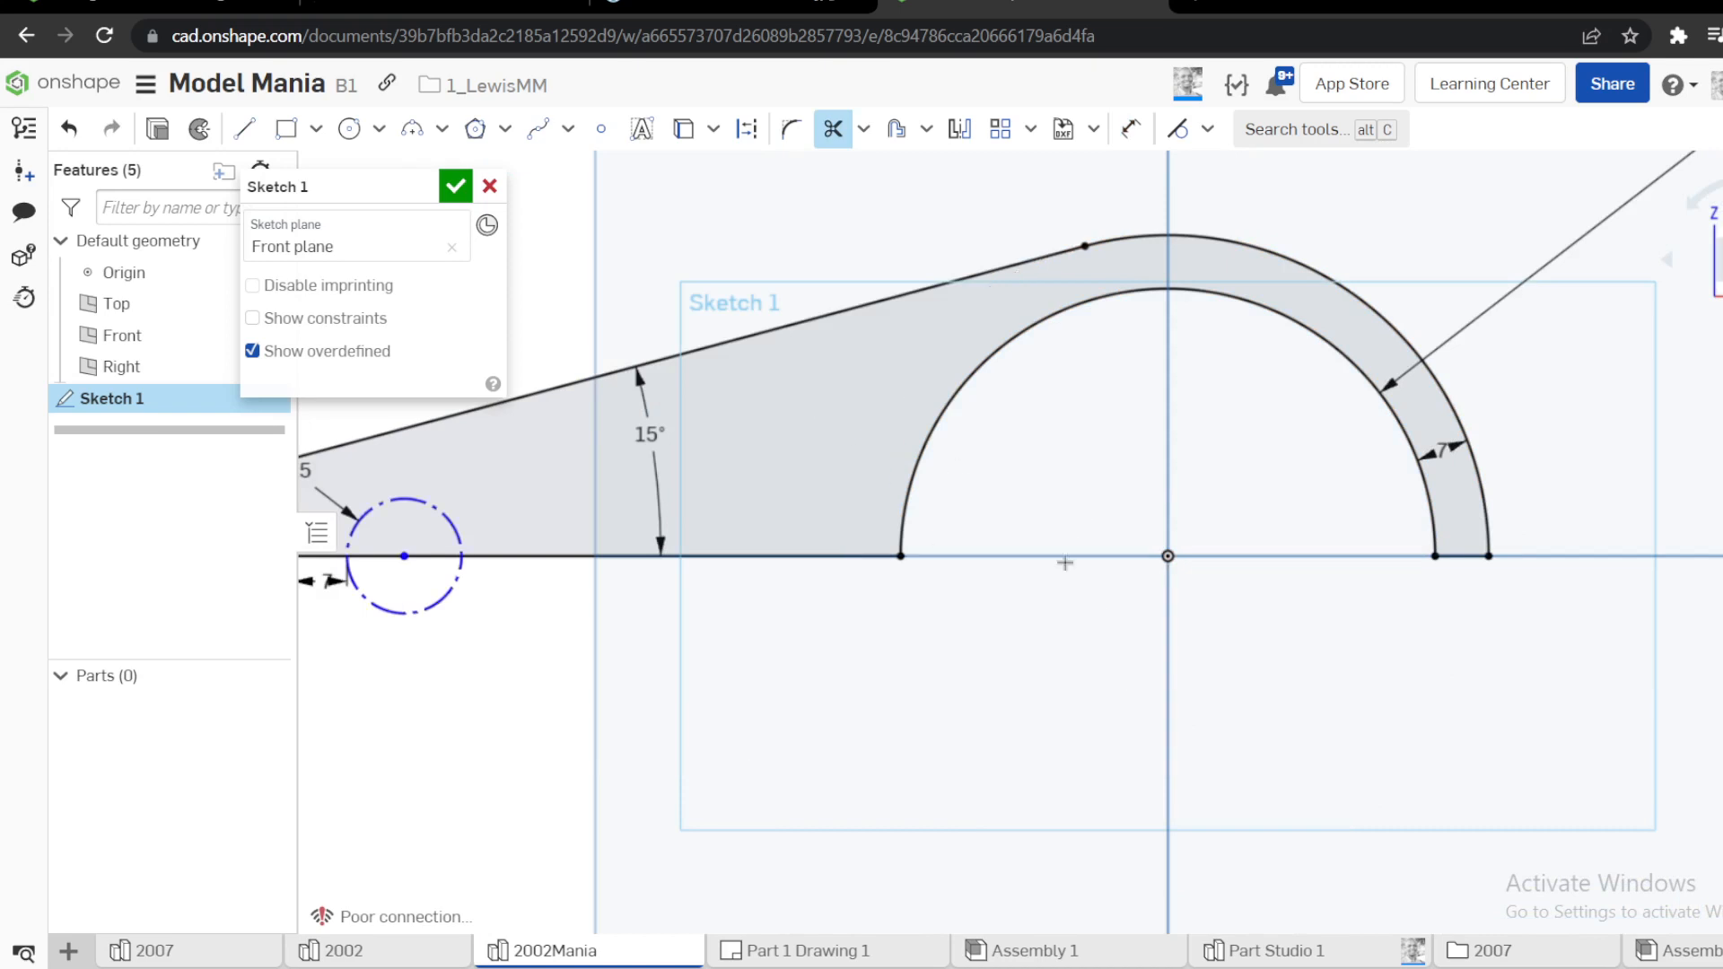
Dimension the horizontal distance from the construction circle's centre to the origin as 100 mm
{"action": "key", "text": "u"}
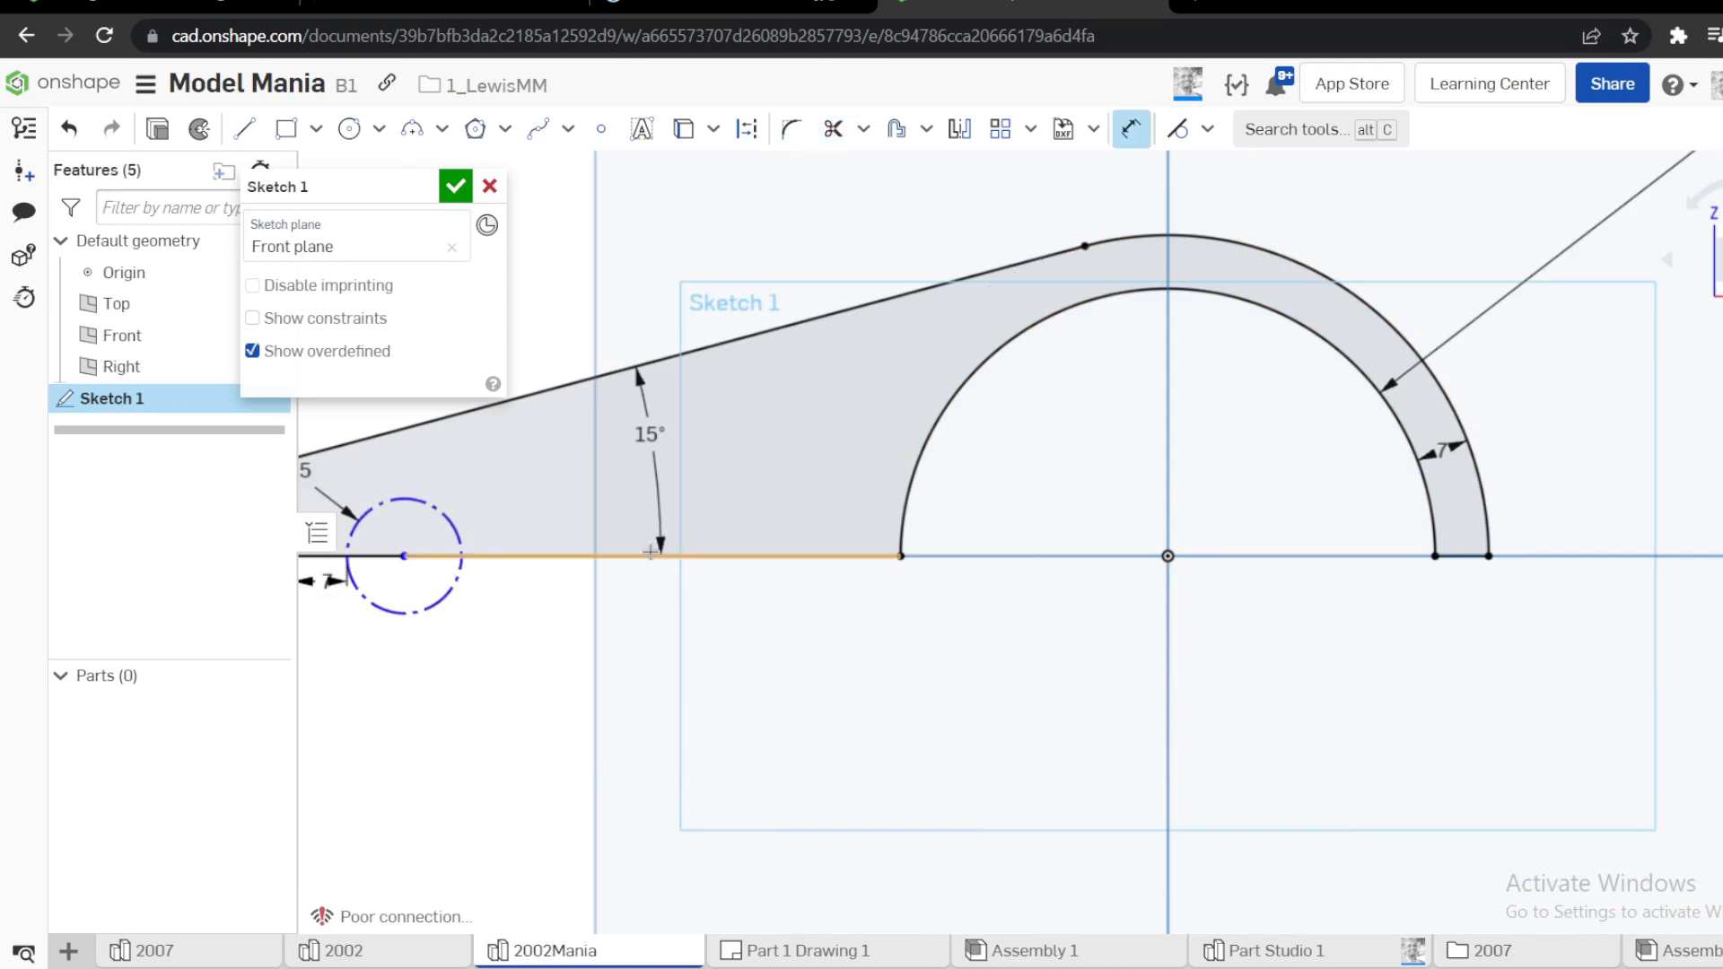
{"action": "left_click", "coordinate": [1168, 557]}
{"action": "left_click", "coordinate": [851, 660]}
{"action": "type", "text": "100"}
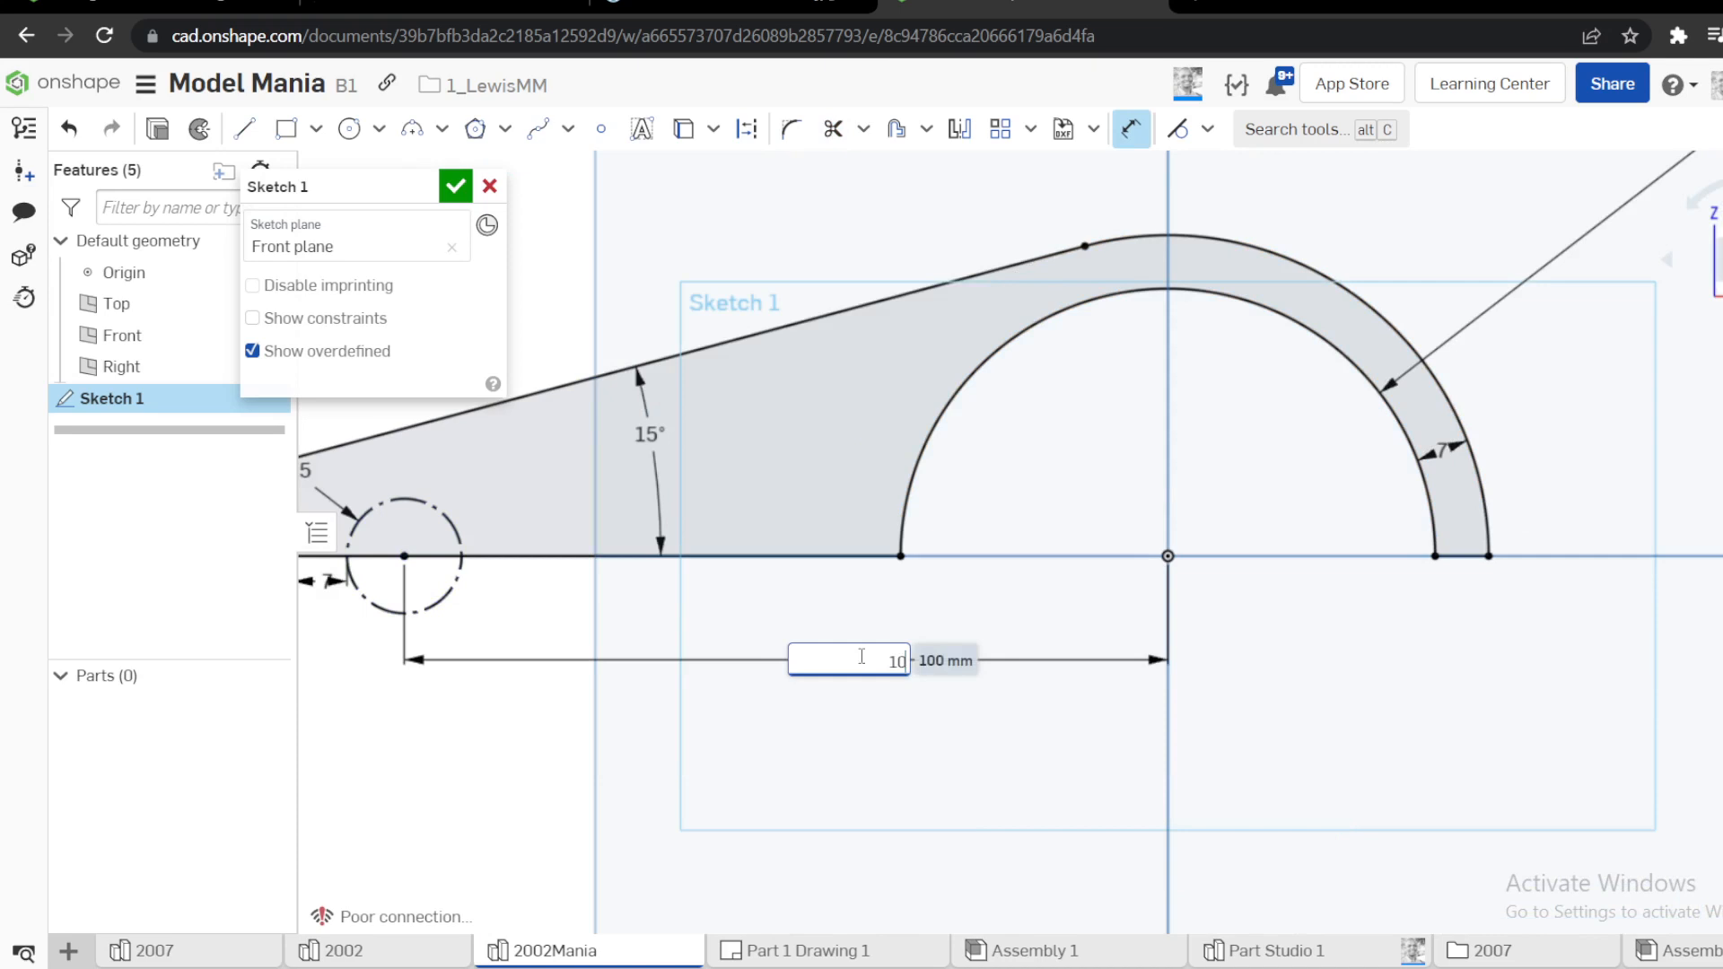
{"action": "key", "text": "Return"}
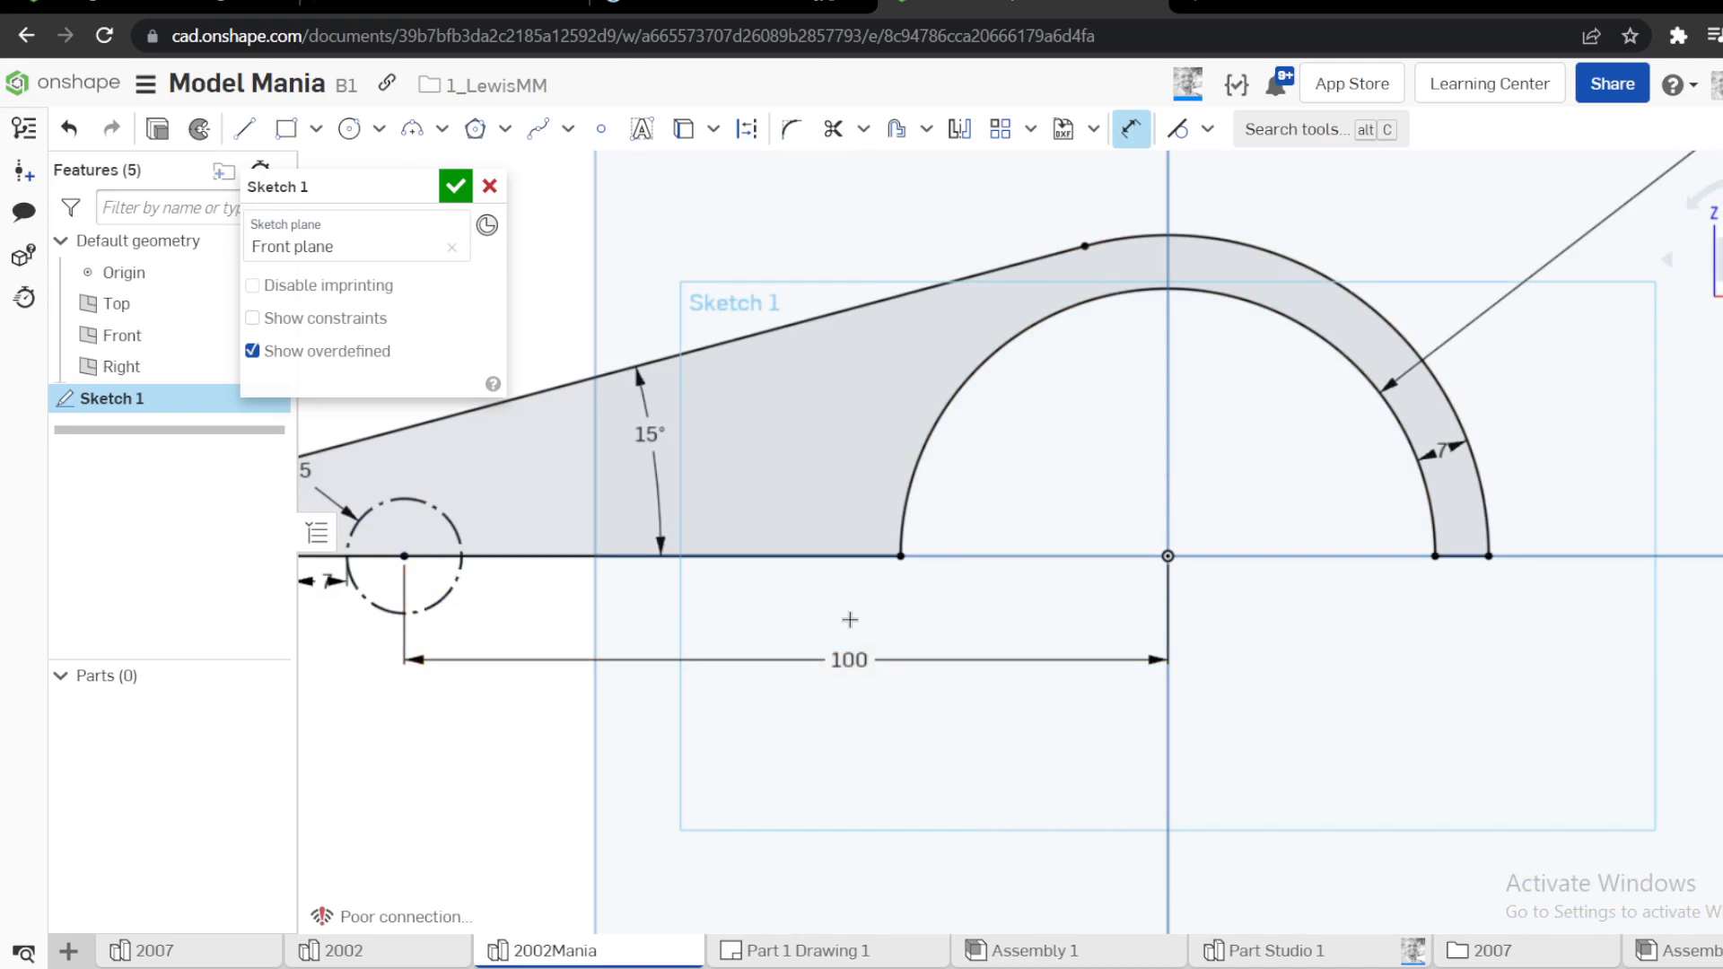
Extrude the half-profile symmetrically as a new solid to a 70 mm depth, checking the width against the reference drawing
{"action": "key", "text": "shift+e"}
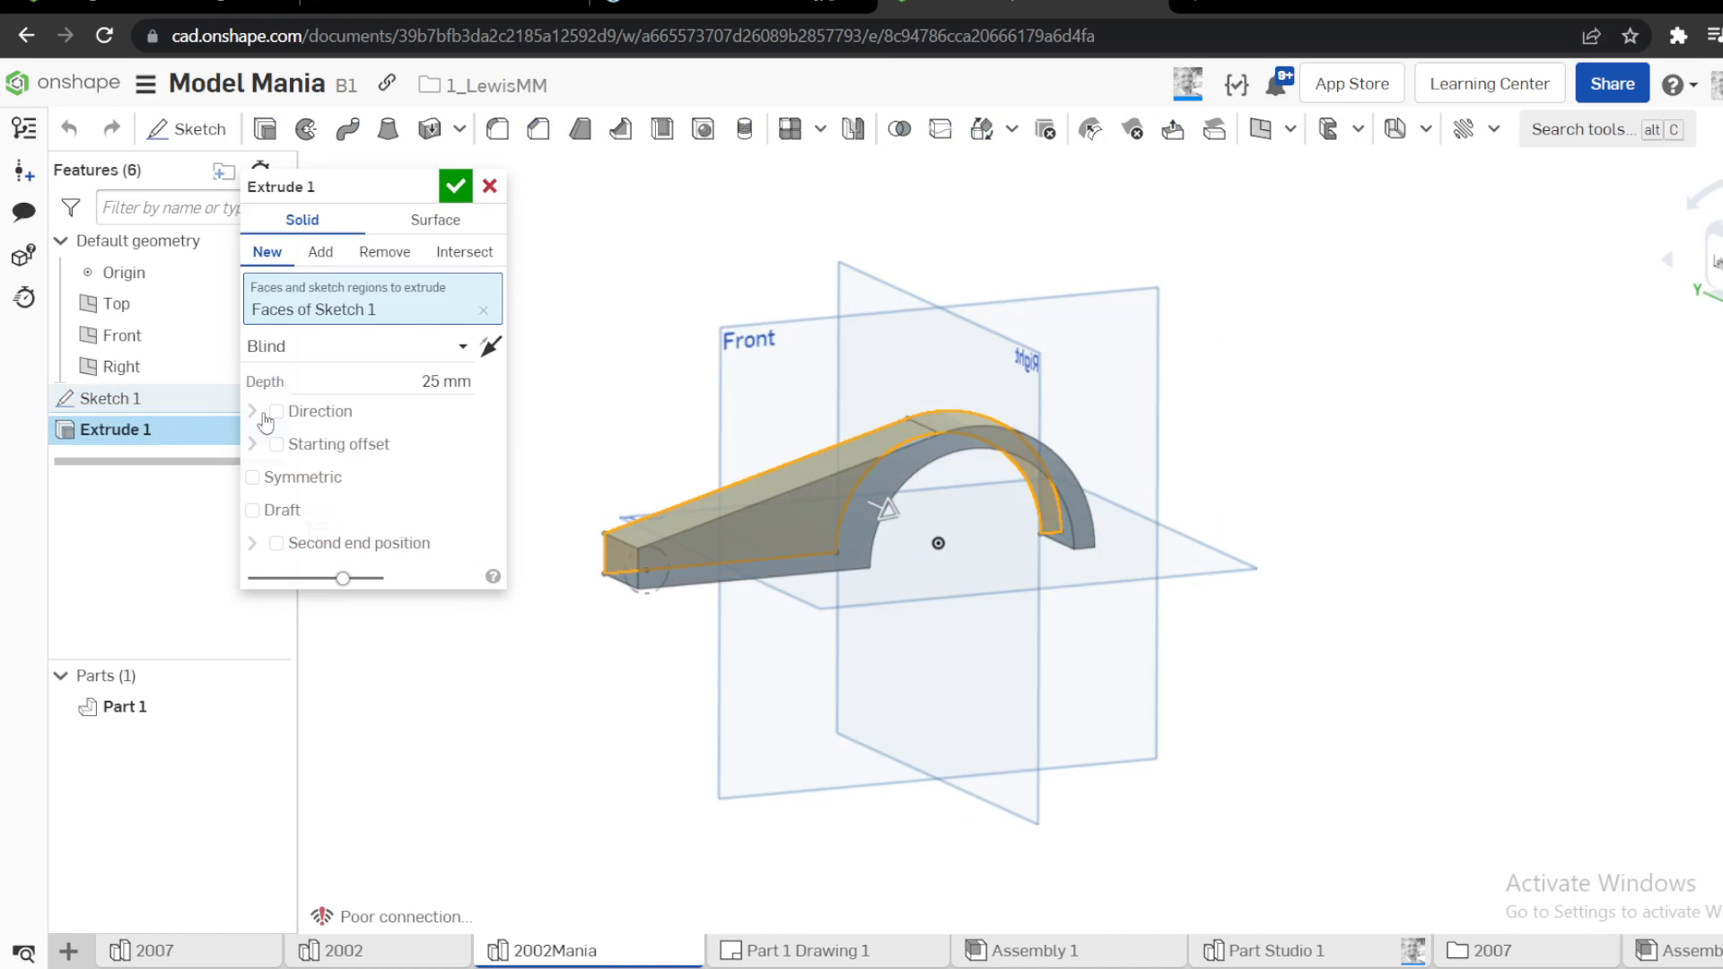
{"action": "left_click", "coordinate": [254, 478]}
{"action": "left_click", "coordinate": [446, 380]}
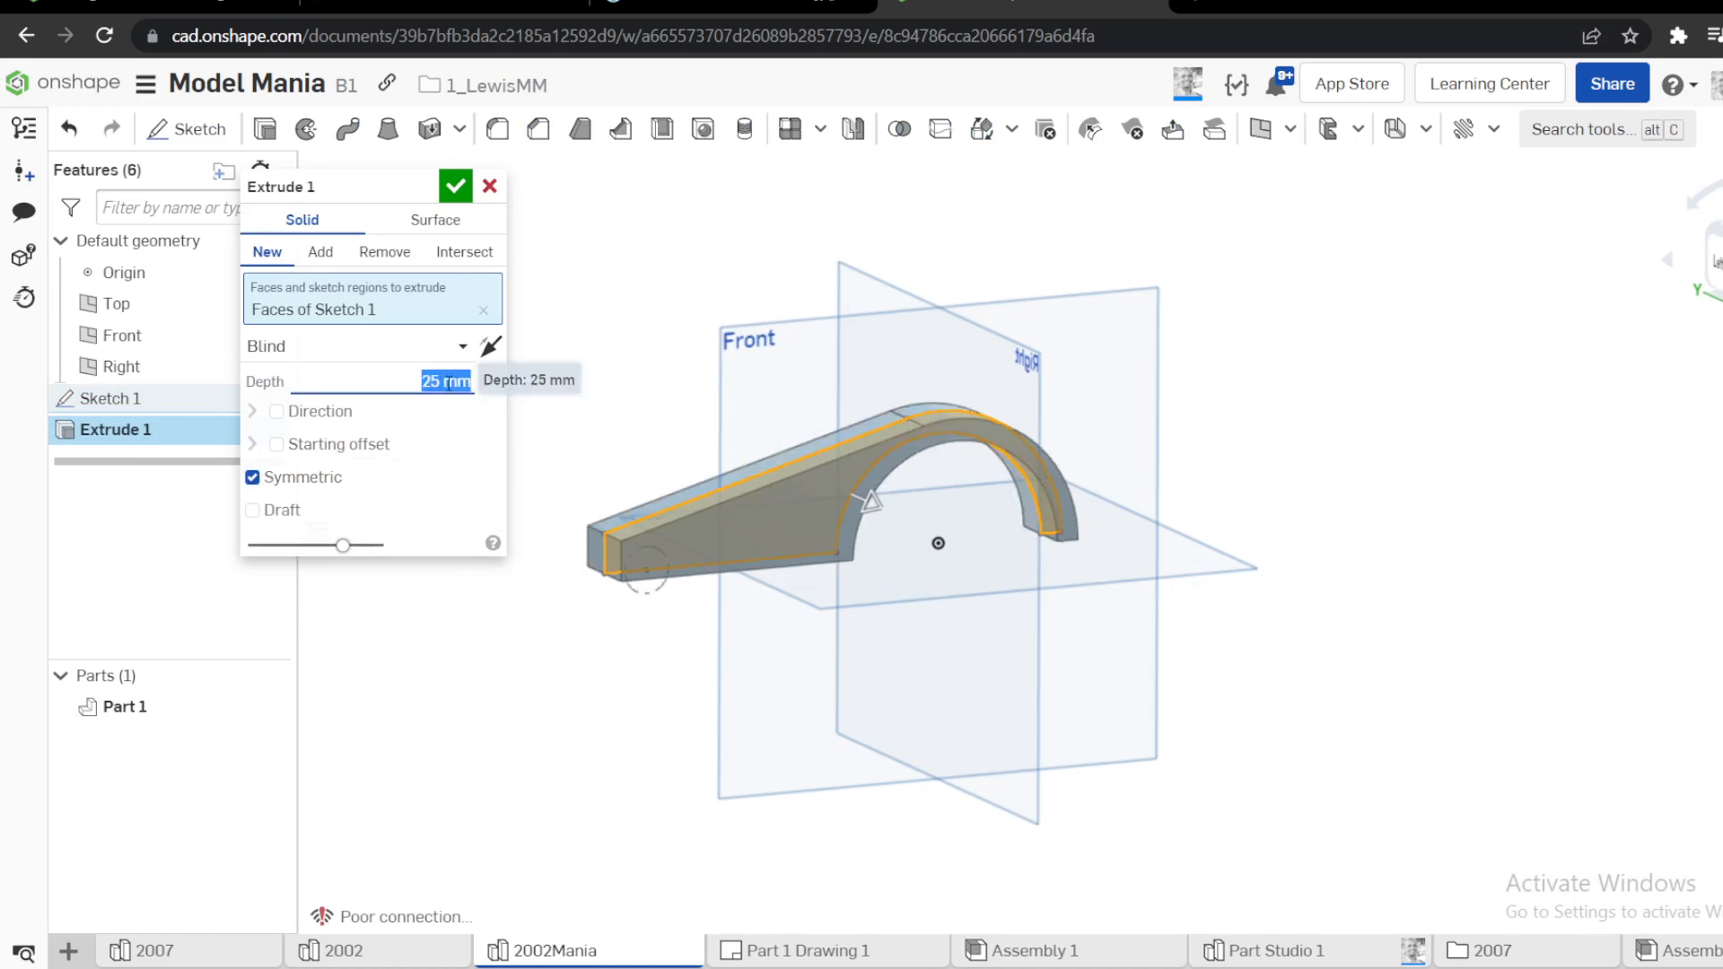
{"action": "type", "text": "70"}
{"action": "key", "text": "Return"}
{"action": "left_click", "coordinate": [709, 8]}
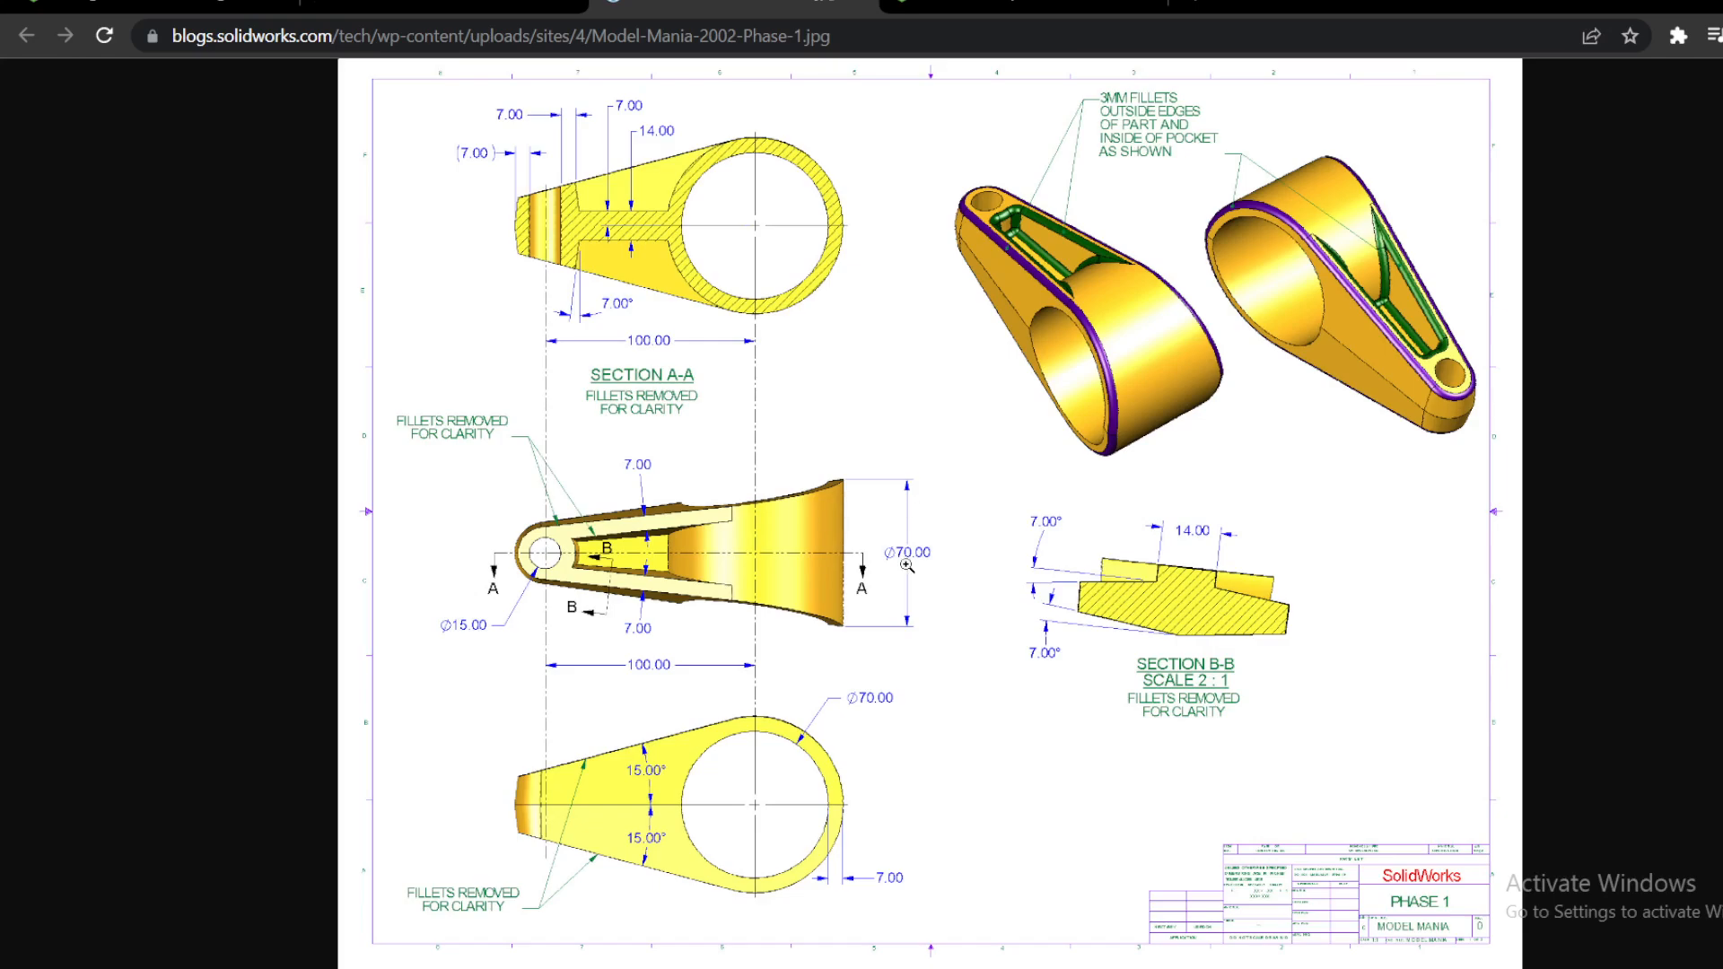
{"action": "left_click", "coordinate": [994, 9]}
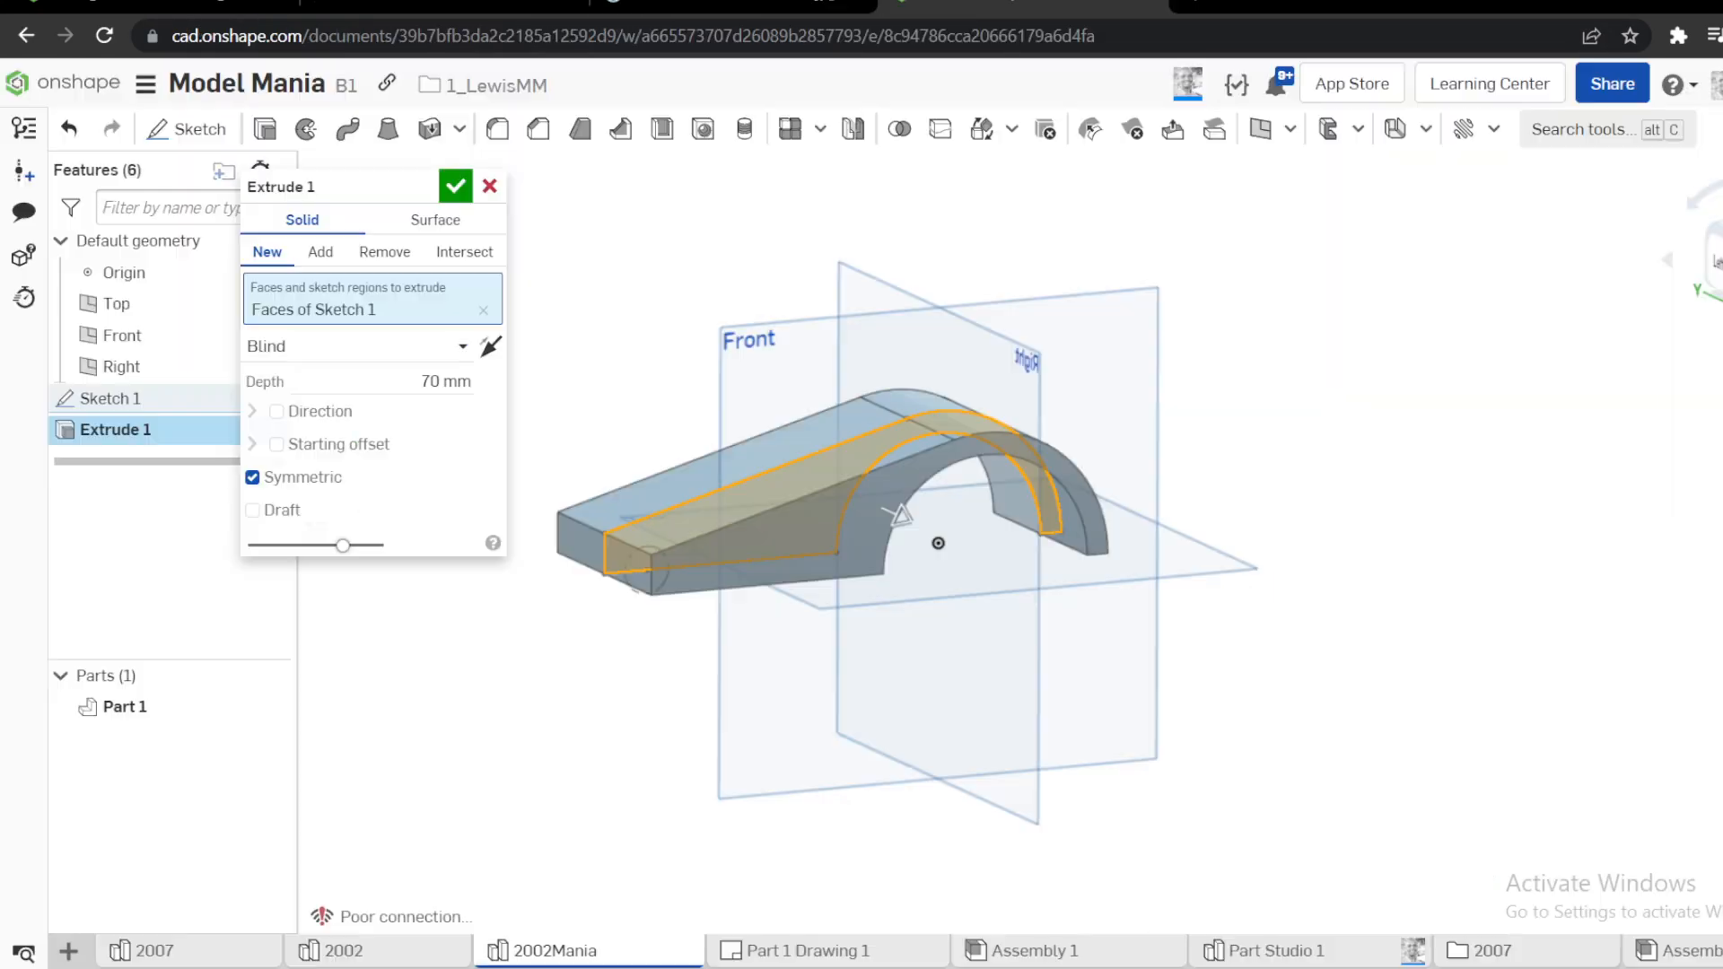
{"action": "left_click", "coordinate": [454, 181]}
Start a sketch on the Top plane, viewed square-on, and check the arm's plan view in the reference drawing
{"action": "key", "text": "shift+7"}
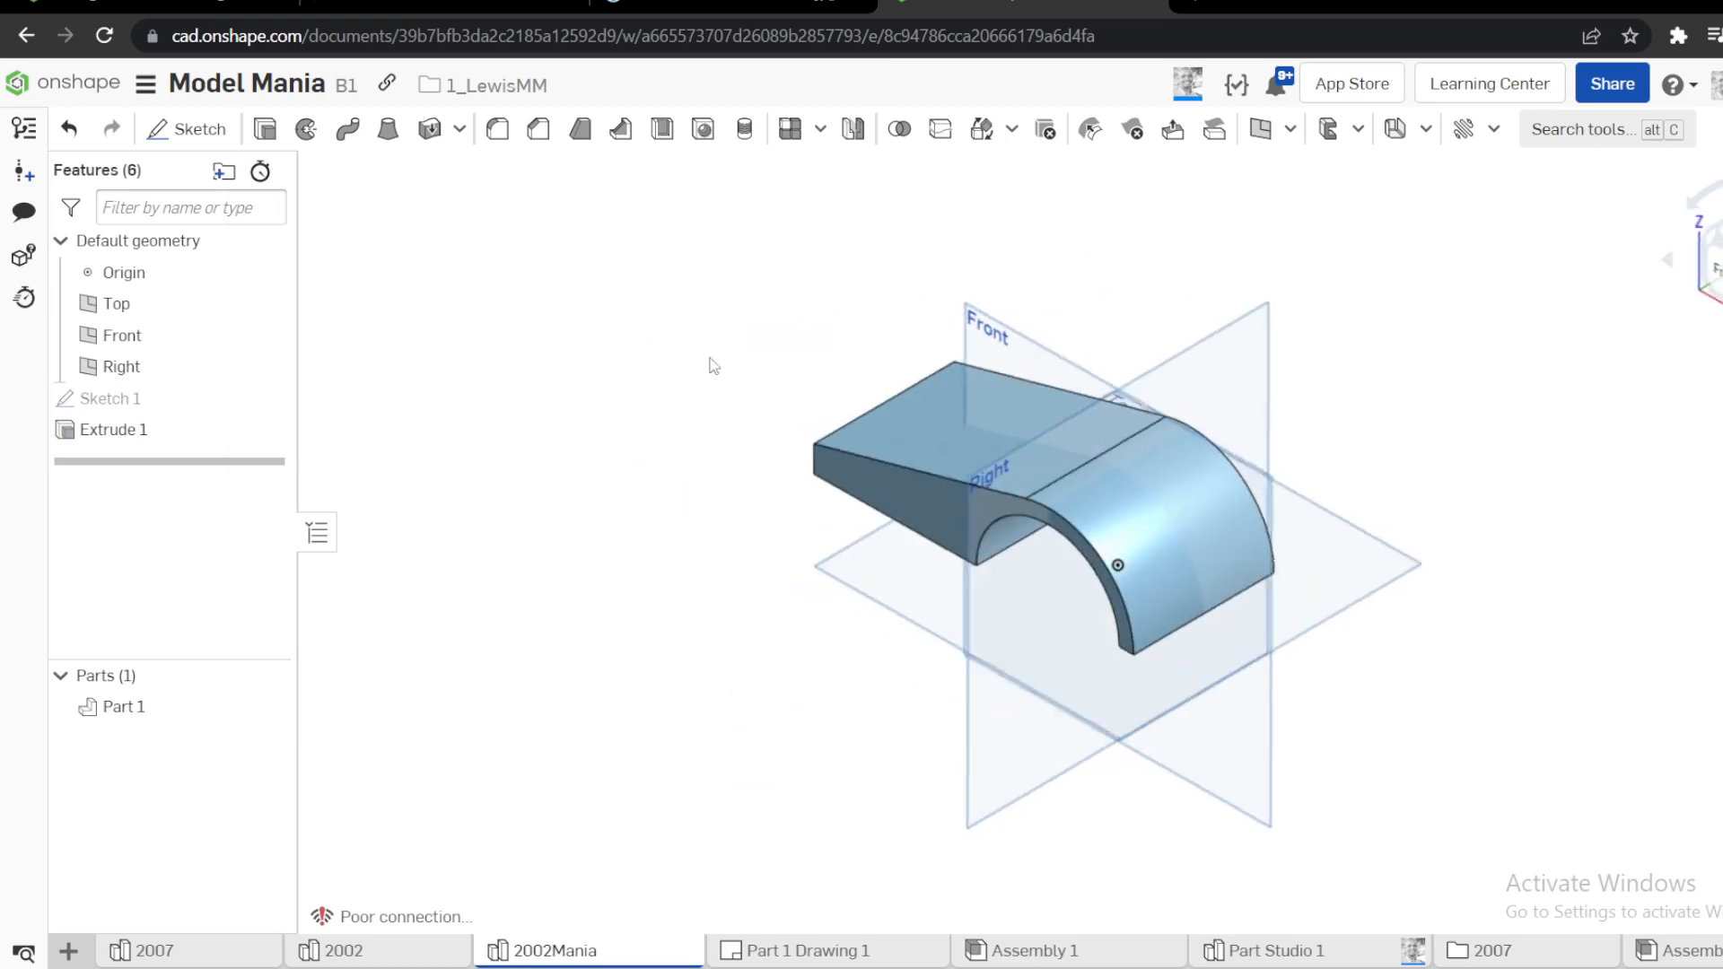
{"action": "left_click", "coordinate": [861, 570]}
{"action": "key", "text": "s"}
{"action": "left_click", "coordinate": [896, 549]}
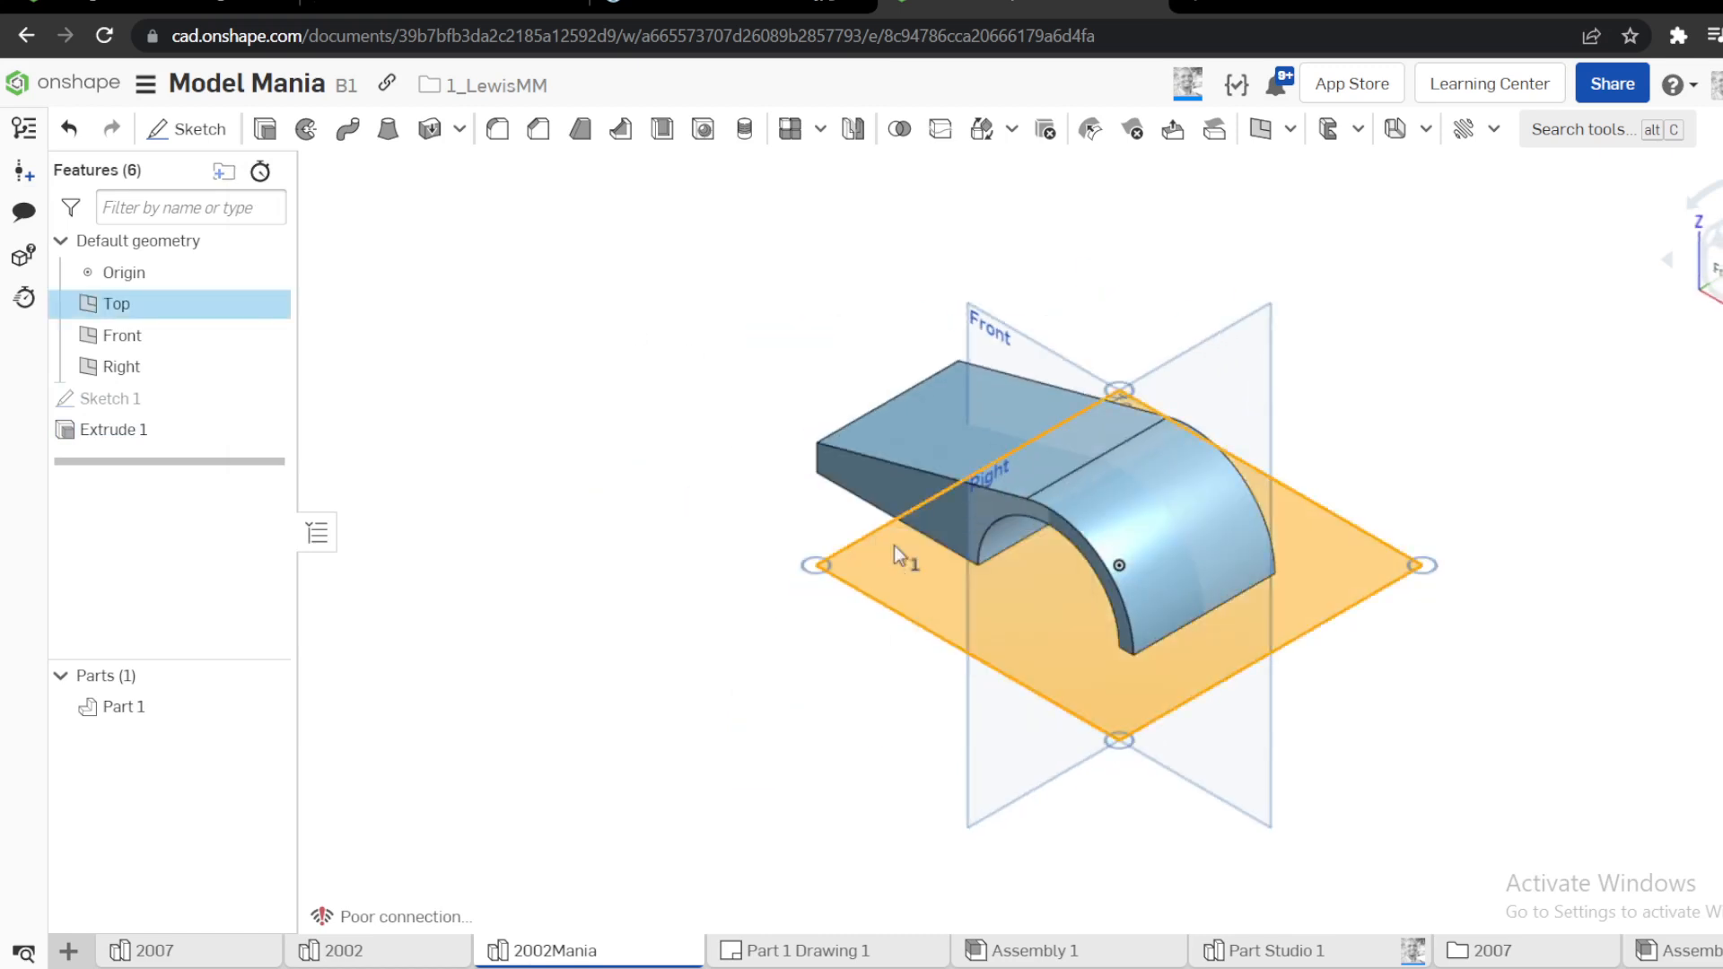
{"action": "key", "text": "n"}
{"action": "left_click", "coordinate": [709, 7]}
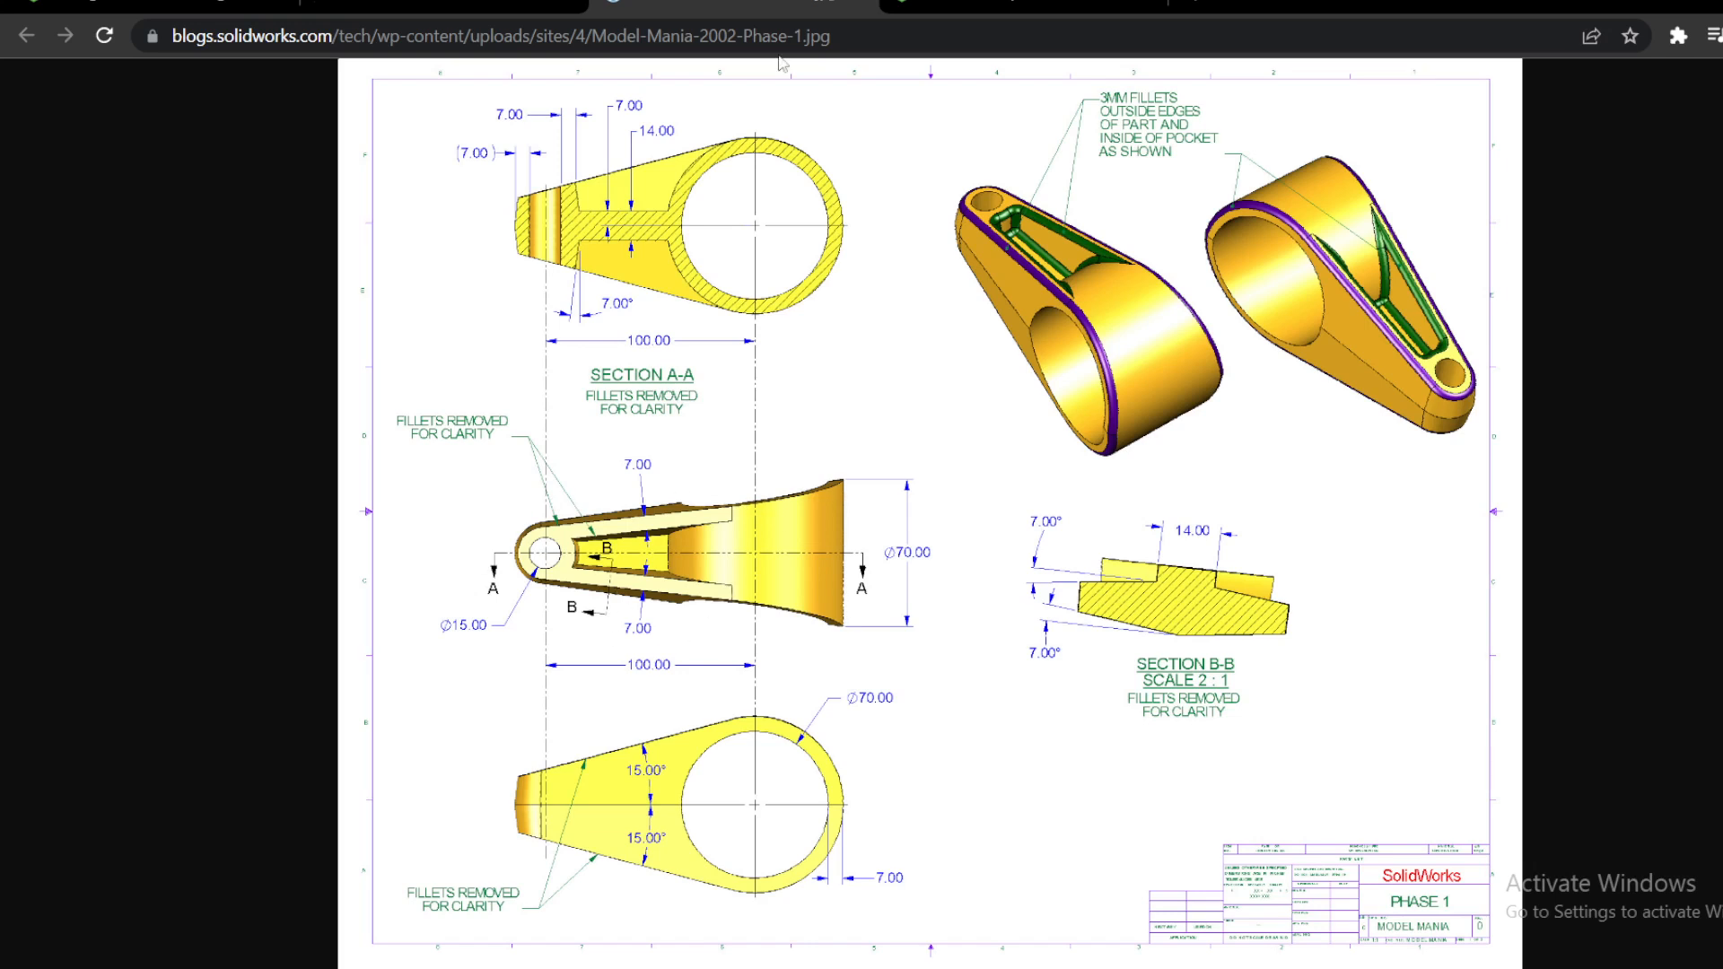
{"action": "left_click", "coordinate": [1023, 9]}
{"action": "scroll", "coordinate": [1172, 456], "scroll_direction": "up", "scroll_amount": 3}
Sketch two lines from the corners of the ring's outer end converging along the arm, and join their free ends with a three-point arc
{"action": "key", "text": "l"}
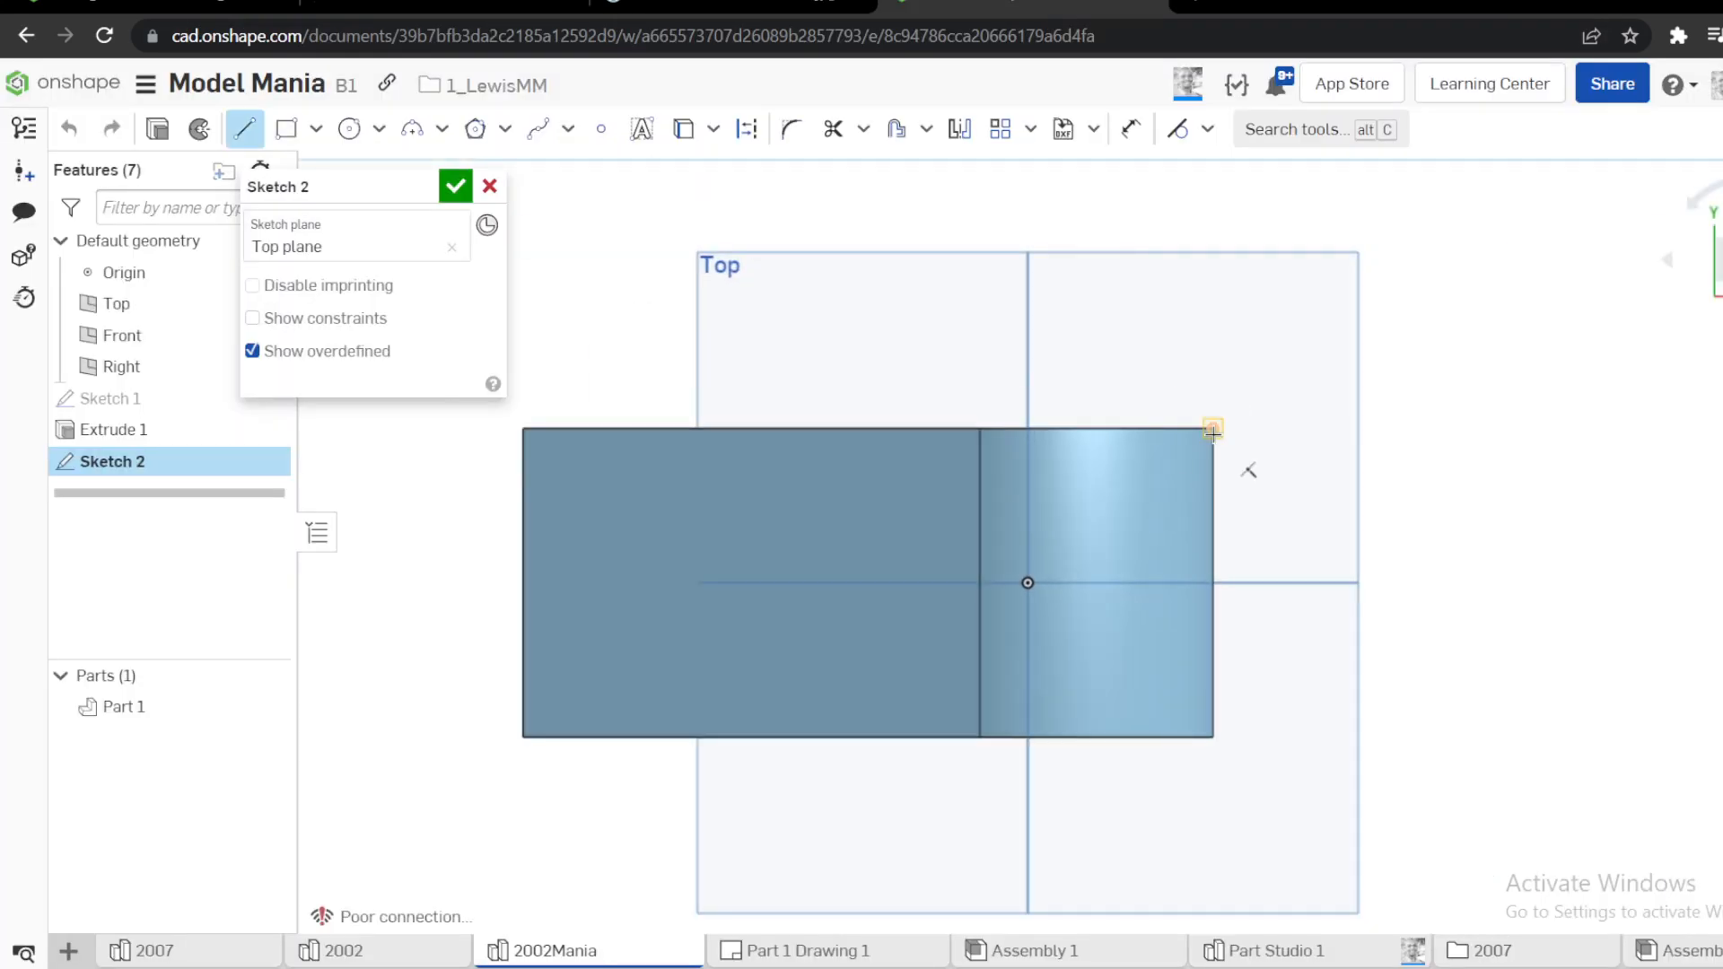
{"action": "left_click", "coordinate": [1213, 429]}
{"action": "left_click", "coordinate": [781, 498]}
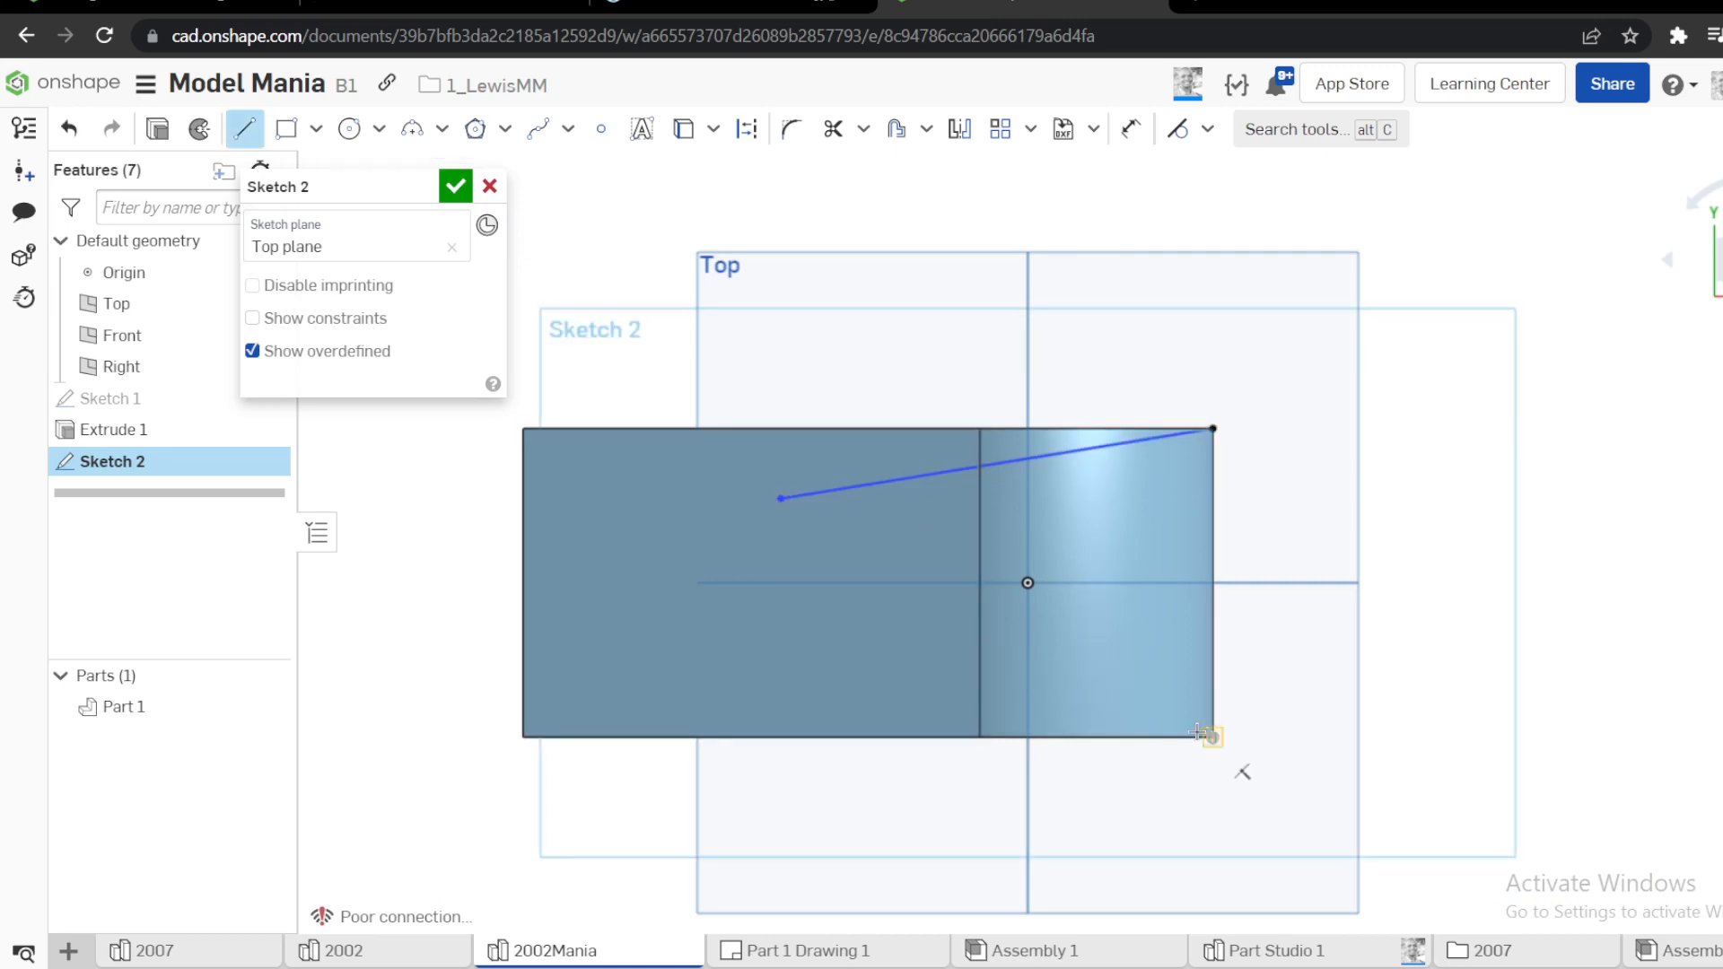
{"action": "left_click_drag", "start_coordinate": [1211, 735], "coordinate": [732, 660]}
{"action": "key", "text": "a"}
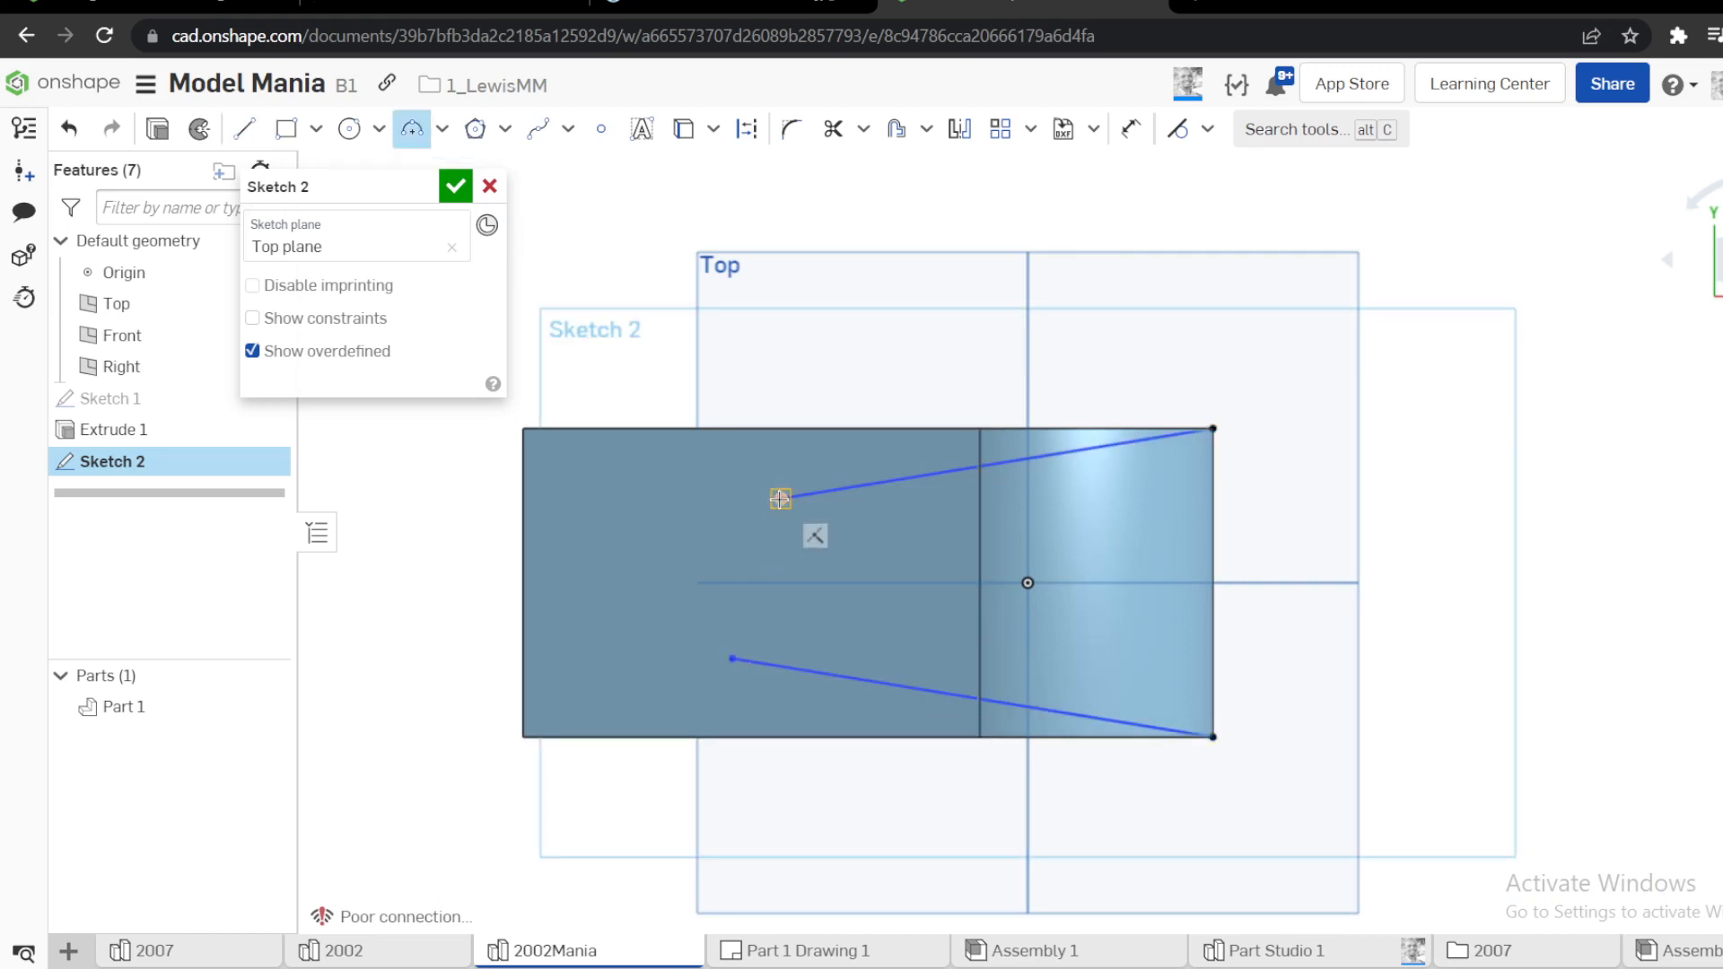
{"action": "left_click", "coordinate": [781, 498]}
{"action": "left_click", "coordinate": [733, 659]}
{"action": "left_click", "coordinate": [683, 585]}
{"action": "key", "text": "Escape"}
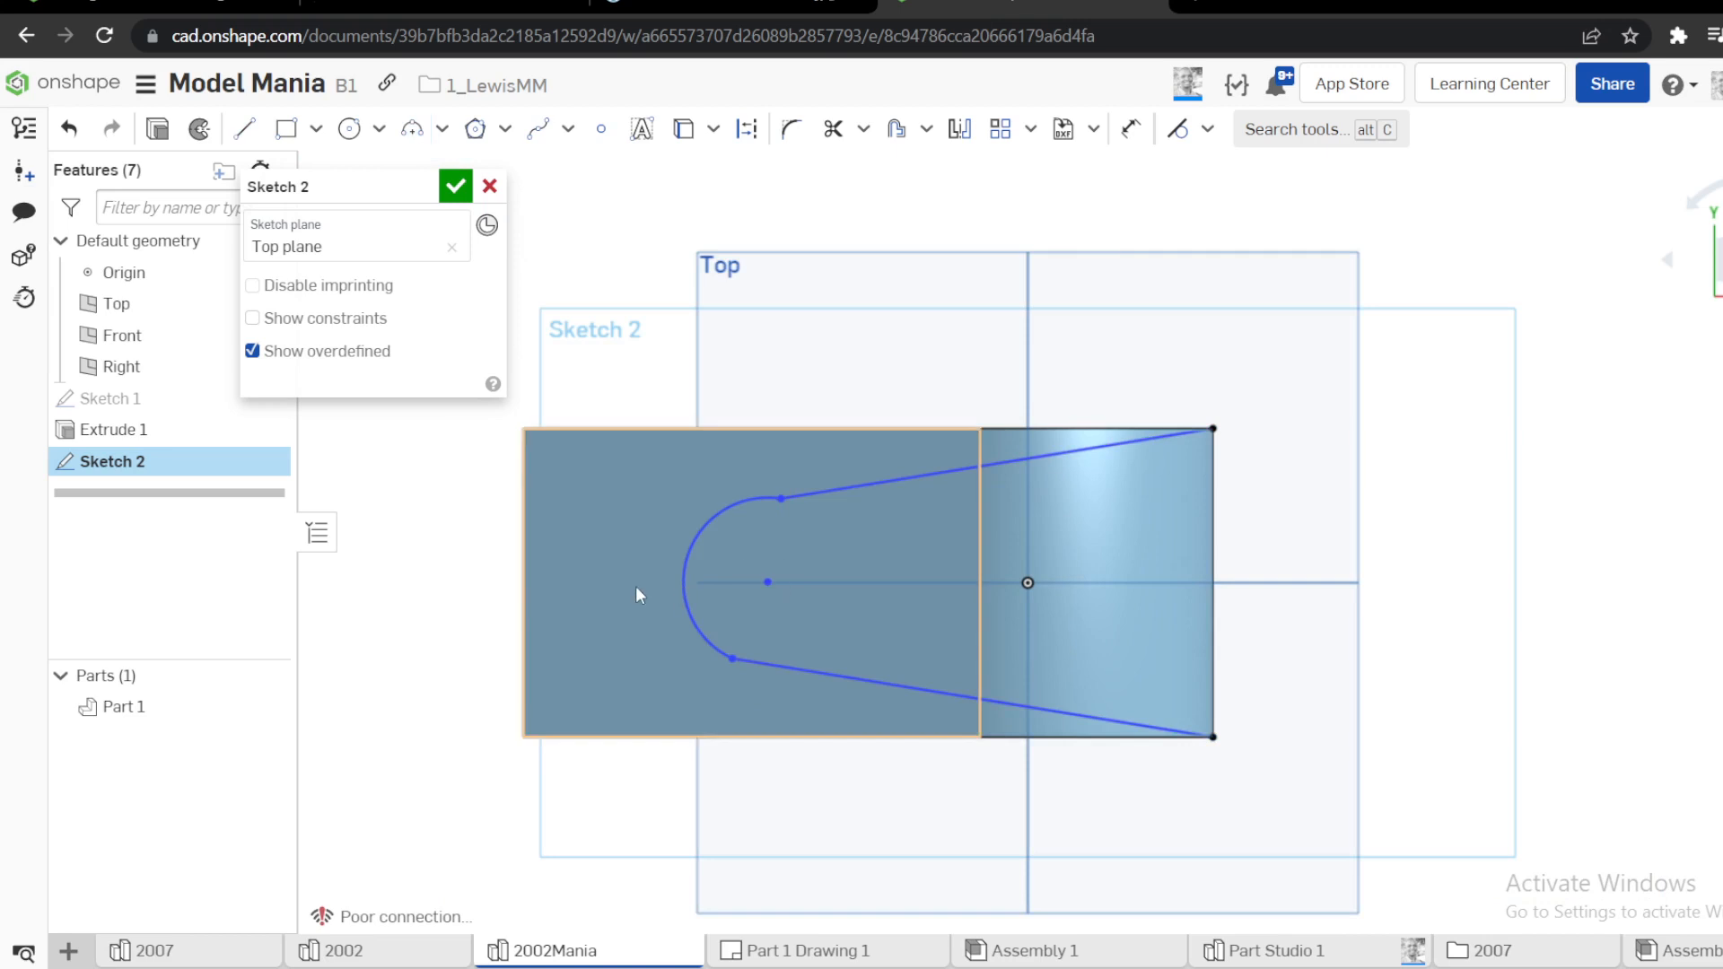
Make the arc tangent to the arm's short end edge and to both converging lines
{"action": "left_click", "coordinate": [524, 599]}
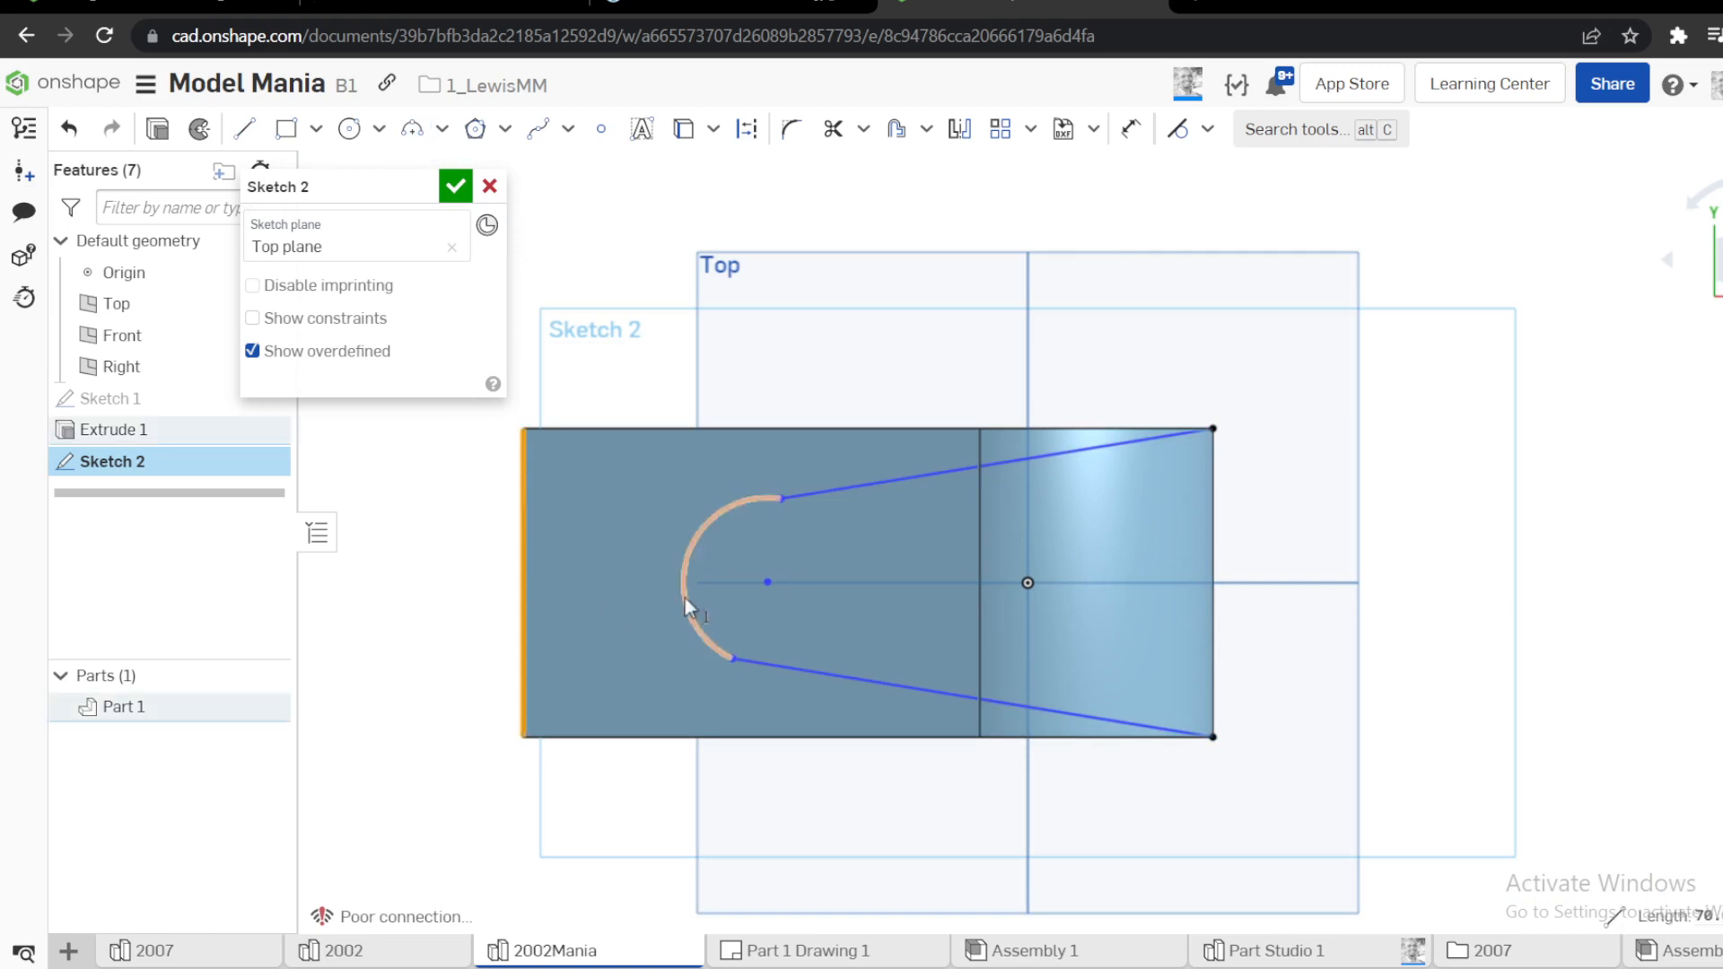
{"action": "left_click", "coordinate": [686, 598]}
{"action": "key", "text": "t"}
{"action": "left_click", "coordinate": [596, 503]}
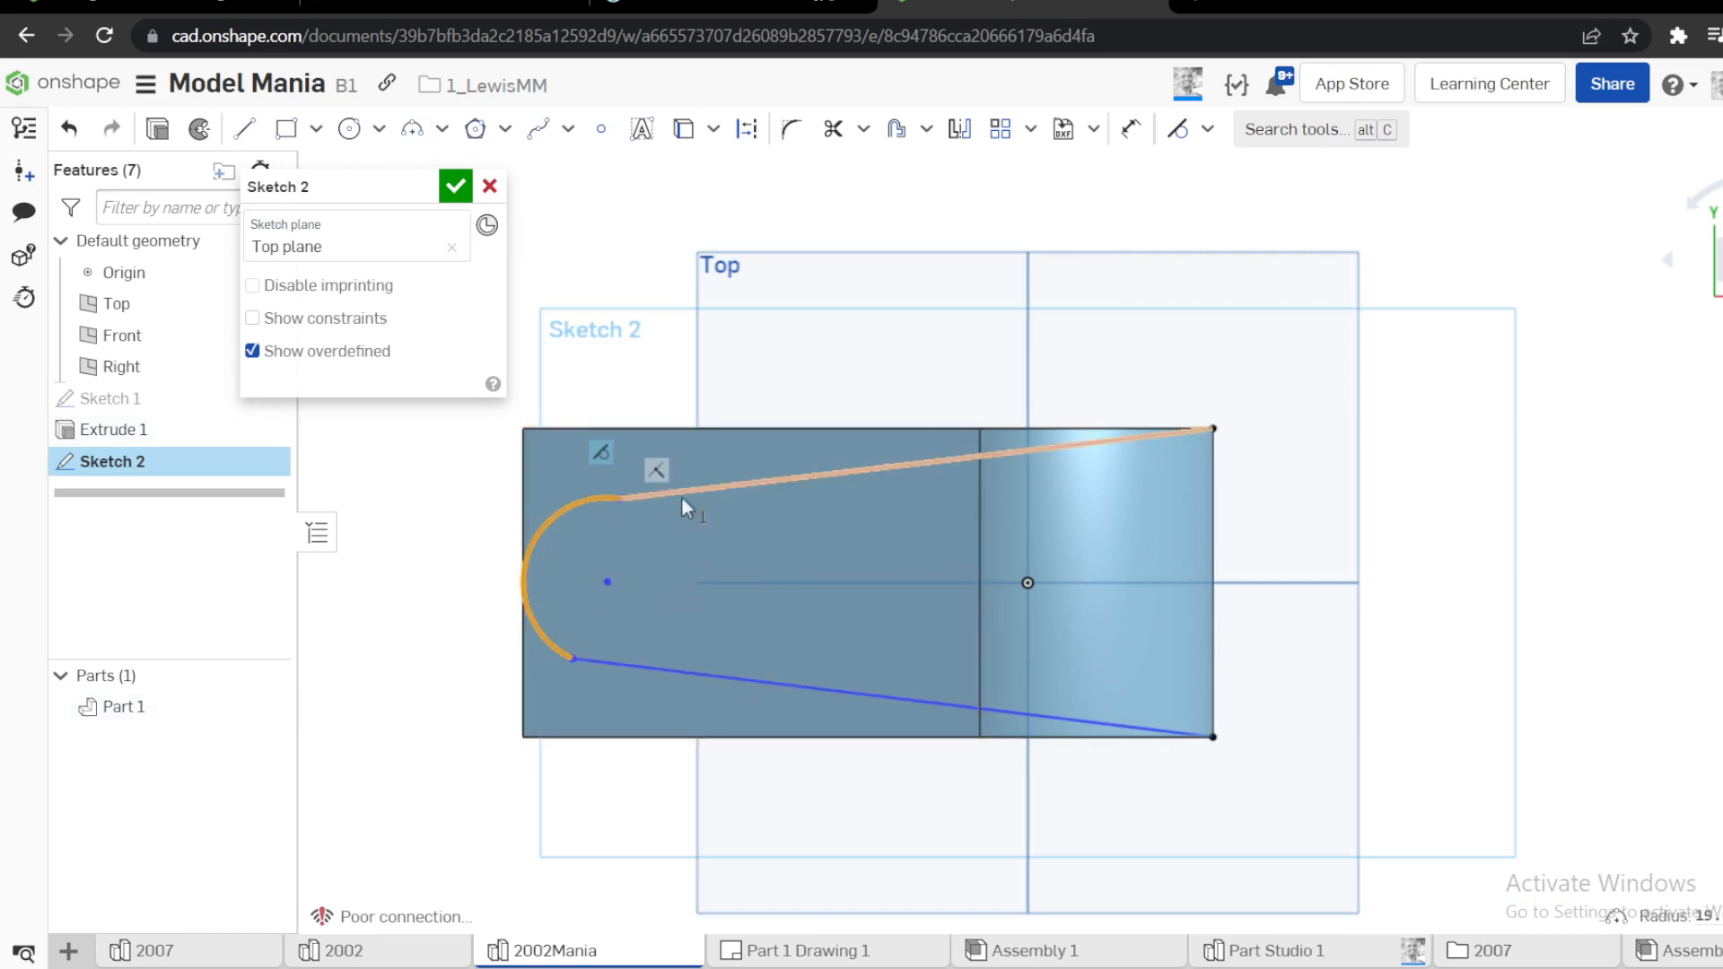
{"action": "left_click", "coordinate": [684, 494]}
{"action": "key", "text": "t"}
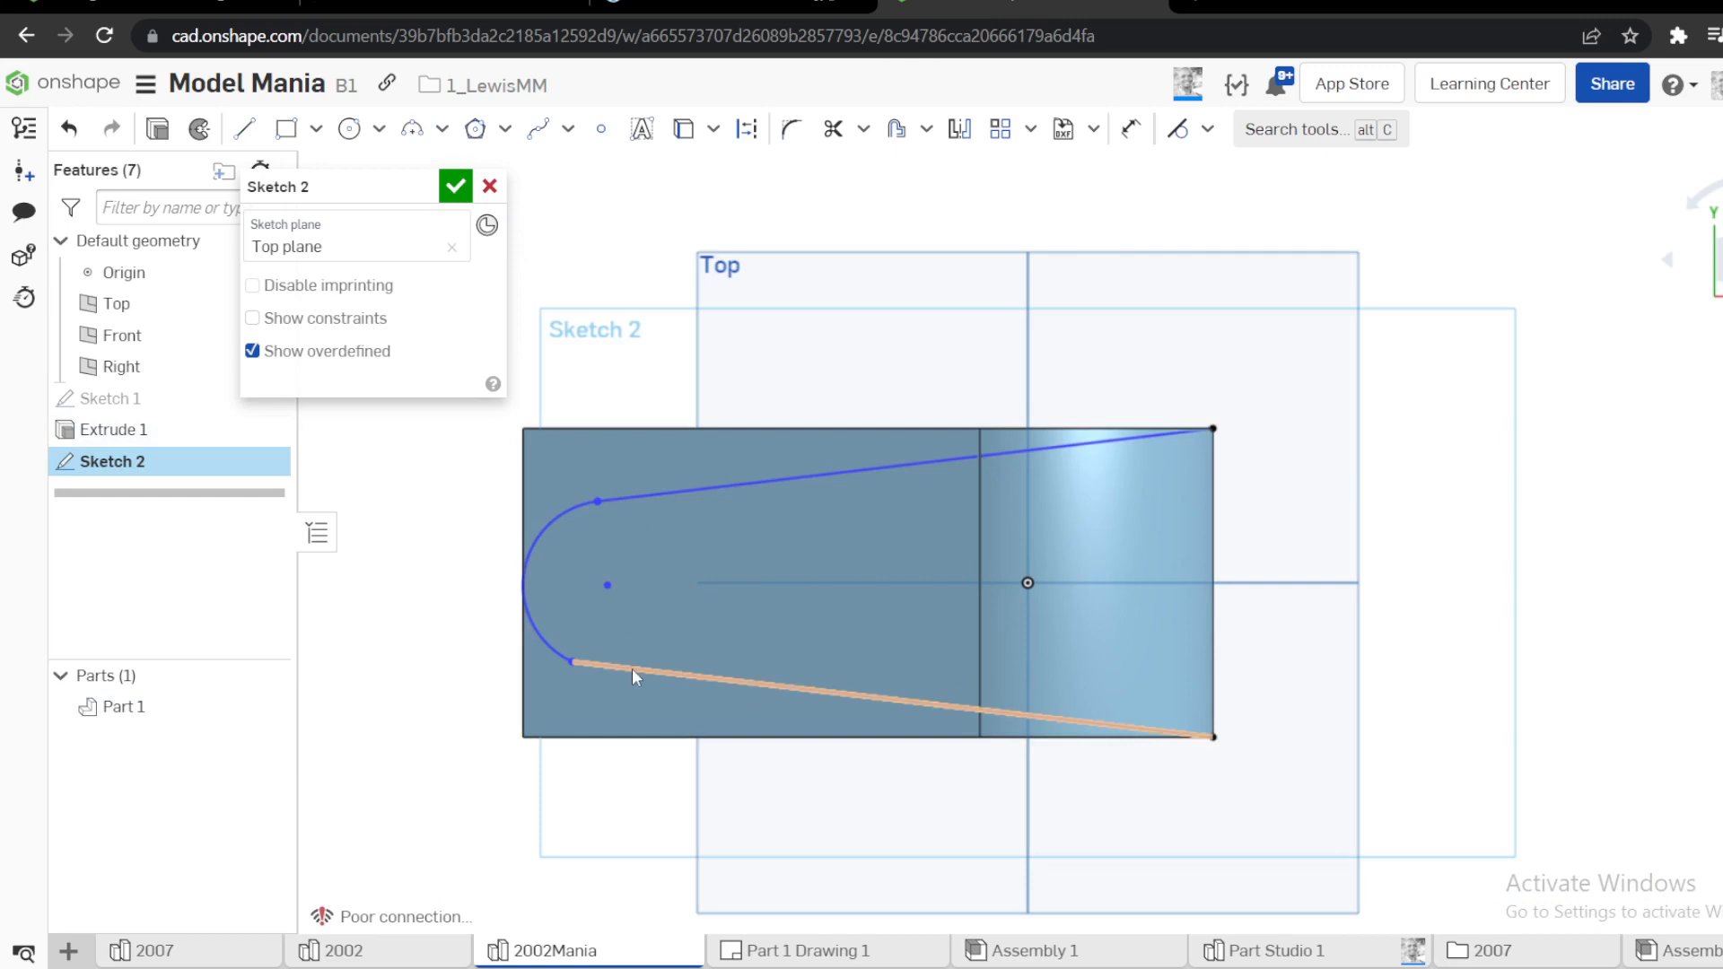
{"action": "left_click", "coordinate": [631, 669]}
{"action": "left_click", "coordinate": [567, 649]}
{"action": "key", "text": "t"}
Make the arc's centre coincident with the centre of the construction circle in the first sketch
{"action": "scroll", "coordinate": [670, 643], "scroll_direction": "down", "scroll_amount": 2}
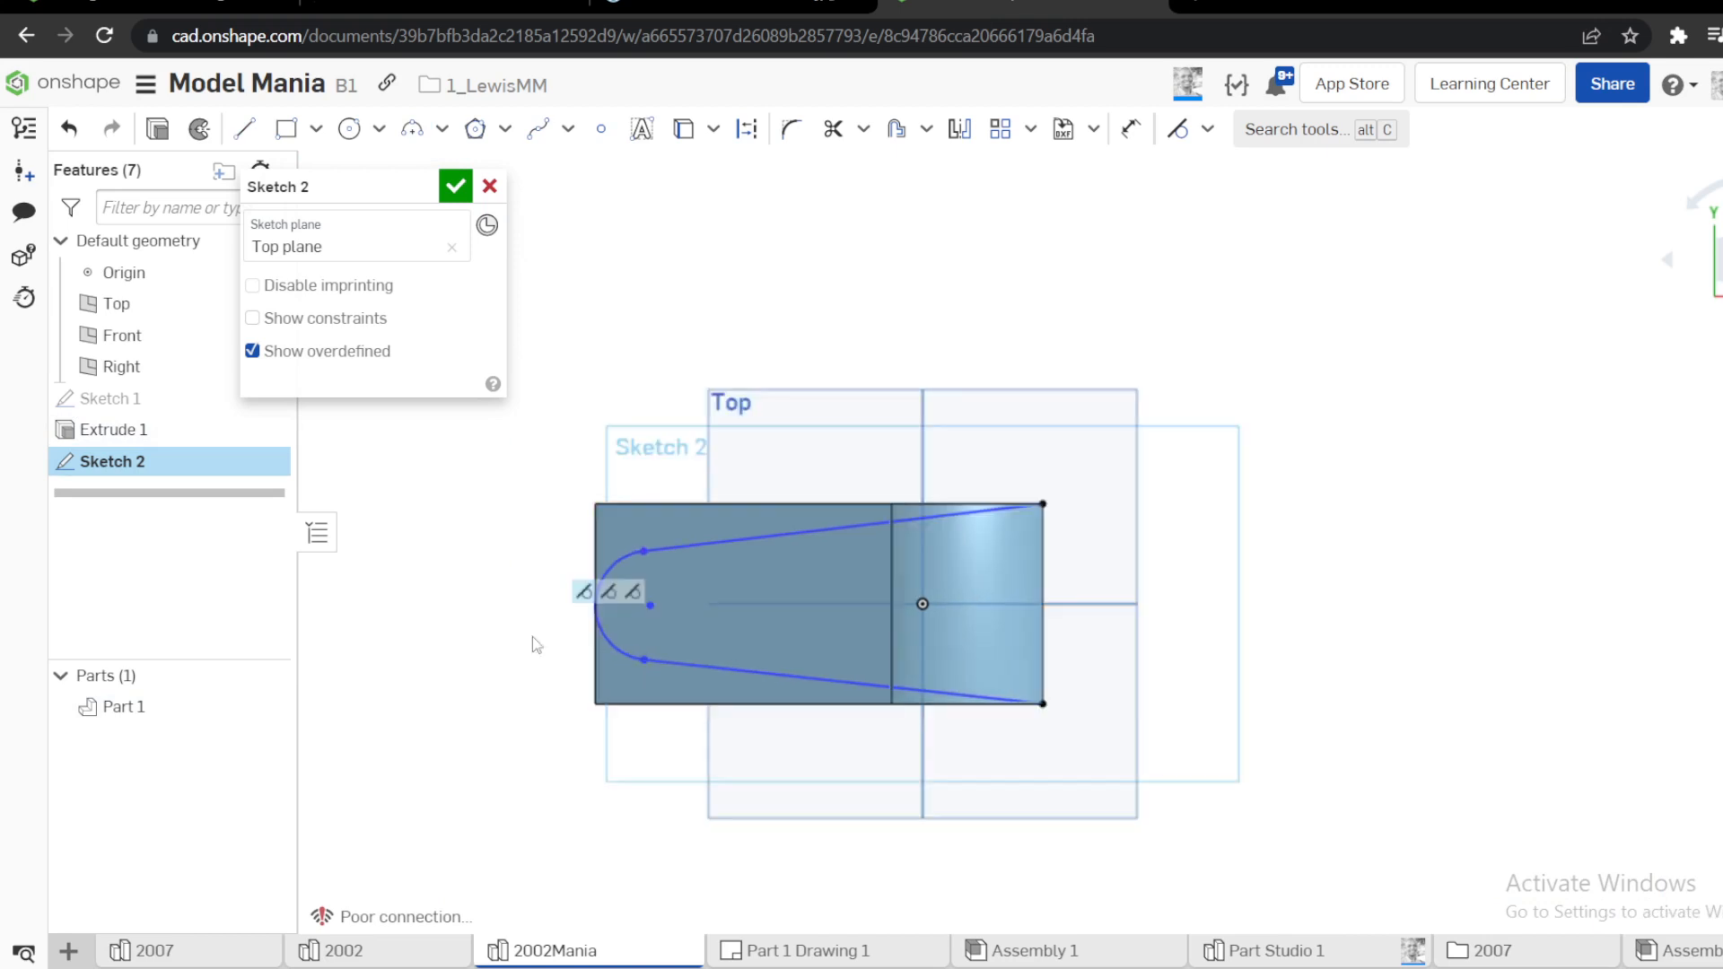
{"action": "right_click_drag", "start_coordinate": [531, 638], "coordinate": [496, 601]}
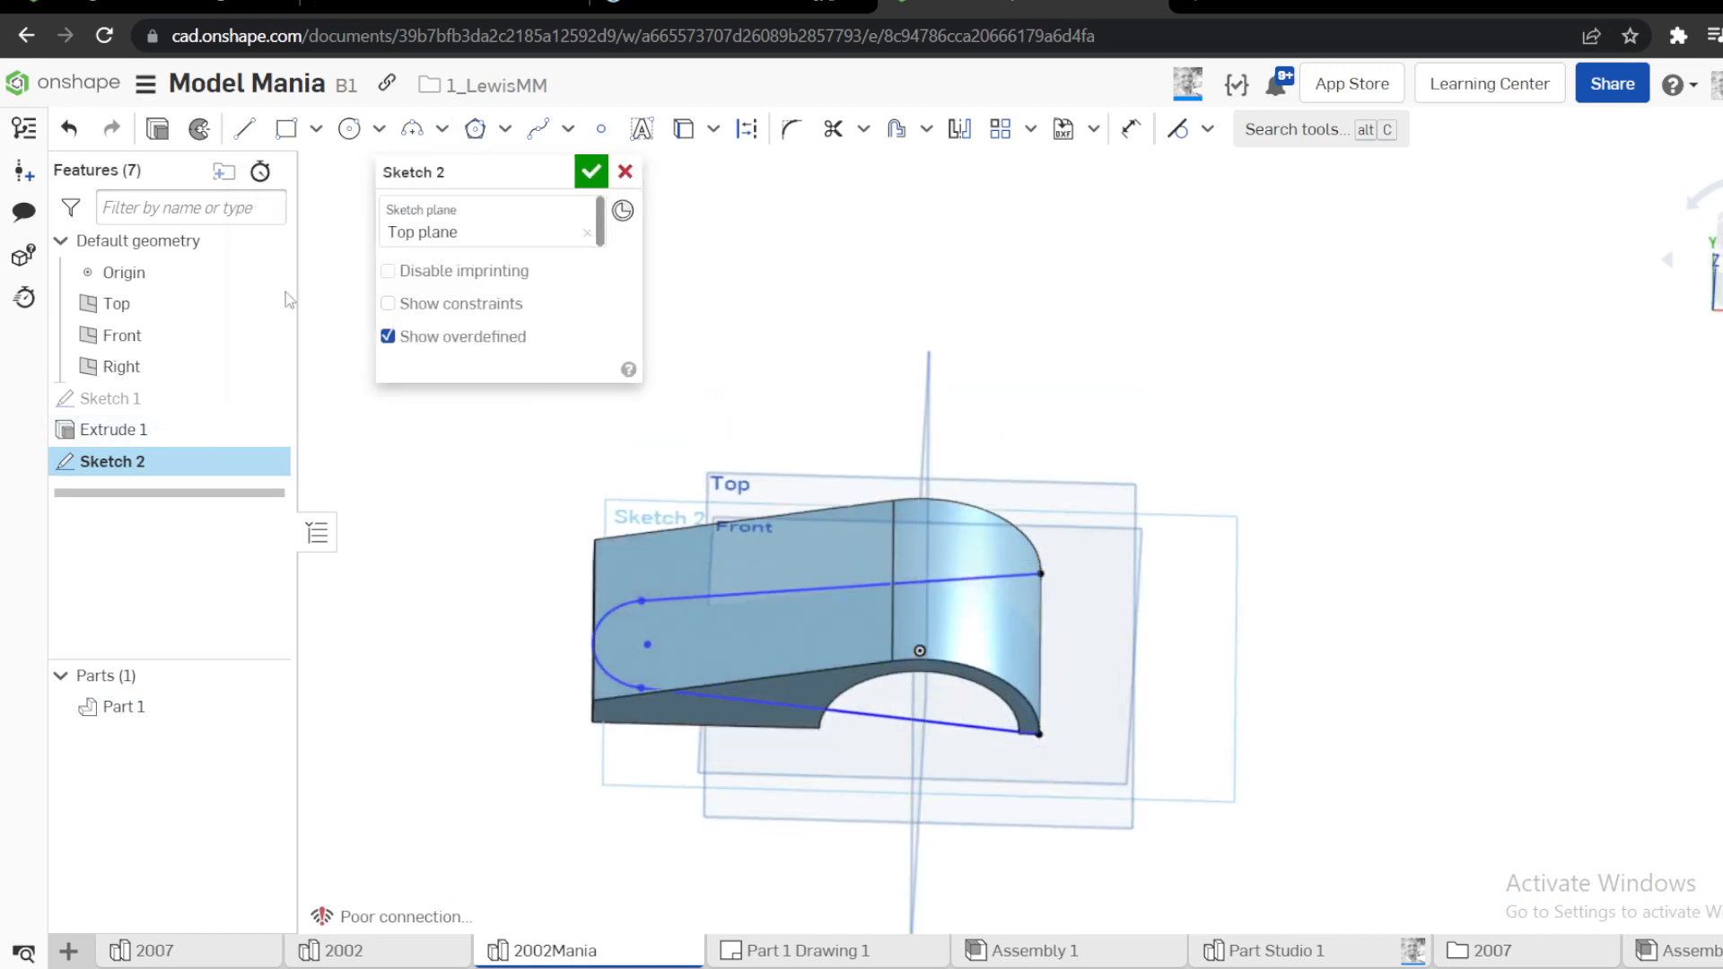
{"action": "scroll", "coordinate": [632, 572], "scroll_direction": "up", "scroll_amount": 3}
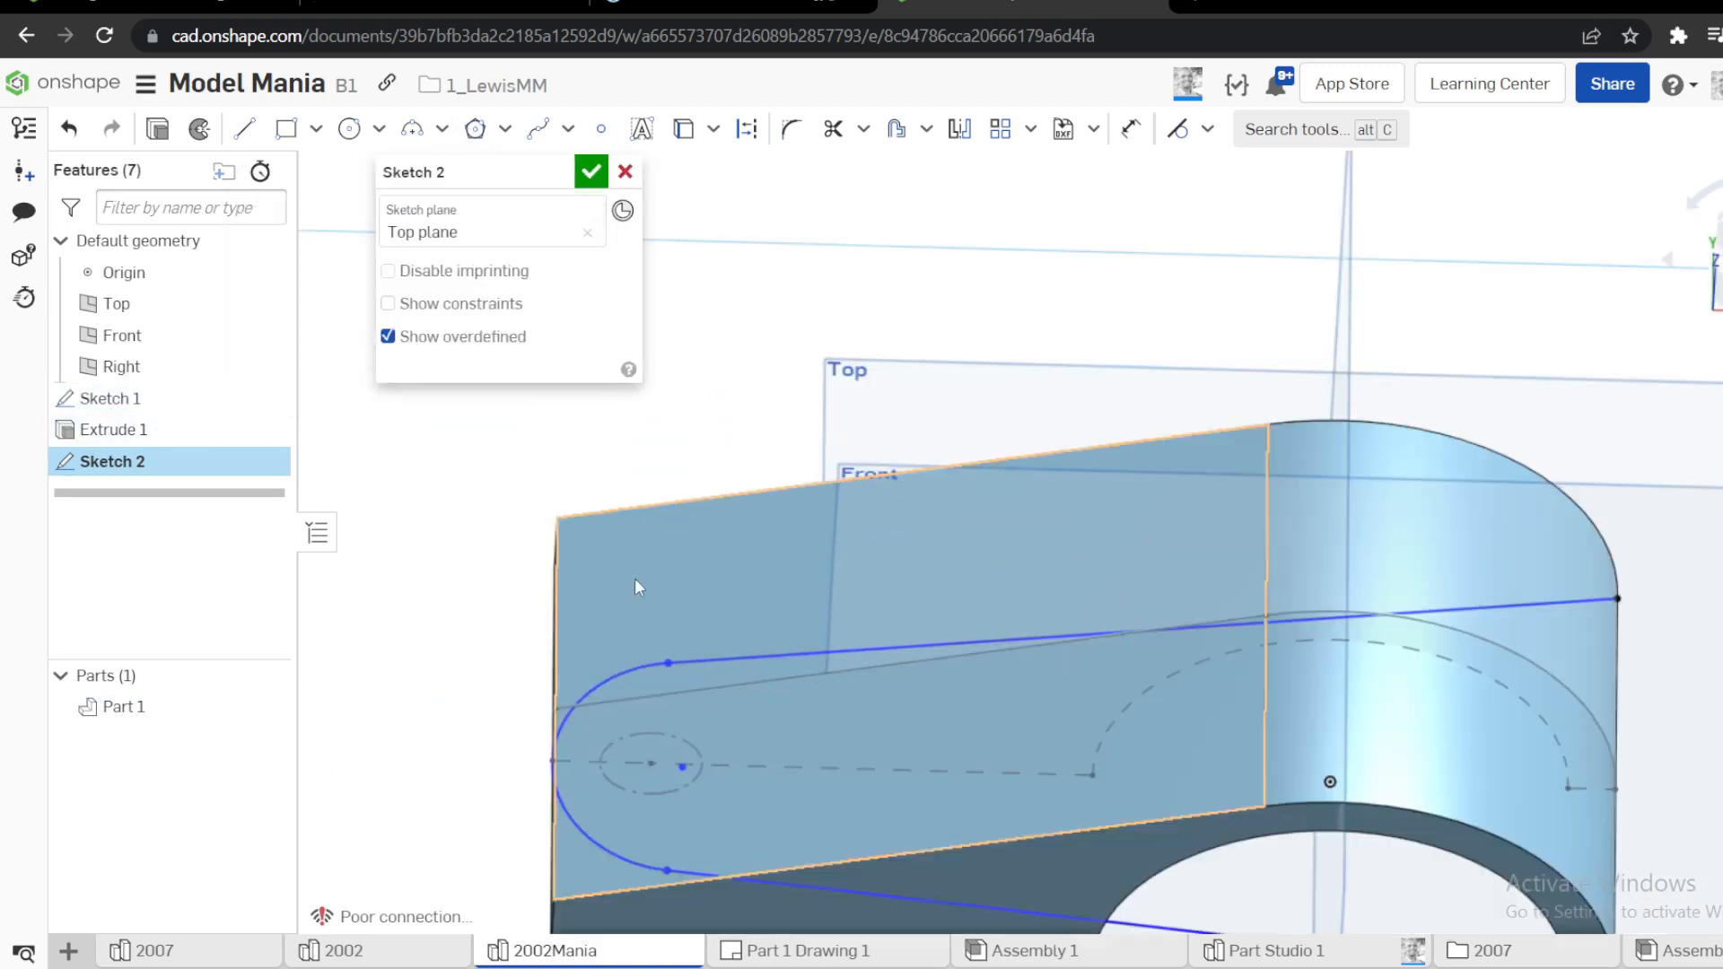
{"action": "left_click", "coordinate": [682, 767]}
{"action": "left_click", "coordinate": [652, 765]}
{"action": "key", "text": "i"}
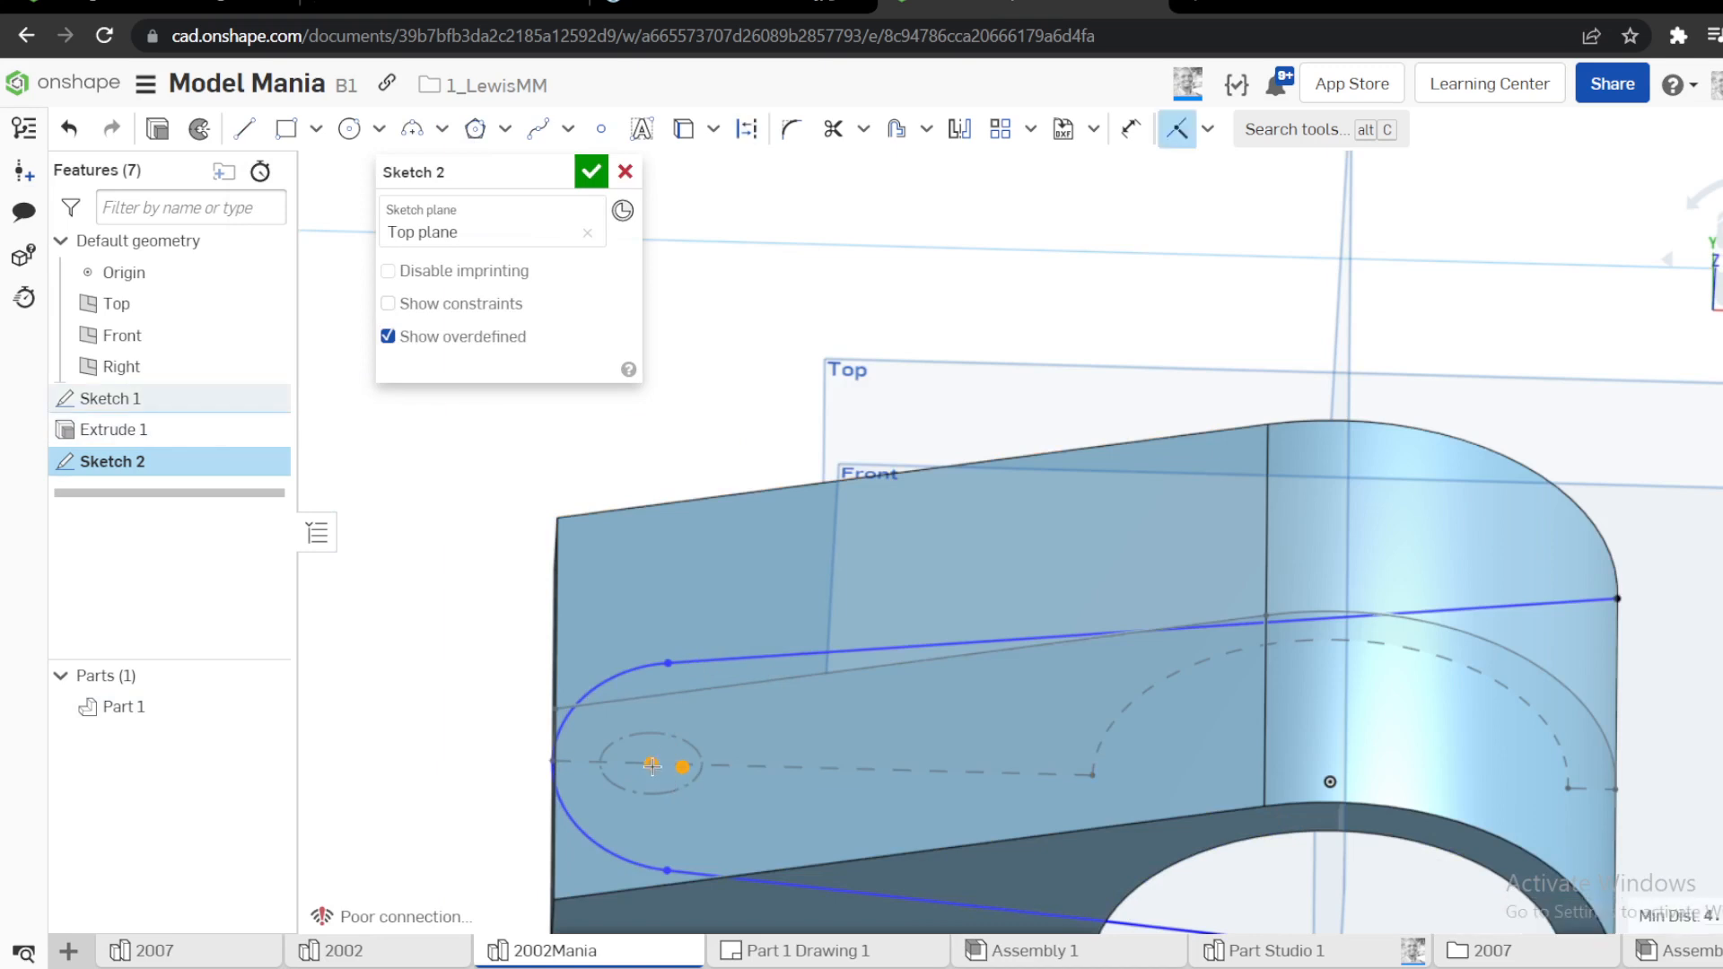
{"action": "scroll", "coordinate": [752, 687], "scroll_direction": "down", "scroll_amount": 5}
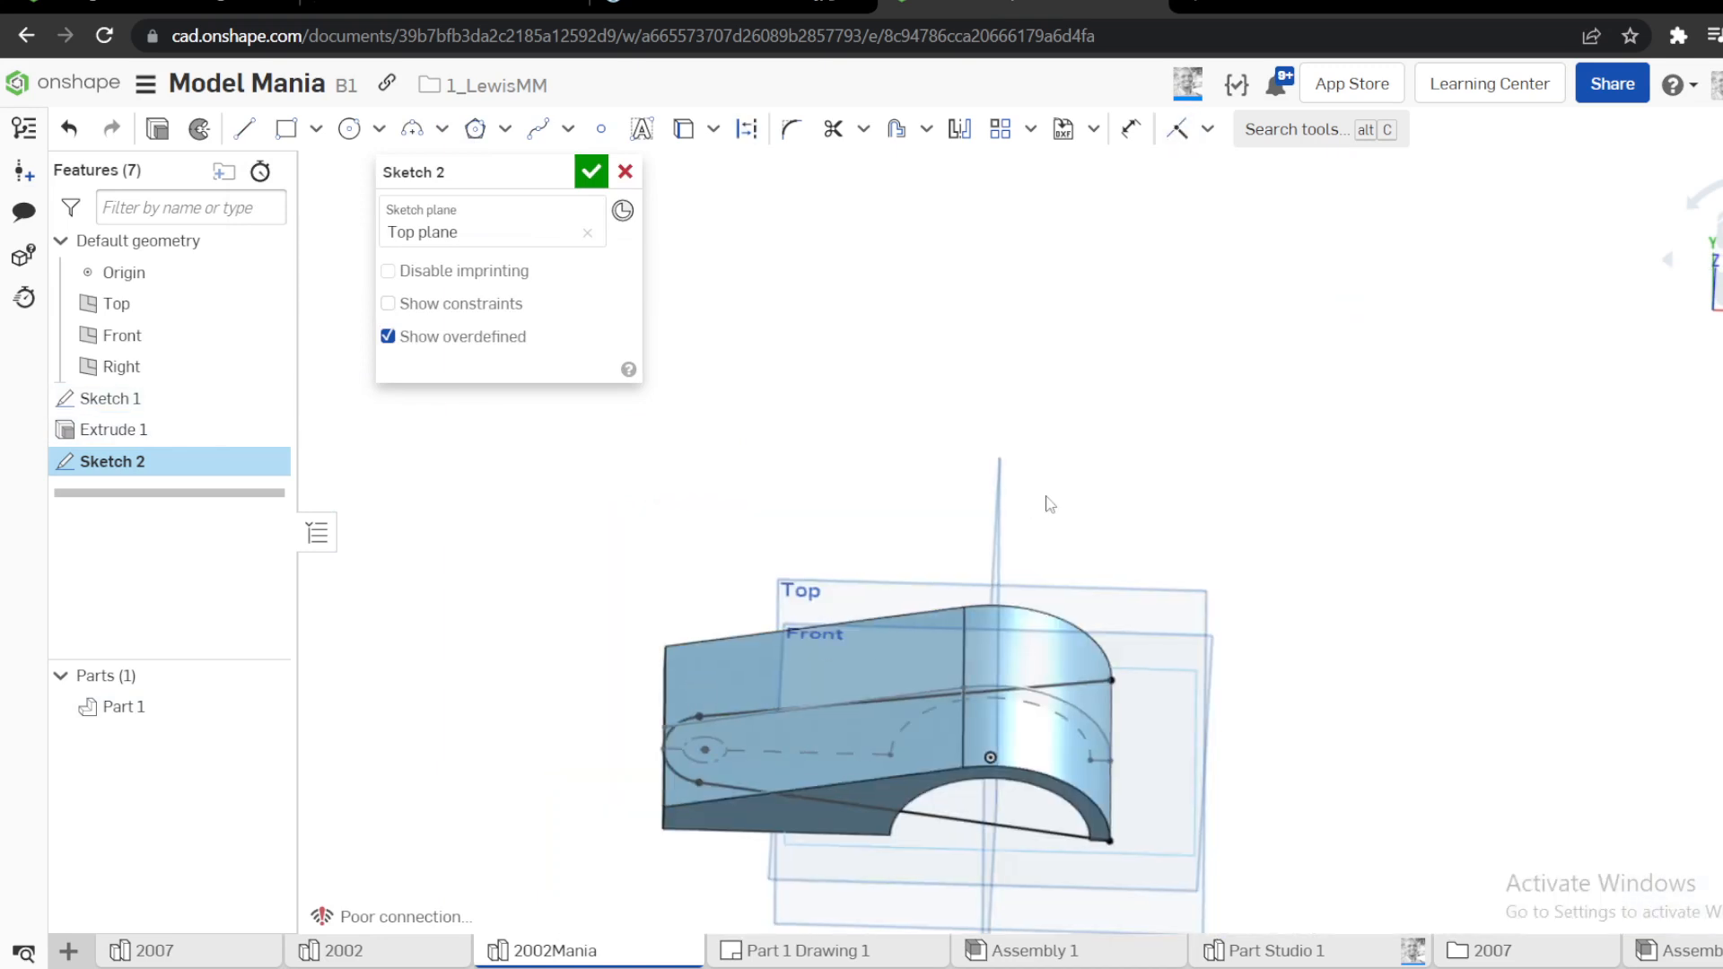
Close the regions beside the tapered outline with lines along the part's two long edges and its short arm end, and finish the sketch
{"action": "key", "text": "n"}
{"action": "key", "text": "l"}
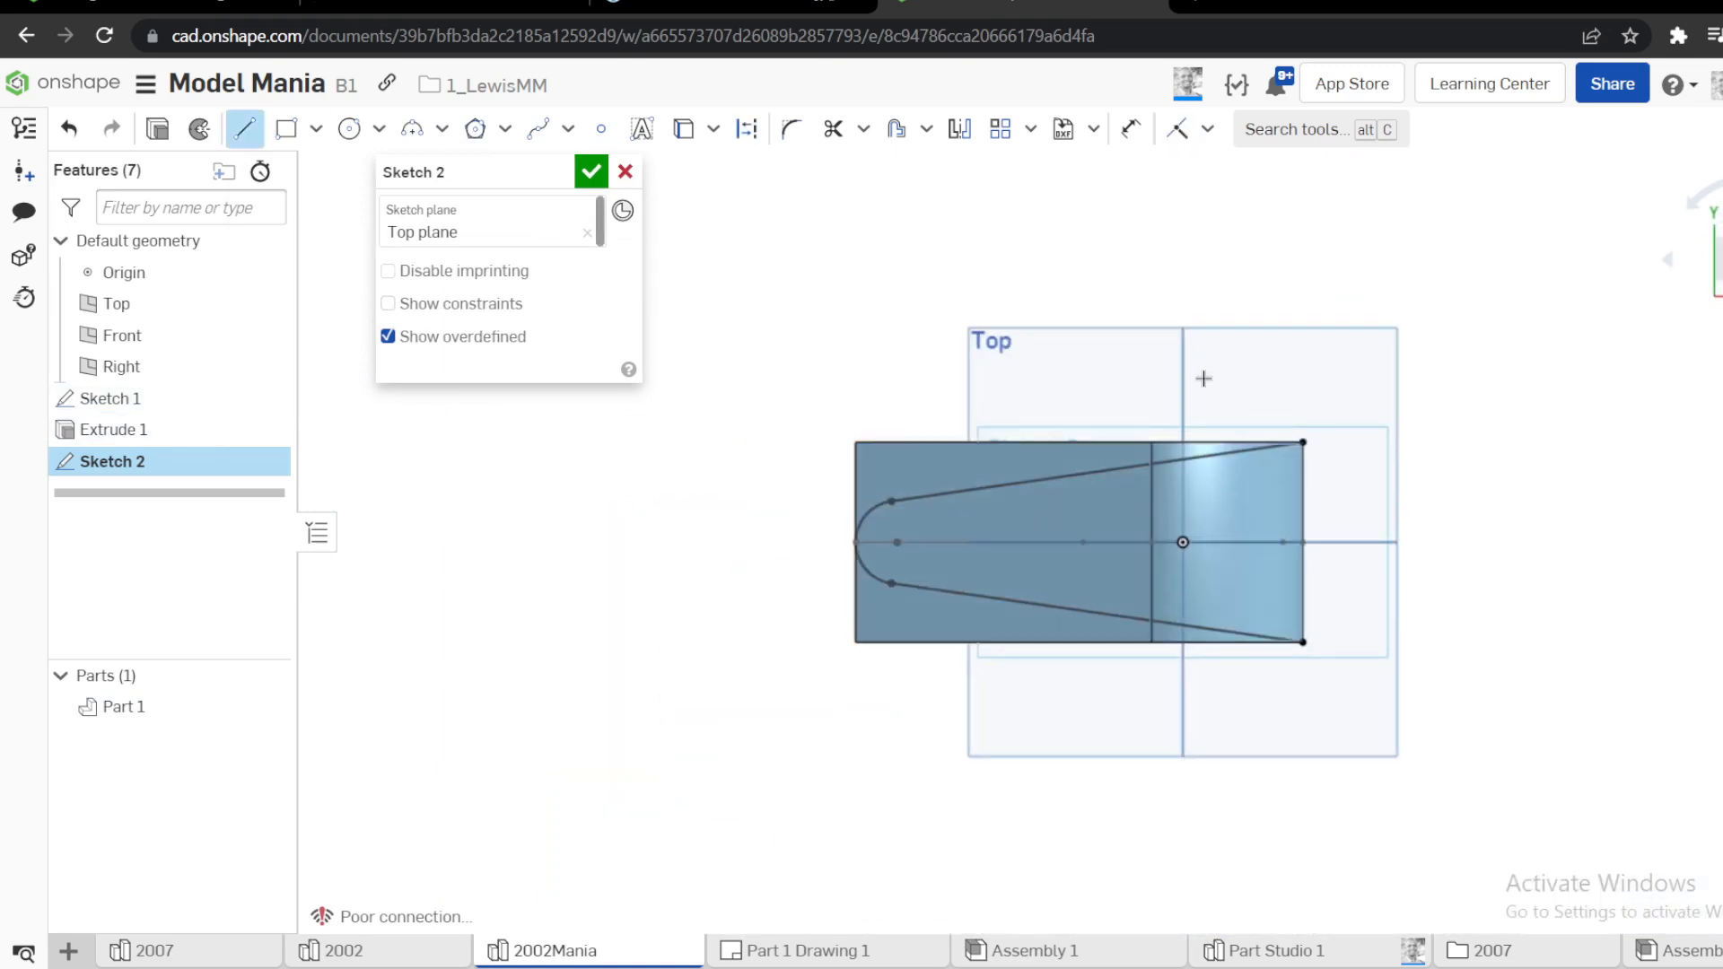
{"action": "left_click", "coordinate": [1303, 443]}
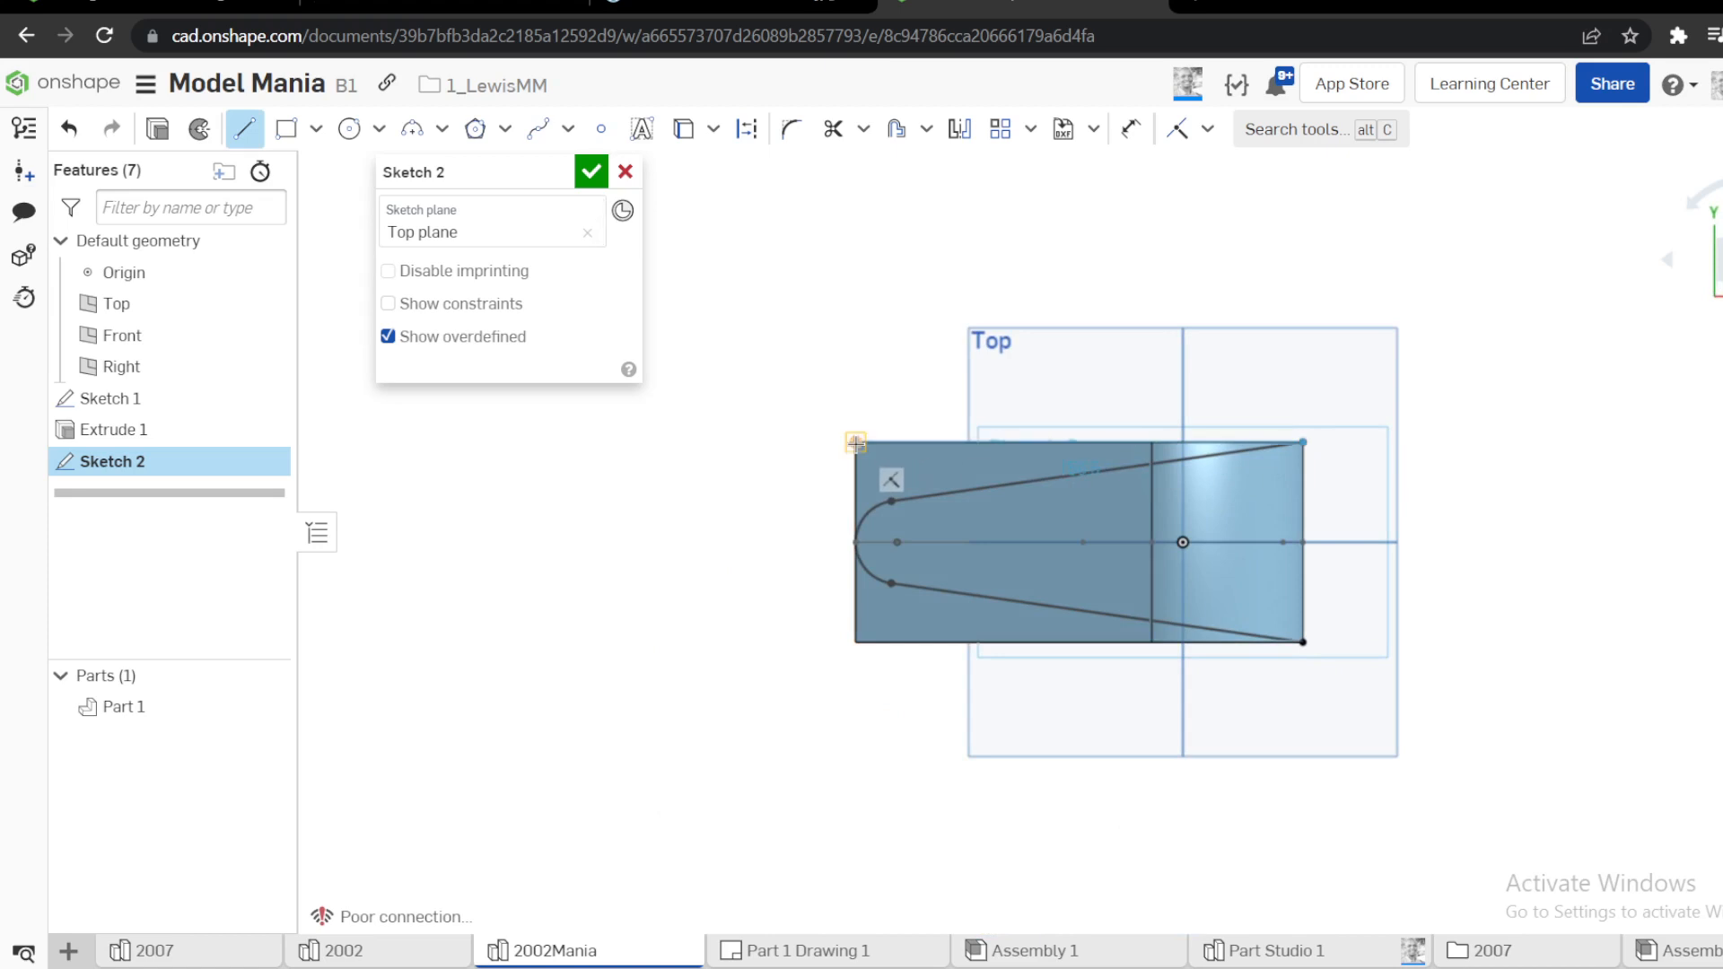
{"action": "left_click", "coordinate": [856, 443]}
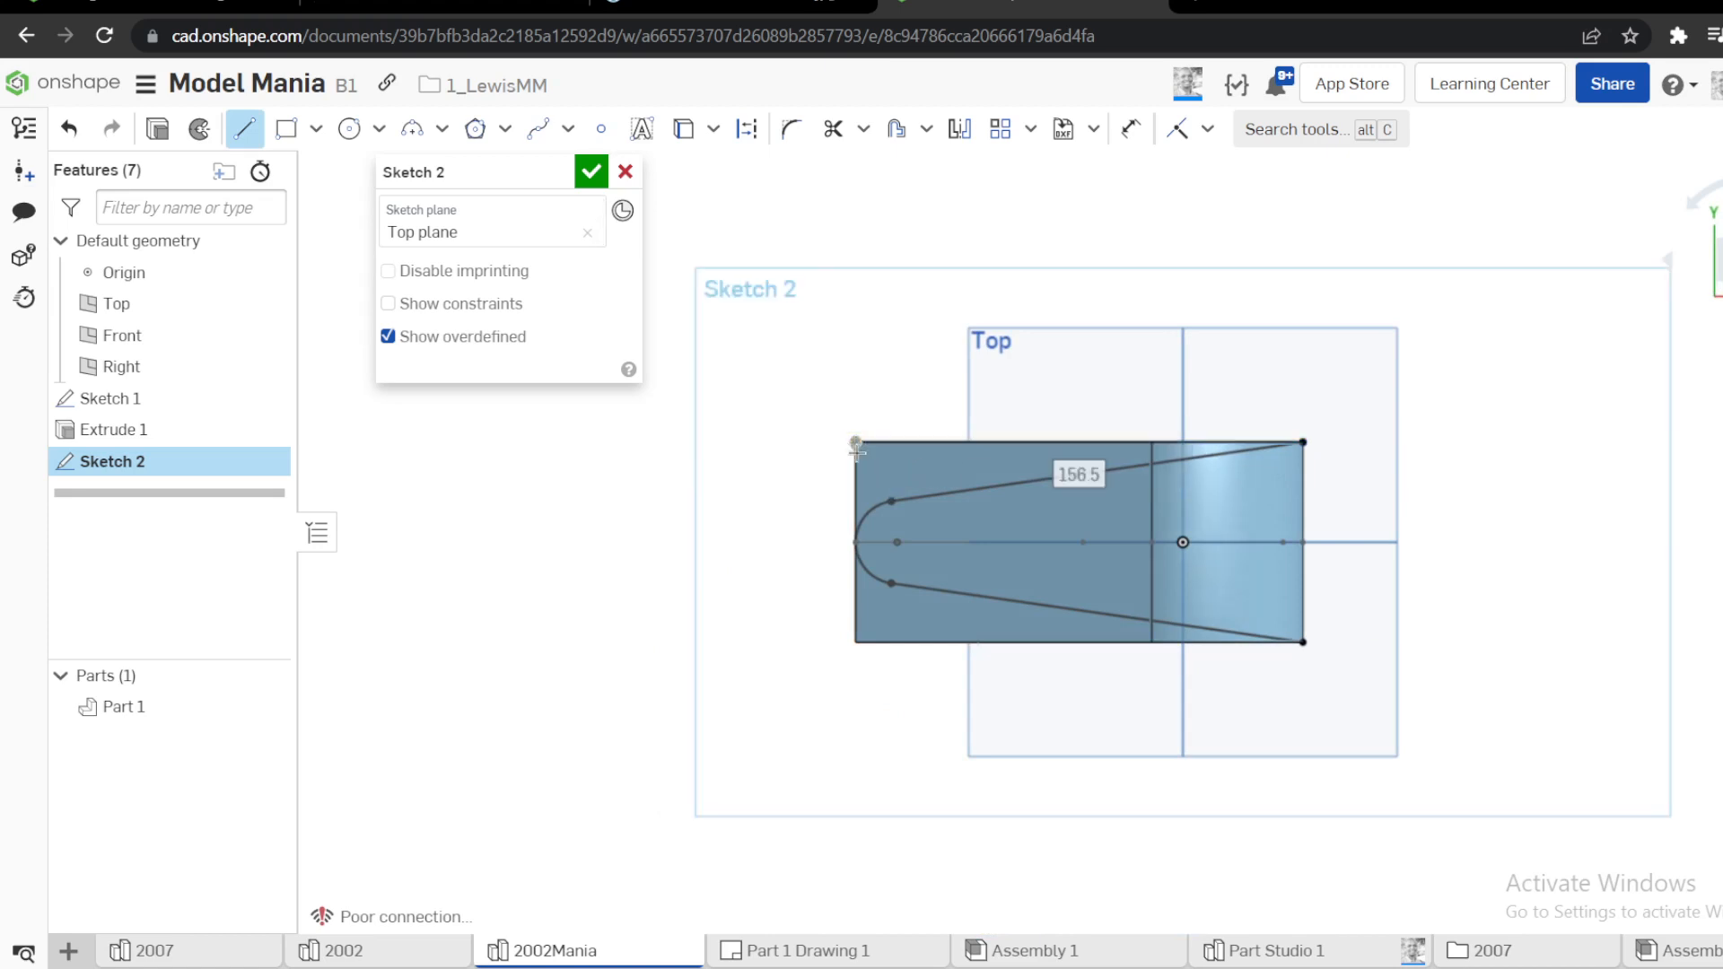
{"action": "left_click", "coordinate": [855, 642]}
{"action": "left_click", "coordinate": [1303, 642]}
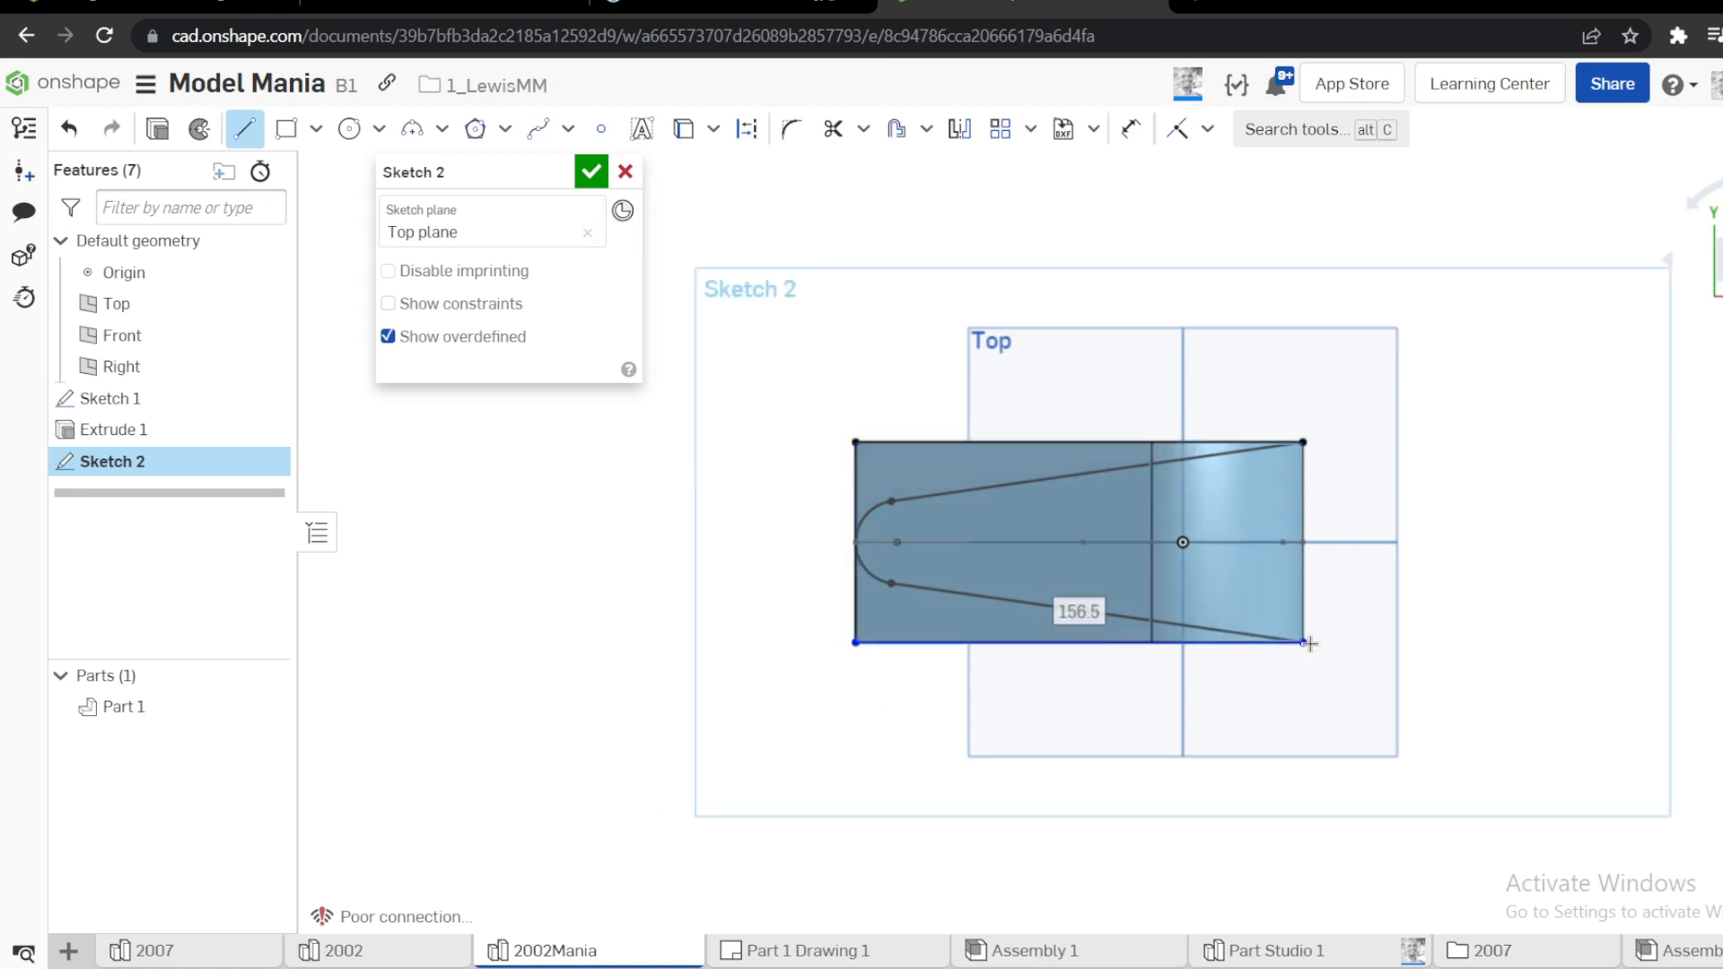
{"action": "key", "text": "Escape"}
{"action": "key", "text": "Return"}
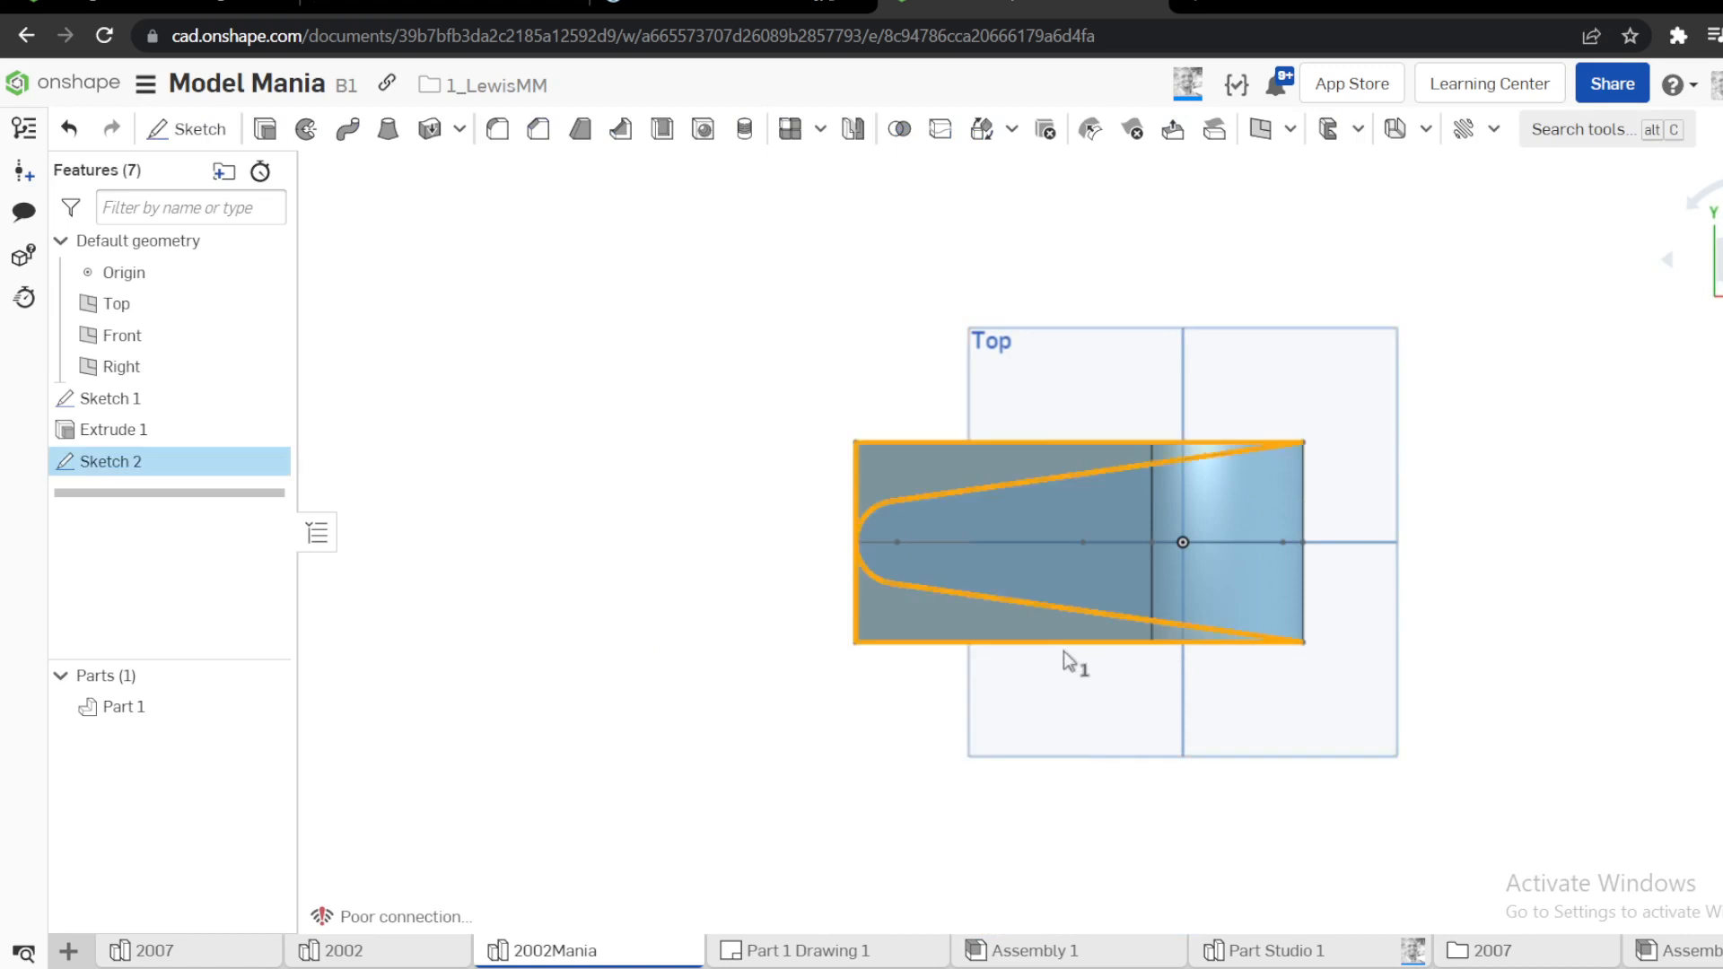
Extrude the regions outside the tapered outline as a Remove cut upward through the body
{"action": "key", "text": "shift+e"}
{"action": "right_click_drag", "start_coordinate": [1069, 658], "coordinate": [1010, 448]}
{"action": "left_click", "coordinate": [519, 237]}
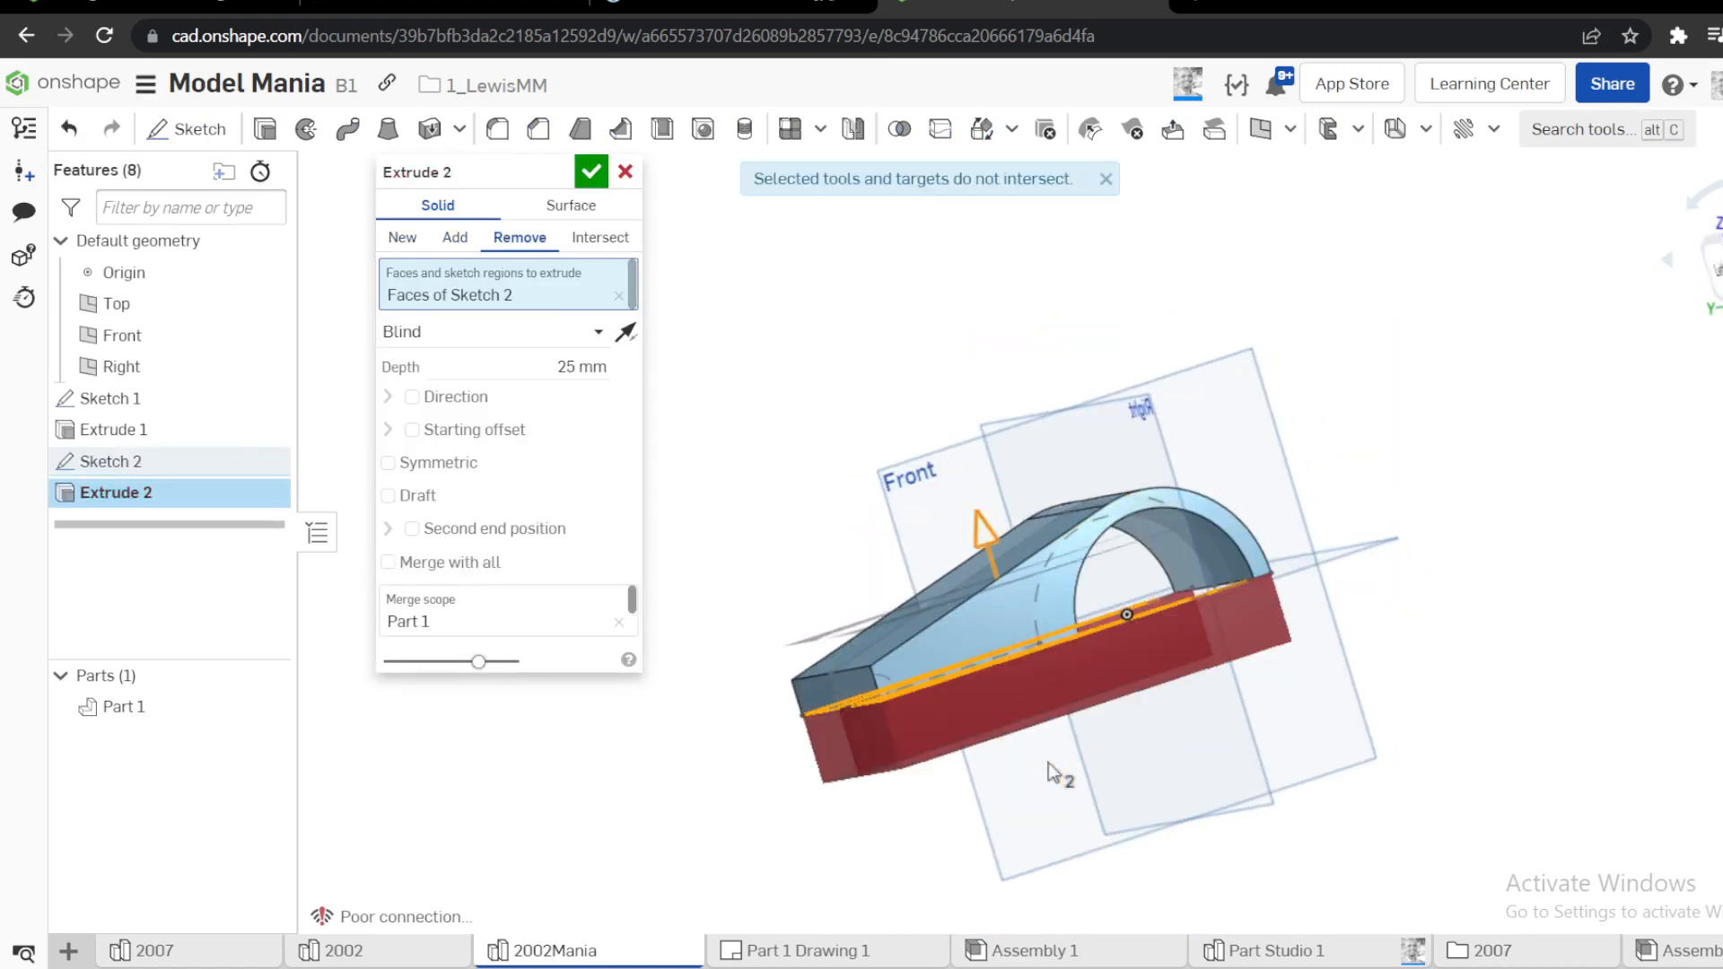
{"action": "left_click_drag", "start_coordinate": [1048, 763], "coordinate": [924, 323]}
{"action": "left_click", "coordinate": [592, 171]}
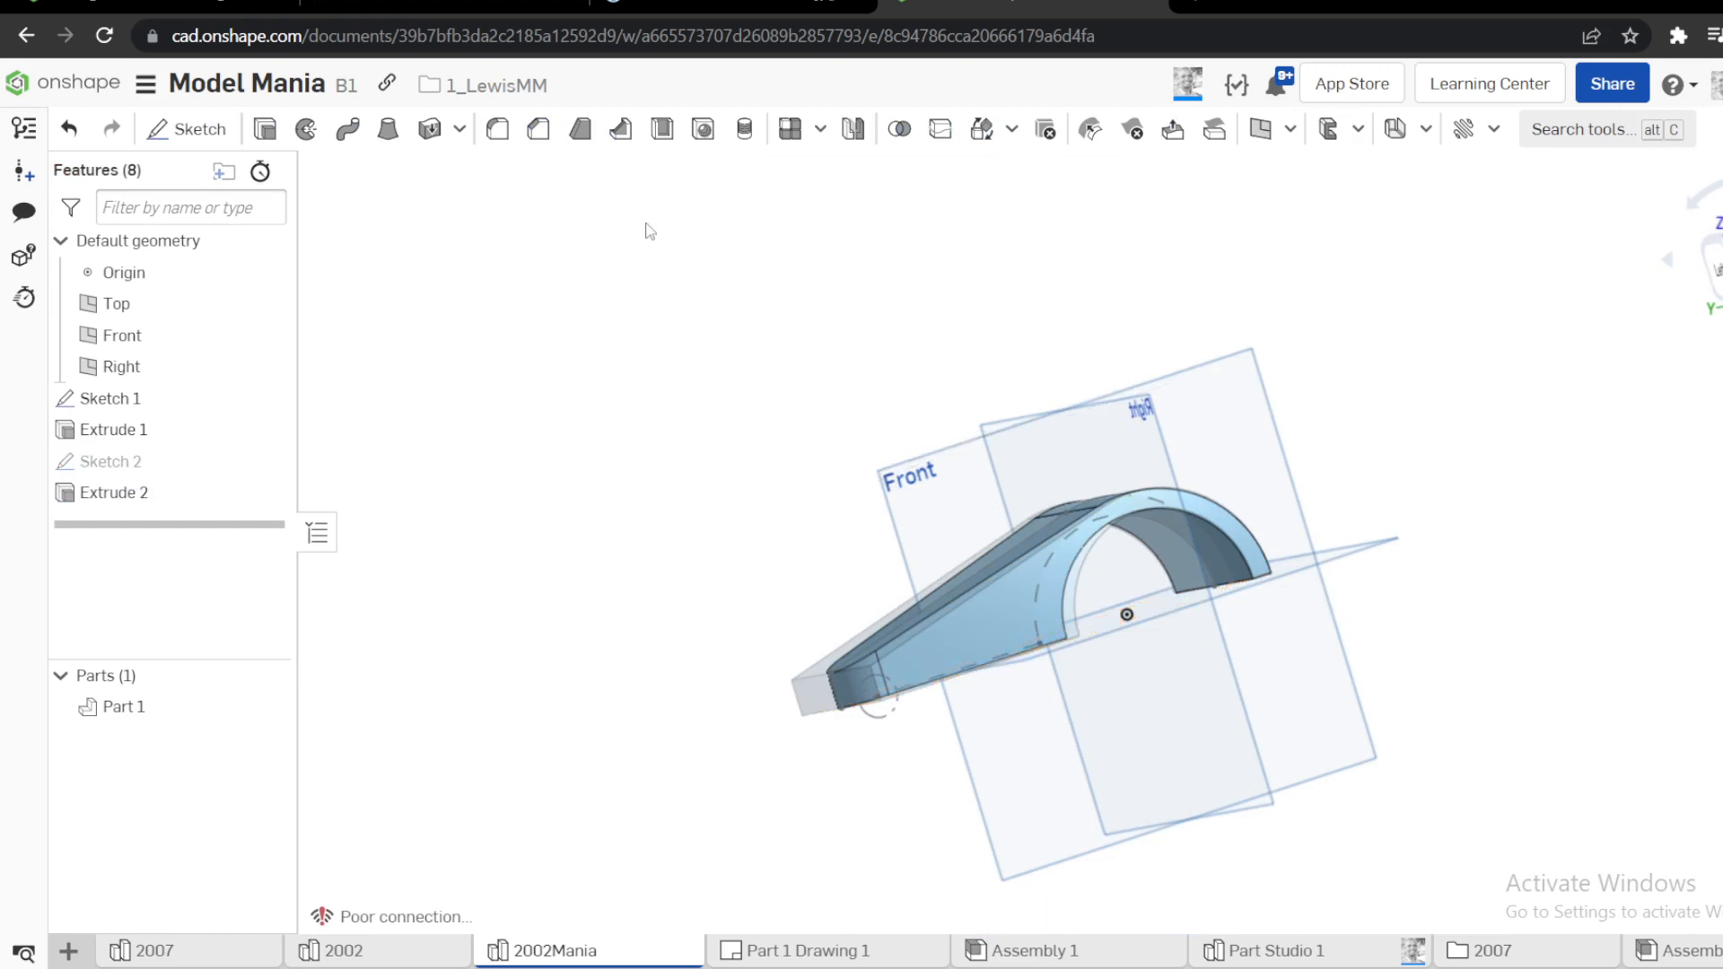
Hide the default planes, set an isometric view and check the arm-end hole in the reference drawing
{"action": "right_click_drag", "start_coordinate": [646, 230], "coordinate": [874, 377]}
{"action": "key", "text": "p"}
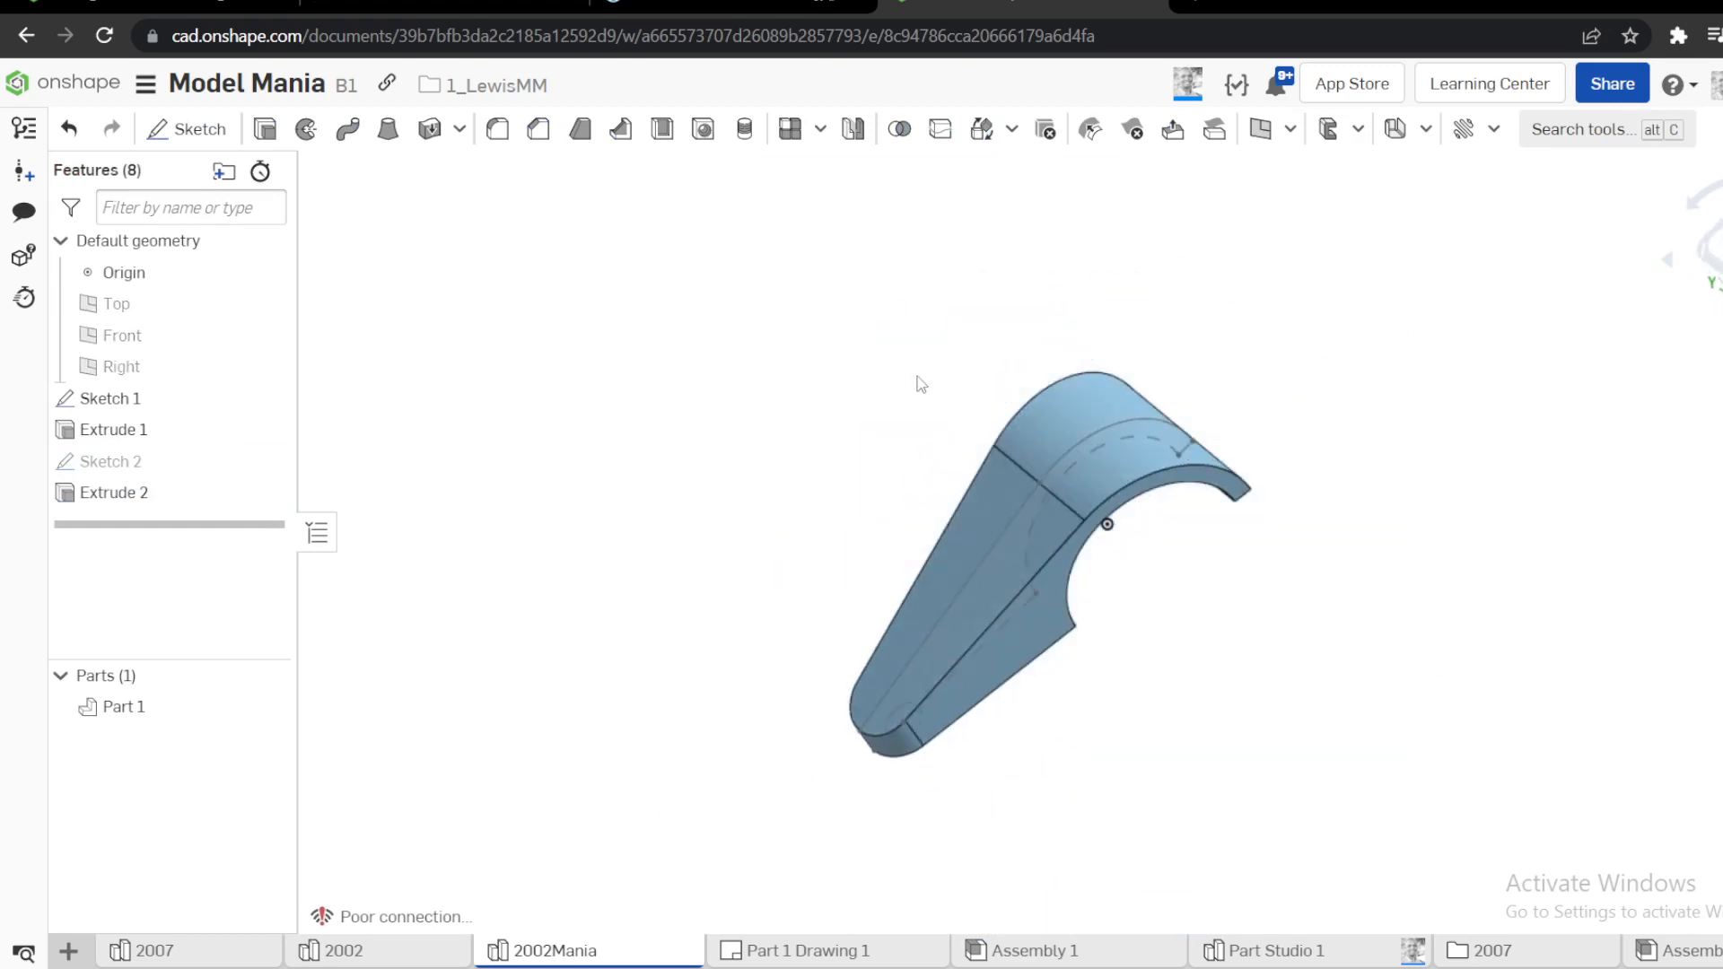
{"action": "key", "text": "shift+7"}
{"action": "left_click", "coordinate": [731, 4]}
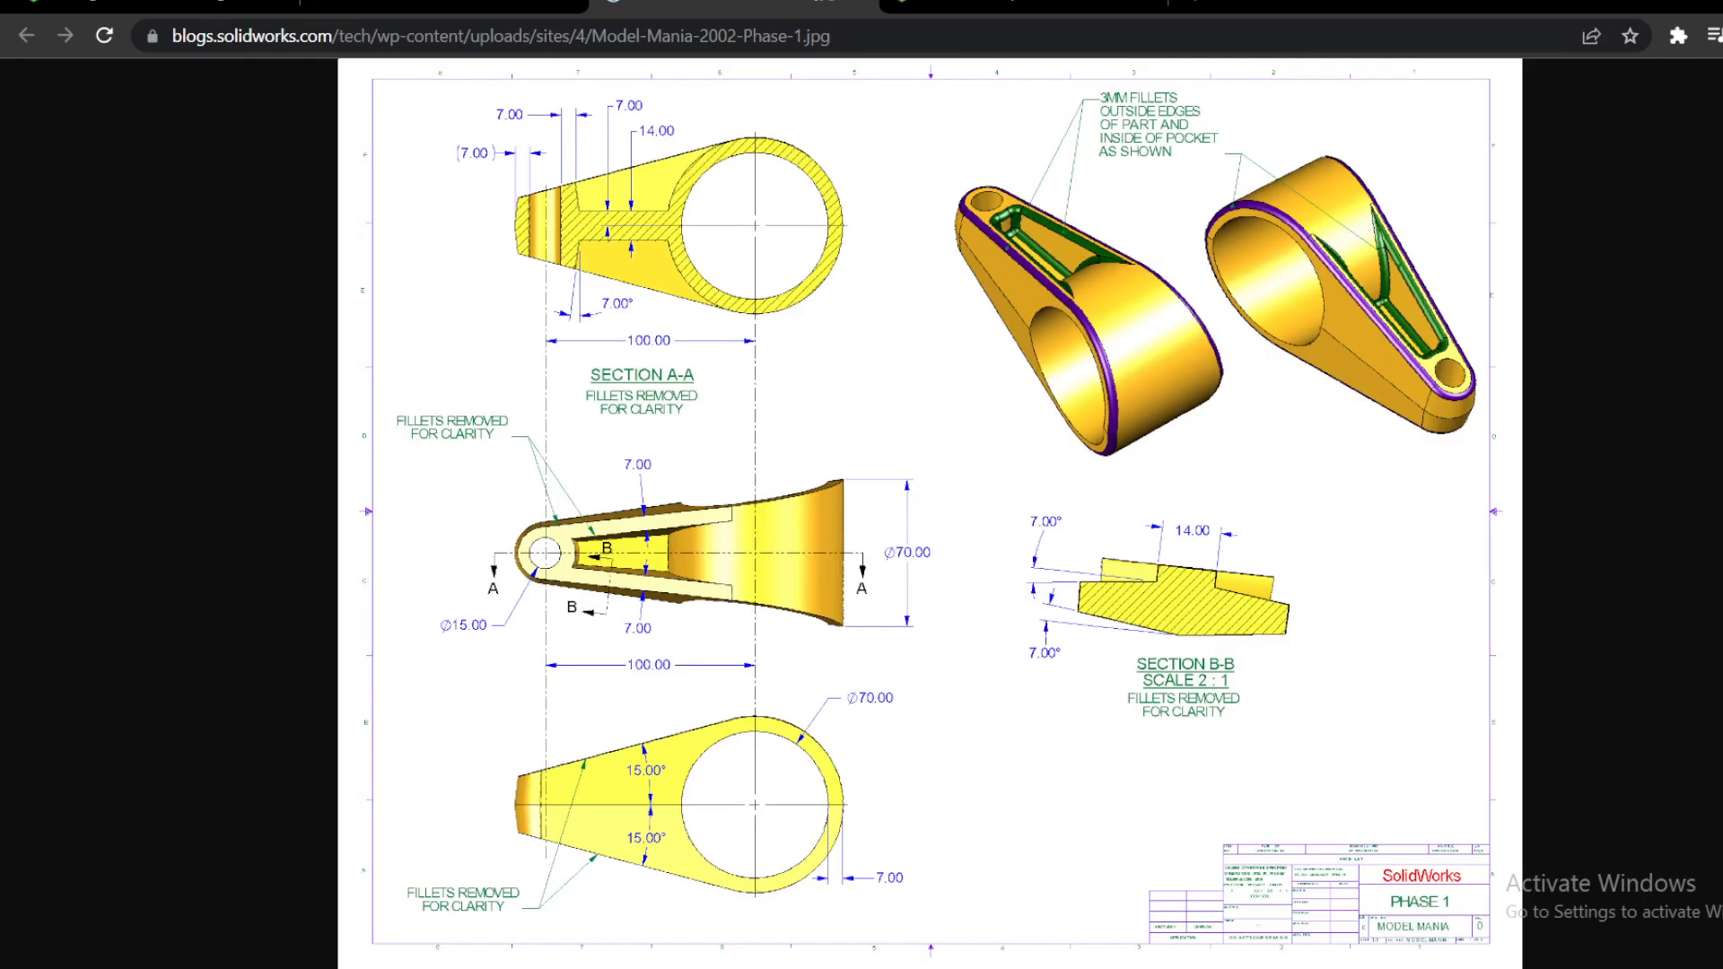
{"action": "left_click", "coordinate": [982, 8]}
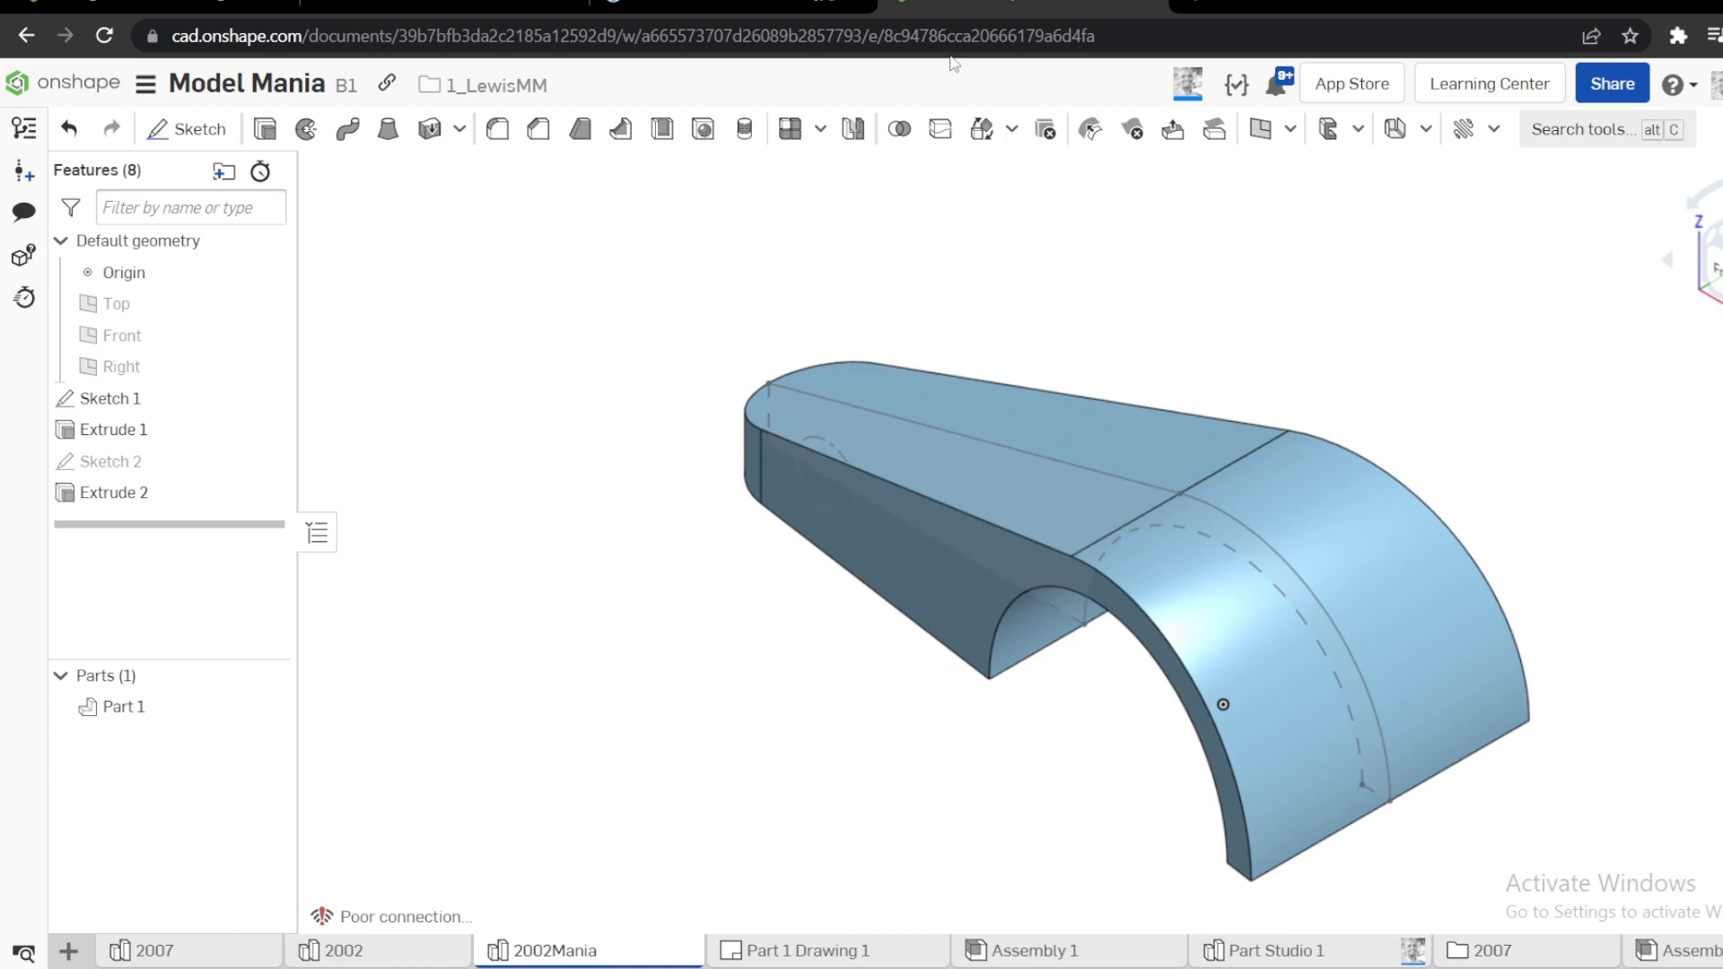
Start another sketch on the Top plane and draw a circle near the arm's rounded end
{"action": "left_click", "coordinate": [154, 303]}
{"action": "key", "text": "s"}
{"action": "left_click", "coordinate": [196, 279]}
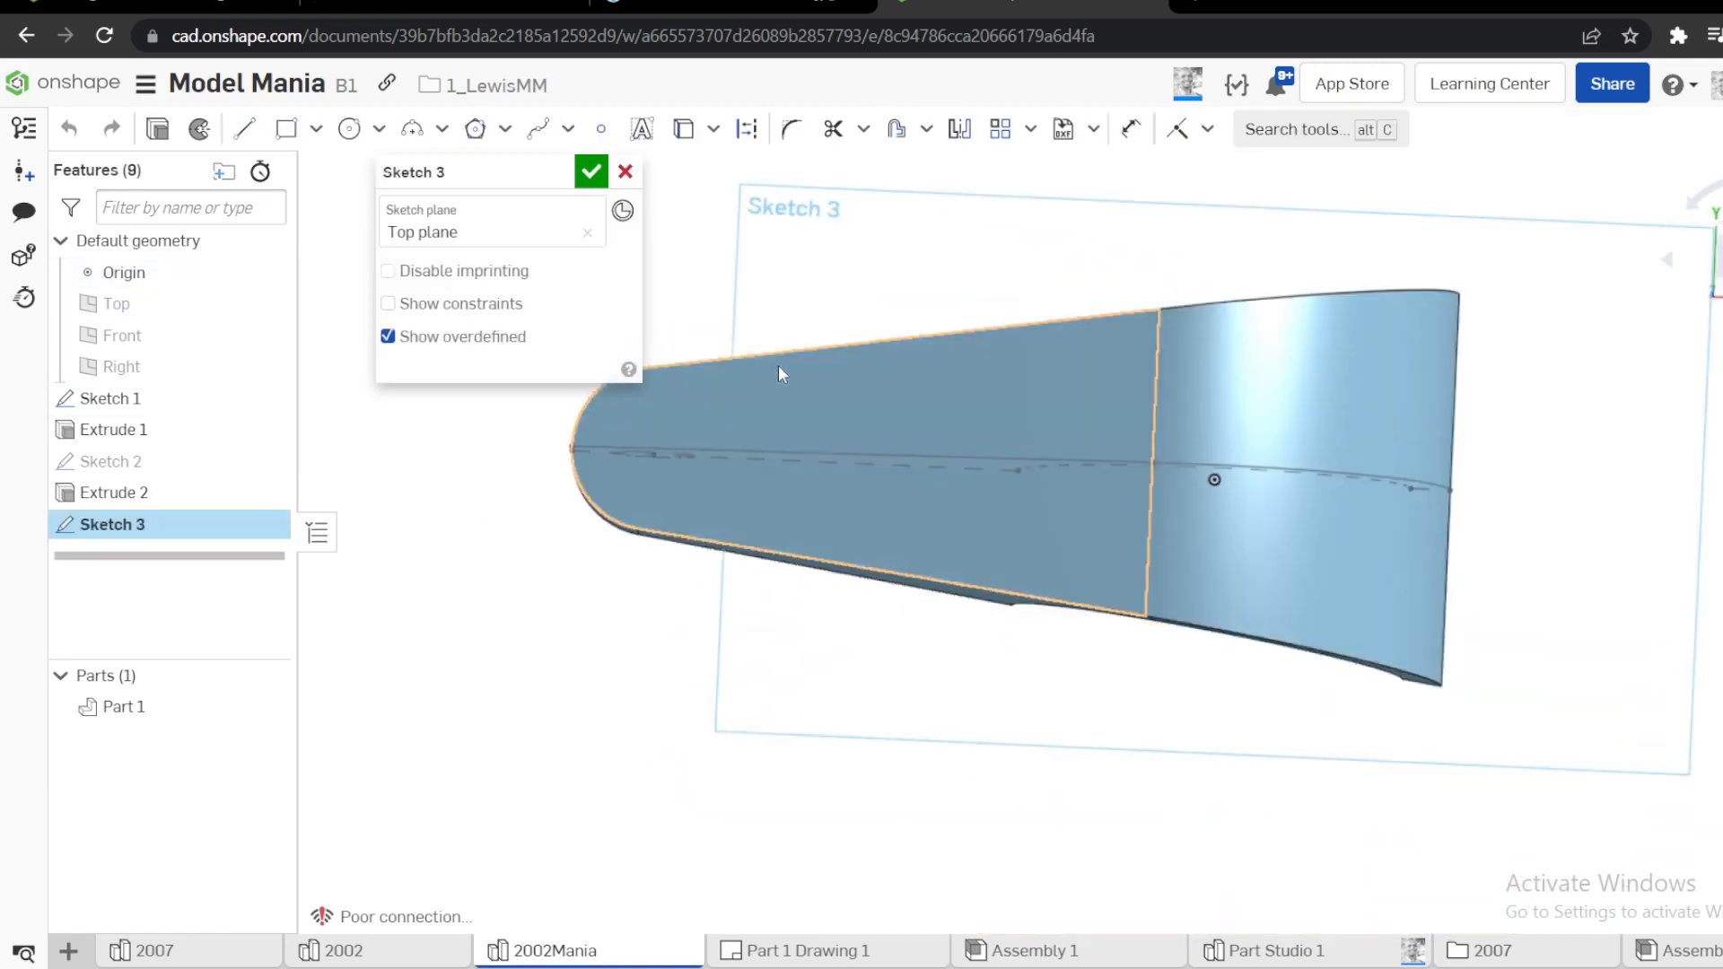
{"action": "key", "text": "c"}
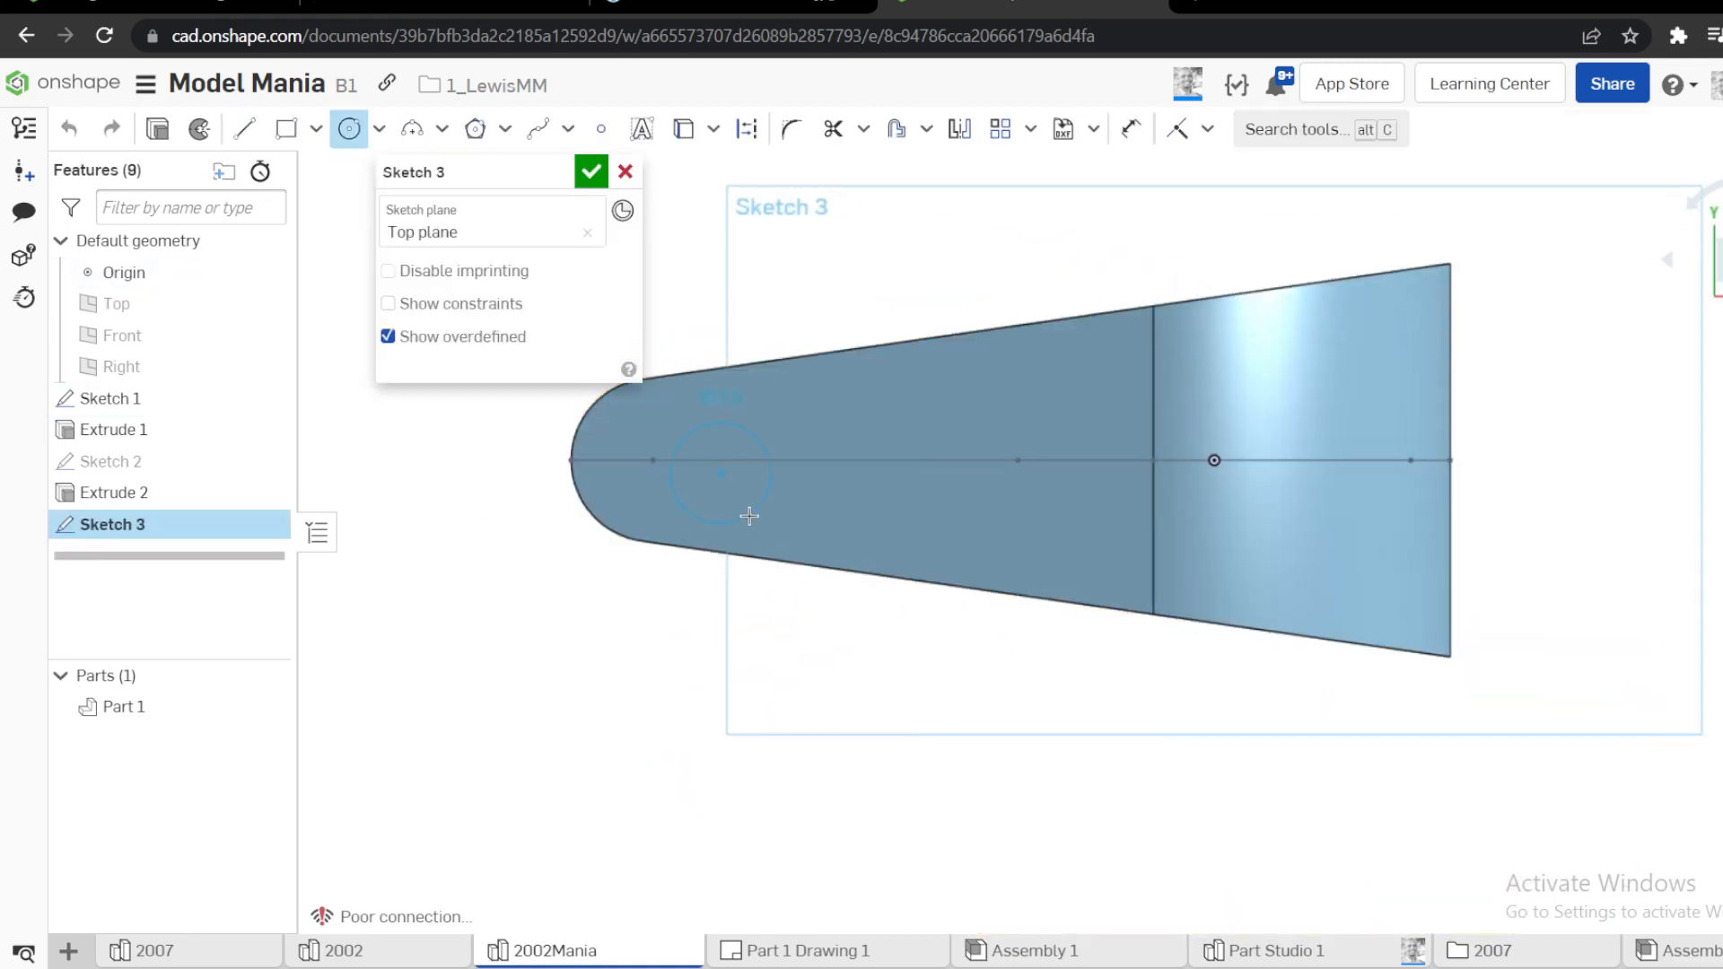
{"action": "left_click", "coordinate": [749, 516]}
{"action": "key", "text": "Escape"}
Make the new circle's centre coincident with the construction circle's centre
{"action": "right_click_drag", "start_coordinate": [468, 486], "coordinate": [500, 461]}
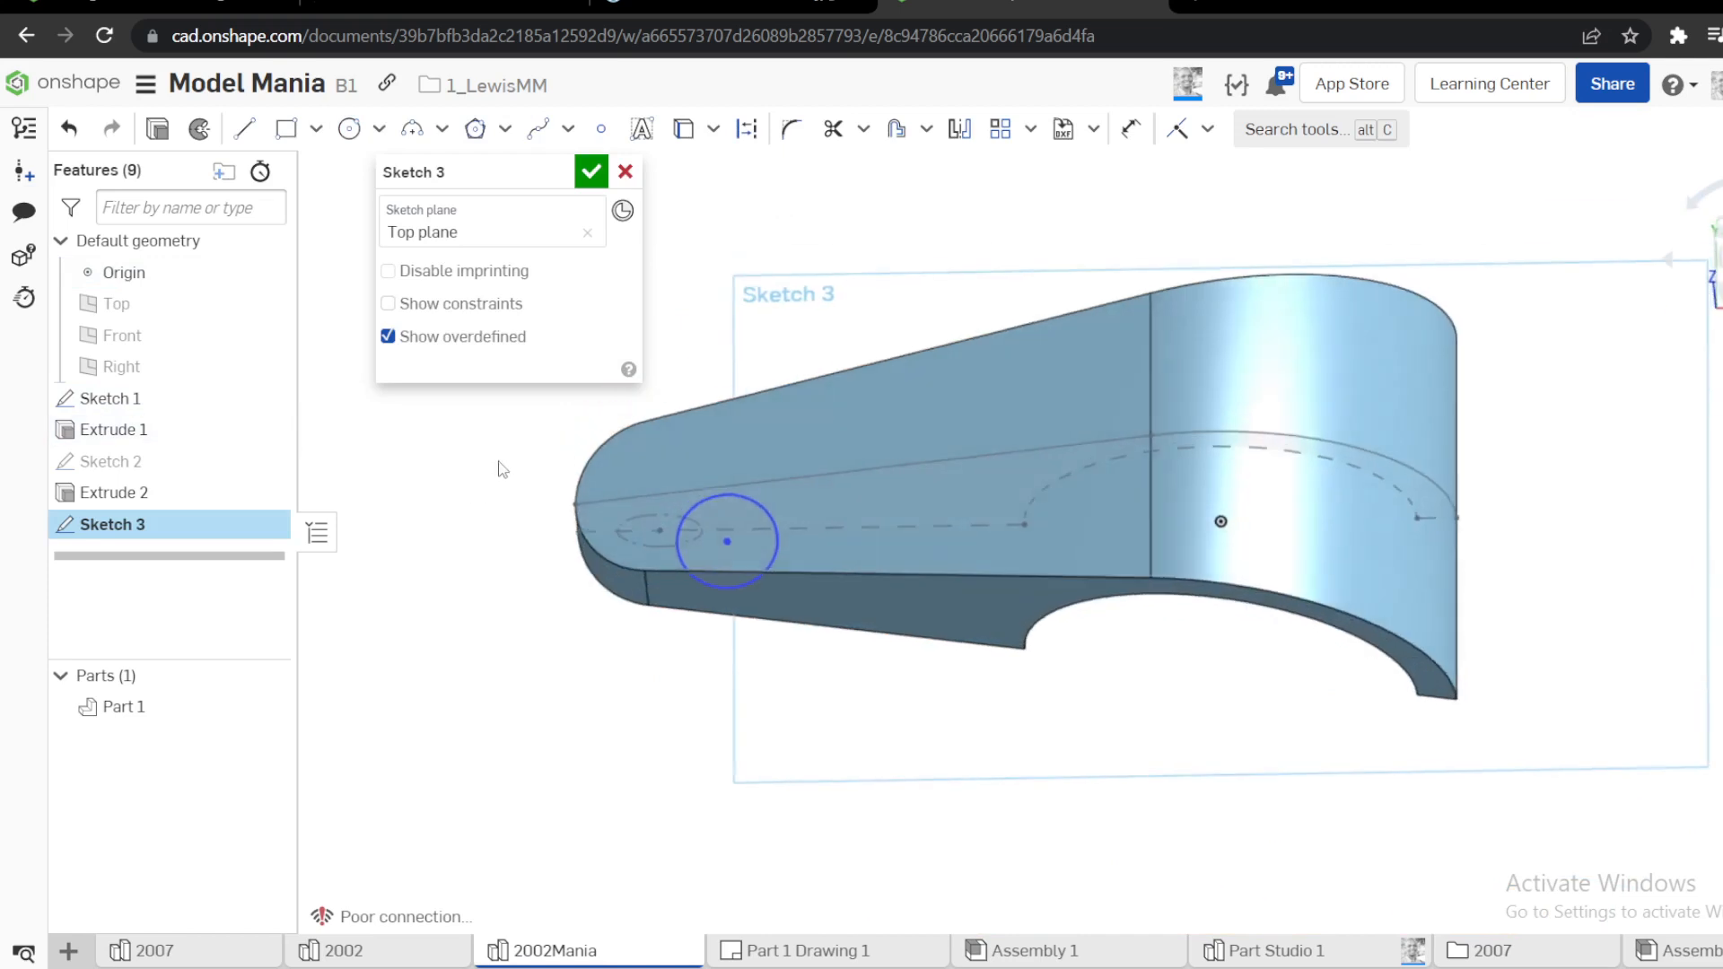
{"action": "left_click", "coordinate": [654, 532]}
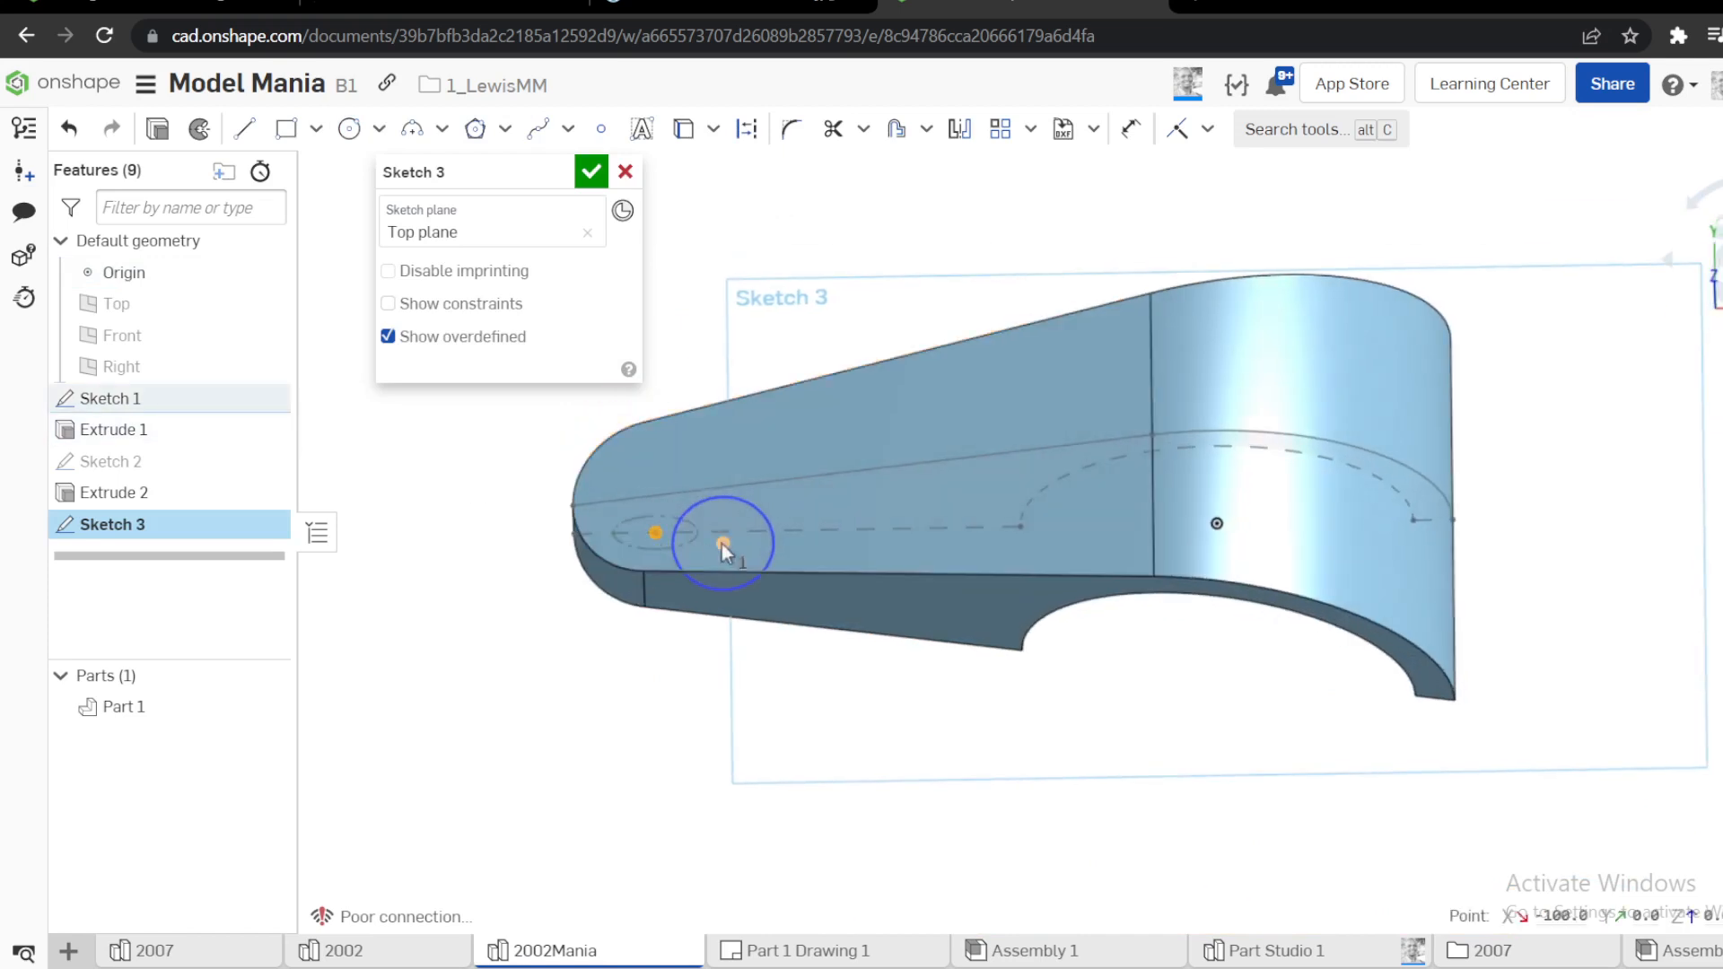
{"action": "key", "text": "i"}
Try to make the new hole circle equal to the arm-end construction circle and close the sketch
{"action": "scroll", "coordinate": [698, 531], "scroll_direction": "up", "scroll_amount": 4}
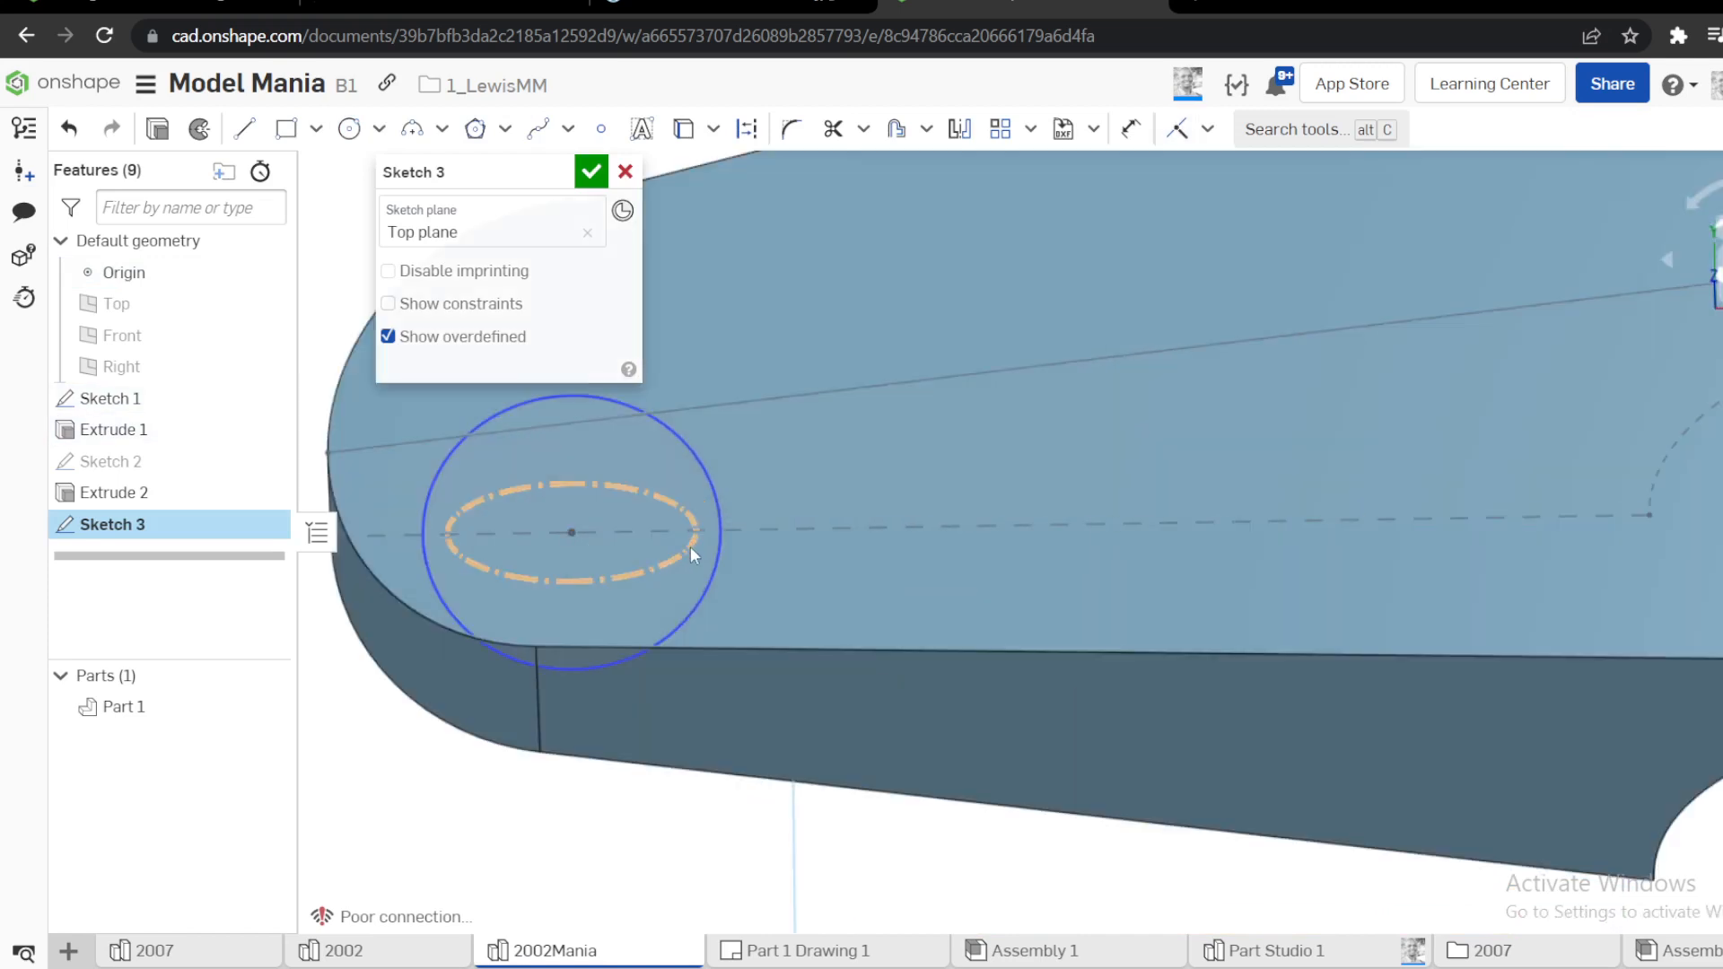
{"action": "left_click", "coordinate": [691, 547]}
{"action": "key", "text": "d"}
{"action": "key", "text": "e"}
{"action": "left_click", "coordinate": [722, 567]}
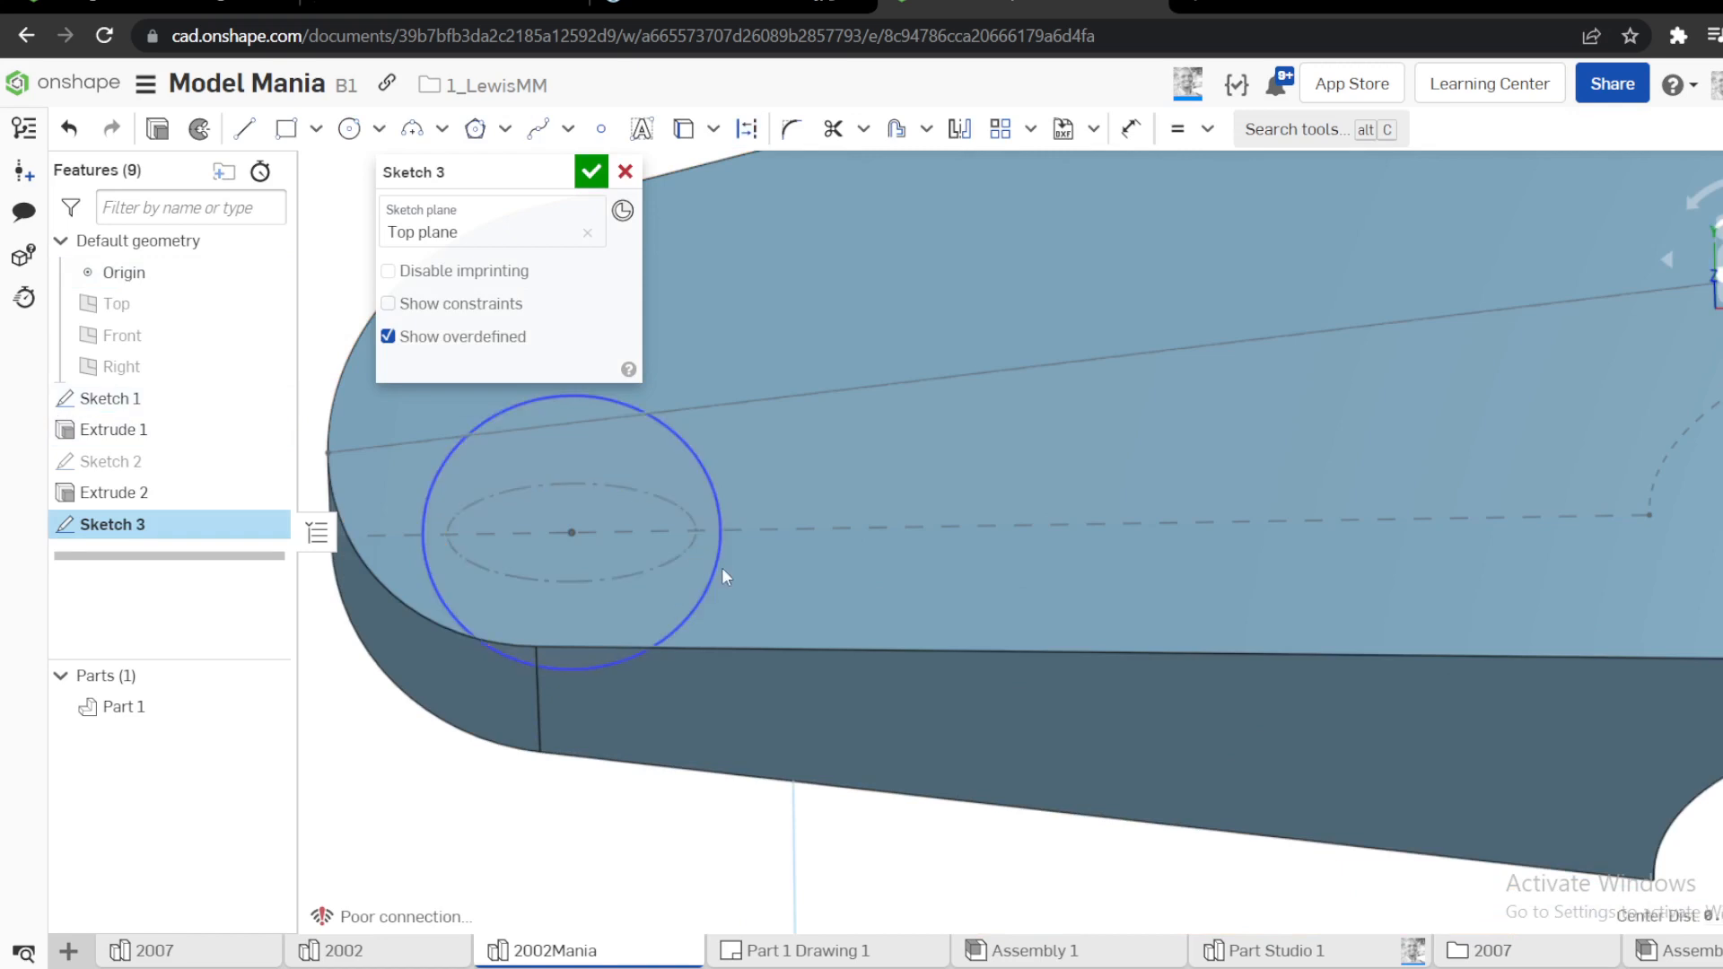
{"action": "scroll", "coordinate": [722, 567], "scroll_direction": "down", "scroll_amount": 4}
{"action": "right_click_drag", "start_coordinate": [724, 521], "coordinate": [756, 477]}
{"action": "left_click", "coordinate": [591, 172]}
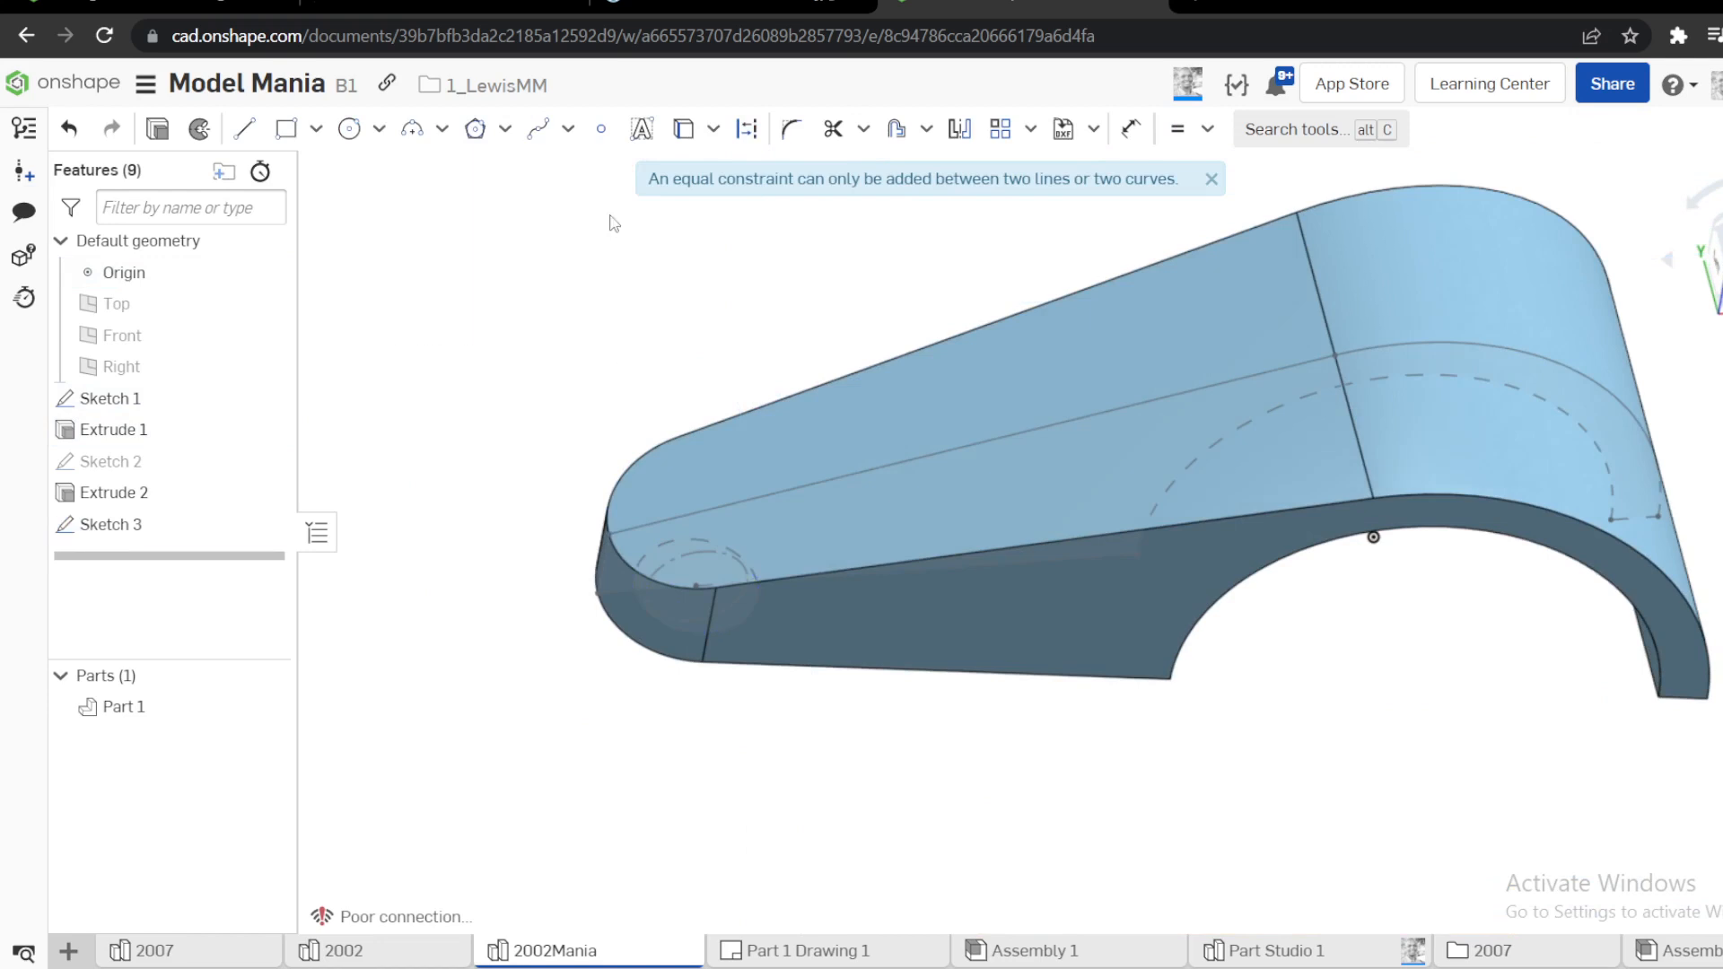
Edit Sketch 1 to add a point where the 15 mm construction circle crosses the base line on its inner side
{"action": "right_click", "coordinate": [191, 406]}
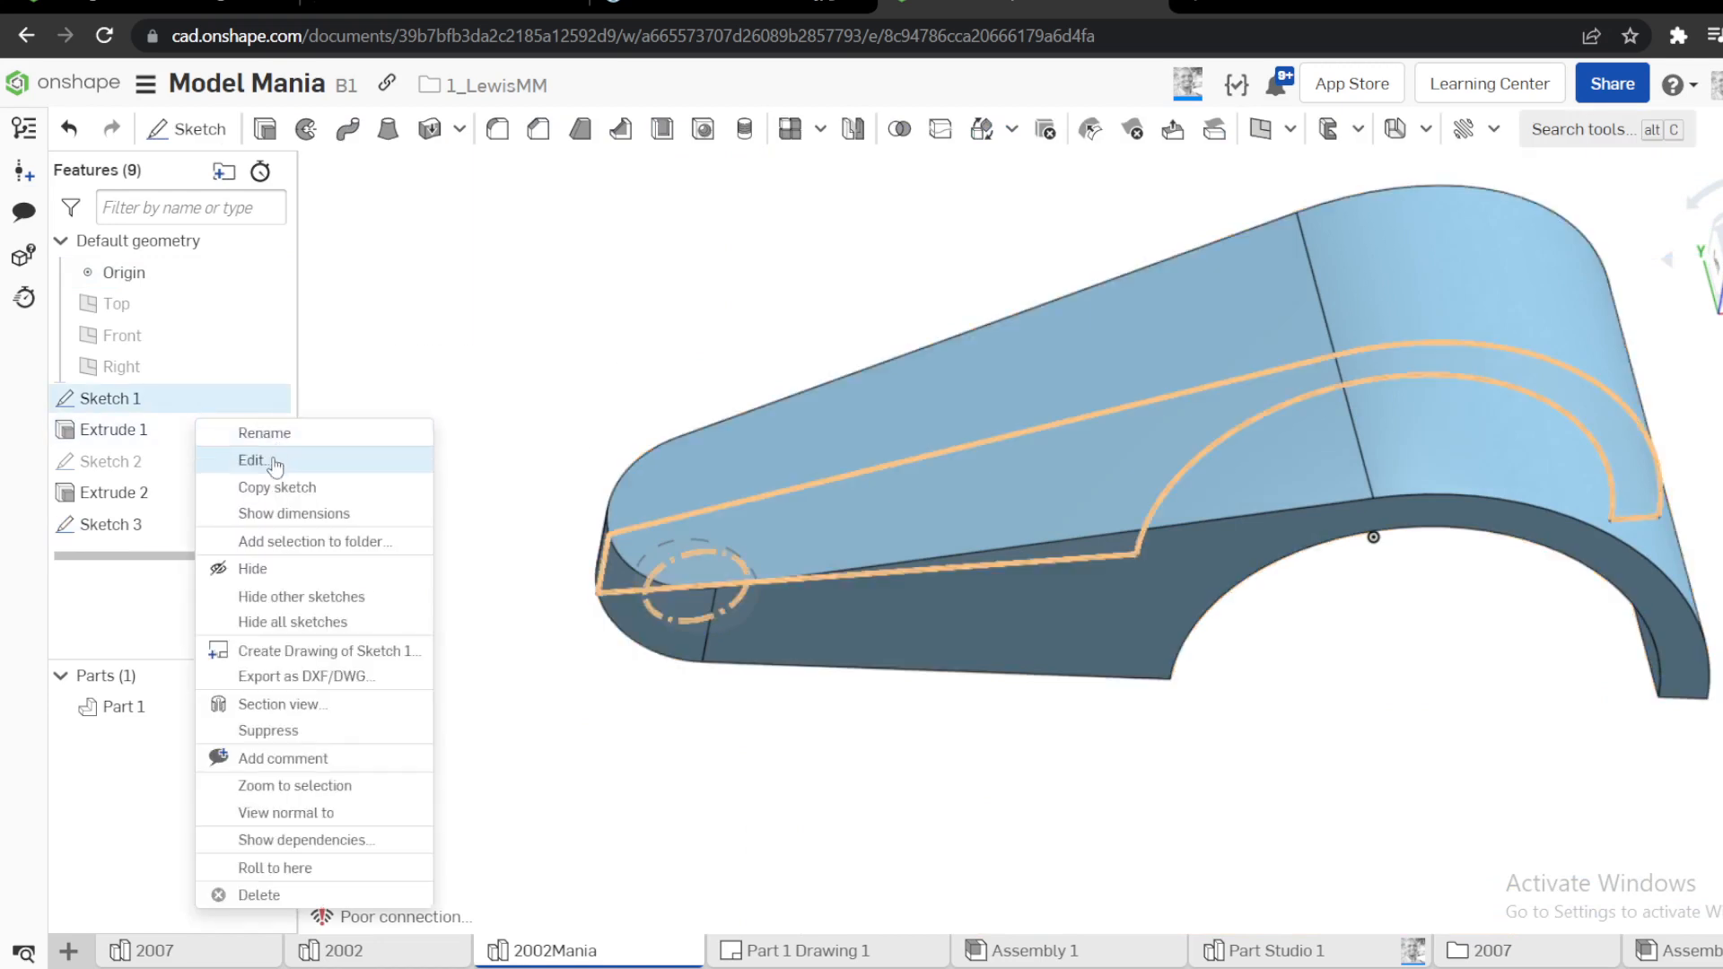
{"action": "left_click", "coordinate": [255, 458]}
{"action": "key", "text": "n"}
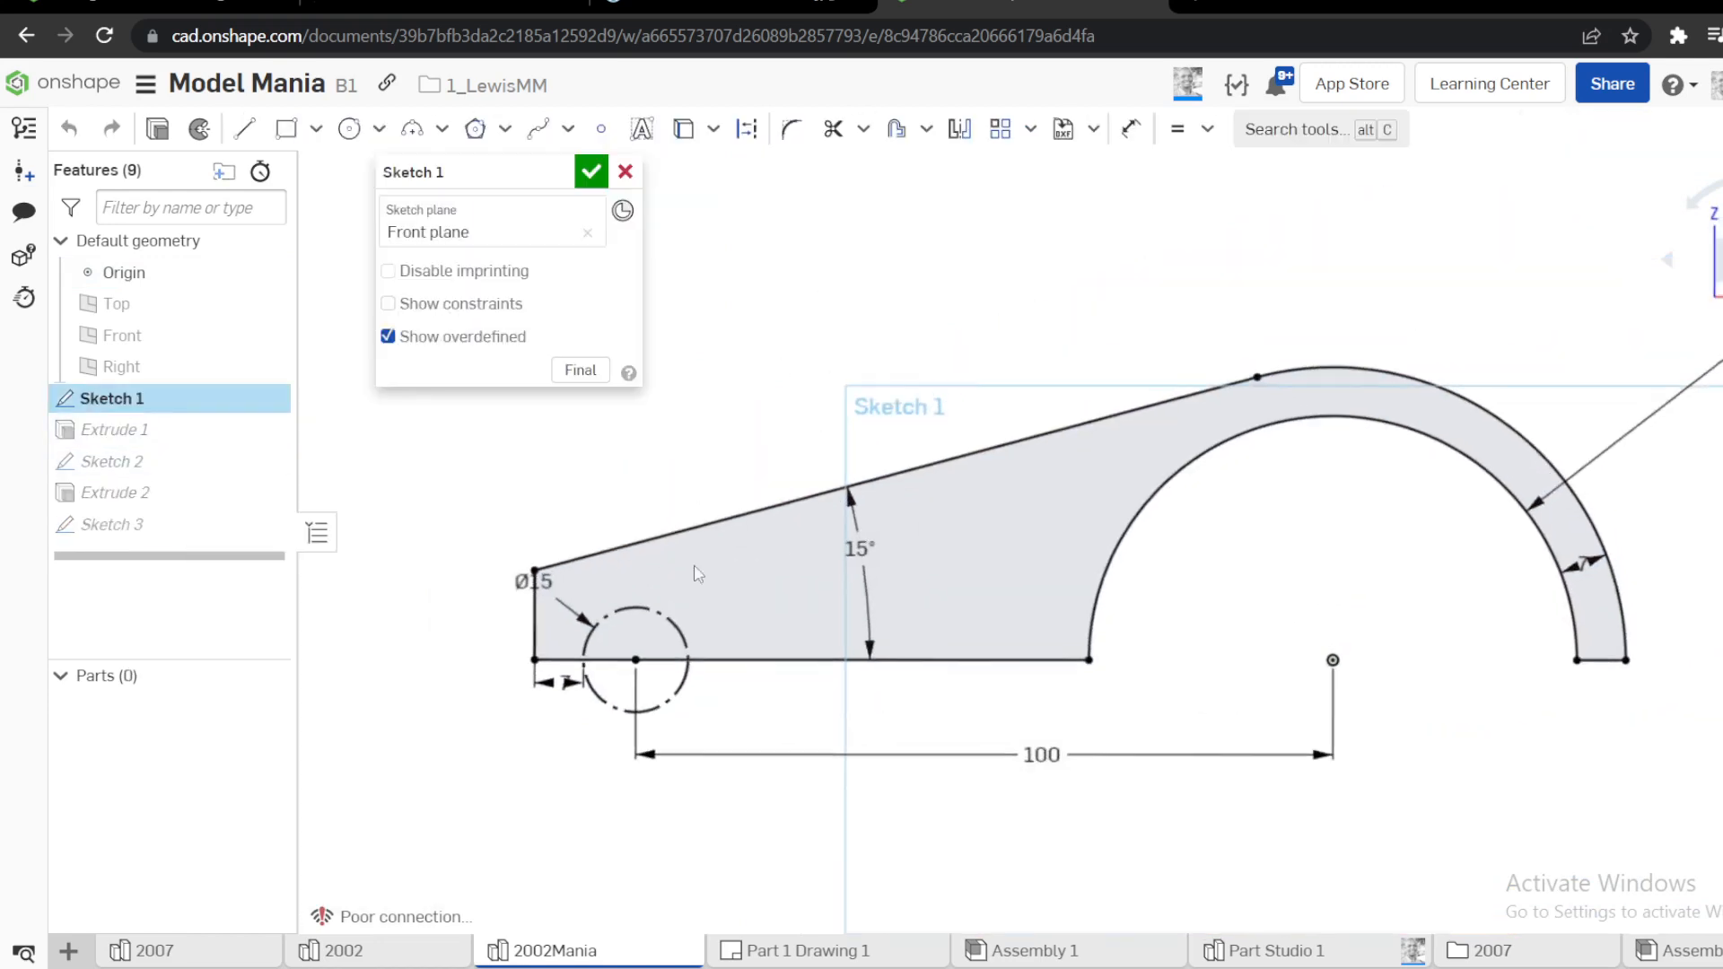
{"action": "key", "text": "s"}
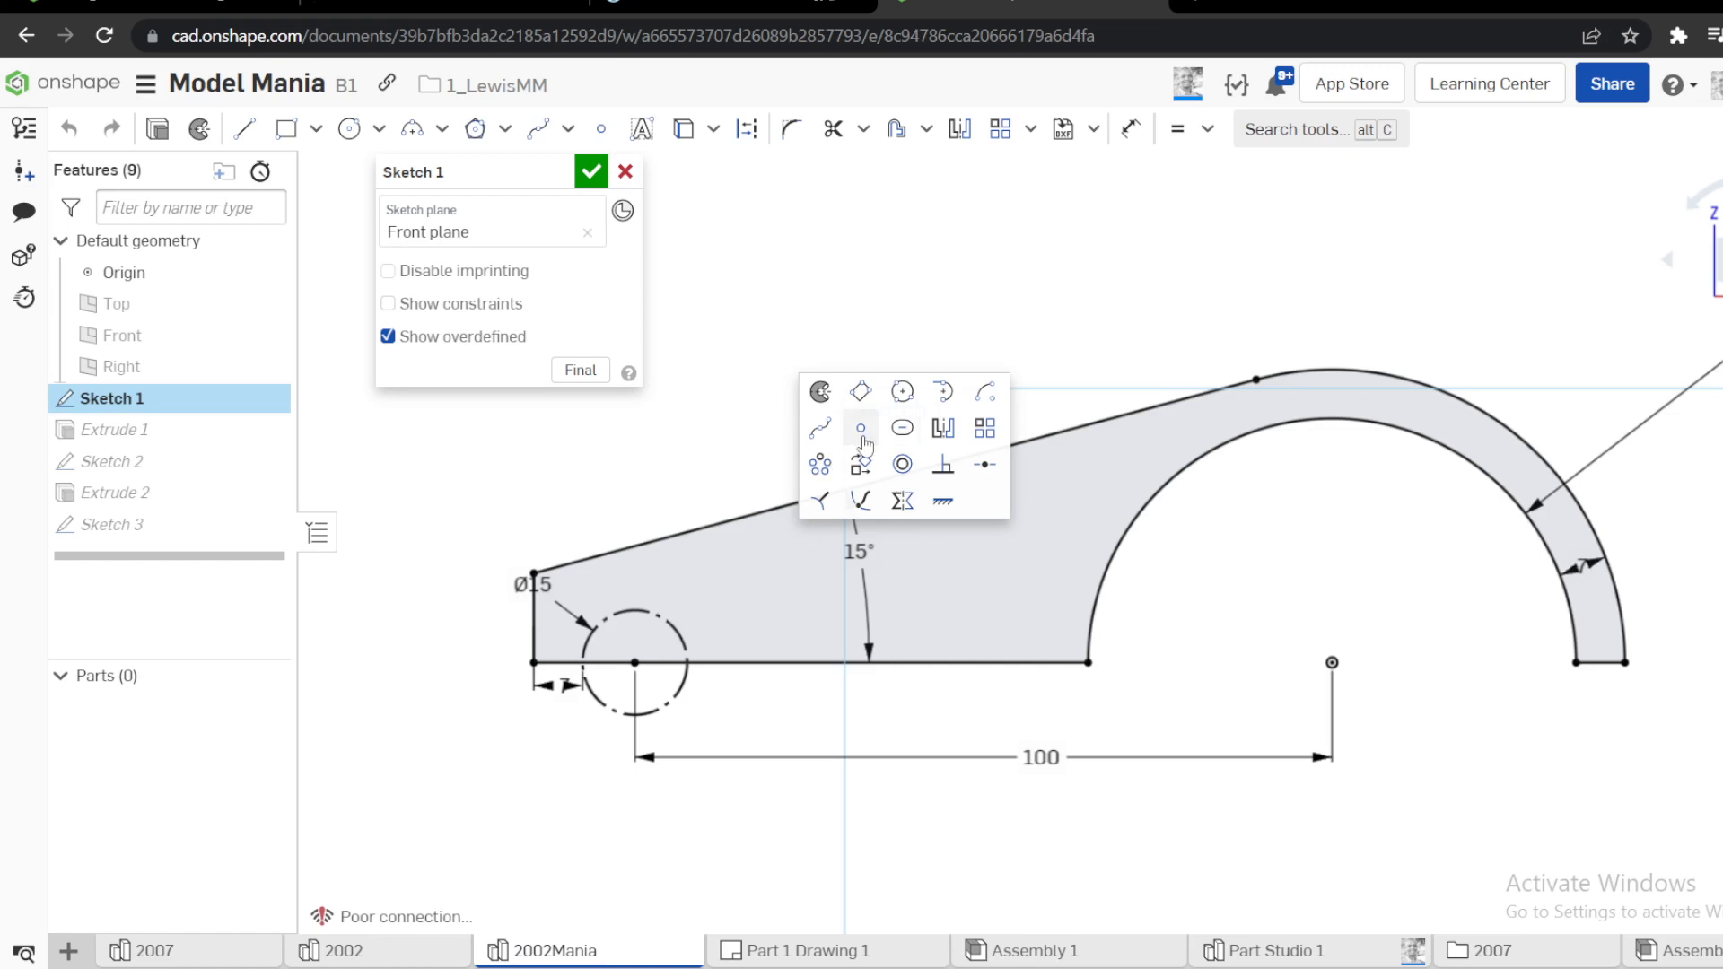
{"action": "left_click", "coordinate": [870, 450]}
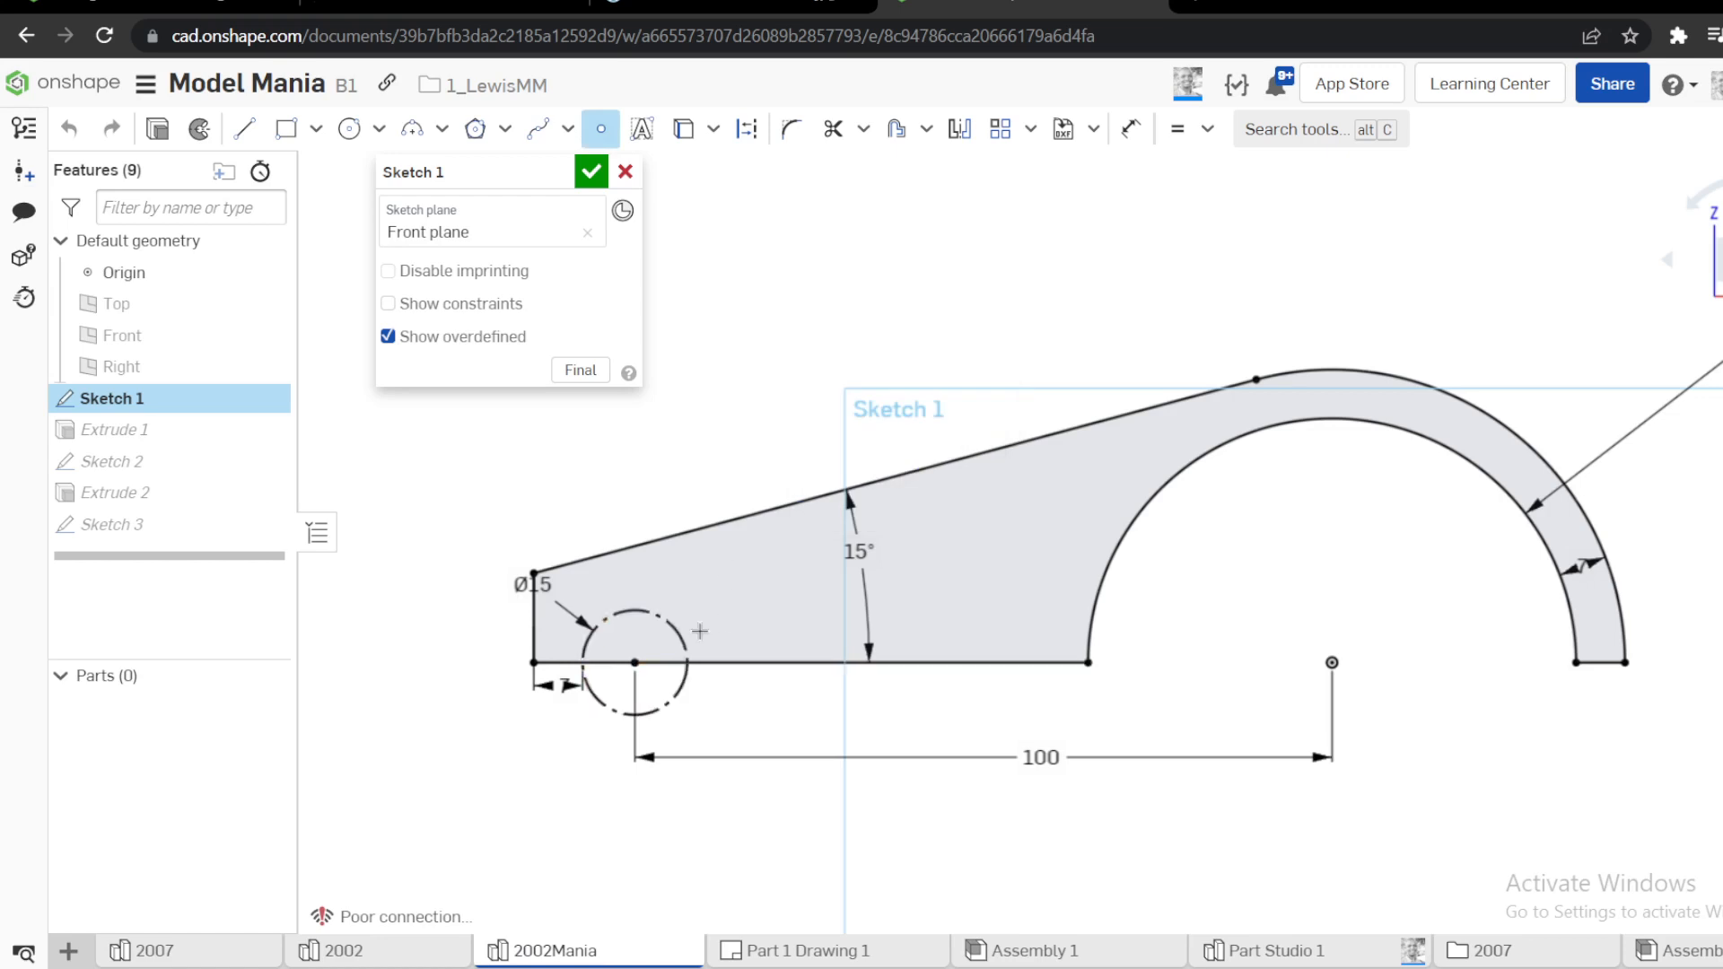
{"action": "left_click", "coordinate": [591, 171]}
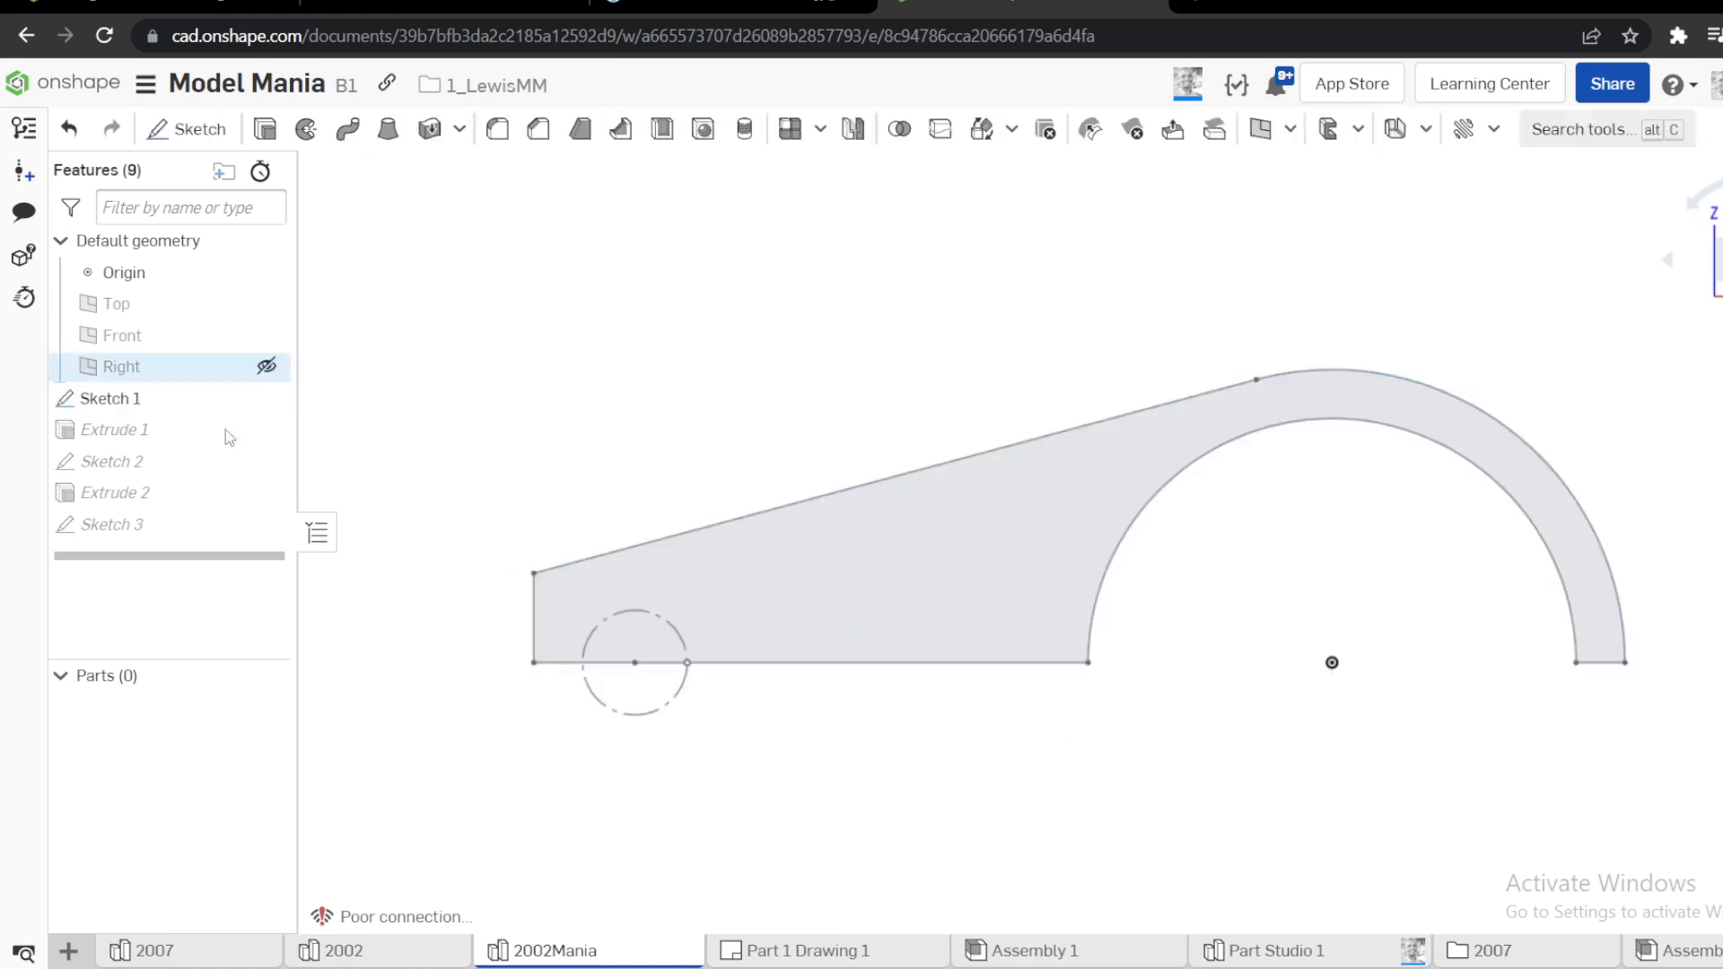
Reopen Sketch 3, make the hole circle coincident with the added point and accept the sketch
{"action": "right_click", "coordinate": [233, 529]}
{"action": "left_click", "coordinate": [215, 94]}
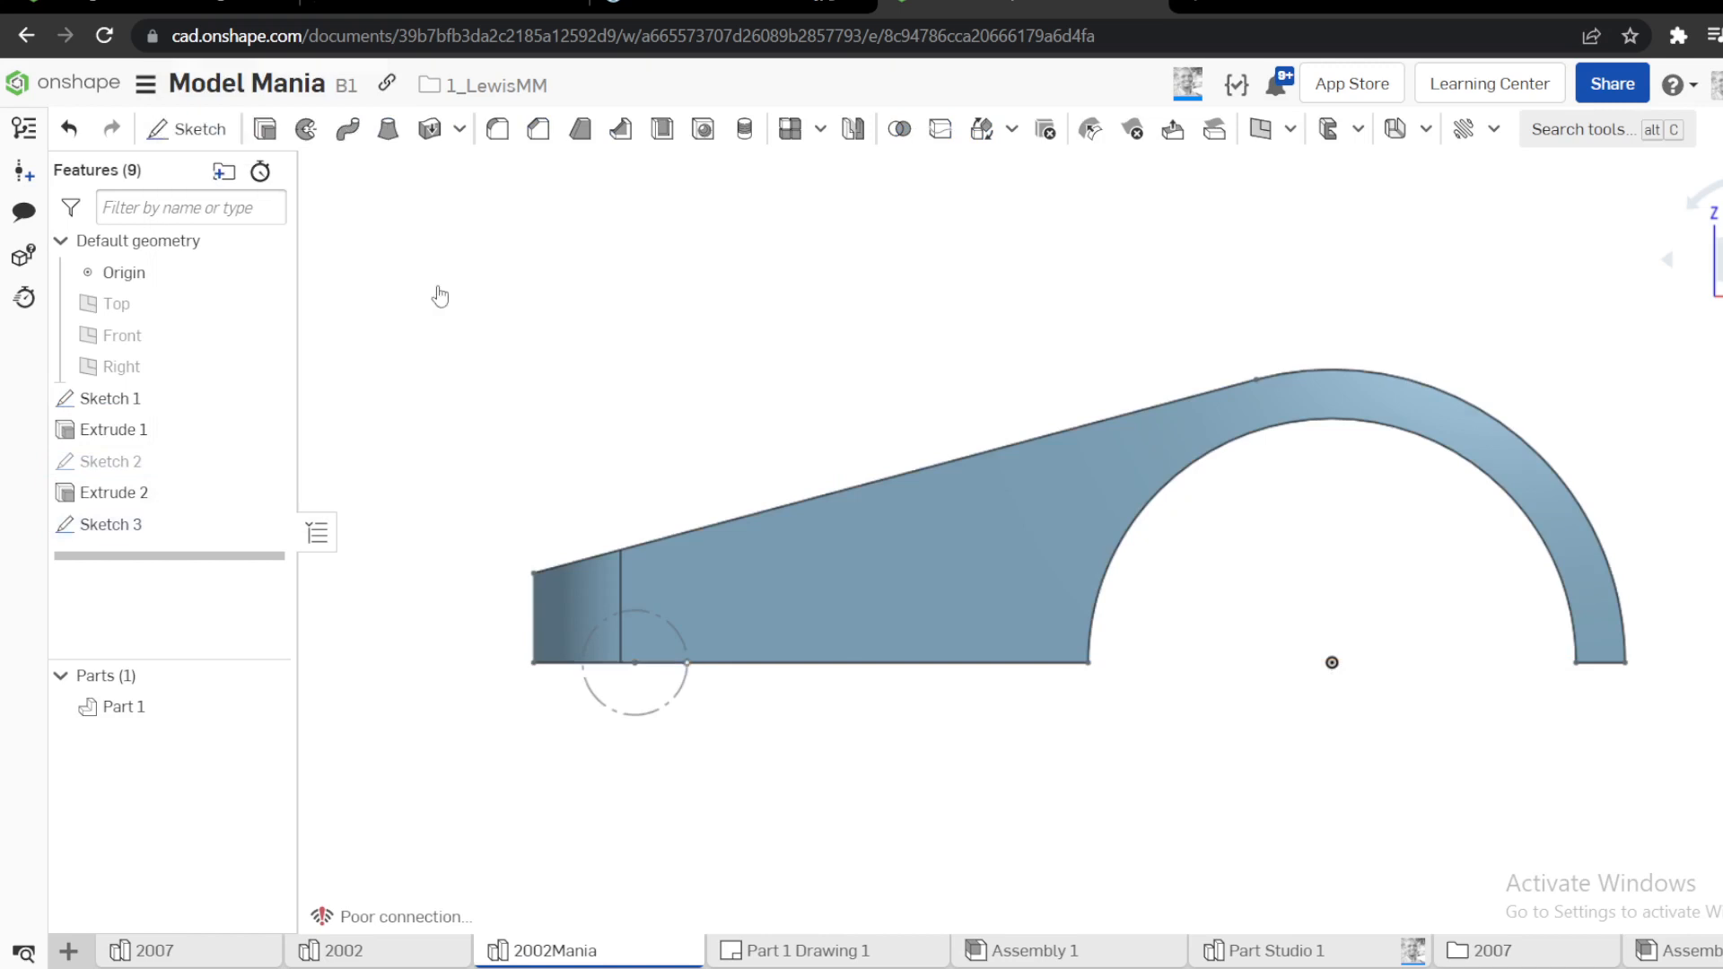
{"action": "right_click_drag", "start_coordinate": [655, 591], "coordinate": [675, 672]}
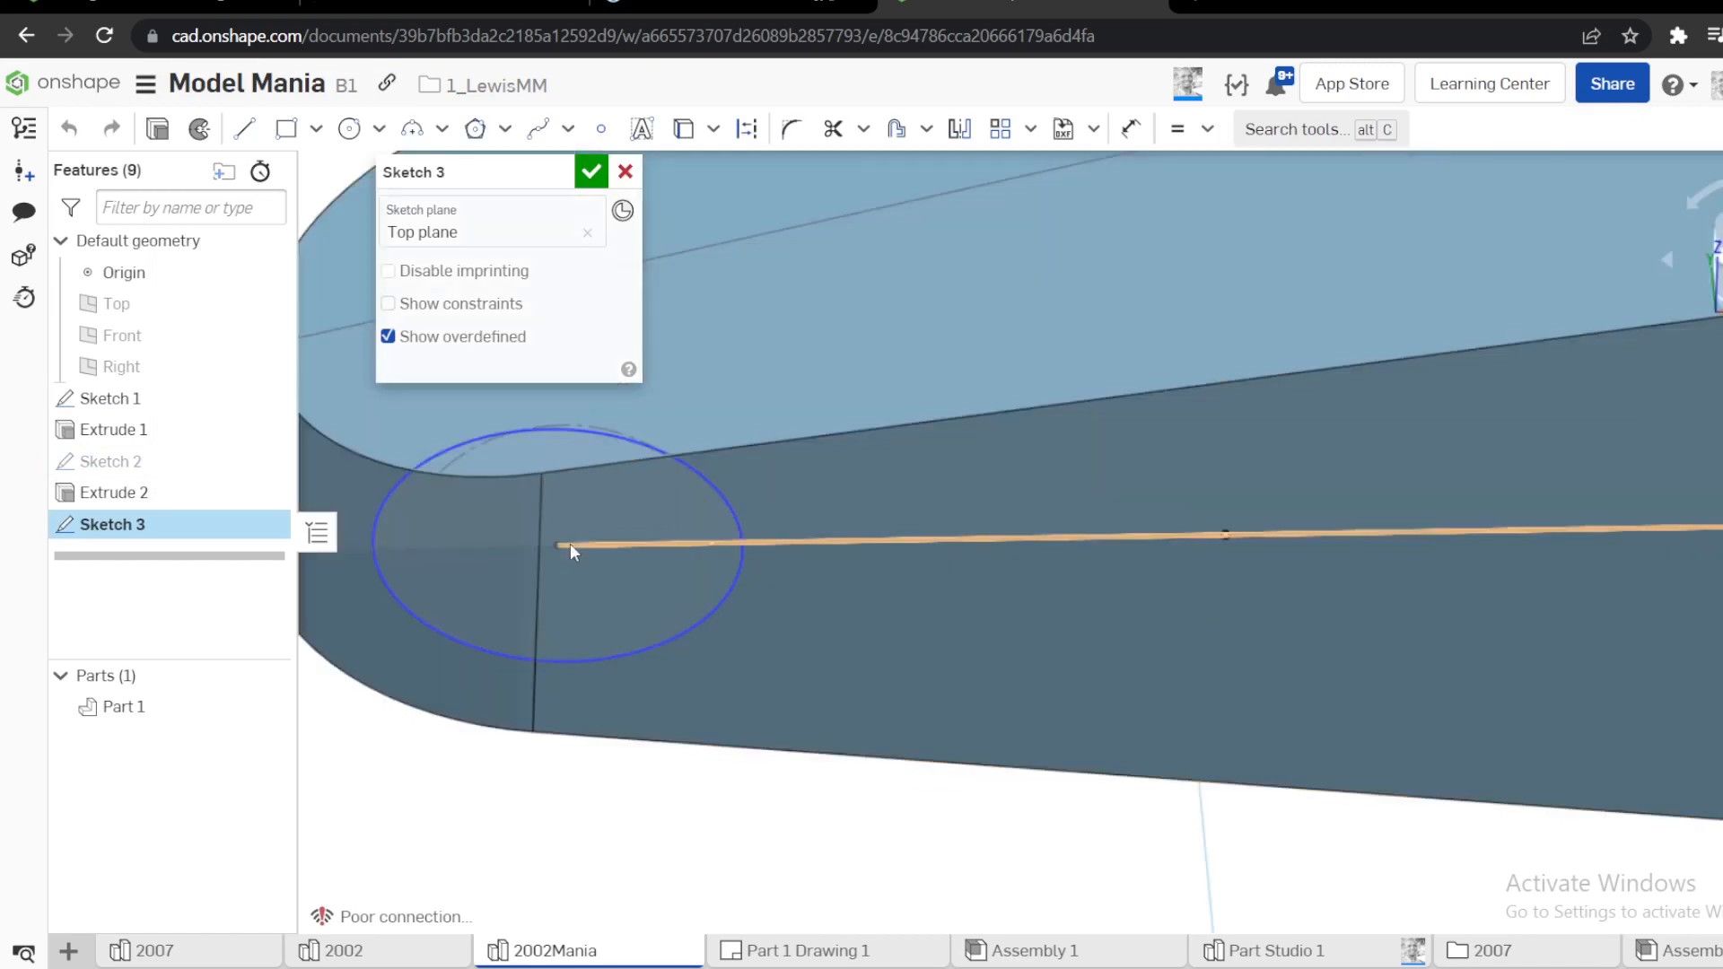
{"action": "left_click", "coordinate": [712, 544]}
{"action": "left_click", "coordinate": [724, 590]}
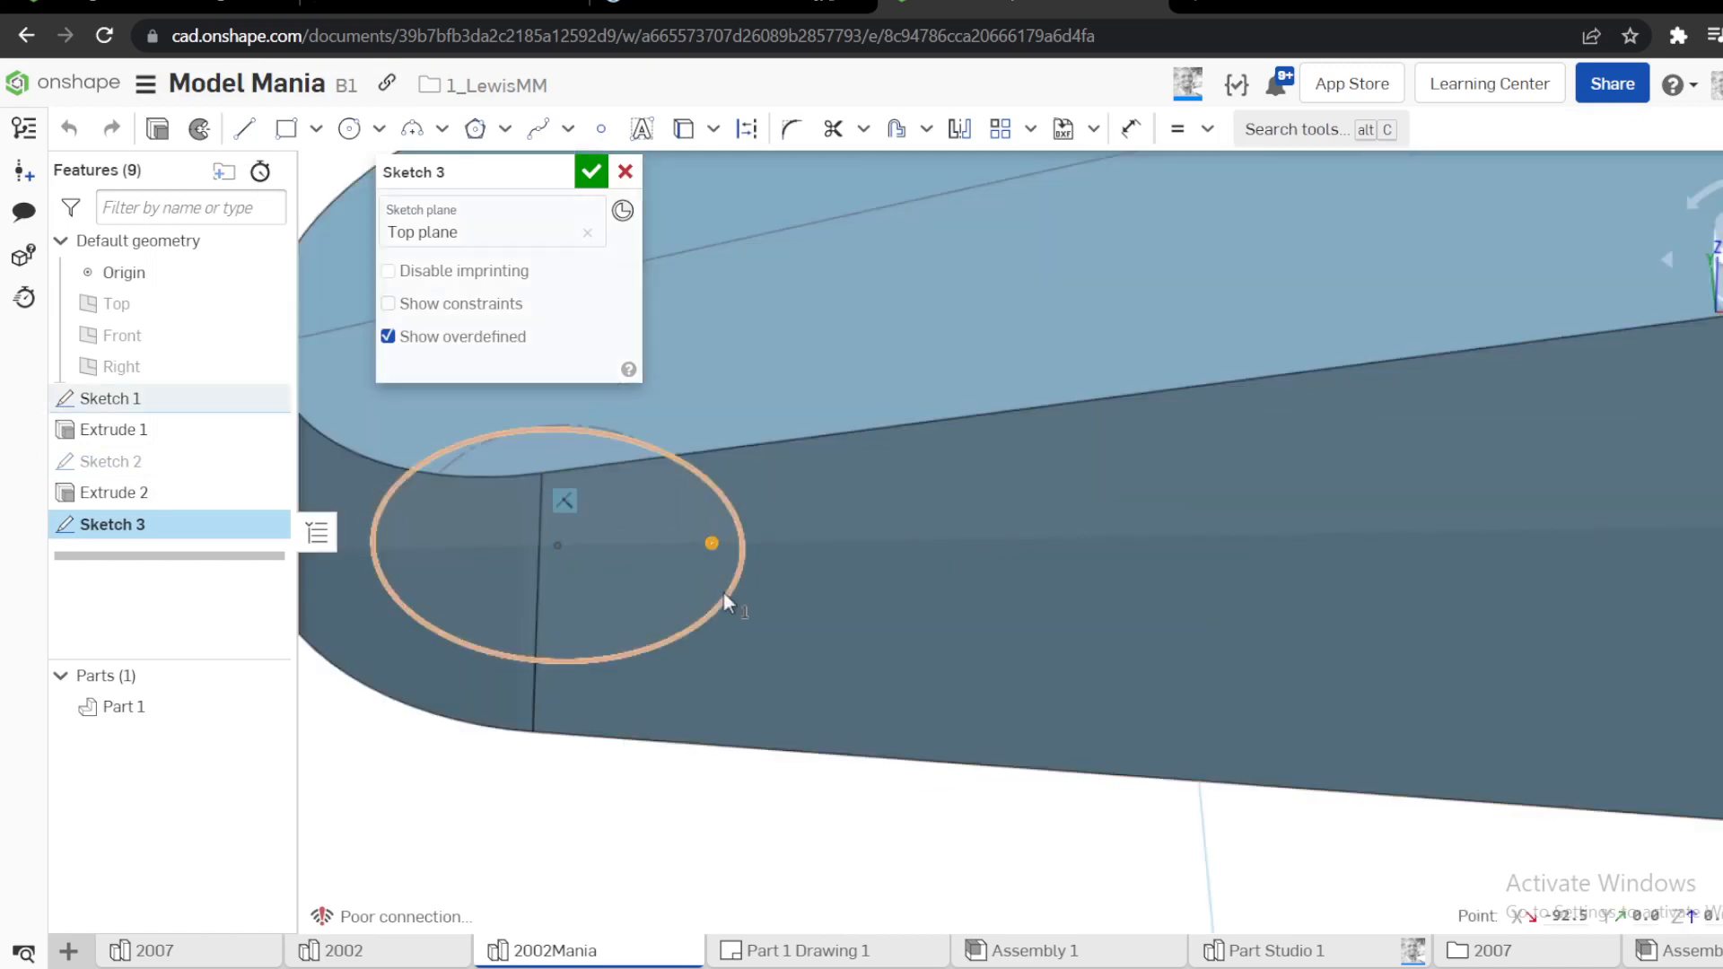
{"action": "key", "text": "i"}
{"action": "scroll", "coordinate": [763, 592], "scroll_direction": "down", "scroll_amount": 5}
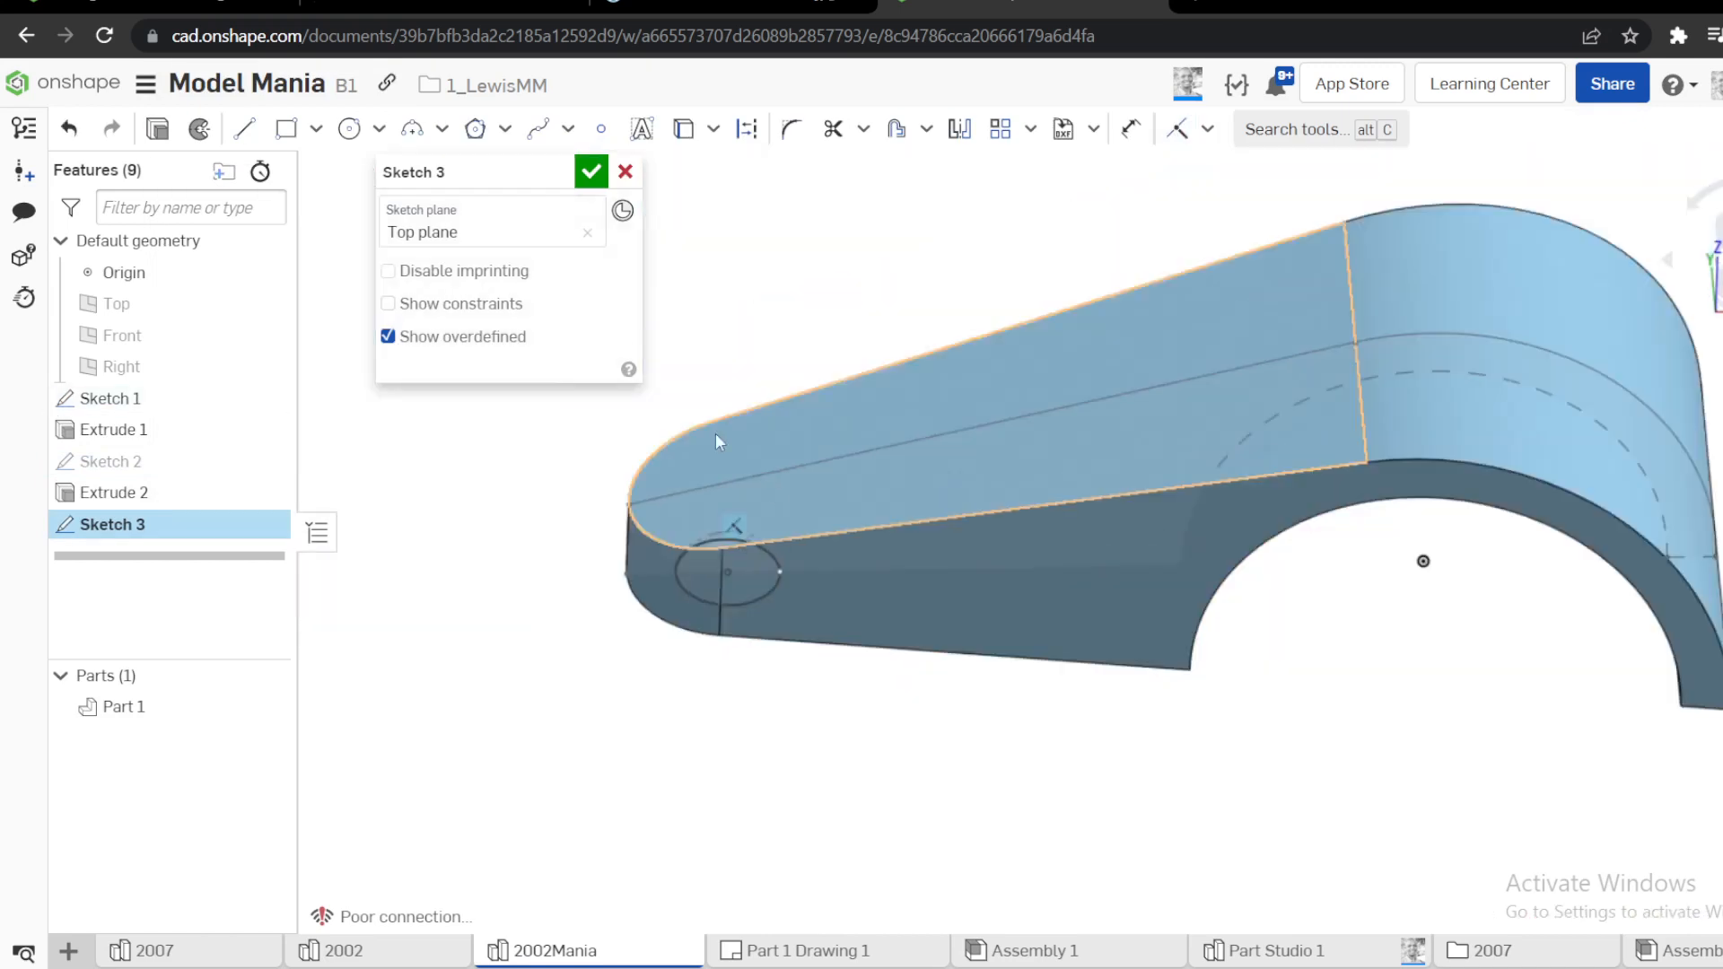
{"action": "mouse_move", "coordinate": [714, 434]}
{"action": "right_mouse_down"}
{"action": "mouse_move", "coordinate": [779, 659]}
{"action": "mouse_move", "coordinate": [786, 617]}
{"action": "mouse_move", "coordinate": [607, 310]}
{"action": "mouse_move", "coordinate": [754, 353]}
{"action": "right_mouse_up"}
{"action": "left_click", "coordinate": [589, 172]}
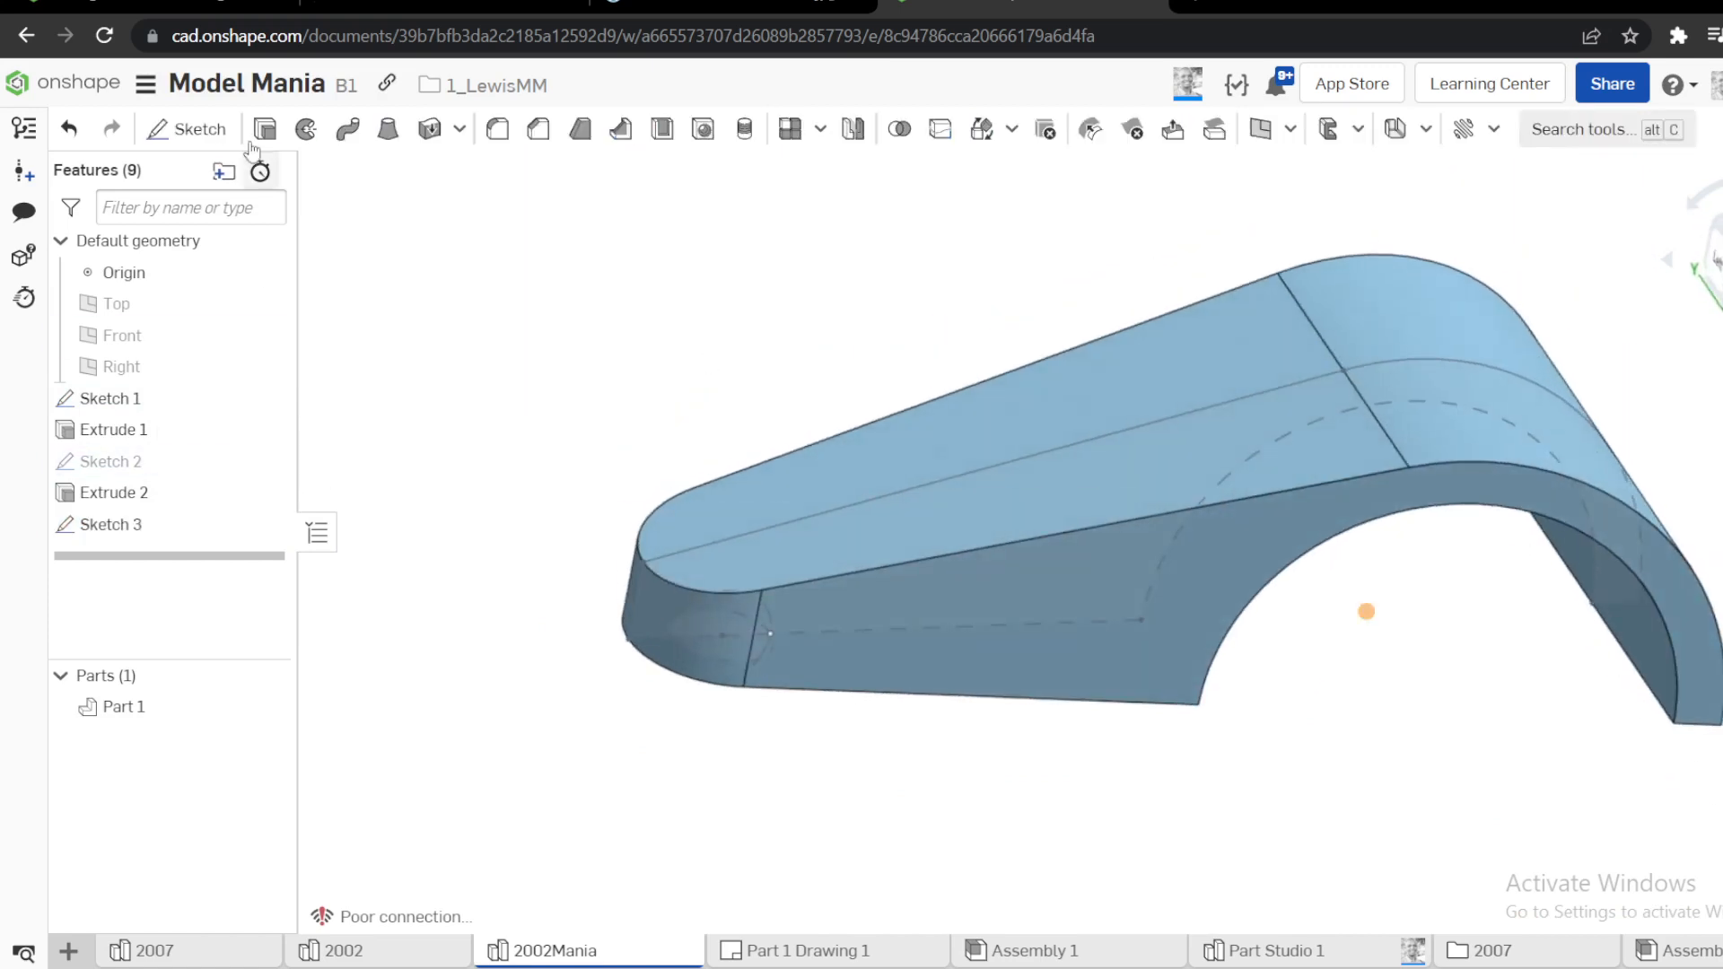
Extrude the arm-end circle of Sketch 3 as a Remove cut with the Through all end type
{"action": "key", "text": "shift+e"}
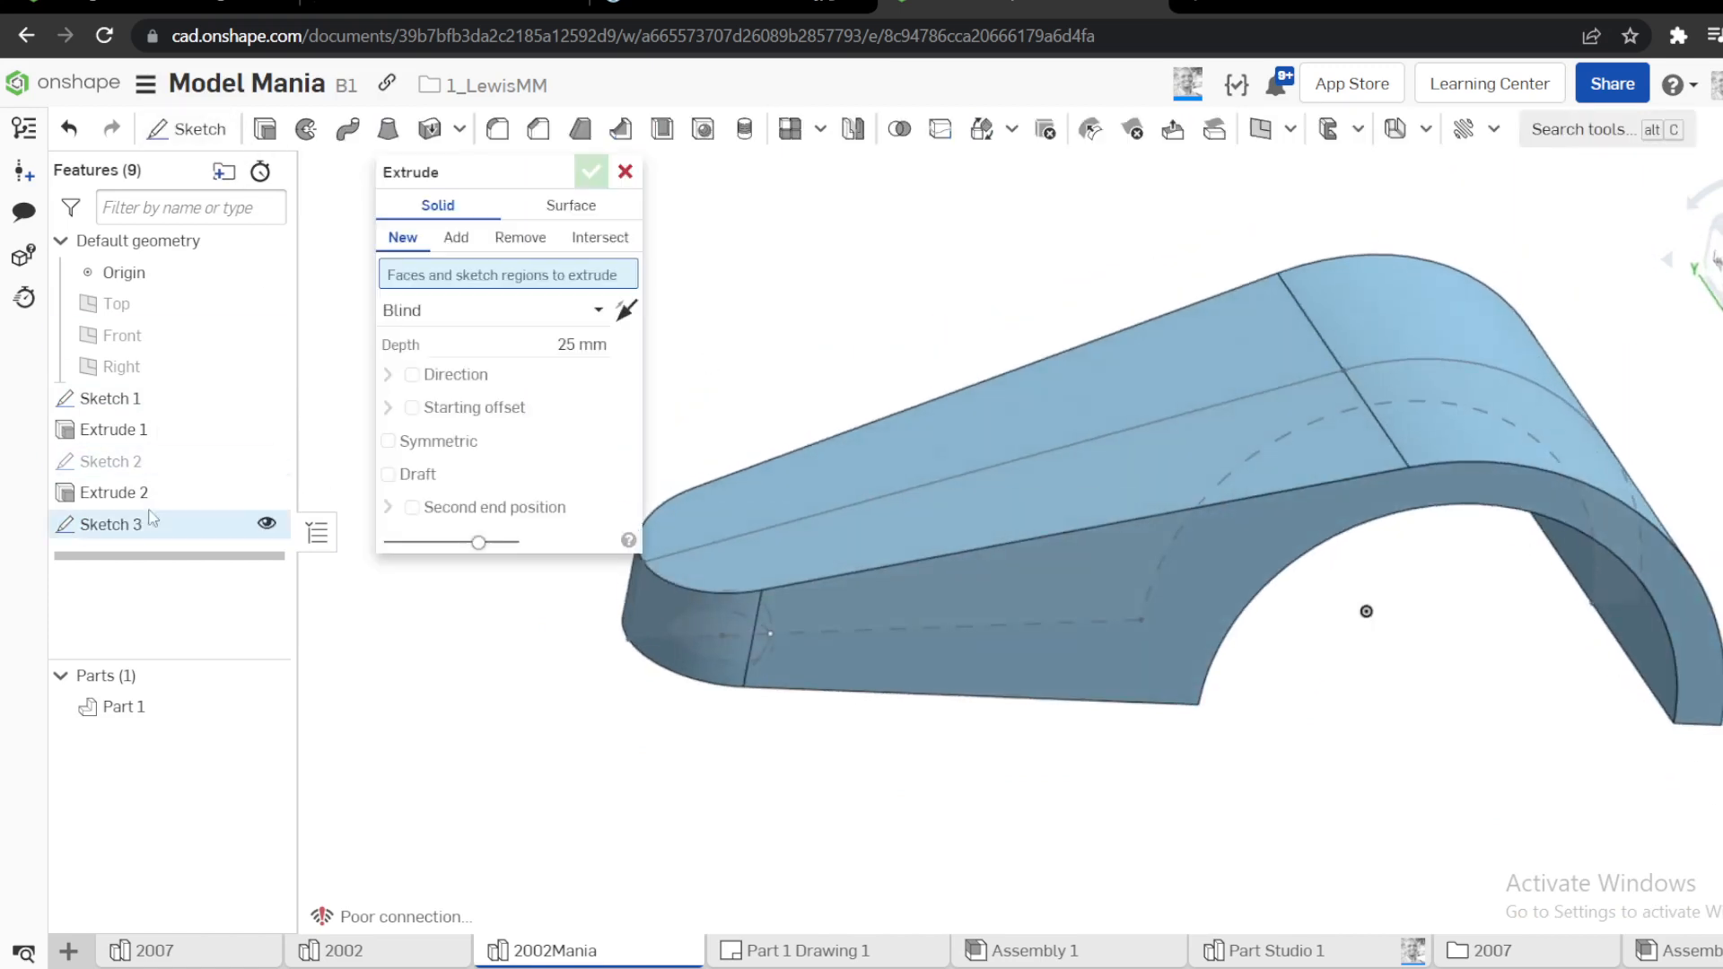
{"action": "left_click", "coordinate": [214, 520]}
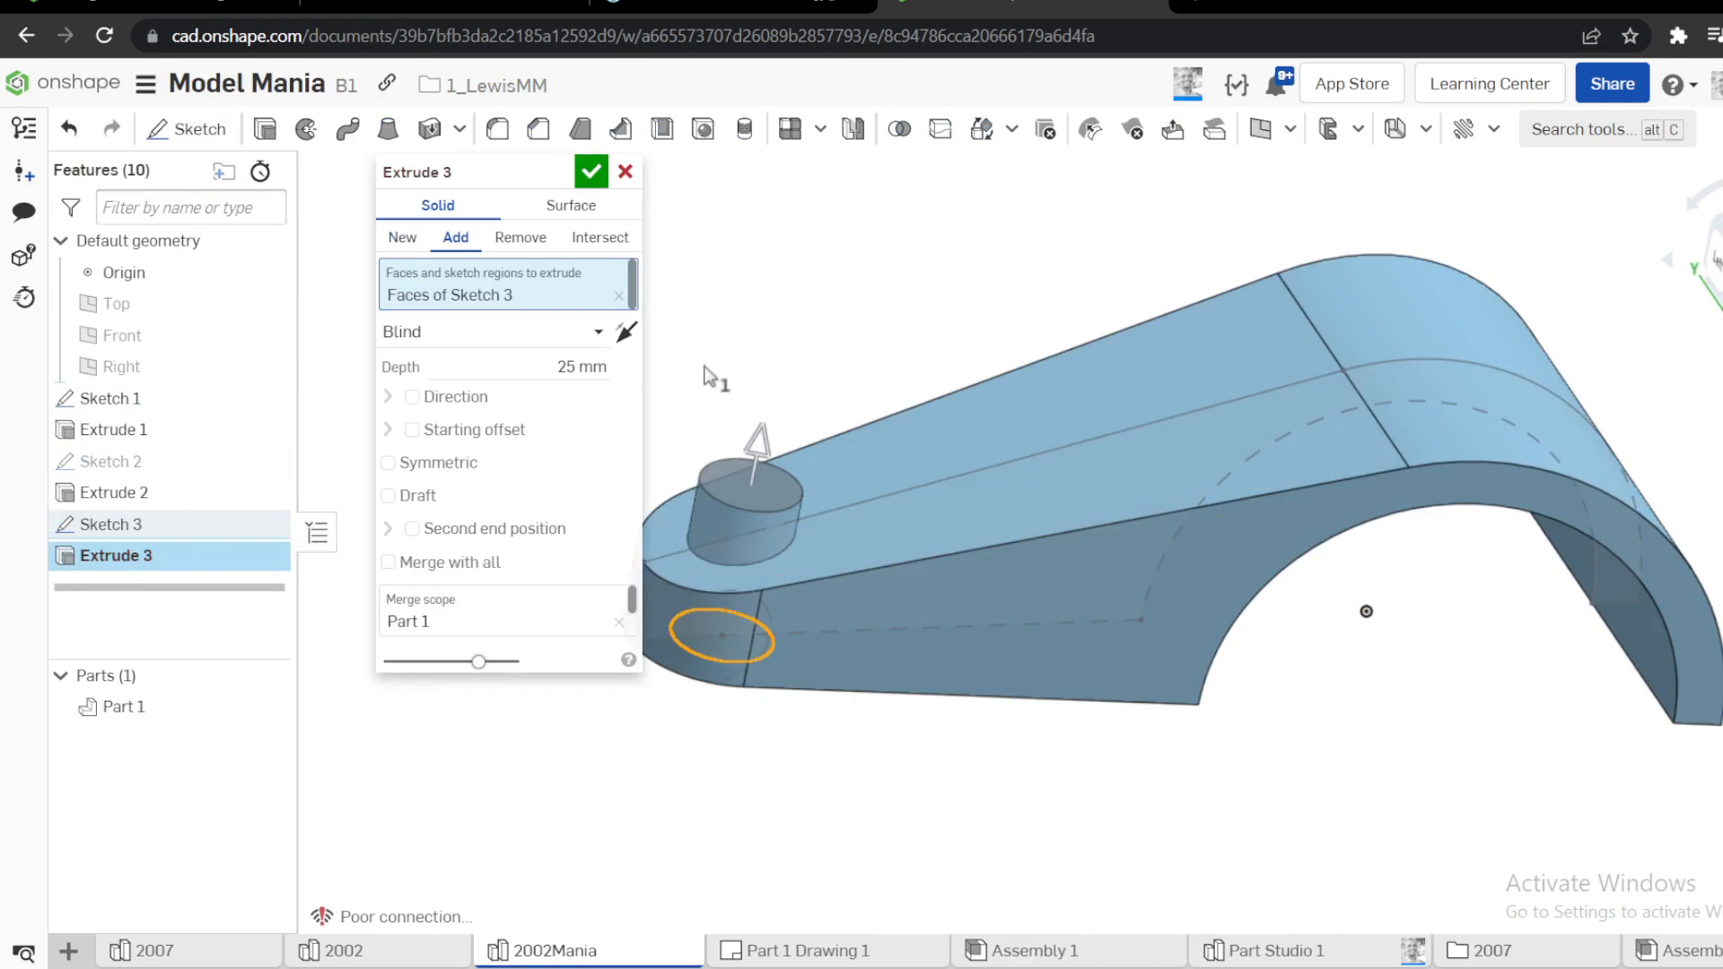
{"action": "left_click", "coordinate": [592, 175]}
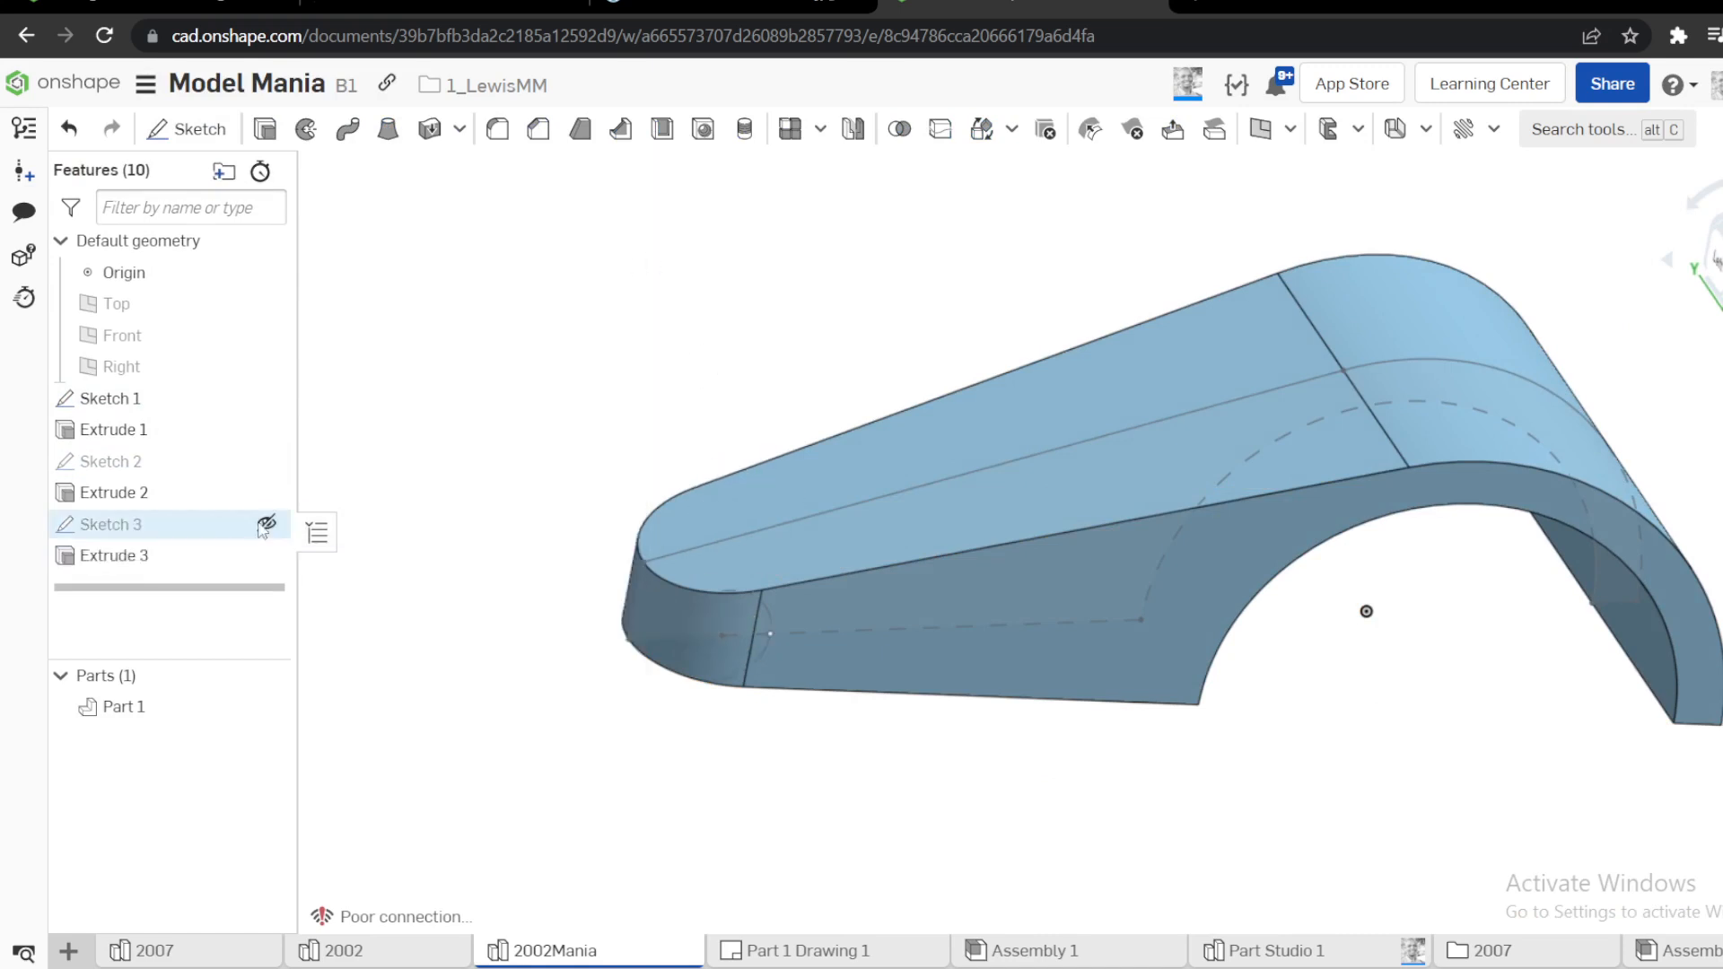
{"action": "right_click", "coordinate": [191, 556]}
{"action": "left_click", "coordinate": [265, 607]}
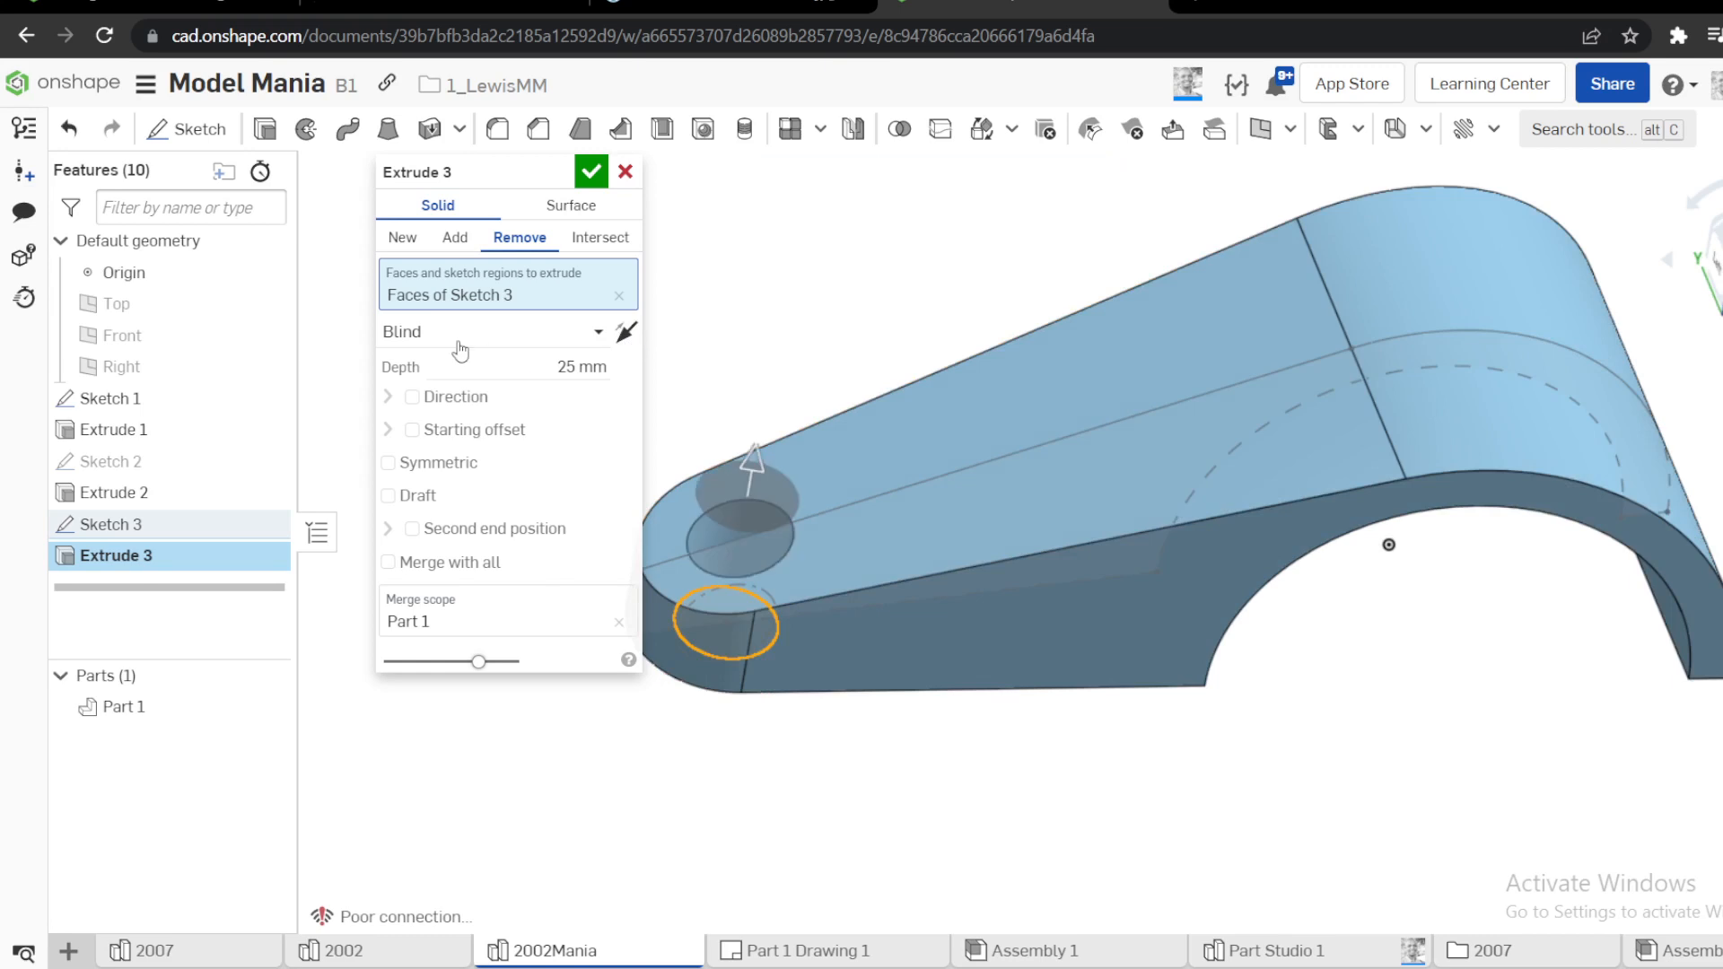
{"action": "left_click", "coordinate": [588, 334]}
{"action": "left_click", "coordinate": [447, 532]}
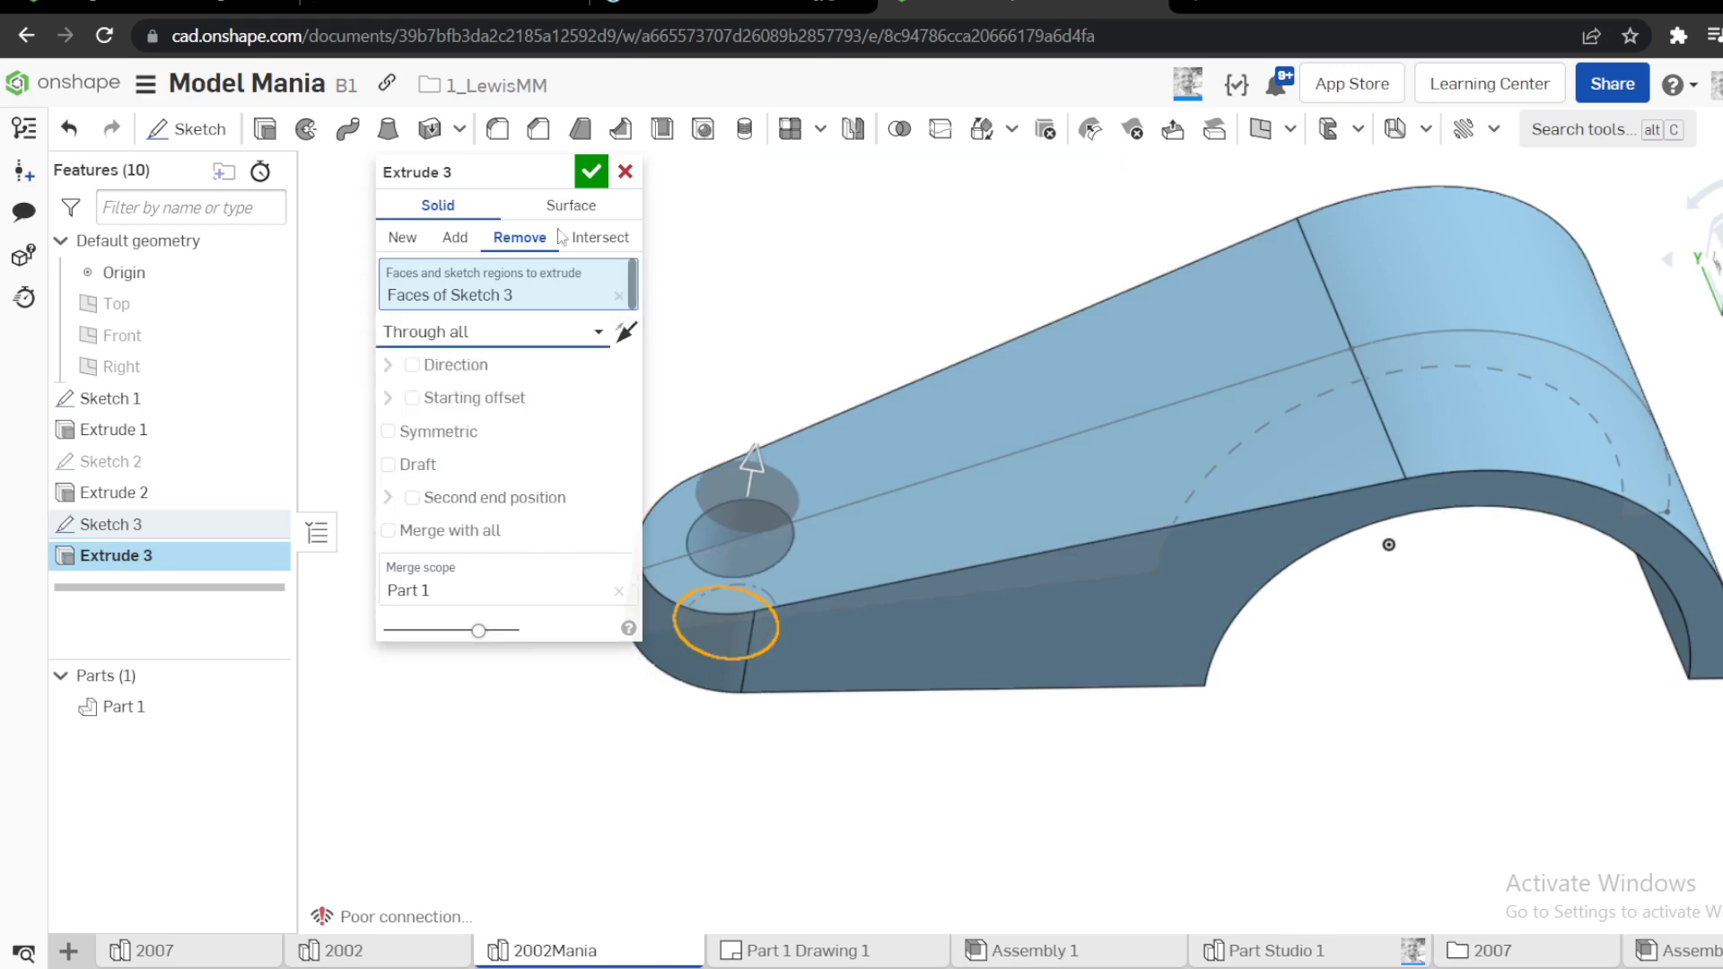
{"action": "left_click", "coordinate": [591, 171]}
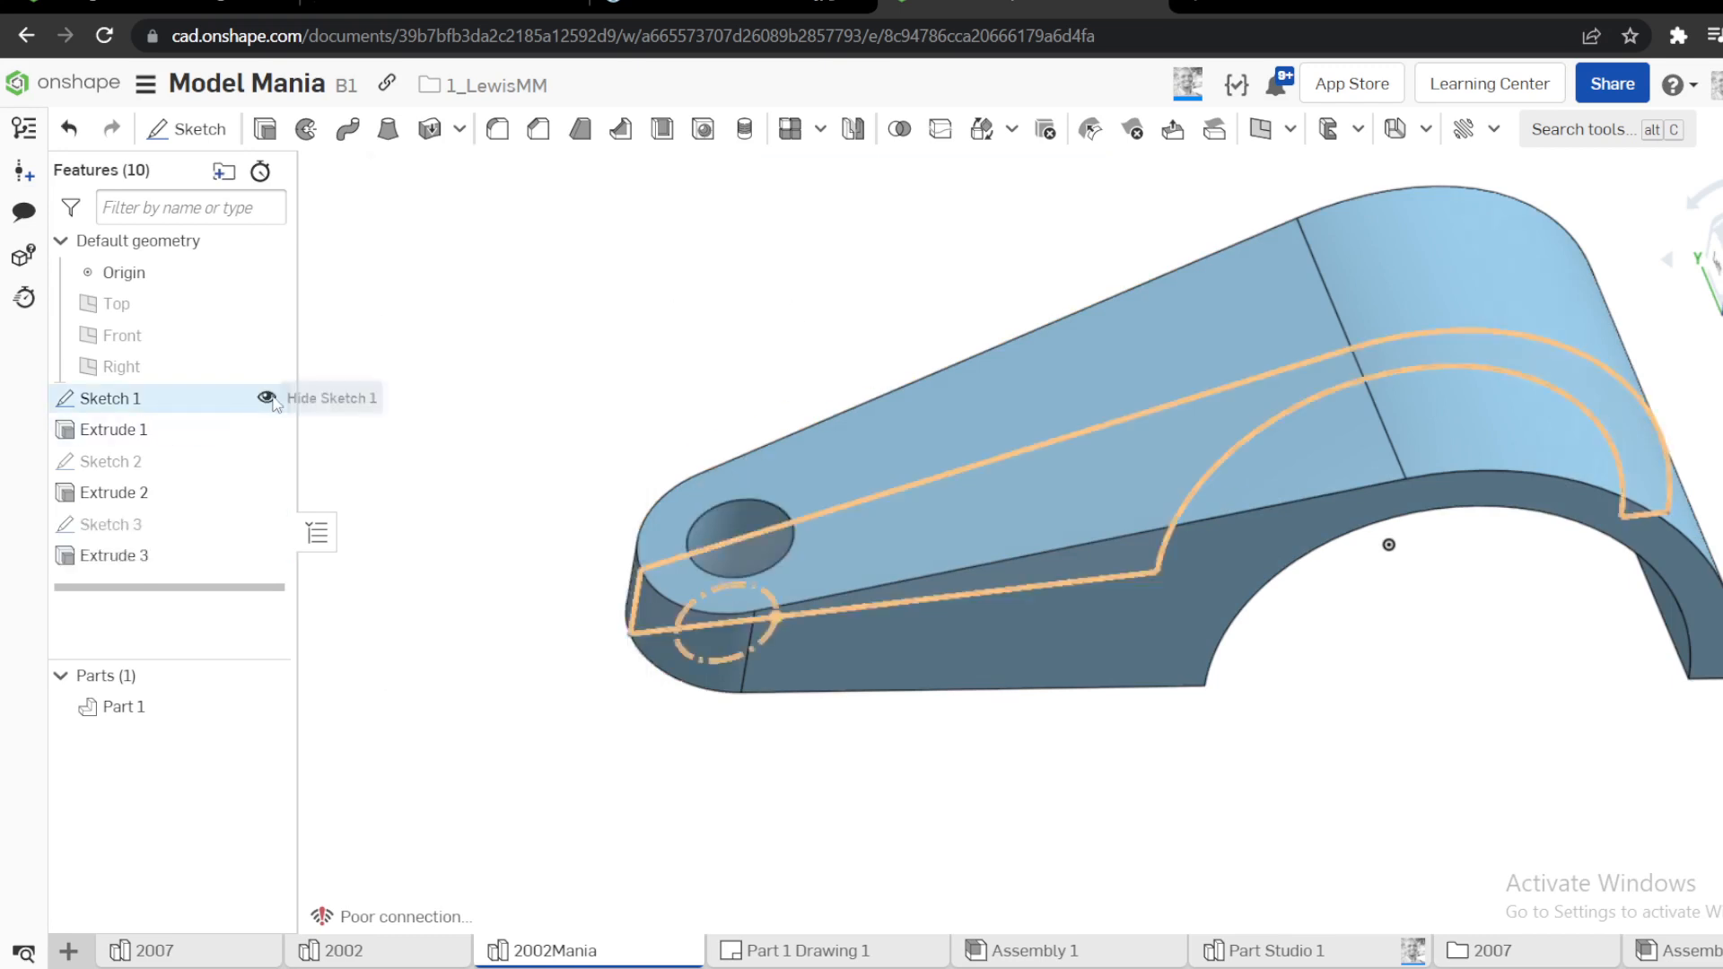
Hide Sketch 1 and check the arm pocket's dimensions in the reference drawing
{"action": "left_click", "coordinate": [267, 402]}
{"action": "scroll", "coordinate": [628, 429], "scroll_direction": "down", "scroll_amount": 4}
{"action": "right_click_drag", "start_coordinate": [686, 402], "coordinate": [689, 422]}
{"action": "left_click", "coordinate": [718, 6]}
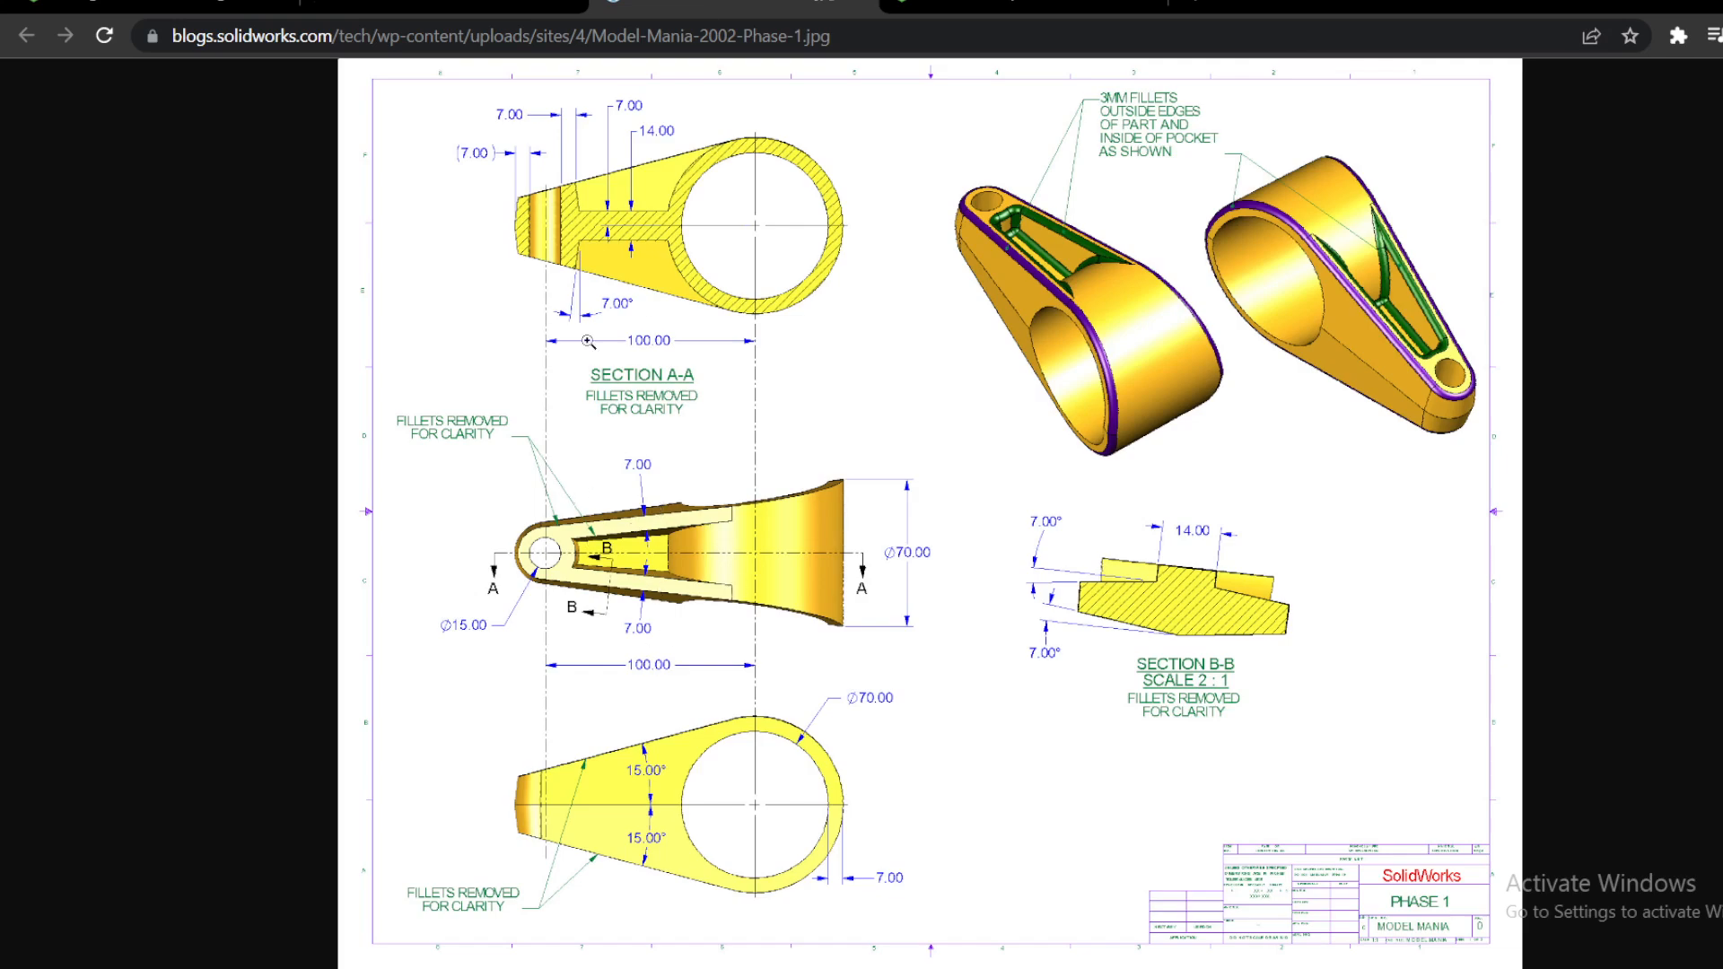
{"action": "left_click", "coordinate": [938, 7]}
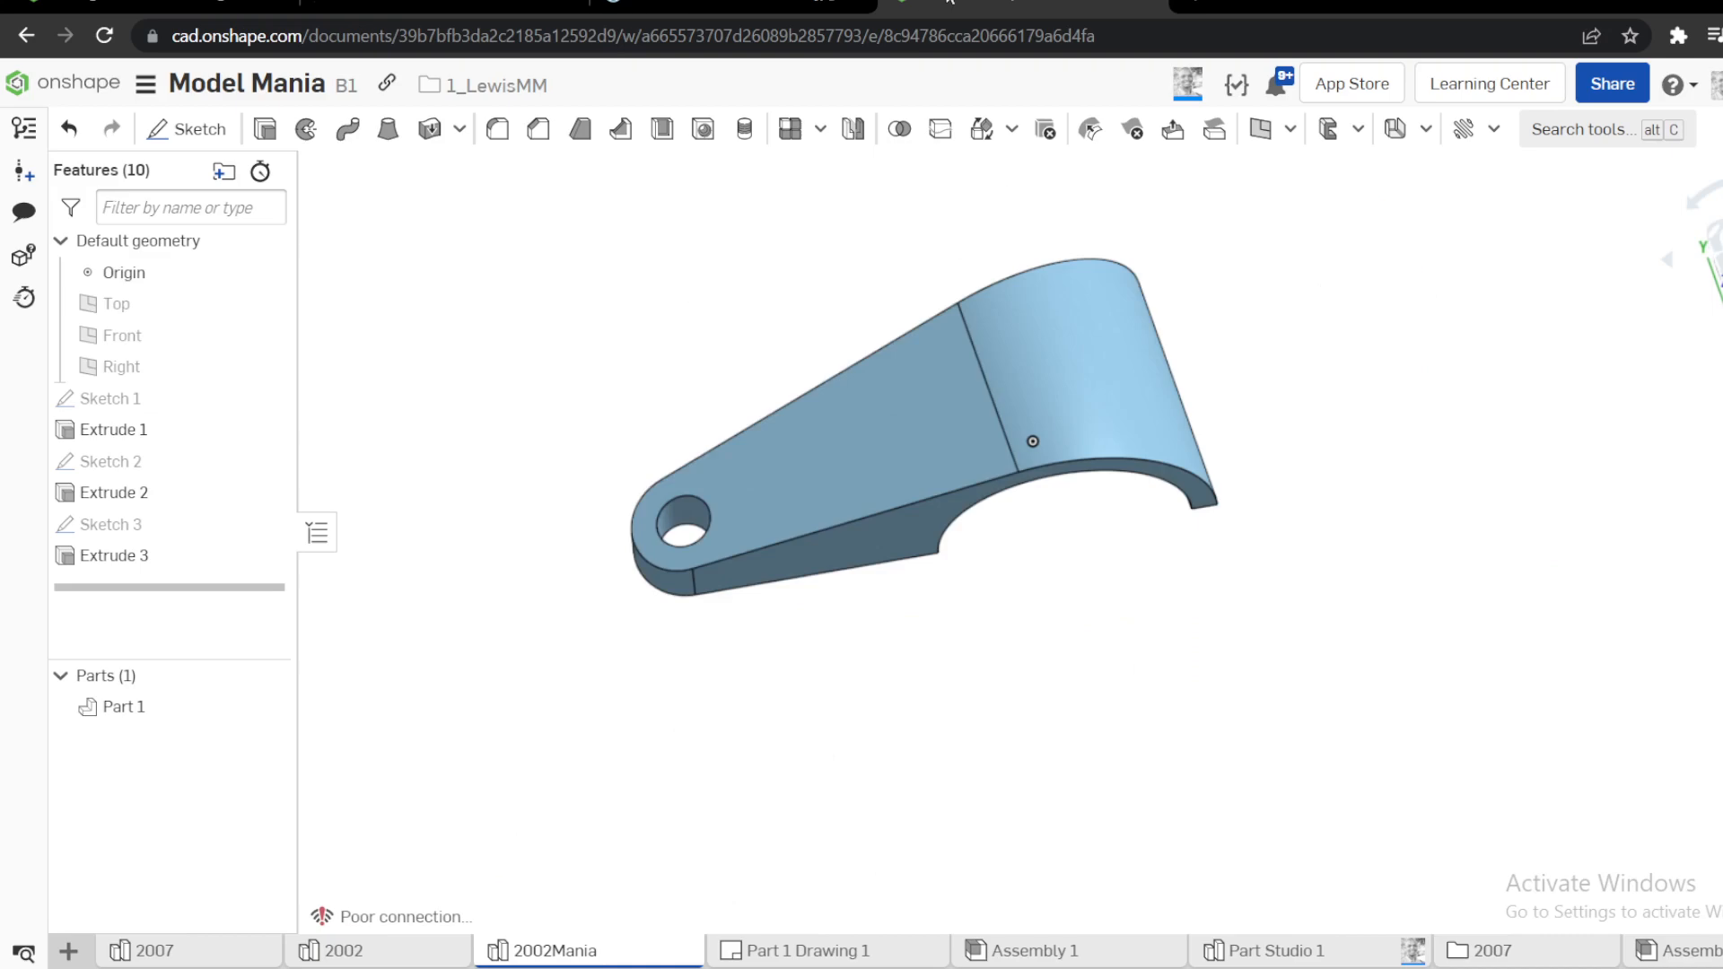
{"action": "mouse_move", "coordinate": [822, 409]}
{"action": "right_mouse_down"}
{"action": "mouse_move", "coordinate": [843, 373]}
{"action": "mouse_move", "coordinate": [874, 393]}
{"action": "mouse_move", "coordinate": [796, 365]}
{"action": "mouse_move", "coordinate": [837, 384]}
{"action": "mouse_move", "coordinate": [761, 486]}
{"action": "mouse_move", "coordinate": [725, 482]}
{"action": "right_mouse_up"}
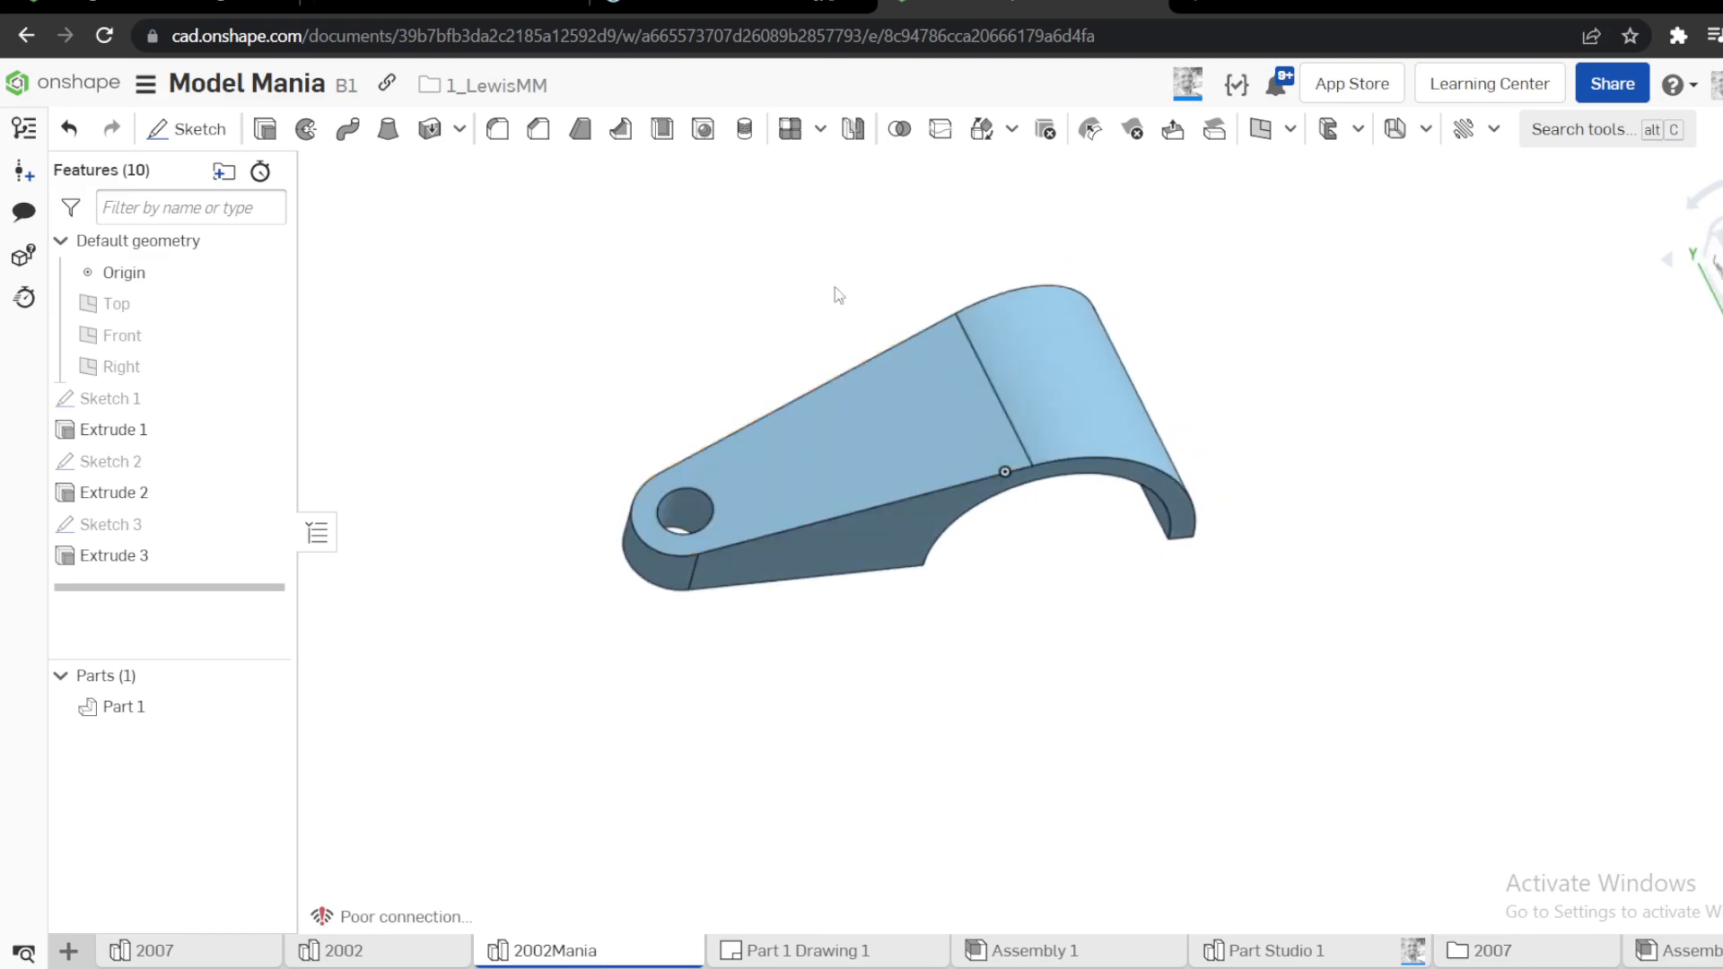
Try shelling the part with a 7 mm thickness, removing the arm's sloping upper face
{"action": "left_click", "coordinate": [661, 140]}
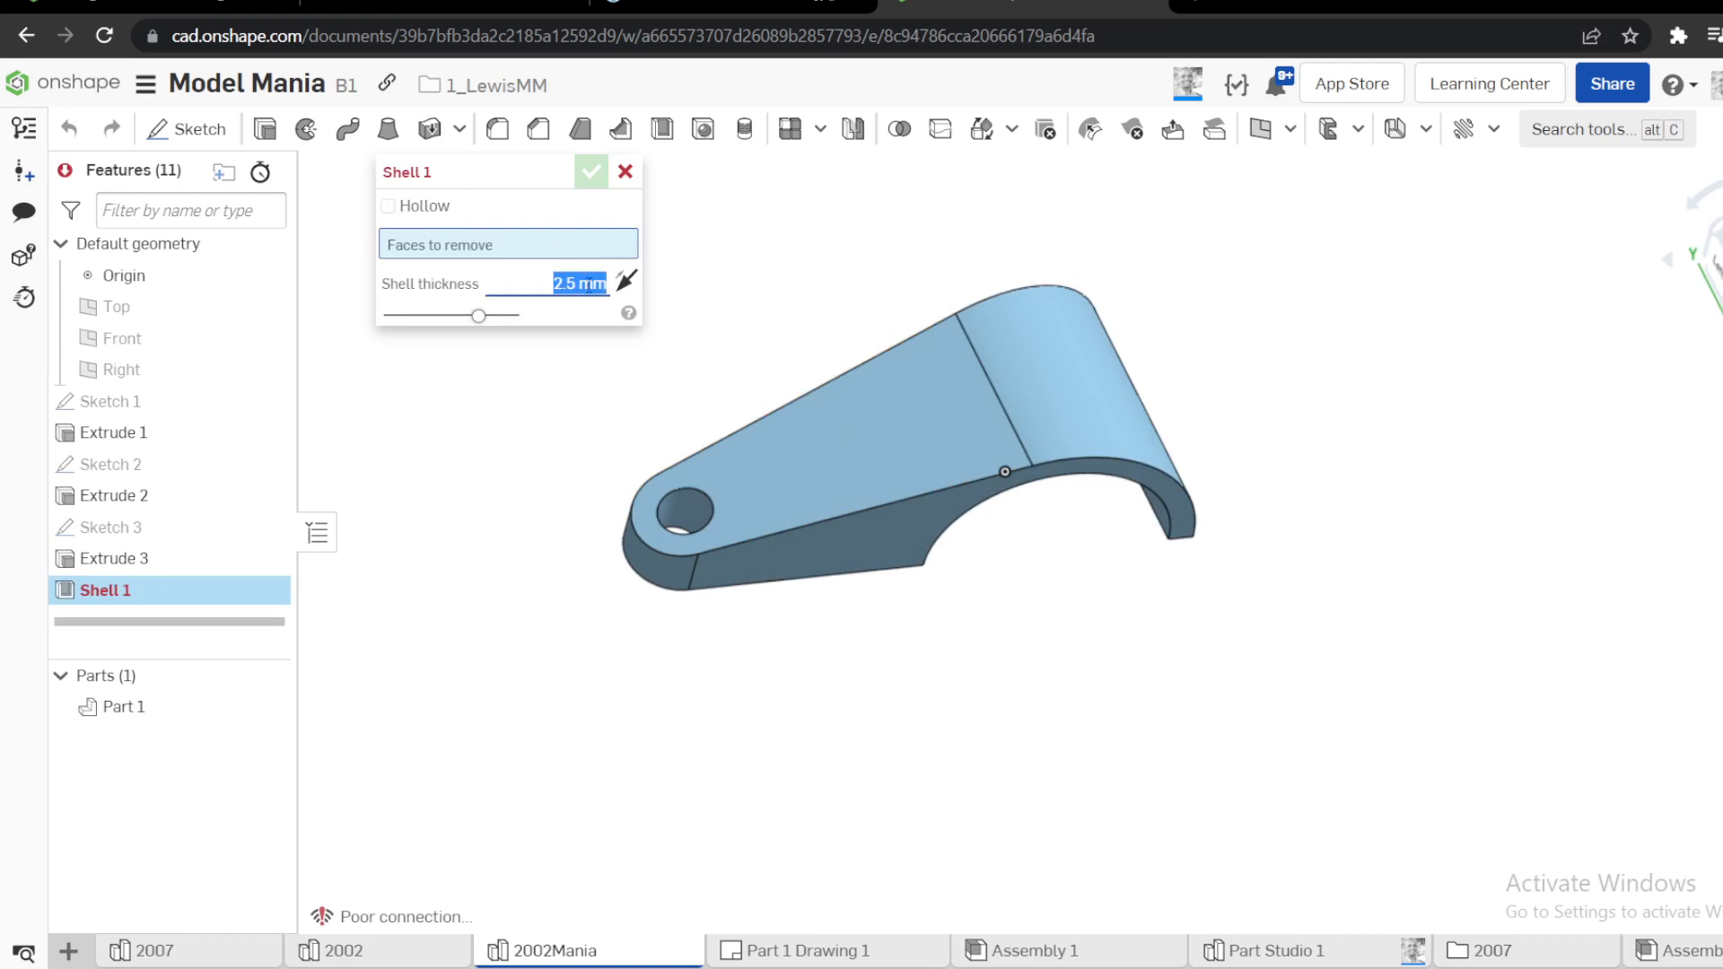
{"action": "type", "text": "7"}
{"action": "left_click", "coordinate": [844, 395]}
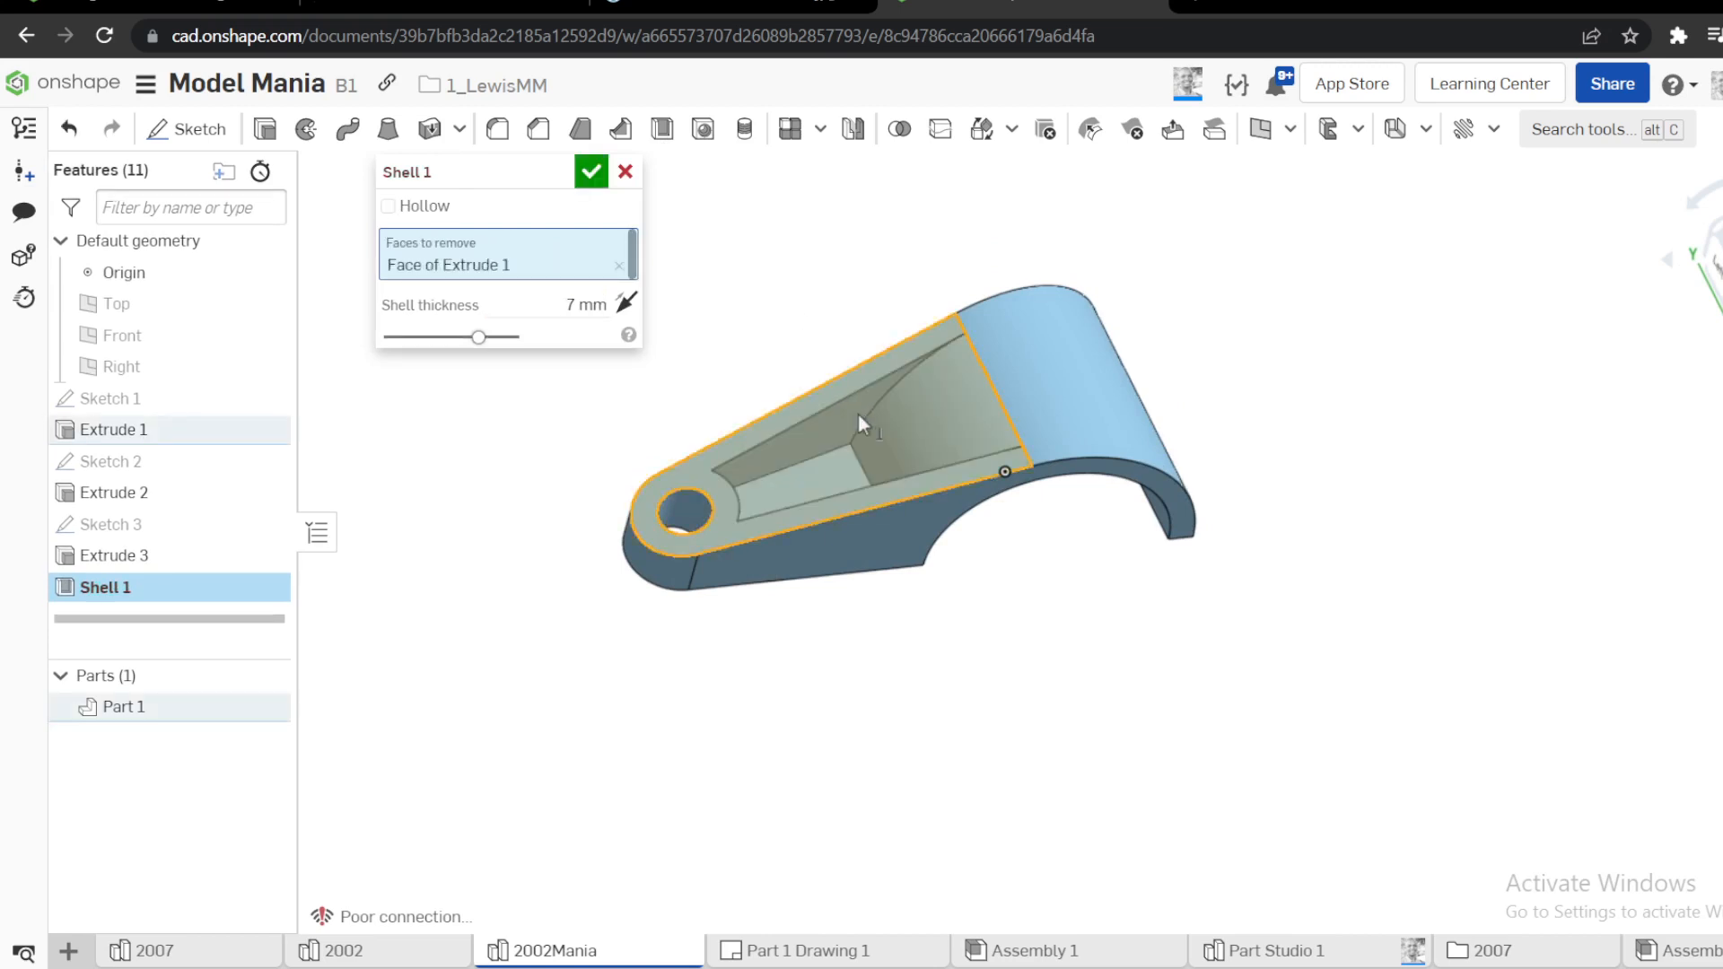
{"action": "left_click", "coordinate": [591, 170]}
{"action": "right_click_drag", "start_coordinate": [743, 335], "coordinate": [733, 269]}
Delete the shell feature from the part
{"action": "left_click", "coordinate": [105, 588]}
{"action": "right_click", "coordinate": [106, 592]}
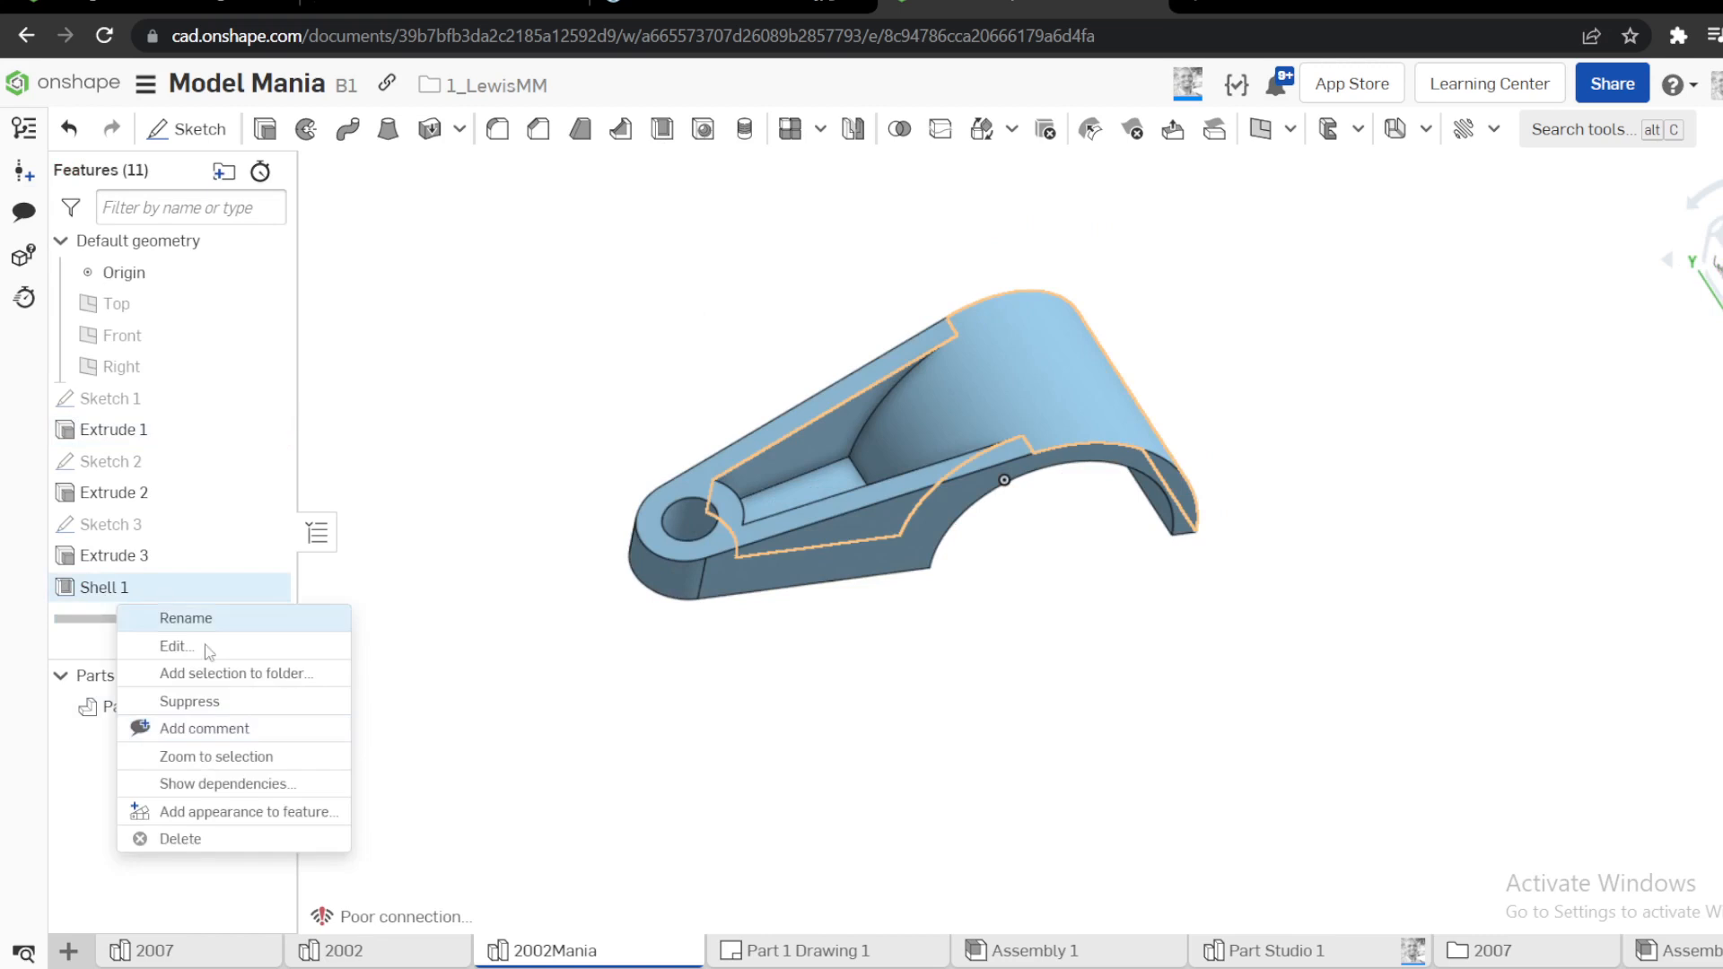
{"action": "left_click", "coordinate": [199, 844]}
{"action": "right_click_drag", "start_coordinate": [708, 655], "coordinate": [539, 558]}
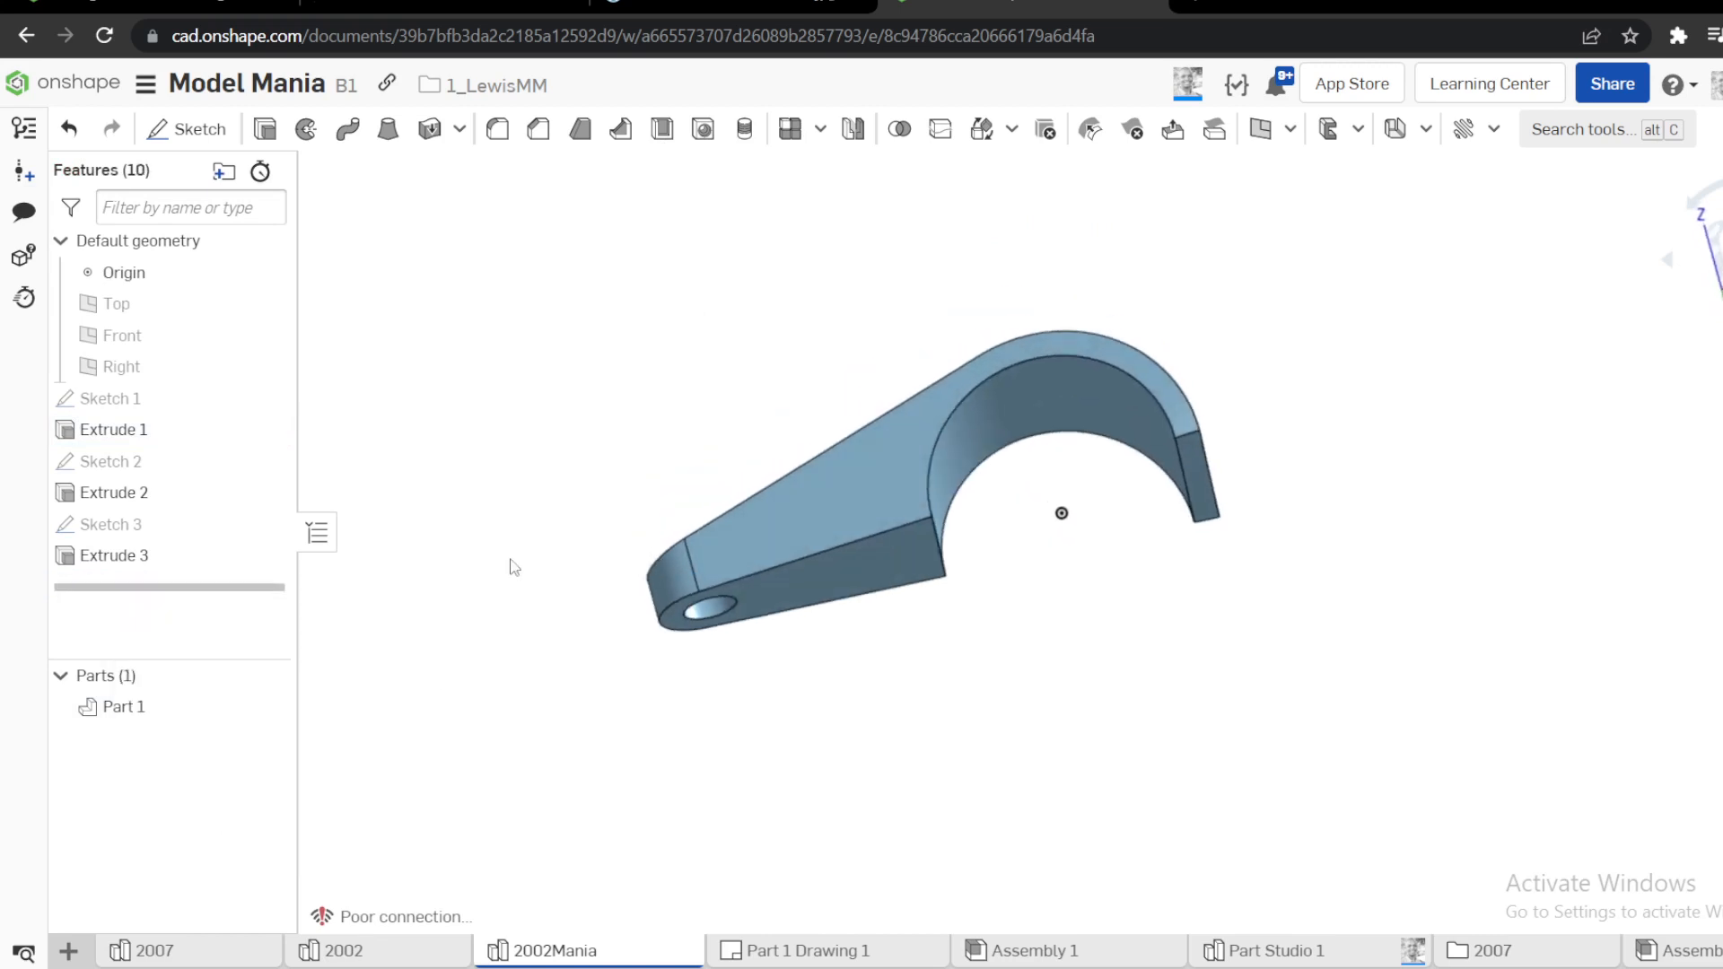
{"action": "key", "text": "shift+s"}
{"action": "left_click", "coordinate": [625, 172]}
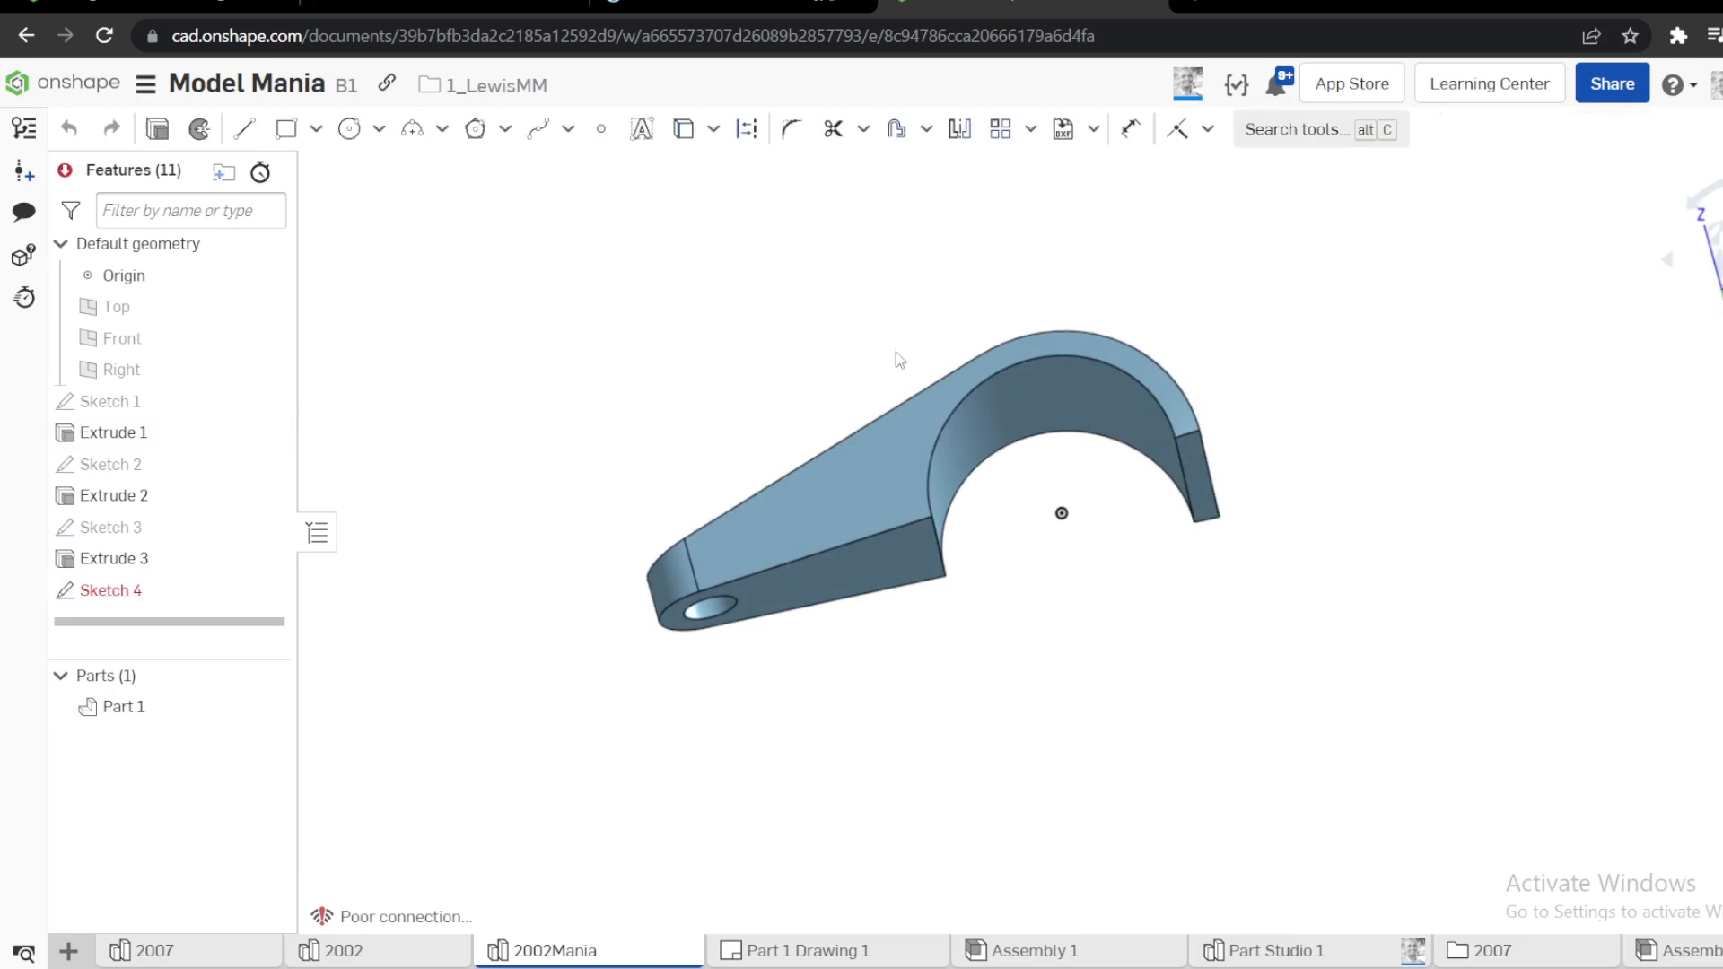
Create a 7 mm offset surface from the arm's flat underside and the inner cylindrical face, directed into the body
{"action": "right_click_drag", "start_coordinate": [896, 352], "coordinate": [831, 464]}
{"action": "key", "text": "s"}
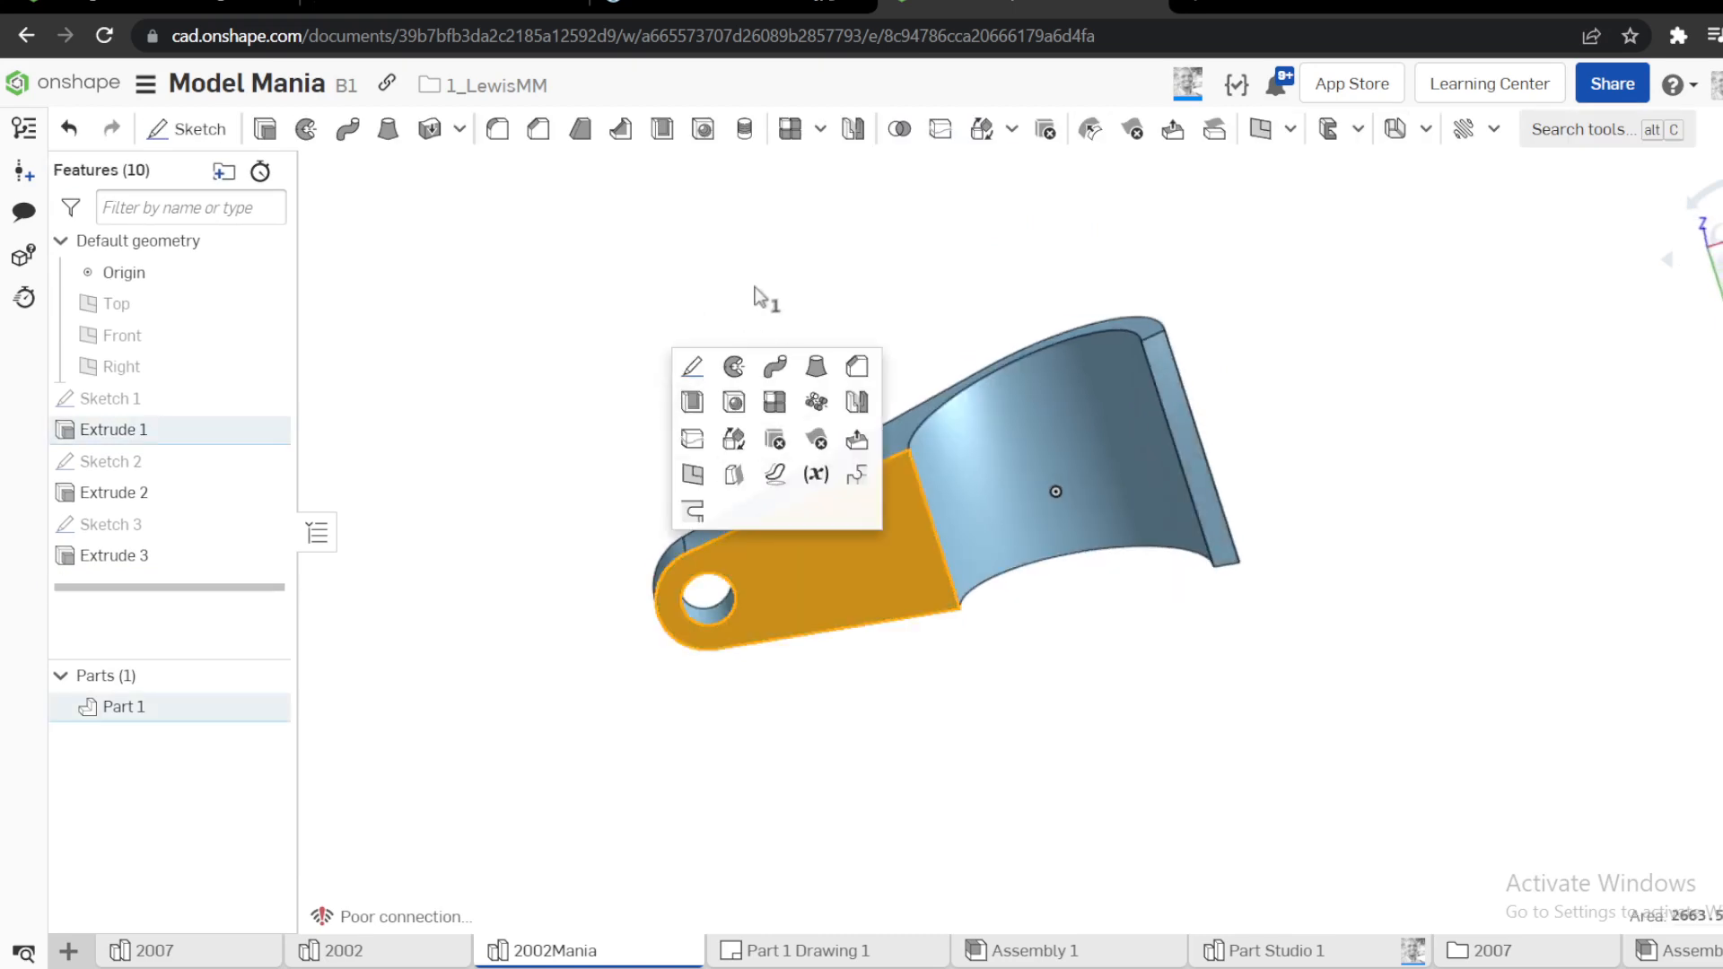
{"action": "key", "text": "s"}
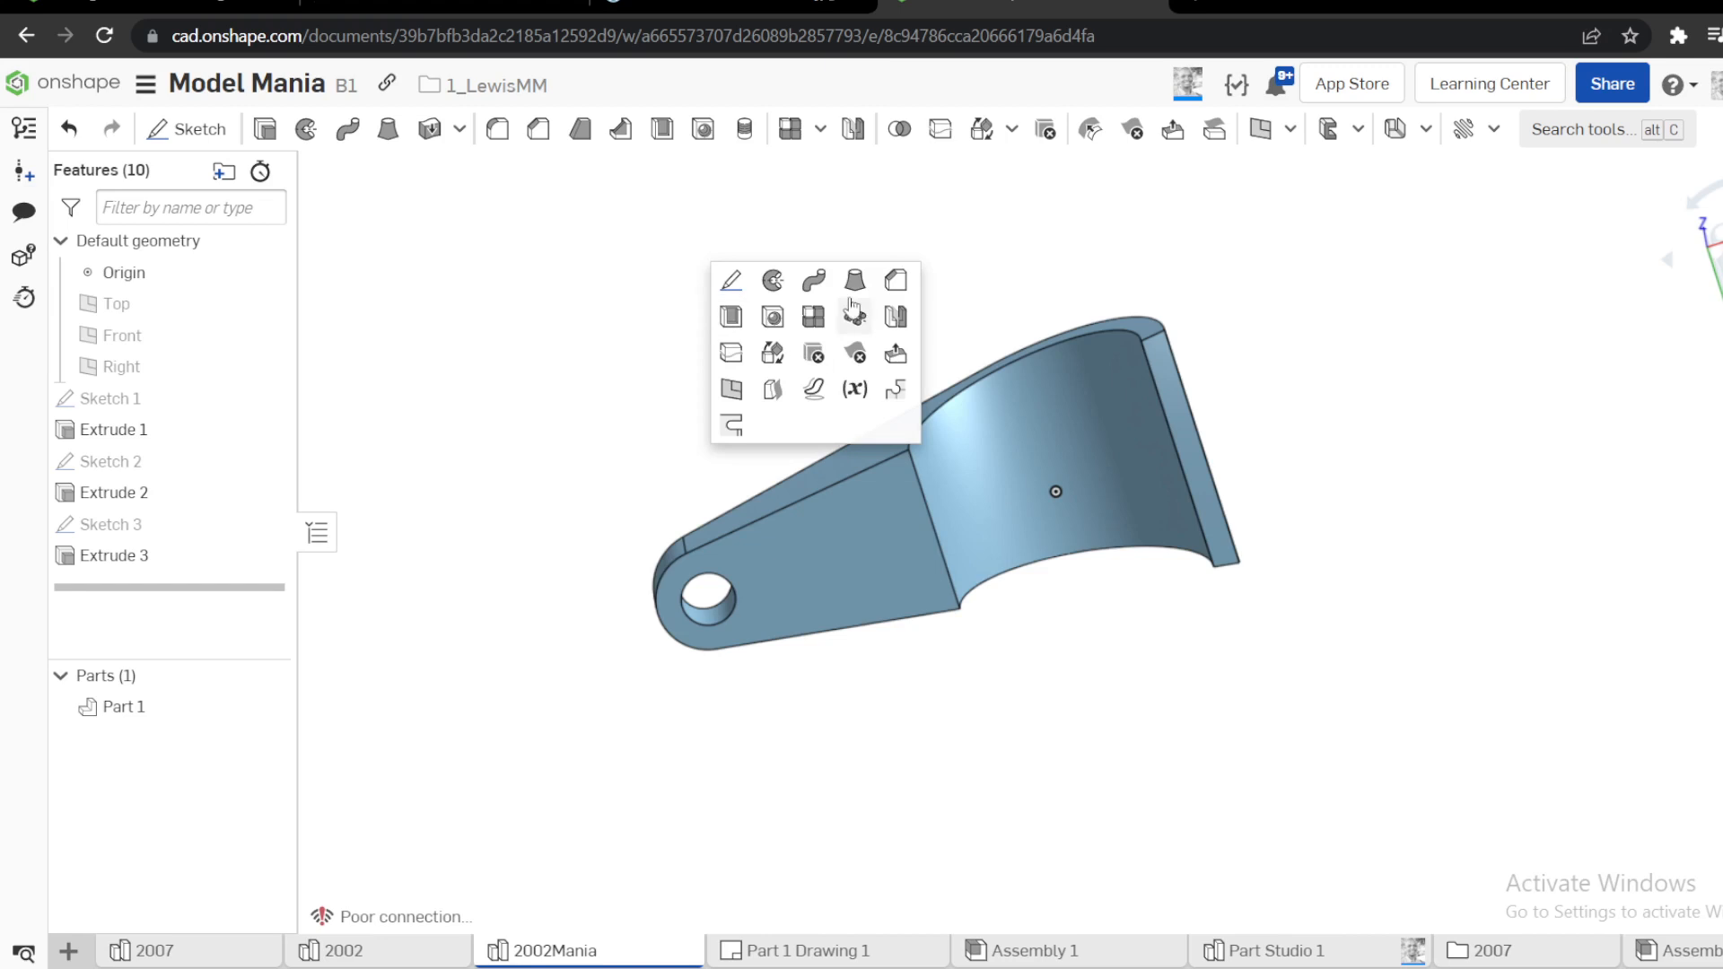
{"action": "left_click", "coordinate": [781, 402]}
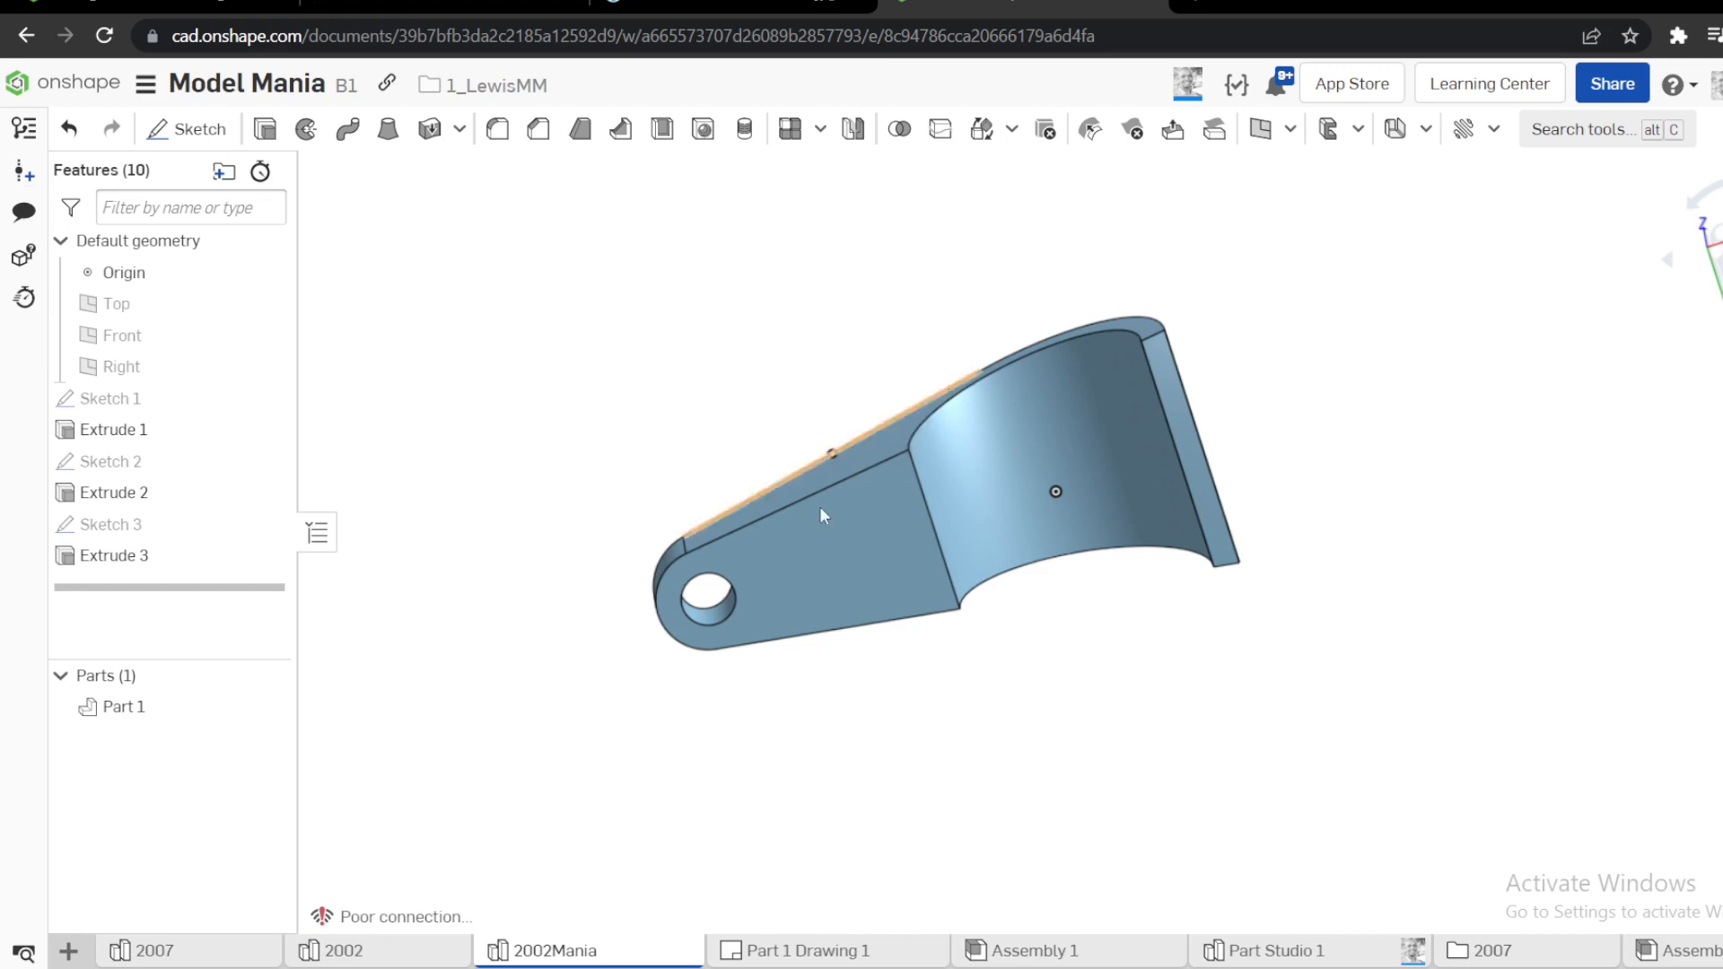
{"action": "left_click", "coordinate": [833, 553]}
{"action": "left_click", "coordinate": [962, 525]}
{"action": "right_click_drag", "start_coordinate": [781, 416], "coordinate": [658, 371]}
{"action": "left_click", "coordinate": [626, 299]}
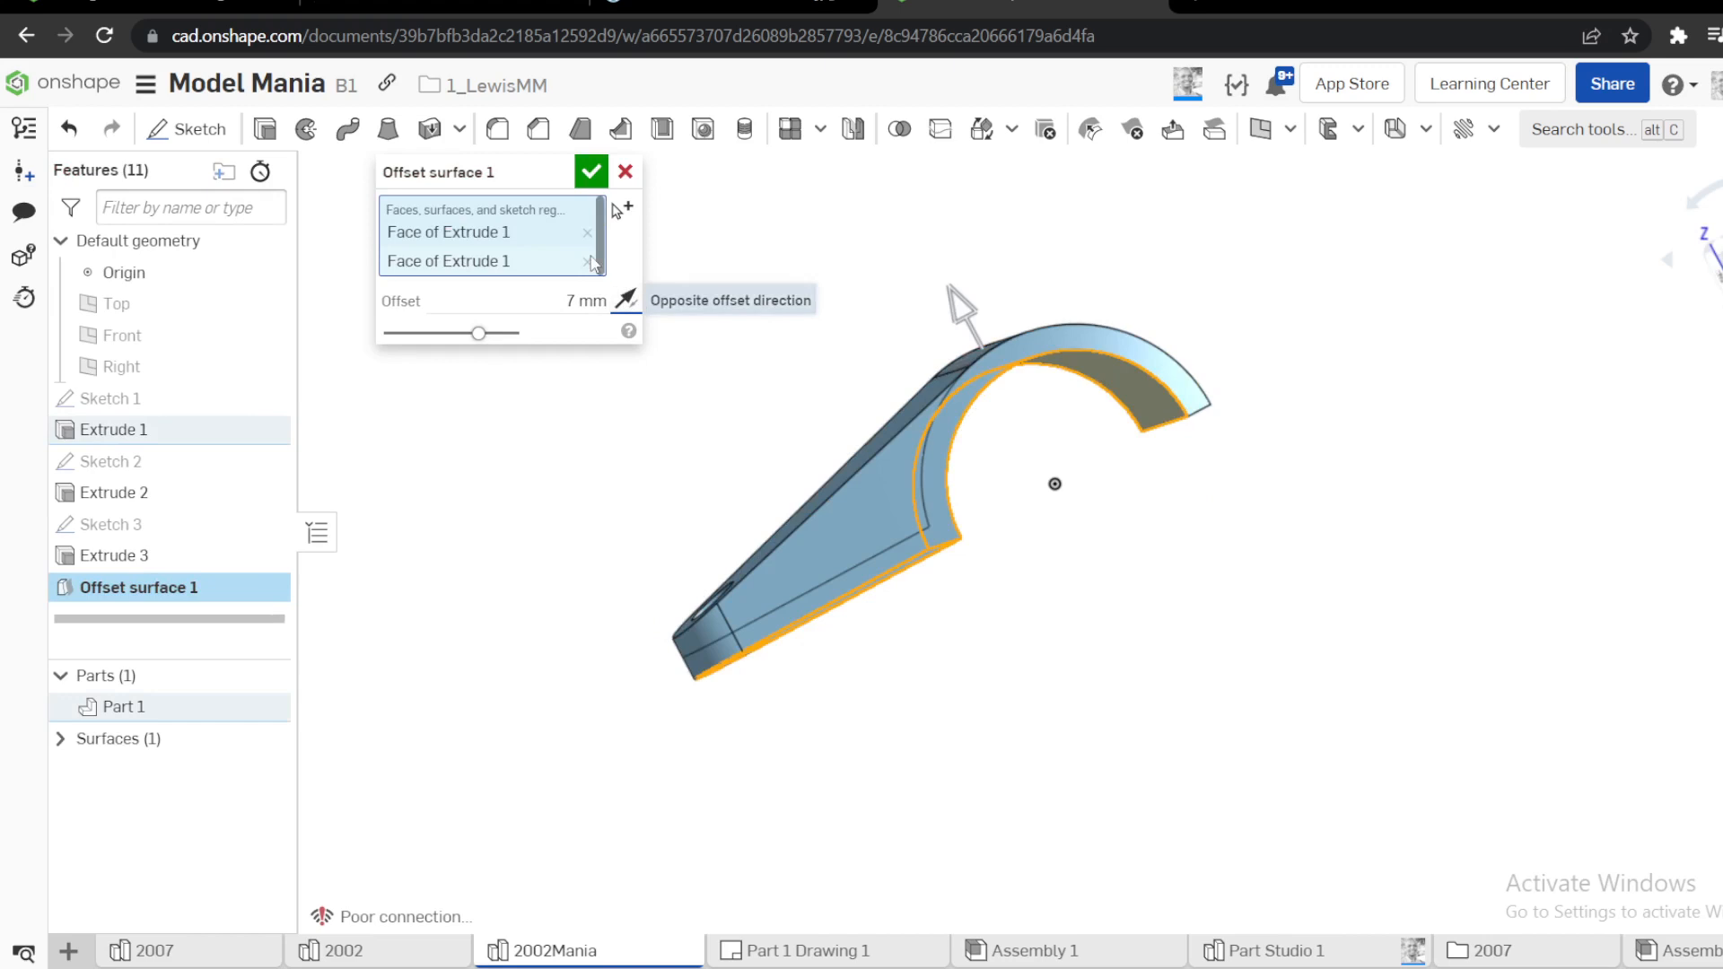
{"action": "left_click", "coordinate": [591, 172]}
Finish the 7 mm offset surface and hide the solid part
{"action": "right_click_drag", "start_coordinate": [554, 439], "coordinate": [550, 580]}
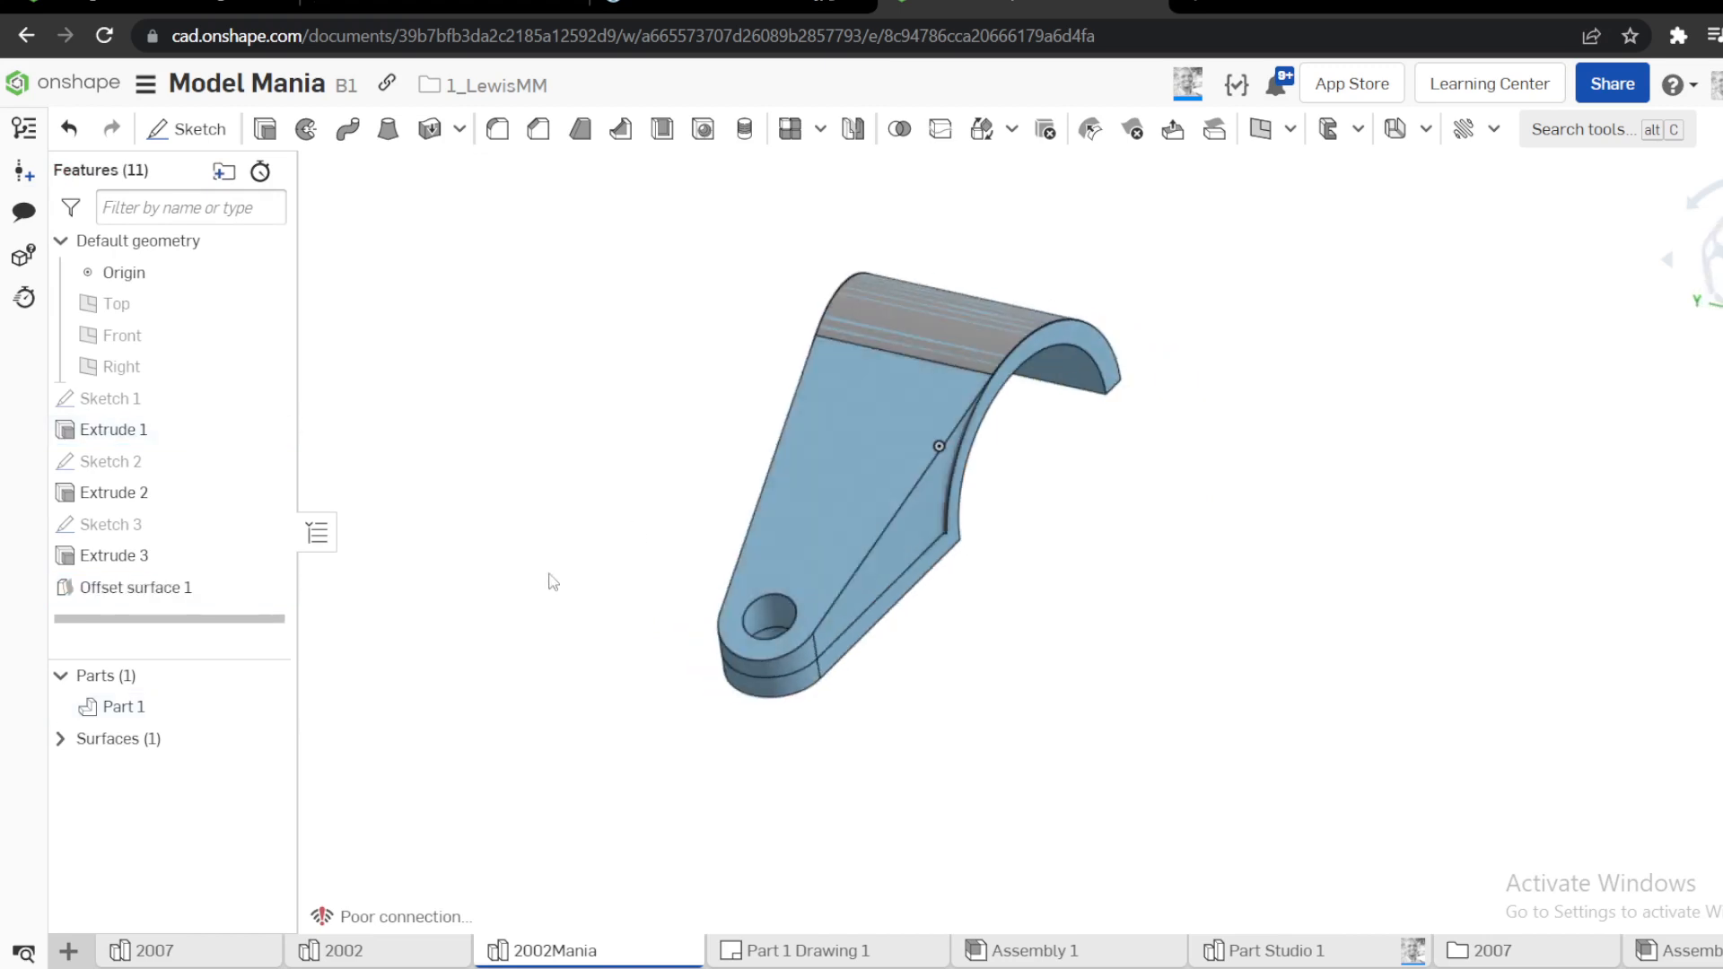
{"action": "left_click", "coordinate": [799, 504]}
{"action": "key", "text": "y"}
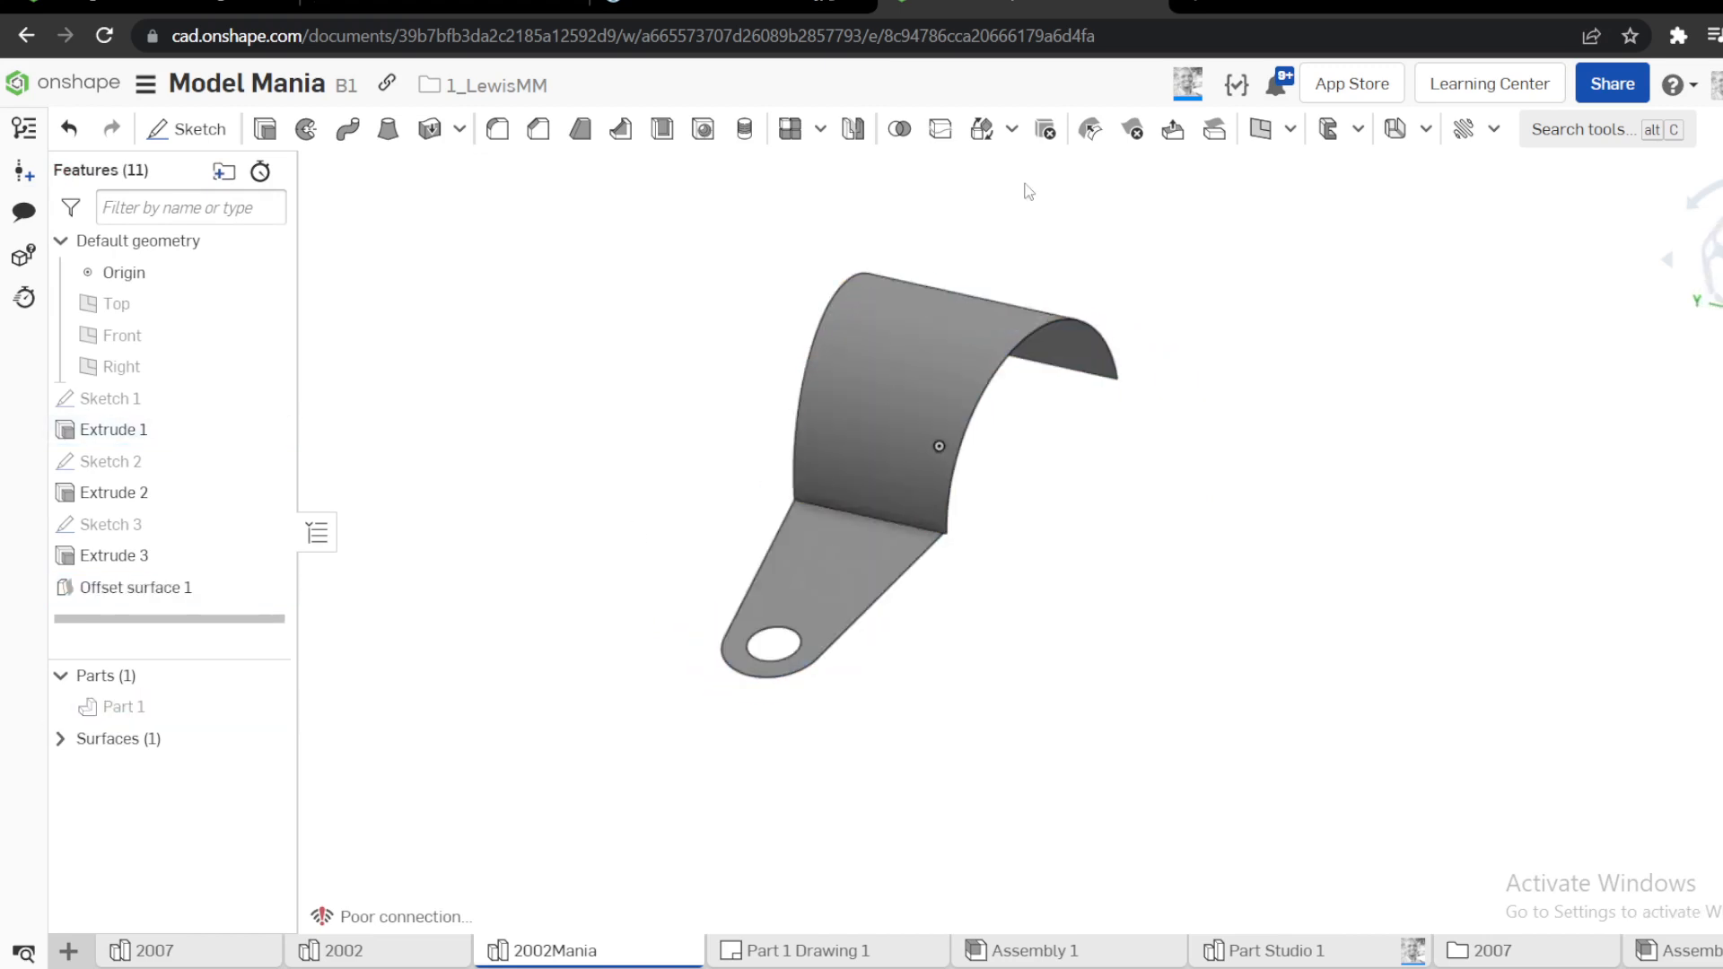
Extend the offset surface's outer side edges on the flat and curved portions by a blind 5 mm with Move boundary
{"action": "left_click", "coordinate": [1289, 131]}
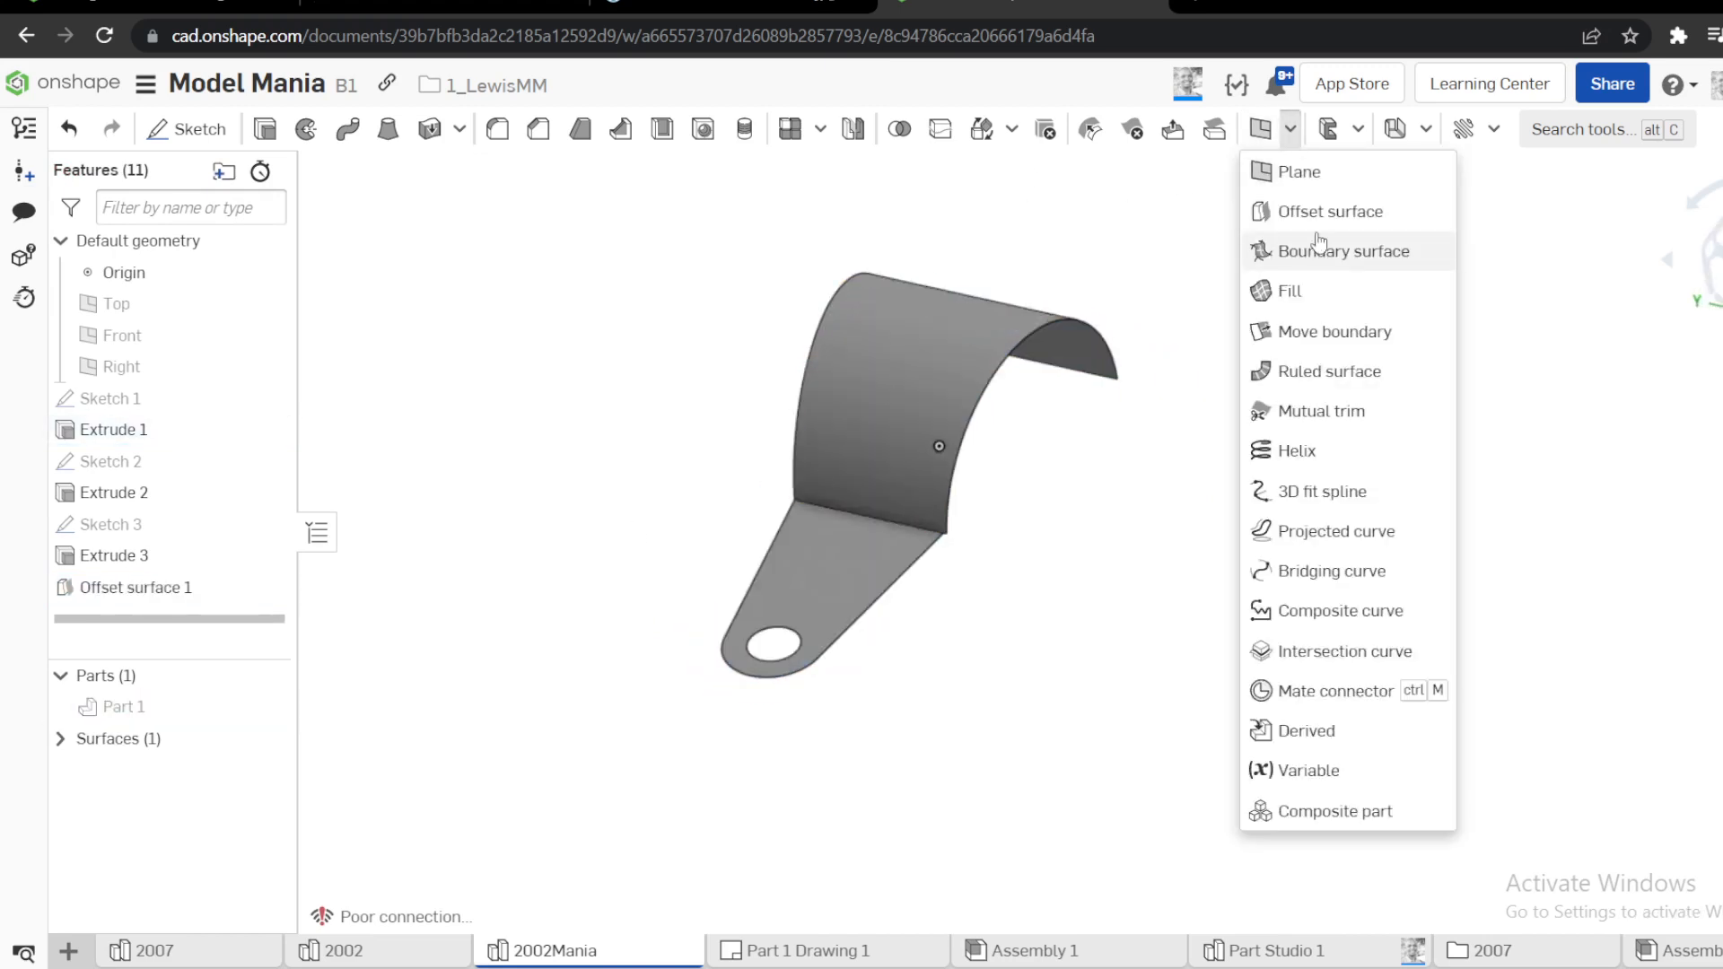
{"action": "left_click", "coordinate": [1283, 334]}
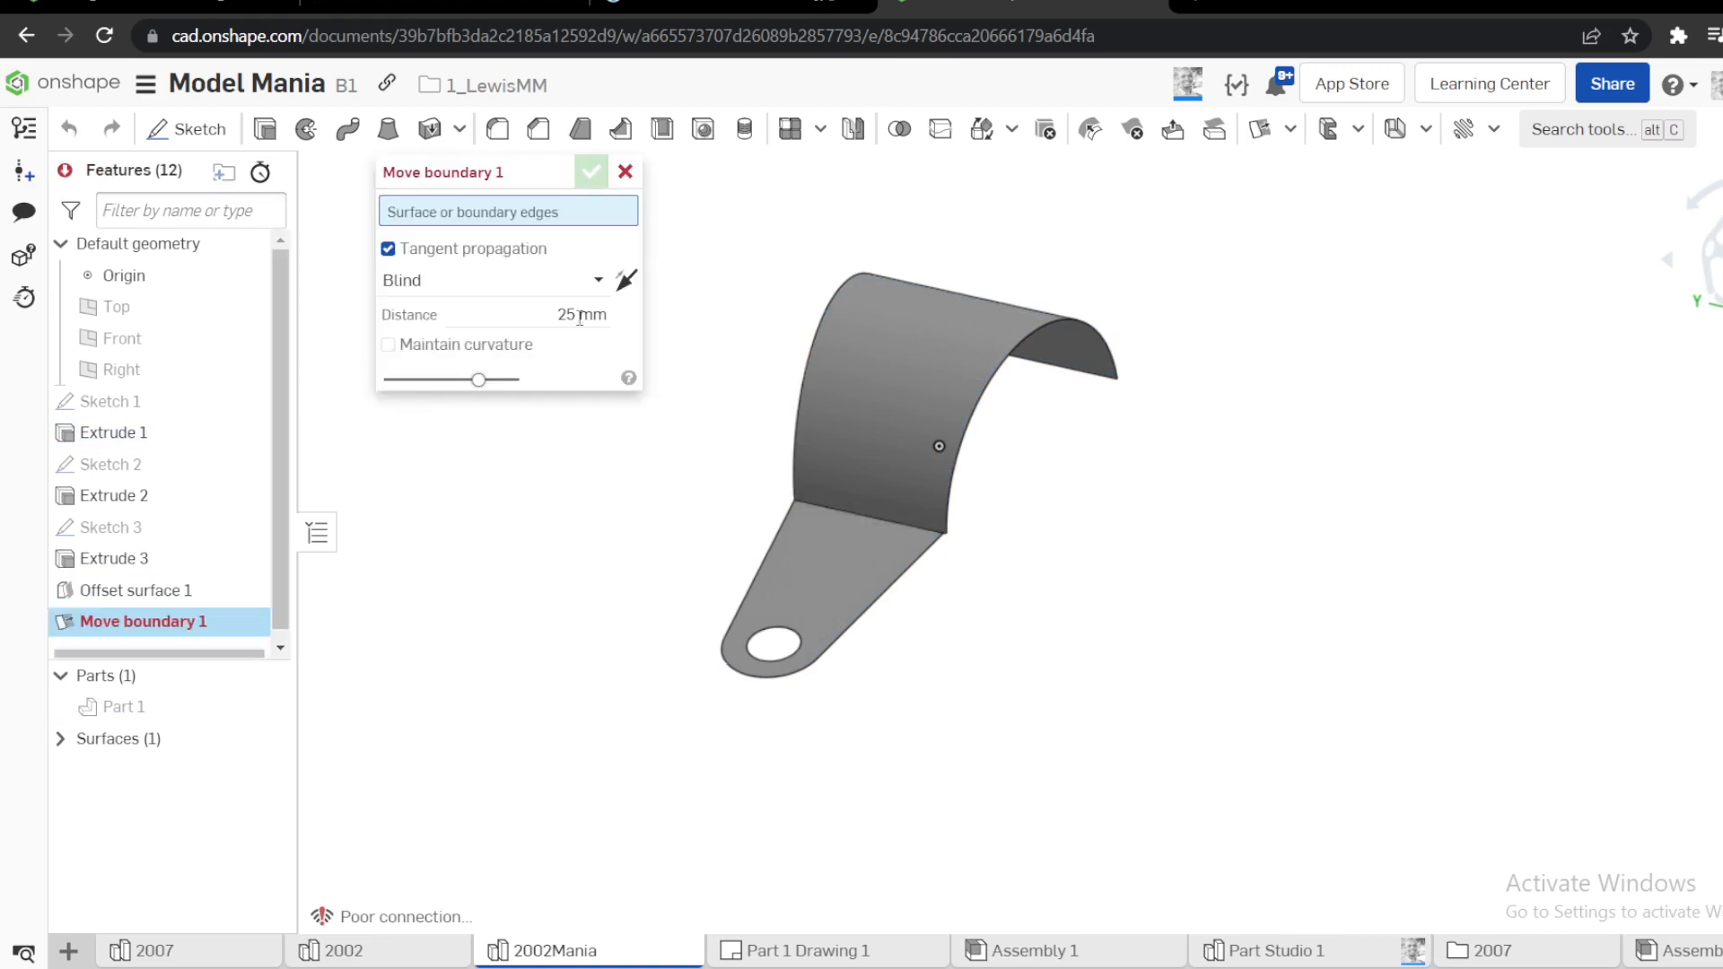
{"action": "key", "text": "Return"}
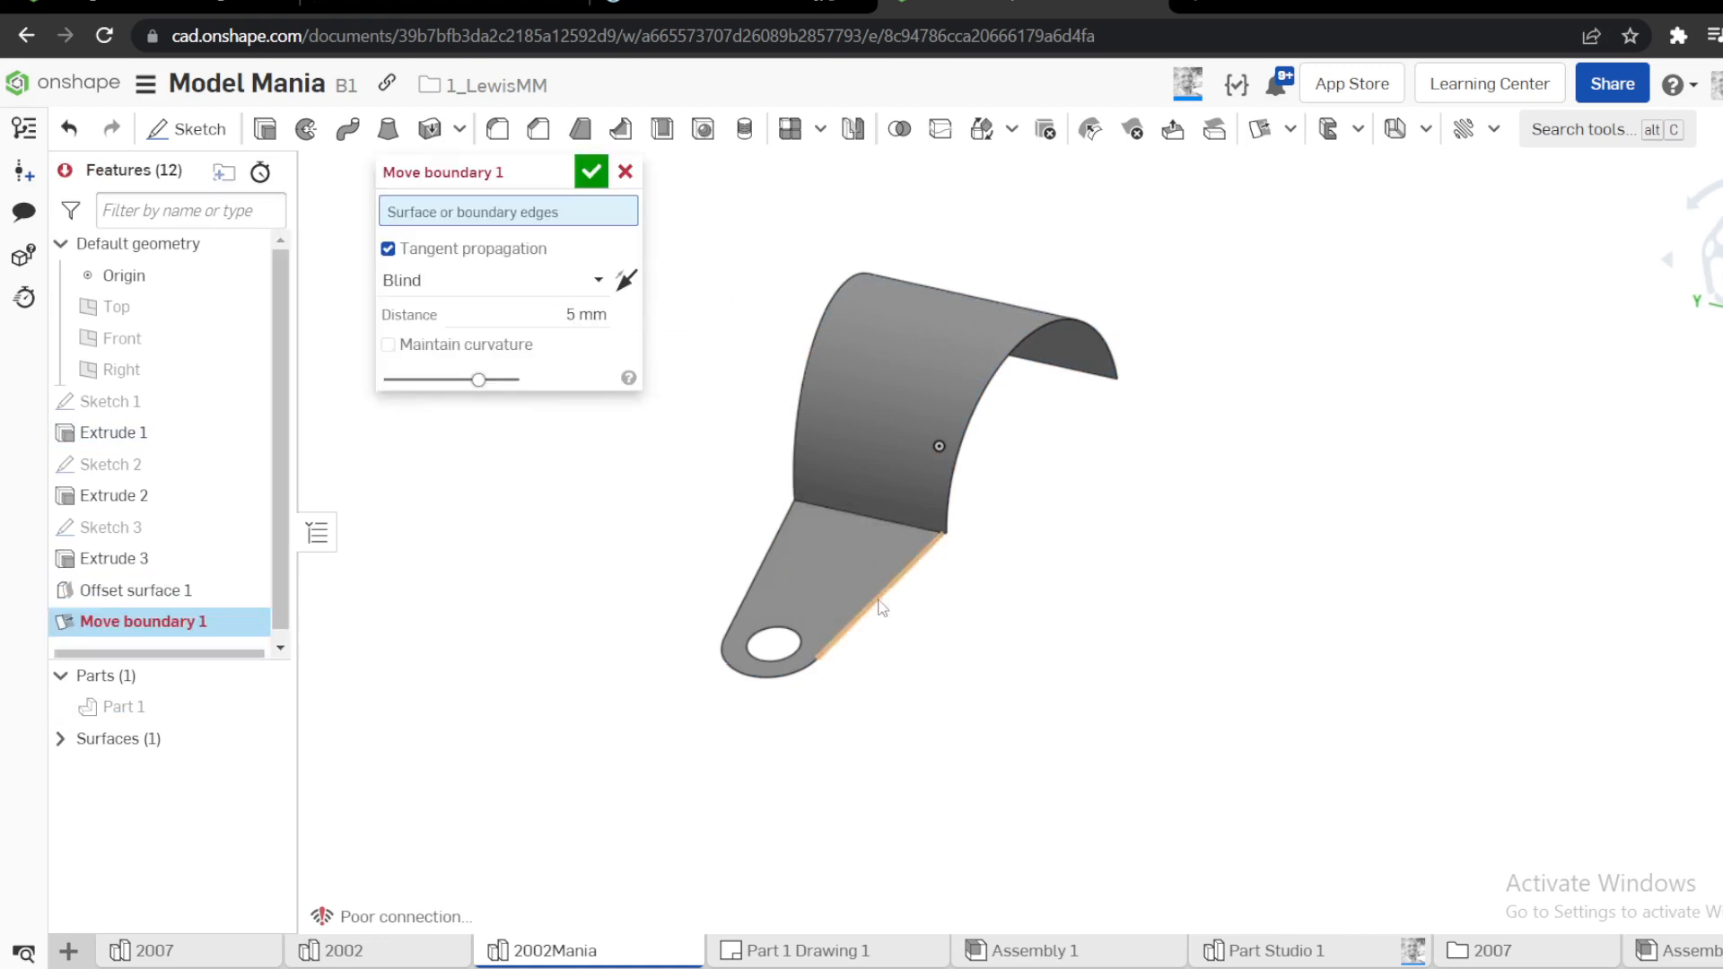
{"action": "left_click", "coordinate": [882, 607]}
{"action": "left_click", "coordinate": [800, 404]}
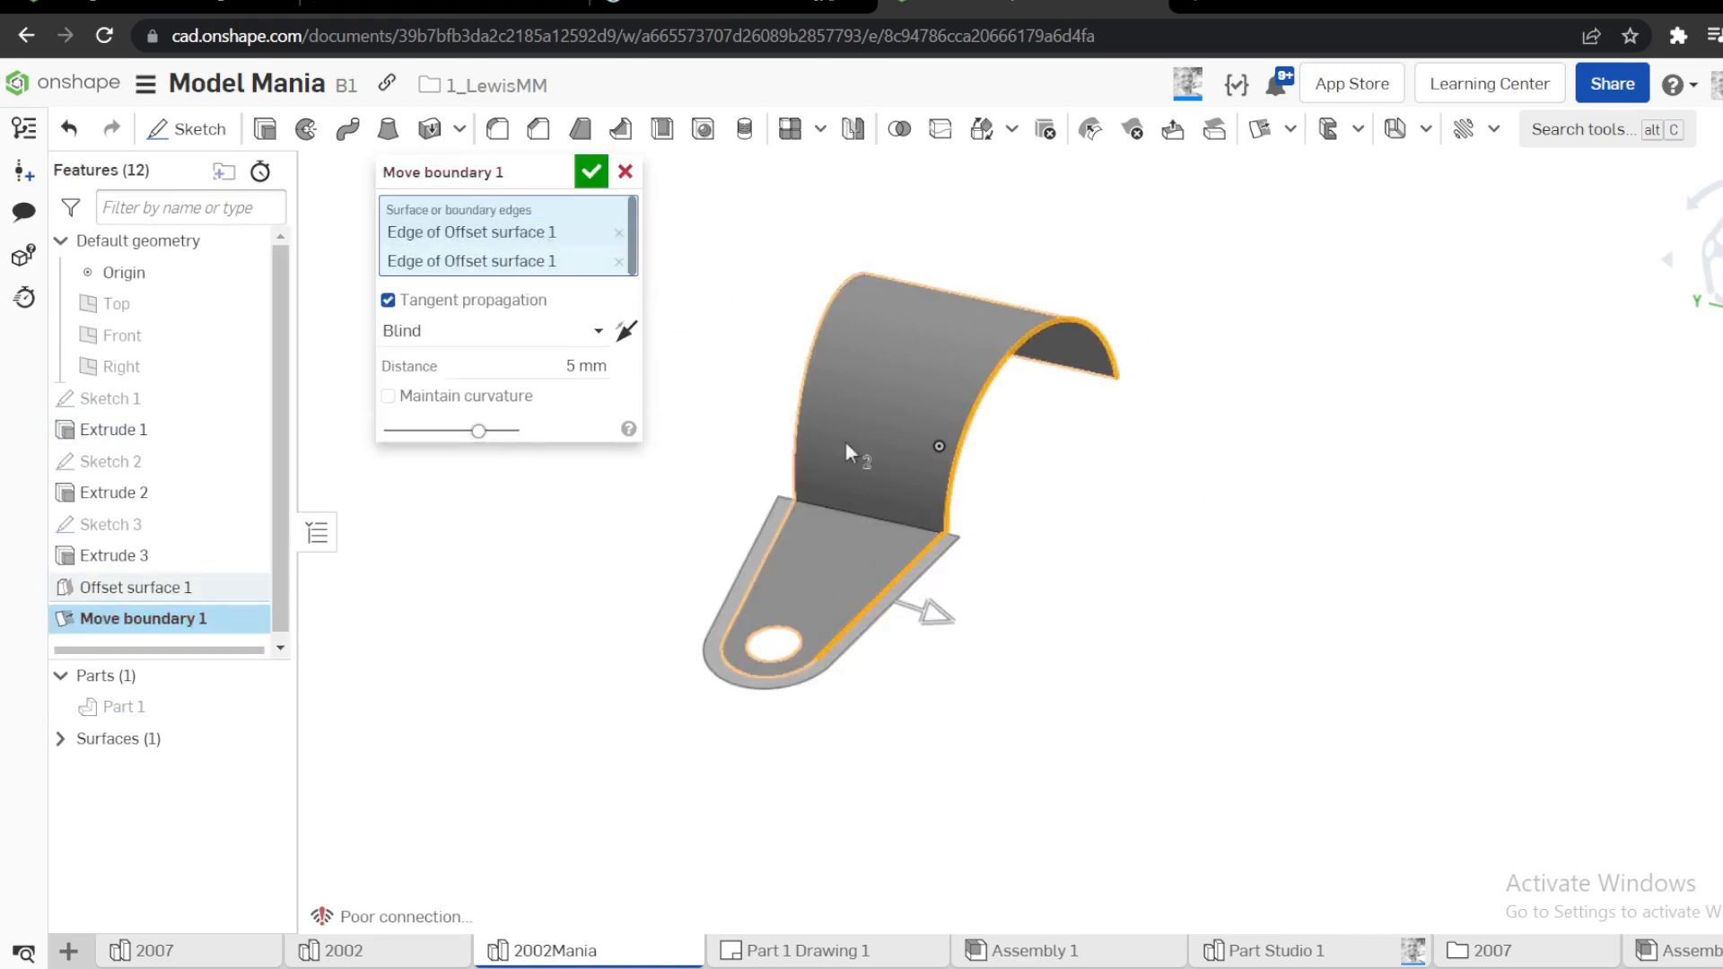
{"action": "left_click", "coordinate": [800, 400]}
{"action": "left_click", "coordinate": [838, 287]}
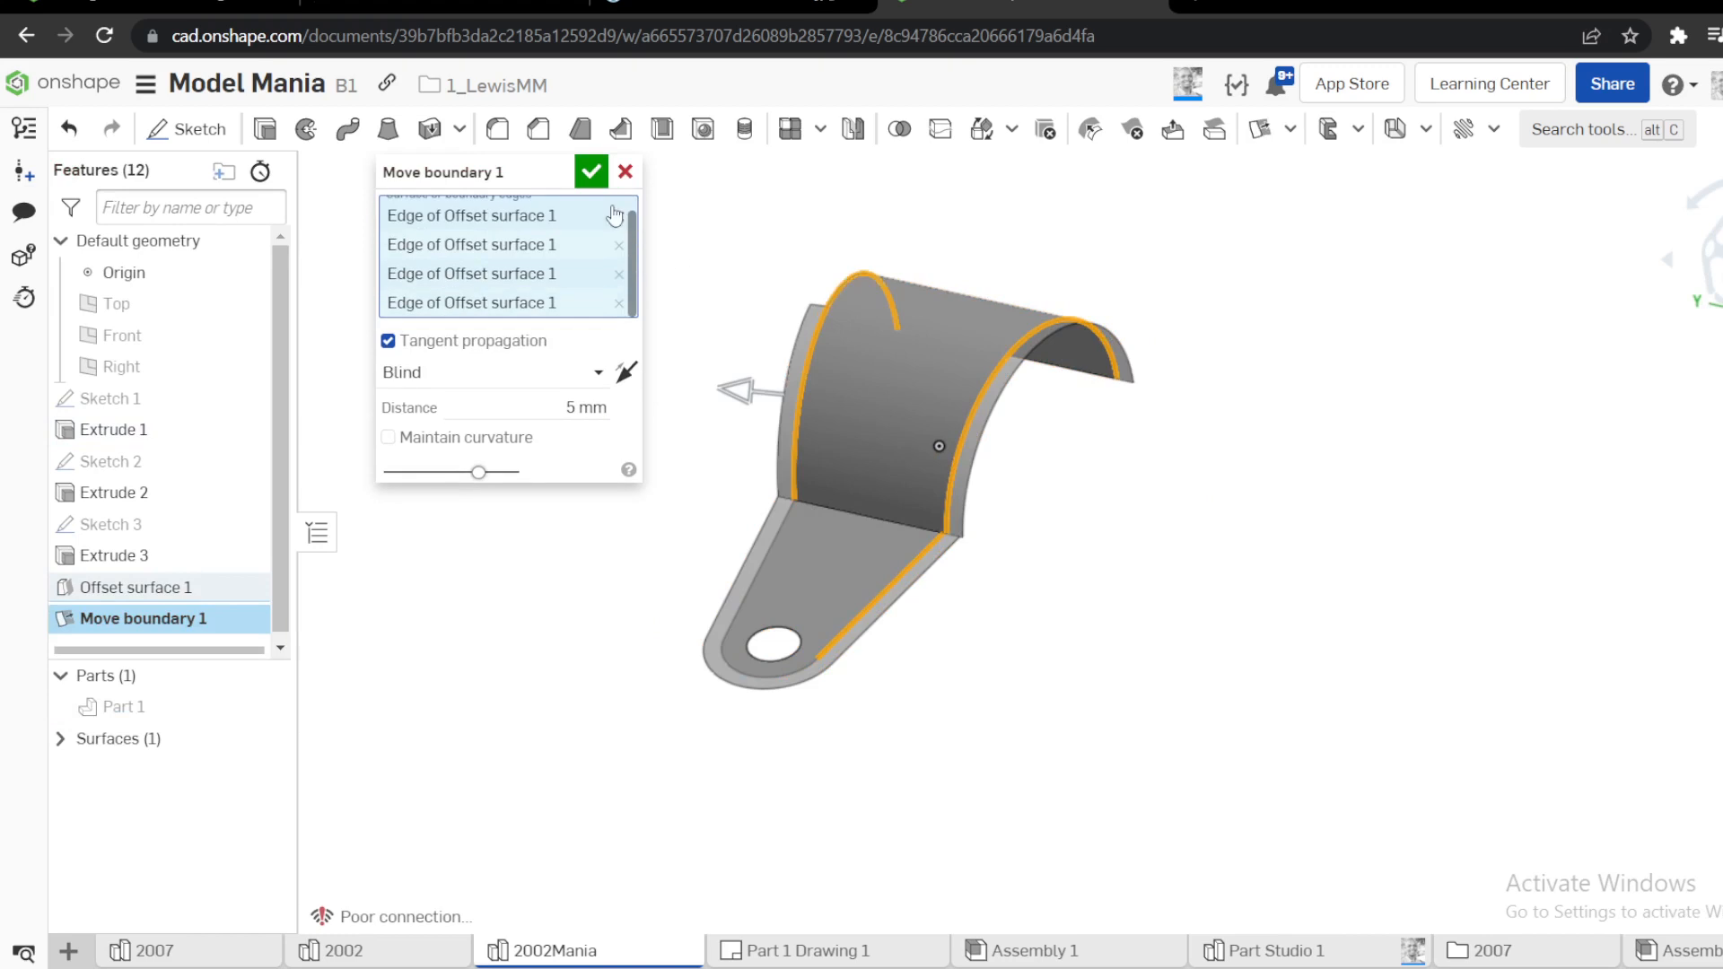
{"action": "left_click", "coordinate": [591, 173]}
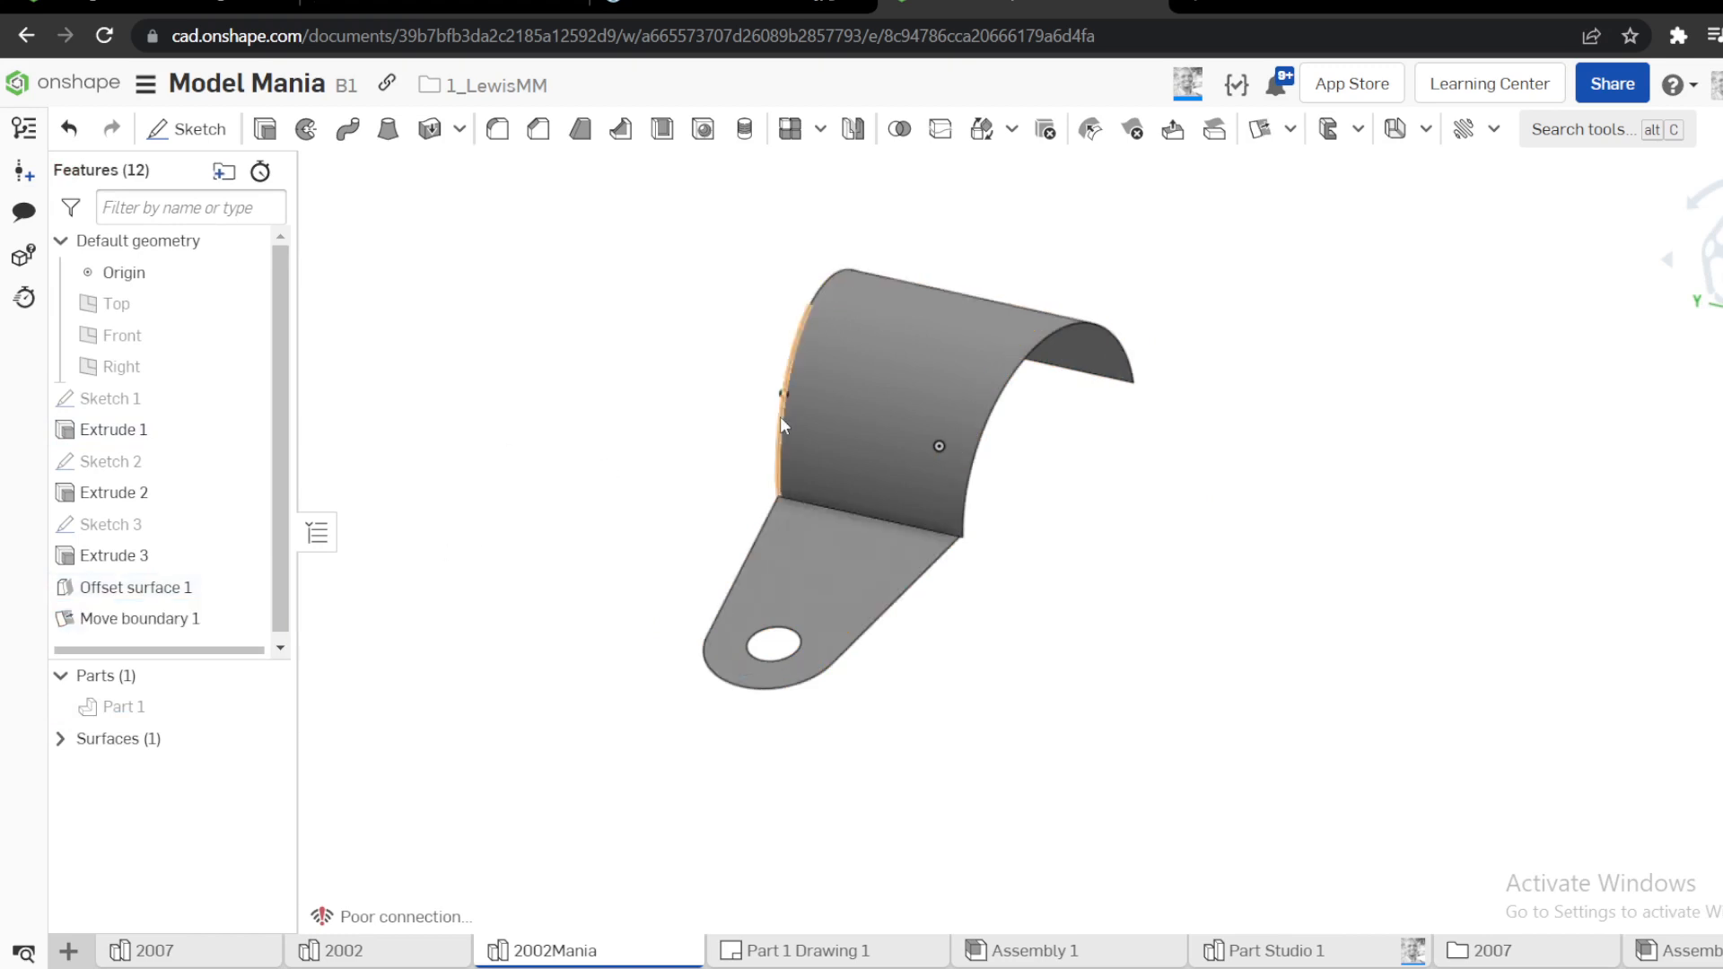
Show the solid part again and start a sketch on the Top plane, viewed normal to it
{"action": "right_click_drag", "start_coordinate": [1047, 493], "coordinate": [991, 524]}
{"action": "scroll", "coordinate": [835, 637], "scroll_direction": "up", "scroll_amount": 4}
{"action": "right_click_drag", "start_coordinate": [832, 635], "coordinate": [1038, 648]}
{"action": "scroll", "coordinate": [1112, 544], "scroll_direction": "down", "scroll_amount": 3}
{"action": "mouse_move", "coordinate": [1140, 413]}
{"action": "right_mouse_down"}
{"action": "mouse_move", "coordinate": [1168, 411]}
{"action": "mouse_move", "coordinate": [1014, 413]}
{"action": "mouse_move", "coordinate": [1166, 424]}
{"action": "right_mouse_up"}
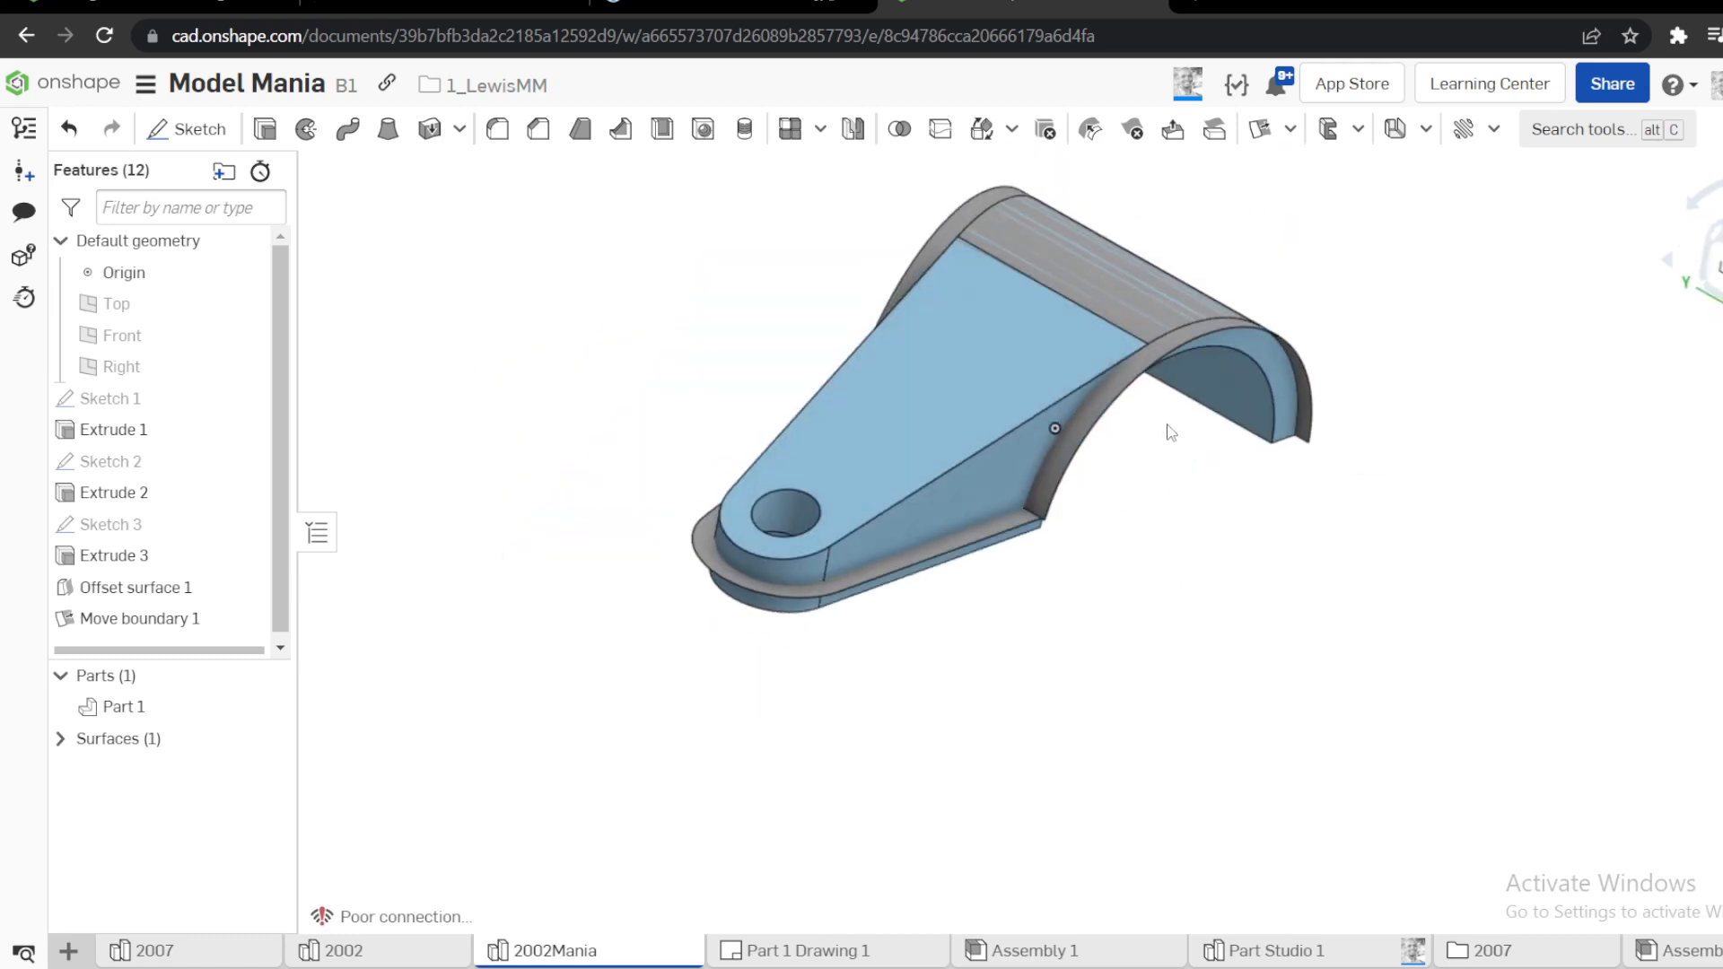
{"action": "left_click", "coordinate": [148, 301]}
{"action": "key", "text": "s"}
{"action": "left_click", "coordinate": [180, 281]}
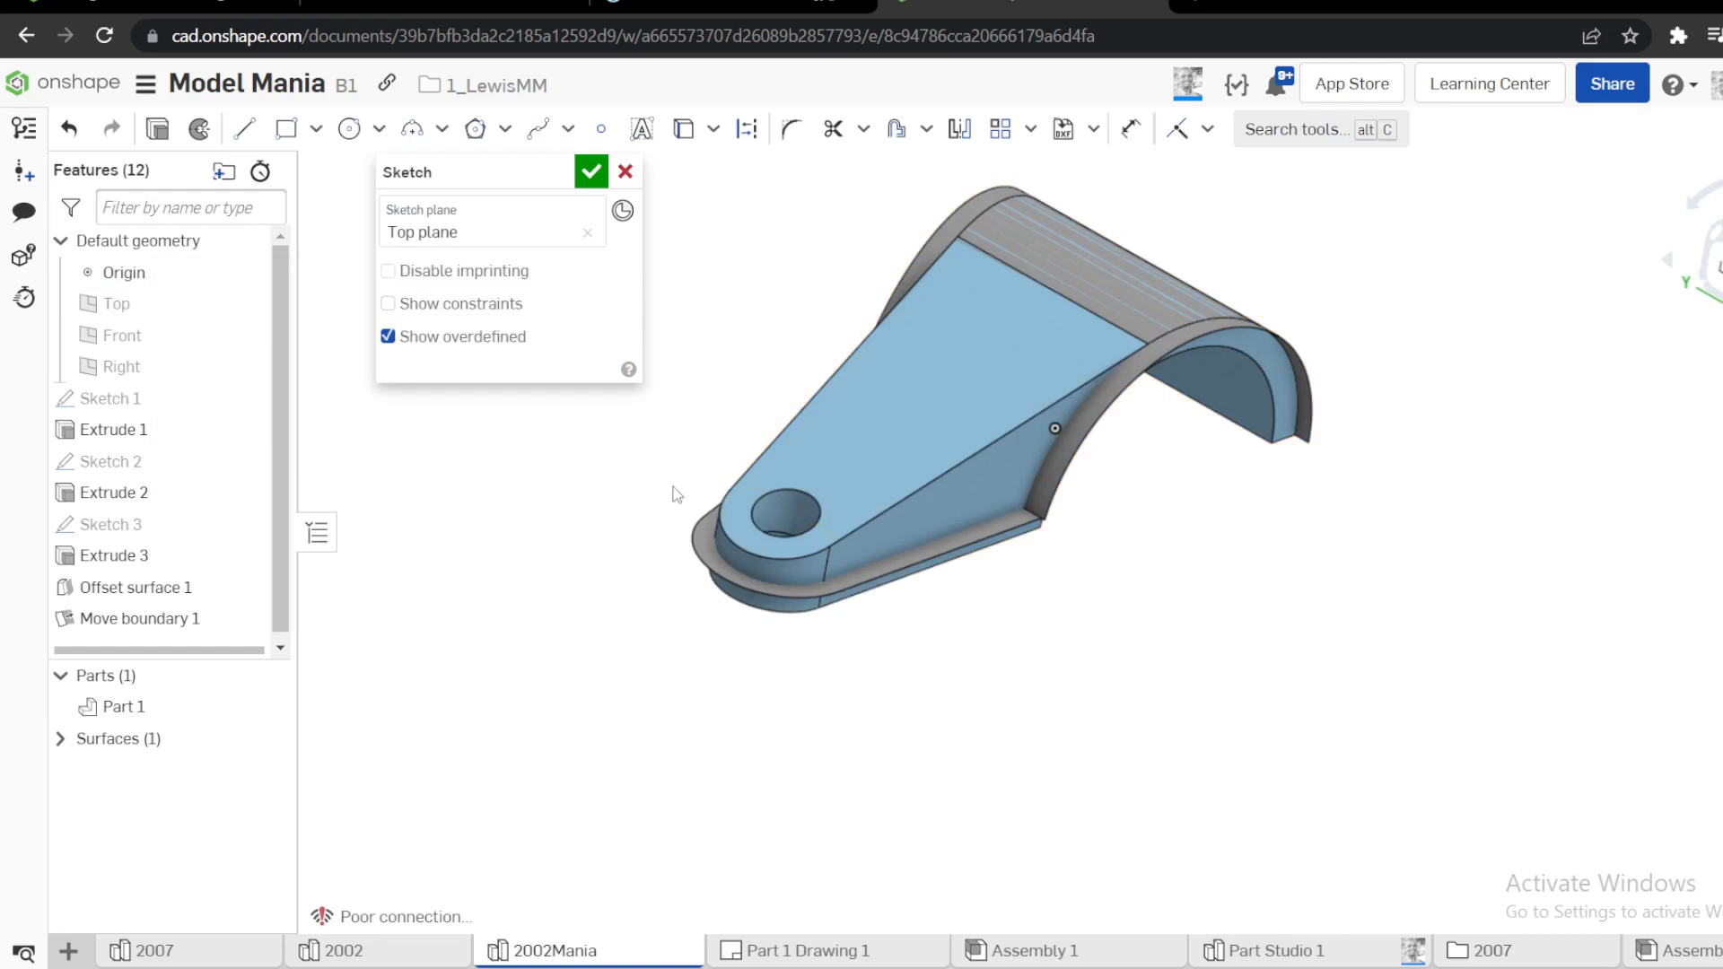
{"action": "key", "text": "n"}
{"action": "mouse_move", "coordinate": [934, 527]}
{"action": "right_mouse_down"}
{"action": "mouse_move", "coordinate": [1088, 524]}
{"action": "mouse_move", "coordinate": [1026, 649]}
{"action": "right_mouse_up"}
{"action": "key", "text": "n"}
{"action": "scroll", "coordinate": [989, 565], "scroll_direction": "up", "scroll_amount": 3}
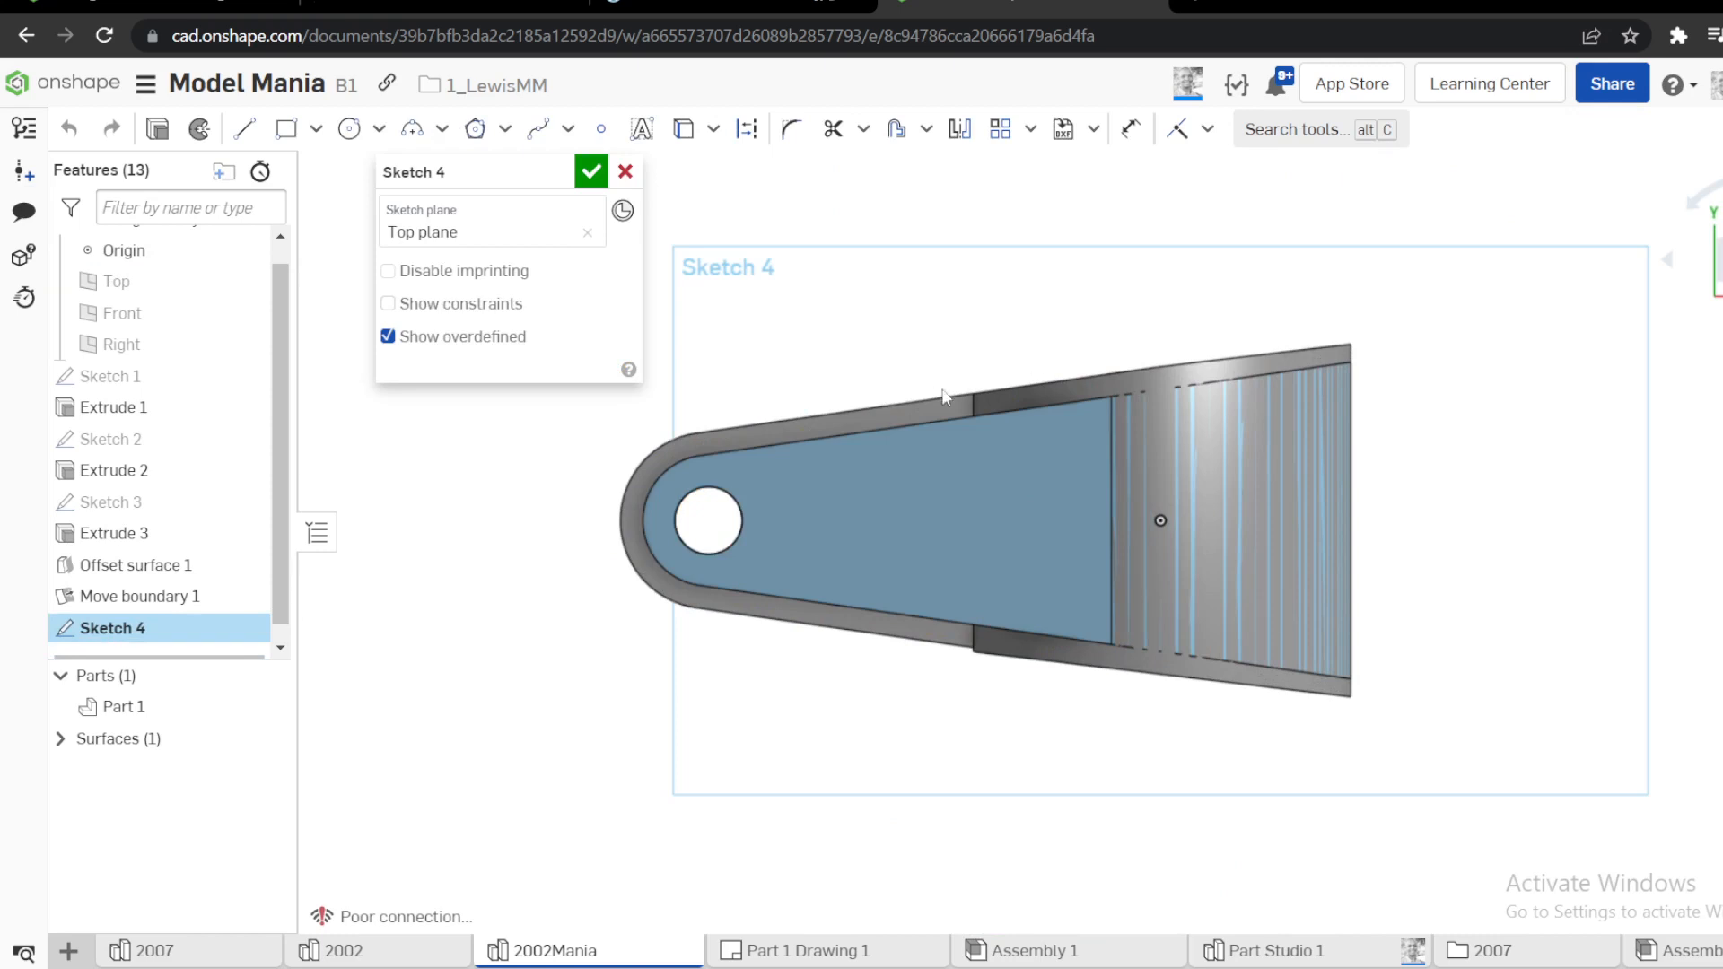
{"action": "scroll", "coordinate": [924, 486], "scroll_direction": "up", "scroll_amount": 2}
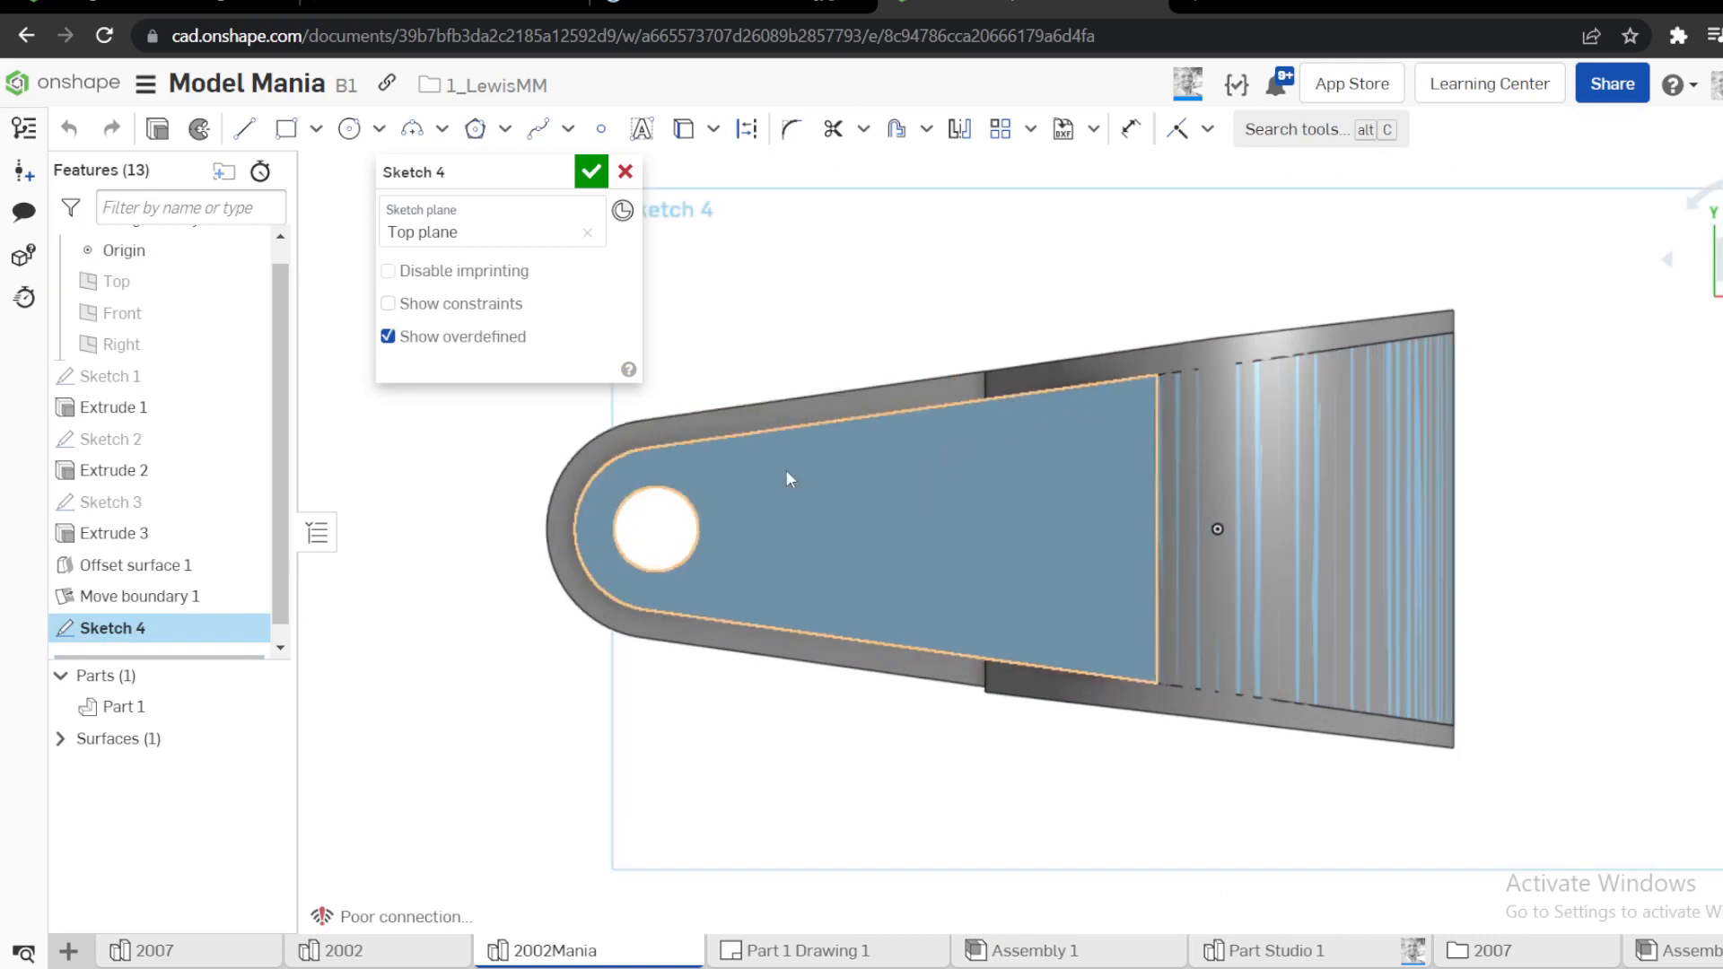
Offset the sloping face's two long side edges inward, 5 mm for the upper one and 7 mm for the lower one
{"action": "key", "text": "o"}
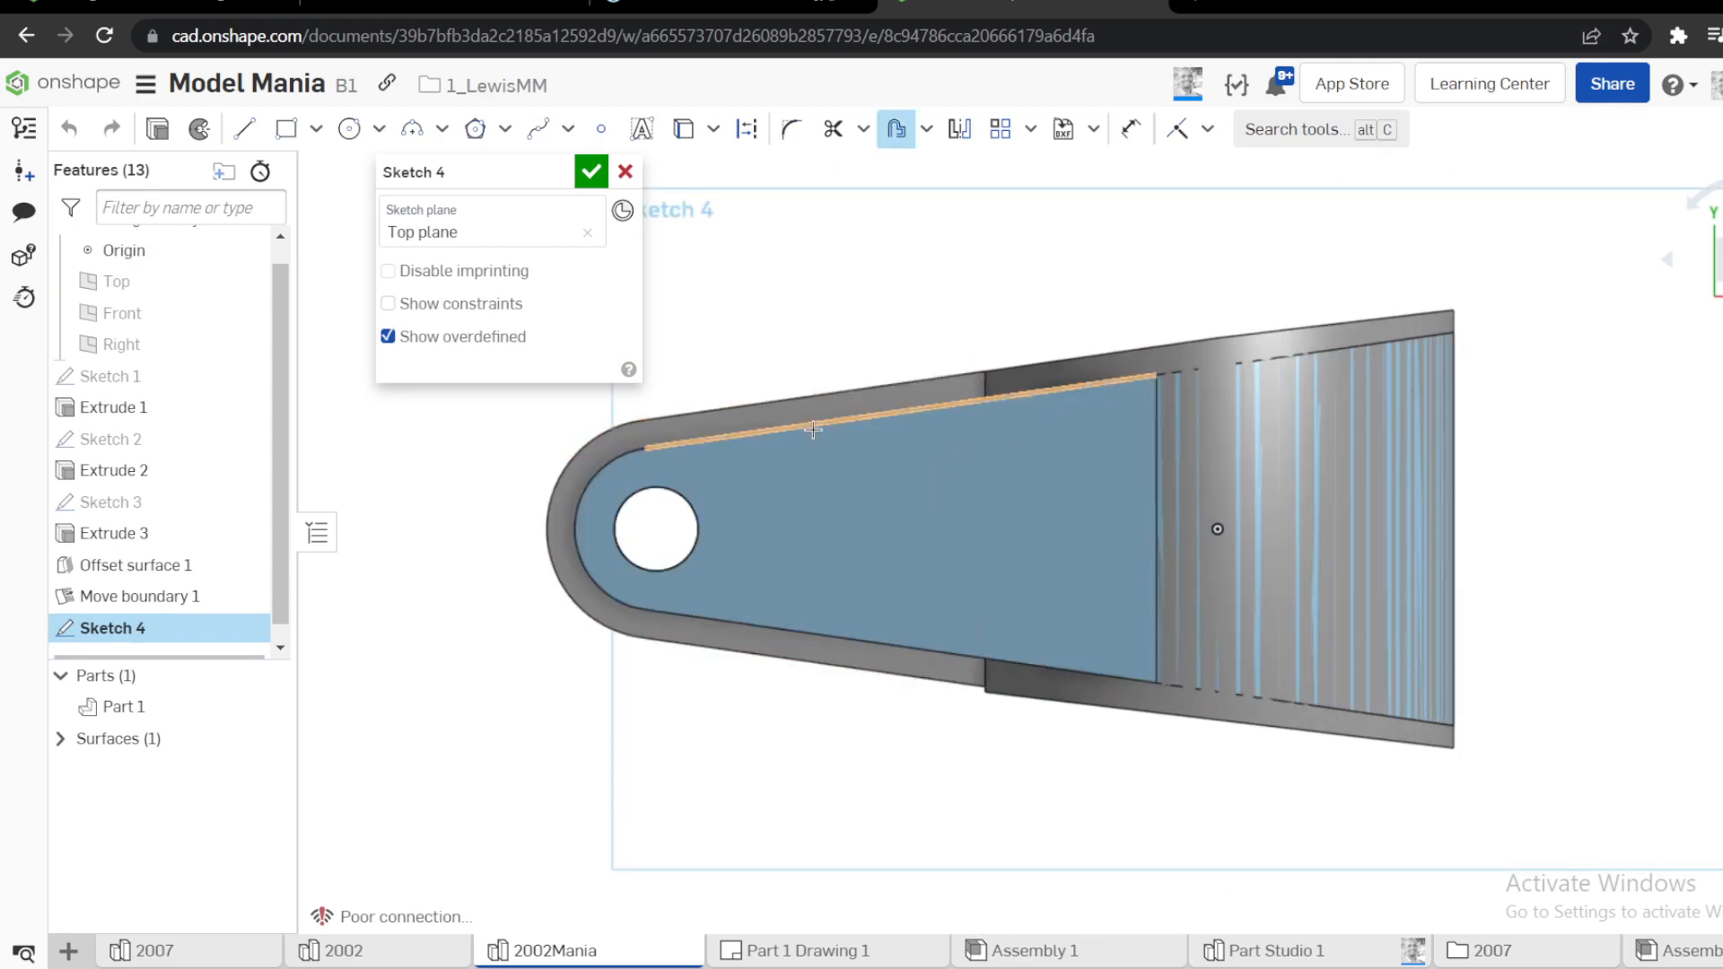
{"action": "left_click", "coordinate": [812, 395]}
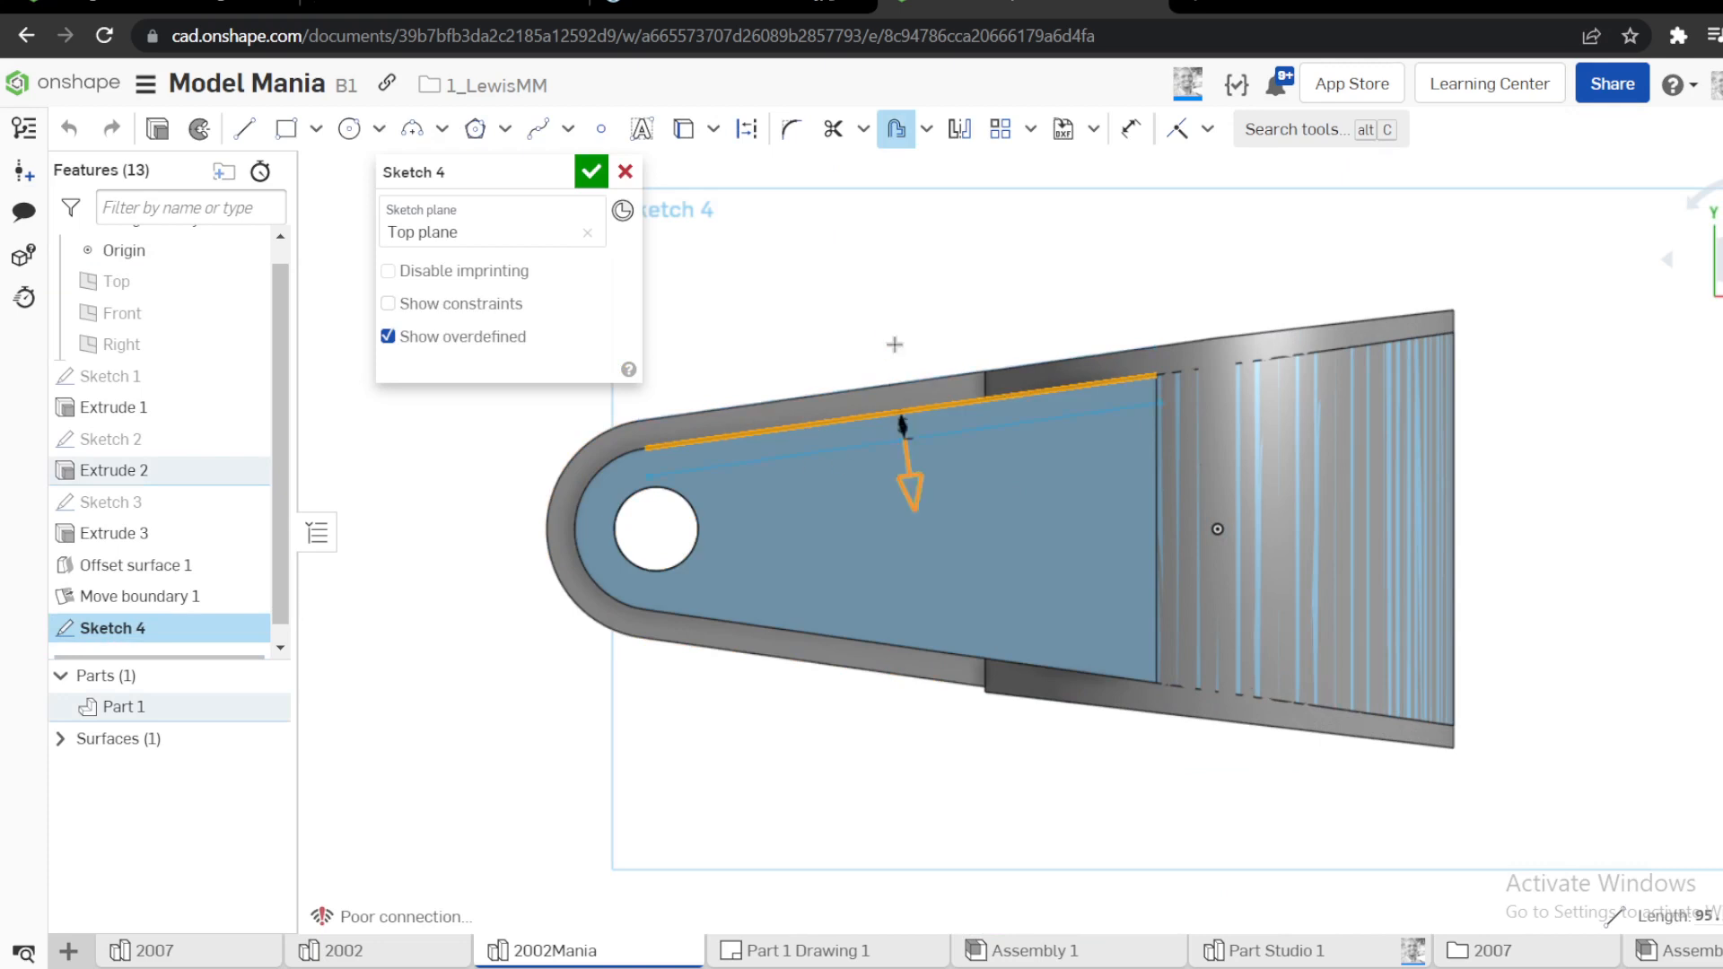
{"action": "left_click", "coordinate": [823, 338]}
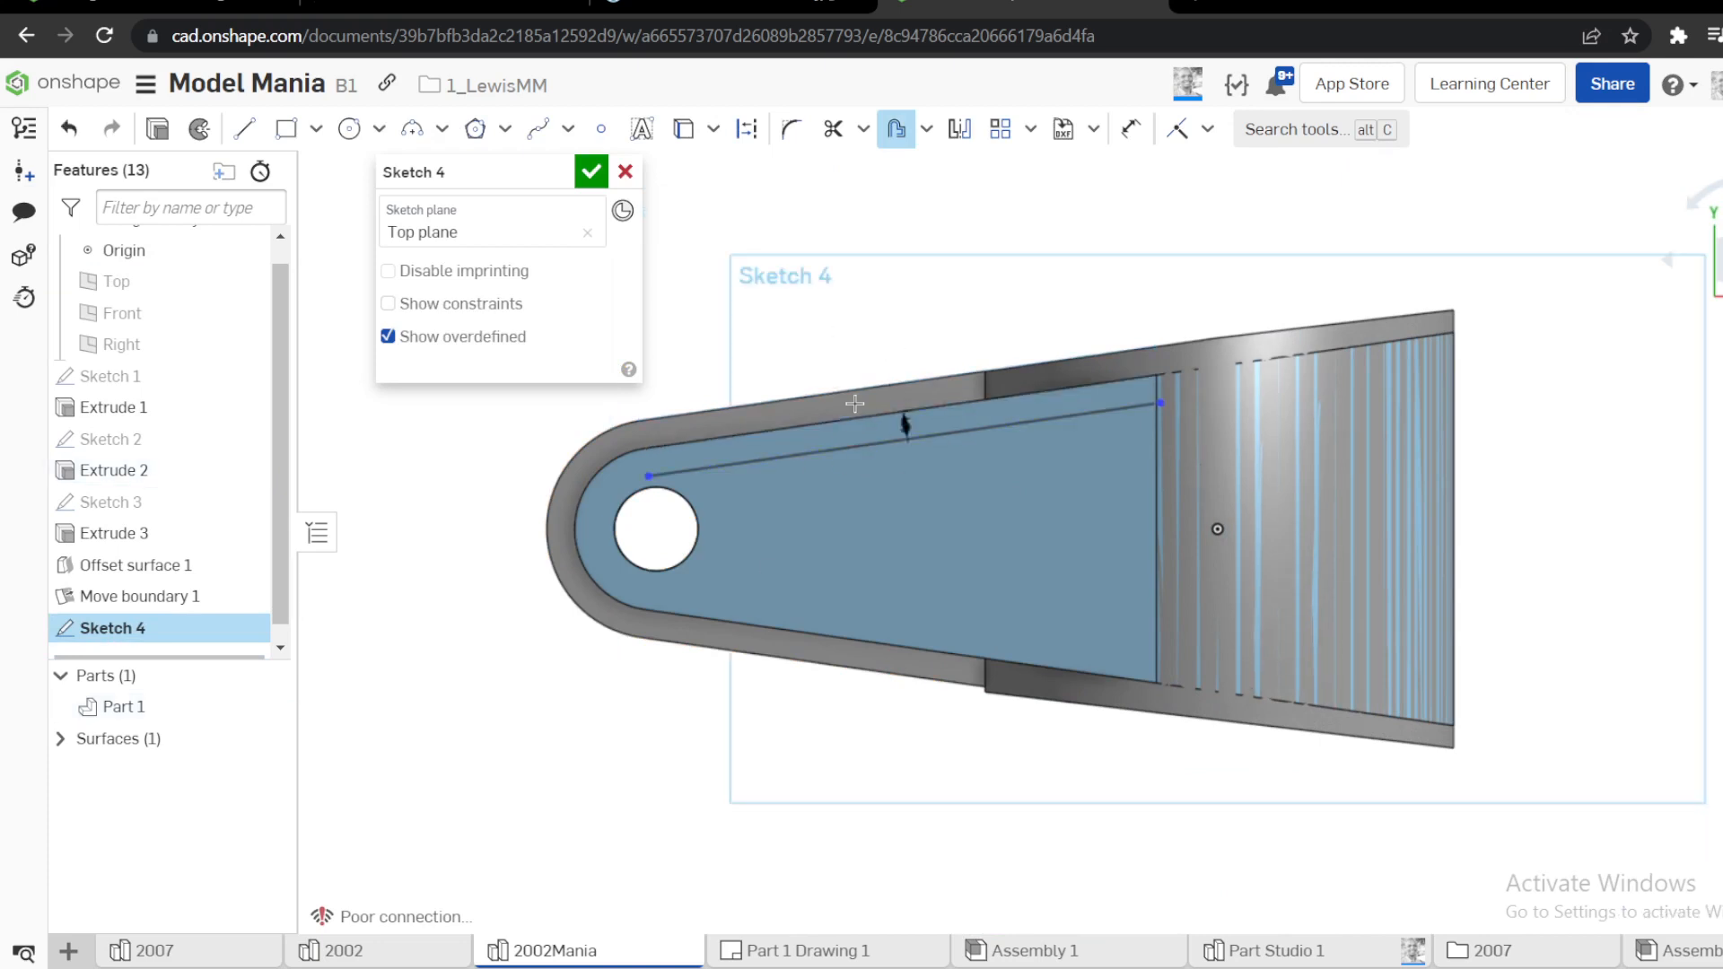
{"action": "left_click", "coordinate": [757, 623]}
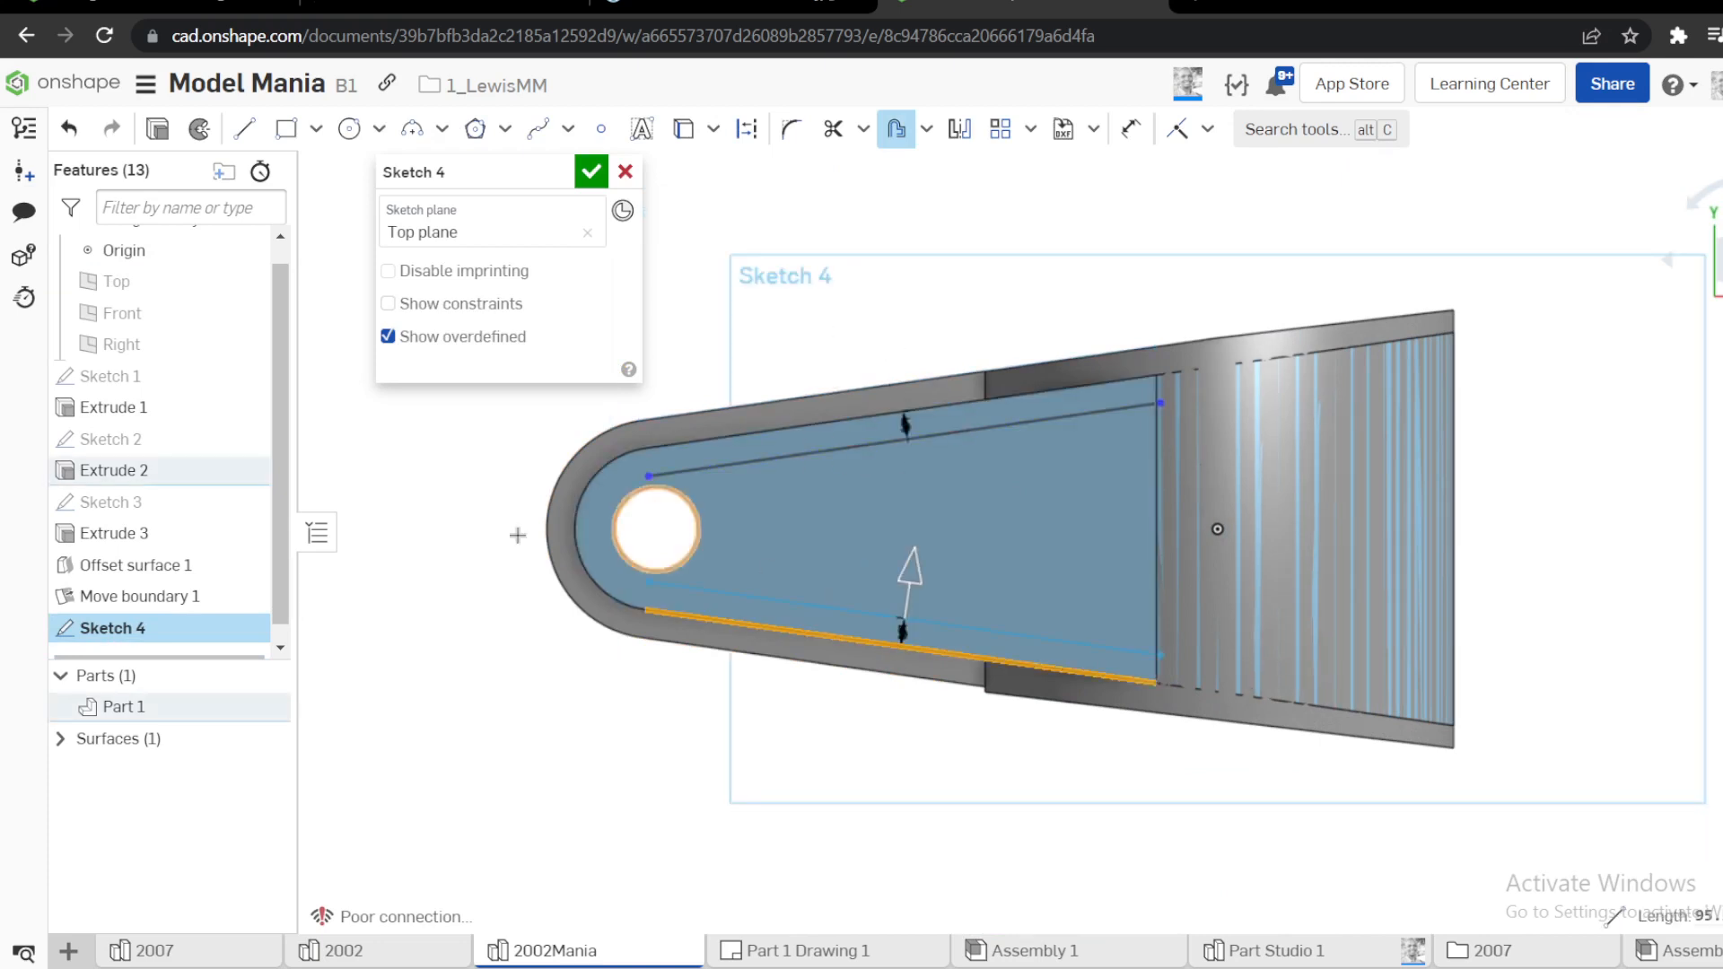
{"action": "left_click", "coordinate": [459, 533]}
{"action": "type", "text": "7"}
{"action": "key", "text": "Return"}
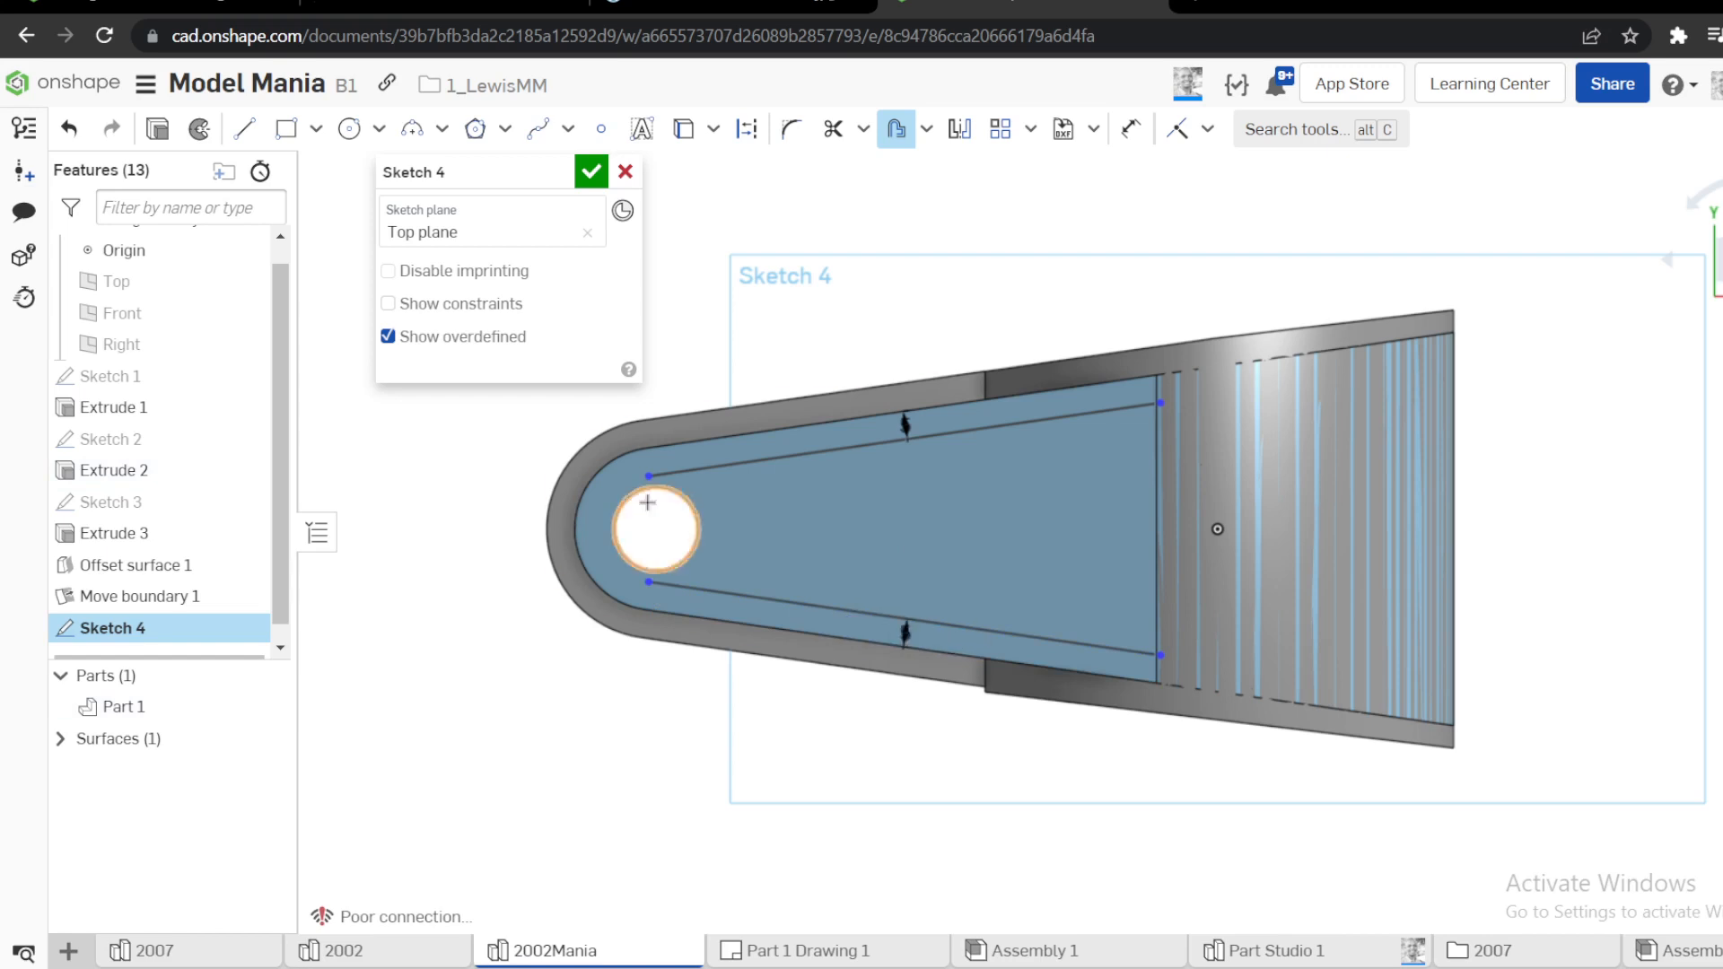
Offset the arm's hole edge outward by 7 mm as a sketch circle
{"action": "left_click", "coordinate": [699, 502]}
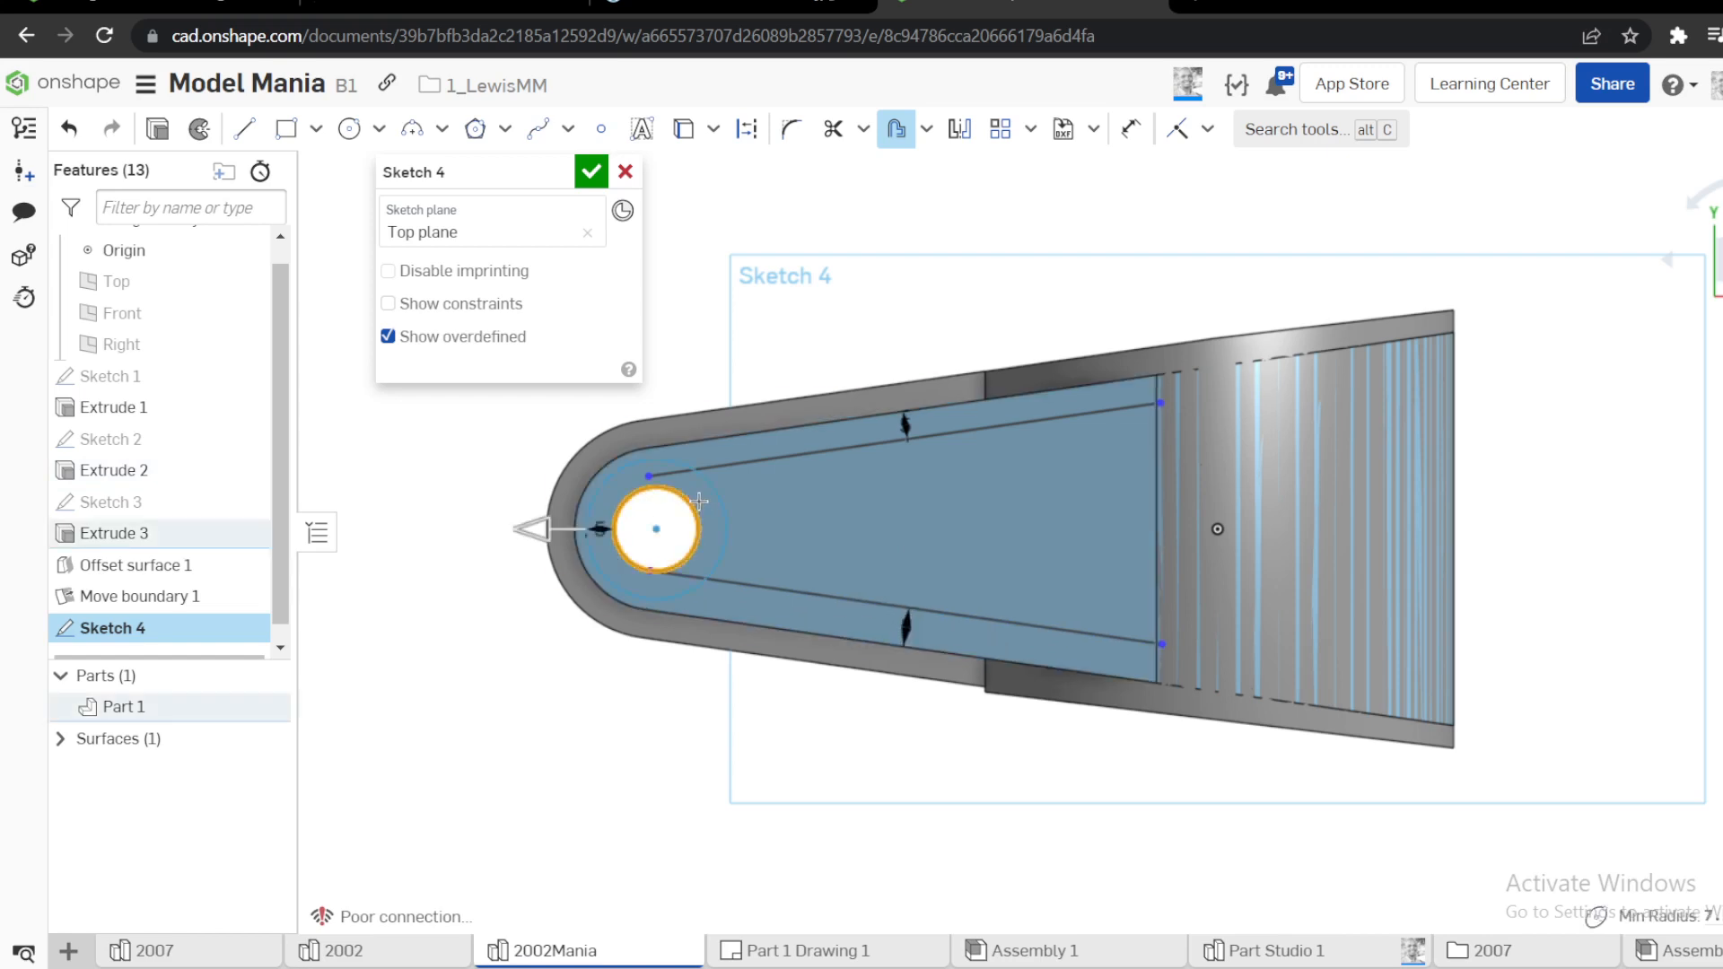
{"action": "left_click", "coordinate": [442, 554]}
{"action": "type", "text": "7"}
{"action": "key", "text": "Return"}
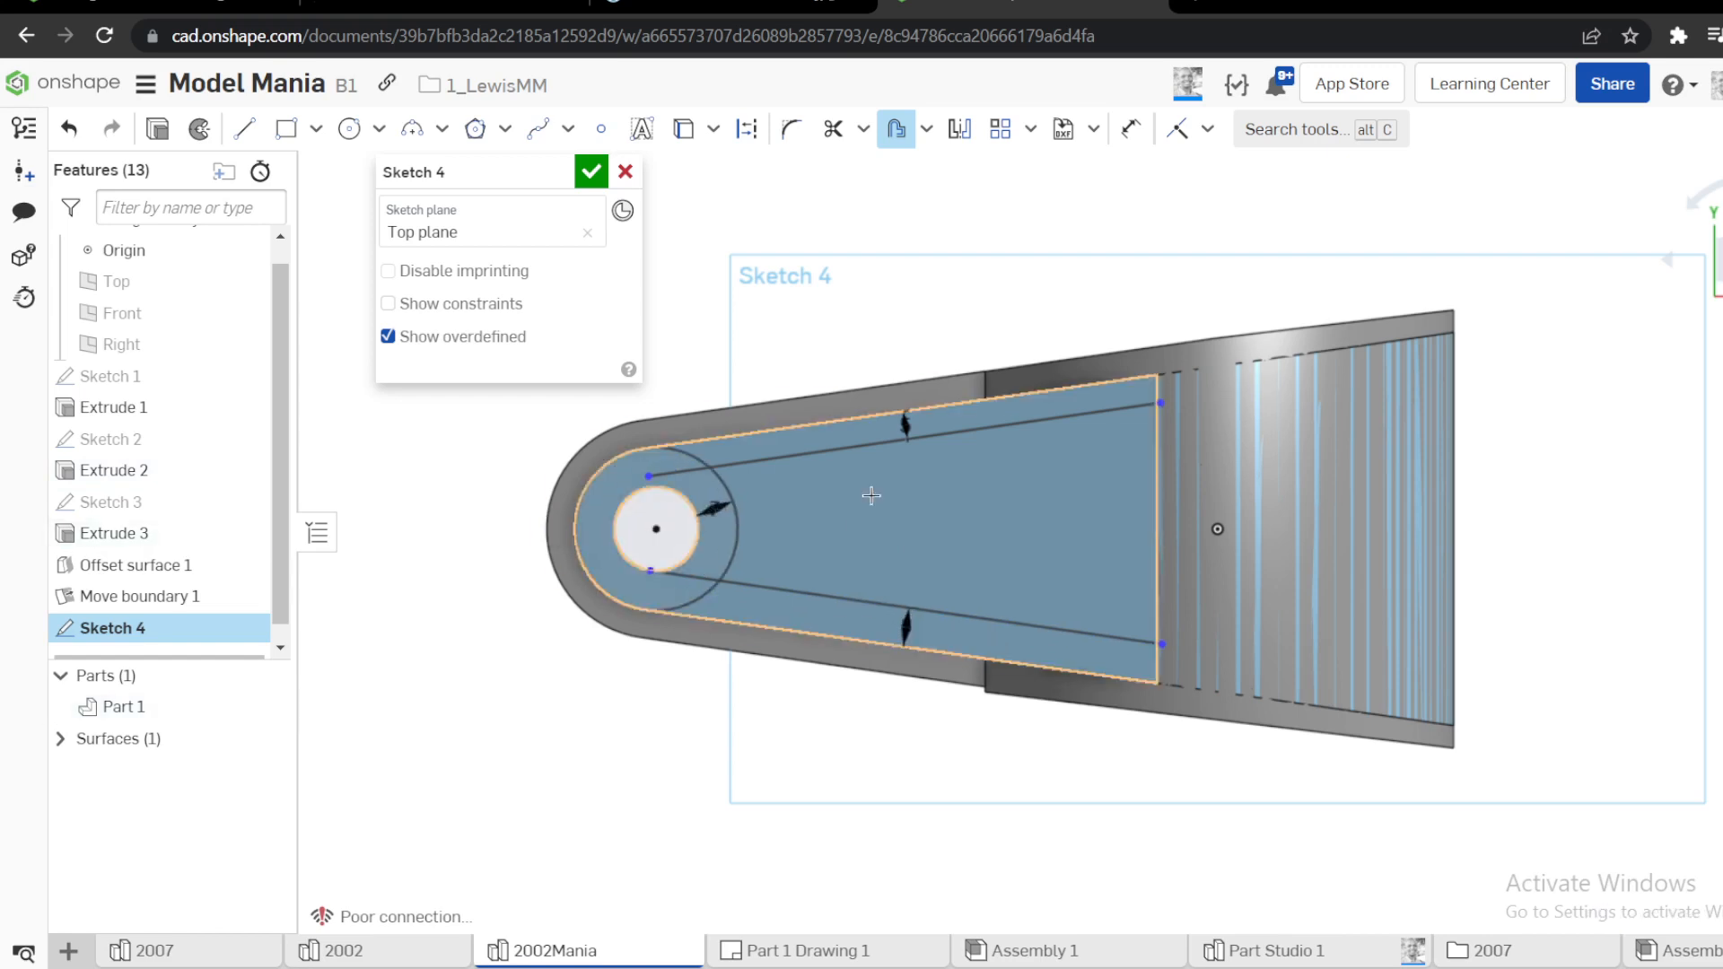
{"action": "key", "text": "Escape"}
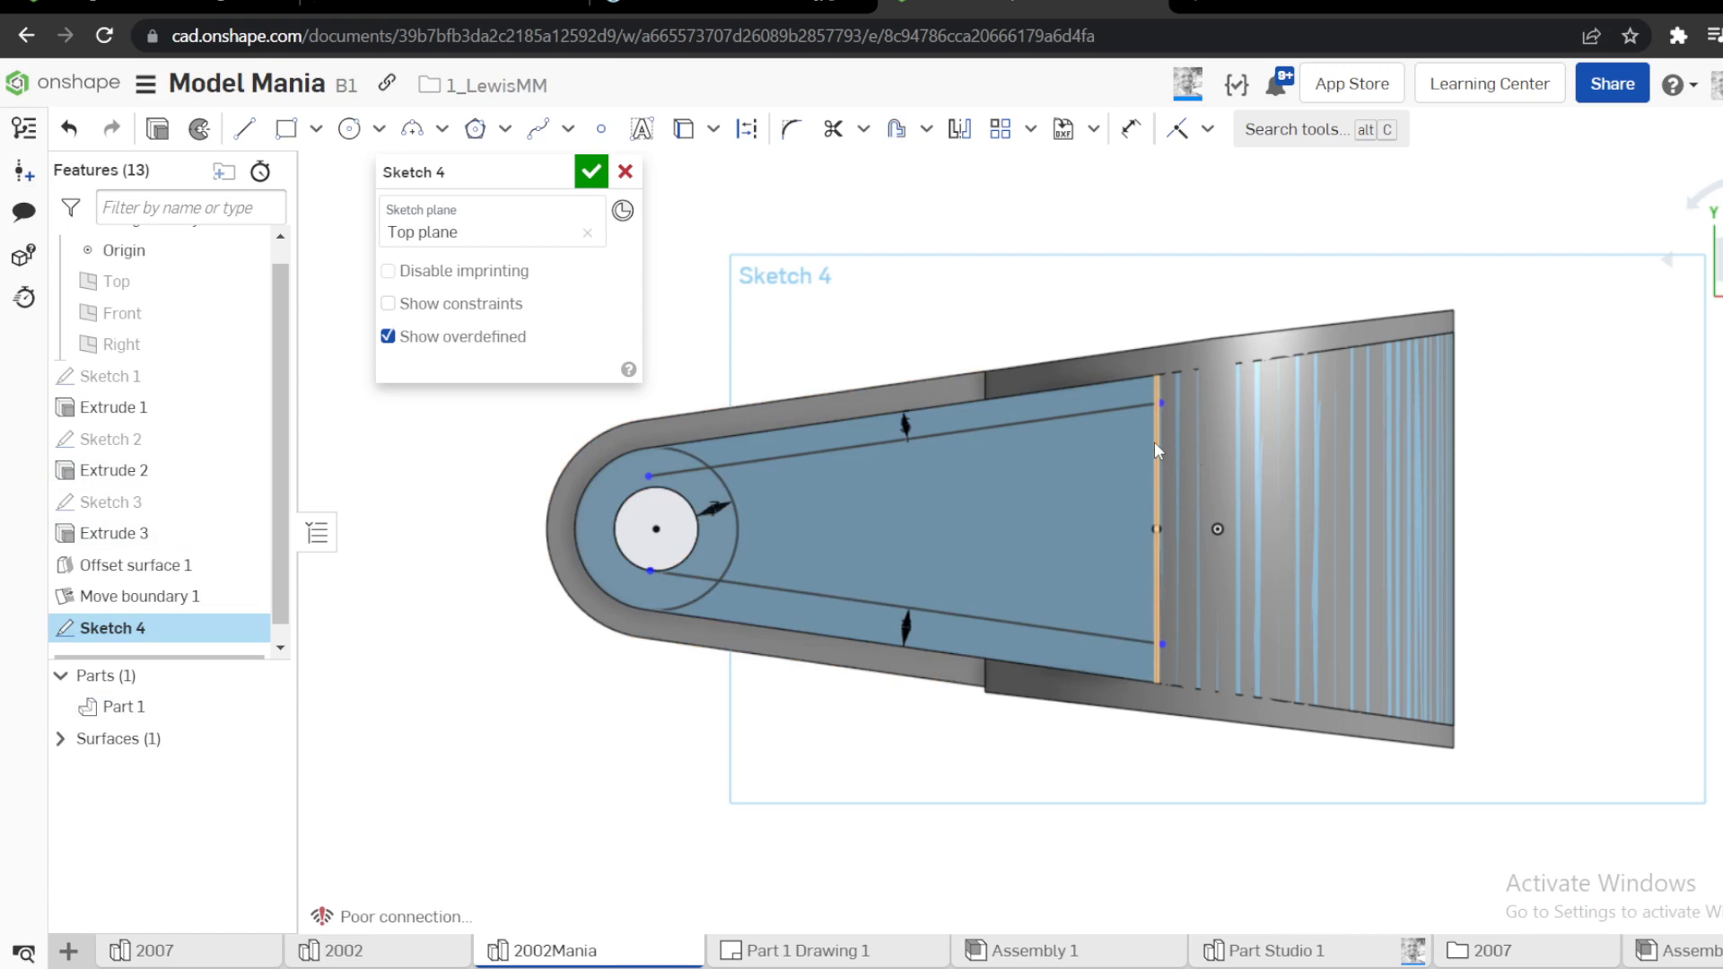
Project the sloping face's straight end edge into the sketch and trim the offset lines' overhanging ends at it
{"action": "left_click", "coordinate": [1154, 441]}
{"action": "scroll", "coordinate": [1154, 441], "scroll_direction": "up", "scroll_amount": 10}
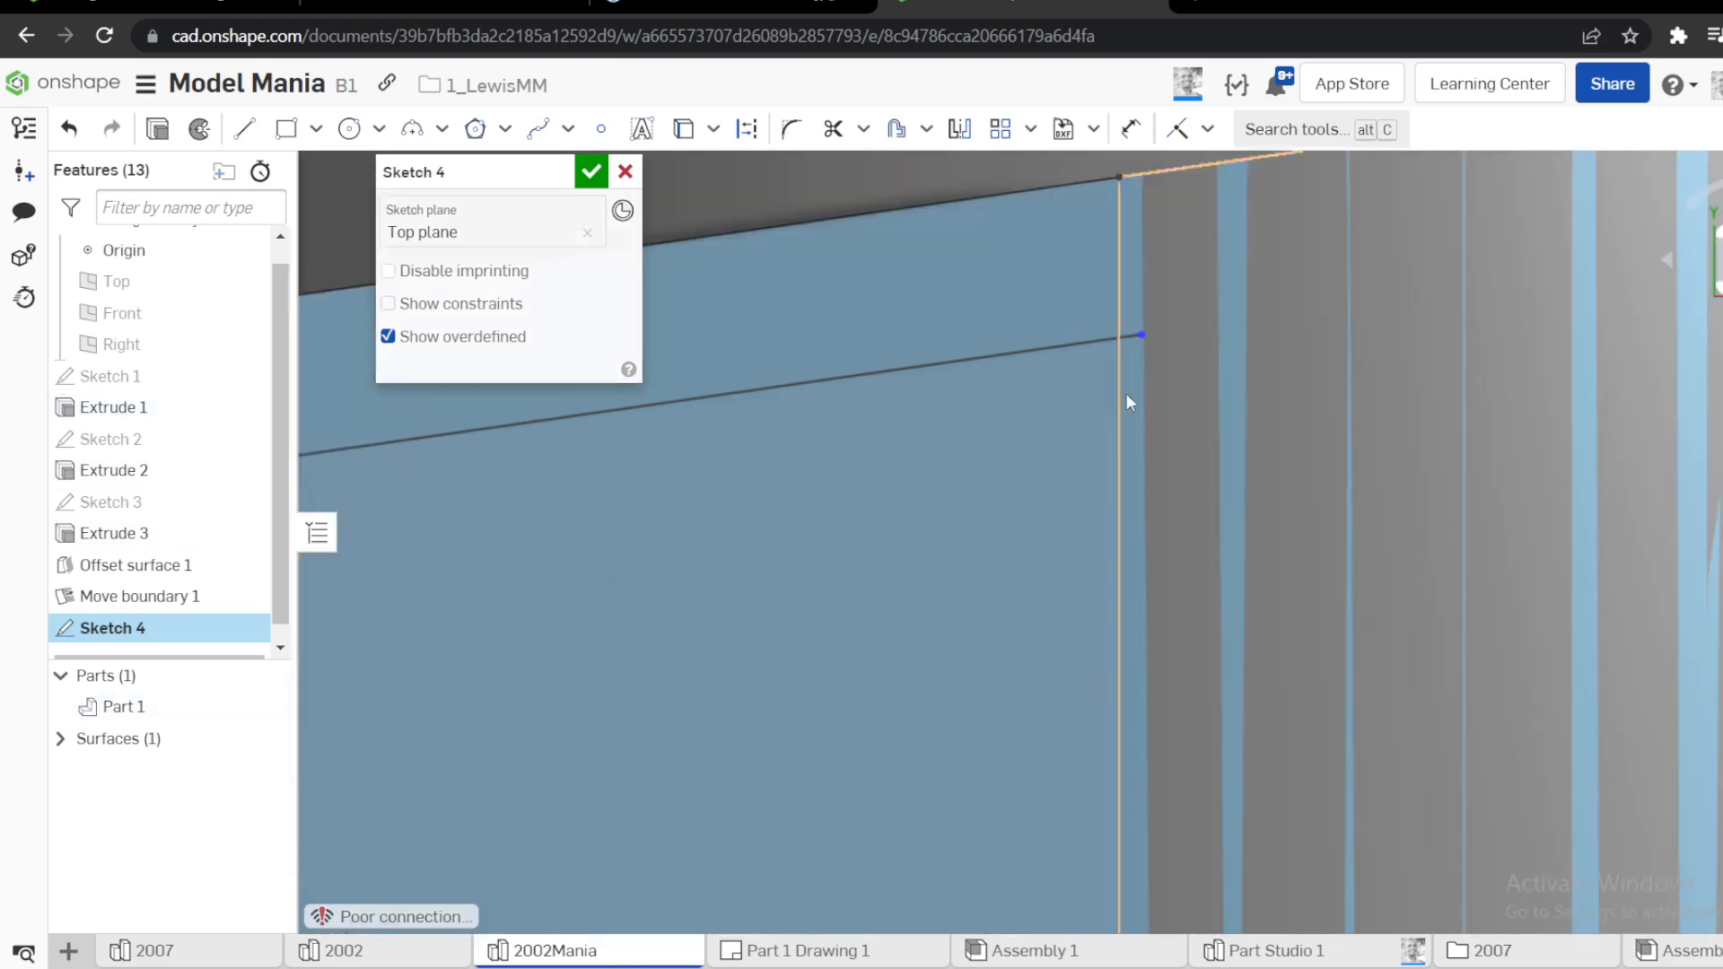
{"action": "key", "text": "m"}
{"action": "left_click_drag", "start_coordinate": [1053, 257], "coordinate": [1134, 336]}
{"action": "scroll", "coordinate": [1134, 366], "scroll_direction": "down", "scroll_amount": 5}
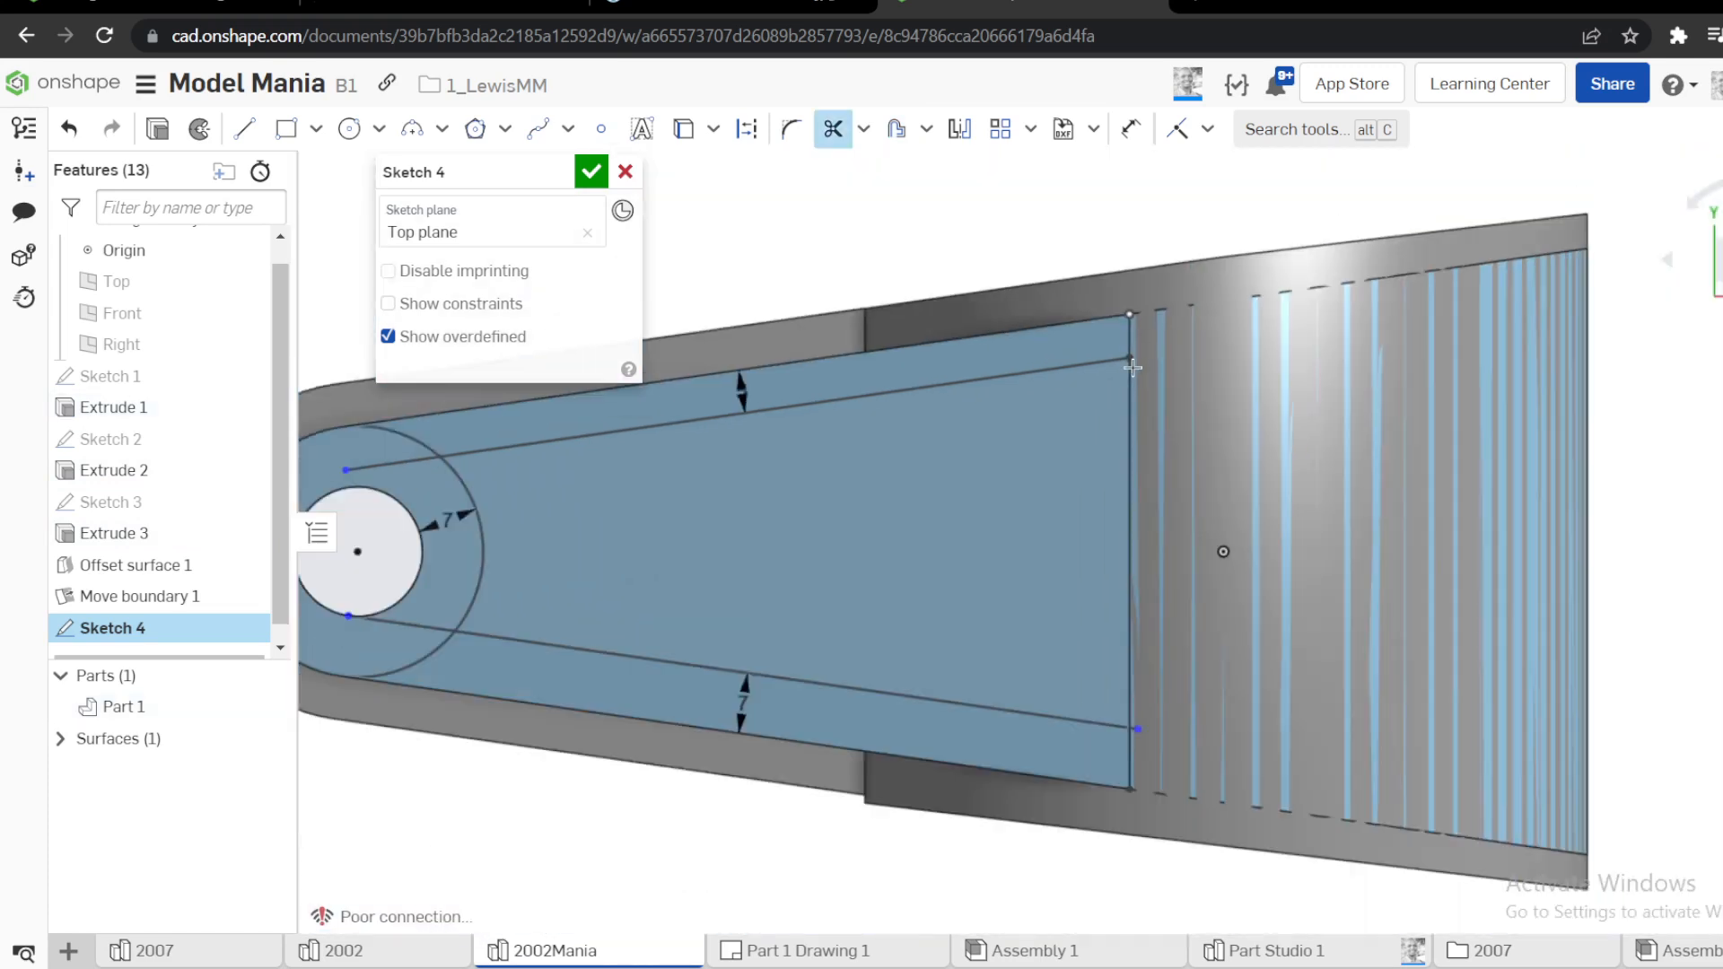
{"action": "scroll", "coordinate": [1120, 762], "scroll_direction": "up", "scroll_amount": 6}
{"action": "left_click_drag", "start_coordinate": [1063, 787], "coordinate": [1141, 776]}
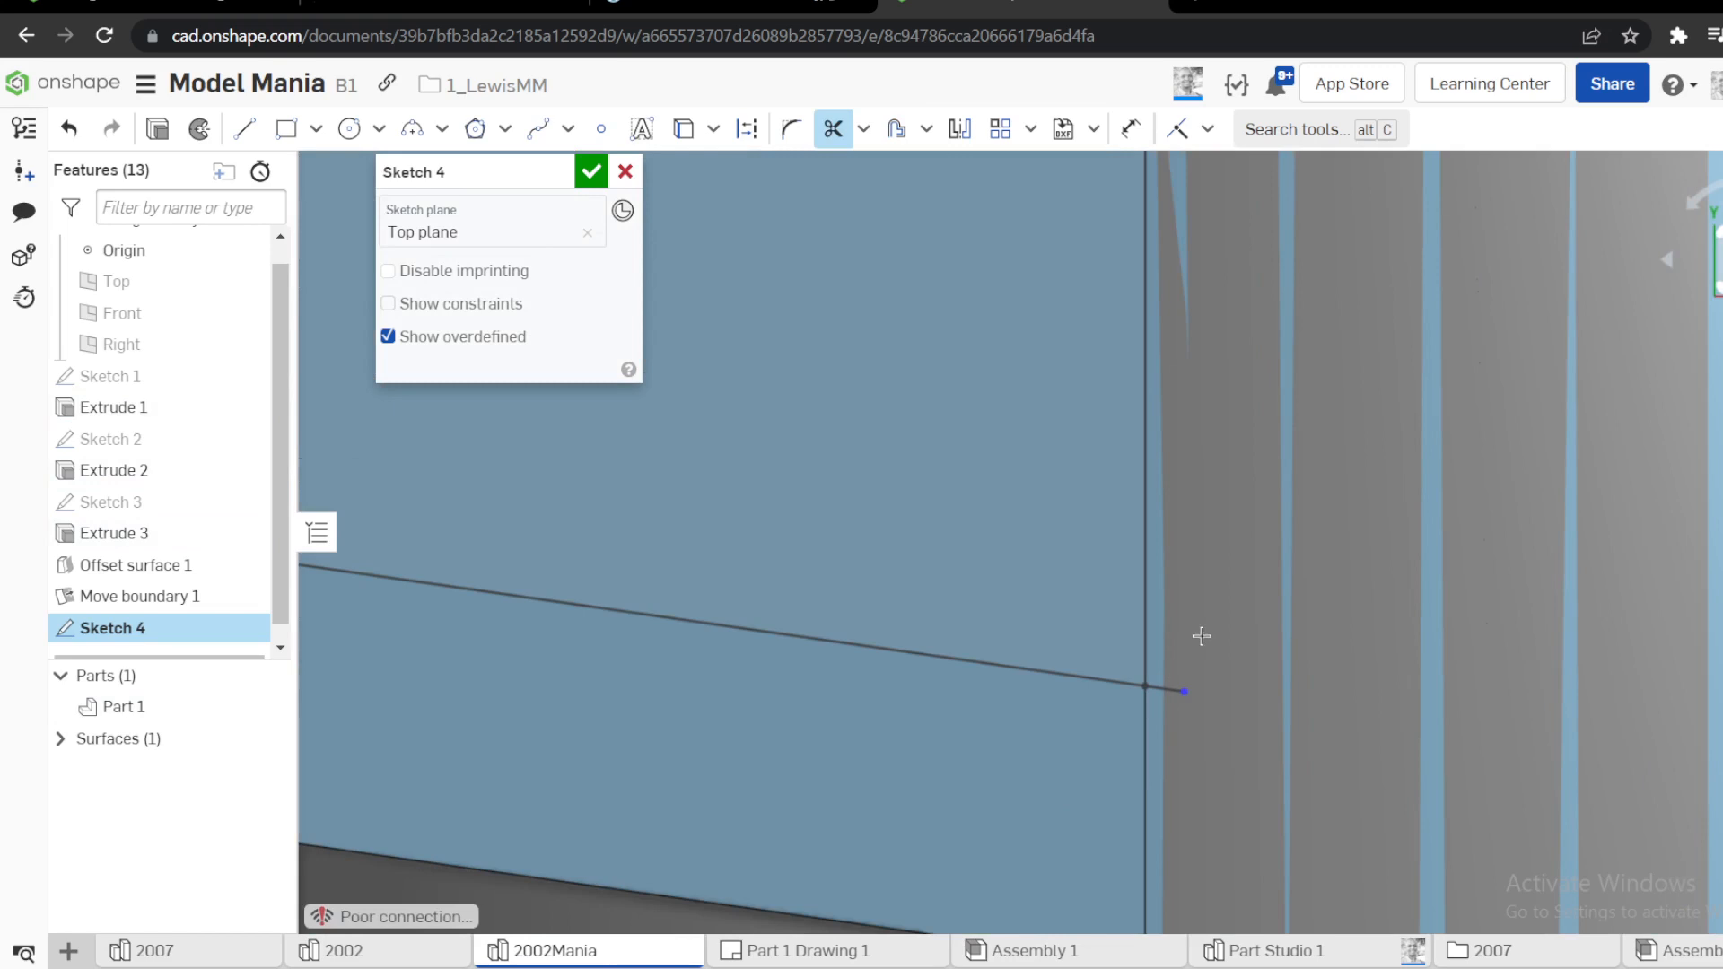
{"action": "scroll", "coordinate": [1201, 636], "scroll_direction": "down", "scroll_amount": 6}
Trim the circle and line ends around the hole to leave a concave arc closing the pocket profile, and finish the sketch
{"action": "scroll", "coordinate": [793, 369], "scroll_direction": "up", "scroll_amount": 3}
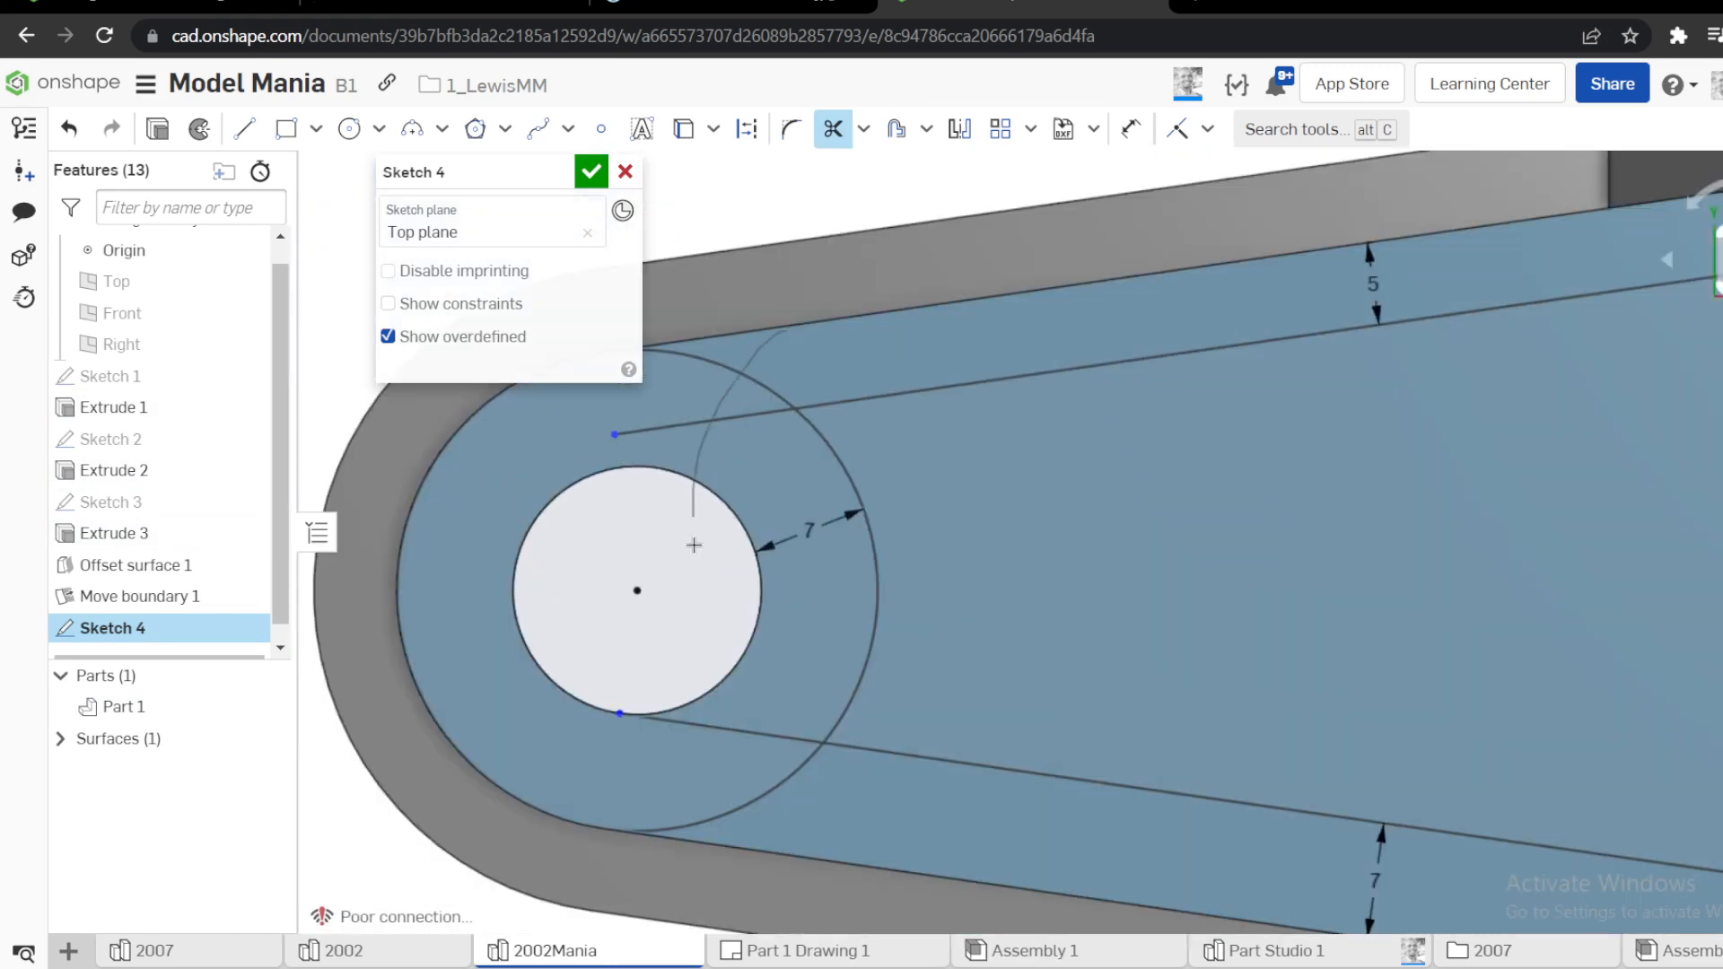
{"action": "left_click_drag", "start_coordinate": [694, 544], "coordinate": [640, 767]}
{"action": "left_click_drag", "start_coordinate": [835, 806], "coordinate": [838, 808]}
{"action": "scroll", "coordinate": [839, 808], "scroll_direction": "down", "scroll_amount": 8}
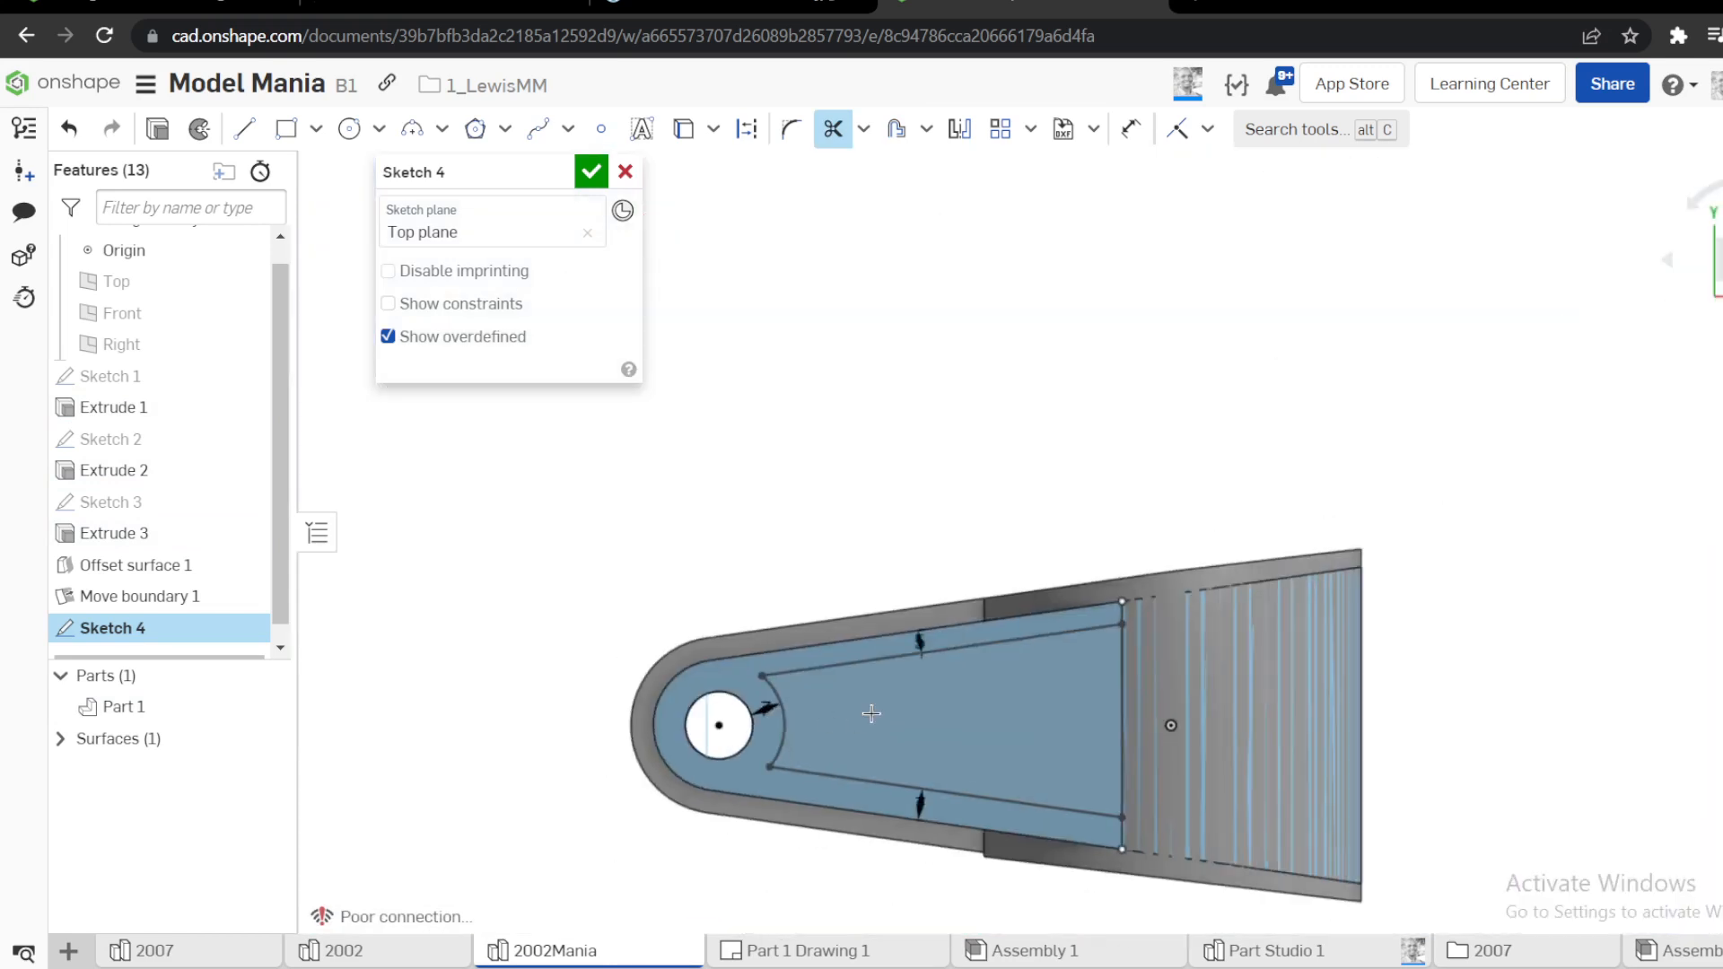
{"action": "mouse_move", "coordinate": [873, 709]}
{"action": "right_mouse_down"}
{"action": "mouse_move", "coordinate": [886, 551]}
{"action": "mouse_move", "coordinate": [1076, 800]}
{"action": "right_mouse_up"}
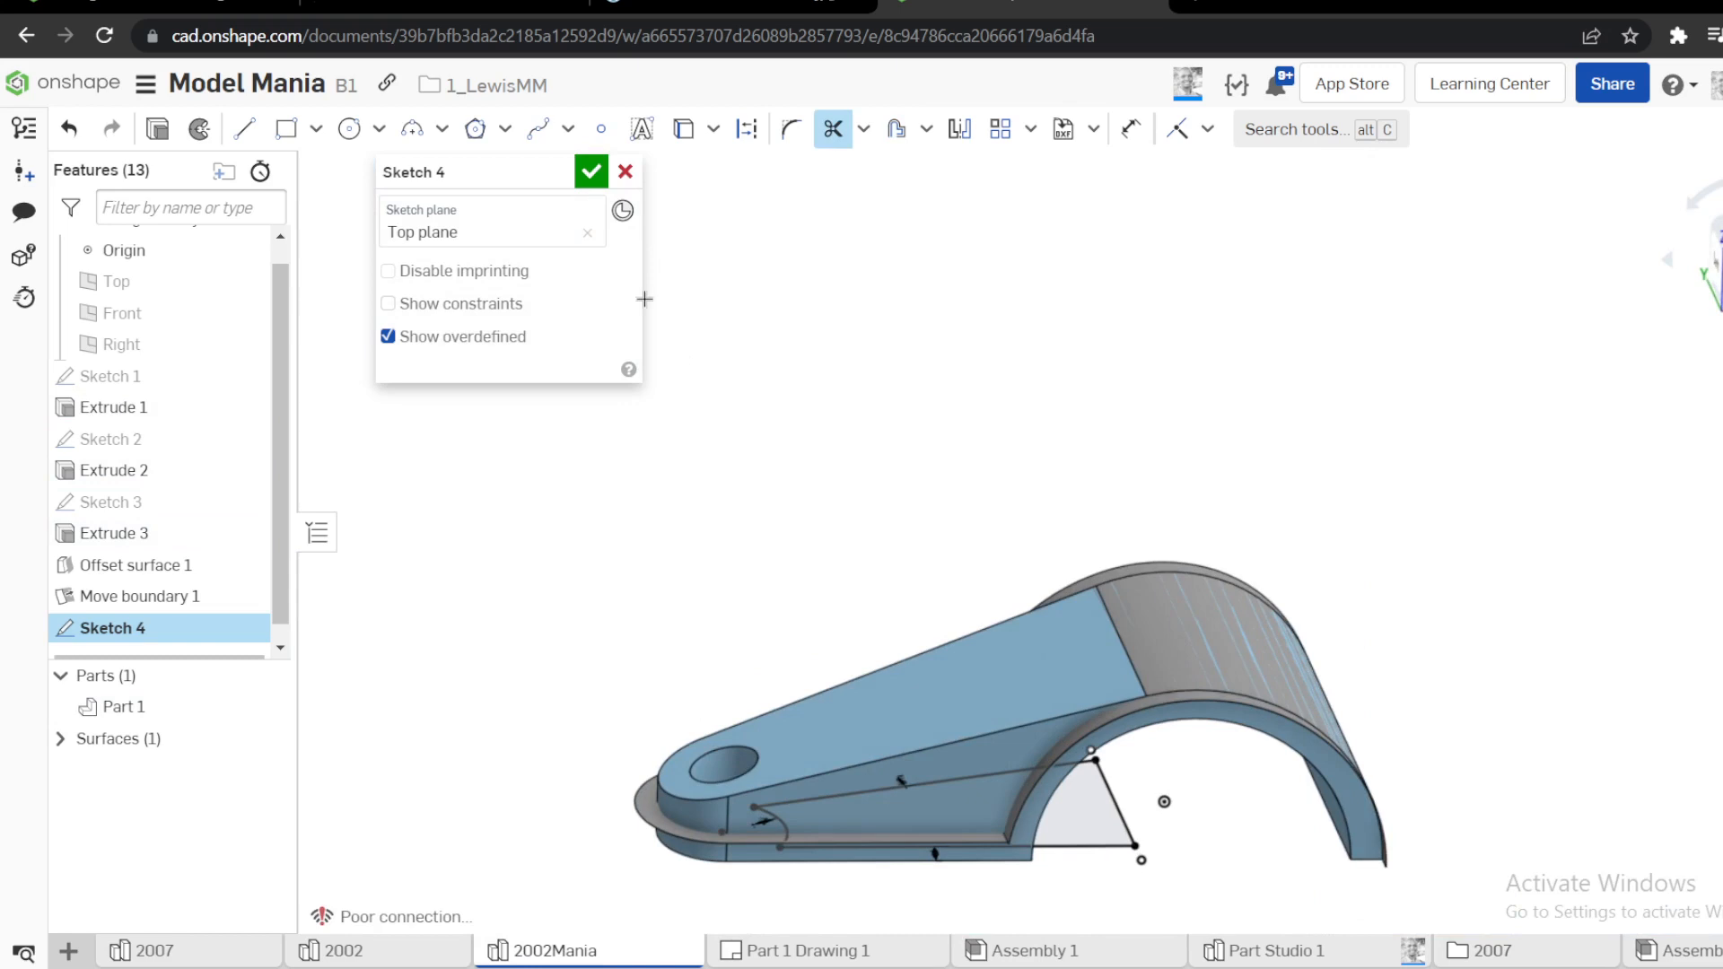
{"action": "left_click", "coordinate": [591, 173]}
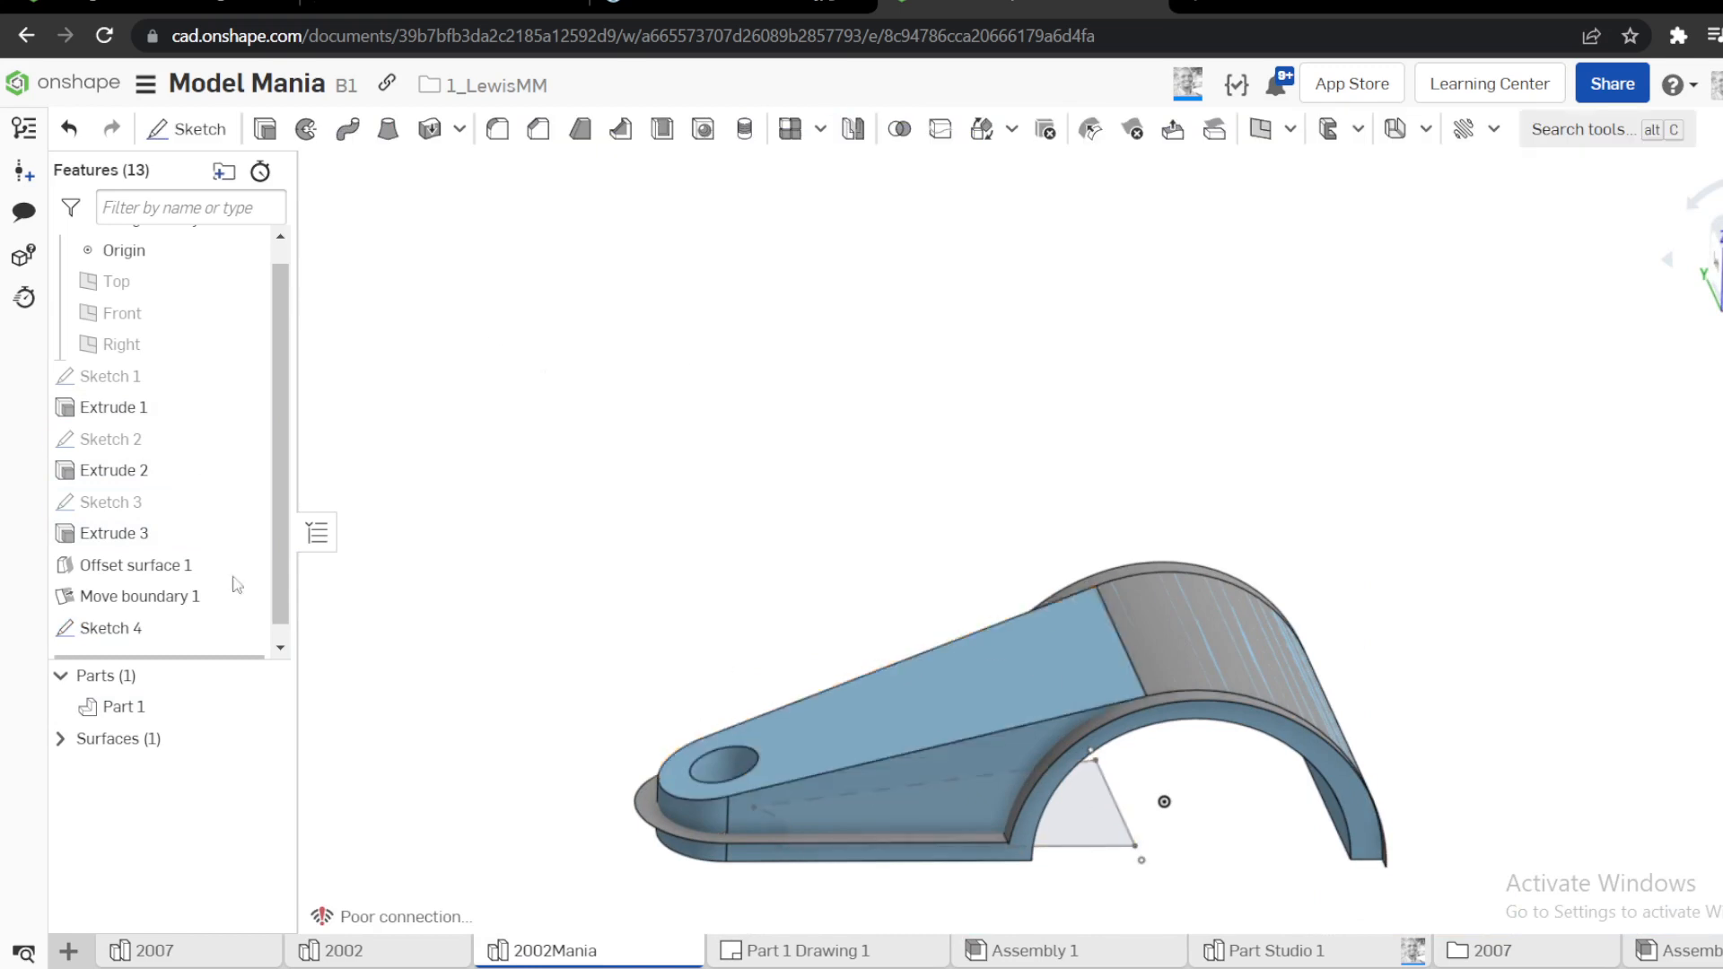
Extrude Sketch 4 as a blind removal from the part, directed upward through the arm with a depth of 117 mm
{"action": "key", "text": "shift+e"}
{"action": "left_click", "coordinate": [111, 591]}
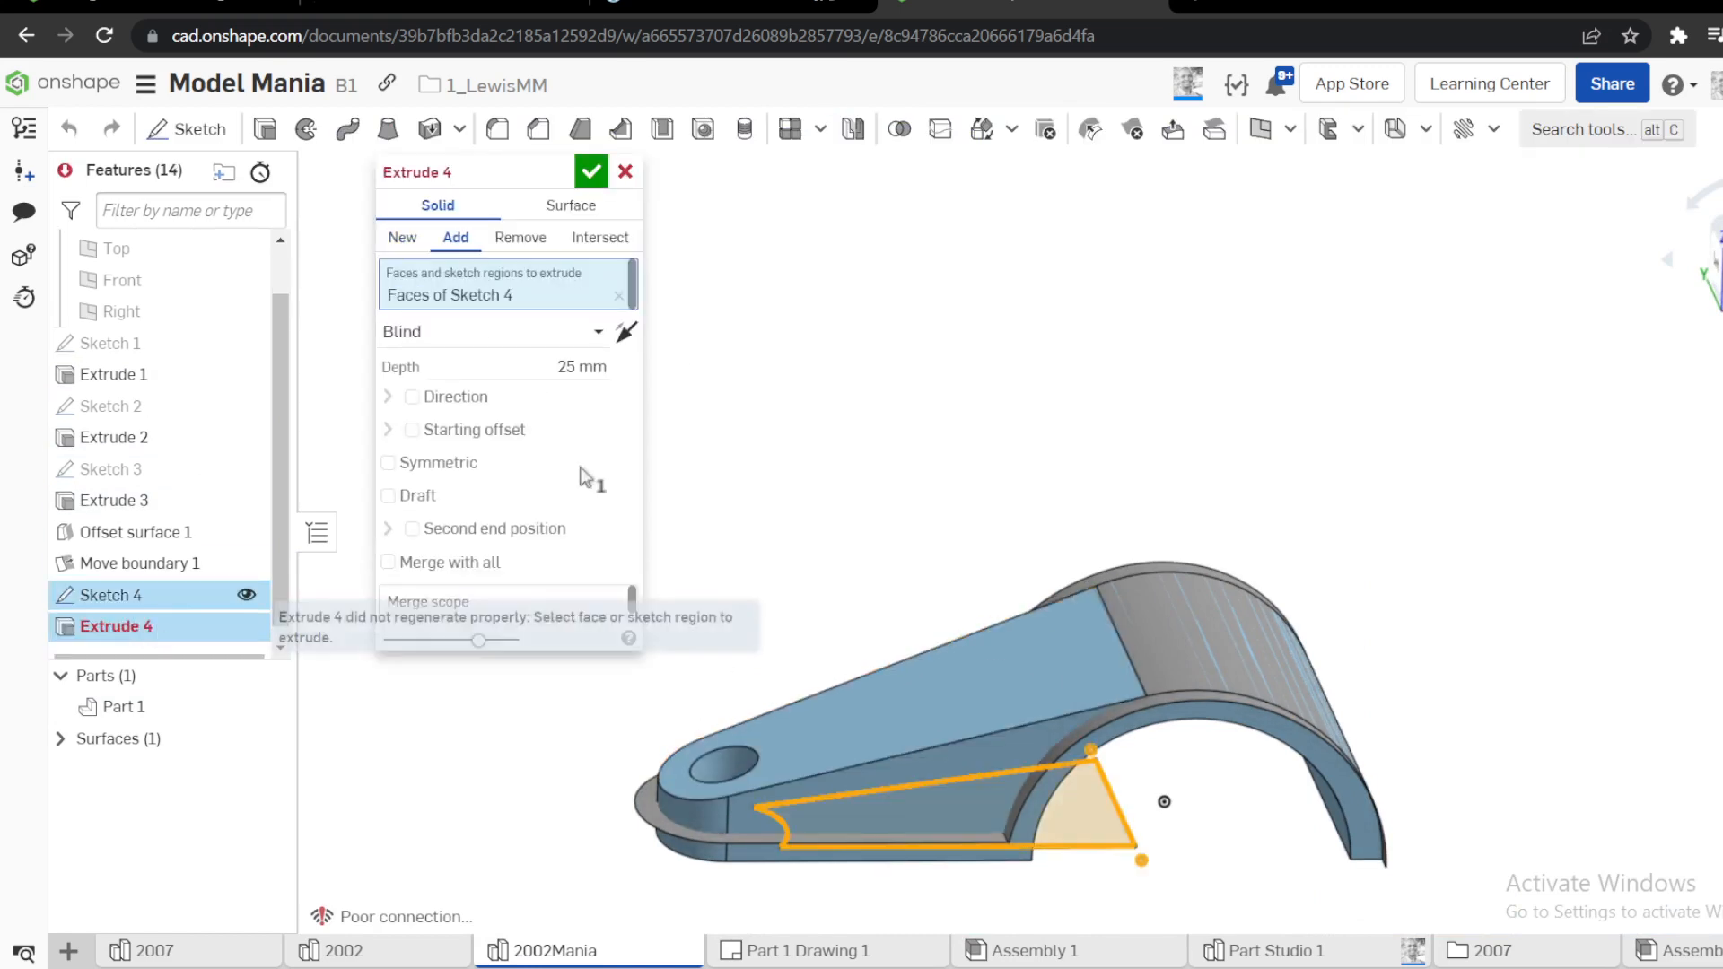
{"action": "left_click", "coordinate": [532, 244]}
{"action": "scroll", "coordinate": [938, 458], "scroll_direction": "down", "scroll_amount": 3}
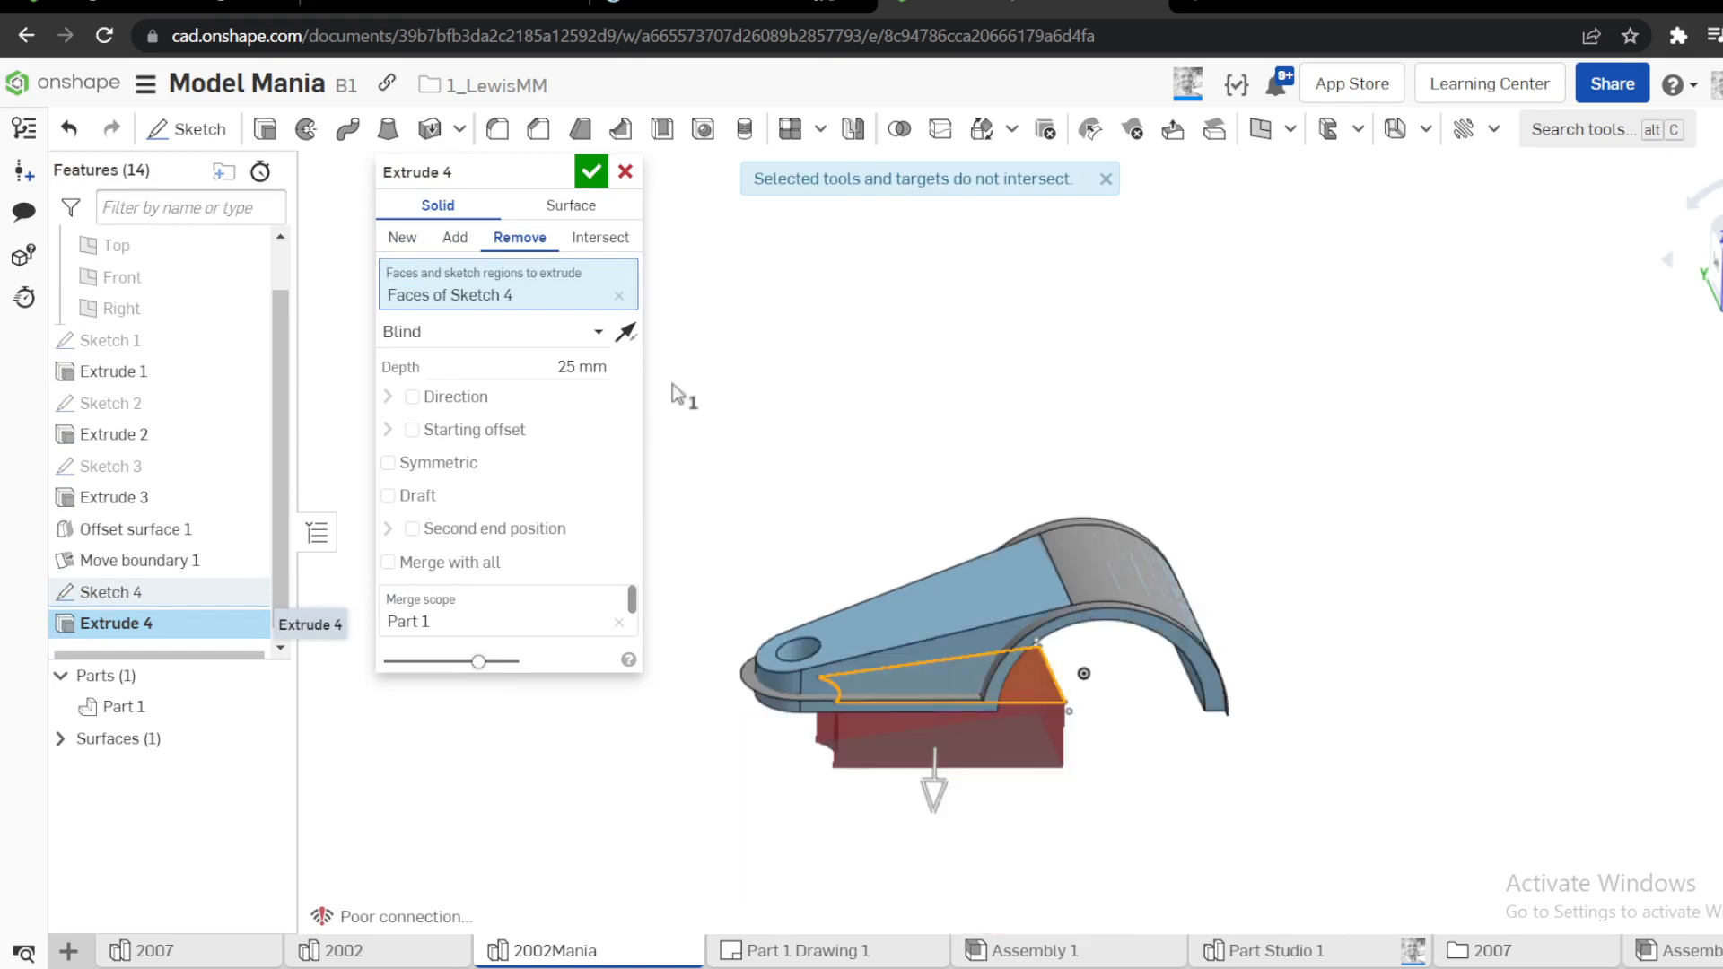
{"action": "left_click", "coordinate": [632, 333]}
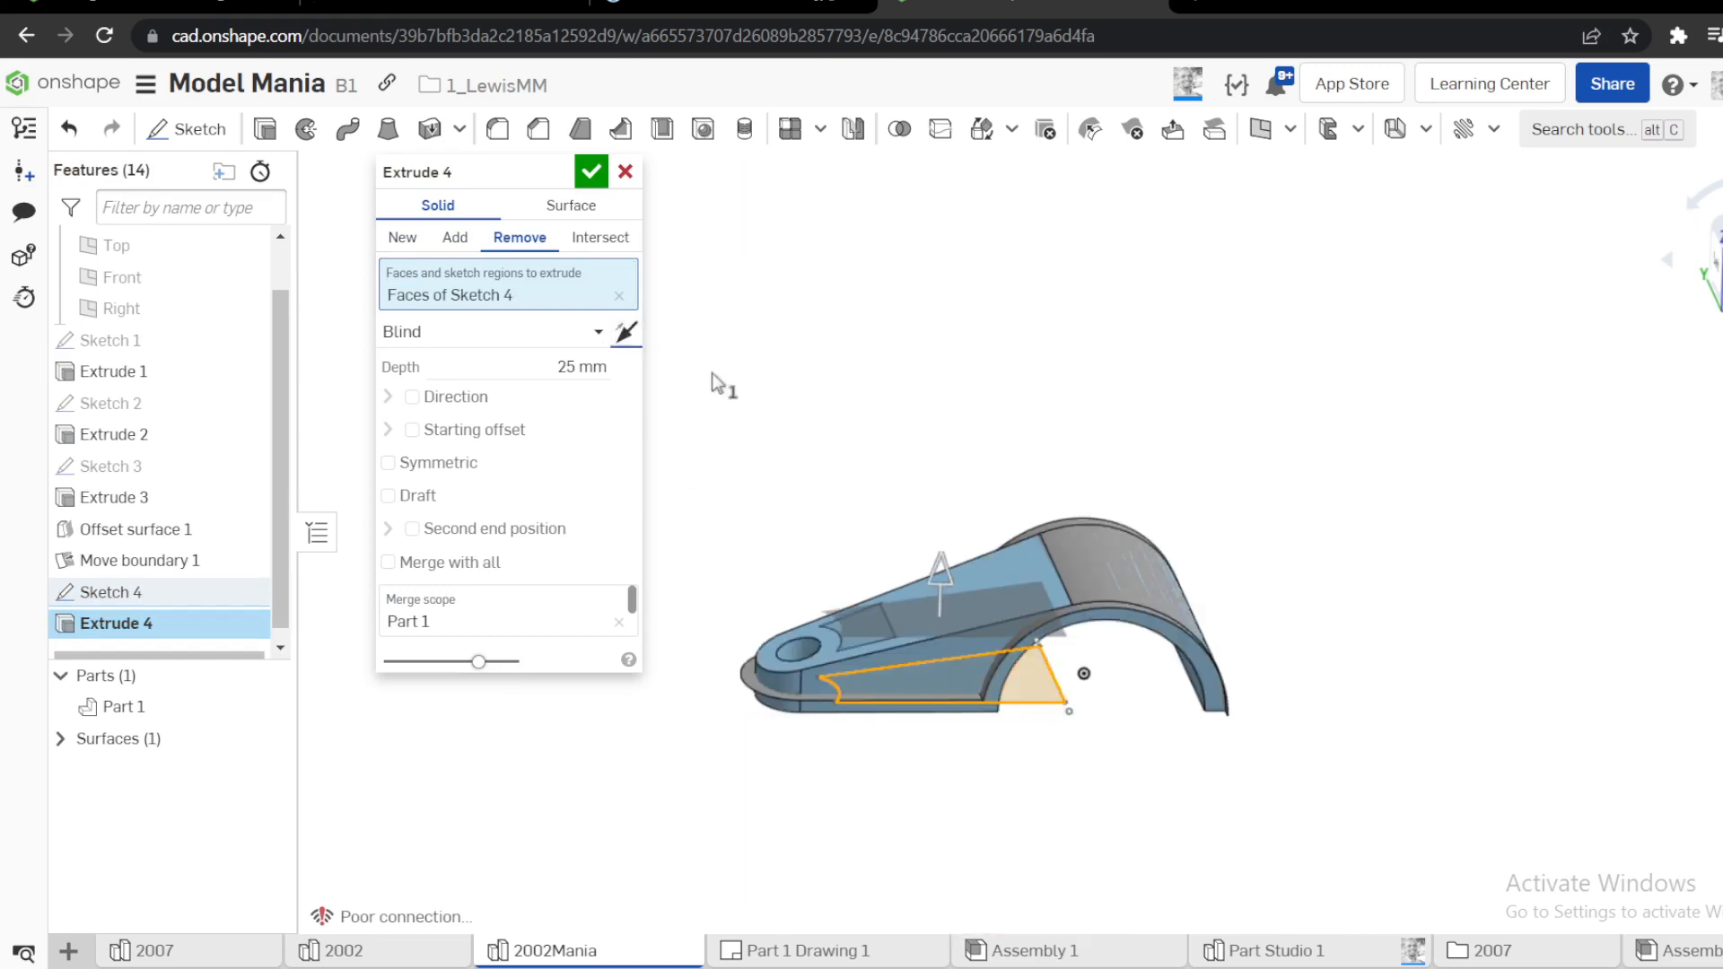
{"action": "left_click_drag", "start_coordinate": [952, 574], "coordinate": [963, 333]}
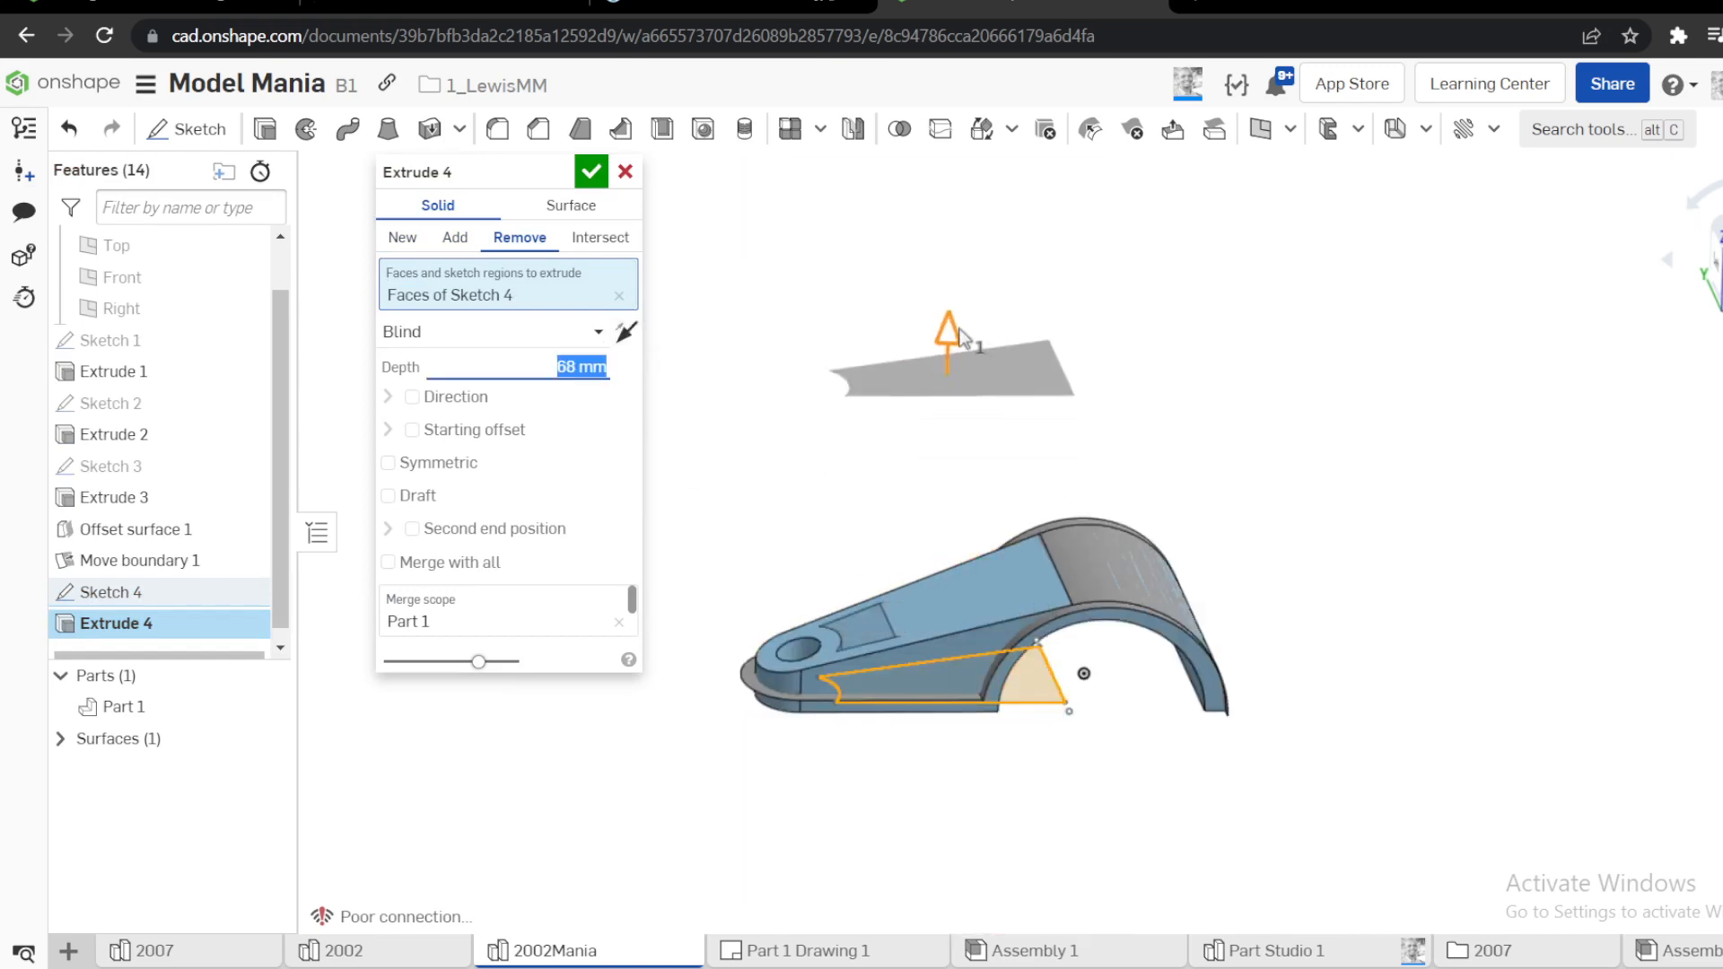
{"action": "mouse_move", "coordinate": [936, 472]}
{"action": "right_mouse_down"}
{"action": "mouse_move", "coordinate": [952, 562]}
{"action": "mouse_move", "coordinate": [958, 466]}
{"action": "right_mouse_up"}
Hide Surface 1
{"action": "left_click", "coordinate": [60, 750]}
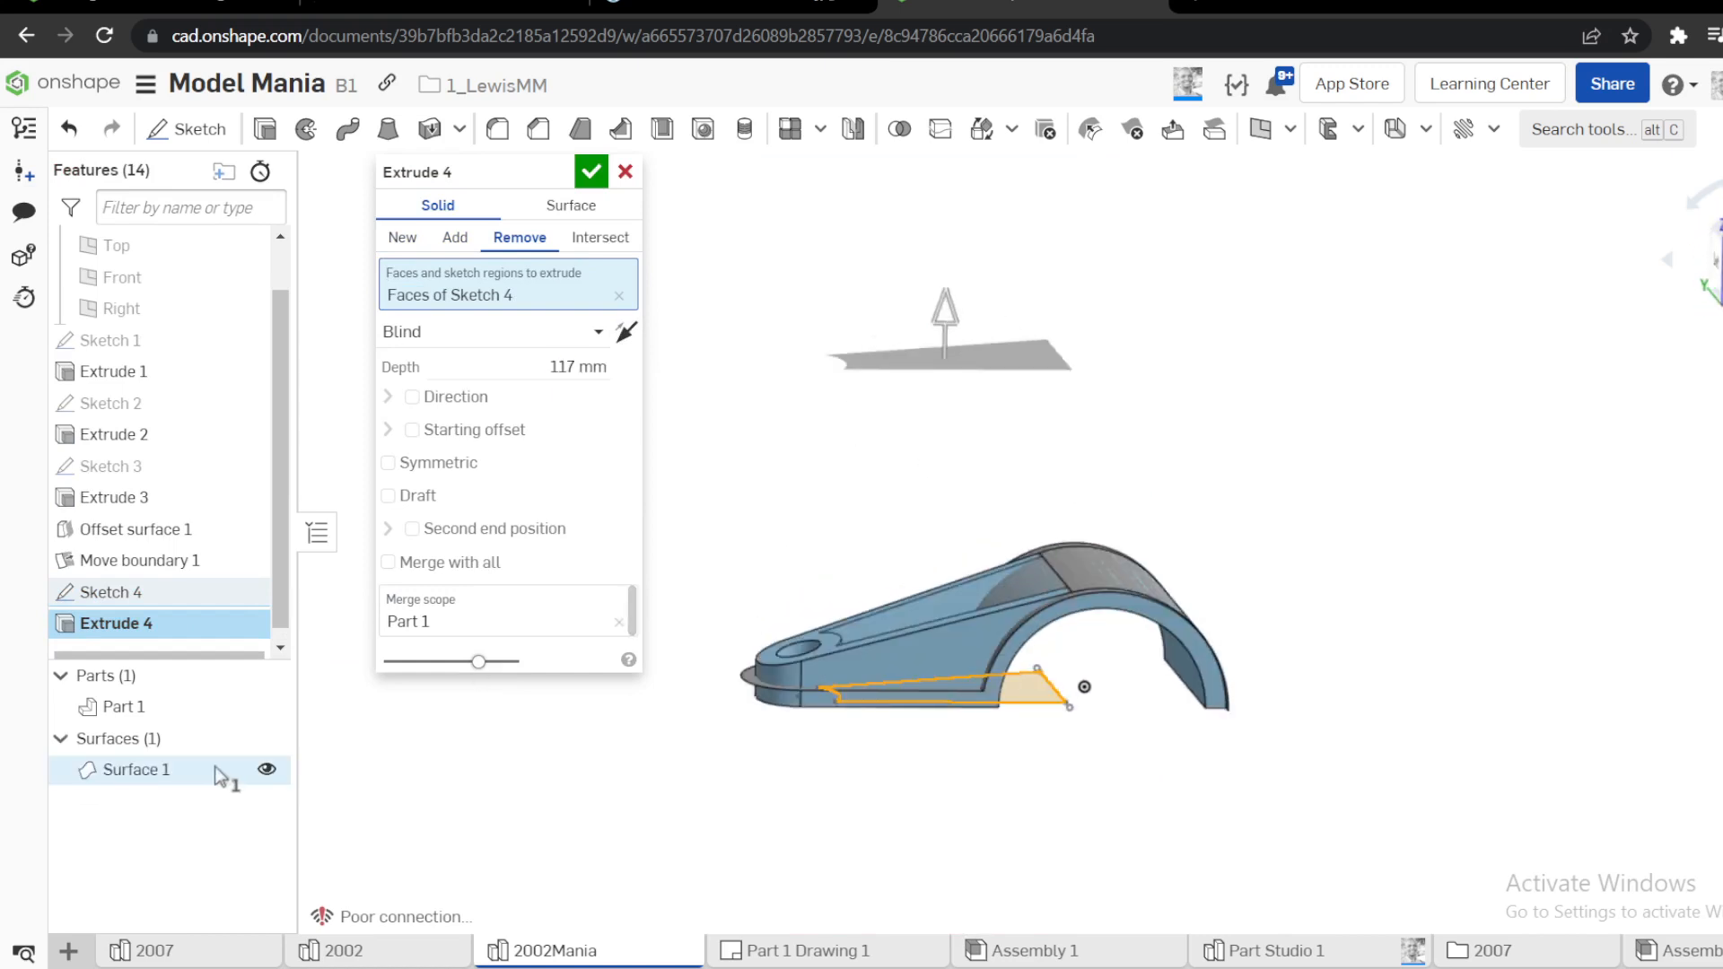
{"action": "left_click", "coordinate": [264, 769]}
{"action": "mouse_move", "coordinate": [772, 556]}
{"action": "right_mouse_down"}
{"action": "mouse_move", "coordinate": [802, 615]}
{"action": "mouse_move", "coordinate": [800, 569]}
{"action": "mouse_move", "coordinate": [754, 539]}
{"action": "mouse_move", "coordinate": [772, 561]}
{"action": "right_mouse_up"}
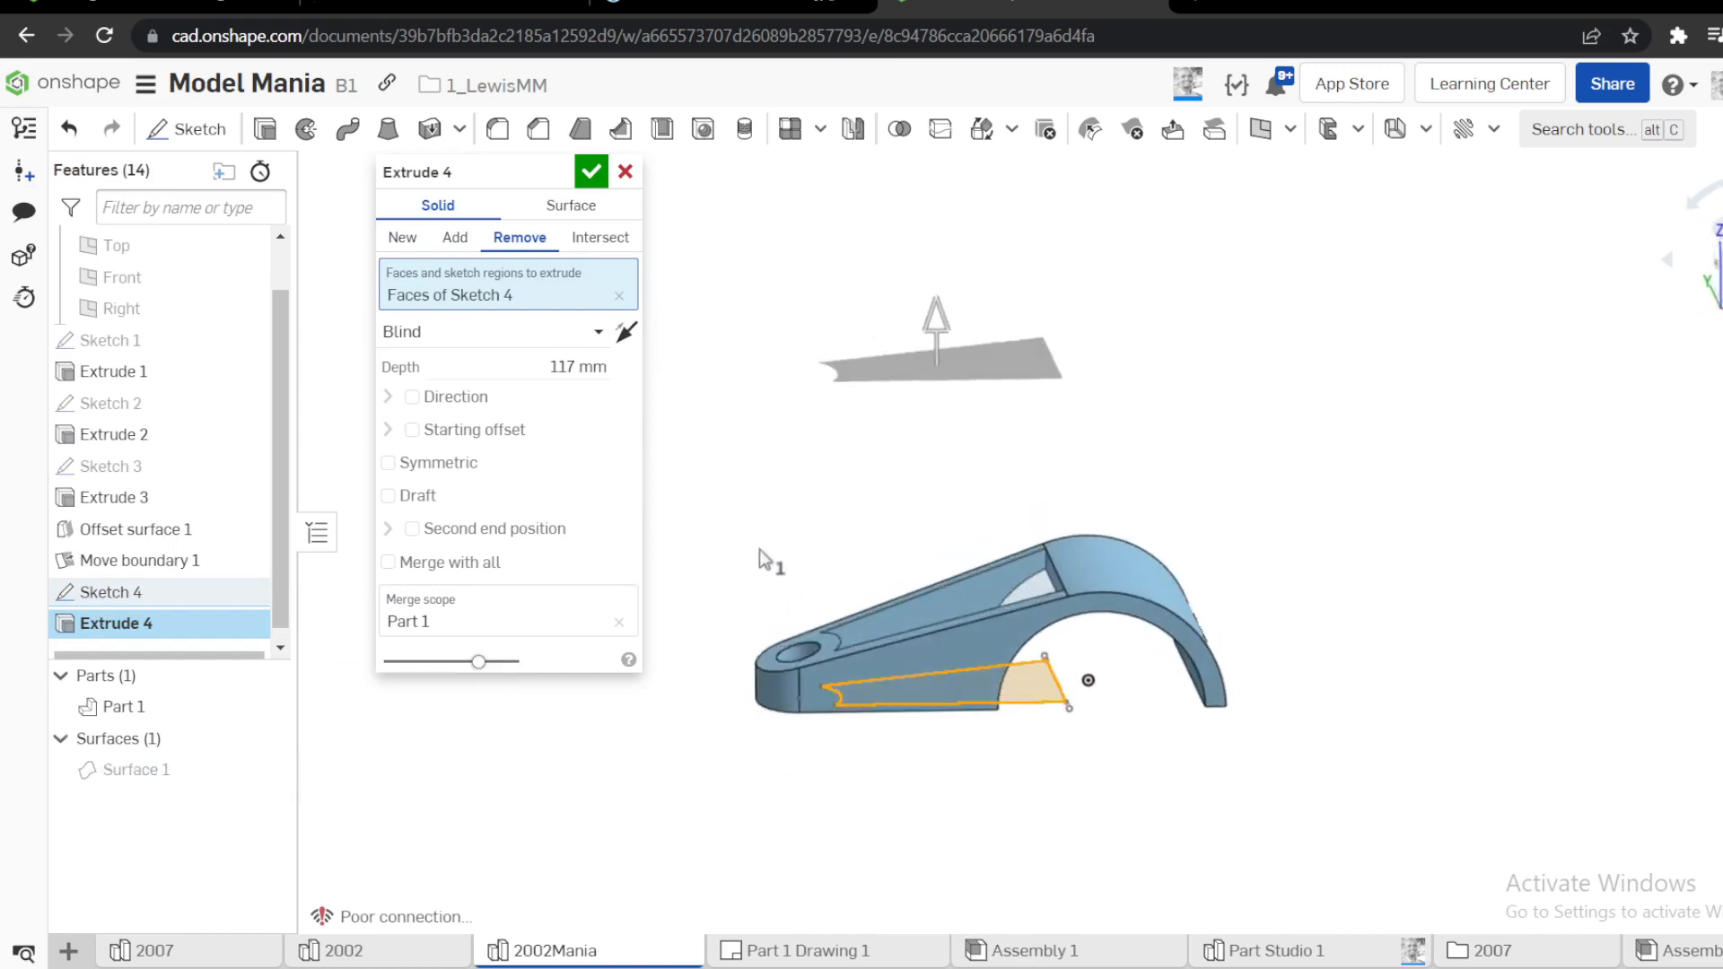
Give the pocket removal a 100 mm starting offset and reverse its direction so it cuts downward
{"action": "left_click", "coordinate": [412, 432]}
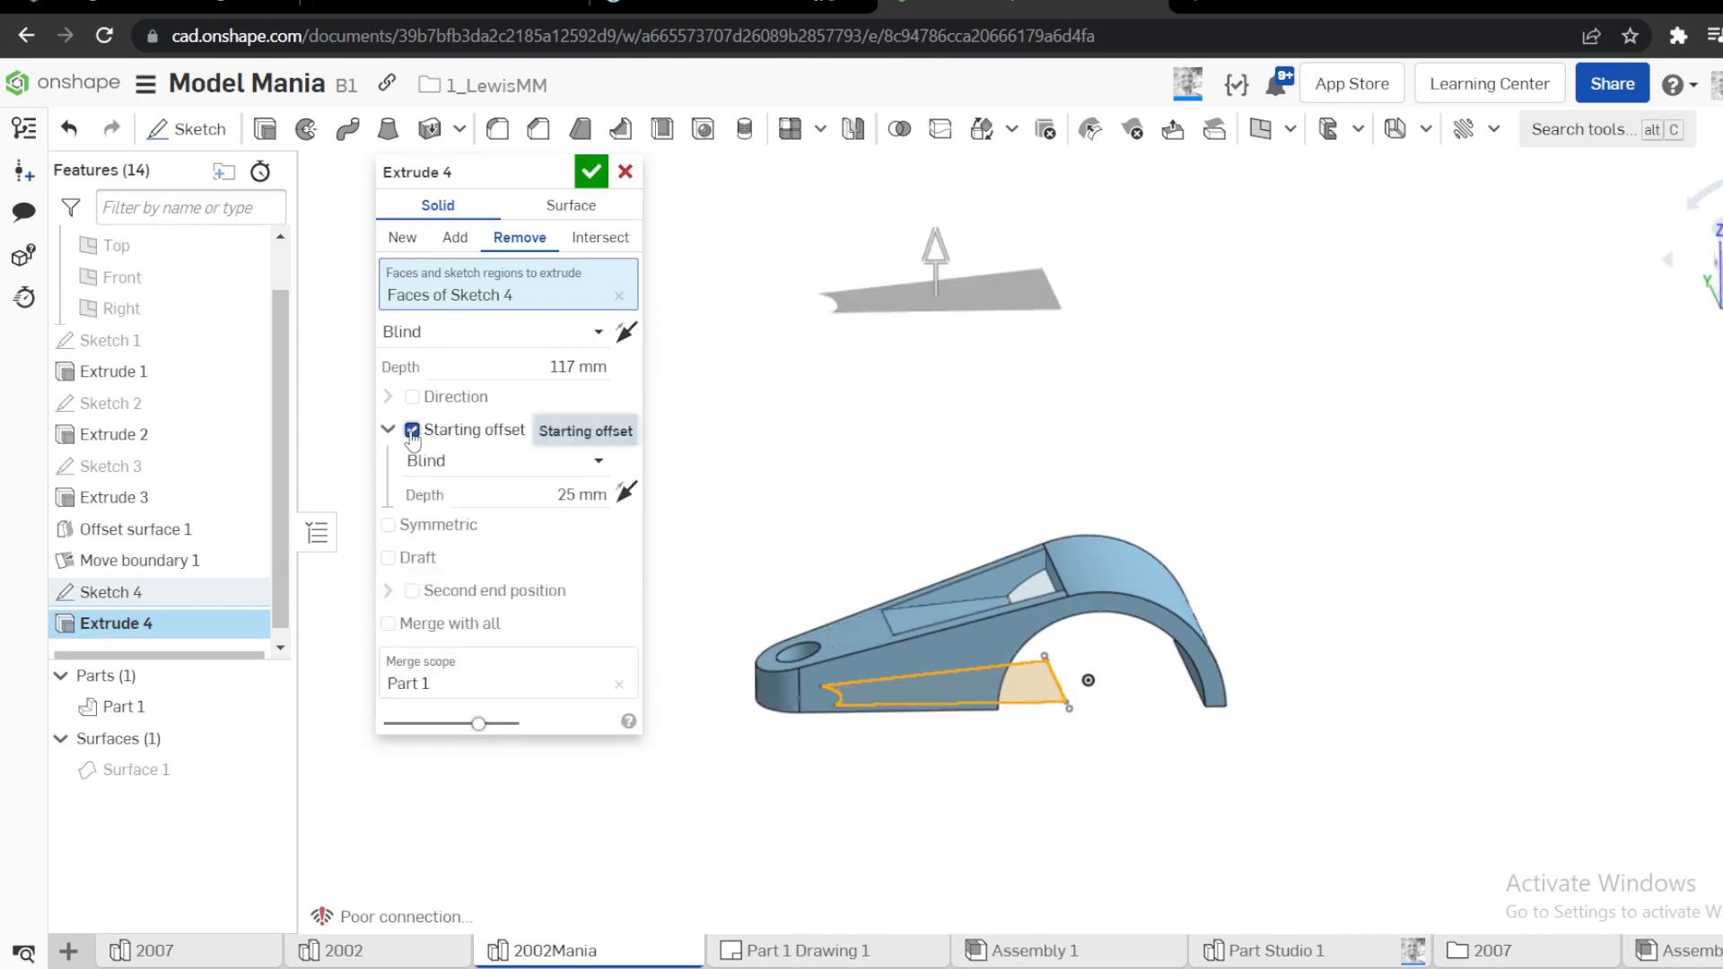
{"action": "mouse_move", "coordinate": [895, 509]}
{"action": "right_mouse_down"}
{"action": "mouse_move", "coordinate": [900, 488]}
{"action": "mouse_move", "coordinate": [934, 483]}
{"action": "mouse_move", "coordinate": [921, 514]}
{"action": "right_mouse_up"}
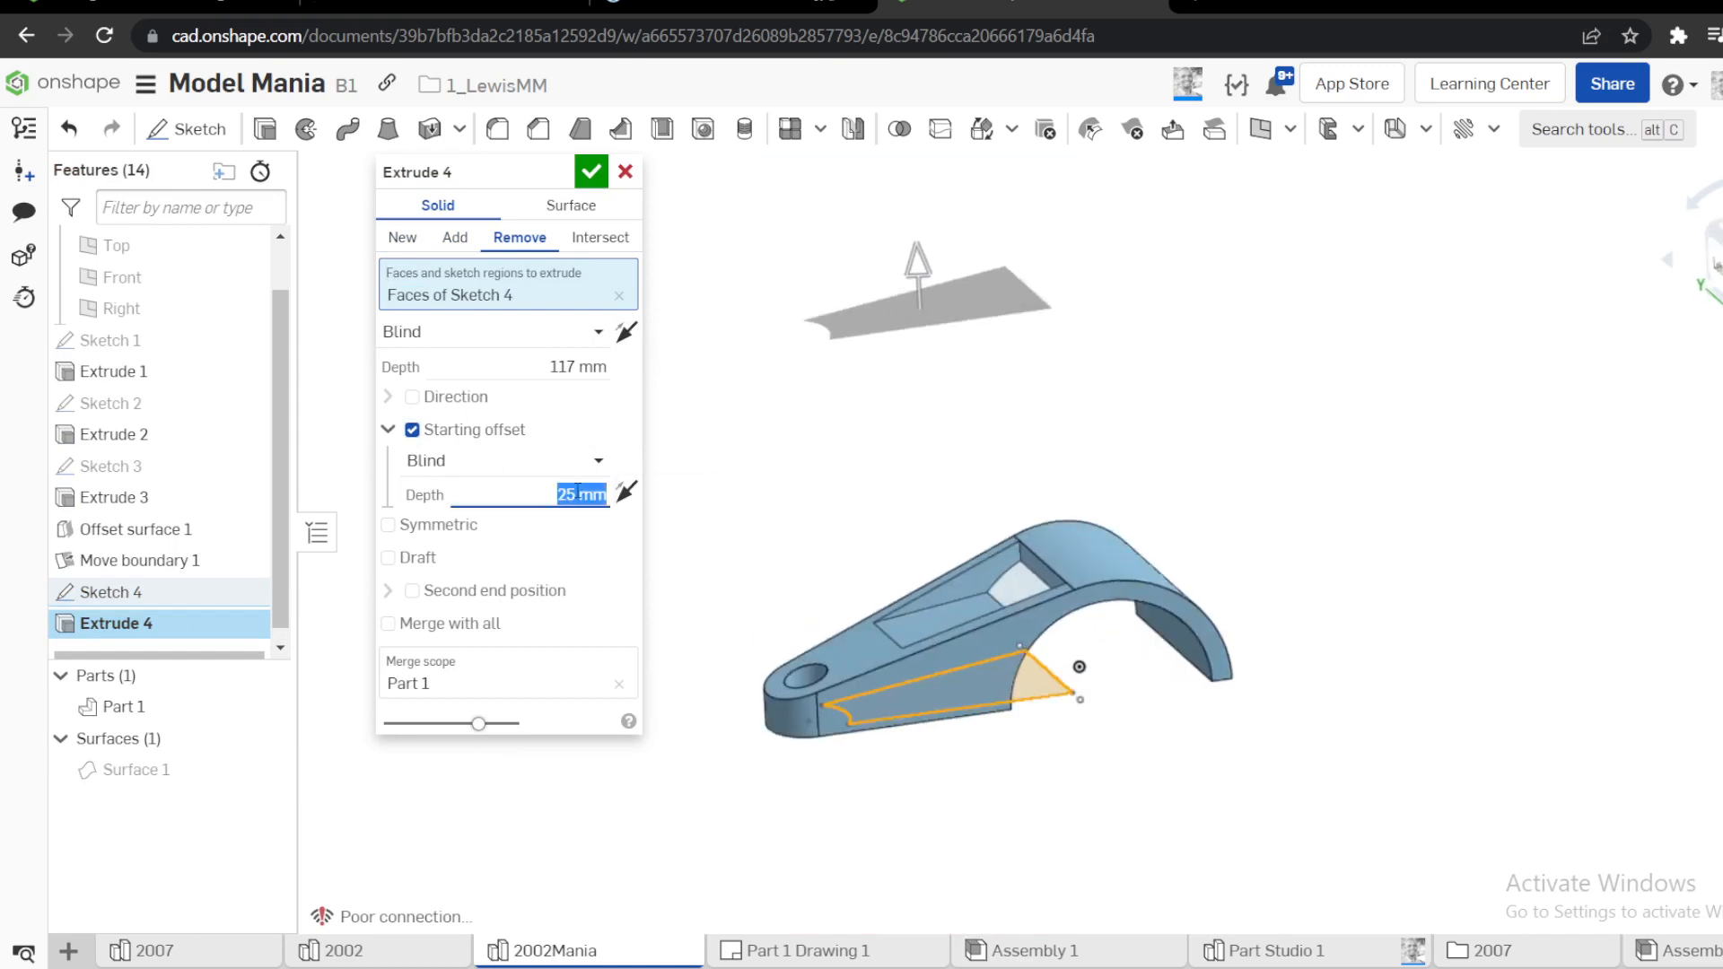
{"action": "type", "text": "00"}
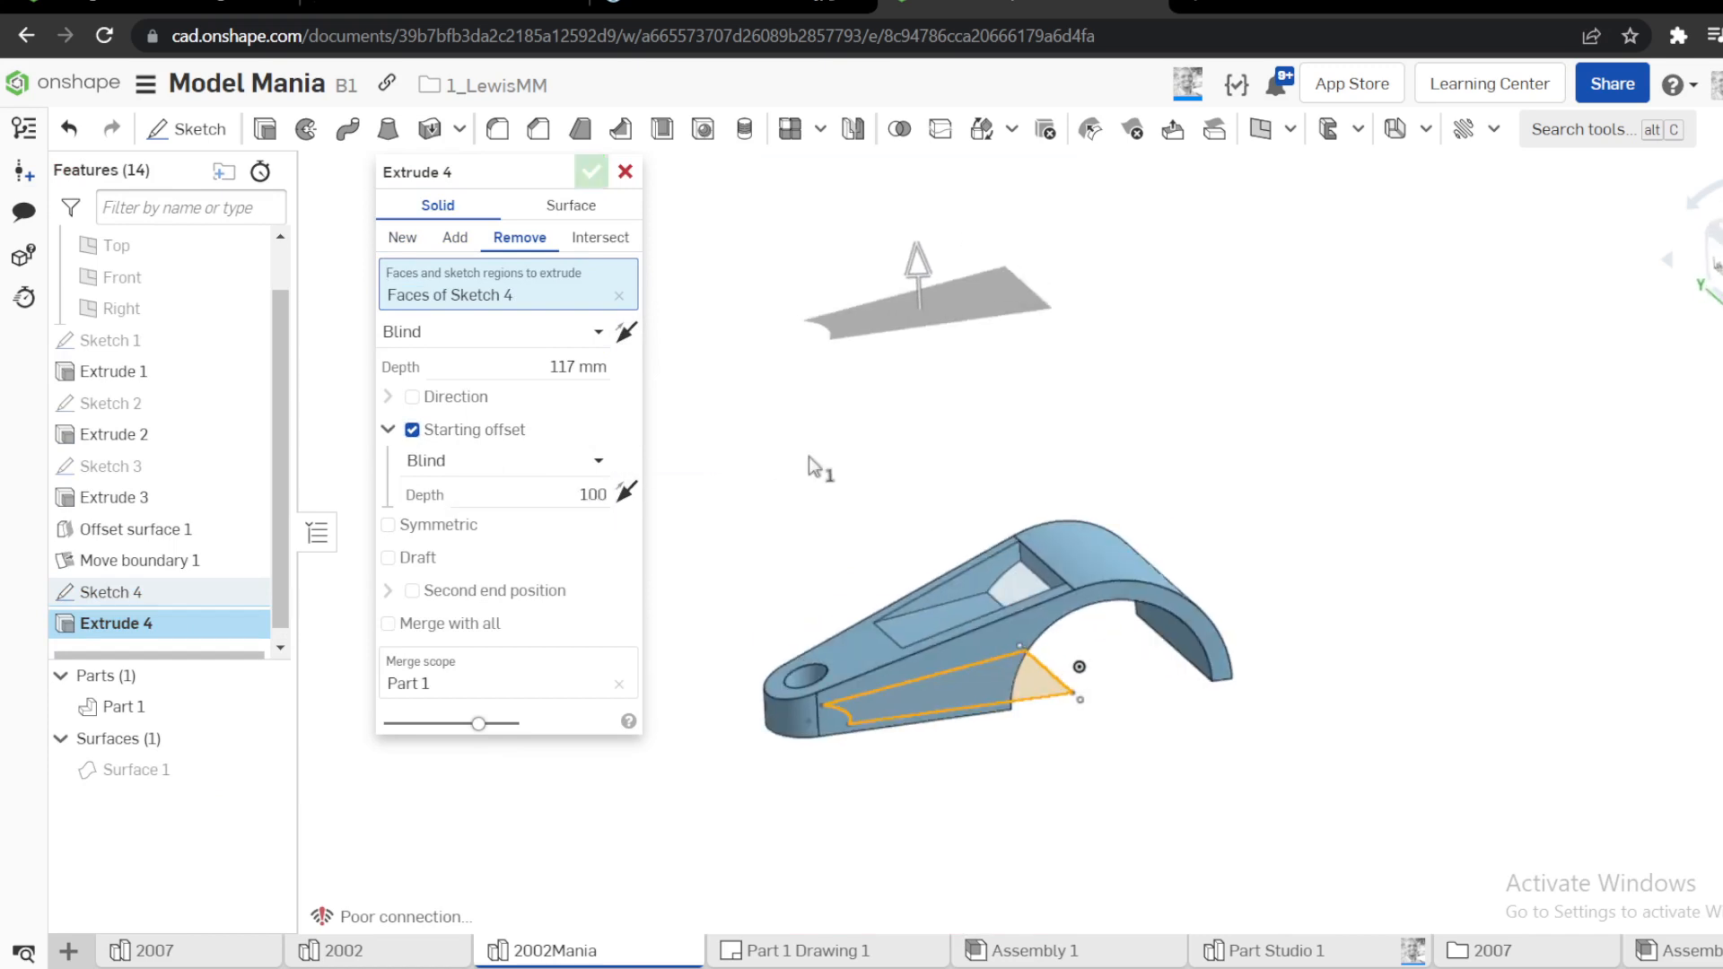
{"action": "key", "text": "Return"}
{"action": "right_click_drag", "start_coordinate": [964, 498], "coordinate": [1059, 558]}
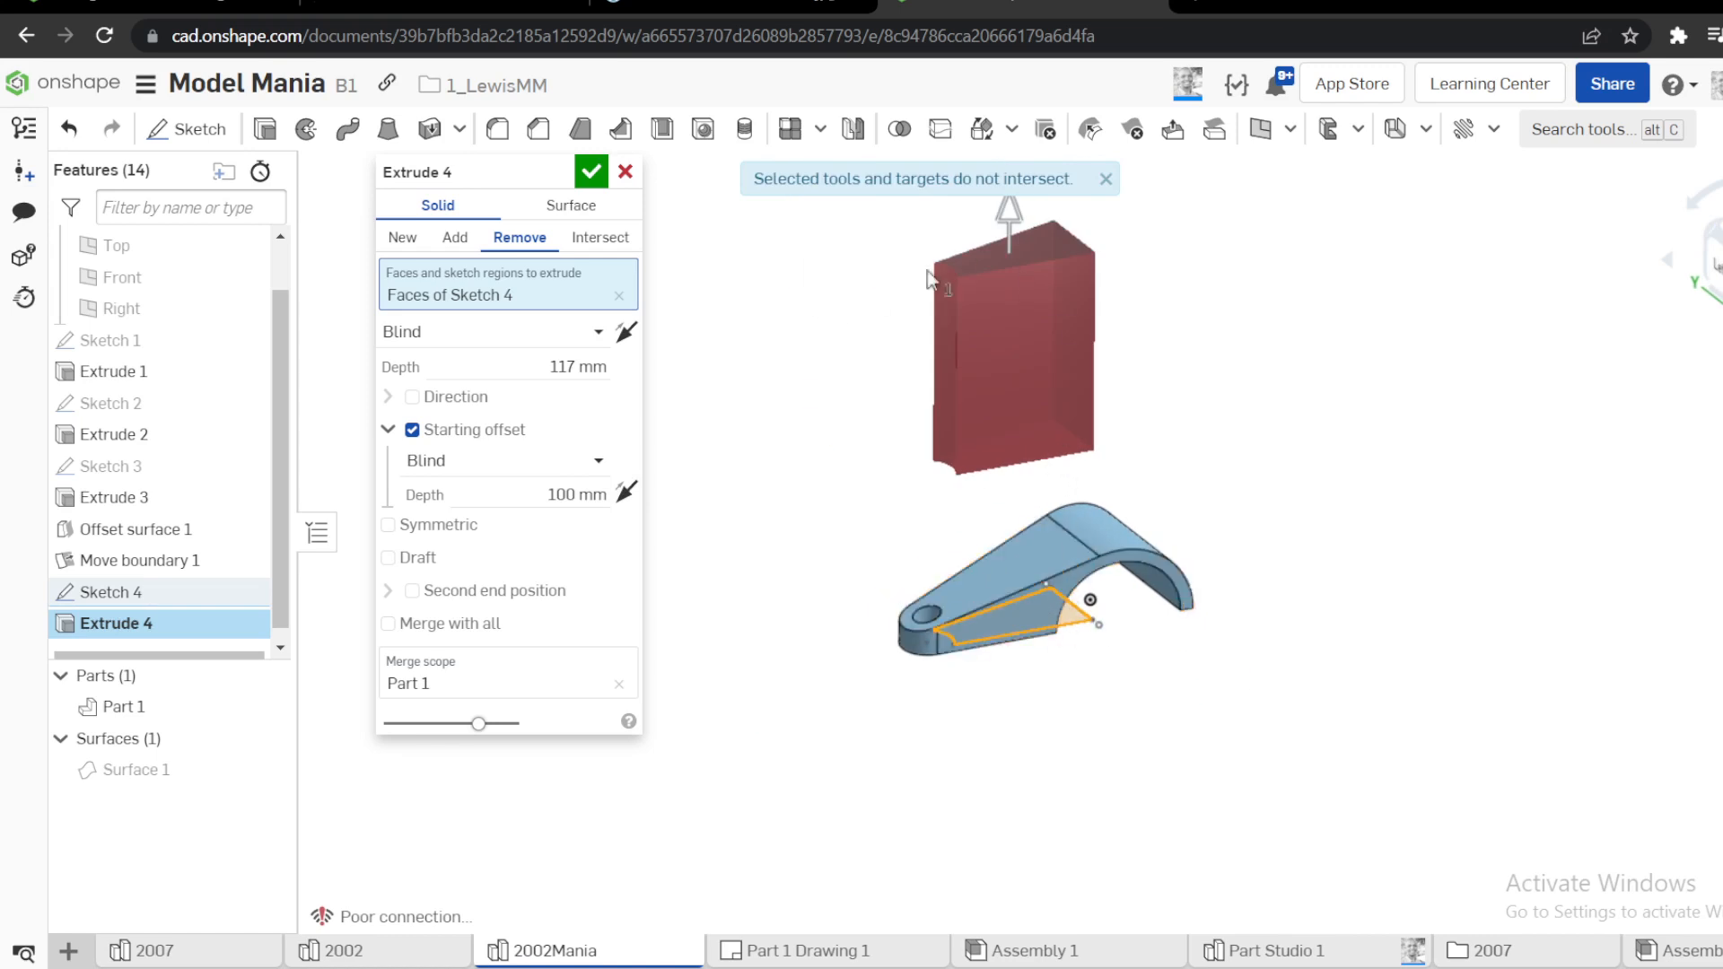
{"action": "left_click", "coordinate": [1009, 220]}
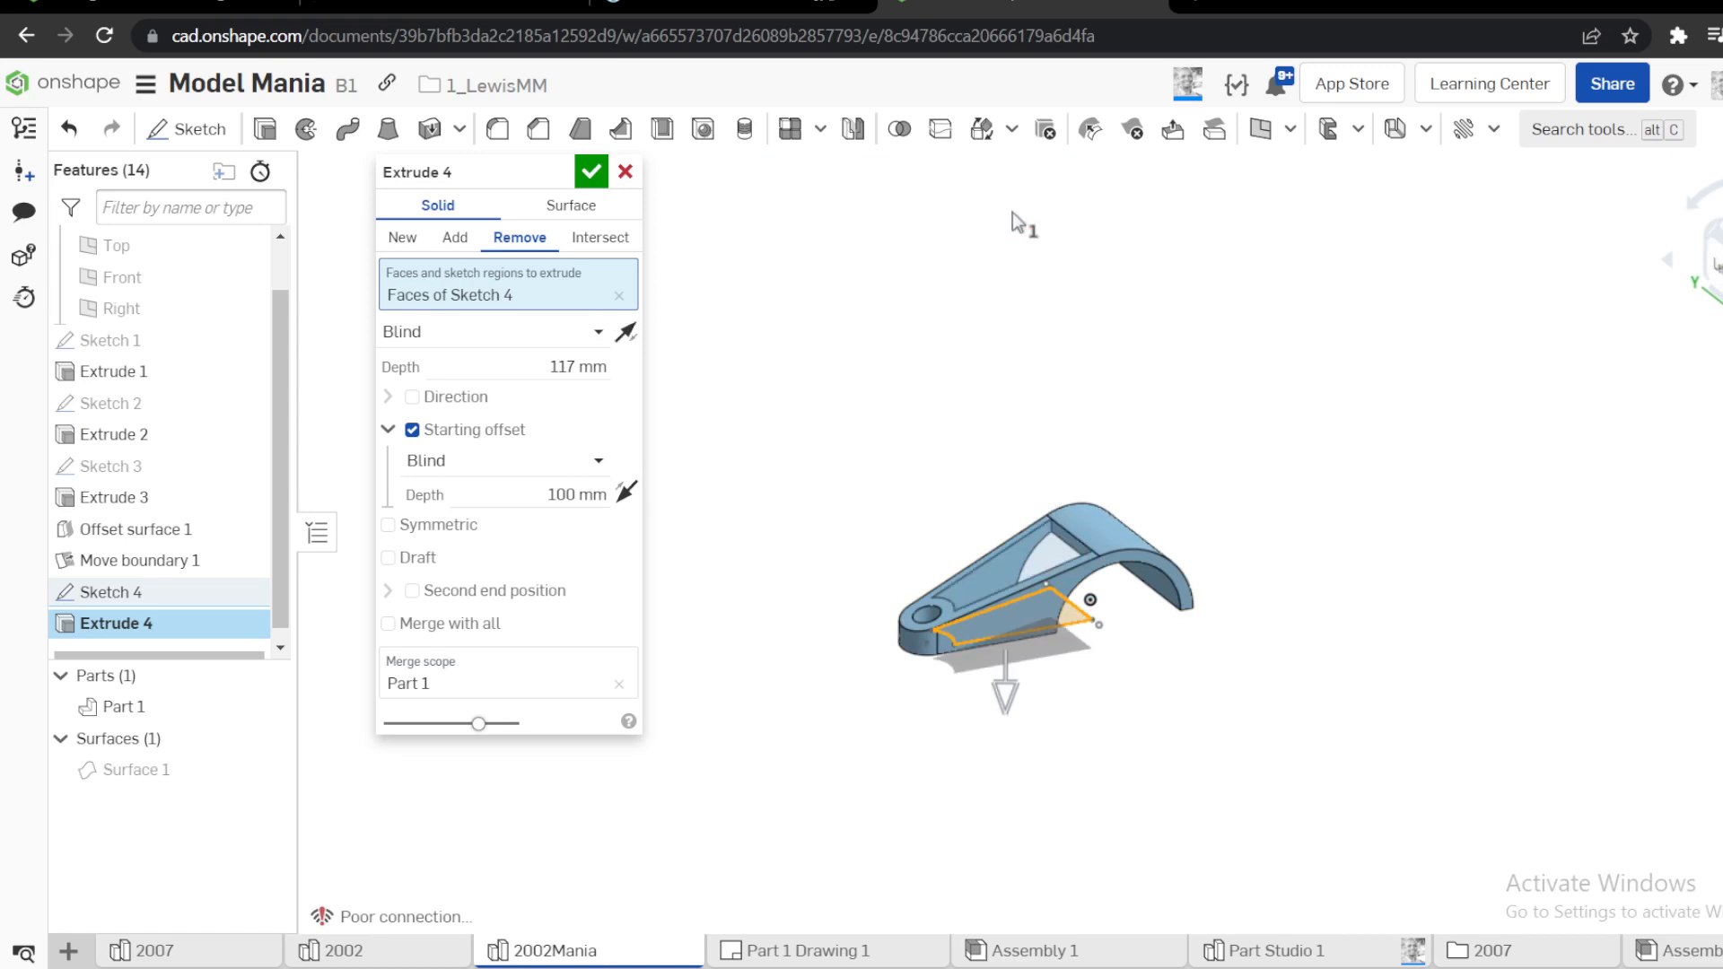
End the pocket removal up to Surface 1 using the Up to part end type, and accept the extrude
{"action": "left_click", "coordinate": [453, 332]}
{"action": "left_click", "coordinate": [459, 461]}
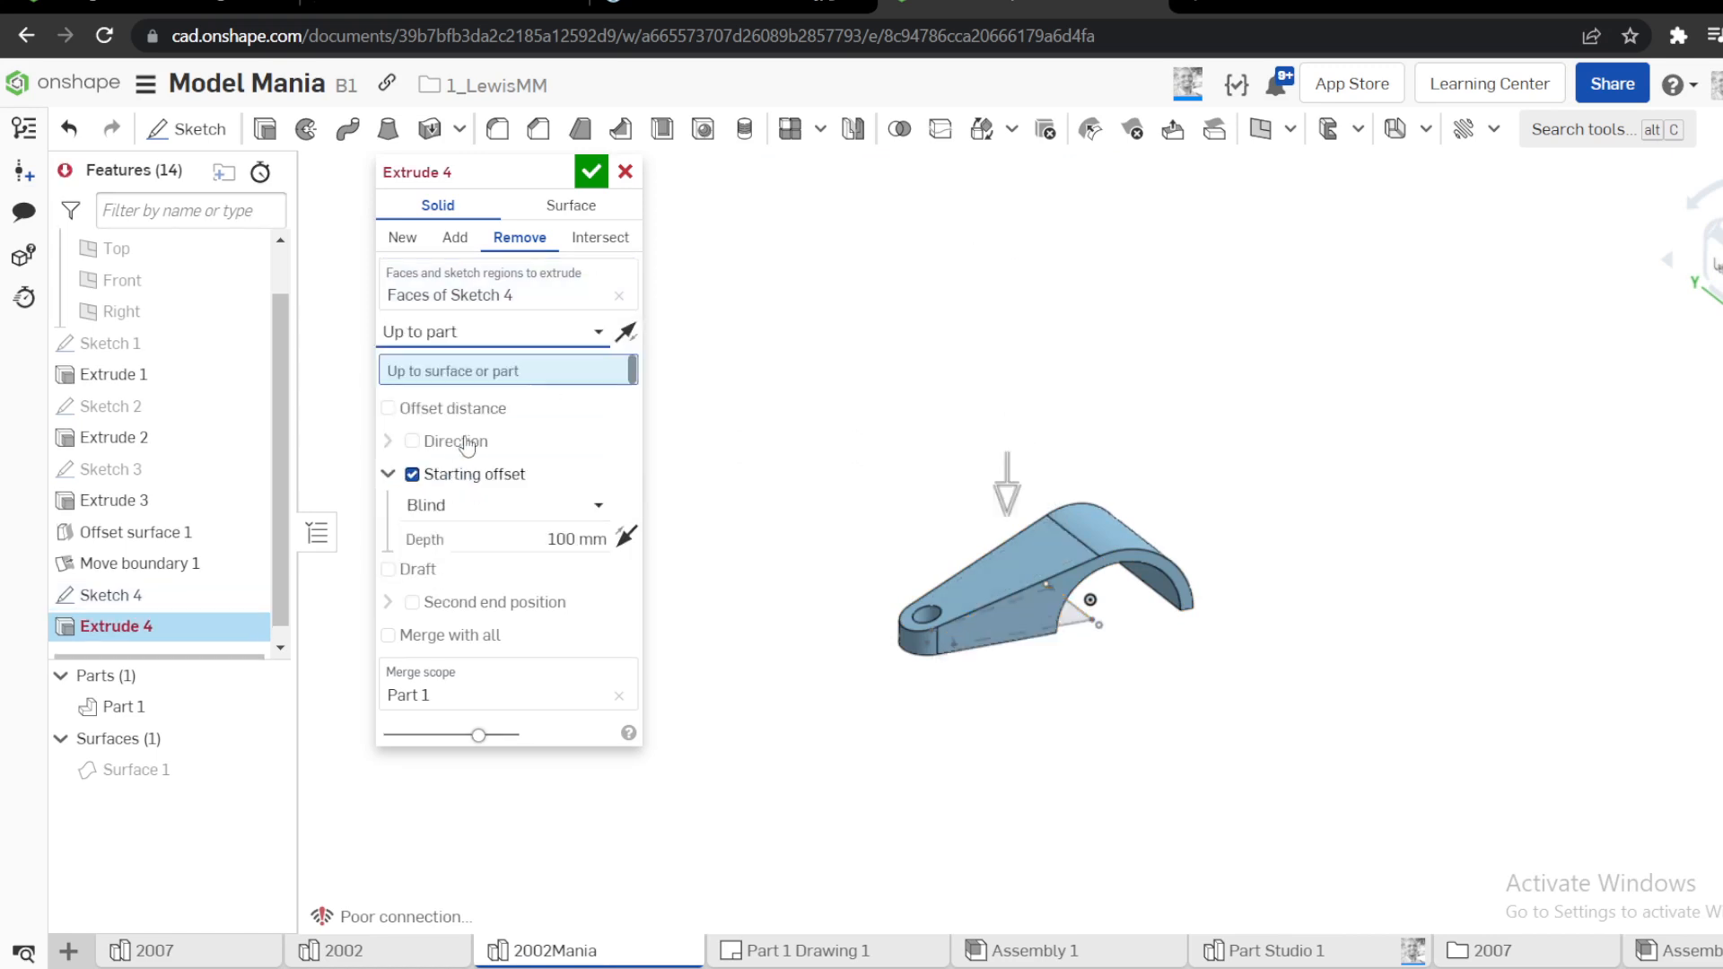
{"action": "left_click", "coordinate": [191, 773]}
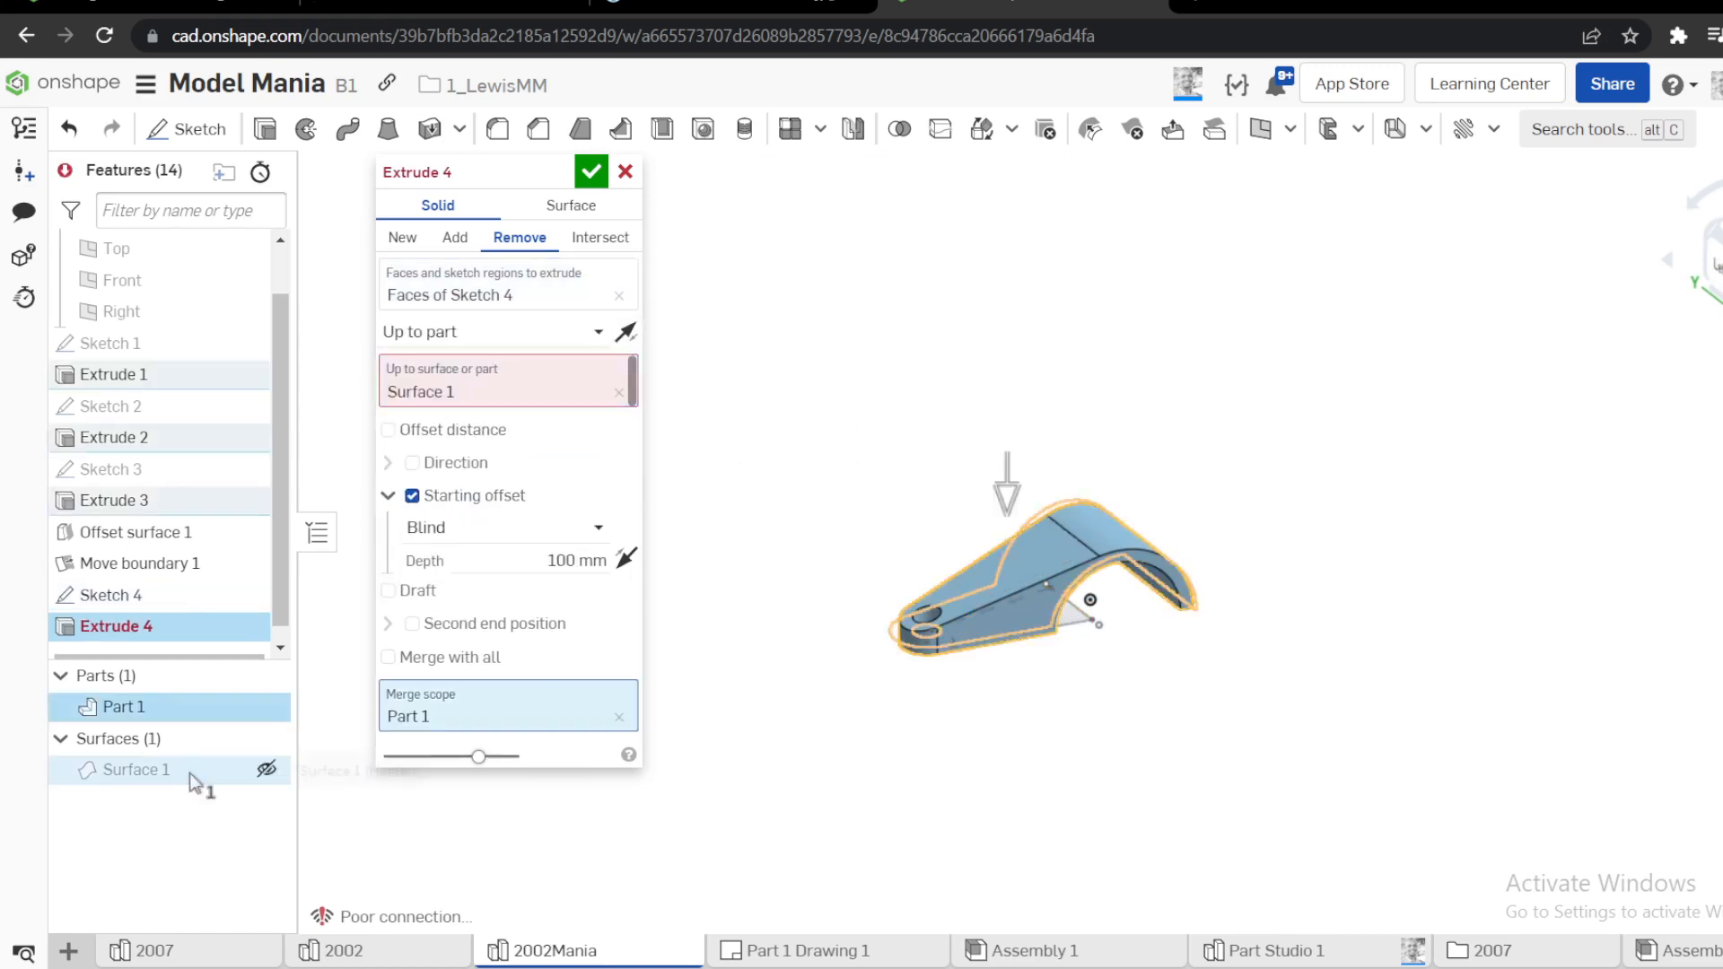
{"action": "left_click", "coordinate": [585, 182]}
Start a neutral-plane draft on the part with the Top plane as its neutral plane
{"action": "right_click_drag", "start_coordinate": [981, 538], "coordinate": [1010, 608]}
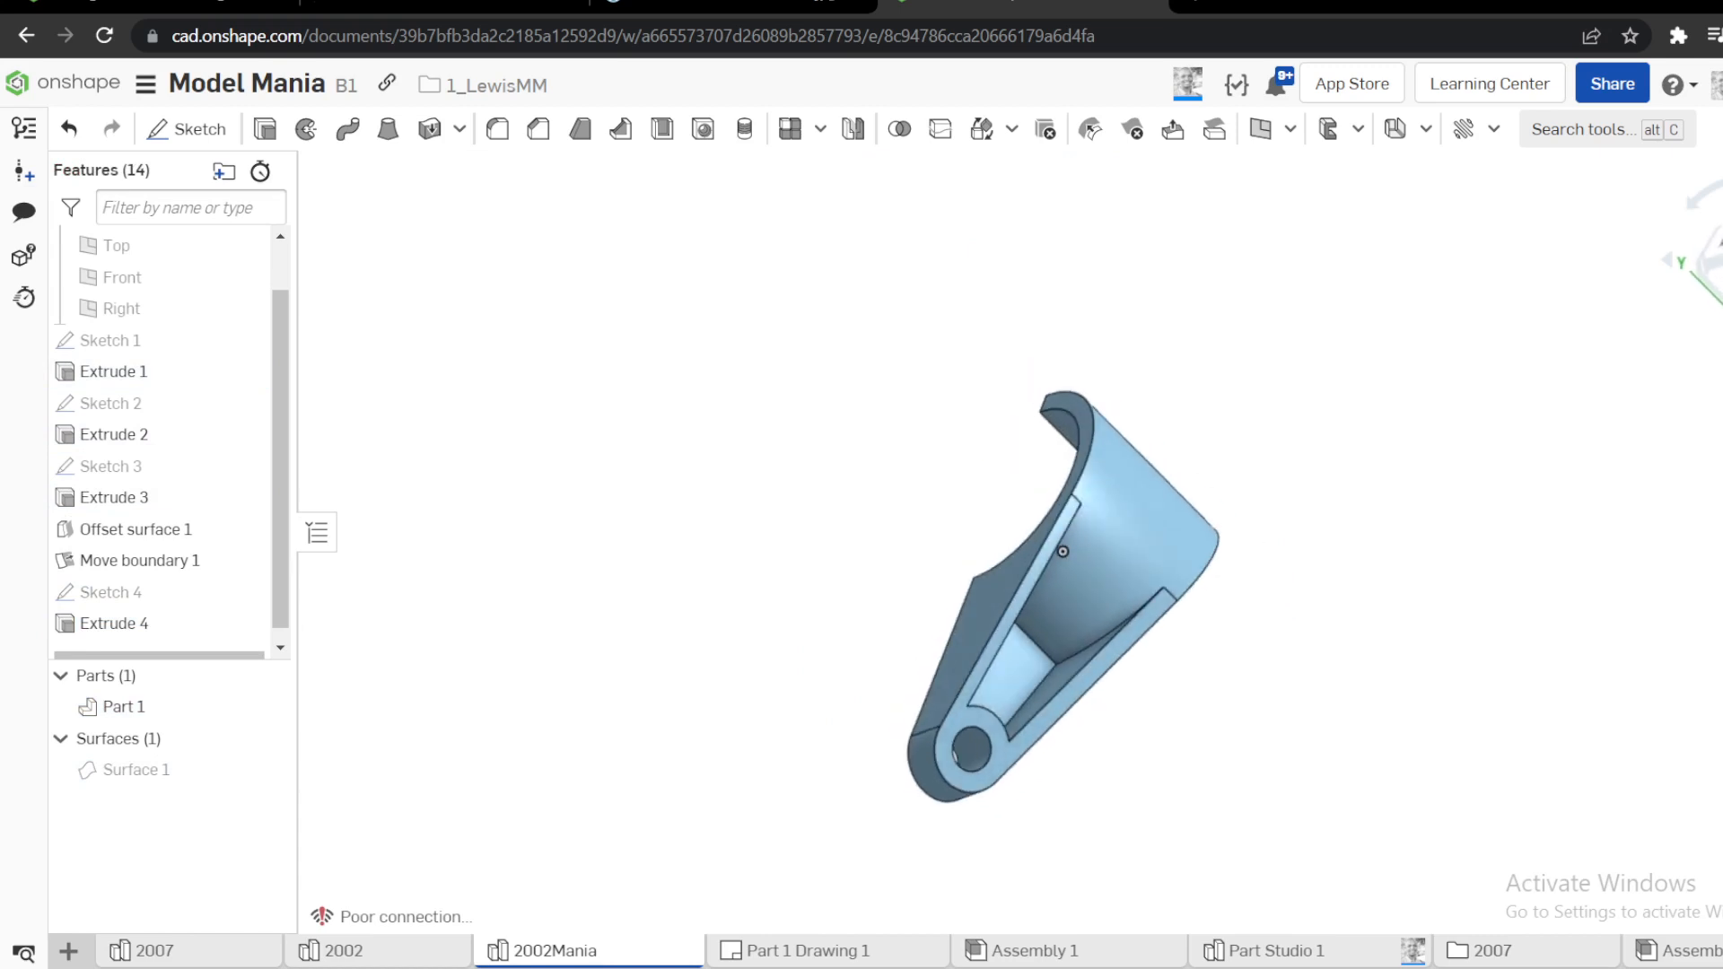
{"action": "left_click", "coordinate": [1720, 256]}
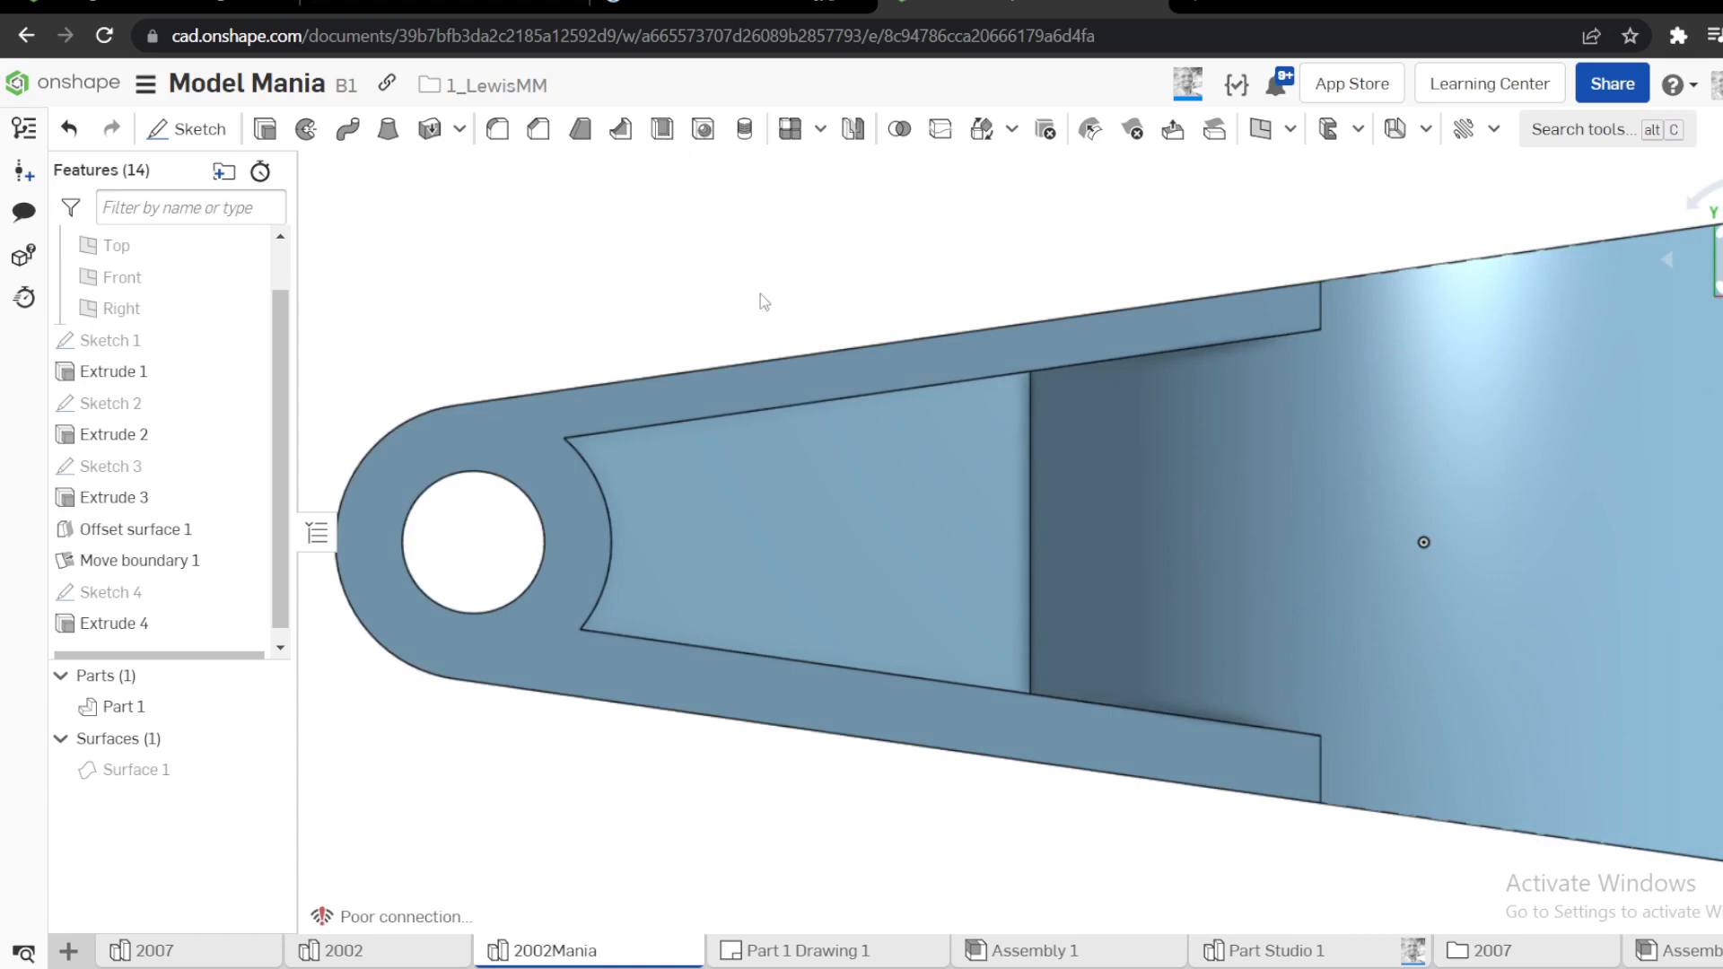
{"action": "right_click_drag", "start_coordinate": [761, 293], "coordinate": [666, 286]}
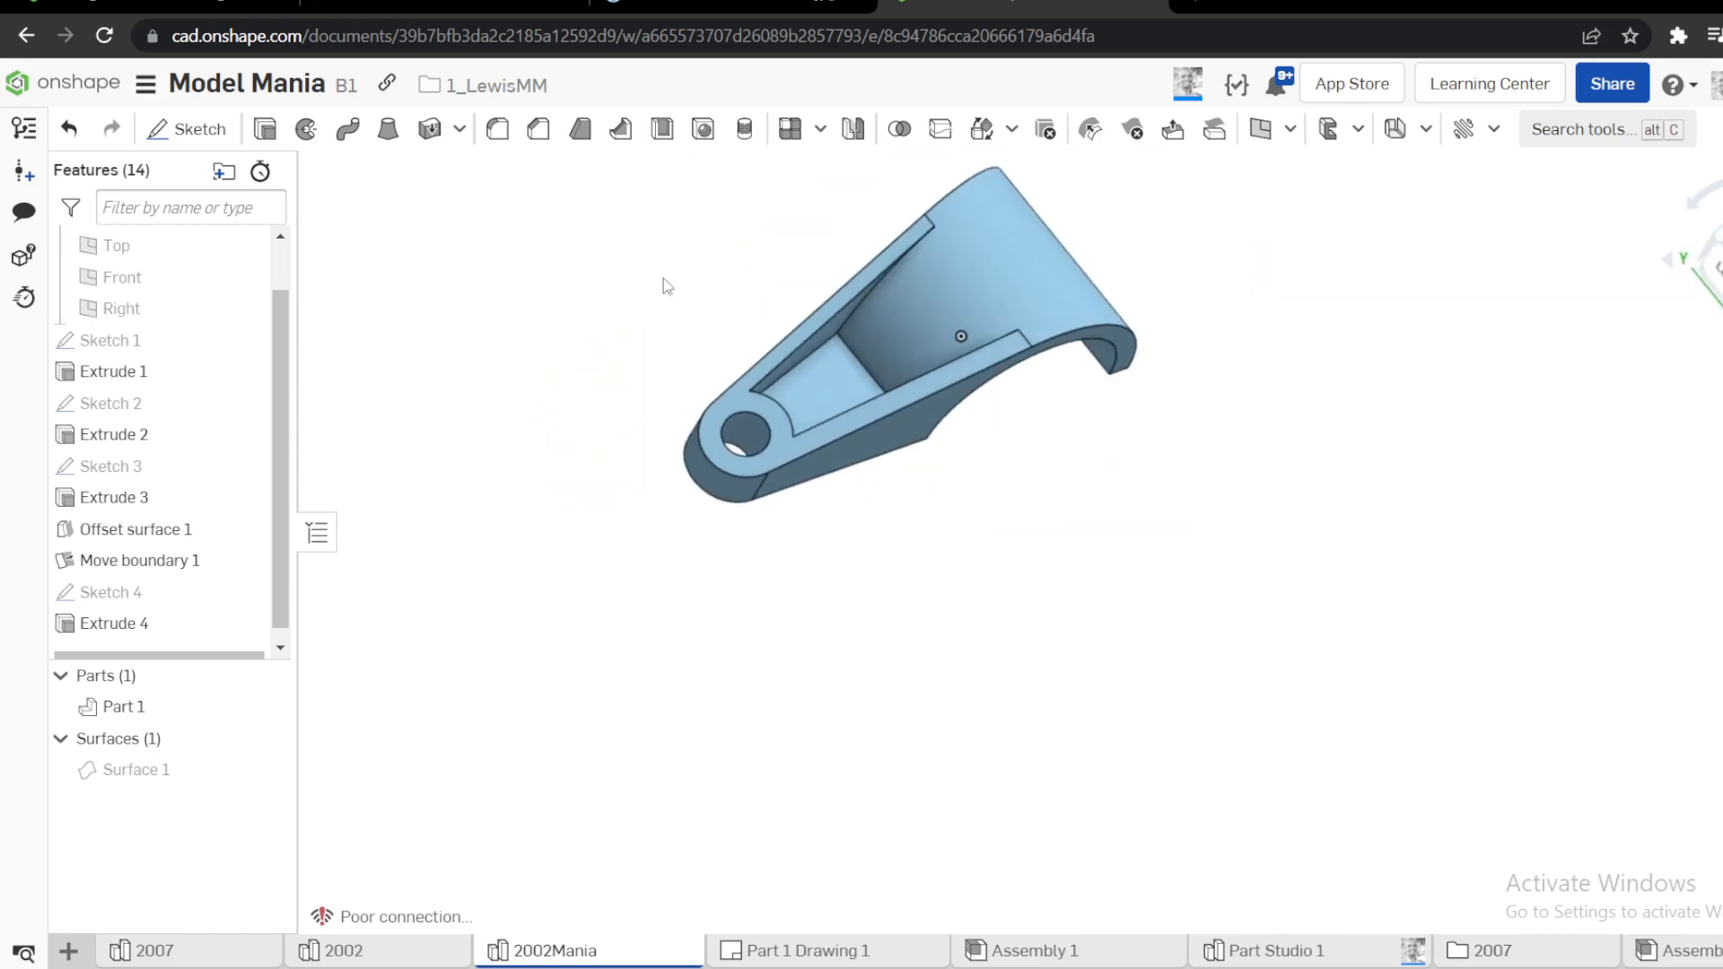
{"action": "middle_click_drag", "start_coordinate": [656, 276], "coordinate": [672, 421]}
{"action": "scroll", "coordinate": [682, 440], "scroll_direction": "up", "scroll_amount": 4}
{"action": "right_click_drag", "start_coordinate": [698, 461], "coordinate": [685, 427]}
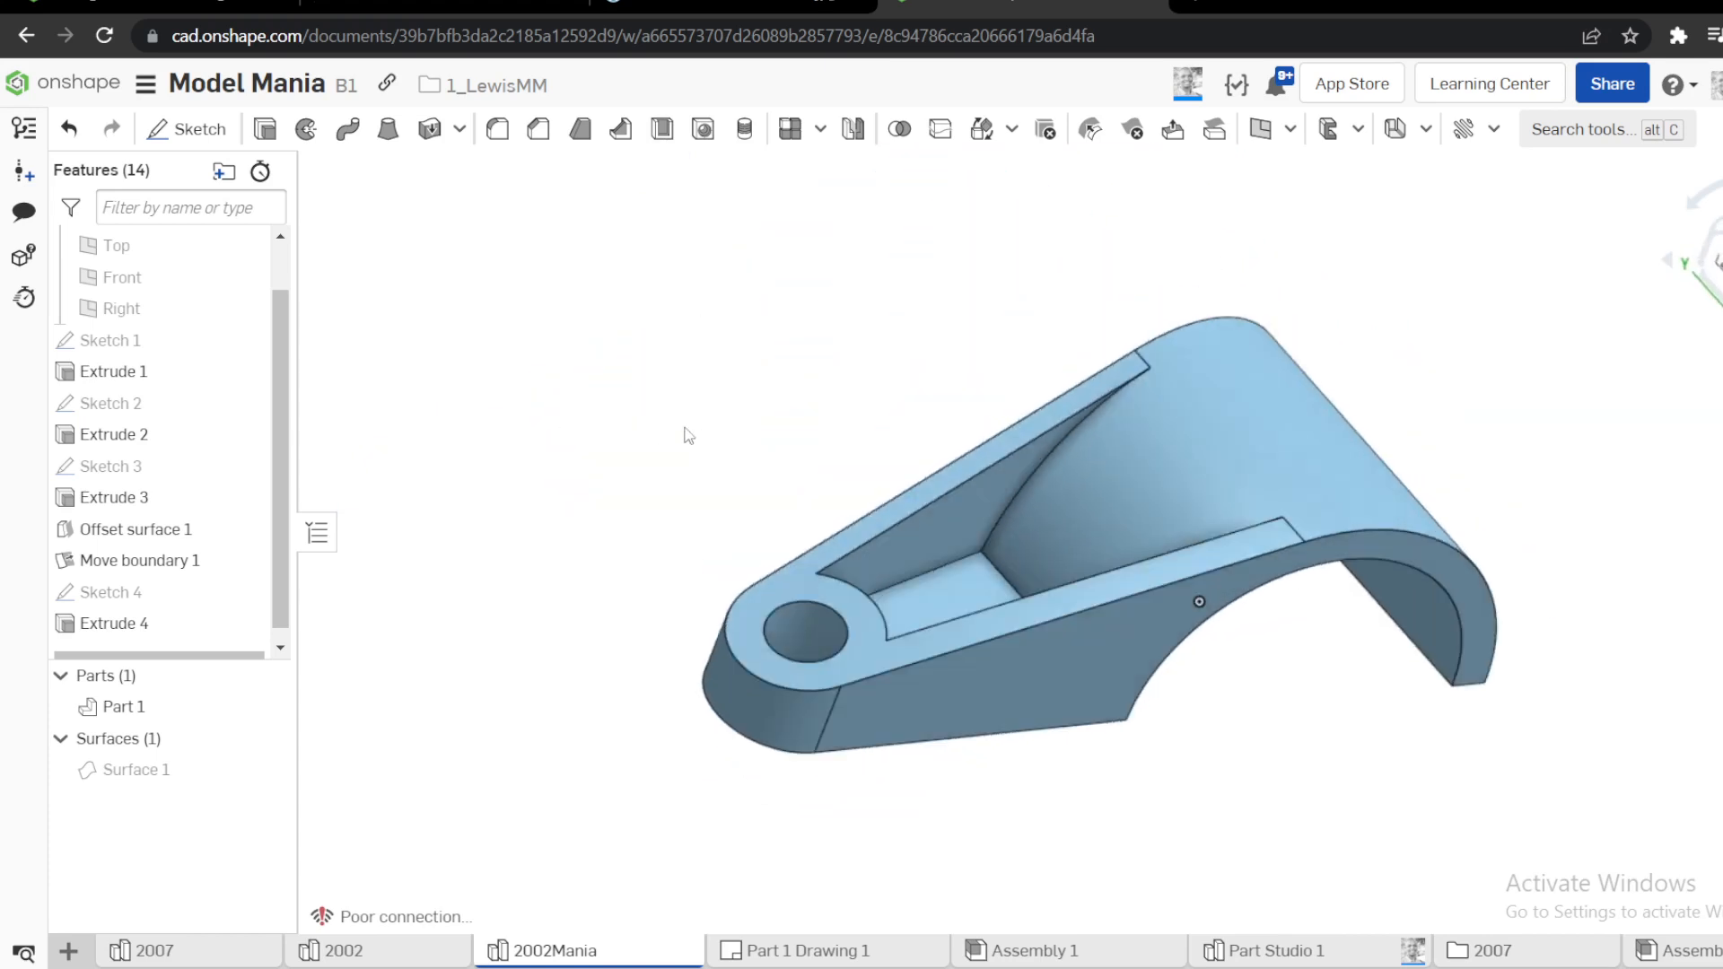
{"action": "left_click", "coordinate": [579, 152]}
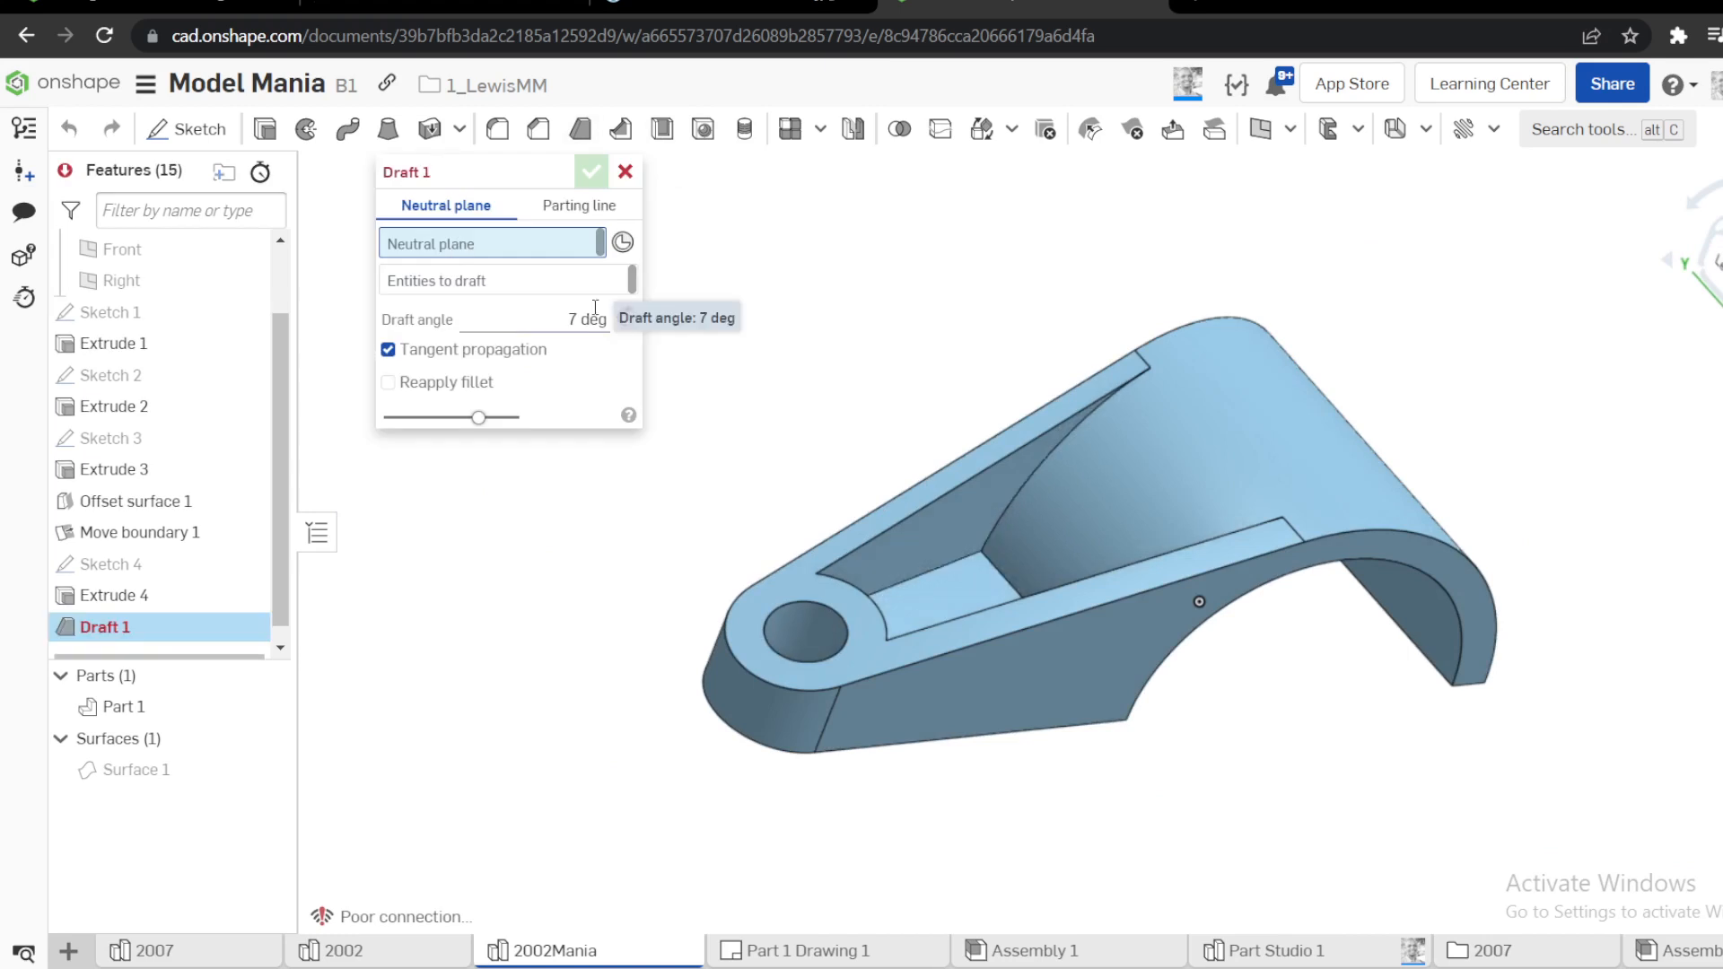
{"action": "scroll", "coordinate": [152, 368], "scroll_direction": "up", "scroll_amount": 2}
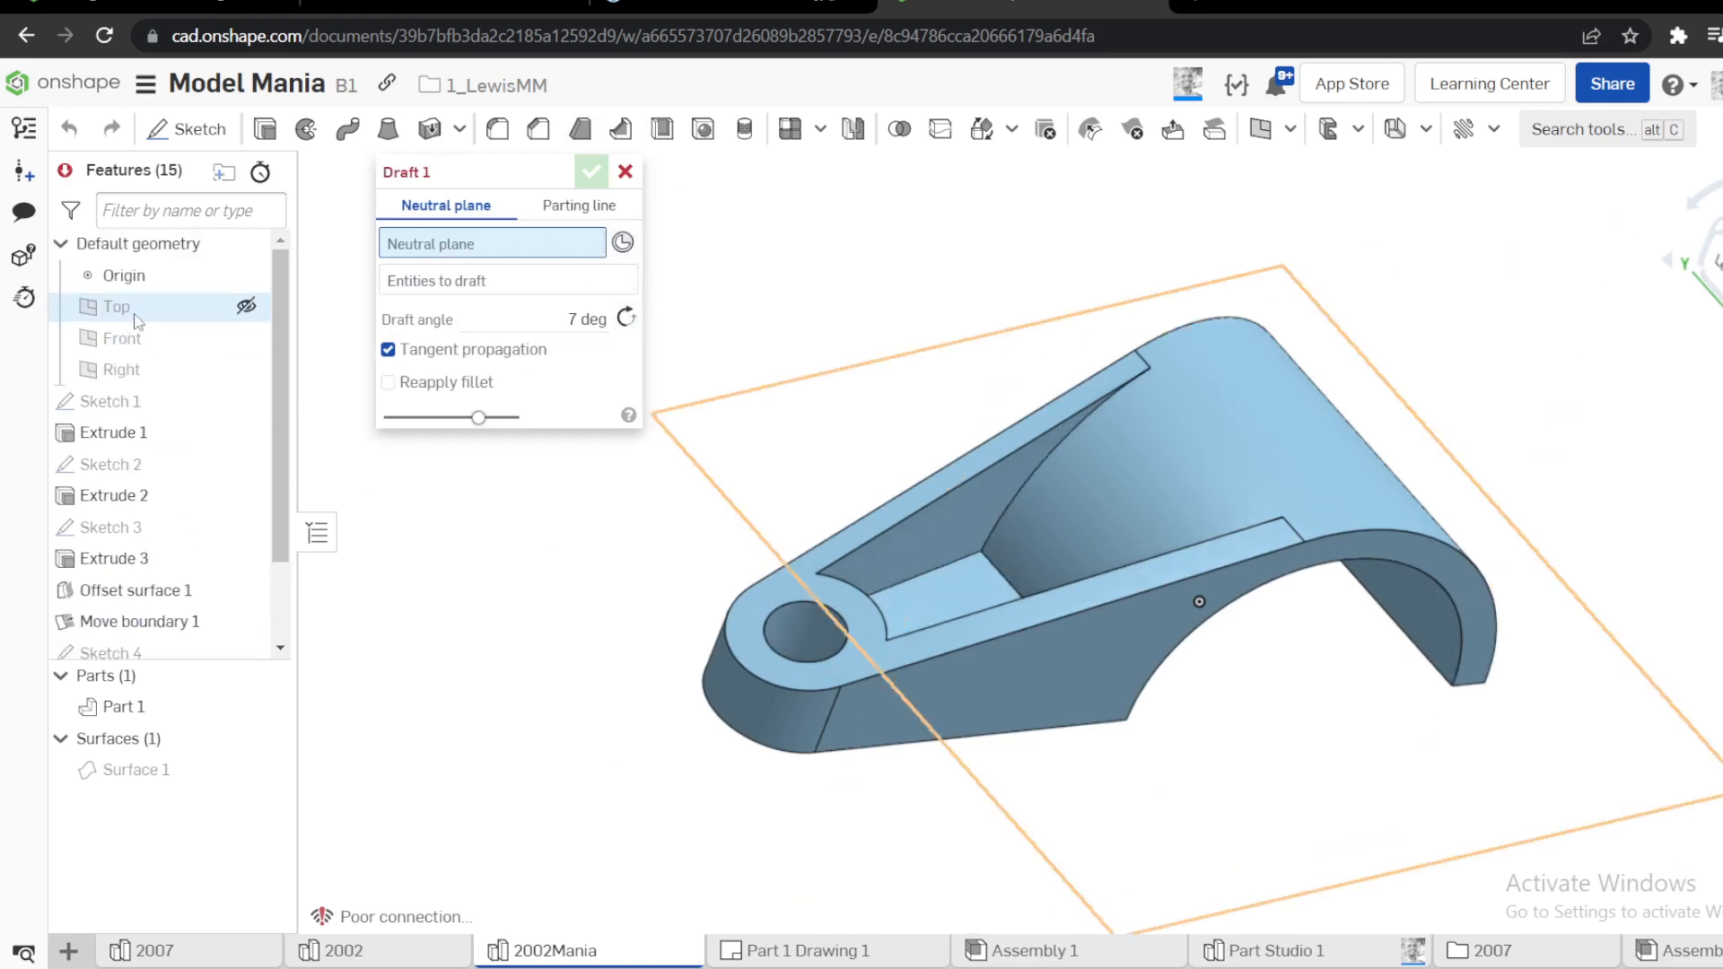
{"action": "left_click", "coordinate": [136, 321]}
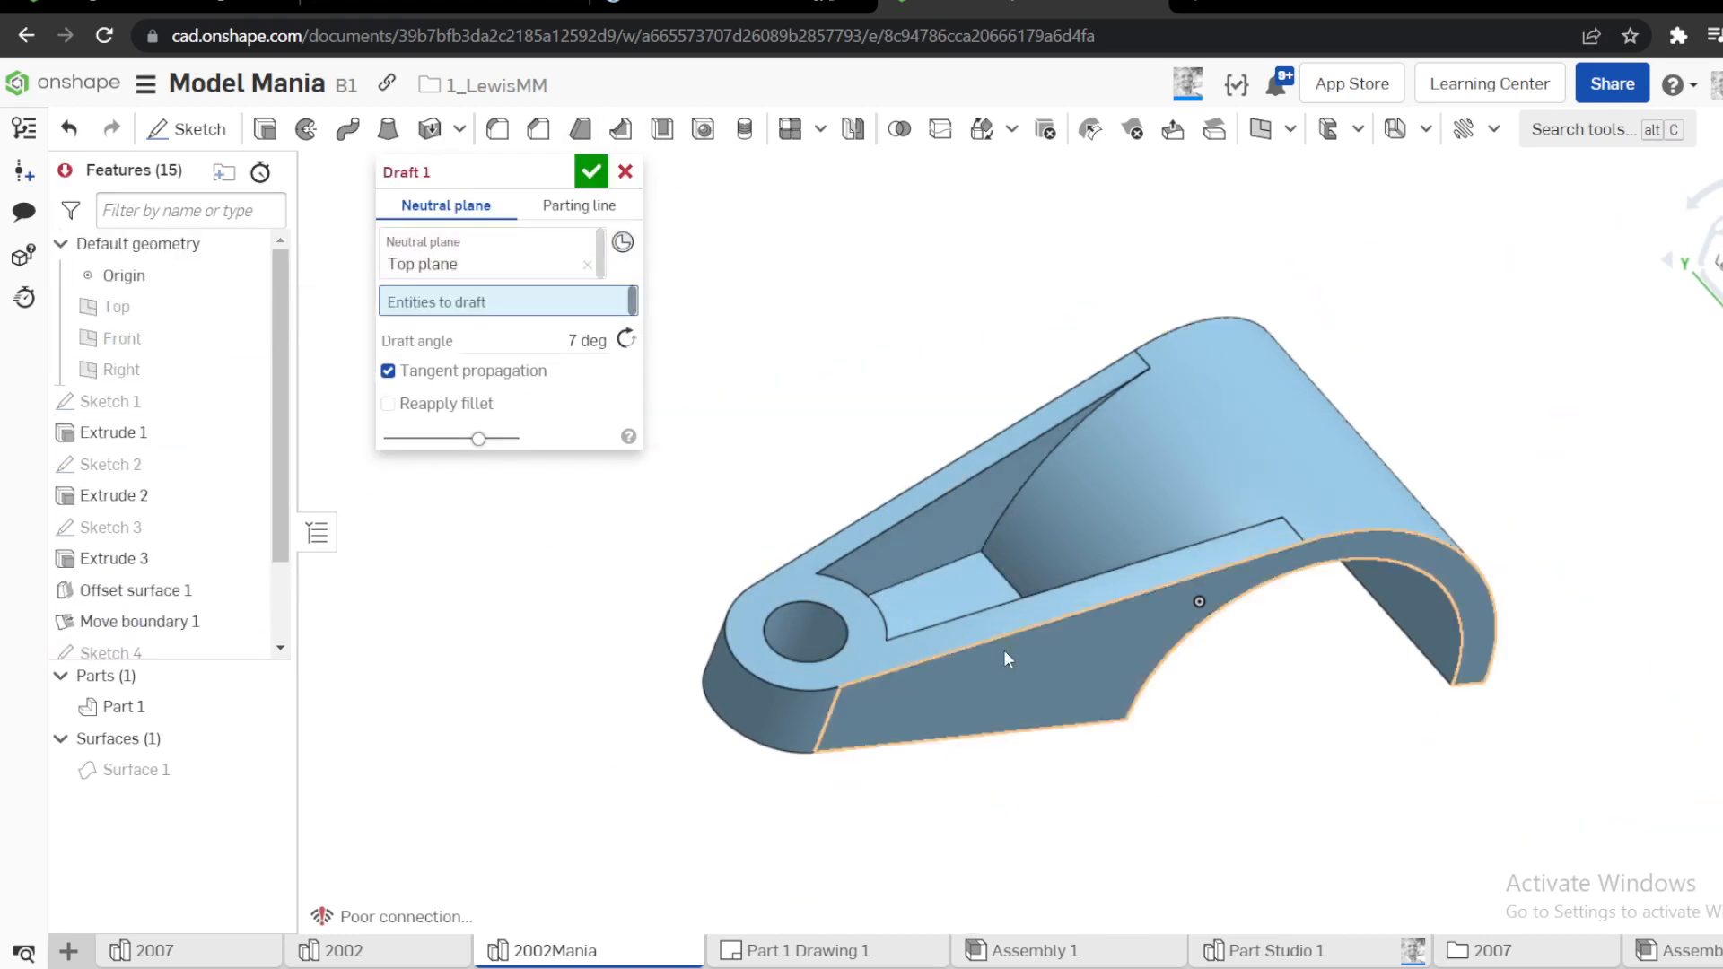
Draft the arm's outer side faces and rounded end face at 7 degrees and accept the feature
{"action": "left_click", "coordinate": [812, 725]}
{"action": "left_click", "coordinate": [810, 718]}
{"action": "right_click_drag", "start_coordinate": [811, 718], "coordinate": [985, 722]}
{"action": "left_click", "coordinate": [690, 605]}
{"action": "scroll", "coordinate": [973, 611], "scroll_direction": "up", "scroll_amount": 3}
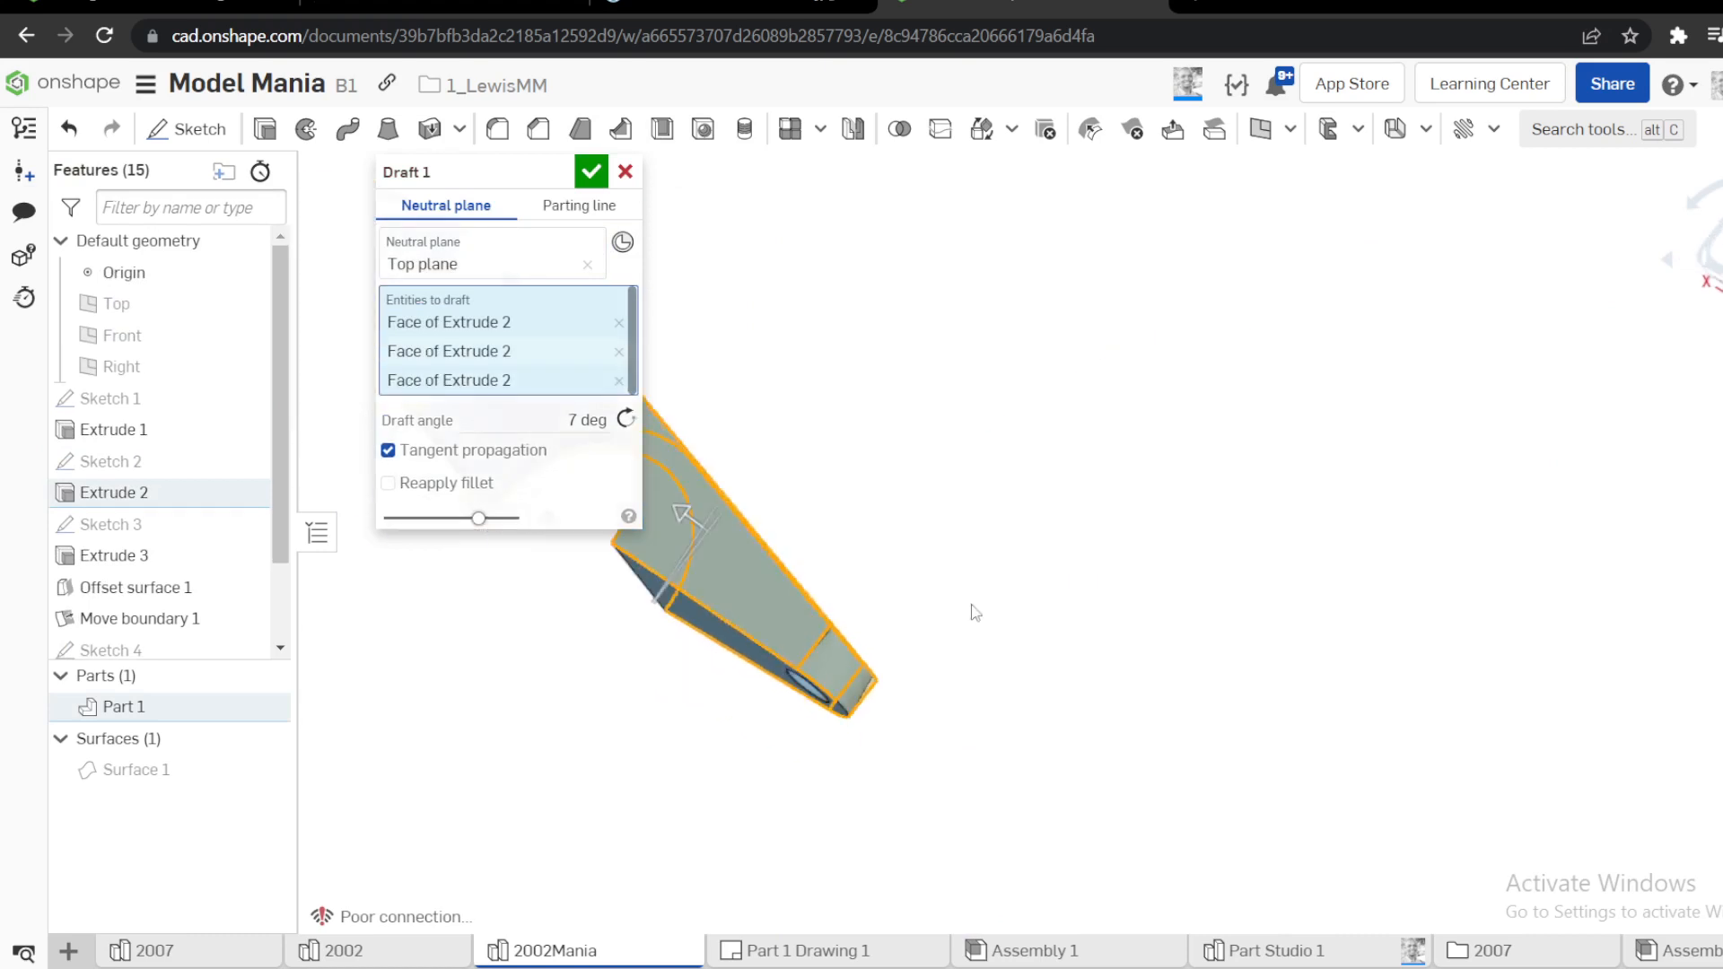
{"action": "right_click_drag", "start_coordinate": [1106, 610], "coordinate": [842, 557]}
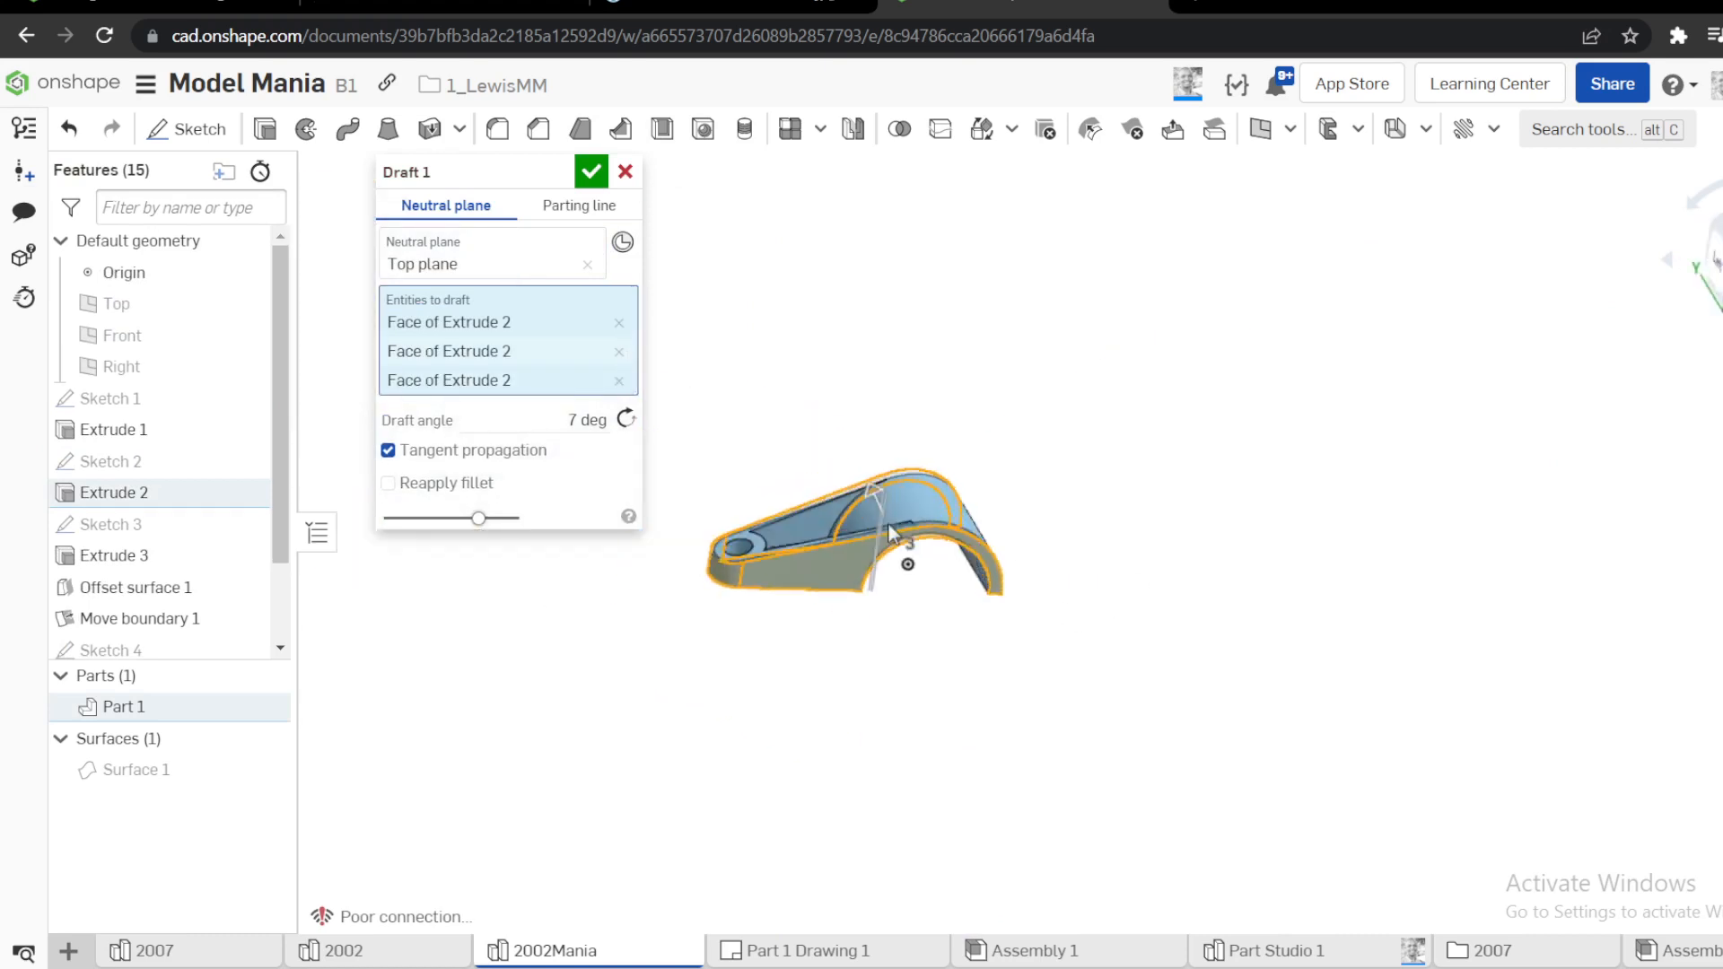
{"action": "right_click_drag", "start_coordinate": [1023, 549], "coordinate": [1479, 392]}
{"action": "left_click", "coordinate": [1716, 268]}
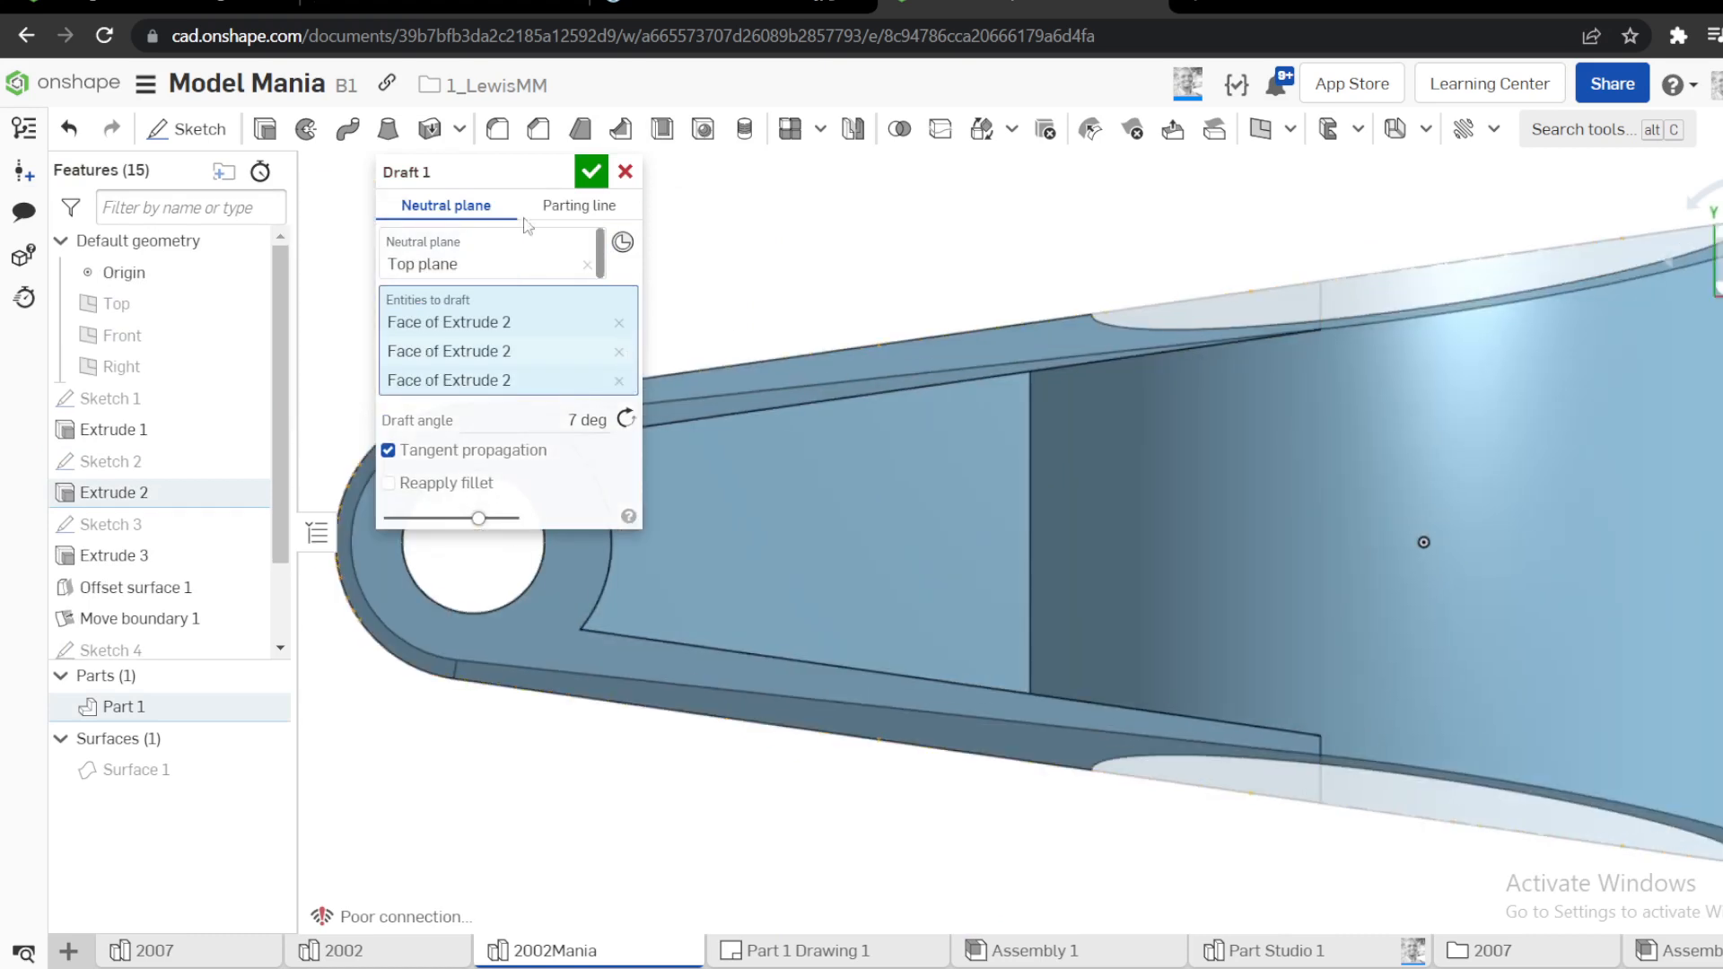
{"action": "left_click", "coordinate": [590, 174]}
Reorder Draft 1 in the feature list so it comes before Sketch 4
{"action": "key", "text": "f"}
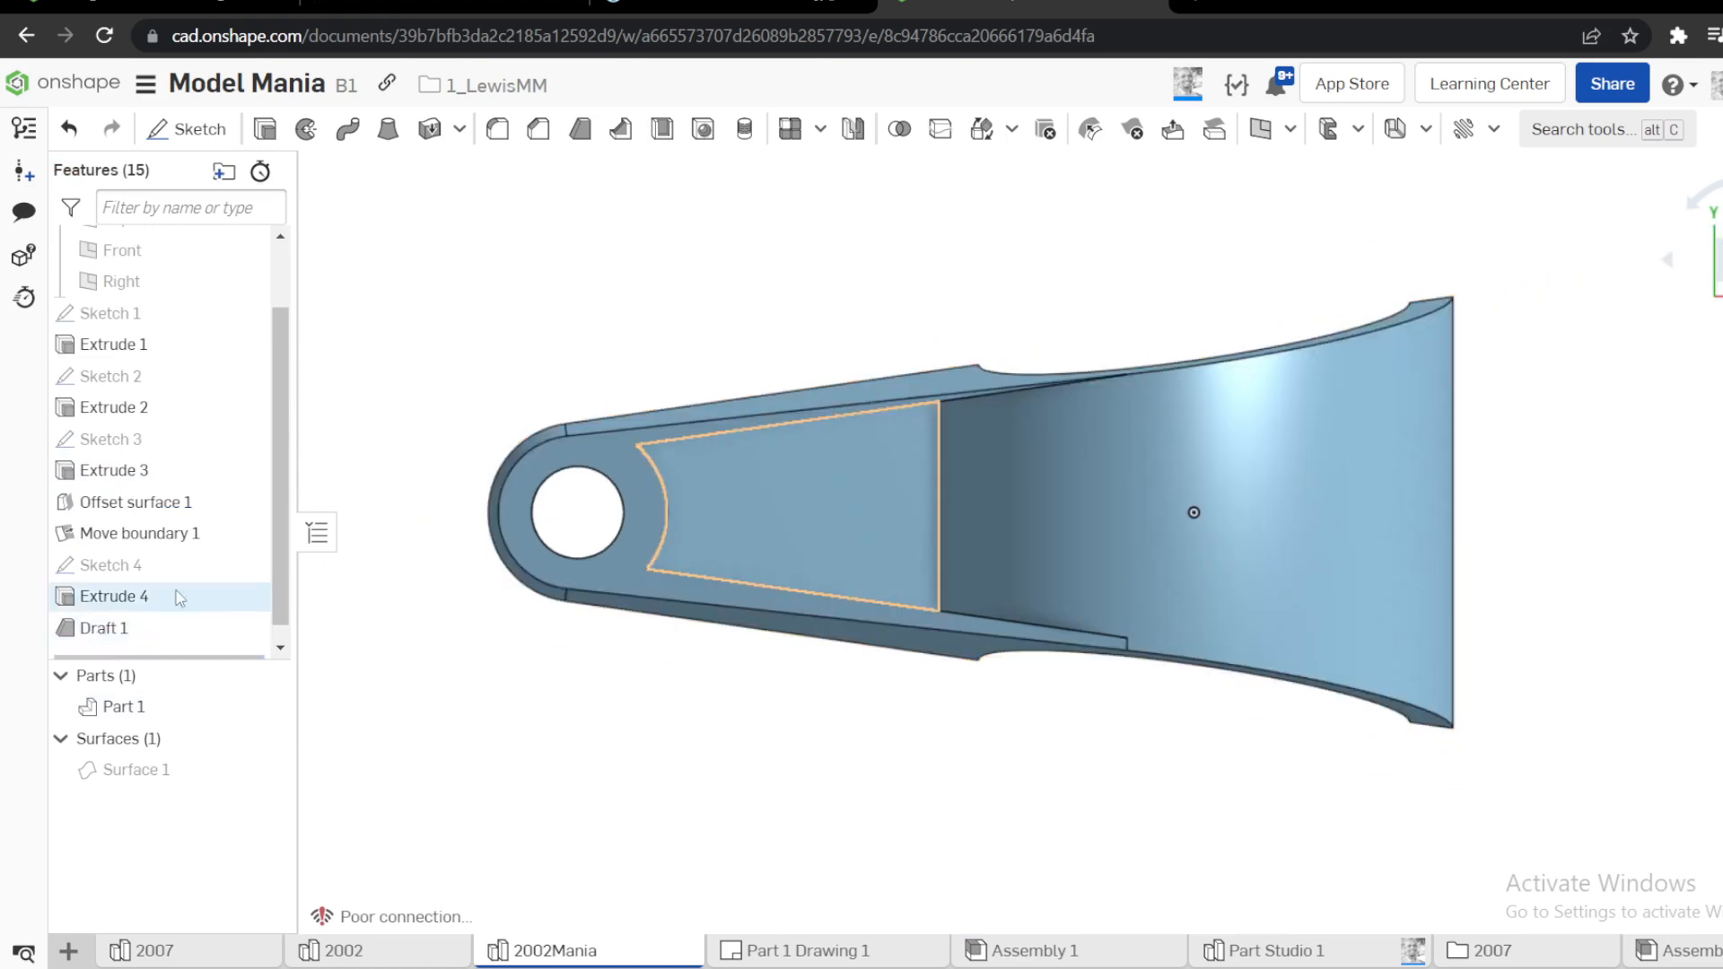
{"action": "scroll", "coordinate": [925, 416], "scroll_direction": "up", "scroll_amount": 5}
{"action": "scroll", "coordinate": [949, 403], "scroll_direction": "down", "scroll_amount": 3}
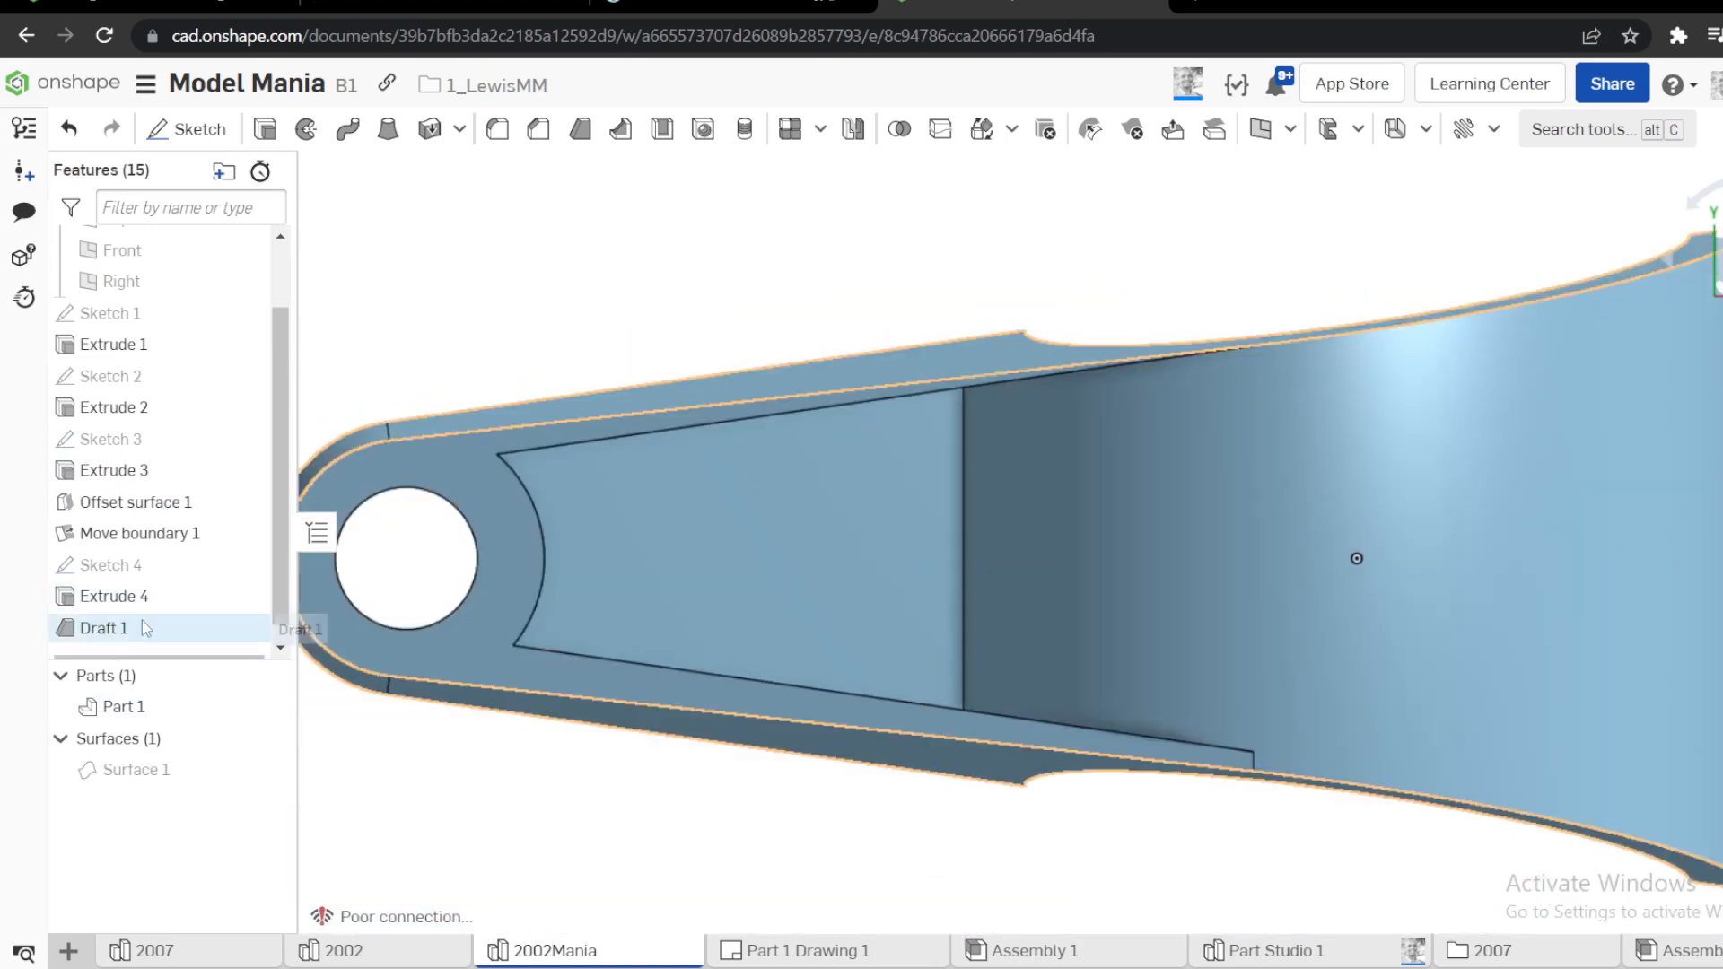
{"action": "left_click_drag", "start_coordinate": [143, 626], "coordinate": [141, 564]}
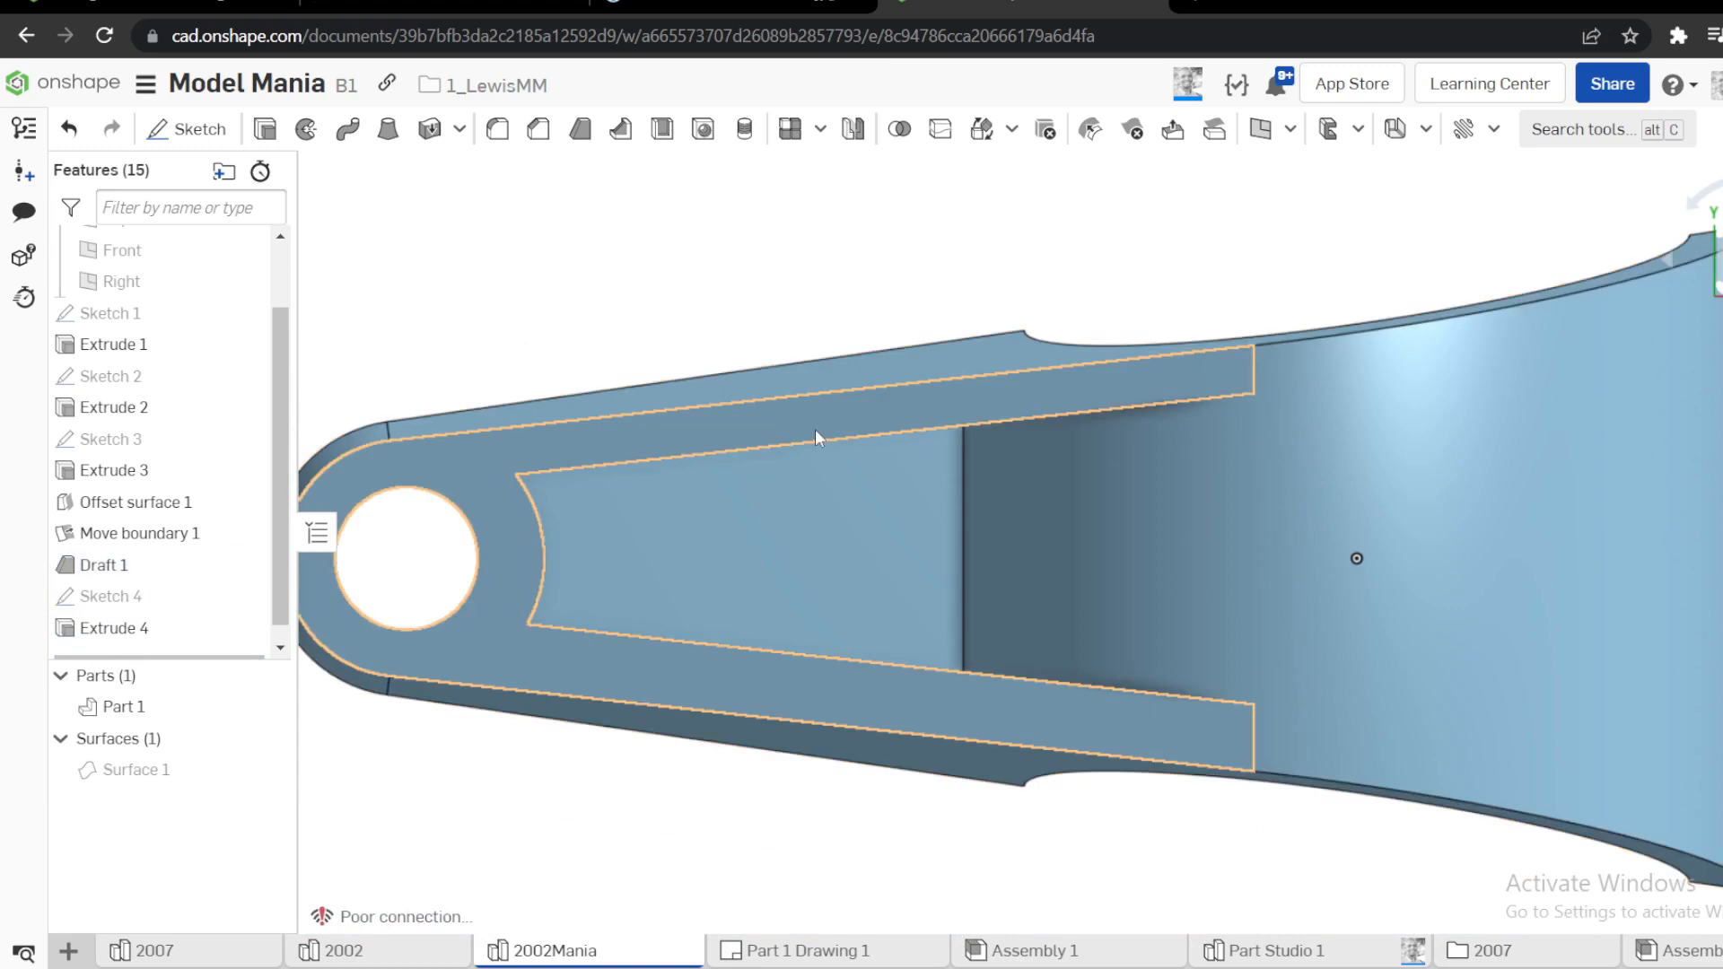
Start a second draft of the parting line type with the Top plane as its pull direction
{"action": "right_click_drag", "start_coordinate": [848, 479], "coordinate": [859, 429]}
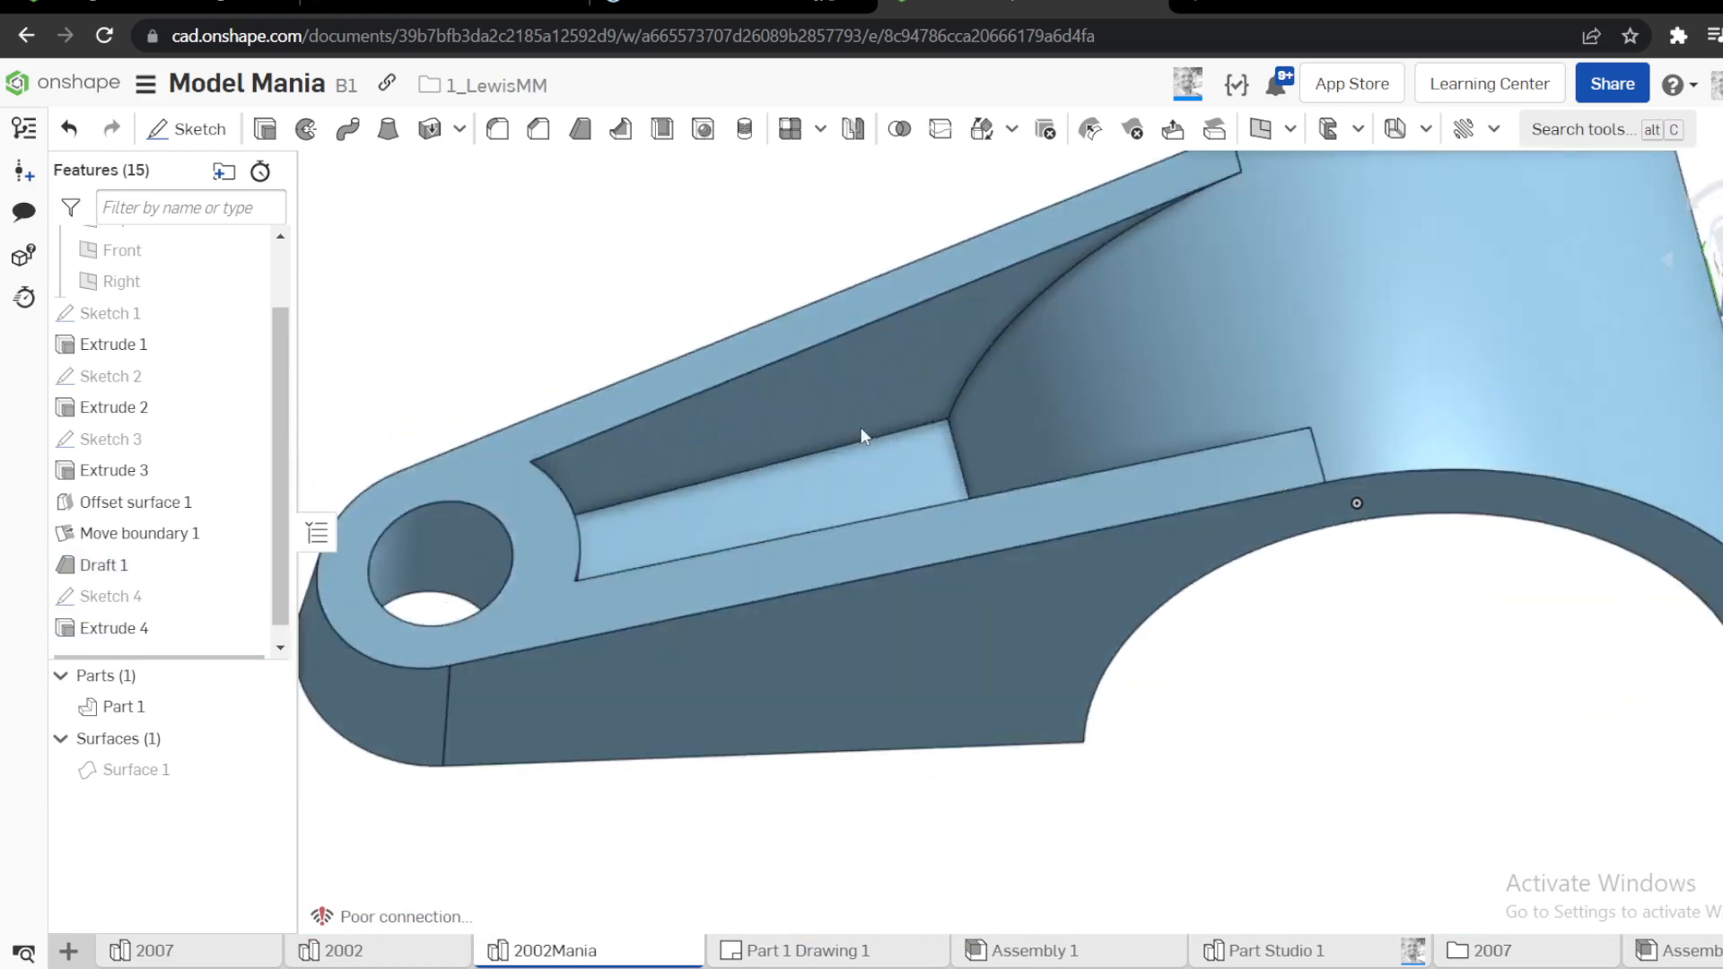
{"action": "scroll", "coordinate": [855, 418], "scroll_direction": "down", "scroll_amount": 3}
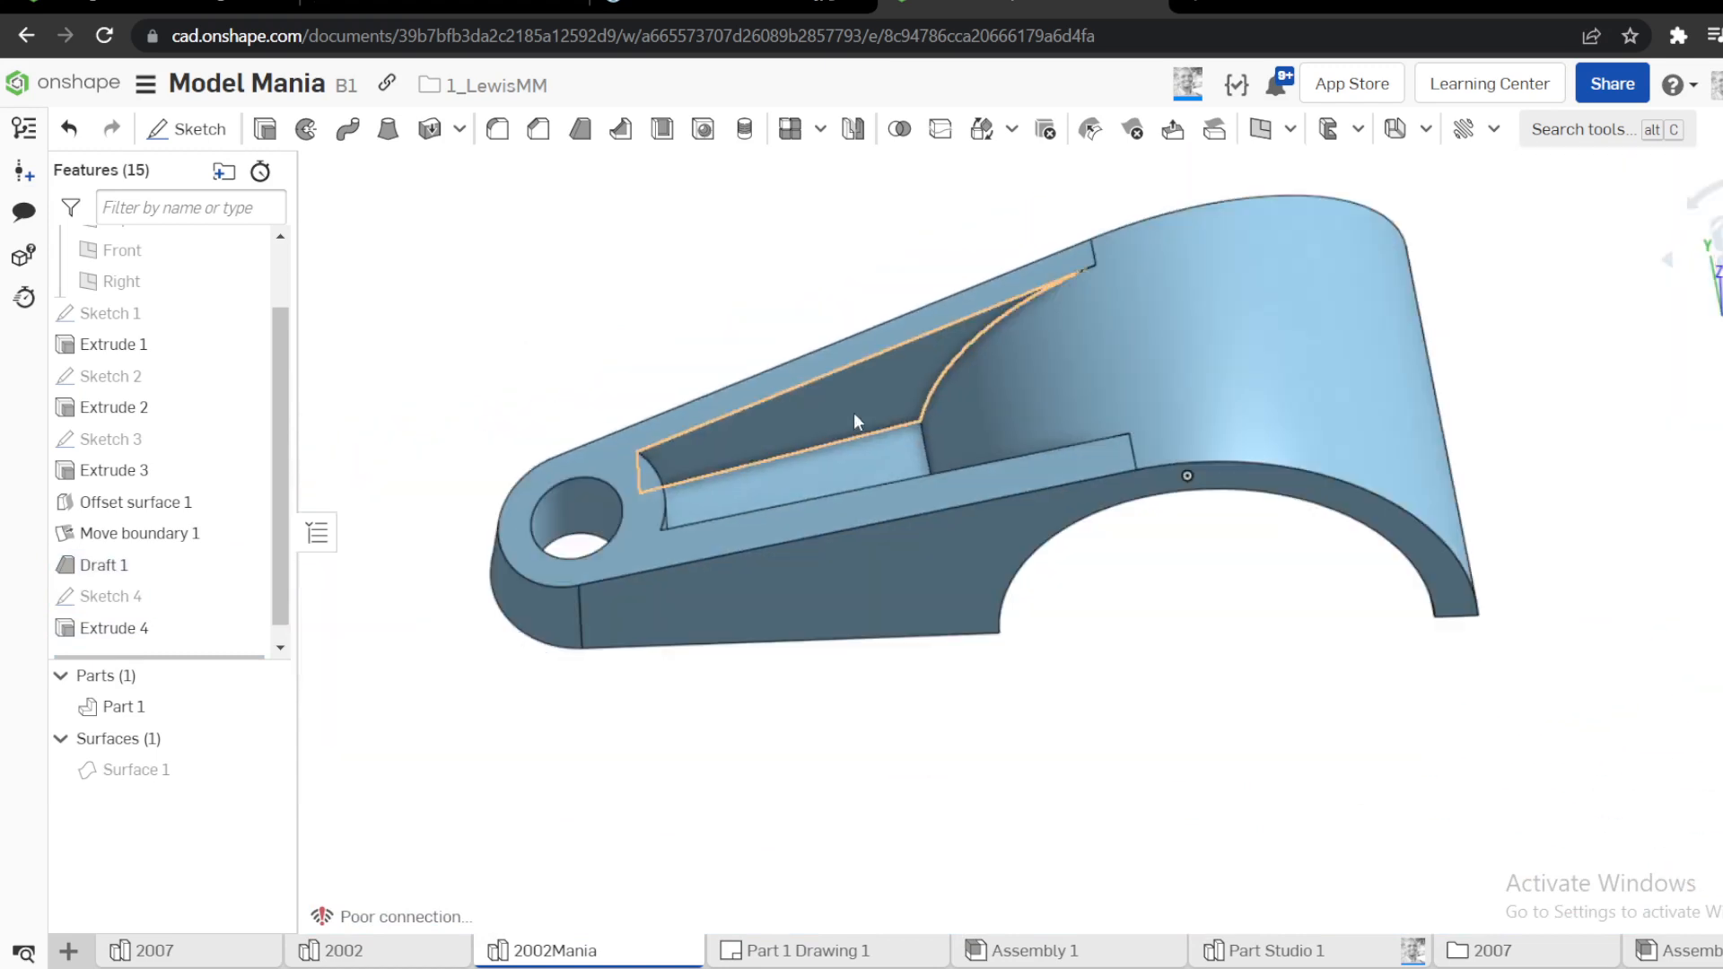
{"action": "left_click", "coordinate": [580, 129]}
{"action": "left_click", "coordinate": [578, 204]}
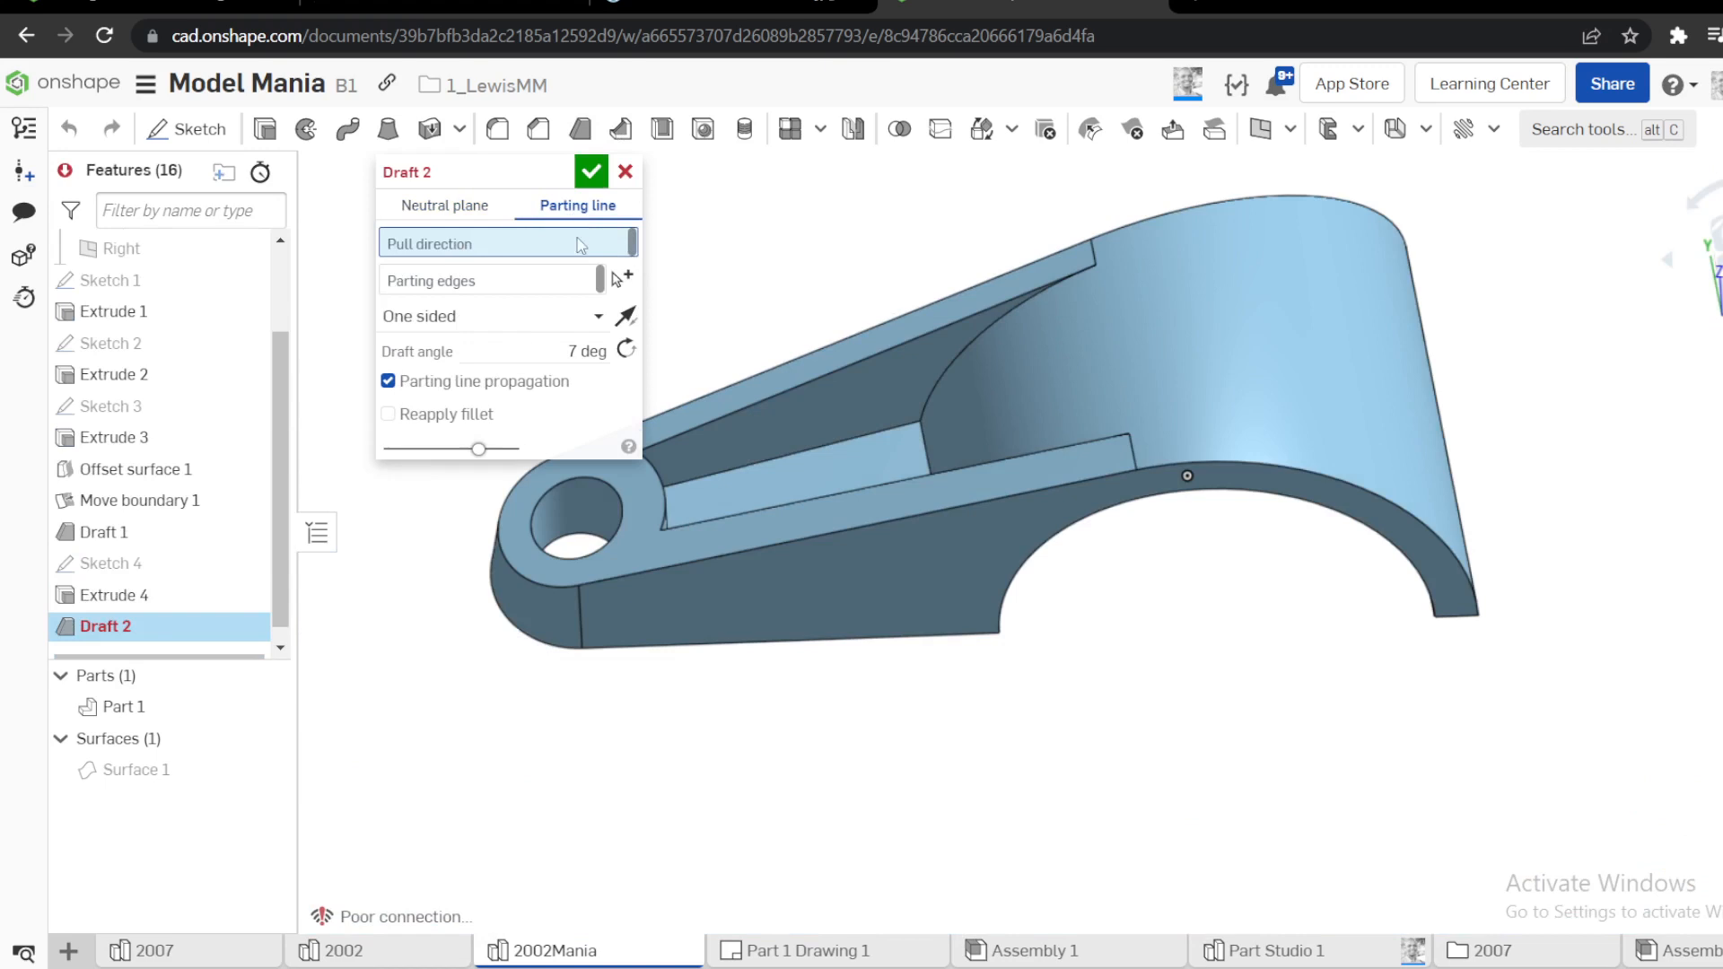
{"action": "scroll", "coordinate": [241, 399], "scroll_direction": "up", "scroll_amount": 3}
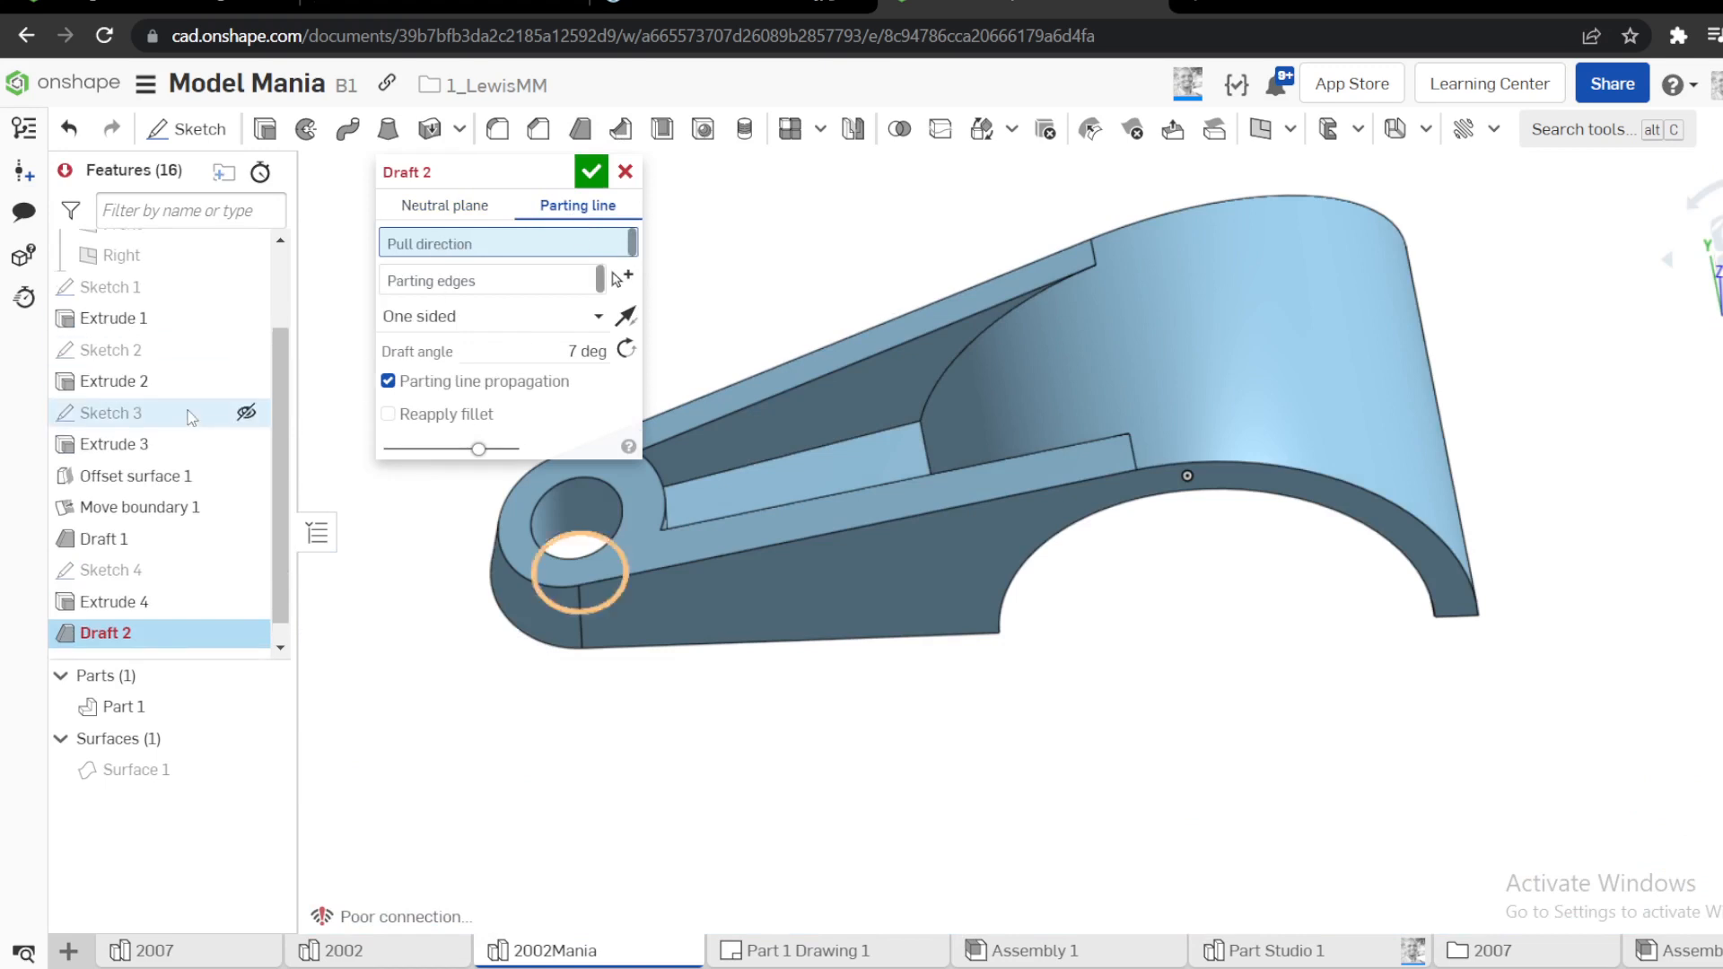
{"action": "left_click", "coordinate": [133, 313]}
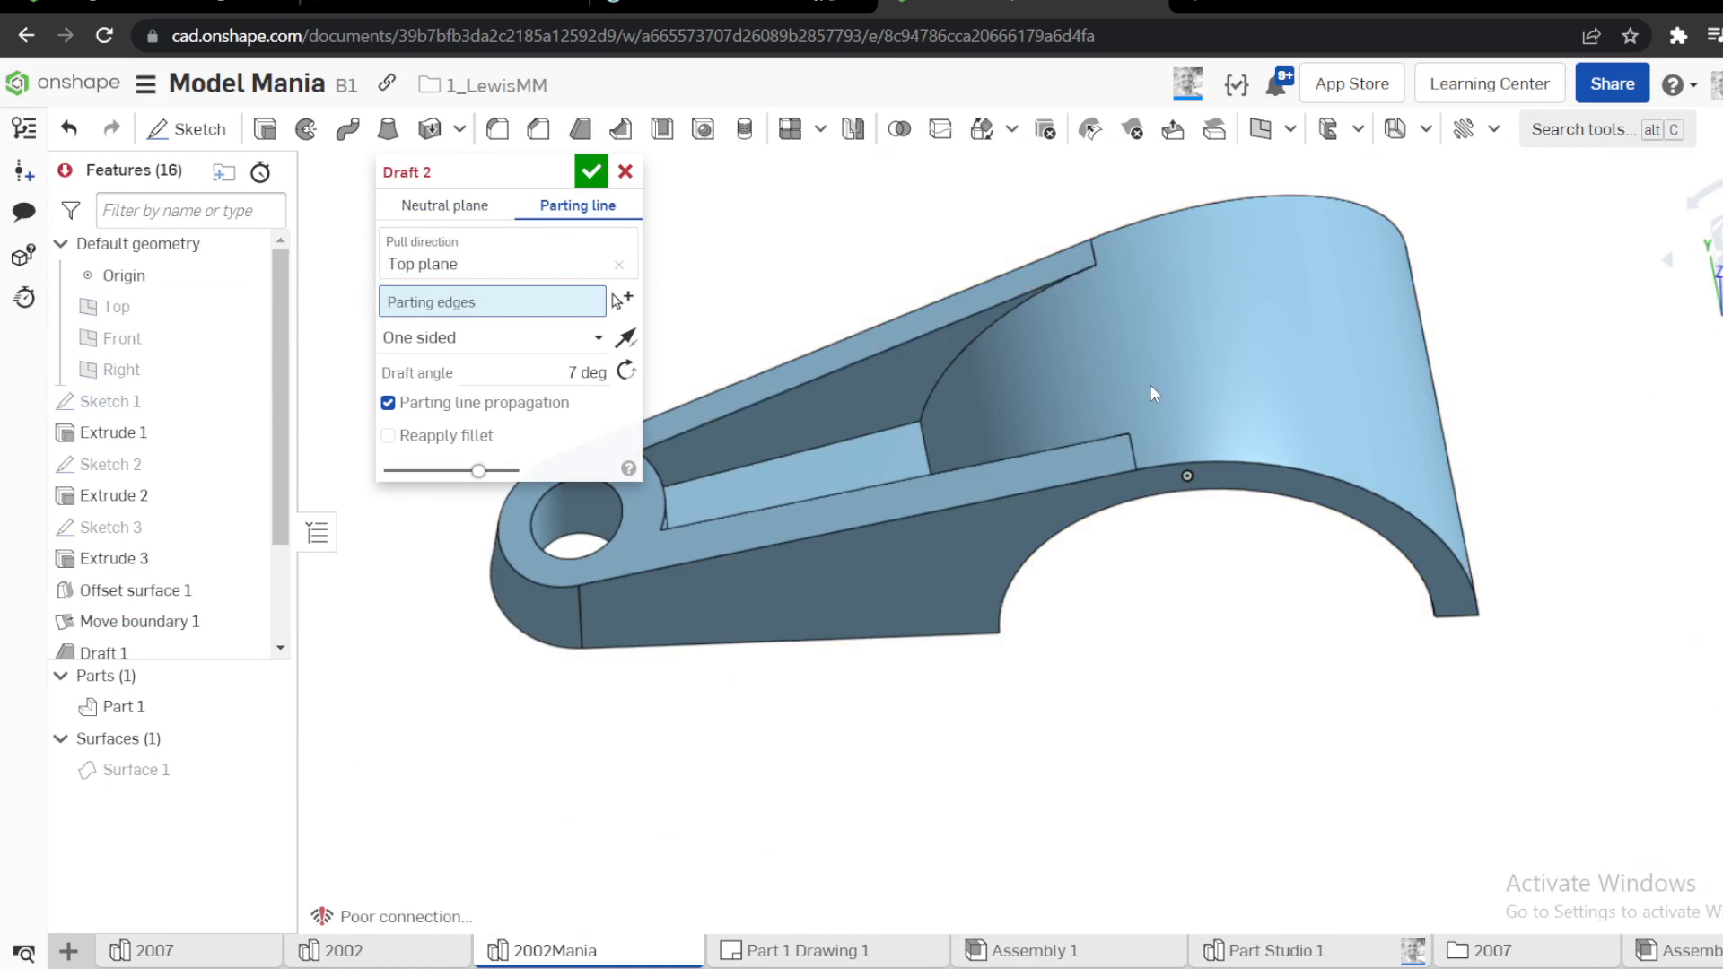
Use the pocket's two long upper edges and its arc edge as parting edges for a one-sided 7 degree draft, and accept it
{"action": "scroll", "coordinate": [915, 418], "scroll_direction": "up", "scroll_amount": 3}
{"action": "left_click", "coordinate": [827, 380]}
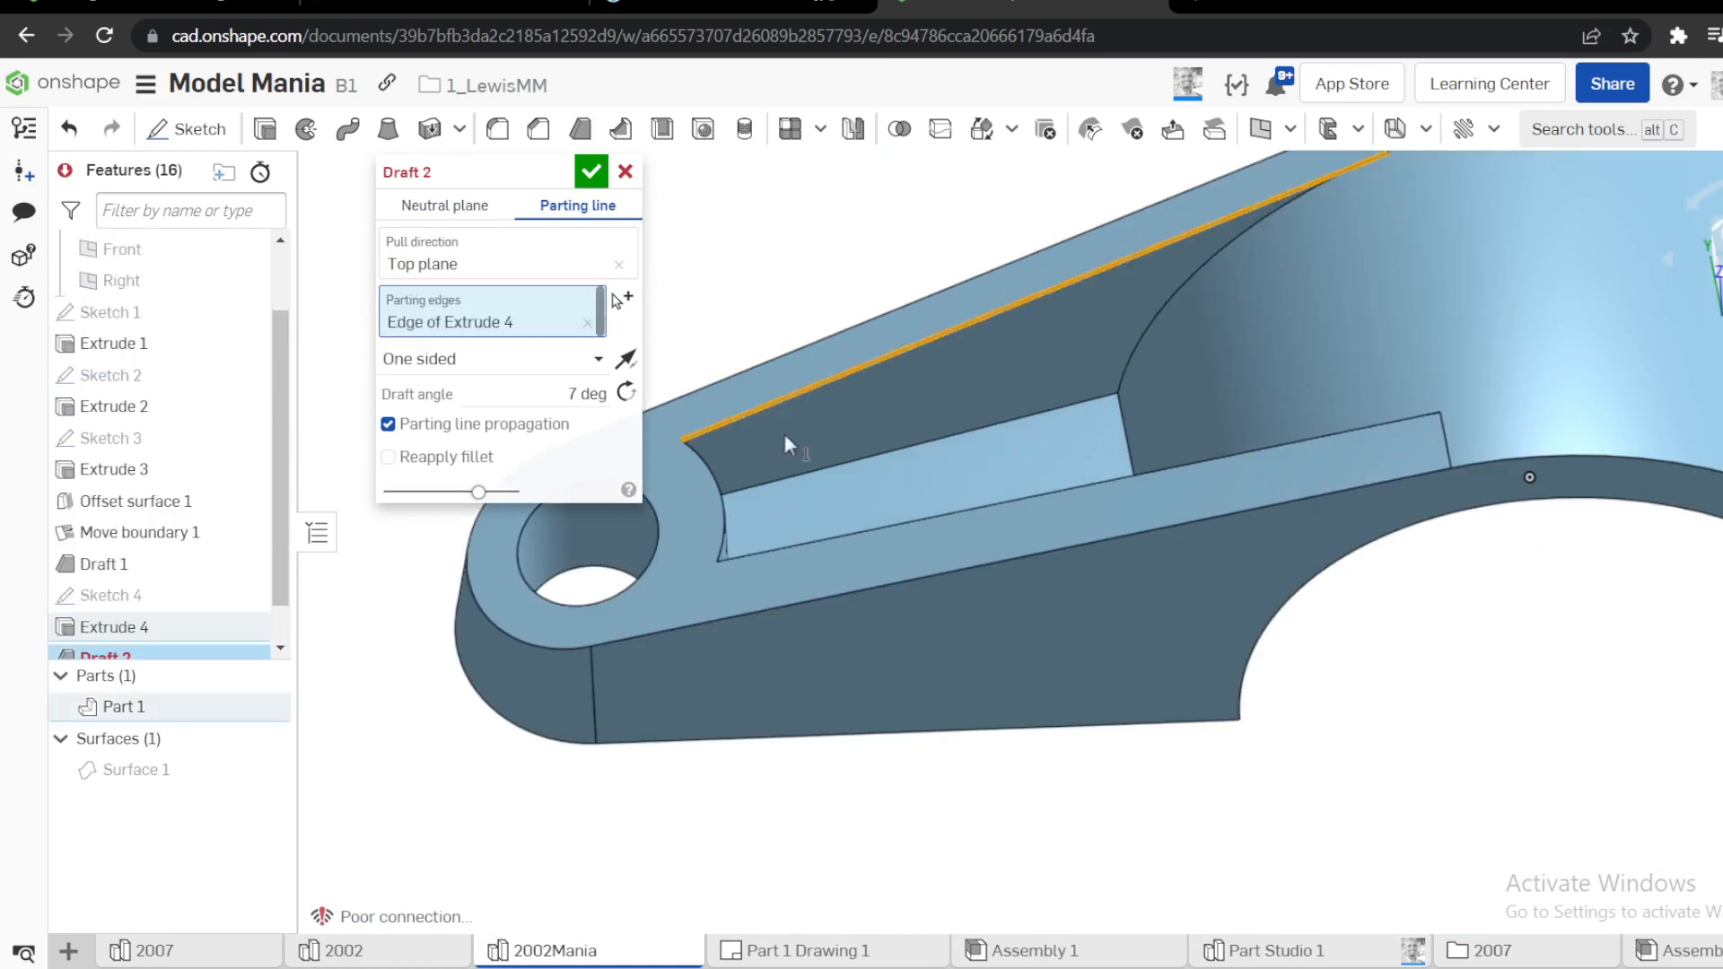
{"action": "left_click", "coordinate": [703, 472]}
{"action": "right_click_drag", "start_coordinate": [703, 471], "coordinate": [836, 573]}
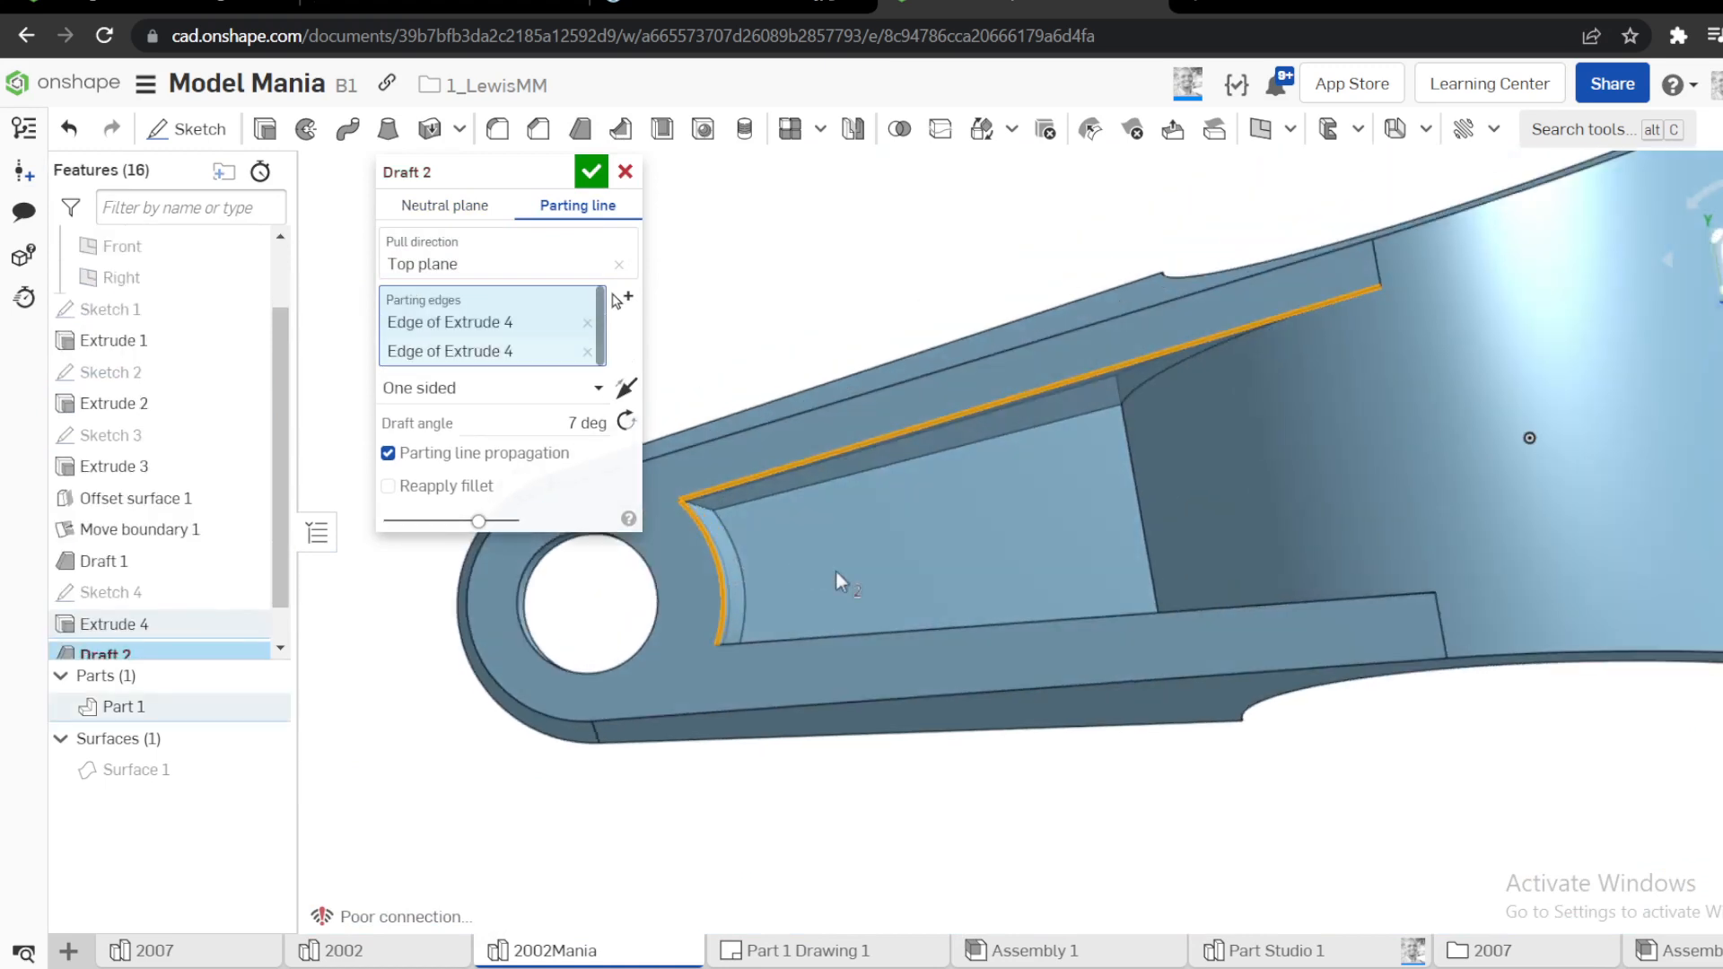
{"action": "left_click", "coordinate": [853, 635]}
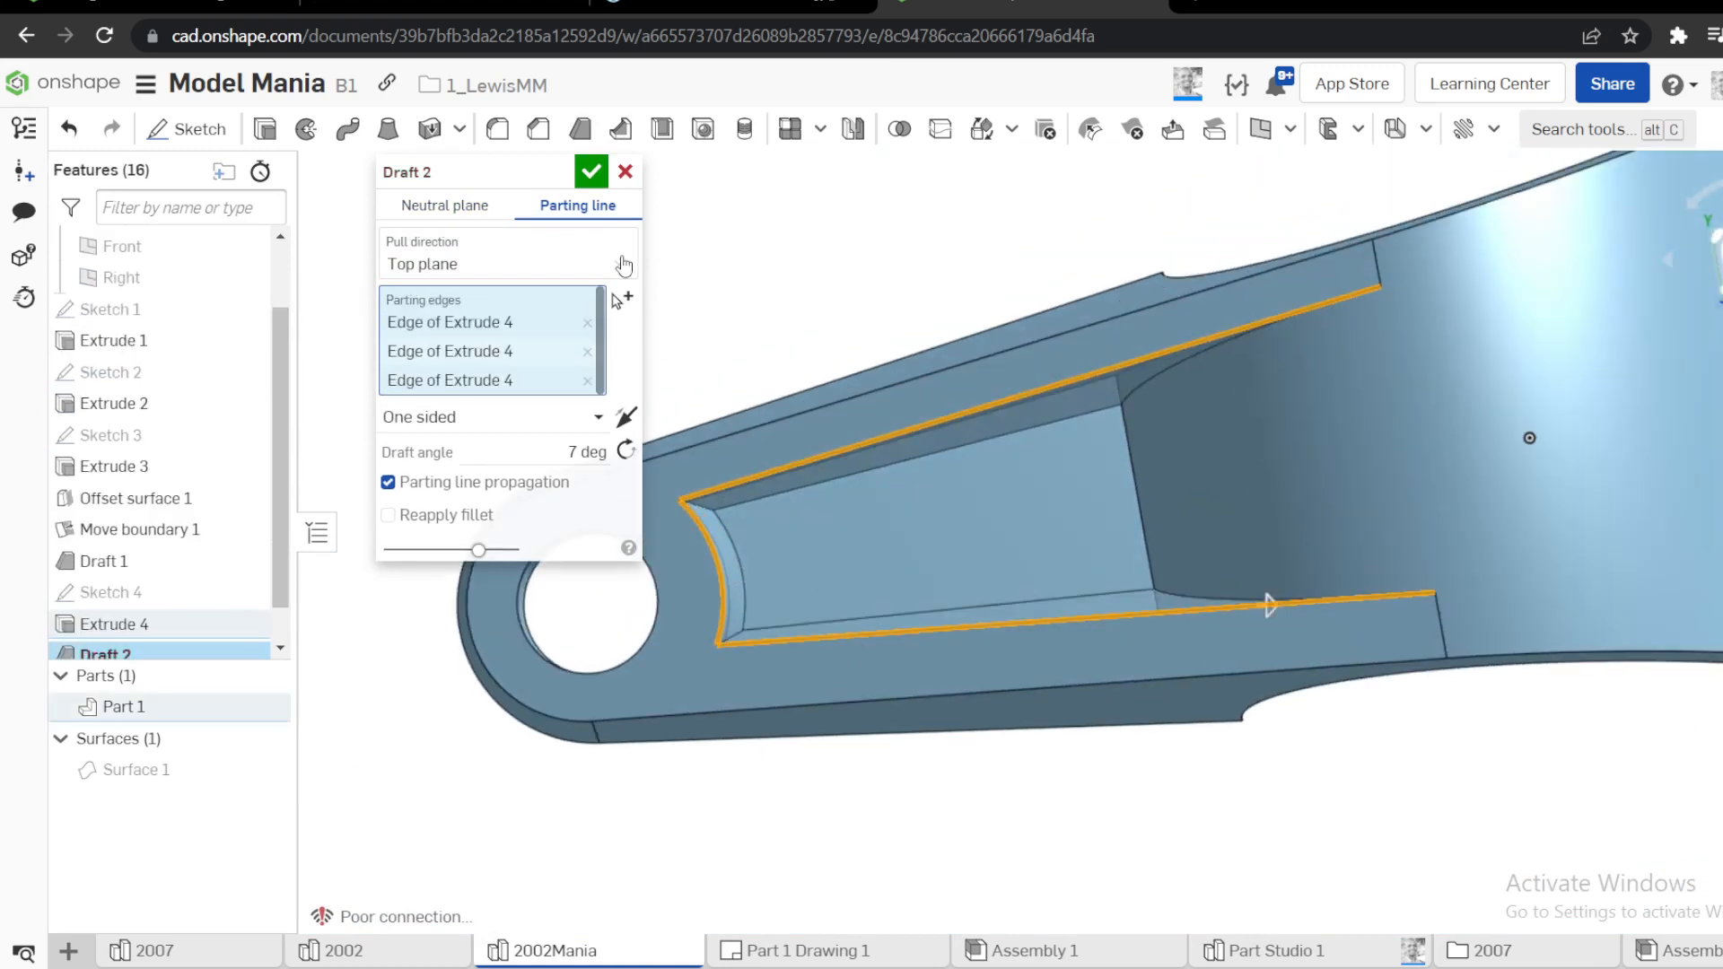
{"action": "left_click", "coordinate": [596, 175]}
Edit Draft 2, changing it to a neutral-plane draft with the Top plane as neutral plane
{"action": "scroll", "coordinate": [792, 364], "scroll_direction": "down", "scroll_amount": 3}
{"action": "right_click_drag", "start_coordinate": [1572, 476], "coordinate": [1618, 322]}
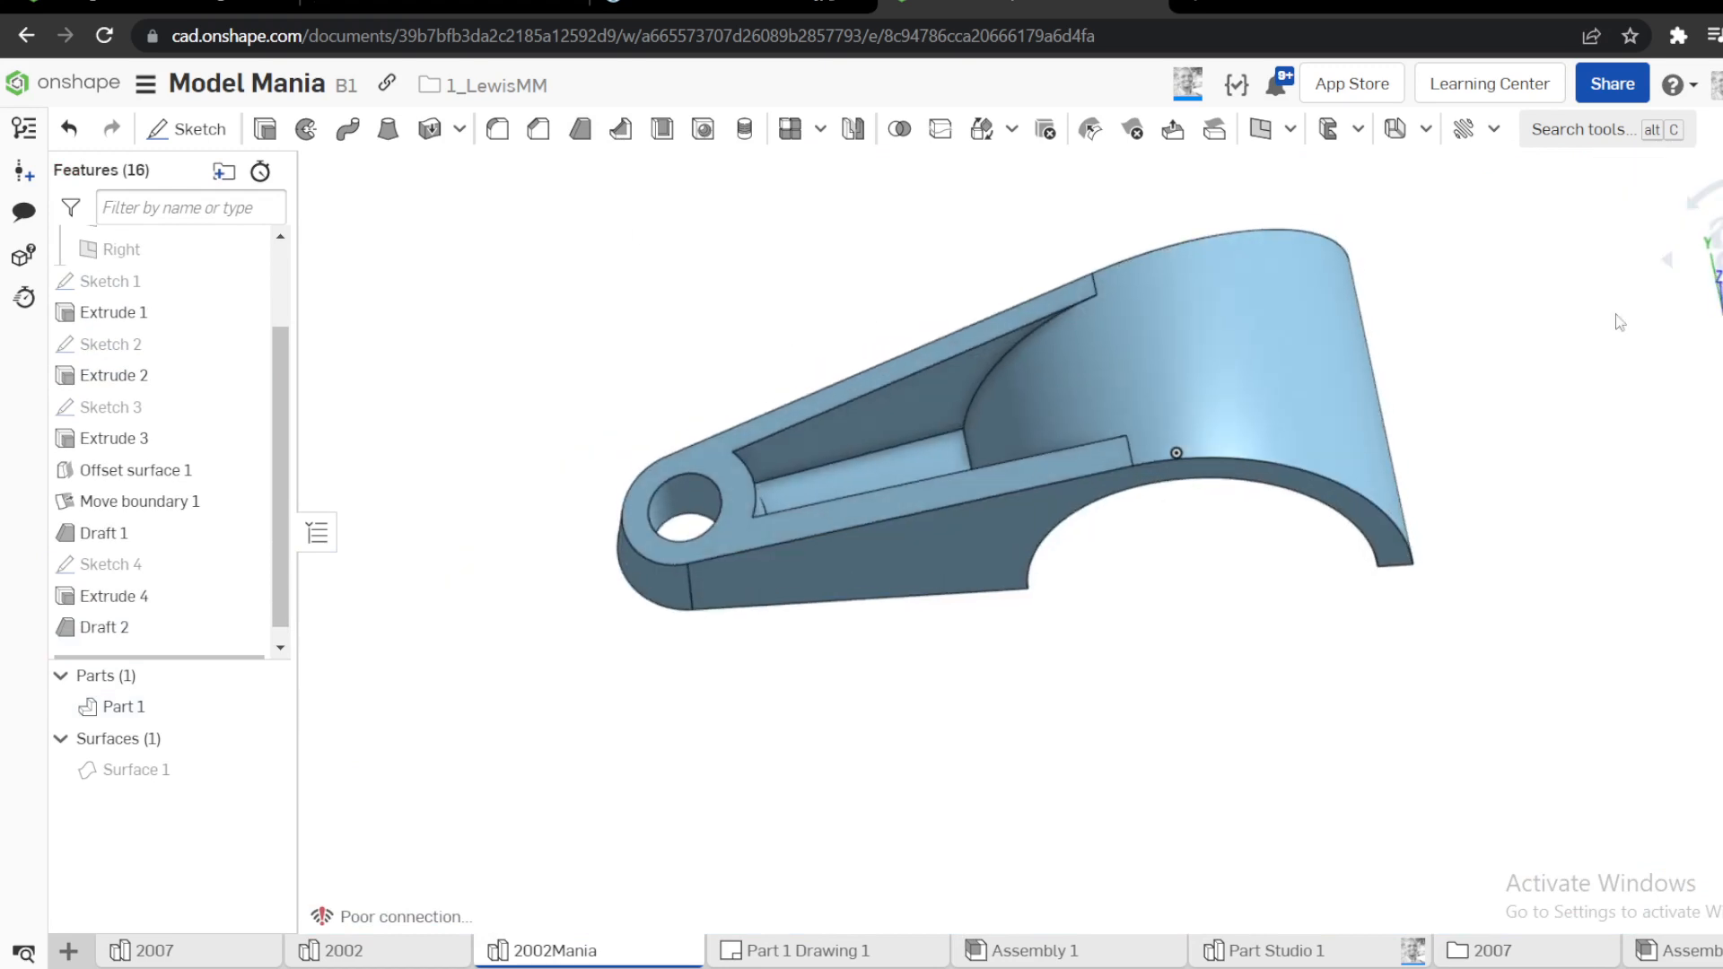
{"action": "left_click", "coordinate": [1721, 260]}
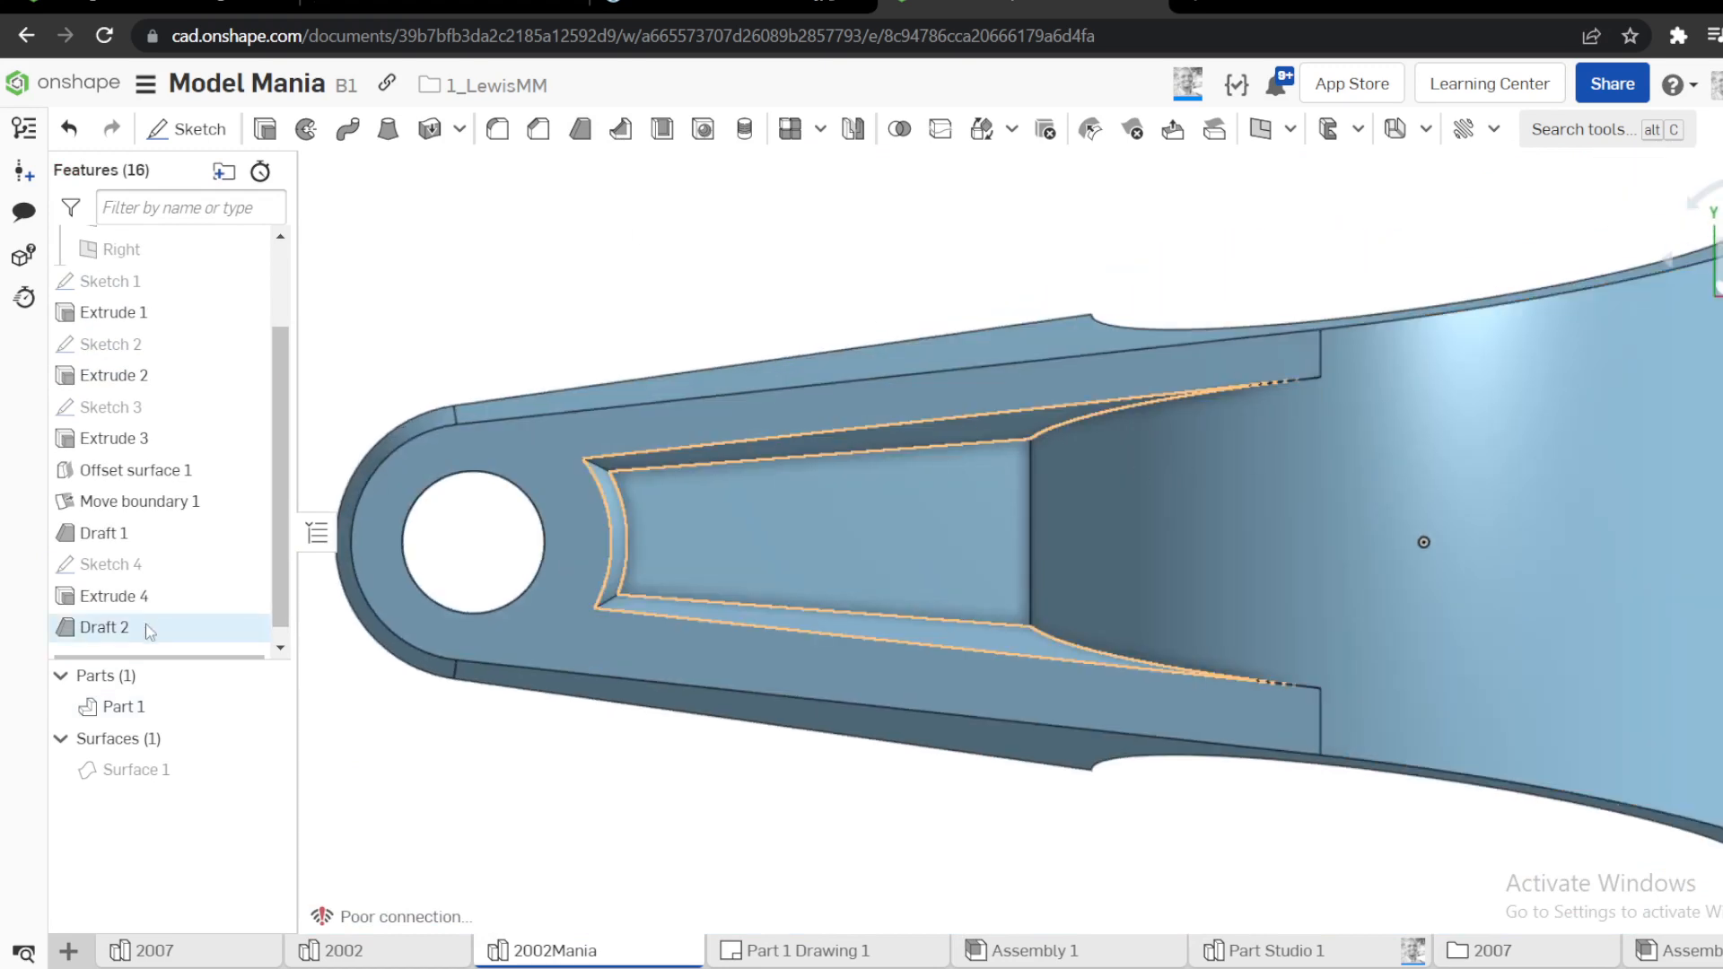
{"action": "right_click", "coordinate": [158, 636]}
{"action": "left_click", "coordinate": [217, 680]}
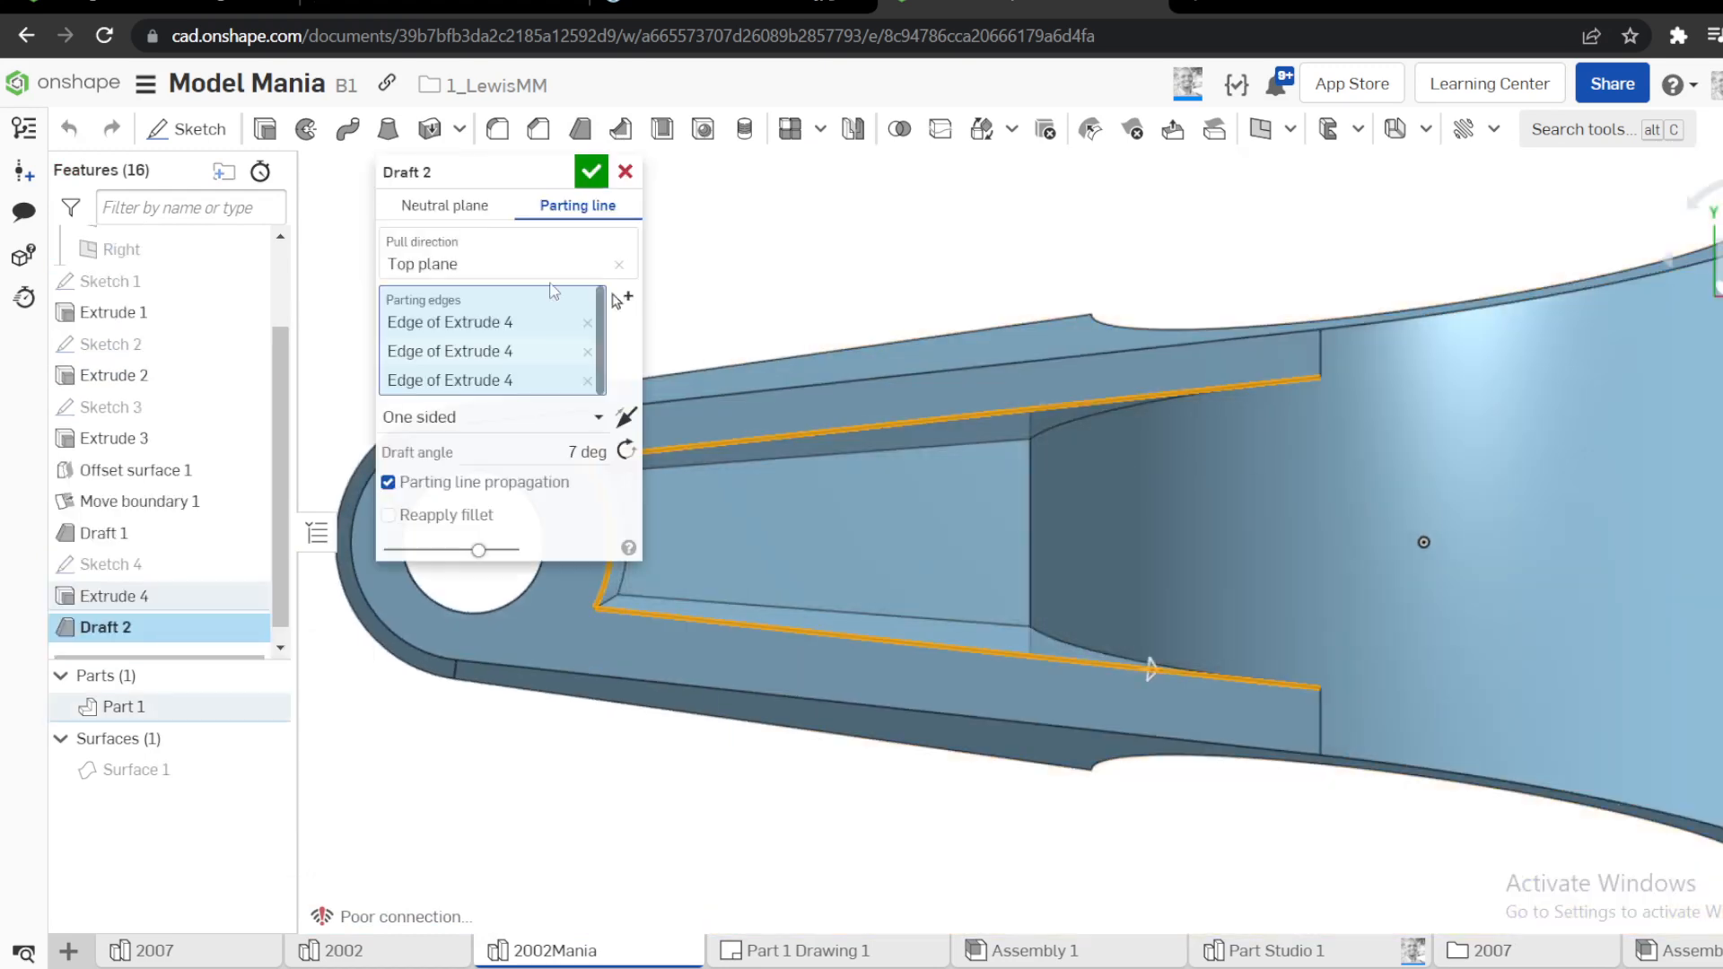
{"action": "left_click", "coordinate": [471, 207]}
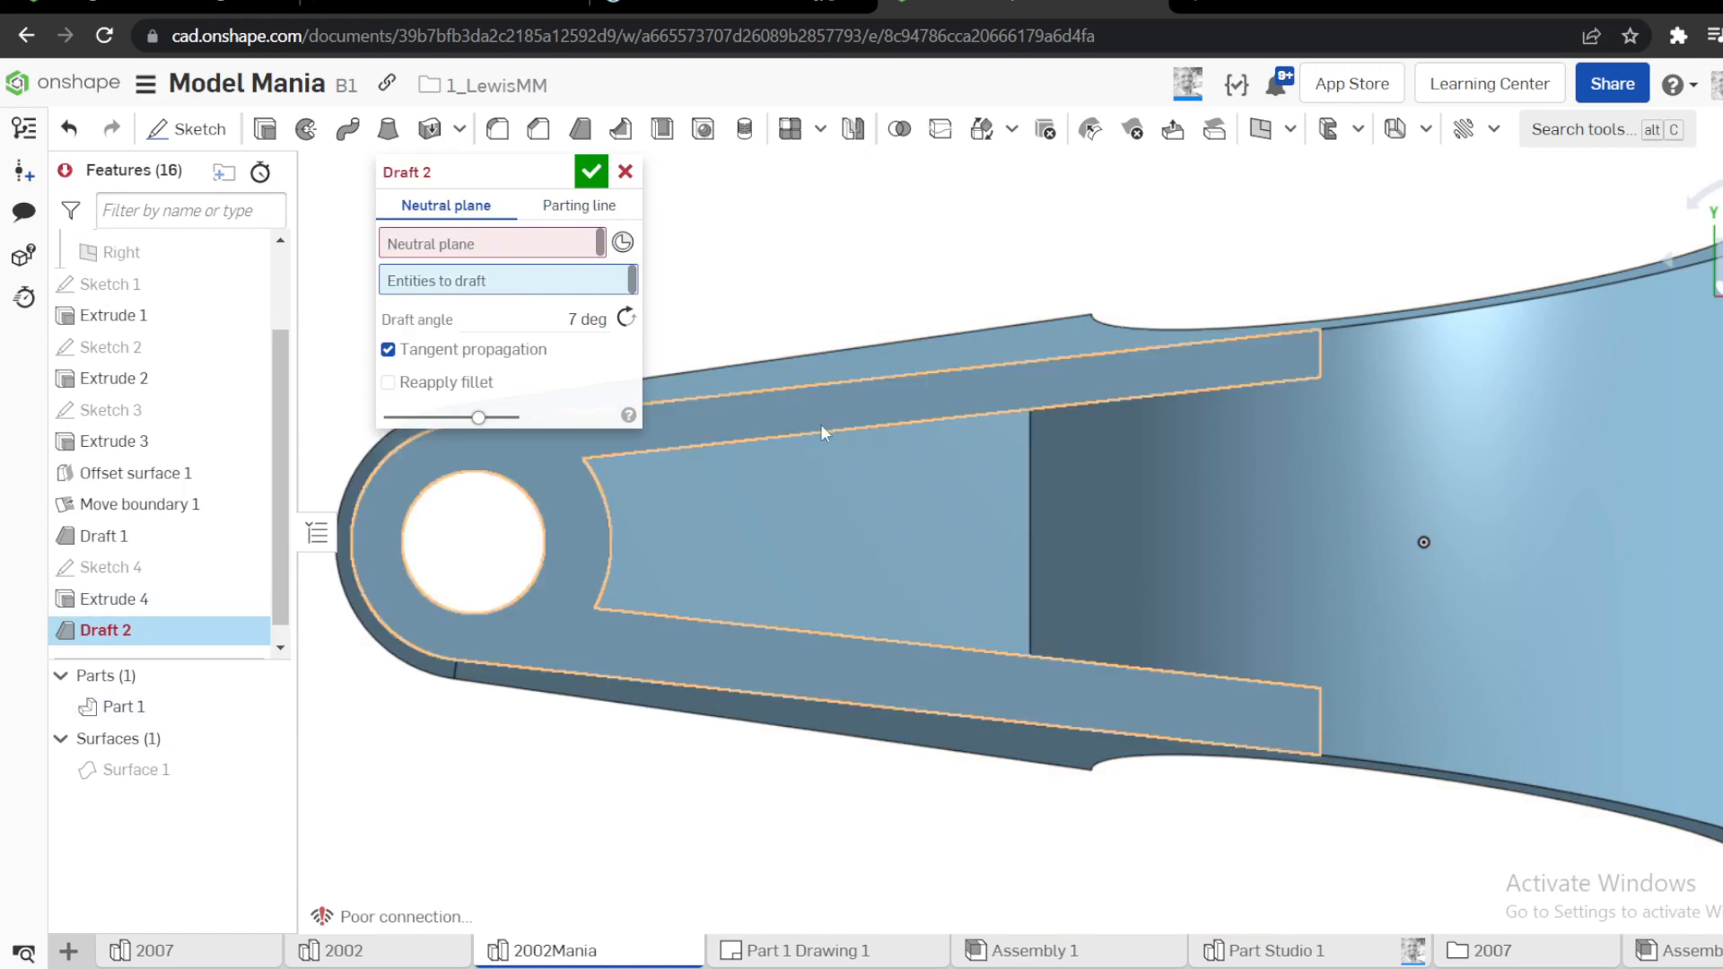
{"action": "left_click", "coordinate": [498, 251]}
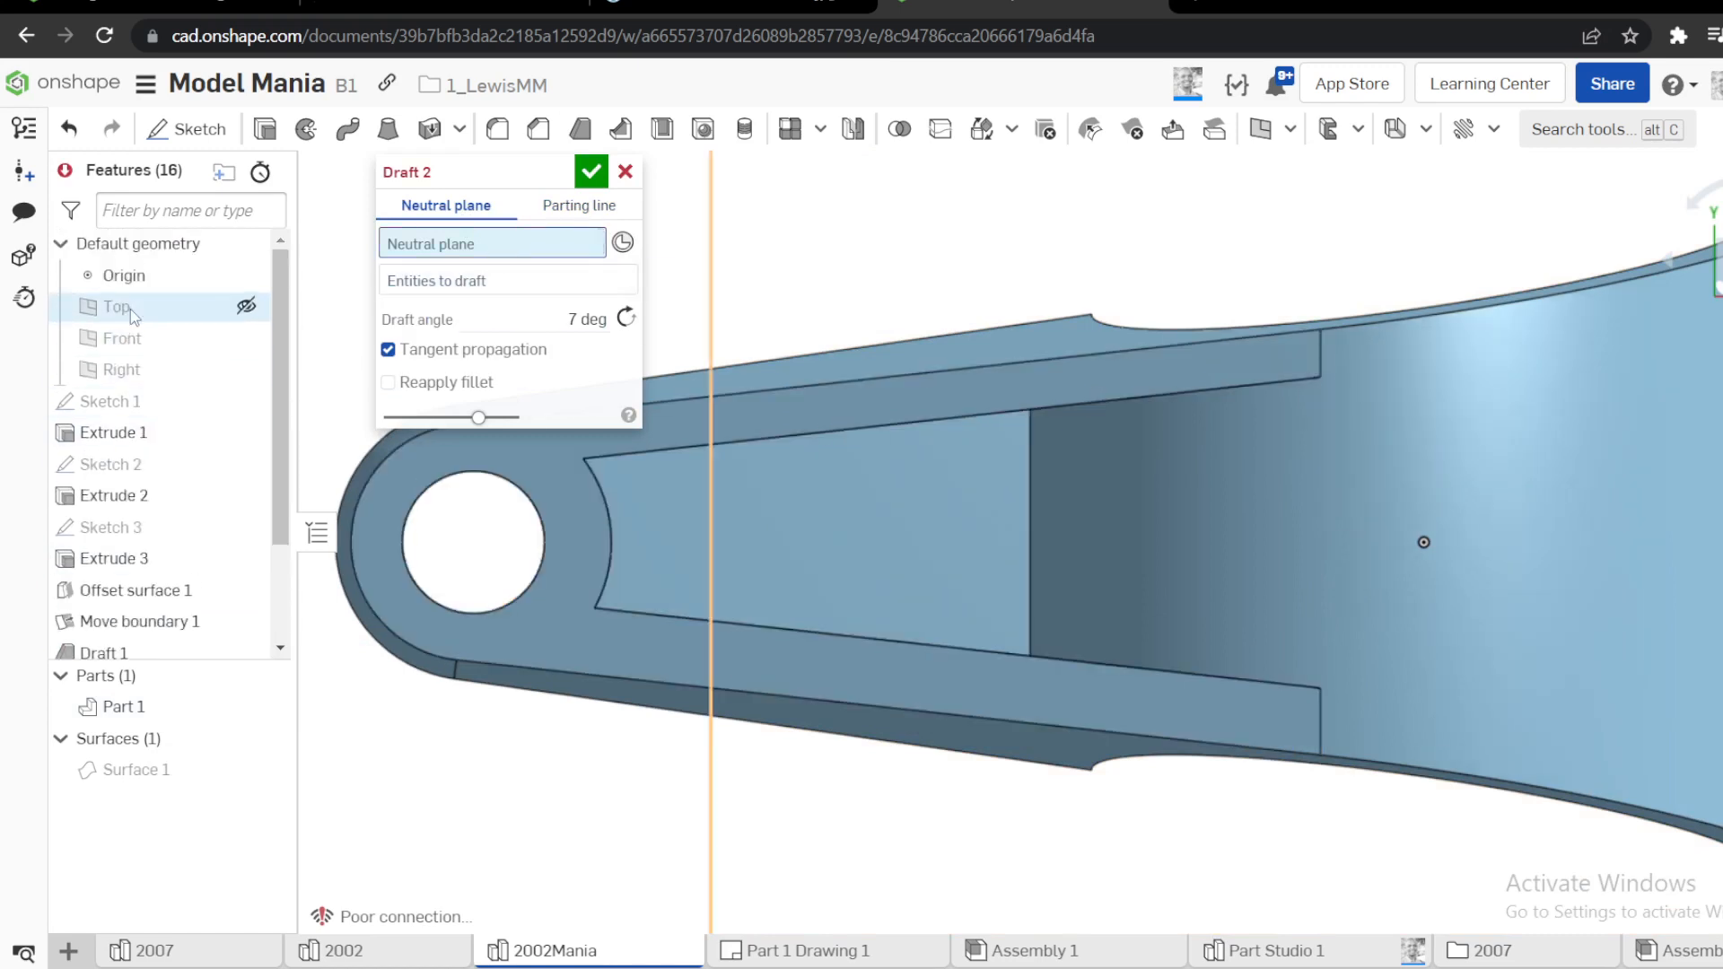
{"action": "left_click", "coordinate": [117, 307]}
Select the pocket's two long side walls and curved end wall as the faces for the 7 degree draft, and close the feature
{"action": "right_click_drag", "start_coordinate": [893, 465], "coordinate": [852, 448]}
{"action": "left_click", "coordinate": [900, 391]}
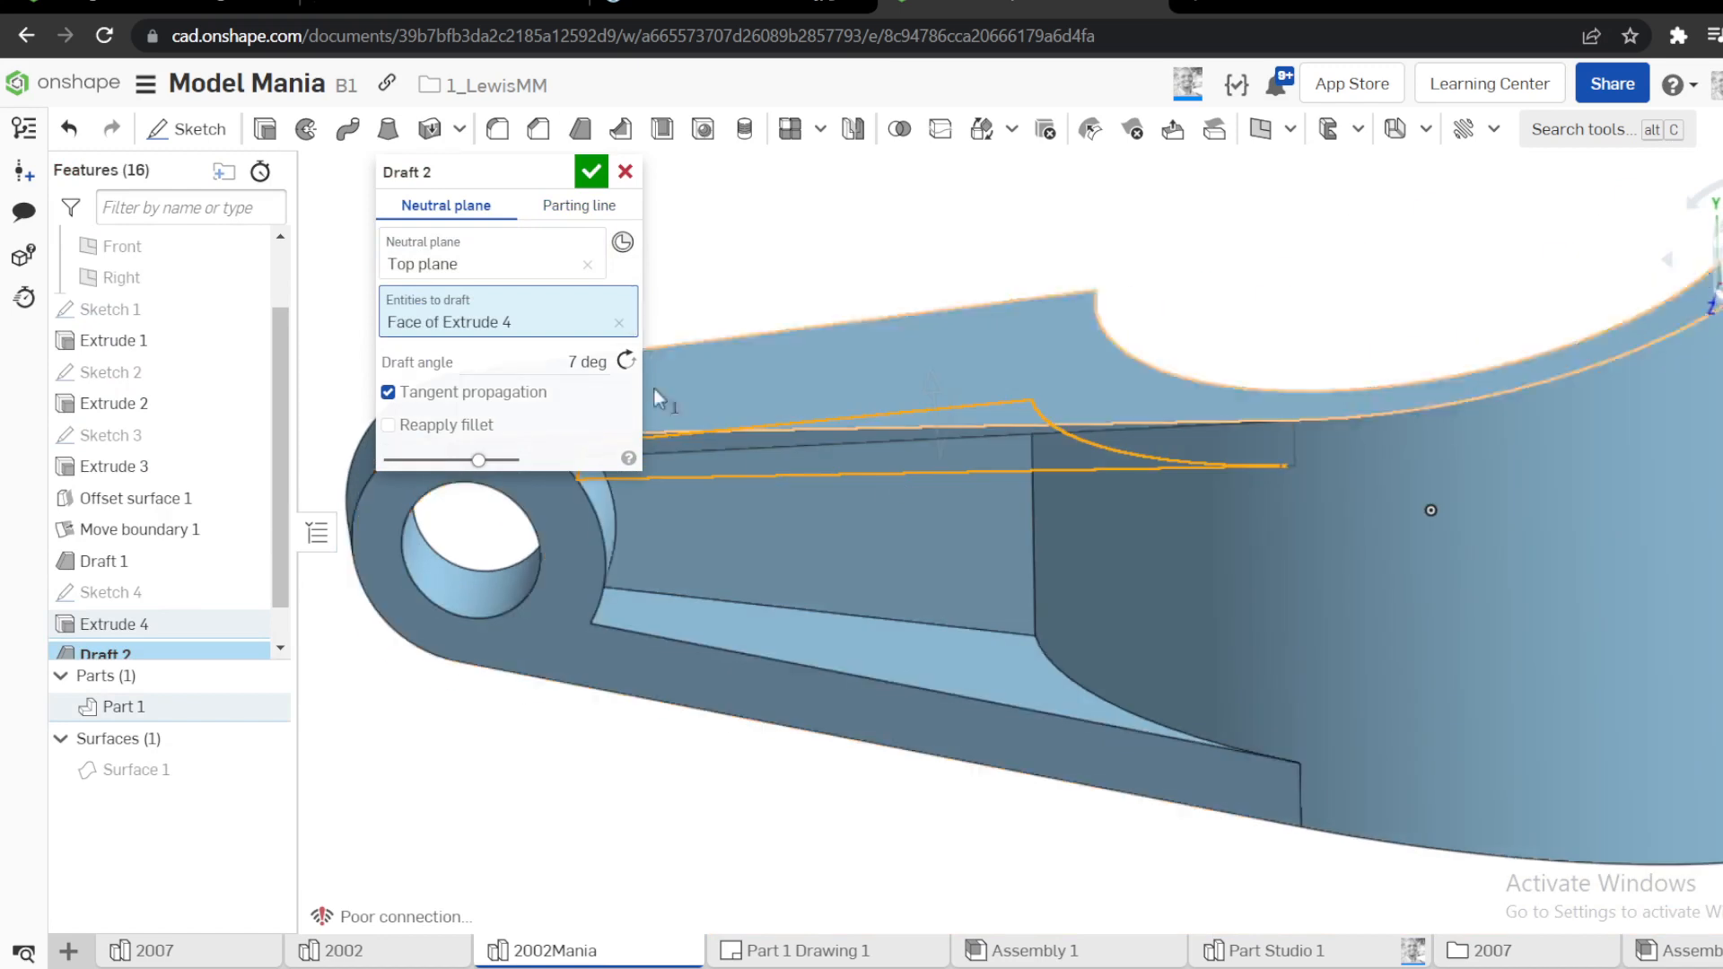
{"action": "right_click_drag", "start_coordinate": [923, 608], "coordinate": [875, 632]}
{"action": "left_click", "coordinate": [875, 630]}
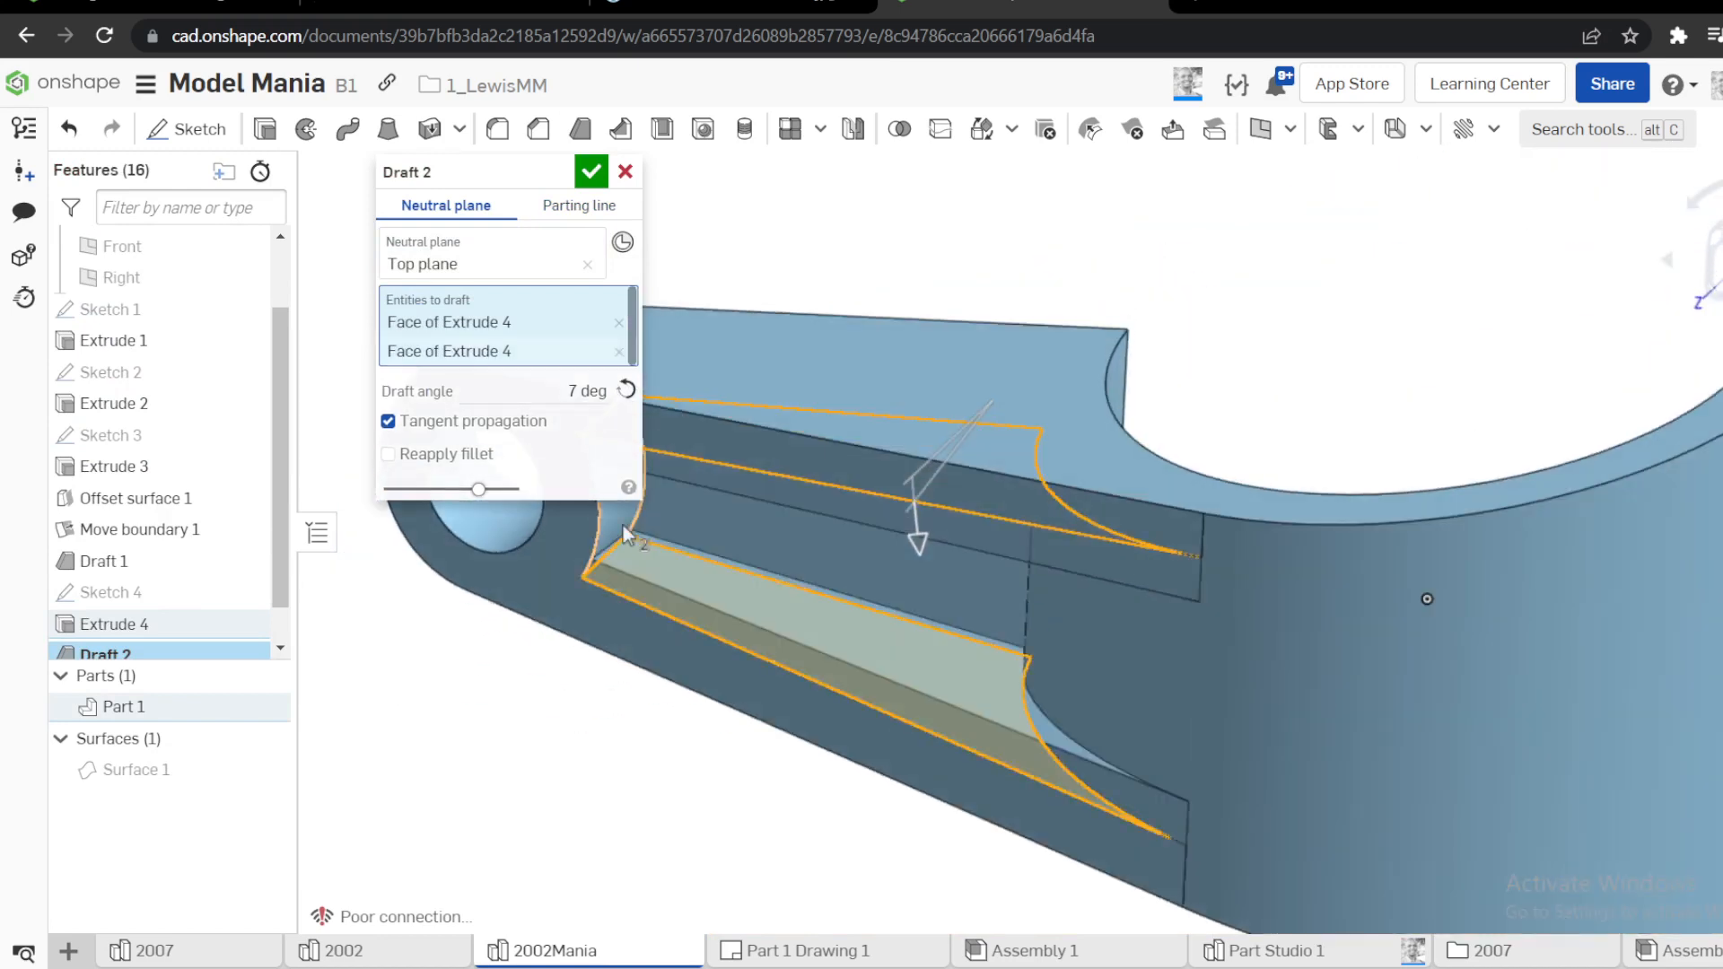
{"action": "left_click", "coordinate": [917, 534]}
{"action": "scroll", "coordinate": [1032, 584], "scroll_direction": "down", "scroll_amount": 3}
{"action": "right_click_drag", "start_coordinate": [1139, 540], "coordinate": [1058, 486]}
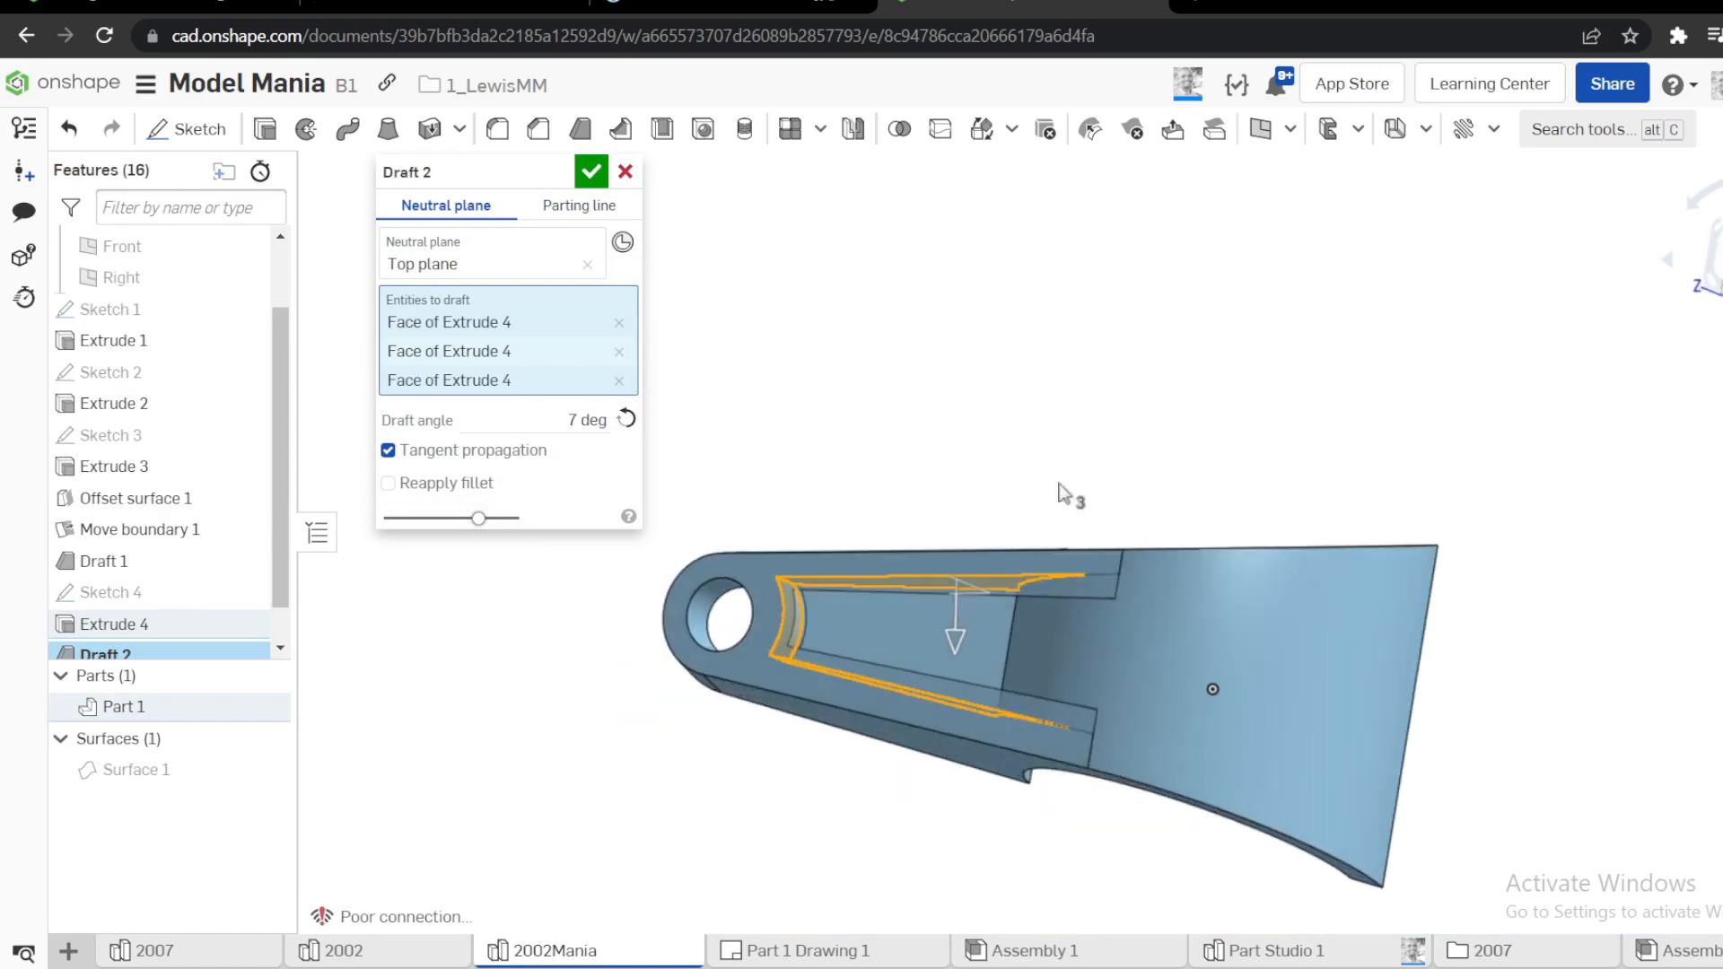
{"action": "left_click", "coordinate": [626, 172]}
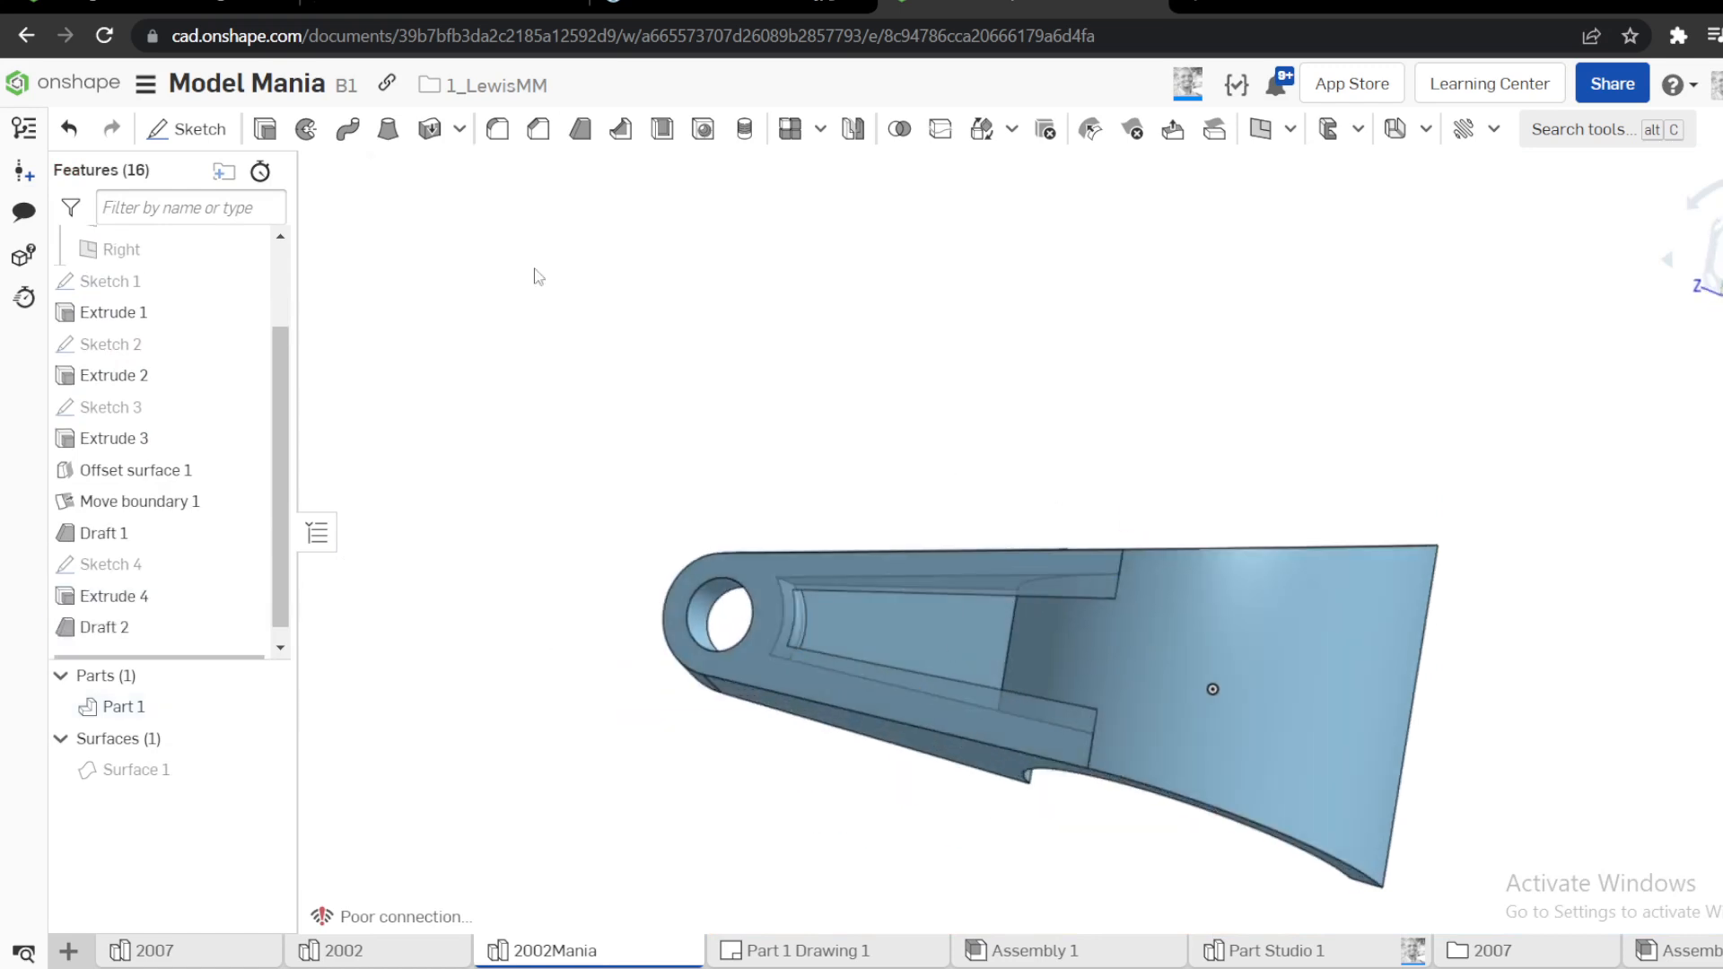
Inspect the drafted pocket and measure the short edge where the arm's upper rim meets the cylinder
{"action": "scroll", "coordinate": [212, 604], "scroll_direction": "down", "scroll_amount": 1}
{"action": "right_click_drag", "start_coordinate": [577, 619], "coordinate": [1614, 378]}
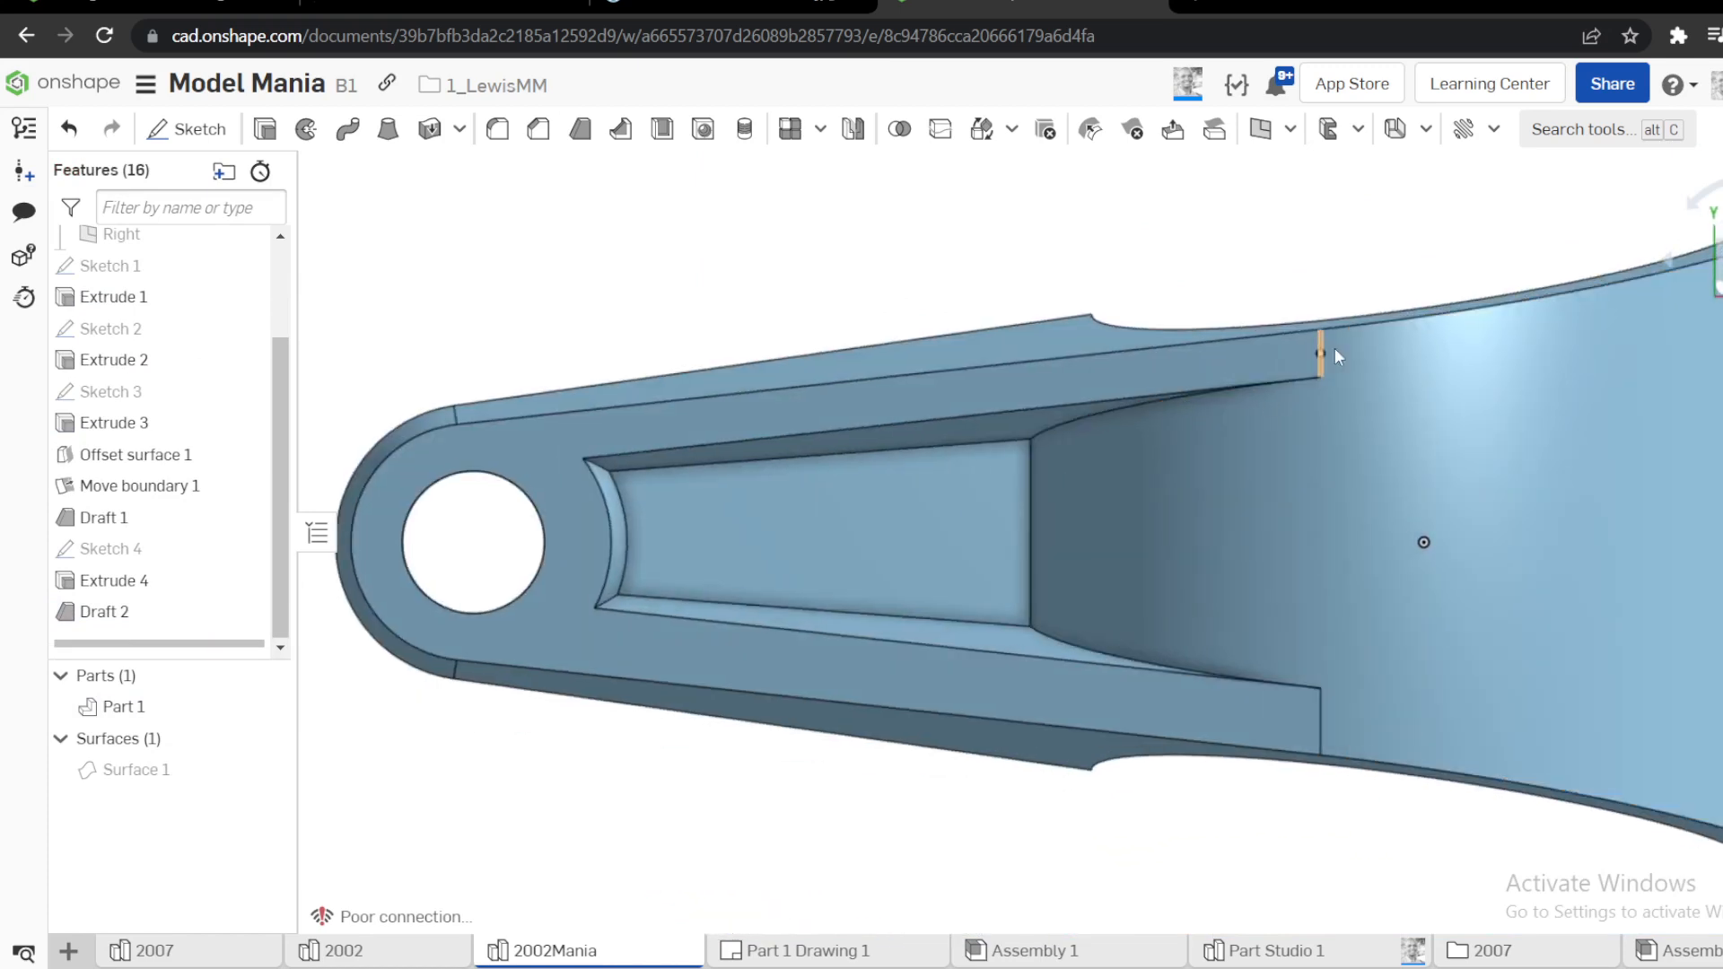
{"action": "scroll", "coordinate": [1334, 351], "scroll_direction": "up", "scroll_amount": 6}
{"action": "left_click", "coordinate": [1288, 406]}
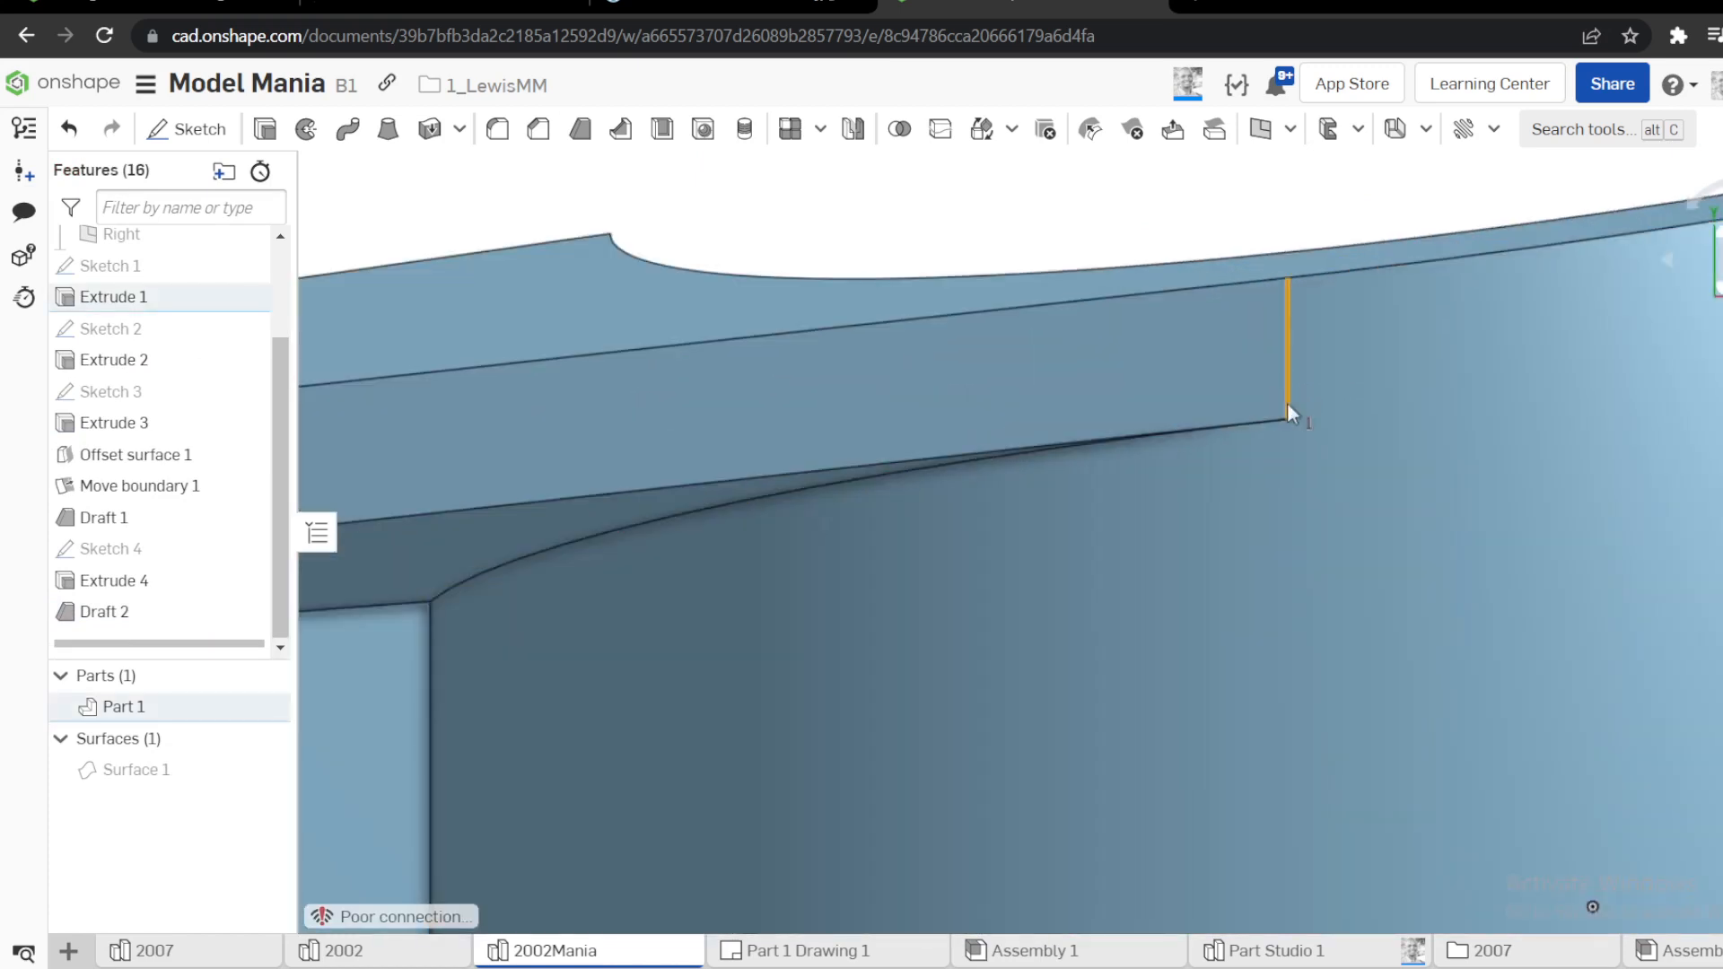
{"action": "scroll", "coordinate": [1247, 449], "scroll_direction": "down", "scroll_amount": 3}
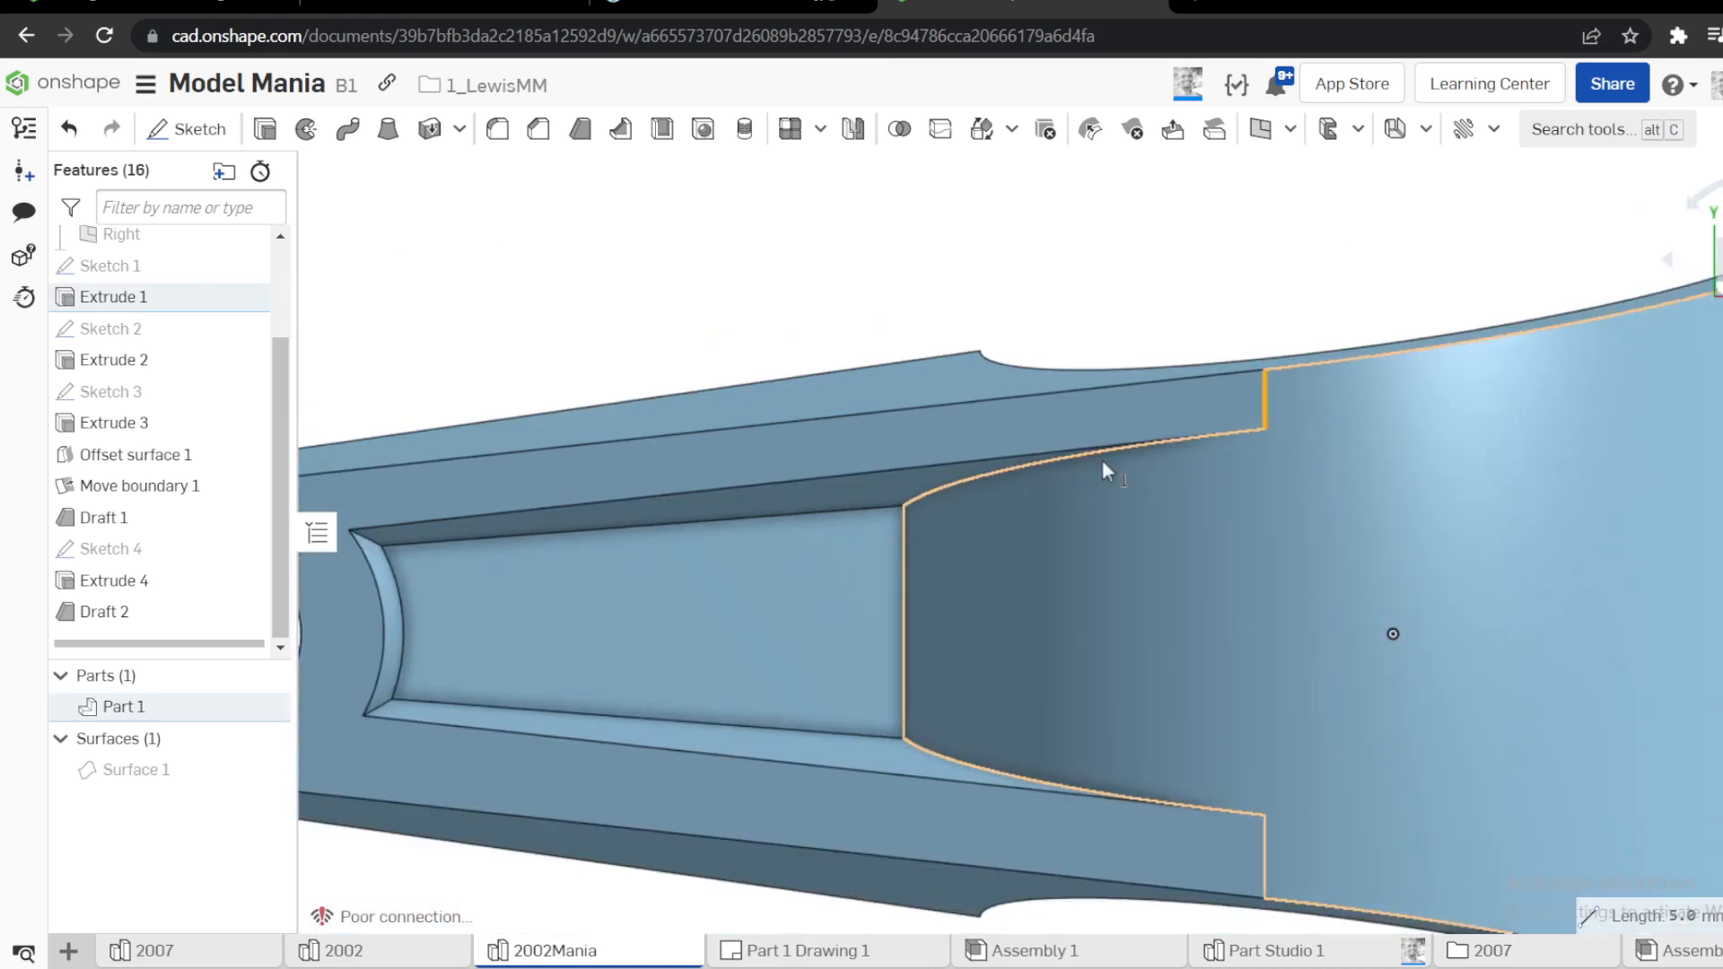
{"action": "scroll", "coordinate": [700, 347], "scroll_direction": "down", "scroll_amount": 3}
{"action": "left_click", "coordinate": [659, 316]}
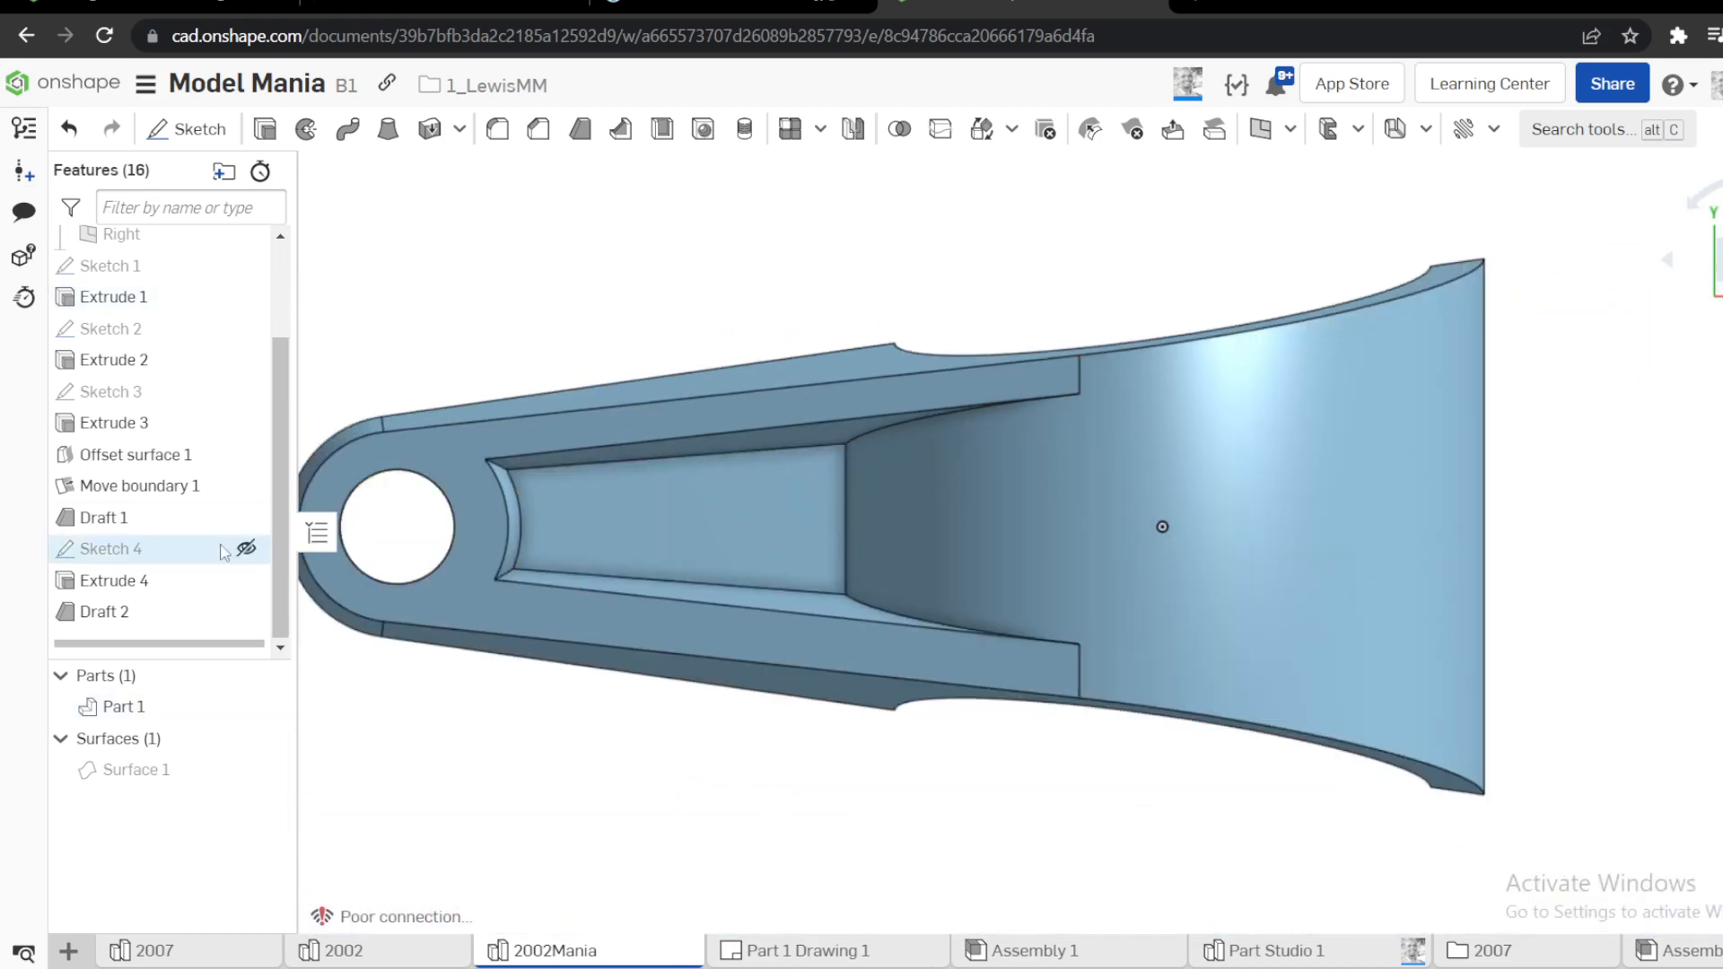
Delete the leftover Surface 1 from the part studio
{"action": "right_click", "coordinate": [172, 772]}
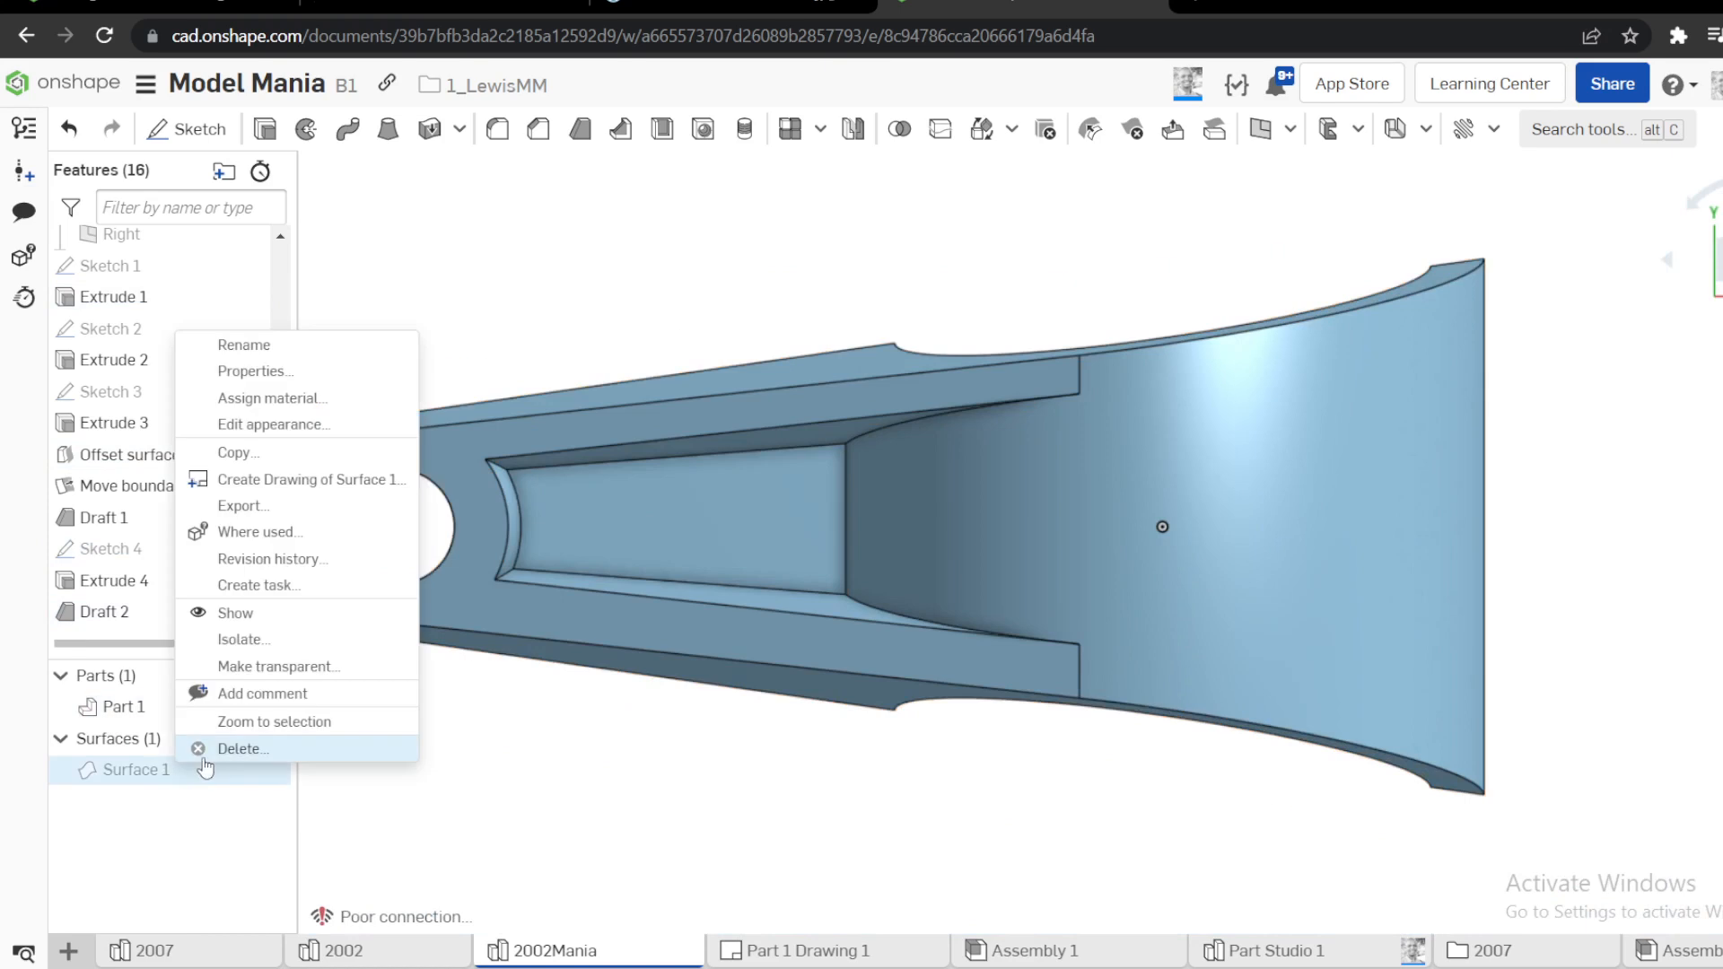
{"action": "left_click", "coordinate": [238, 749]}
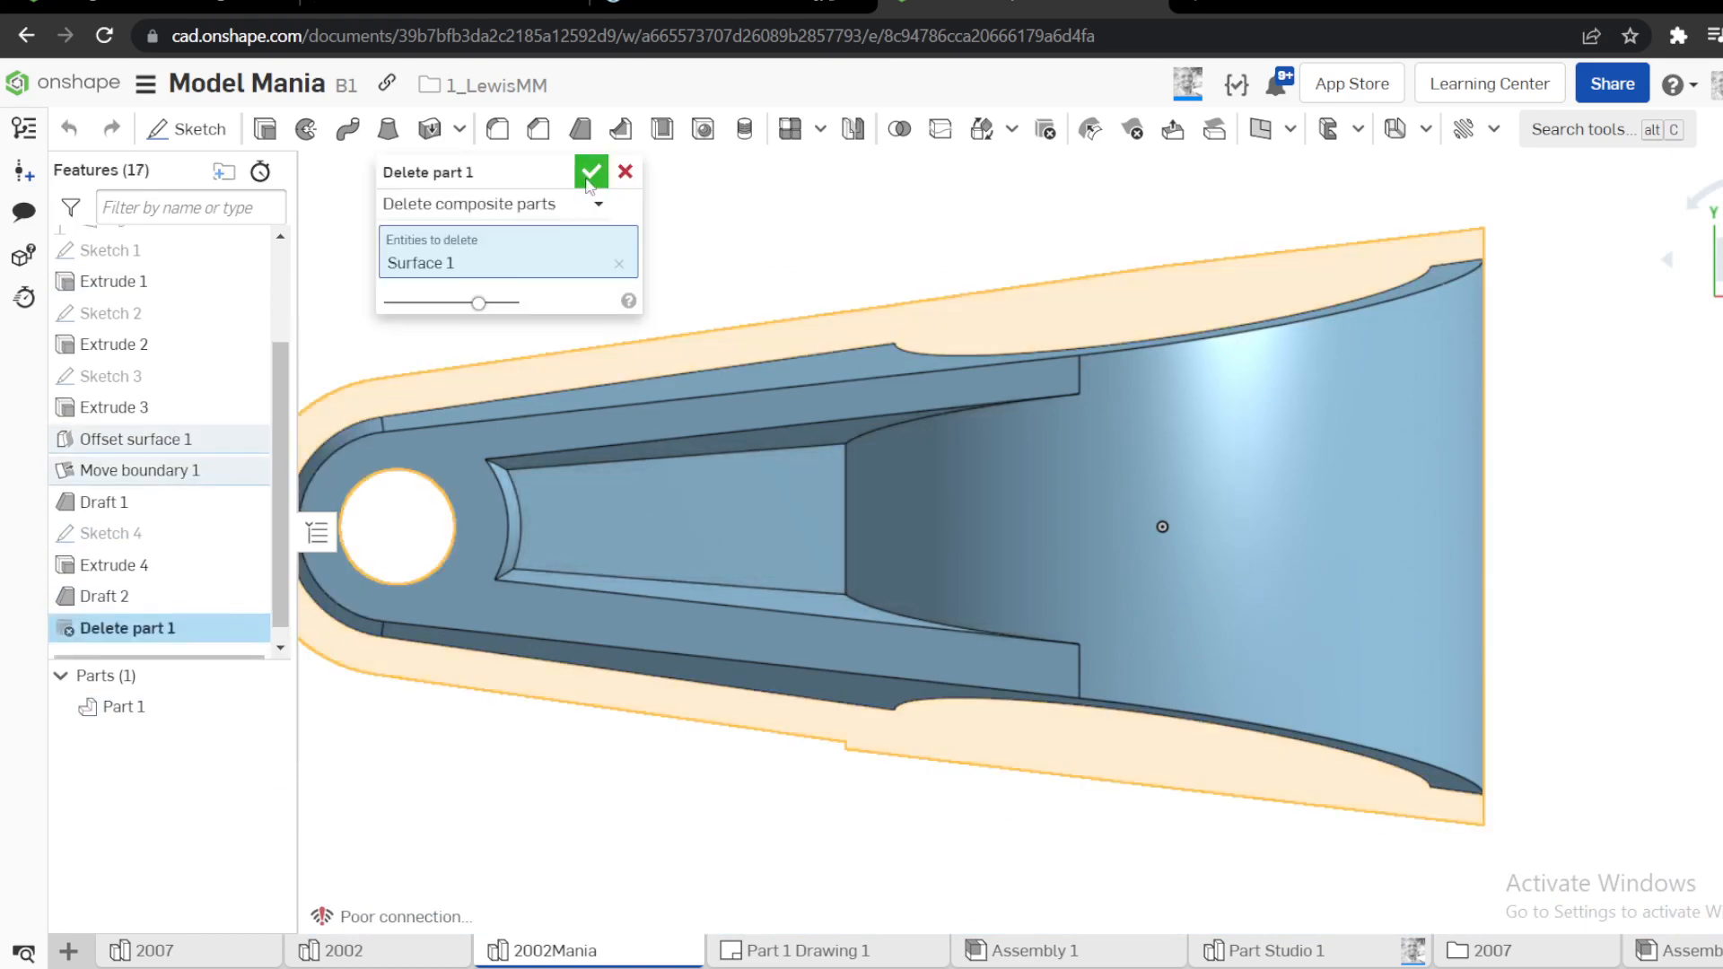
{"action": "left_click", "coordinate": [590, 173]}
Start a 3 mm radius edge fillet and select the pocket's two long upper edges and its curved upper end edge
{"action": "scroll", "coordinate": [687, 307], "scroll_direction": "down", "scroll_amount": 3}
{"action": "right_click_drag", "start_coordinate": [580, 328], "coordinate": [590, 259]}
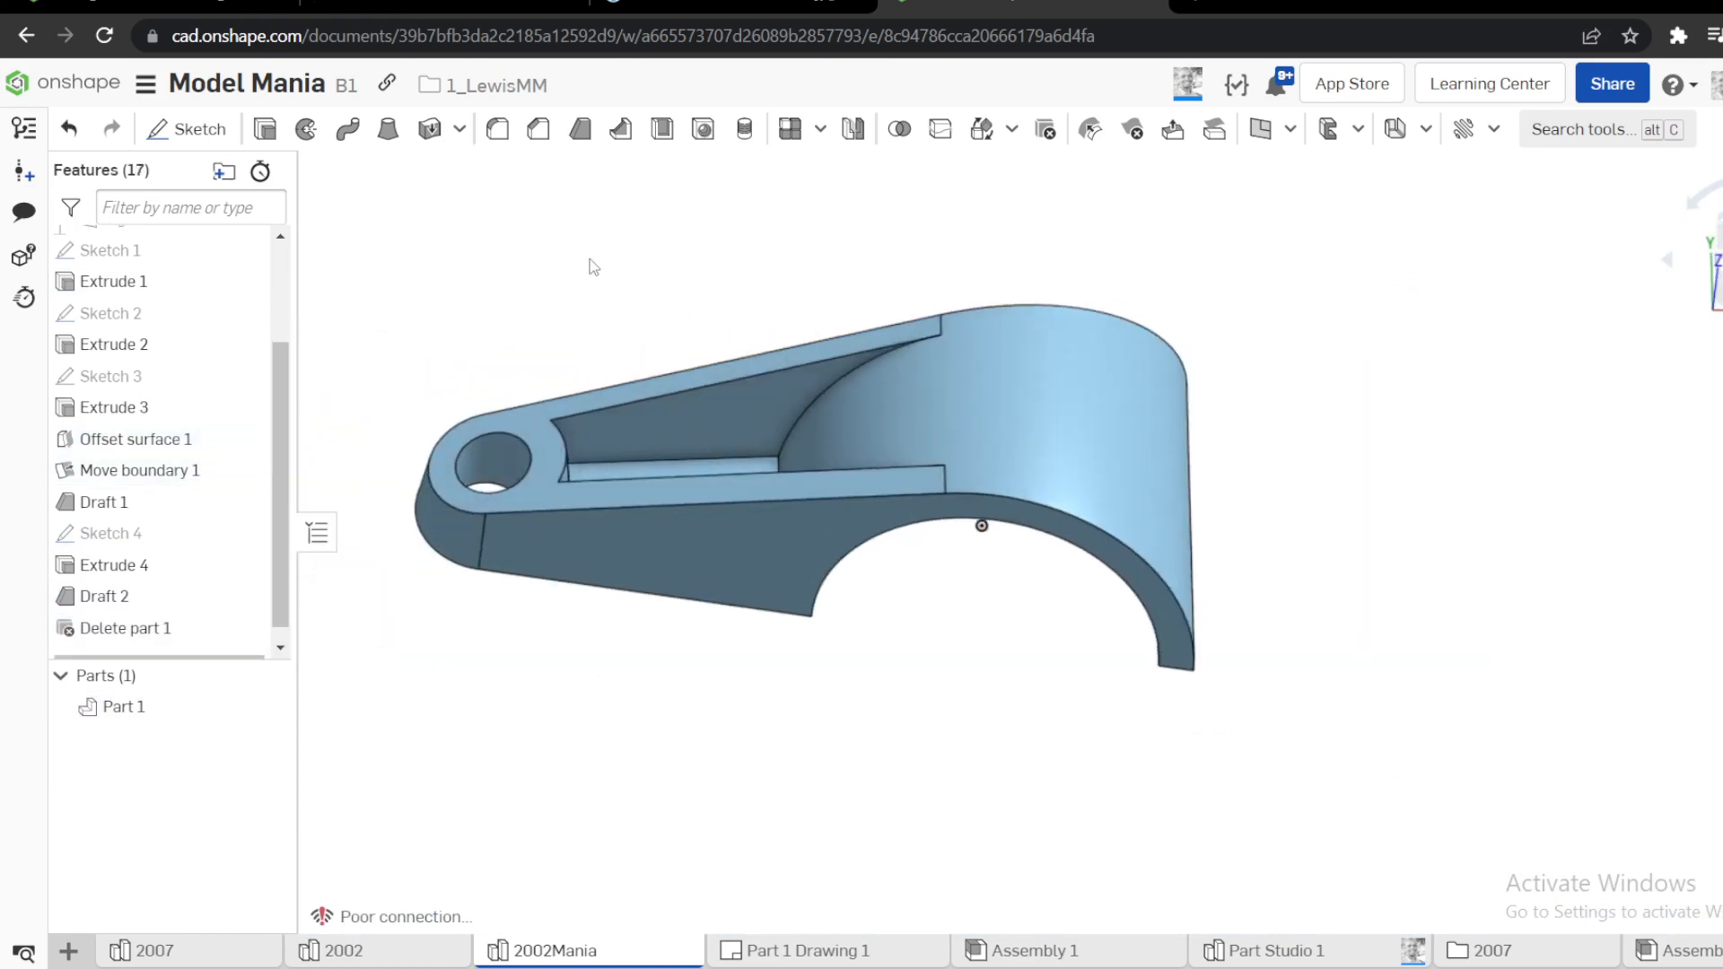
{"action": "key", "text": "shift+f"}
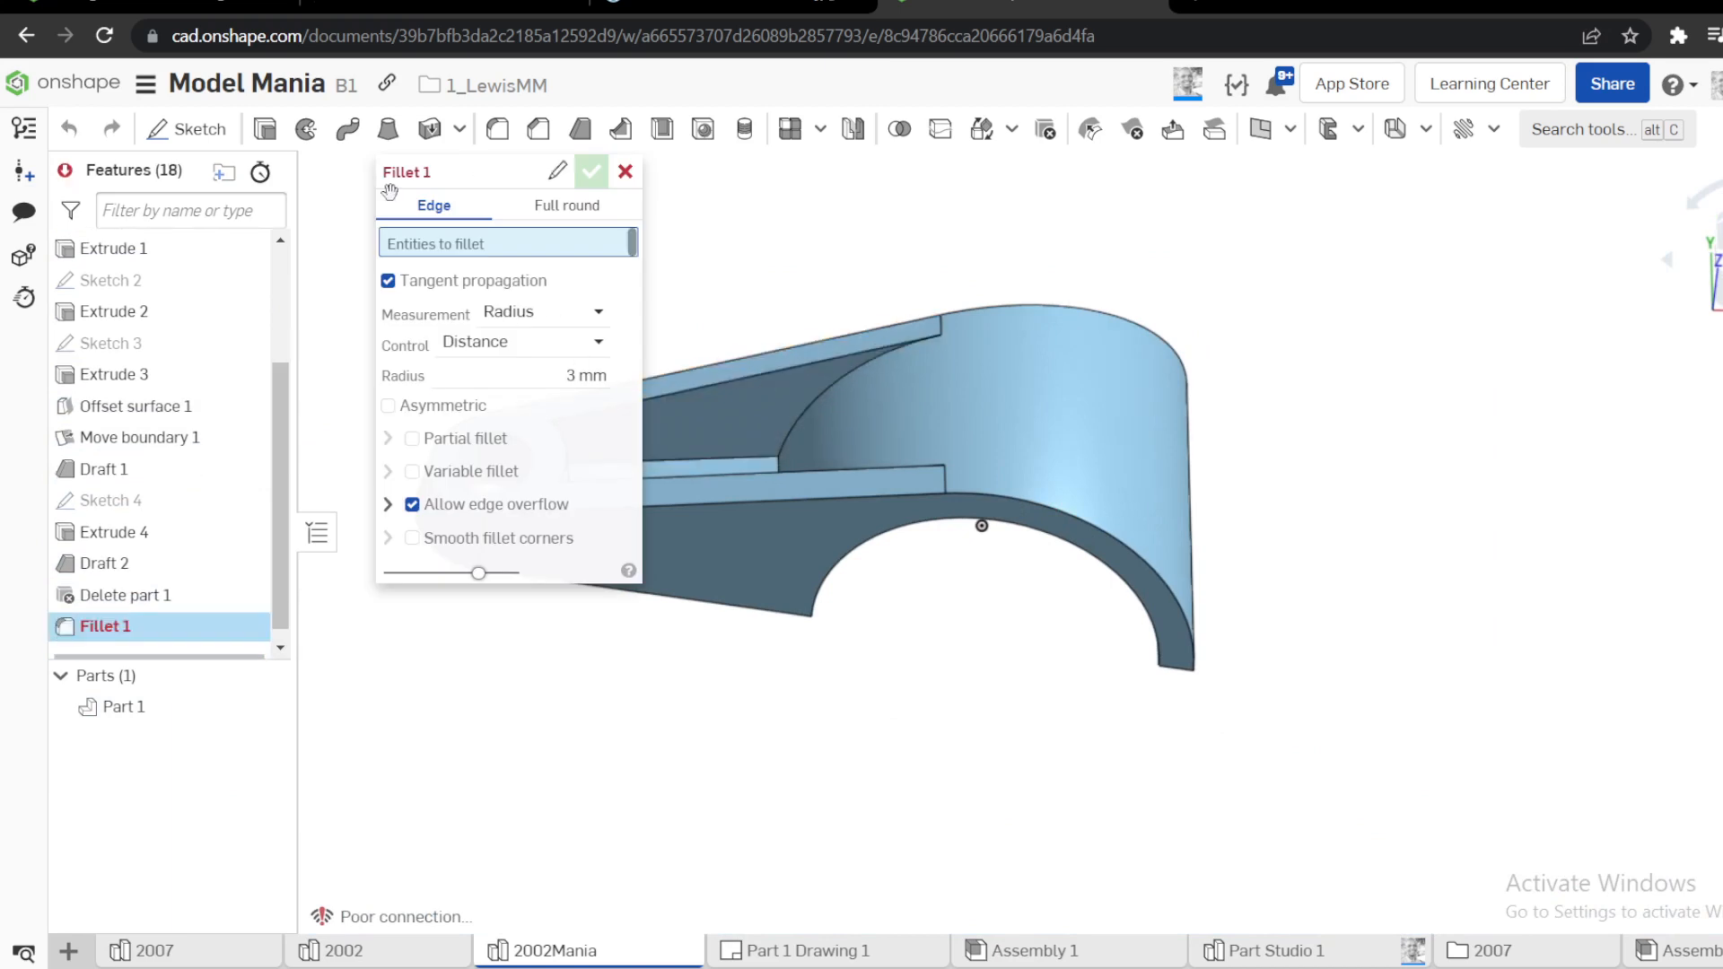
{"action": "left_click_drag", "start_coordinate": [390, 191], "coordinate": [62, 304]}
{"action": "scroll", "coordinate": [629, 422], "scroll_direction": "up", "scroll_amount": 3}
{"action": "left_click", "coordinate": [859, 427]}
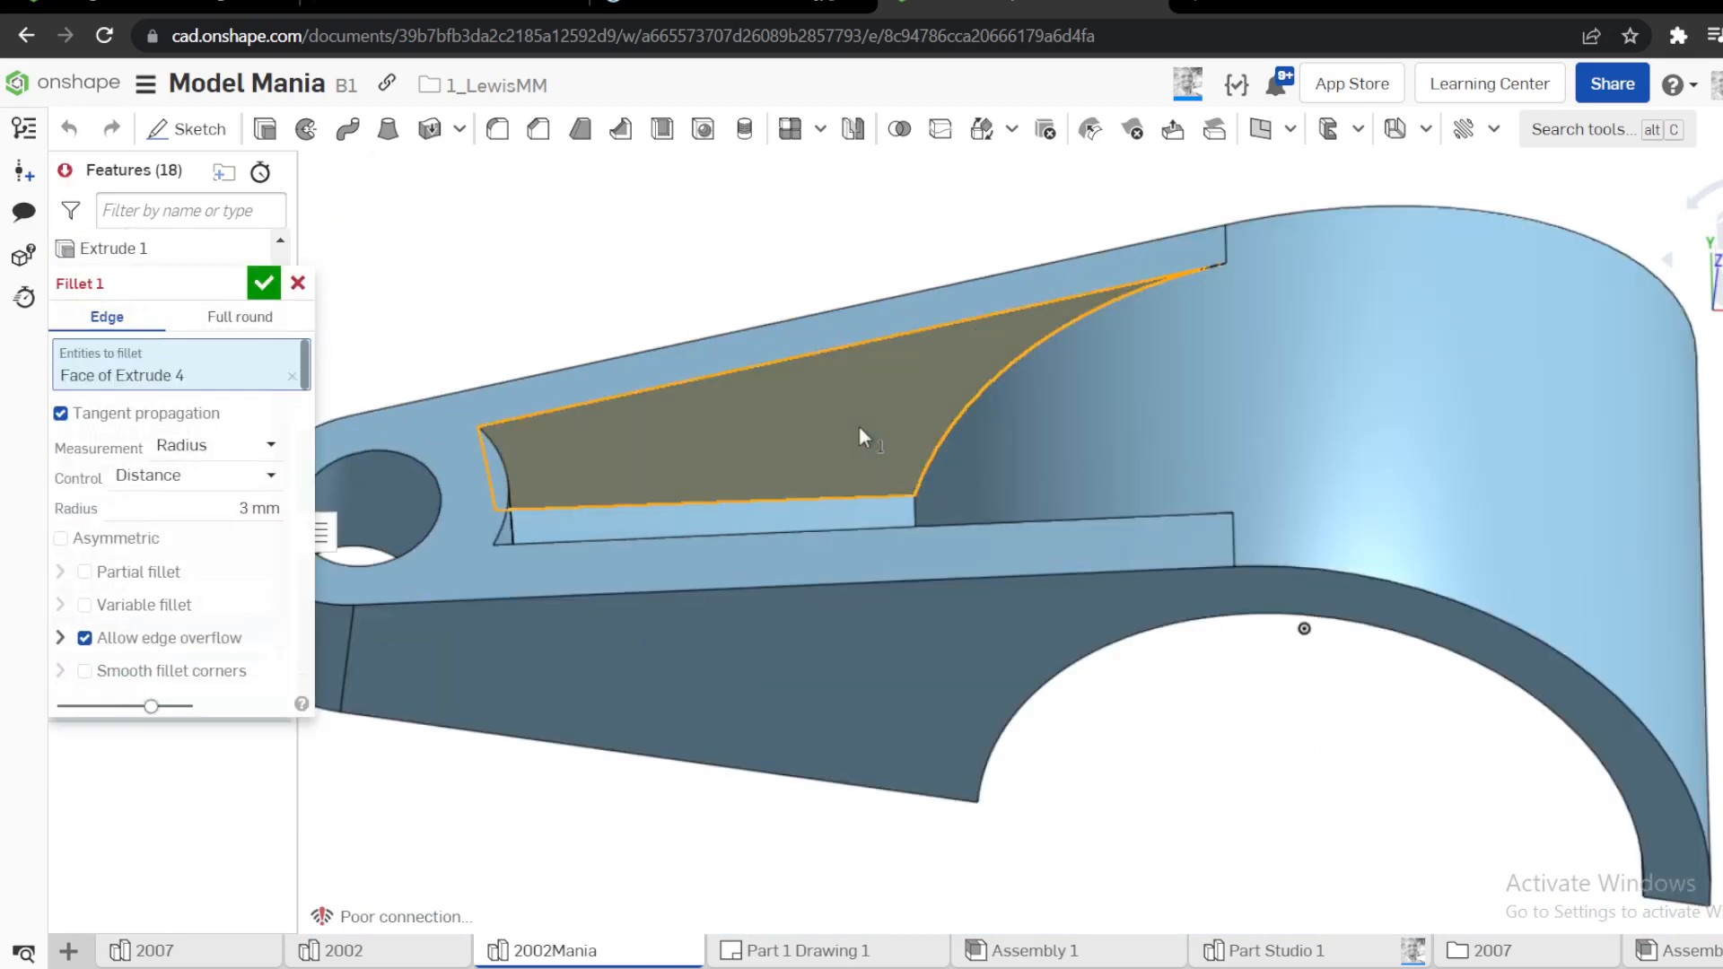
{"action": "right_click_drag", "start_coordinate": [859, 425], "coordinate": [852, 489]}
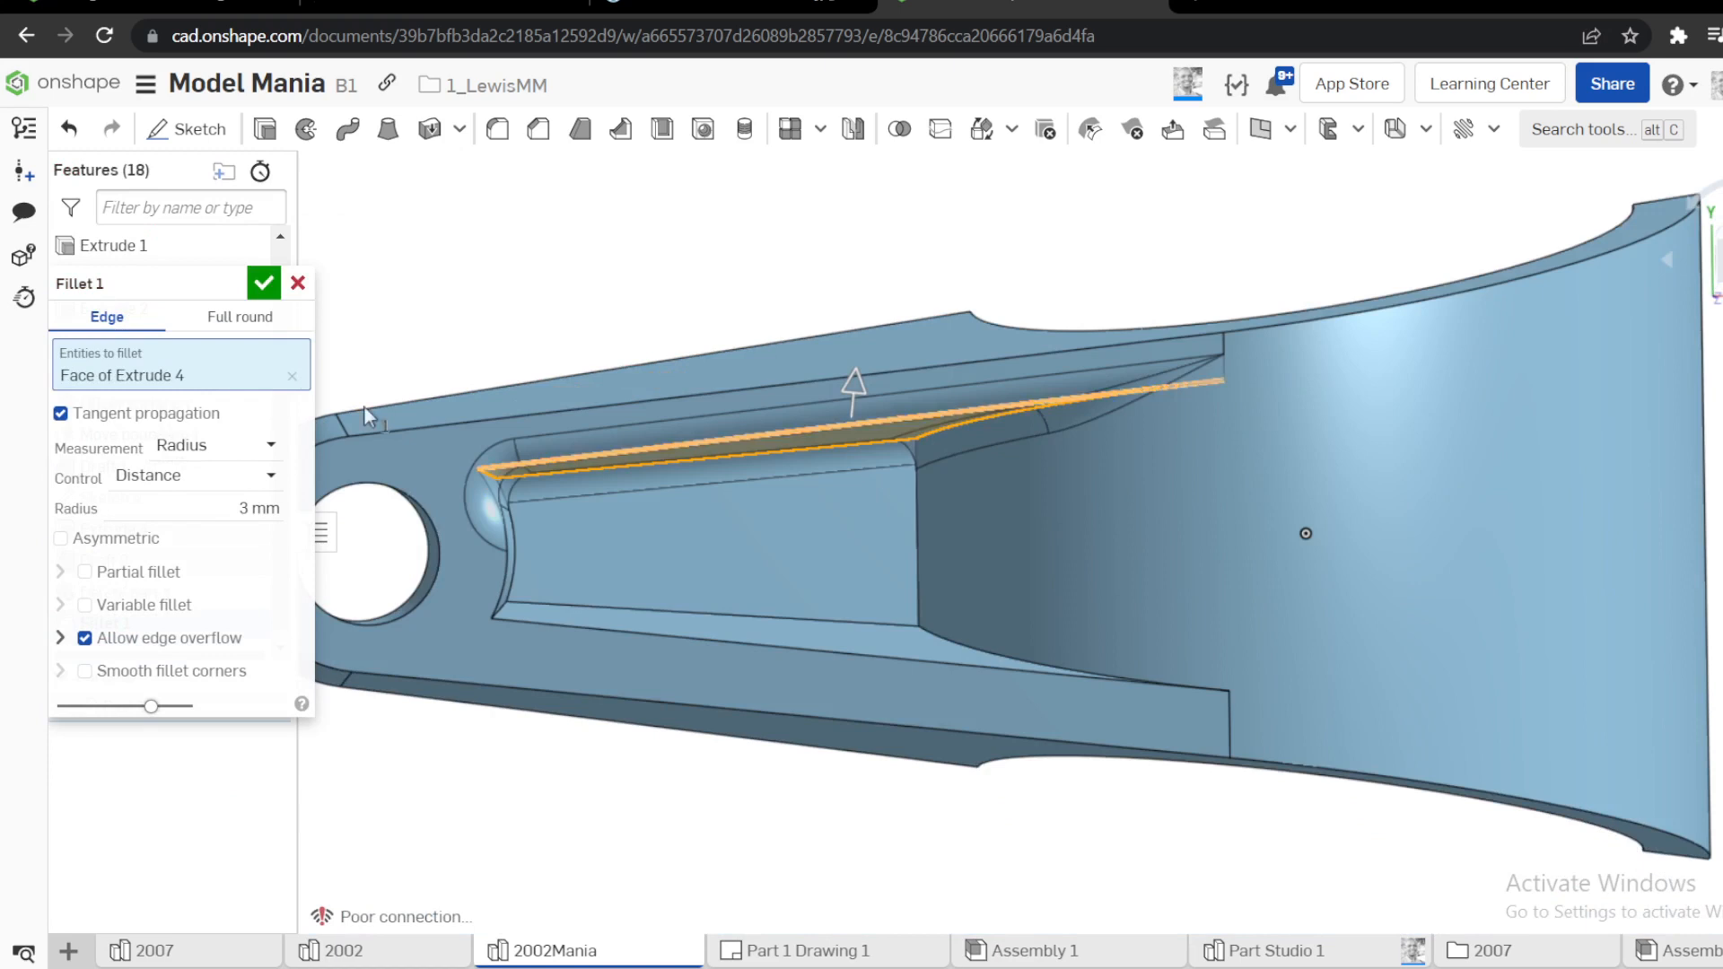
{"action": "left_click", "coordinate": [292, 377]}
{"action": "left_click", "coordinate": [901, 417]}
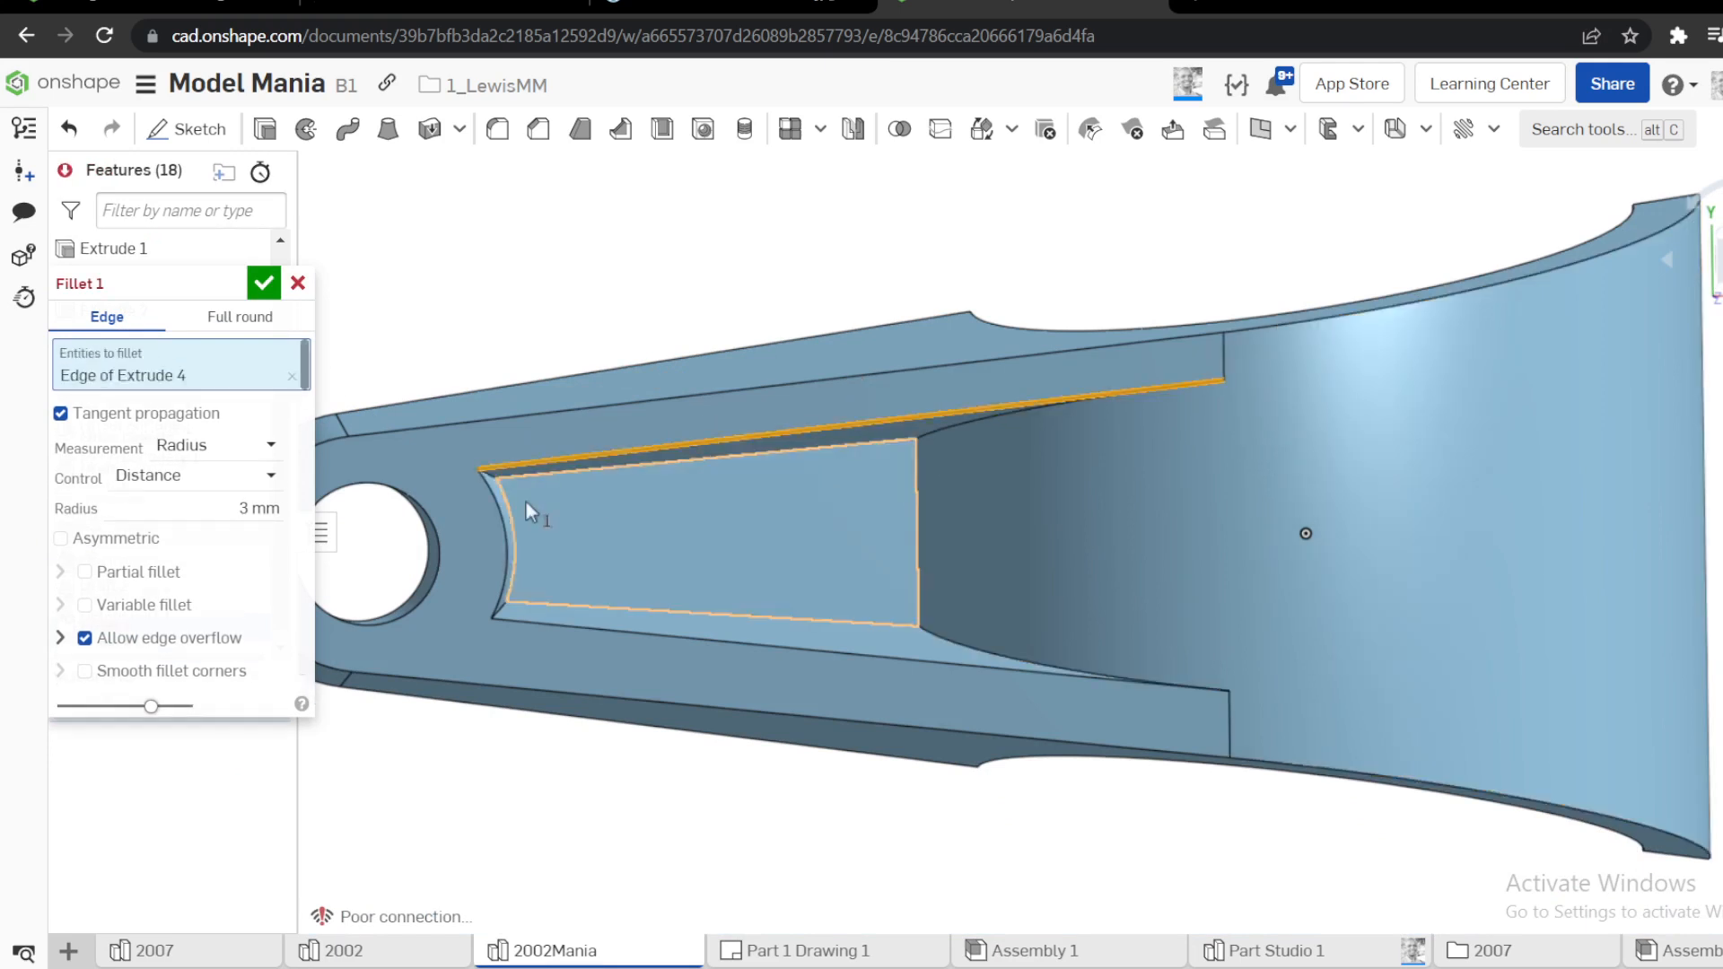
{"action": "left_click", "coordinate": [490, 500]}
{"action": "left_click", "coordinate": [513, 628]}
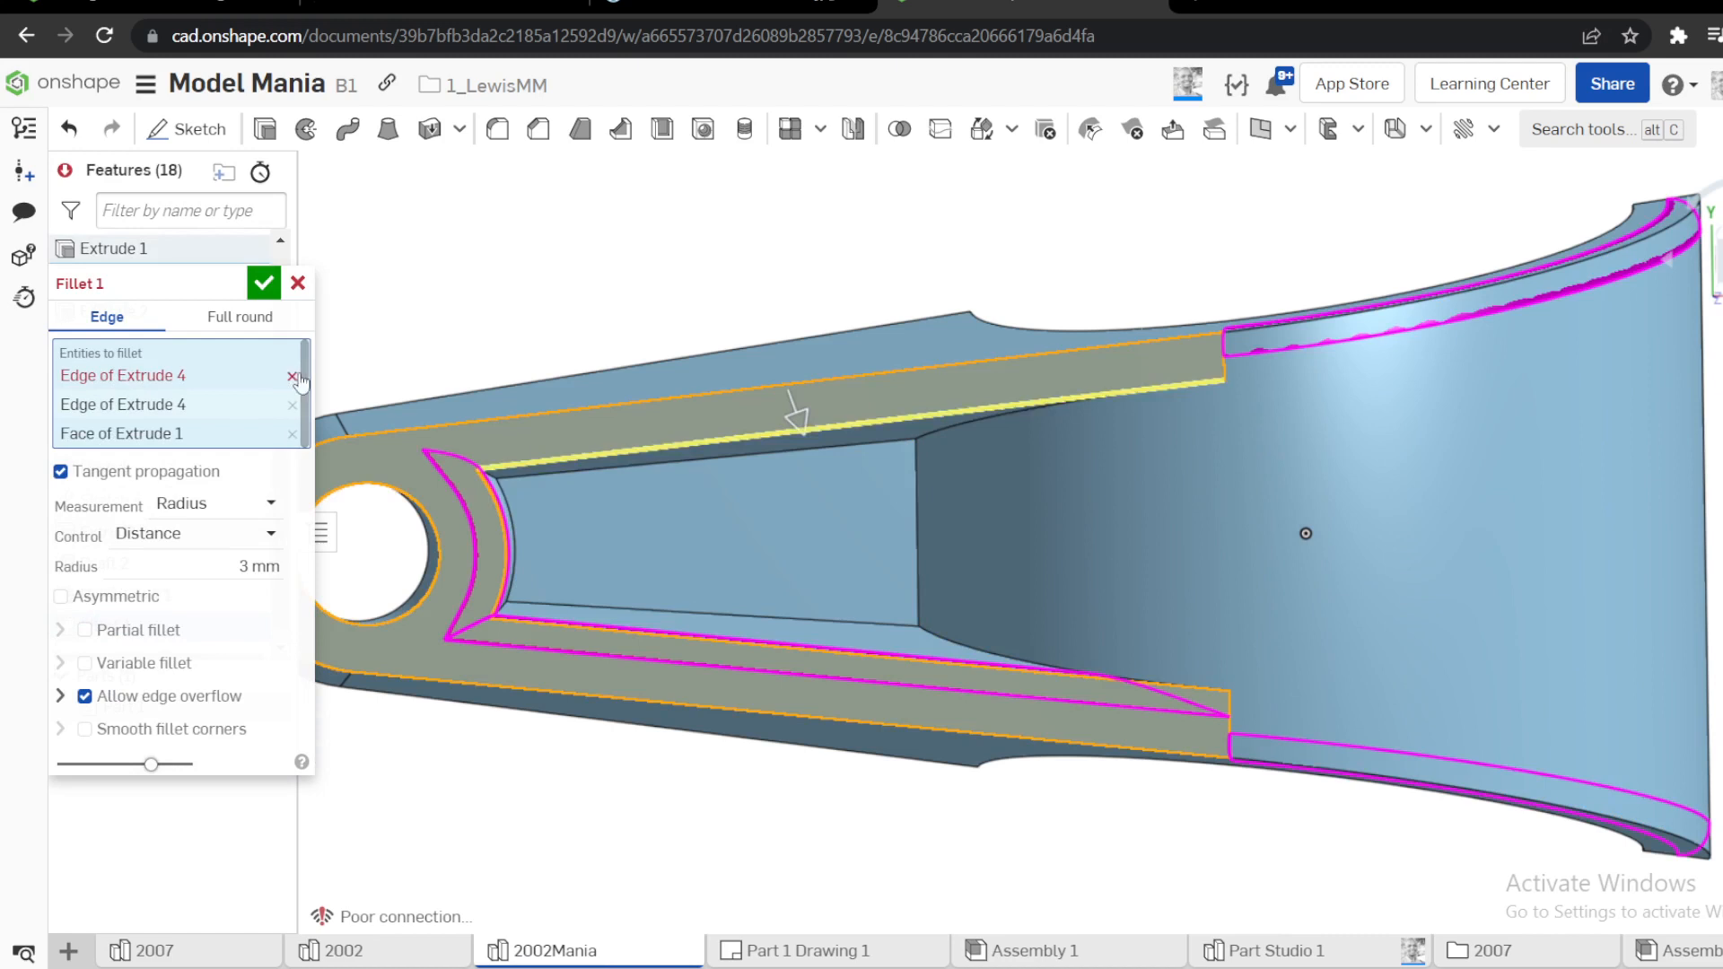
{"action": "left_click", "coordinate": [291, 435]}
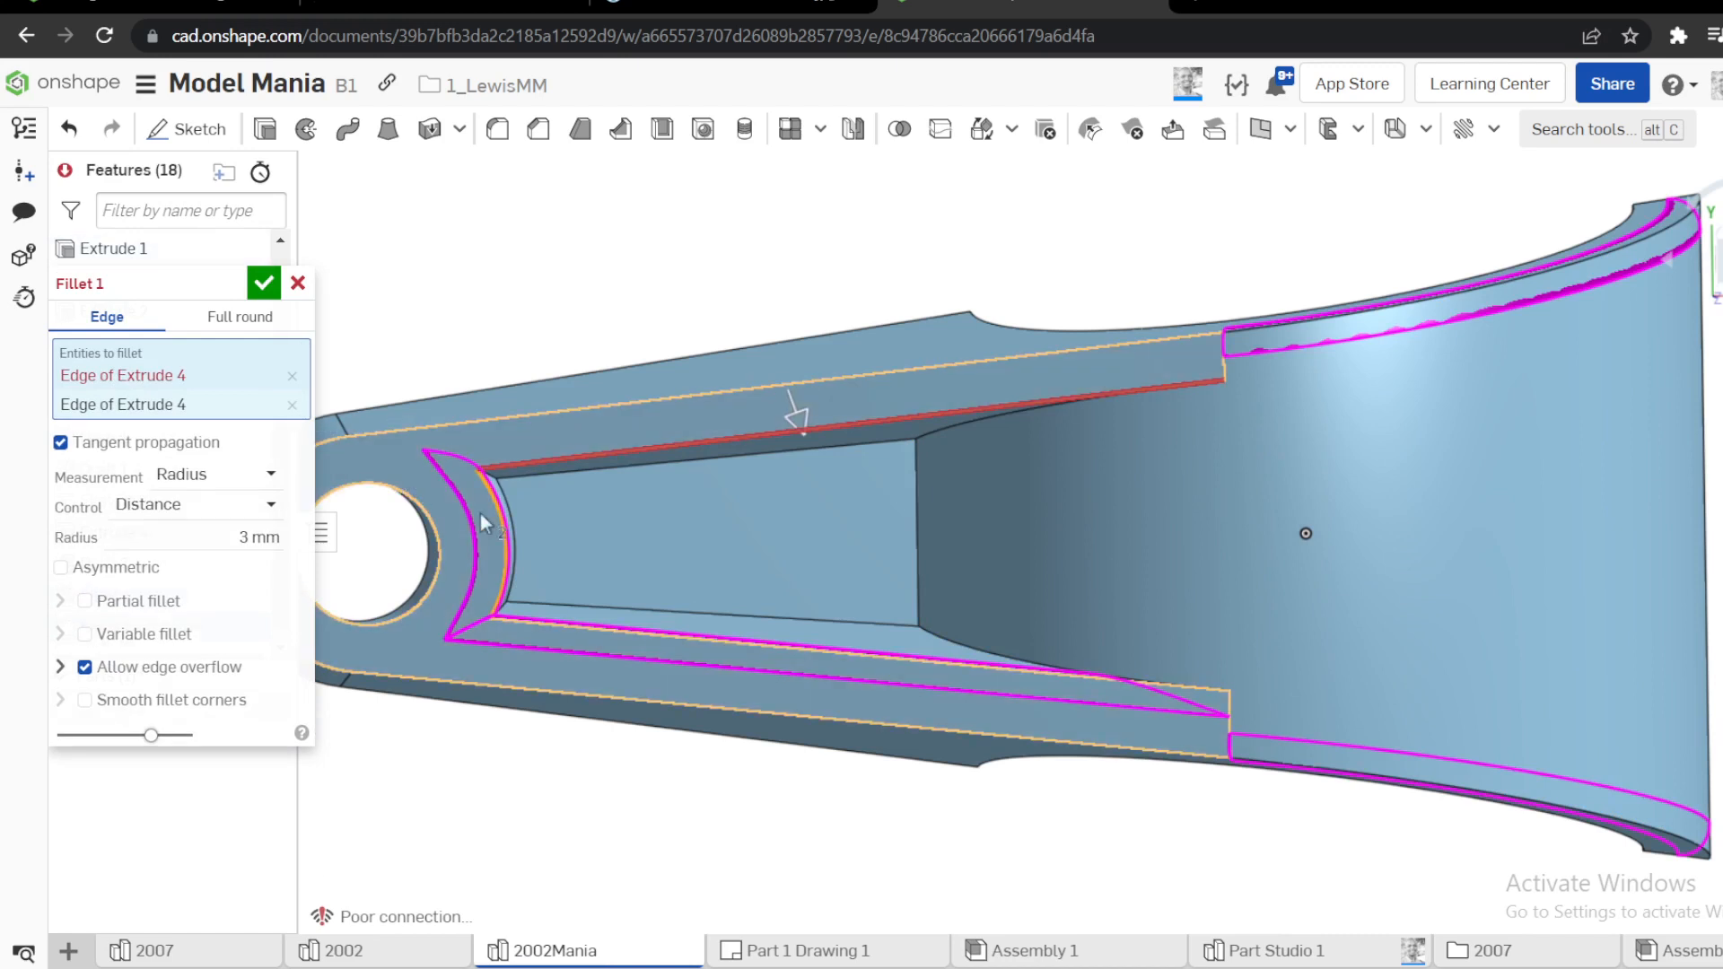
{"action": "left_click", "coordinate": [552, 622]}
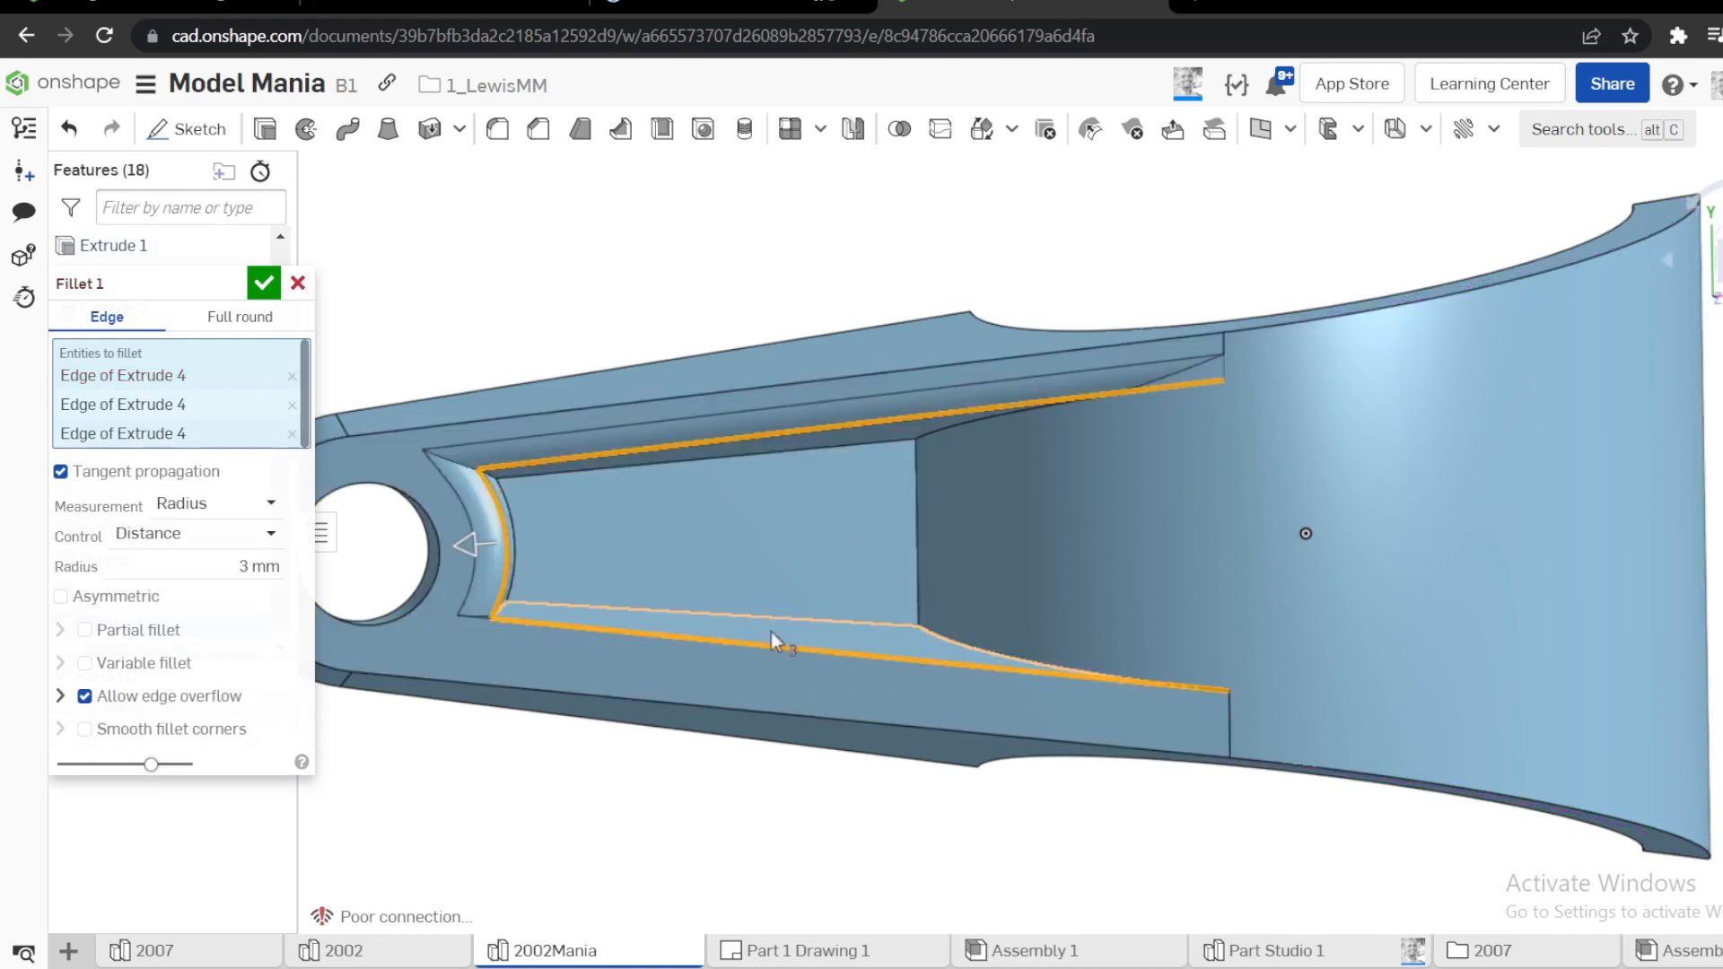
Add the pocket's floor edges and the edges where its floor and side walls meet the cylinder to the fillet, and accept it
{"action": "left_click", "coordinate": [843, 621]}
{"action": "left_click", "coordinate": [916, 567]}
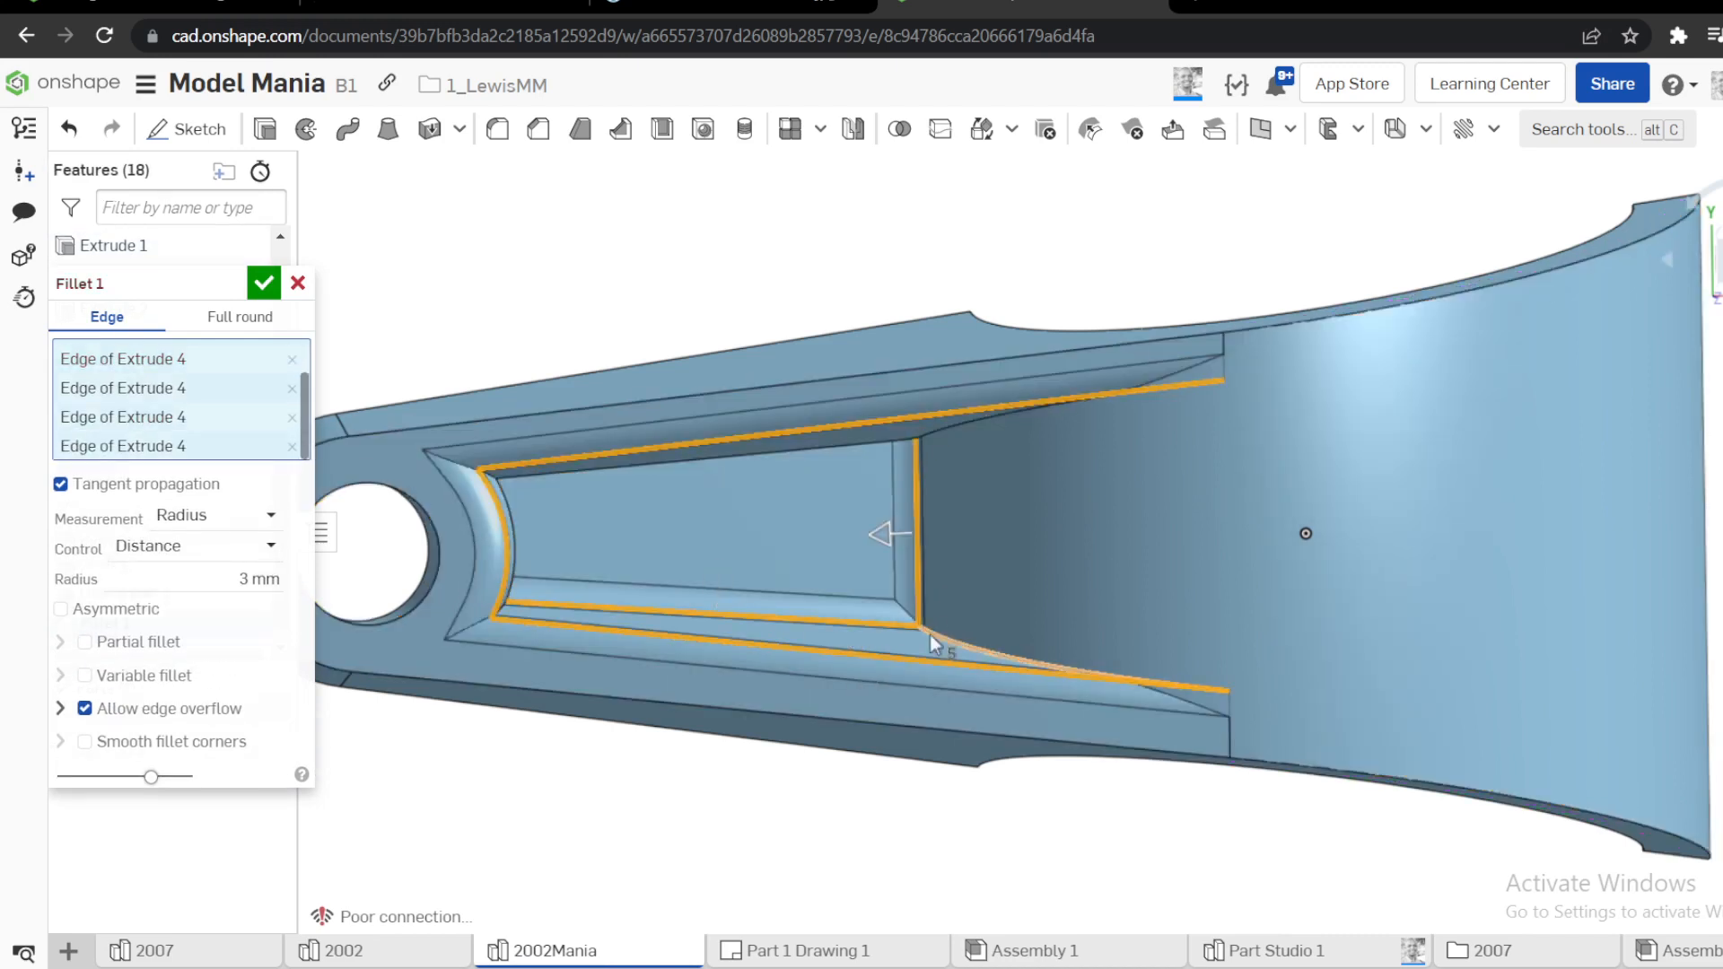
{"action": "left_click", "coordinate": [930, 633]}
{"action": "right_click_drag", "start_coordinate": [939, 528], "coordinate": [930, 477]}
{"action": "left_click", "coordinate": [924, 437]}
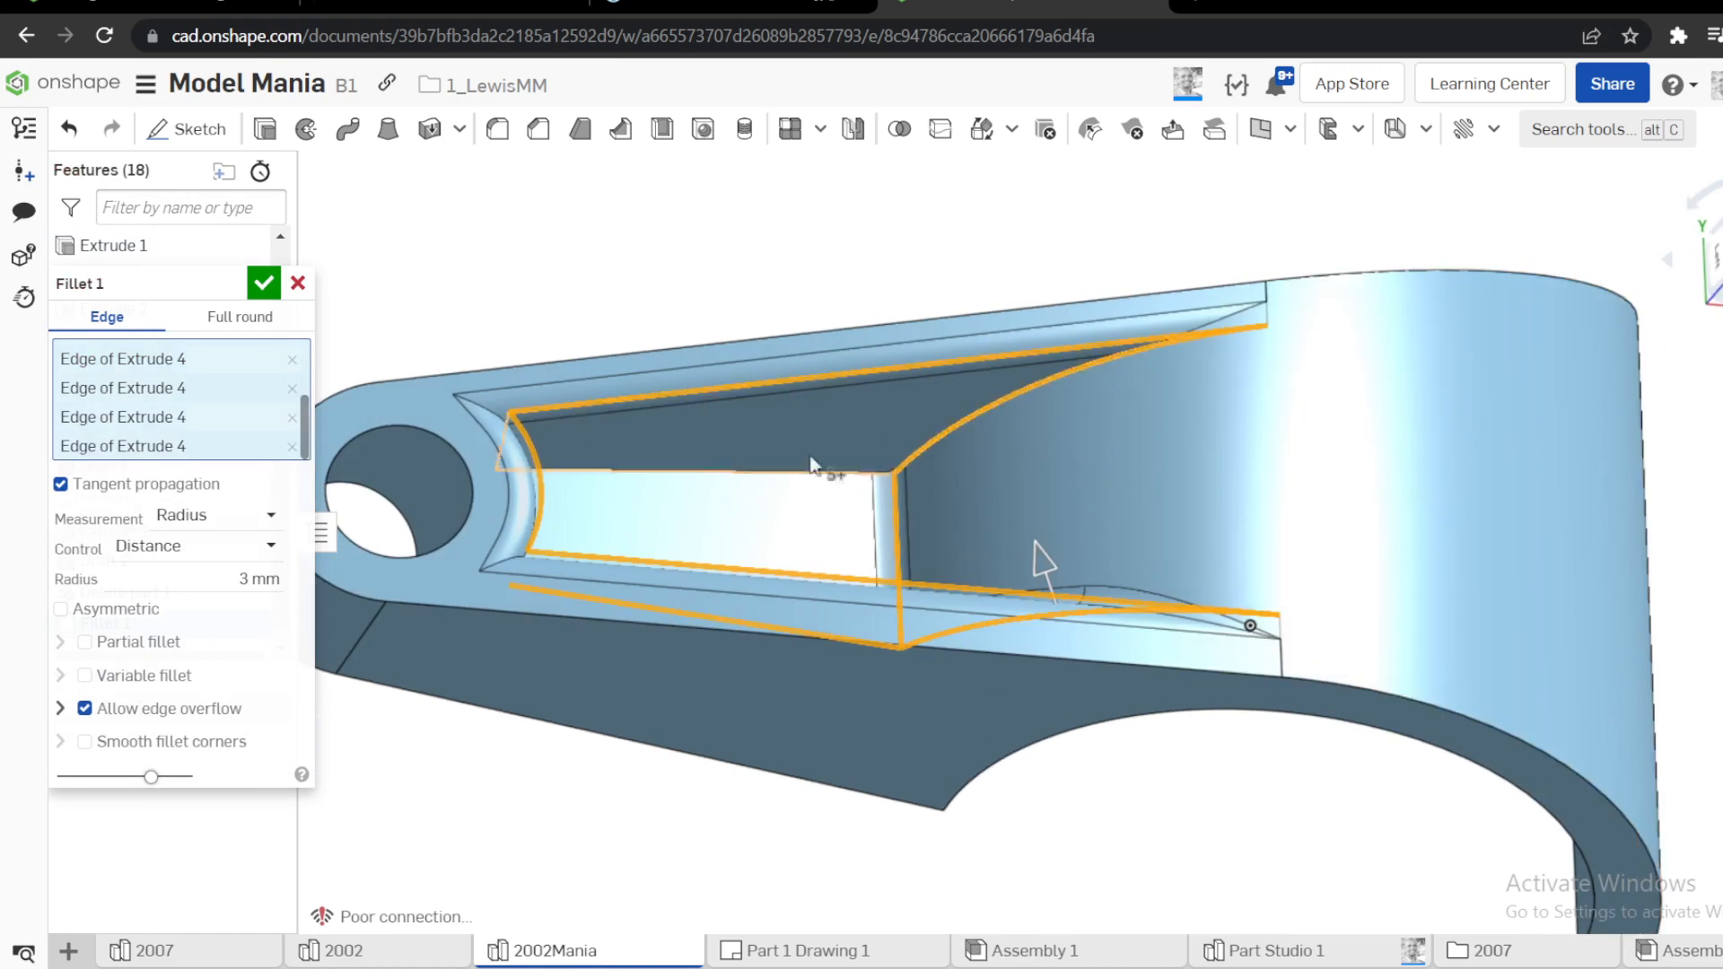
{"action": "left_click", "coordinate": [790, 471]}
{"action": "right_click_drag", "start_coordinate": [689, 481], "coordinate": [665, 484]}
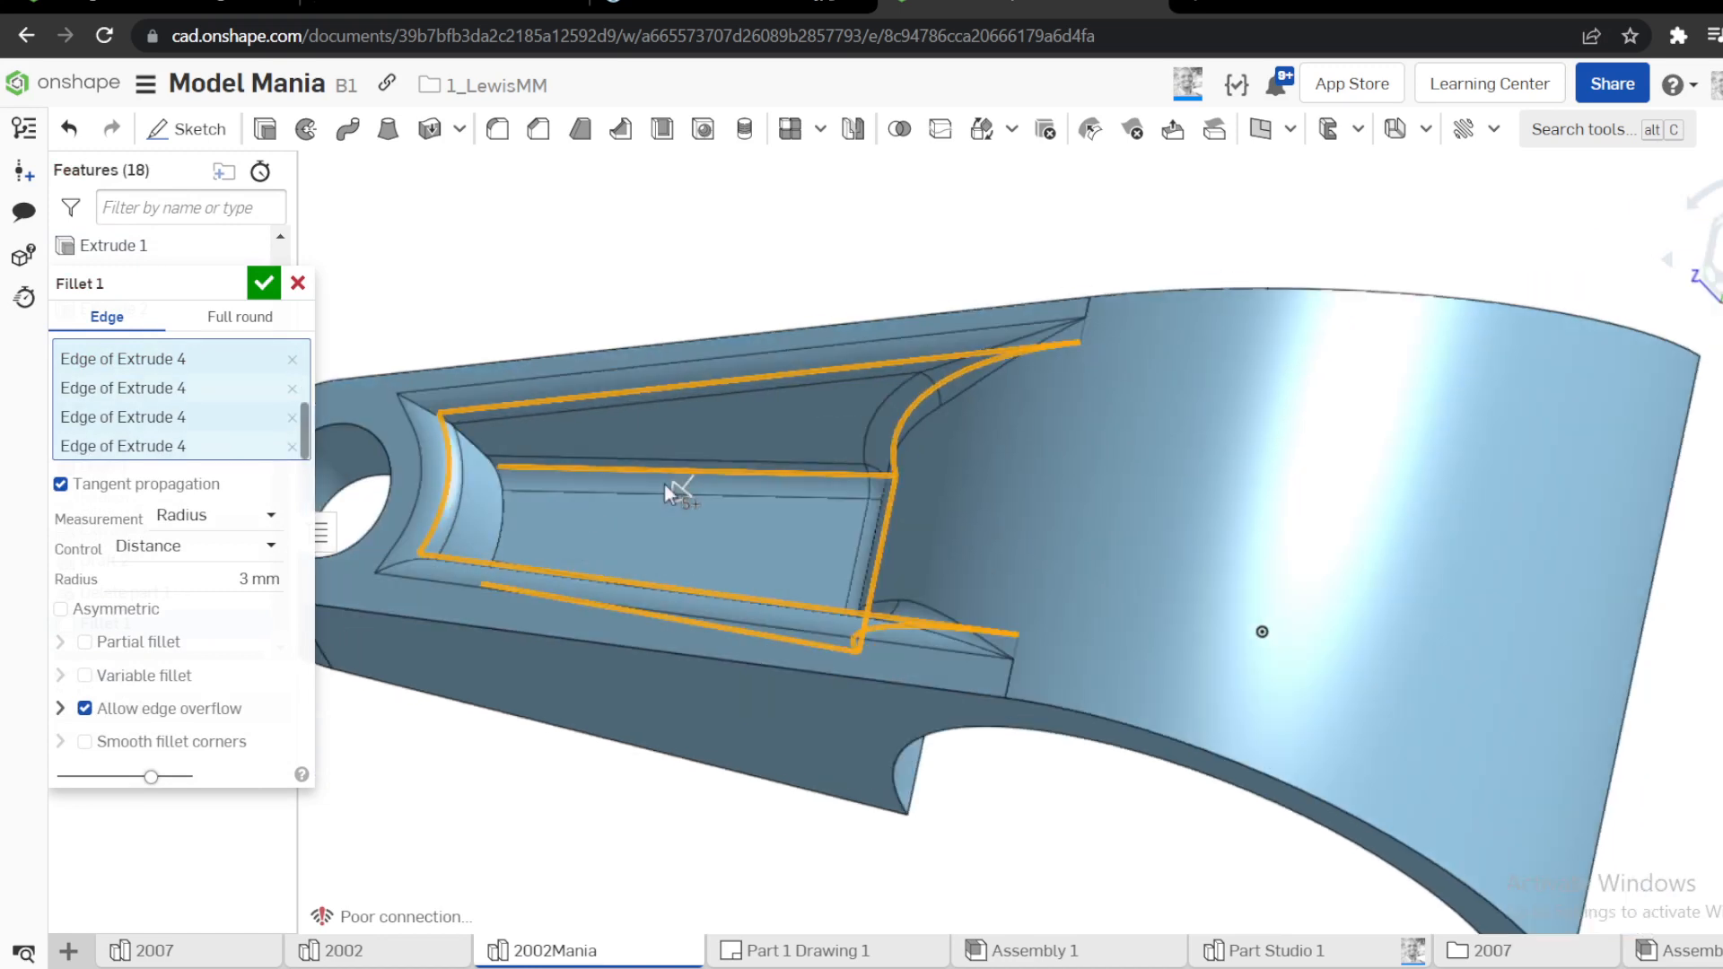
{"action": "left_click", "coordinate": [503, 509]}
{"action": "left_click", "coordinate": [263, 283]}
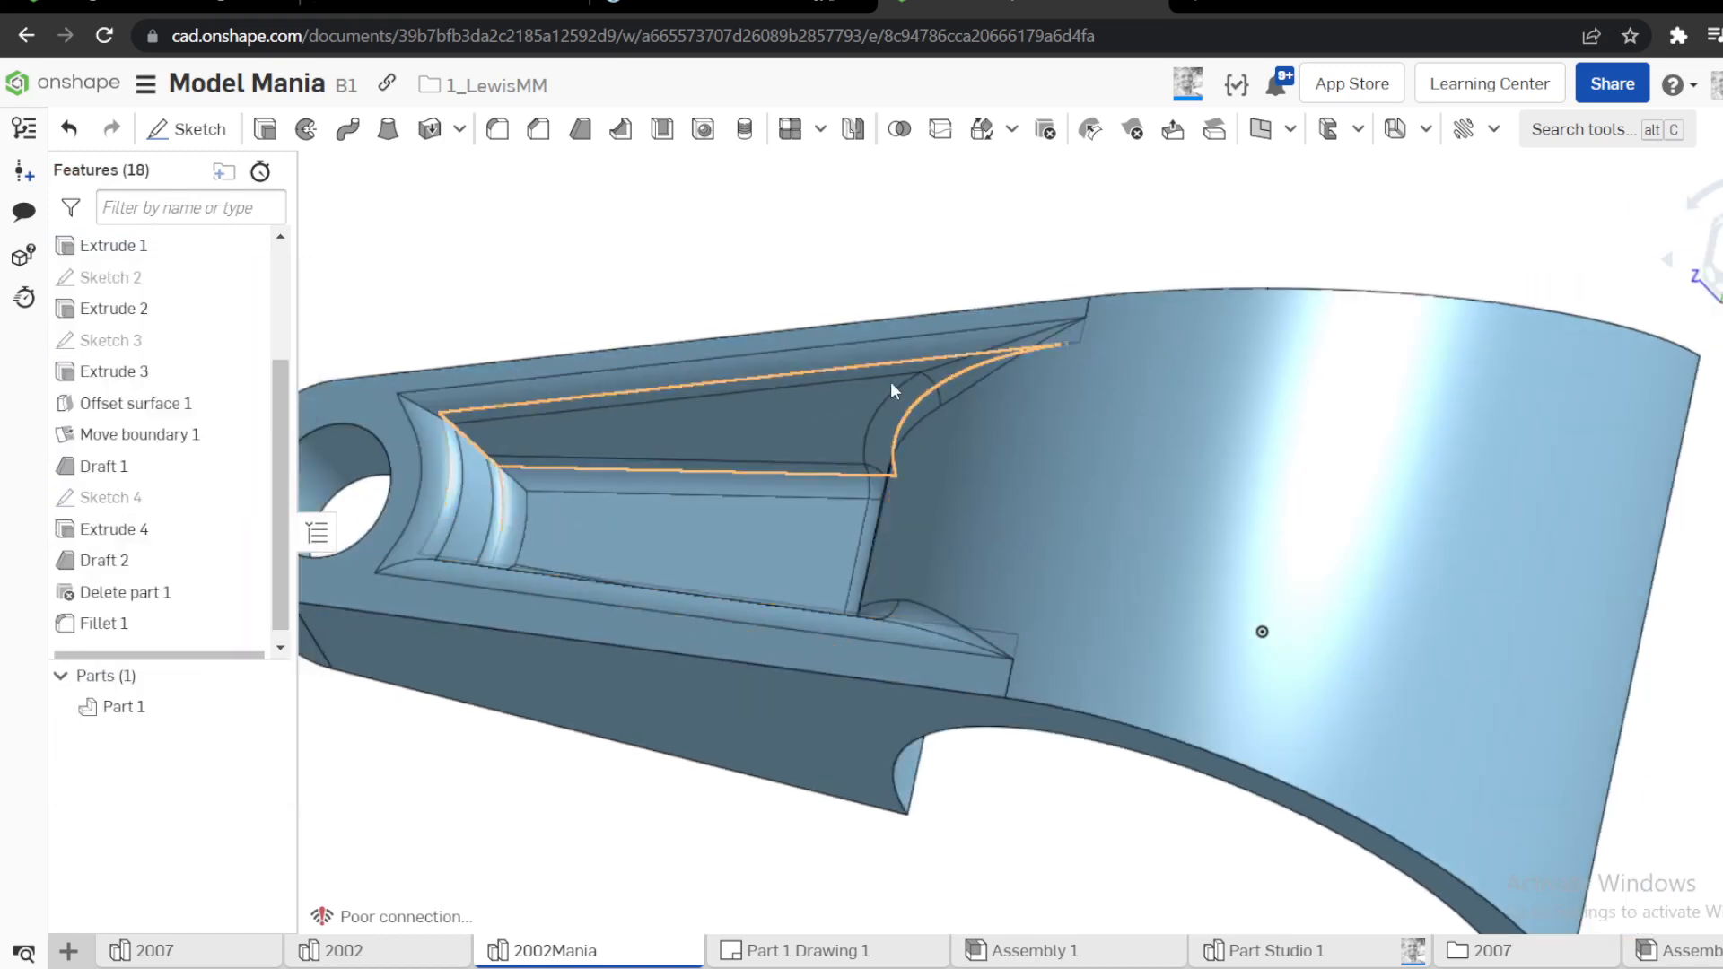
Set up a part mirror of Part 1 across the Top plane with the Add option
{"action": "scroll", "coordinate": [890, 380], "scroll_direction": "down", "scroll_amount": 5}
{"action": "right_click_drag", "start_coordinate": [826, 406], "coordinate": [800, 335]}
{"action": "key", "text": "s"}
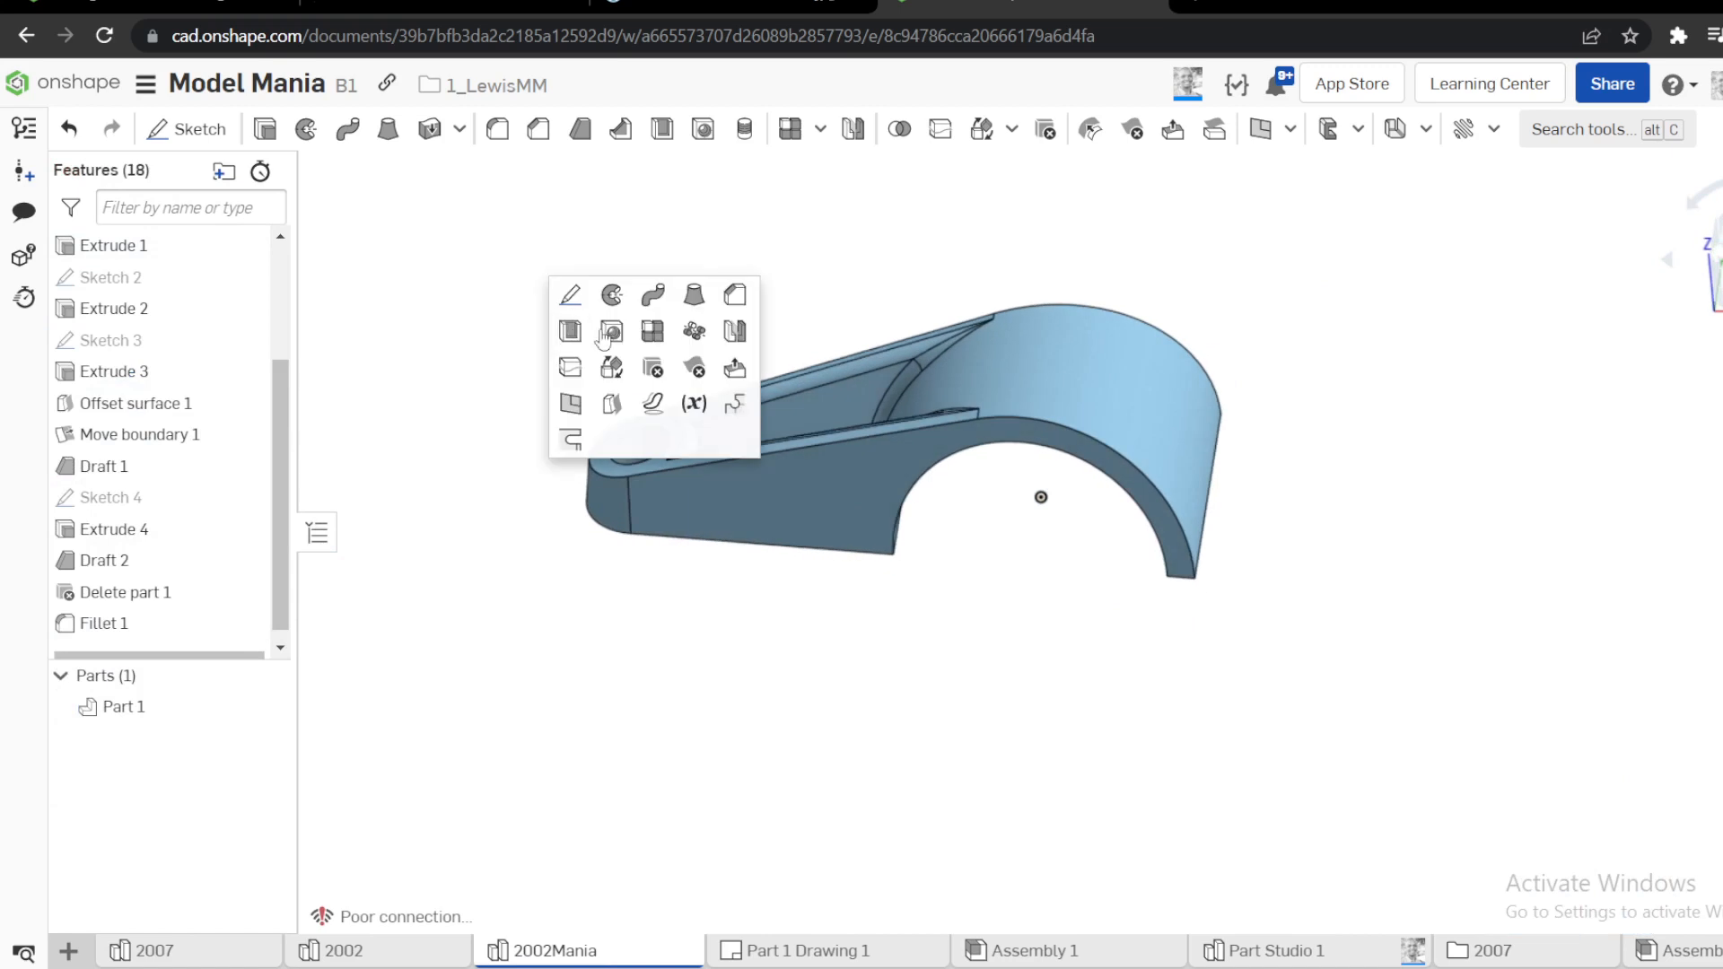
{"action": "left_click", "coordinate": [734, 332]}
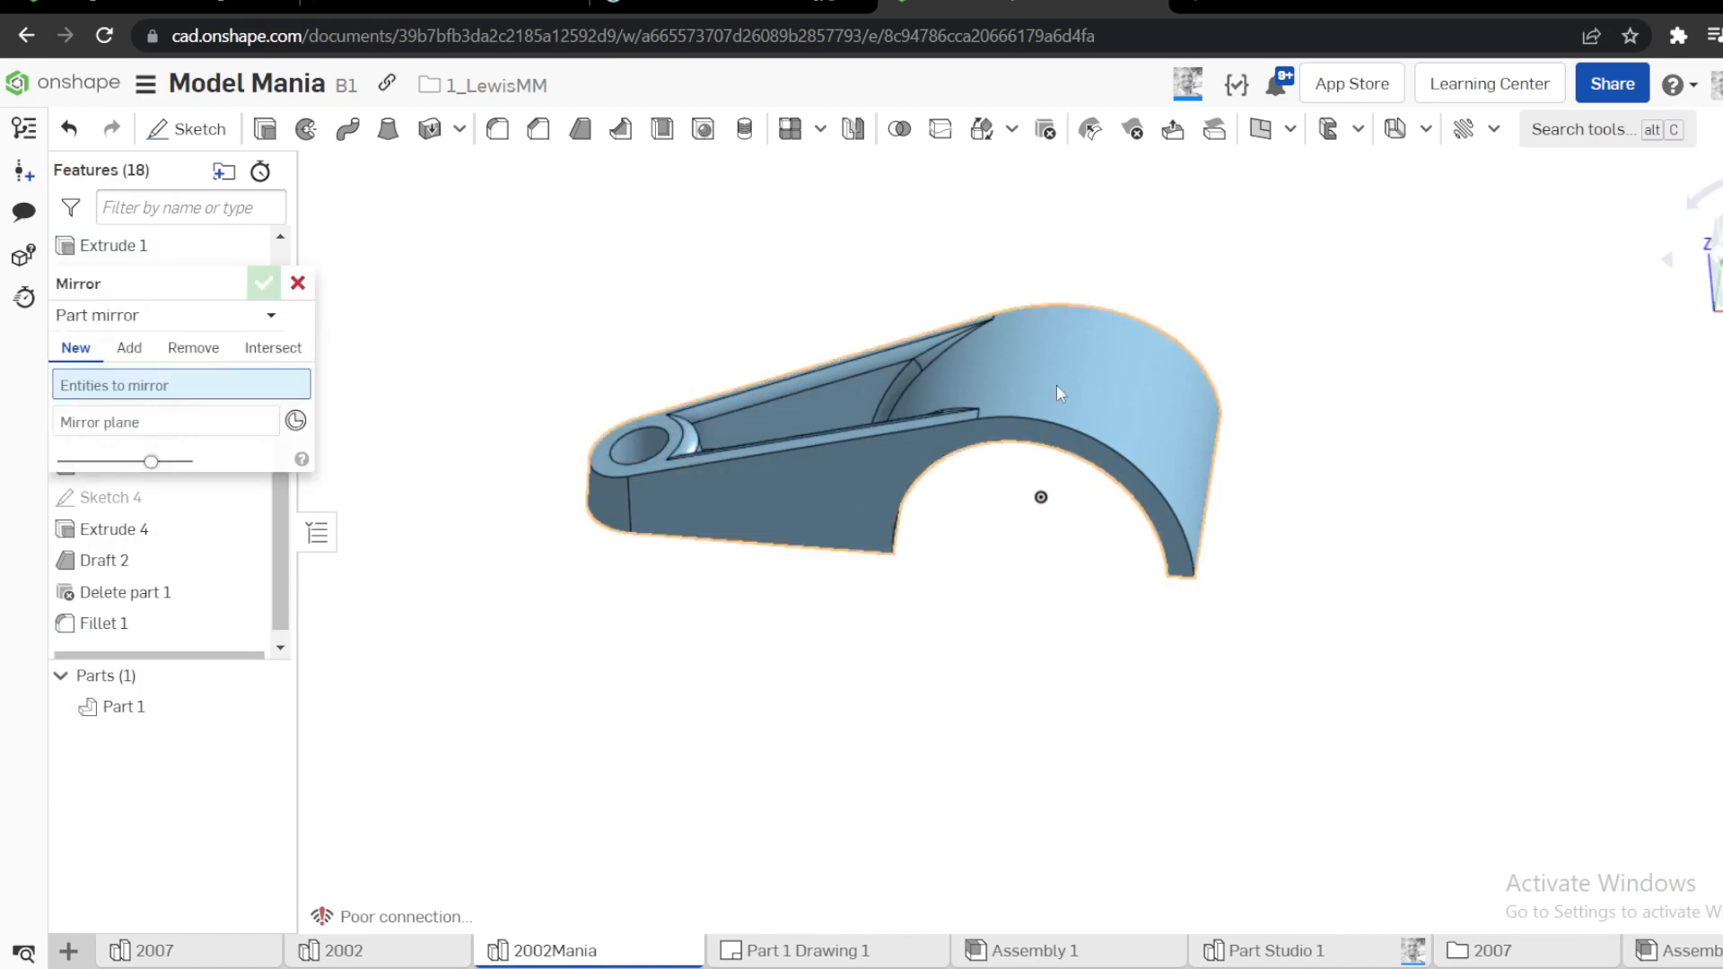
{"action": "left_click", "coordinate": [154, 334]}
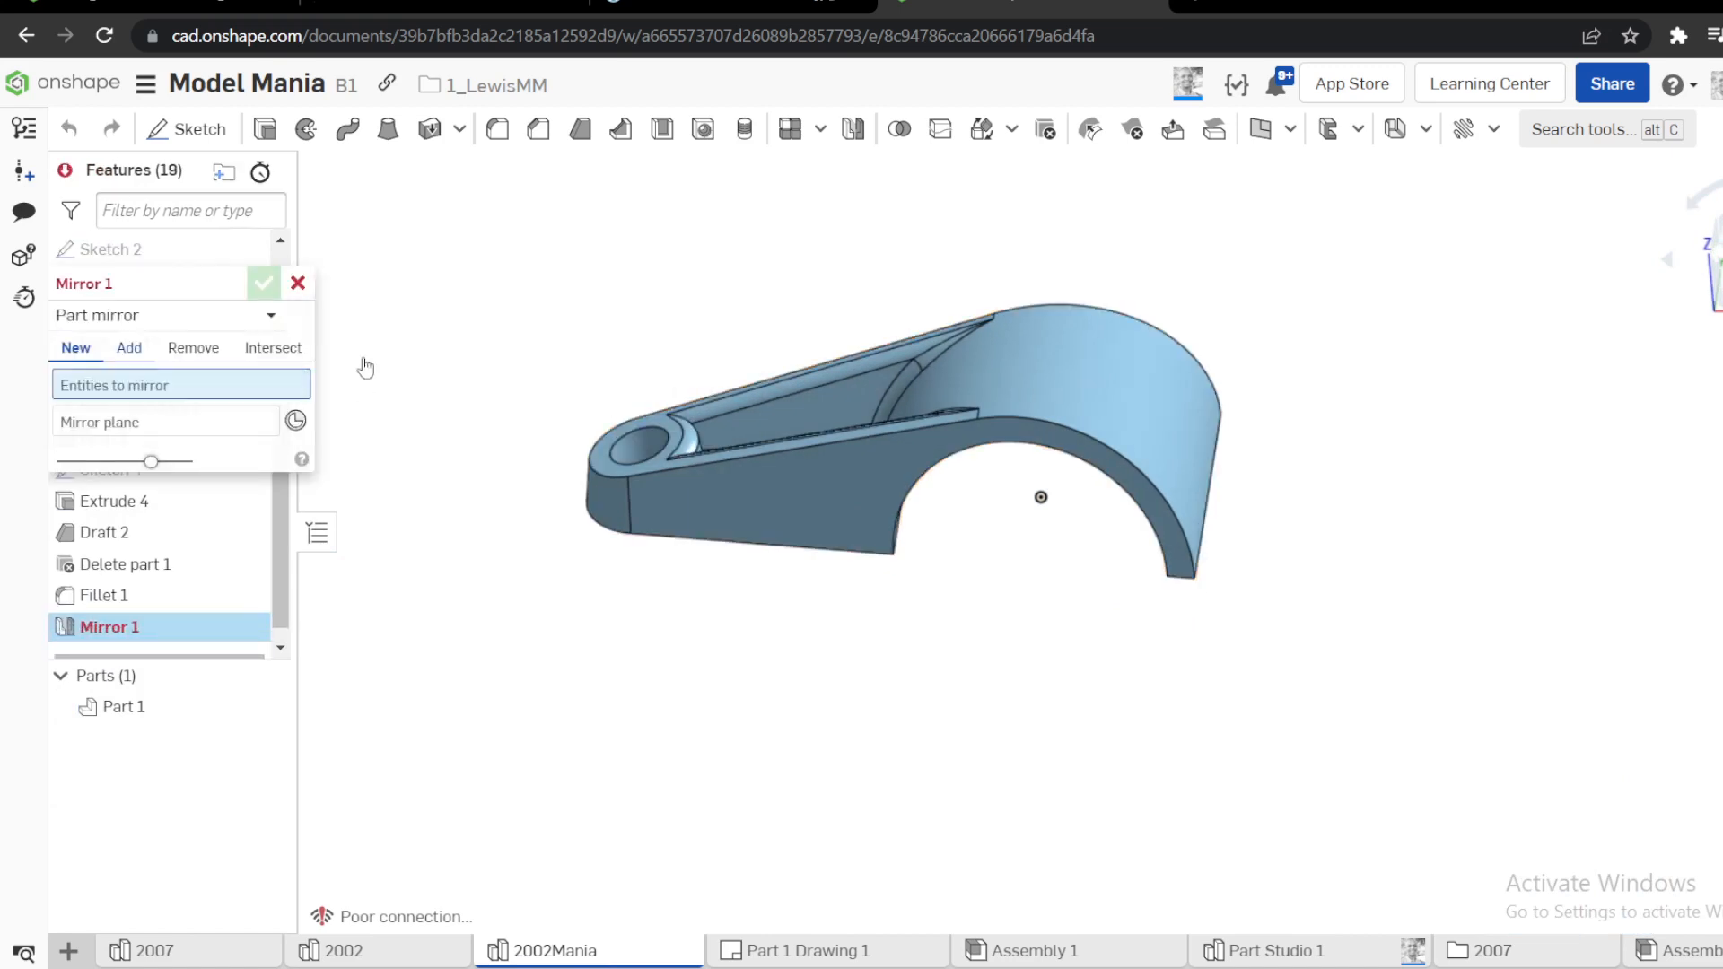
{"action": "left_click", "coordinate": [1019, 391]}
{"action": "left_click_drag", "start_coordinate": [146, 285], "coordinate": [492, 209]}
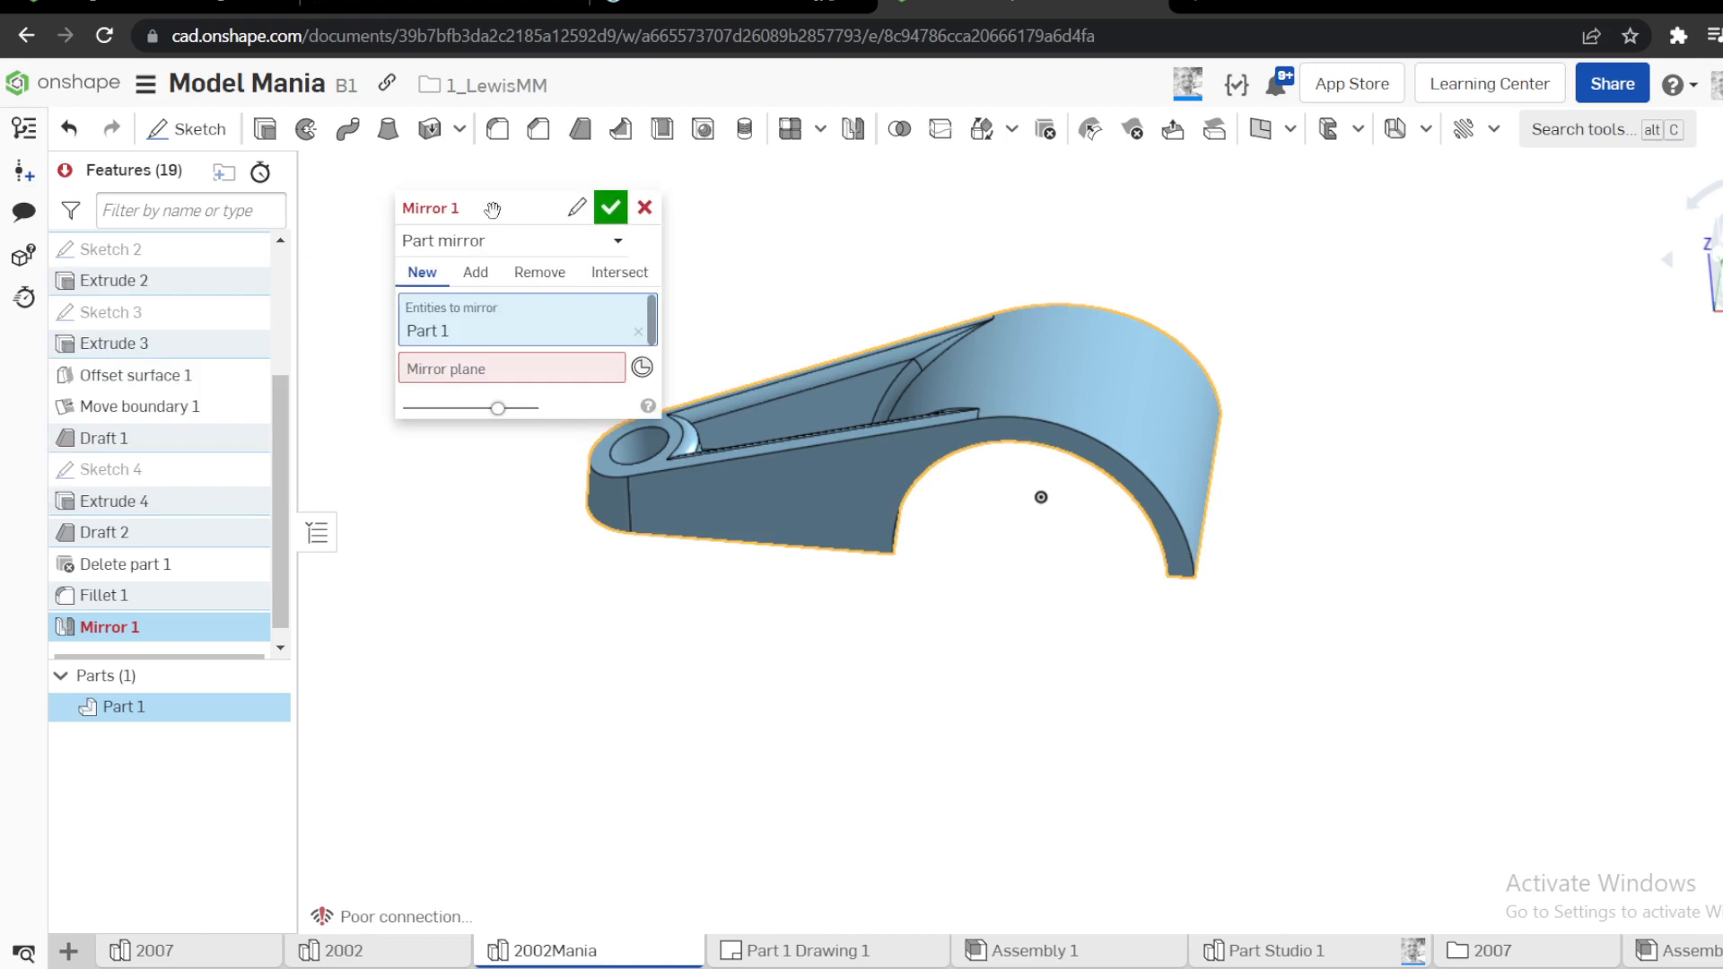
{"action": "left_click", "coordinate": [422, 372]}
{"action": "scroll", "coordinate": [144, 404], "scroll_direction": "up", "scroll_amount": 5}
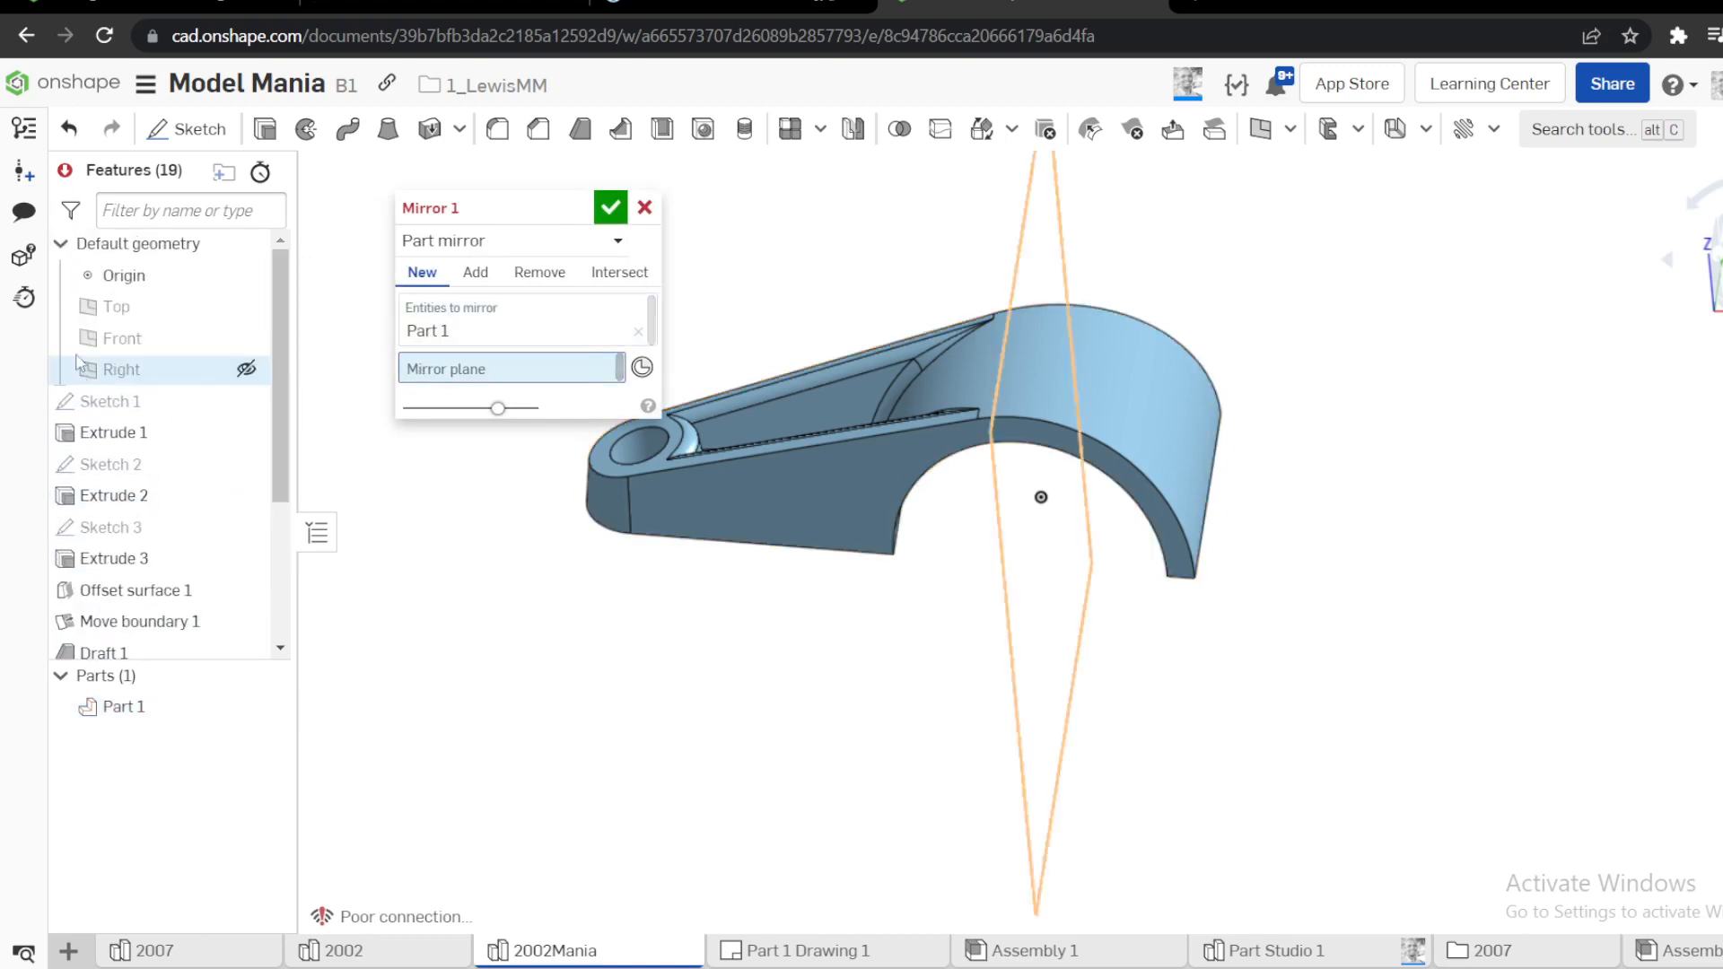
{"action": "left_click", "coordinate": [137, 314]}
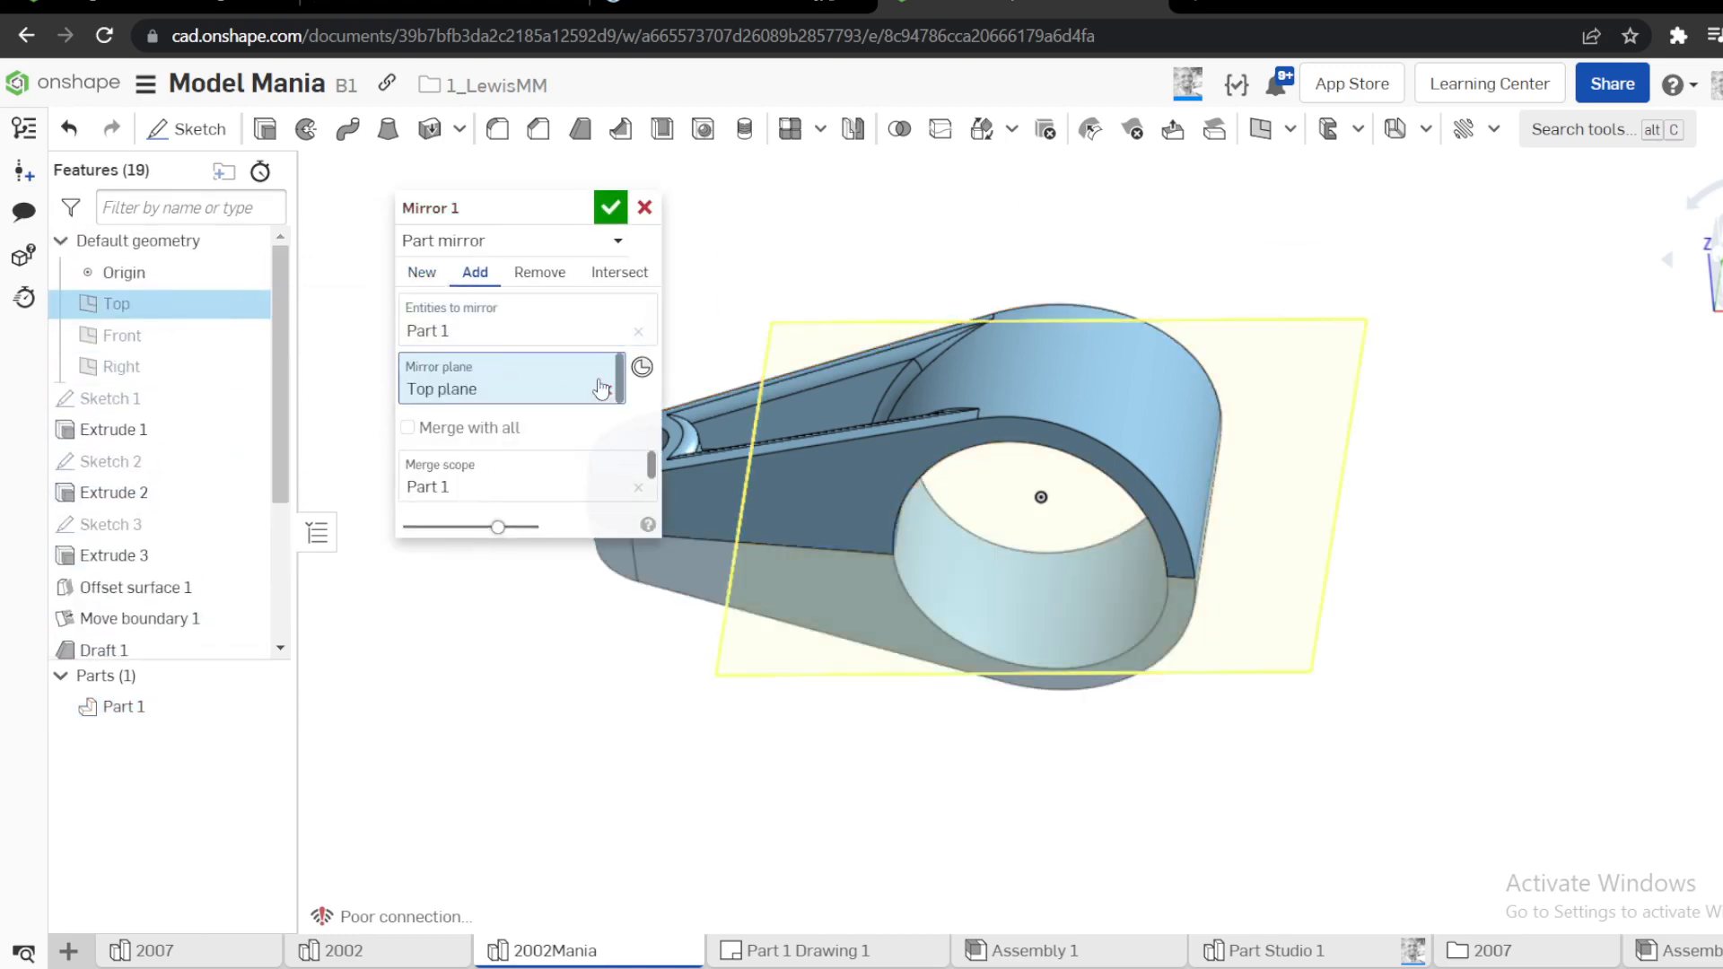
Use the arm's flat underside as the mirror plane instead, and accept the mirror merged with Part 1
{"action": "right_click_drag", "start_coordinate": [768, 617], "coordinate": [781, 450]}
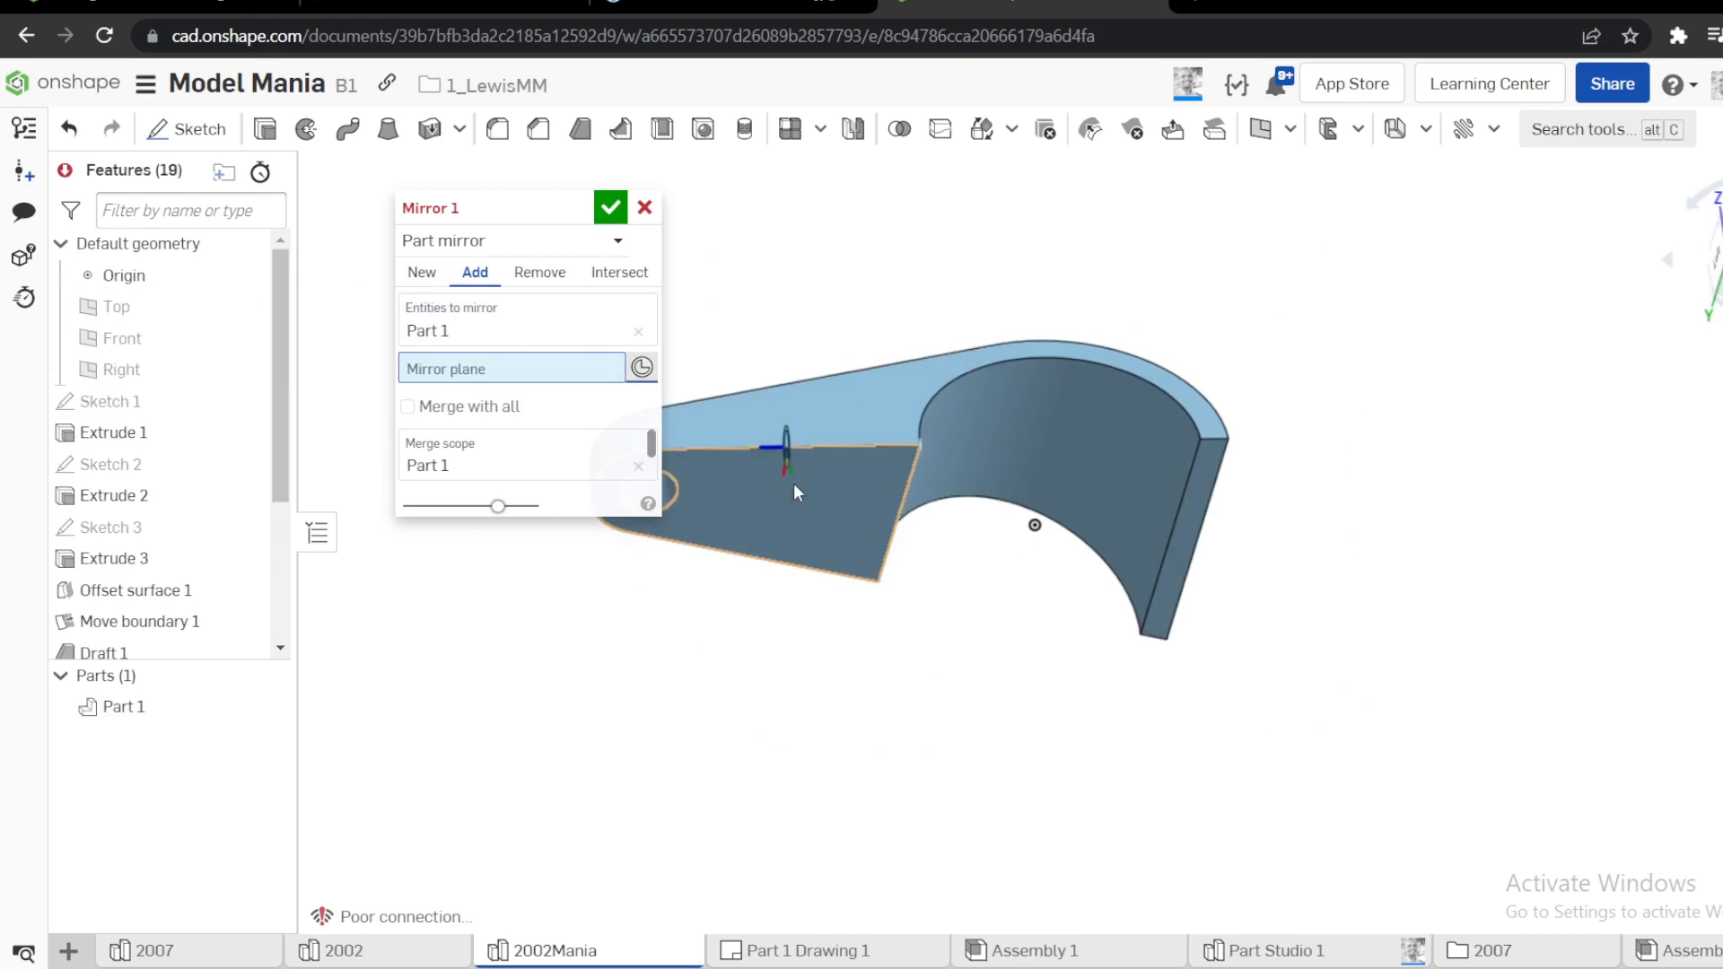
{"action": "left_click", "coordinate": [789, 493]}
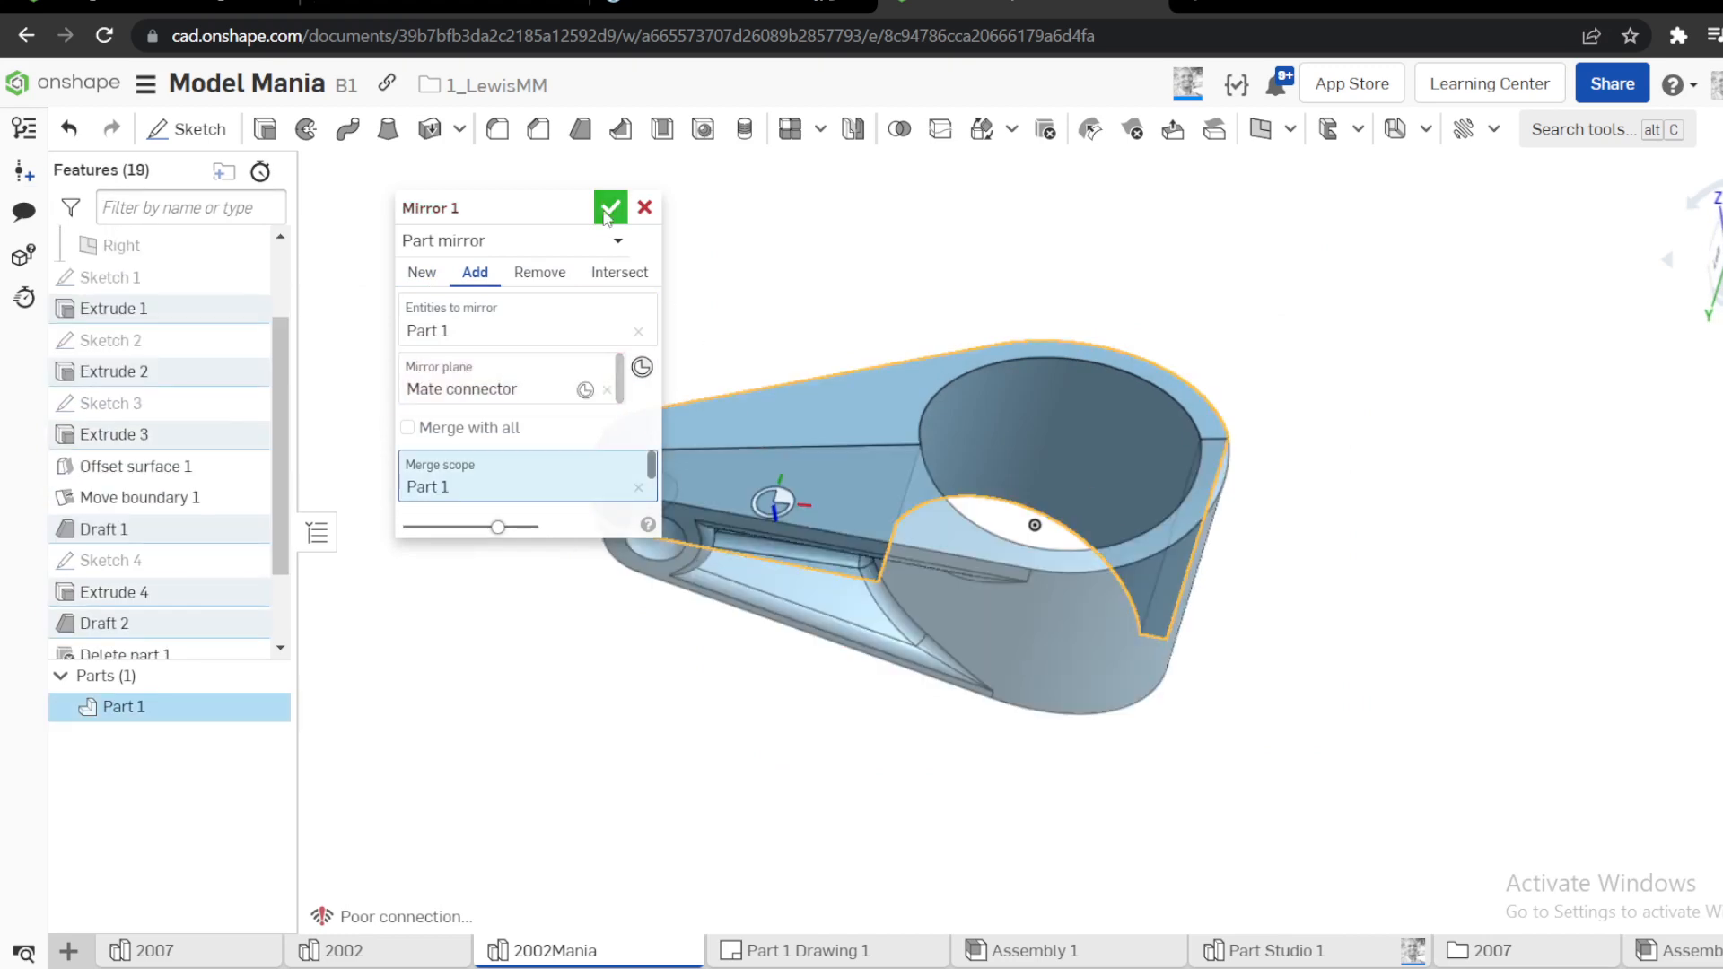
{"action": "key", "text": "Return"}
{"action": "right_click_drag", "start_coordinate": [711, 288], "coordinate": [734, 390]}
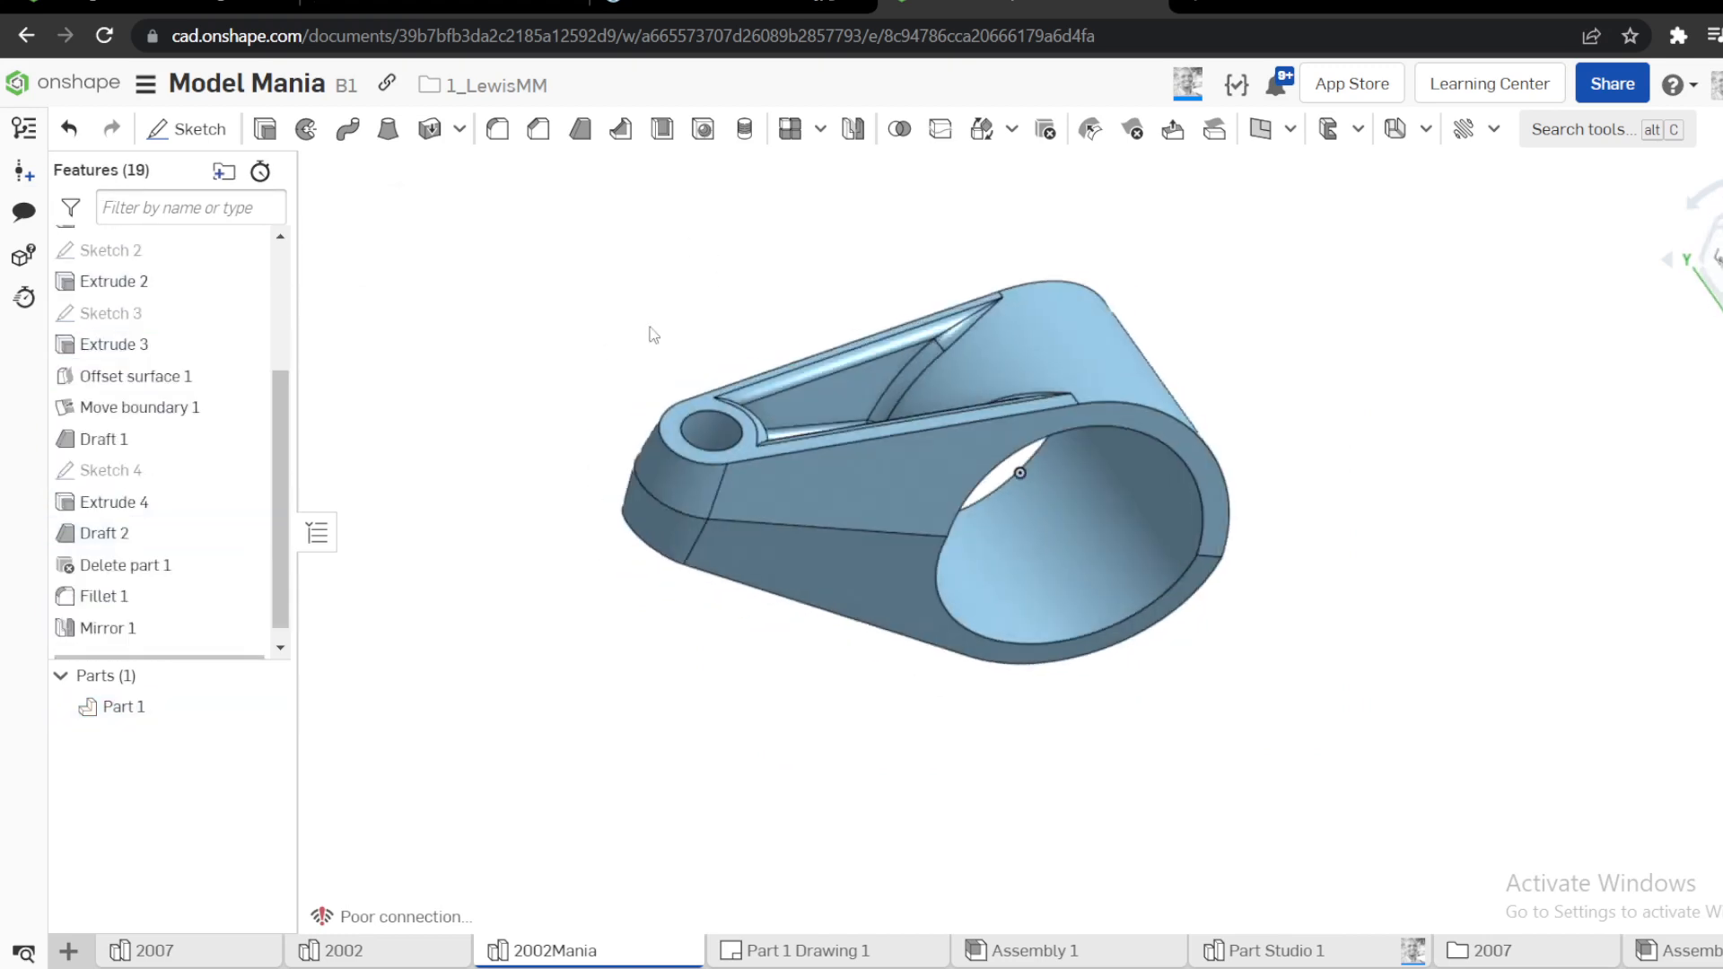
{"action": "scroll", "coordinate": [644, 334], "scroll_direction": "up", "scroll_amount": 3}
{"action": "key", "text": "shift+f"}
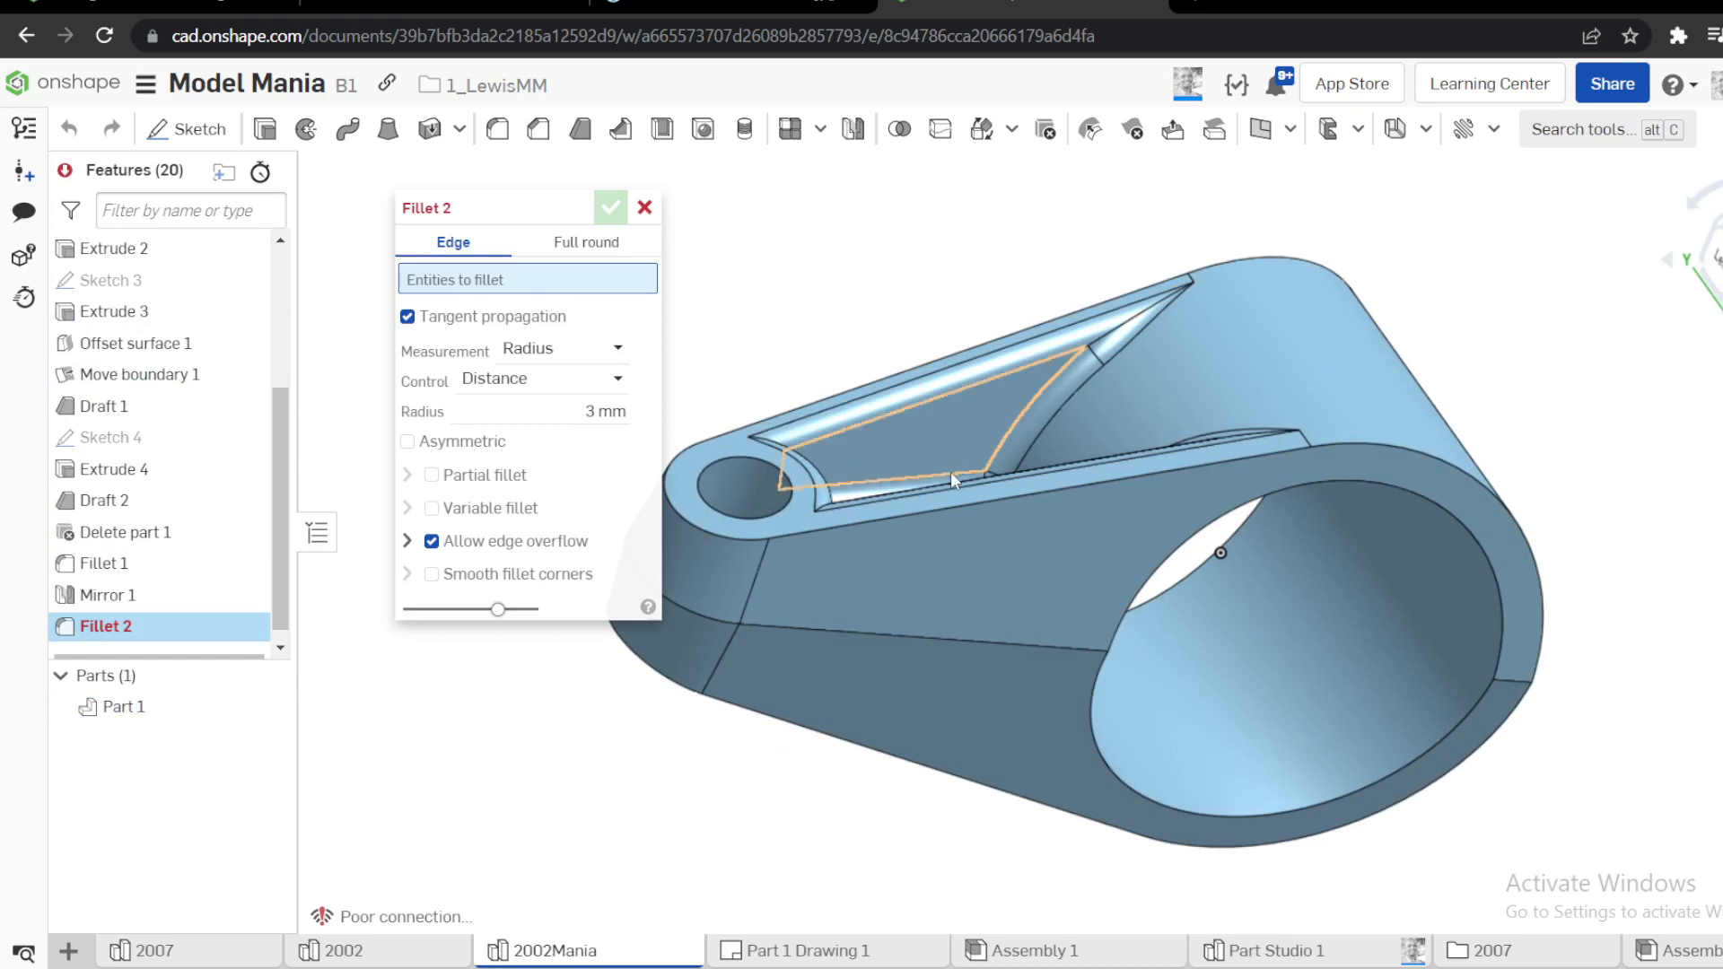
{"action": "left_click", "coordinate": [969, 501]}
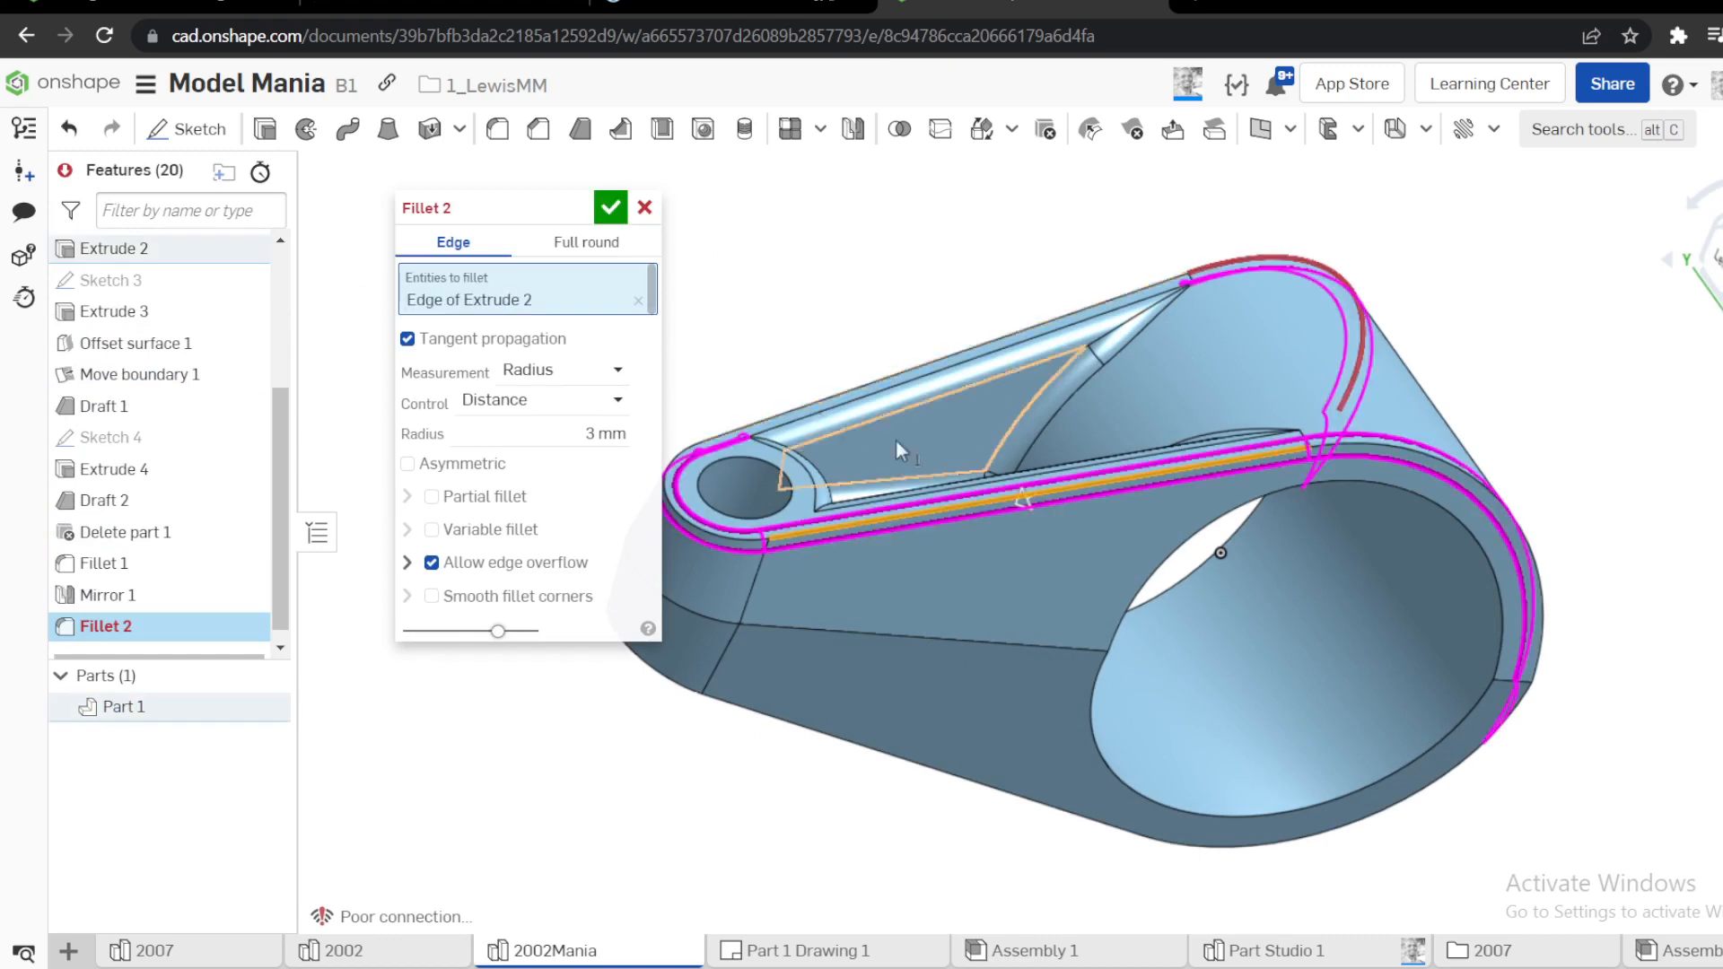
{"action": "right_click_drag", "start_coordinate": [895, 439], "coordinate": [897, 493]}
{"action": "left_click", "coordinate": [1428, 514]}
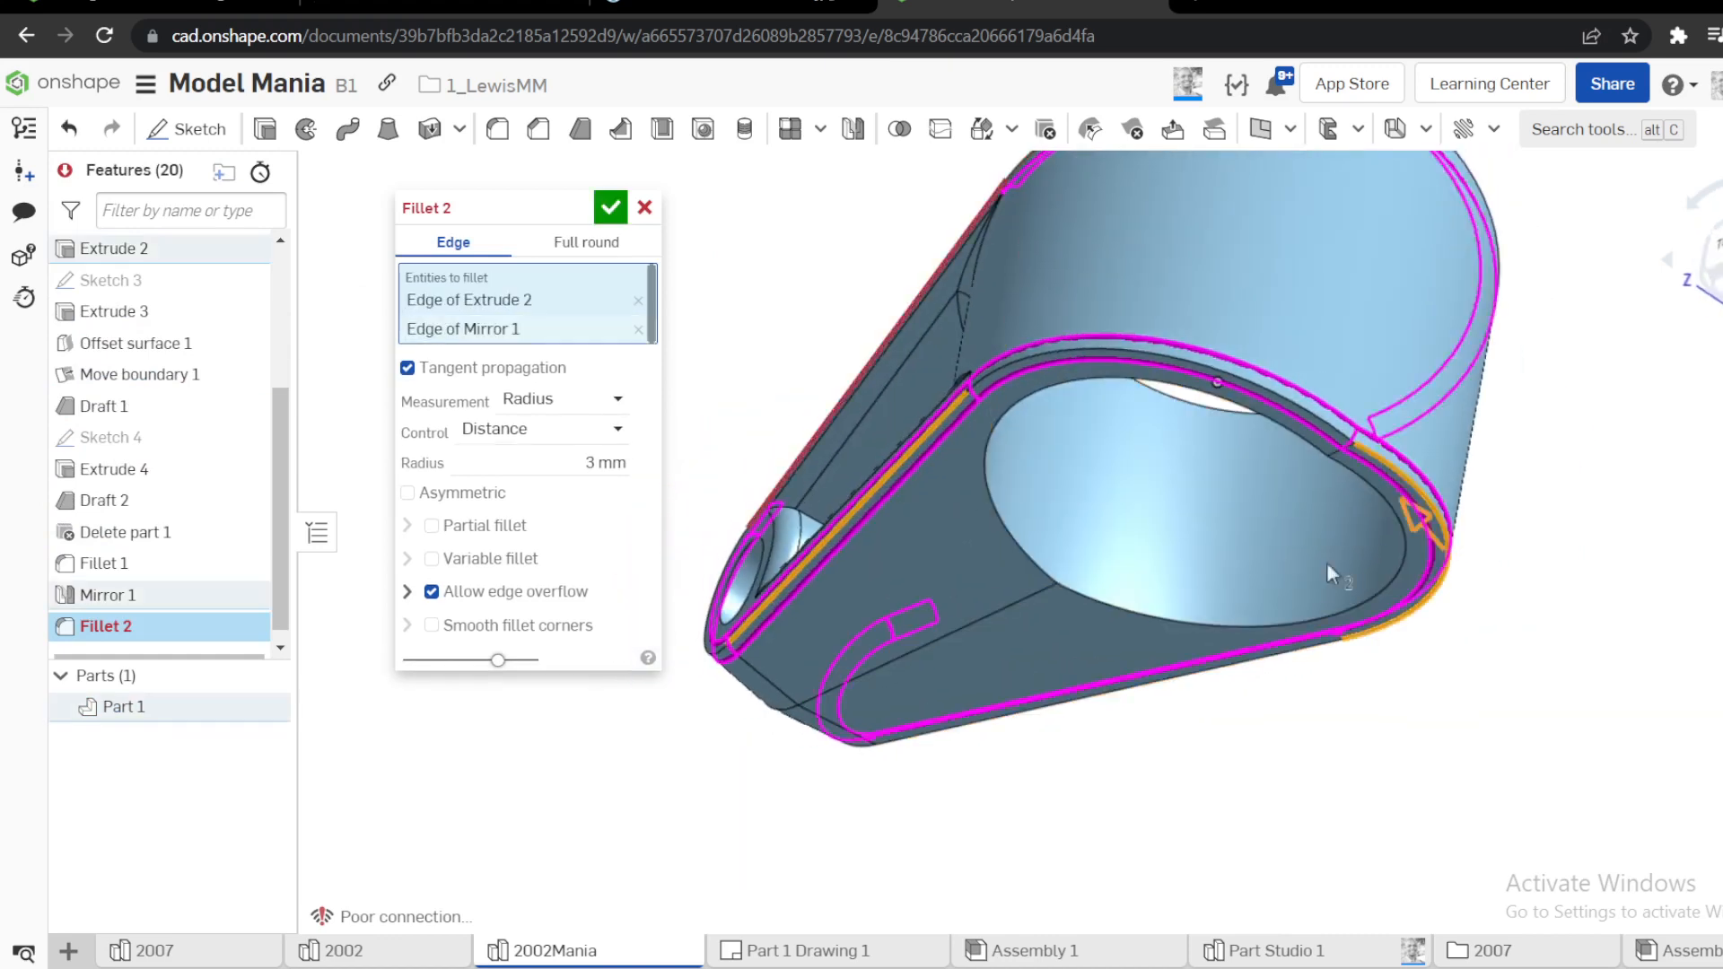
{"action": "right_click_drag", "start_coordinate": [1326, 562], "coordinate": [1448, 490]}
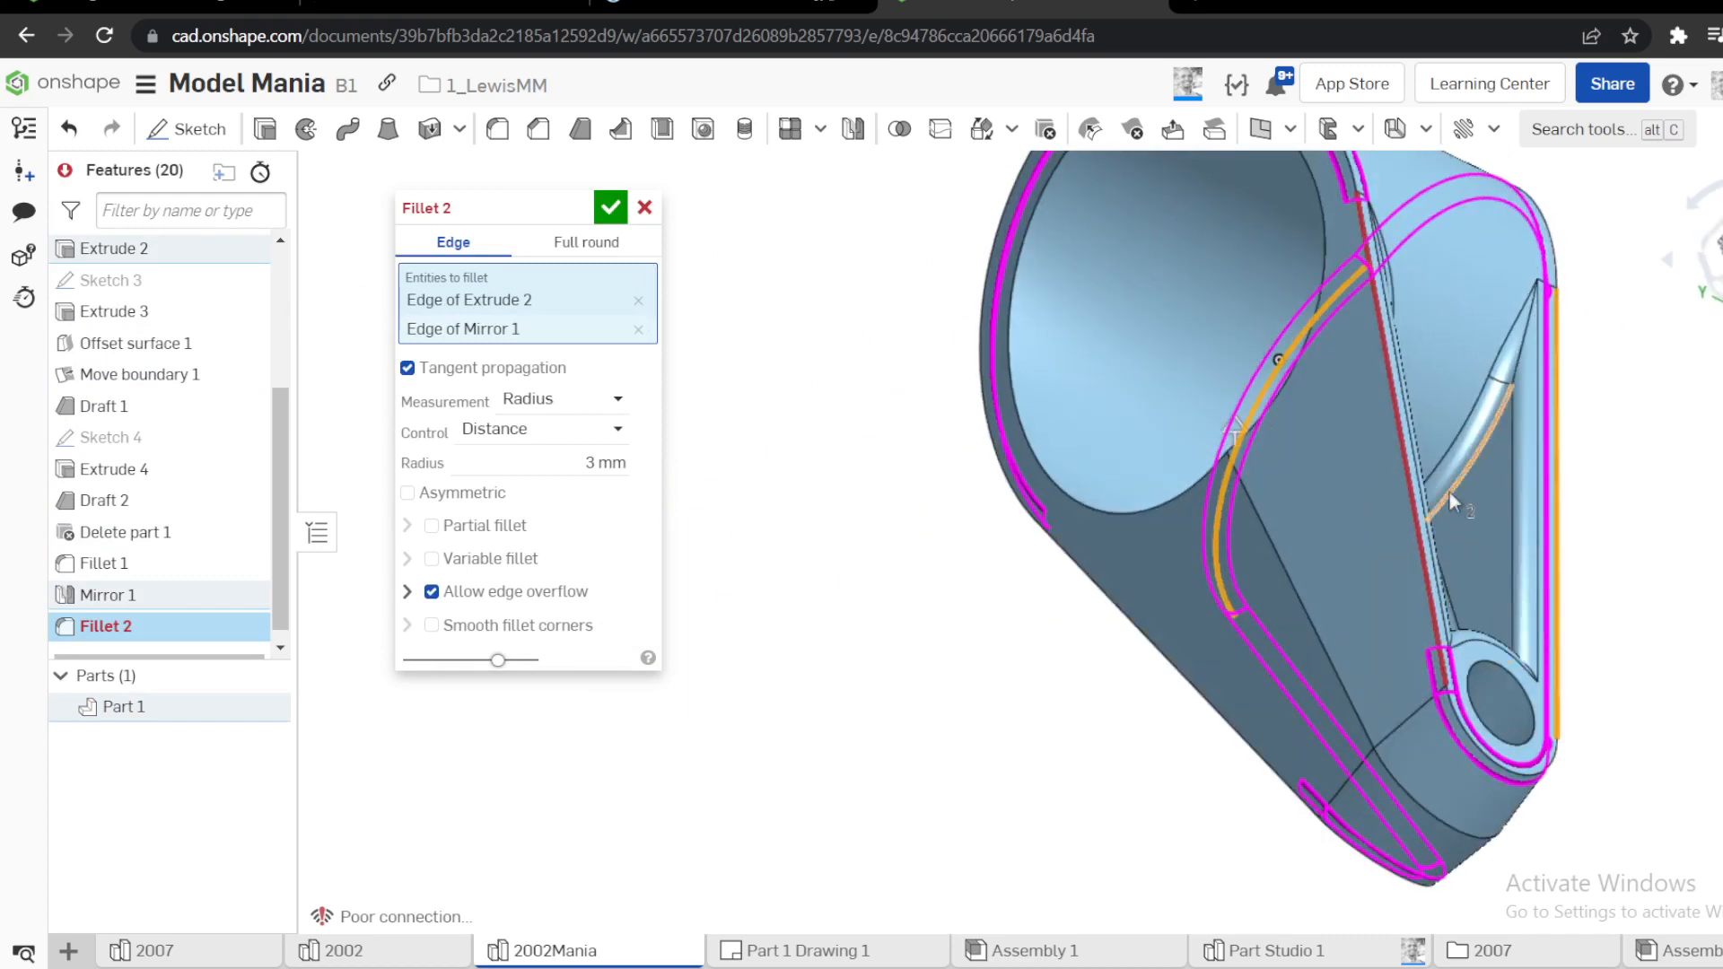
{"action": "left_click", "coordinate": [1083, 571]}
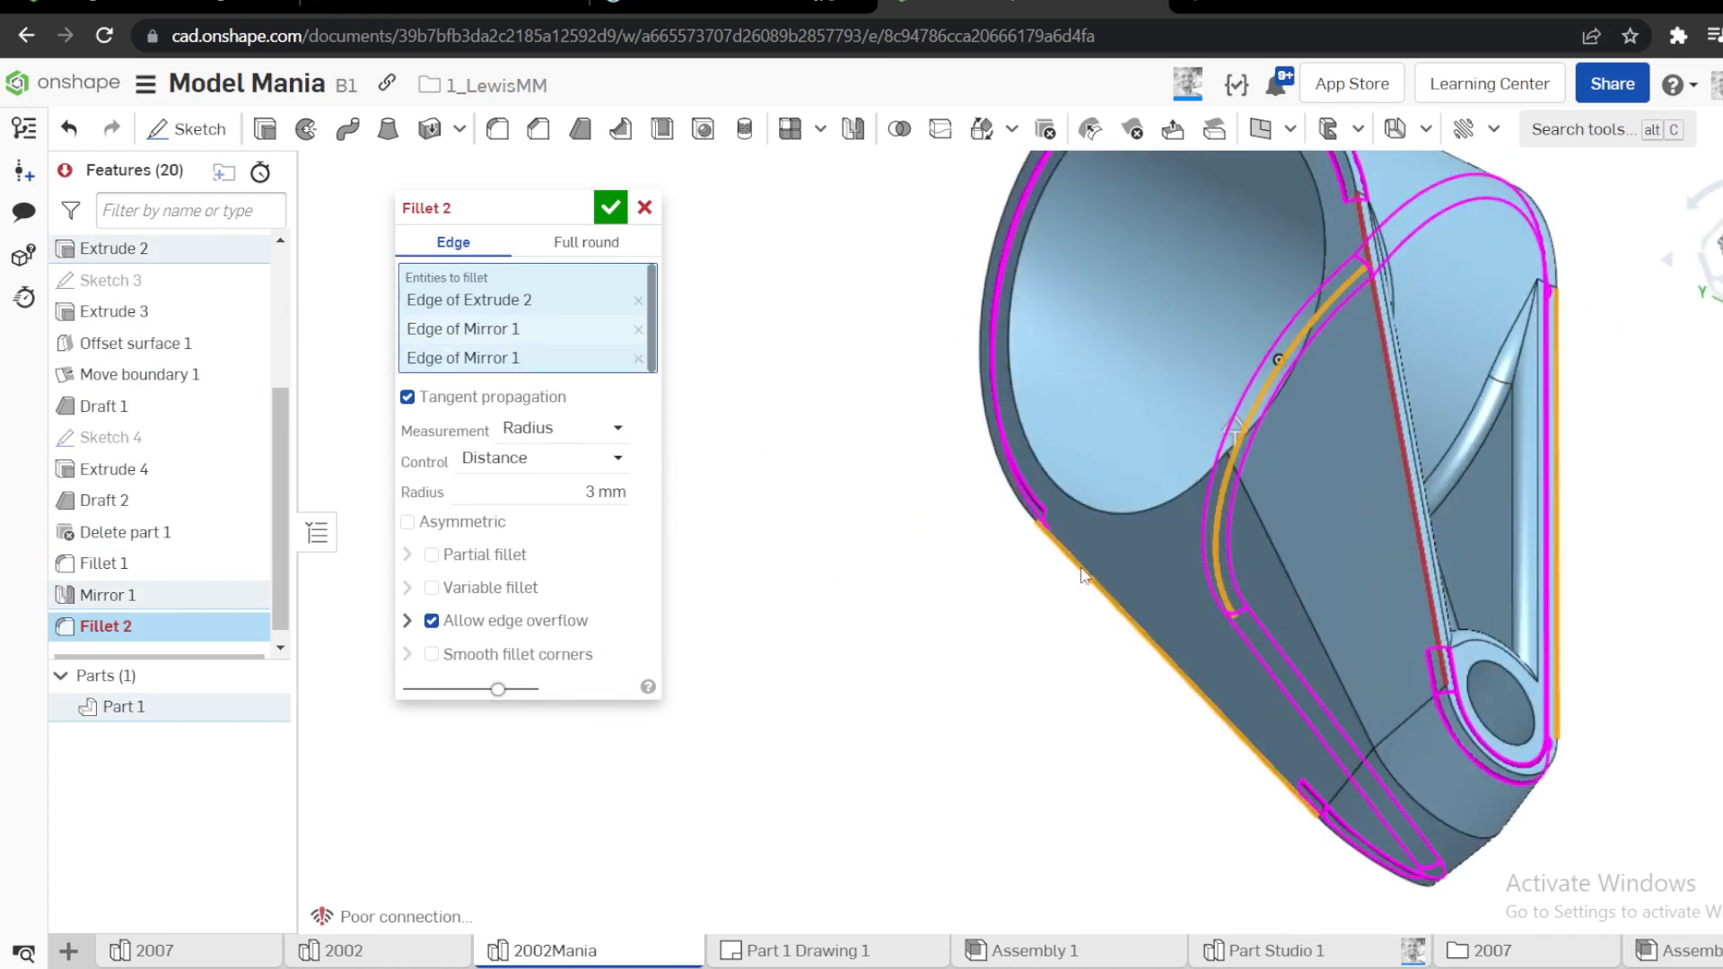
{"action": "left_click", "coordinate": [644, 207]}
Roll the feature history back to before Mirror 1 and review the settings of Draft 1 without changing them
{"action": "right_click_drag", "start_coordinate": [845, 454], "coordinate": [1144, 395]}
{"action": "scroll", "coordinate": [1120, 415], "scroll_direction": "up", "scroll_amount": 3}
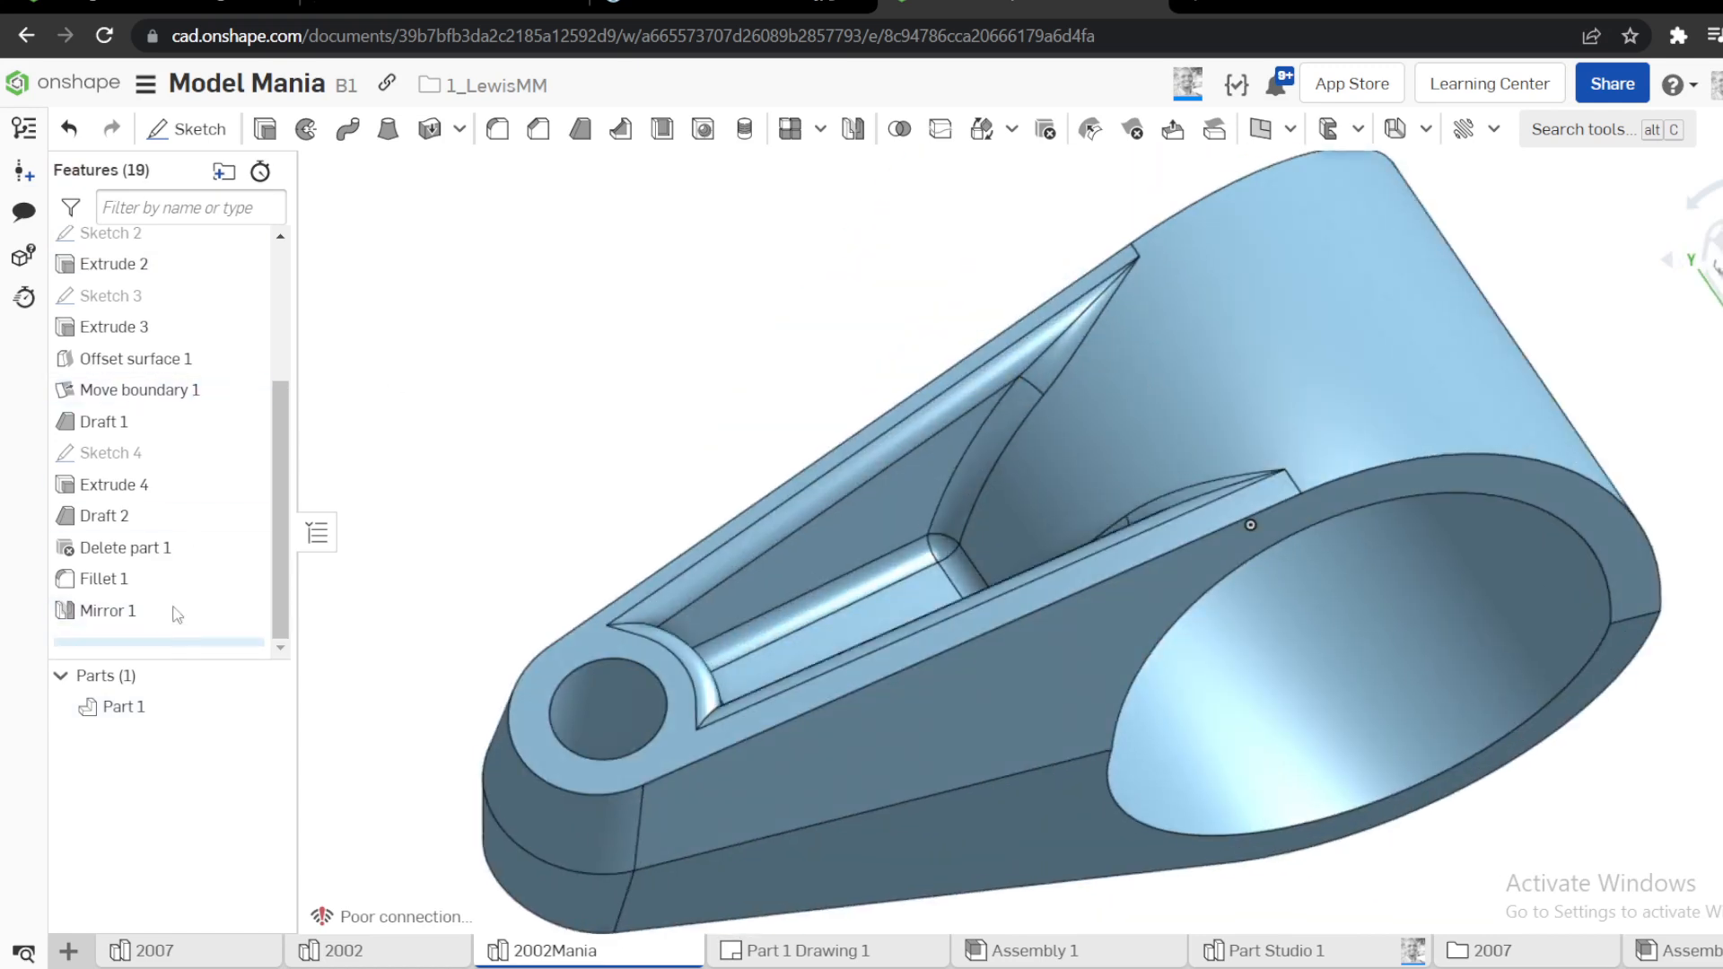
{"action": "mouse_move", "coordinate": [177, 614]}
{"action": "left_mouse_down"}
{"action": "mouse_move", "coordinate": [170, 485]}
{"action": "mouse_move", "coordinate": [173, 610]}
{"action": "left_mouse_up"}
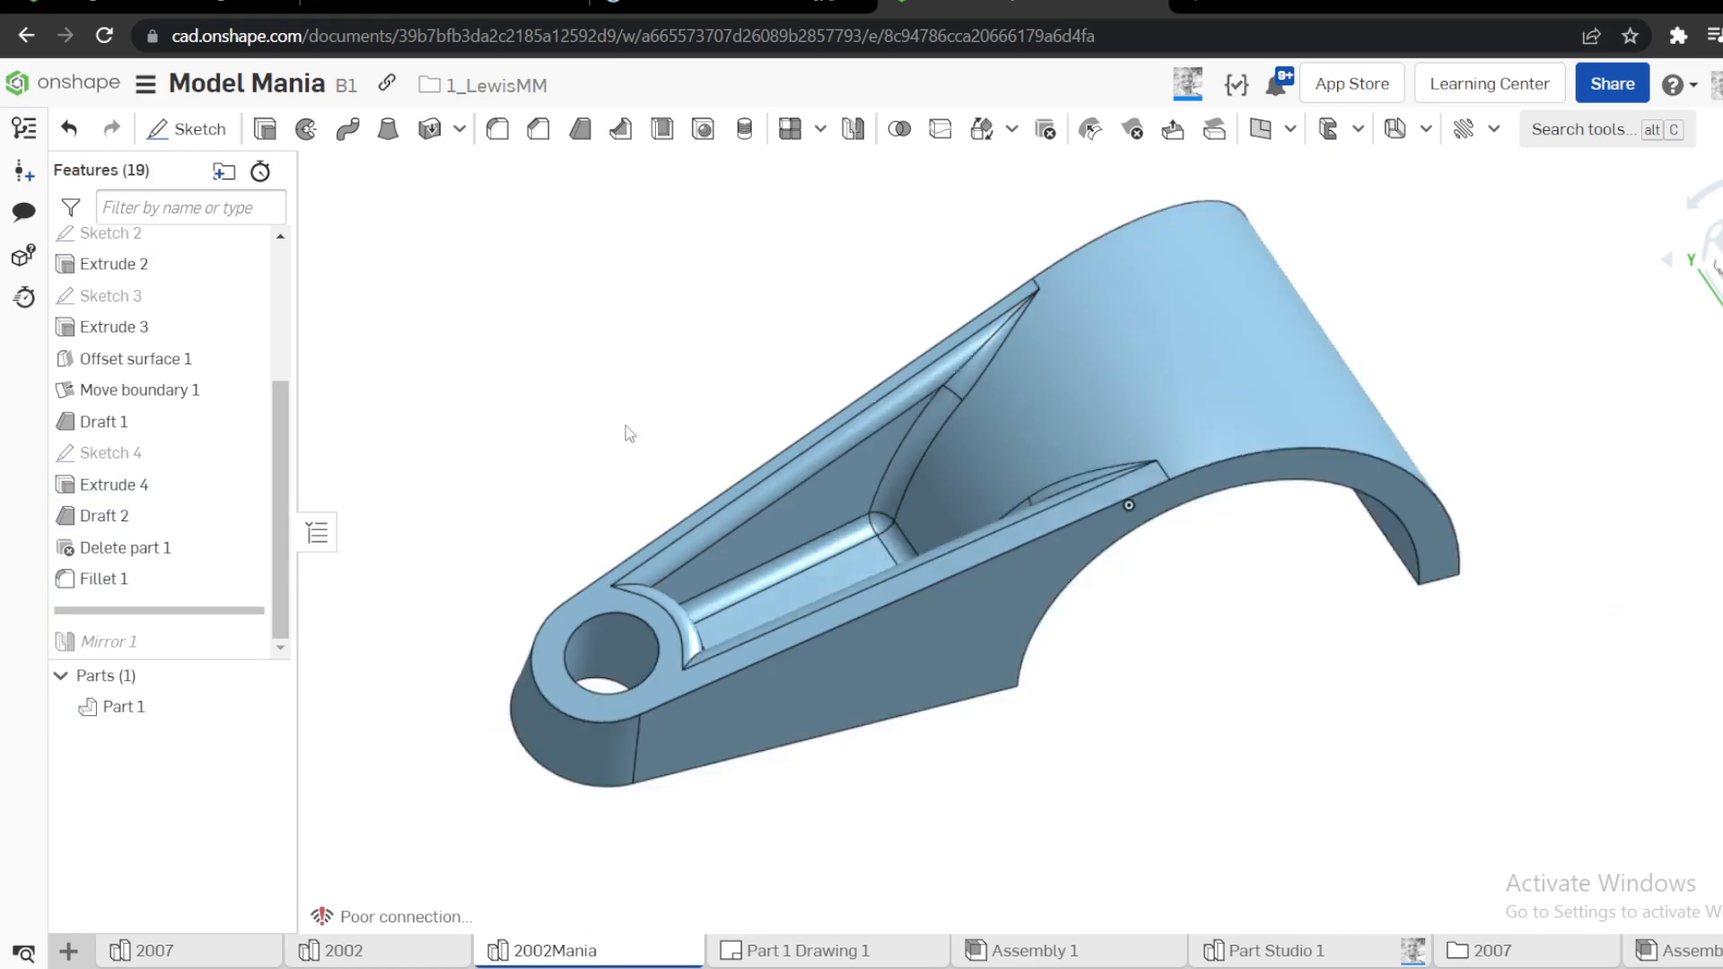
{"action": "right_click_drag", "start_coordinate": [627, 425], "coordinate": [557, 450]}
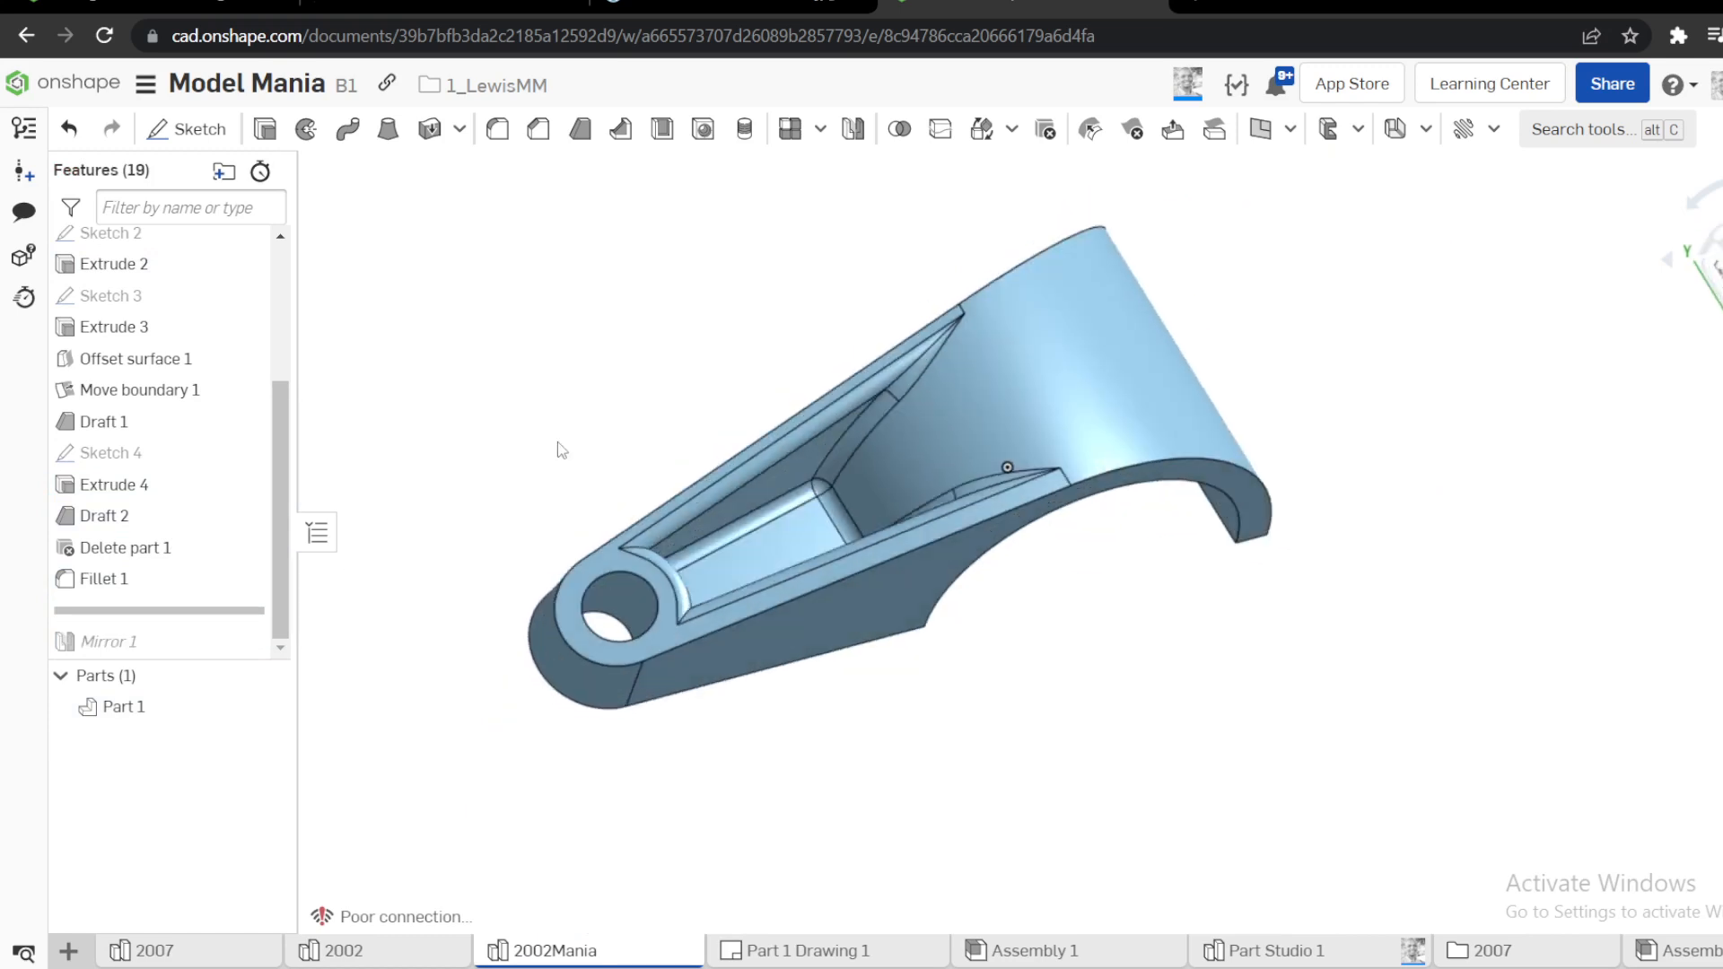
{"action": "right_click", "coordinate": [112, 424]}
{"action": "left_click", "coordinate": [170, 475]}
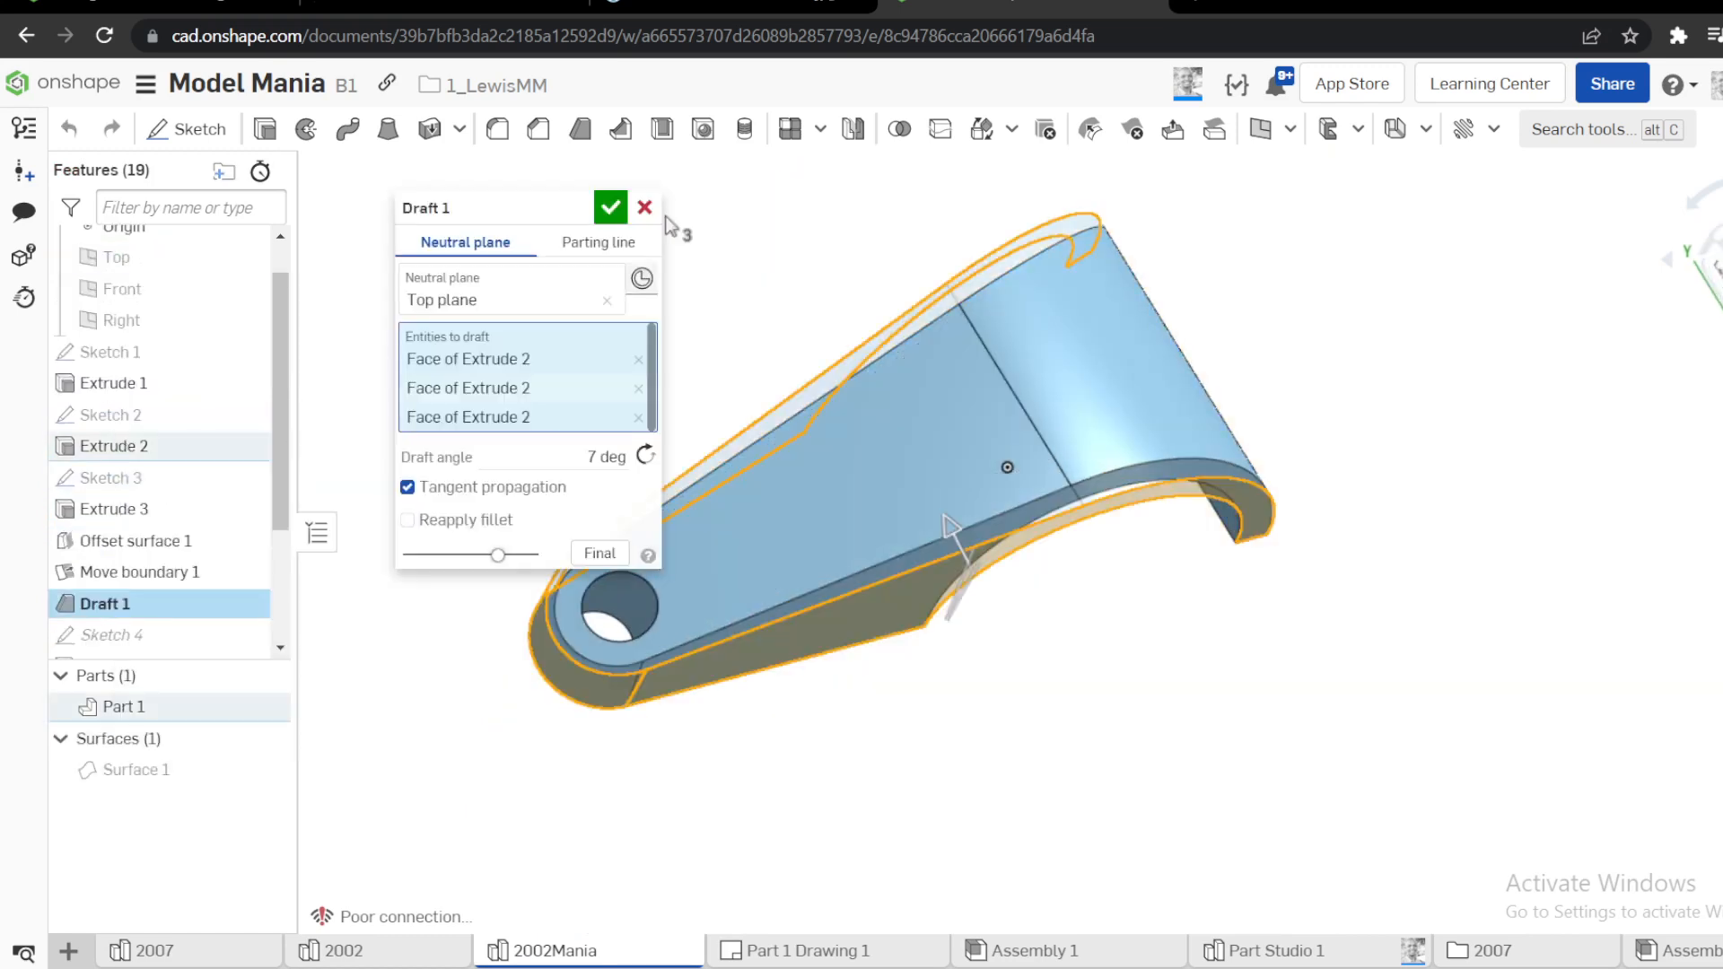
{"action": "left_click", "coordinate": [644, 208]}
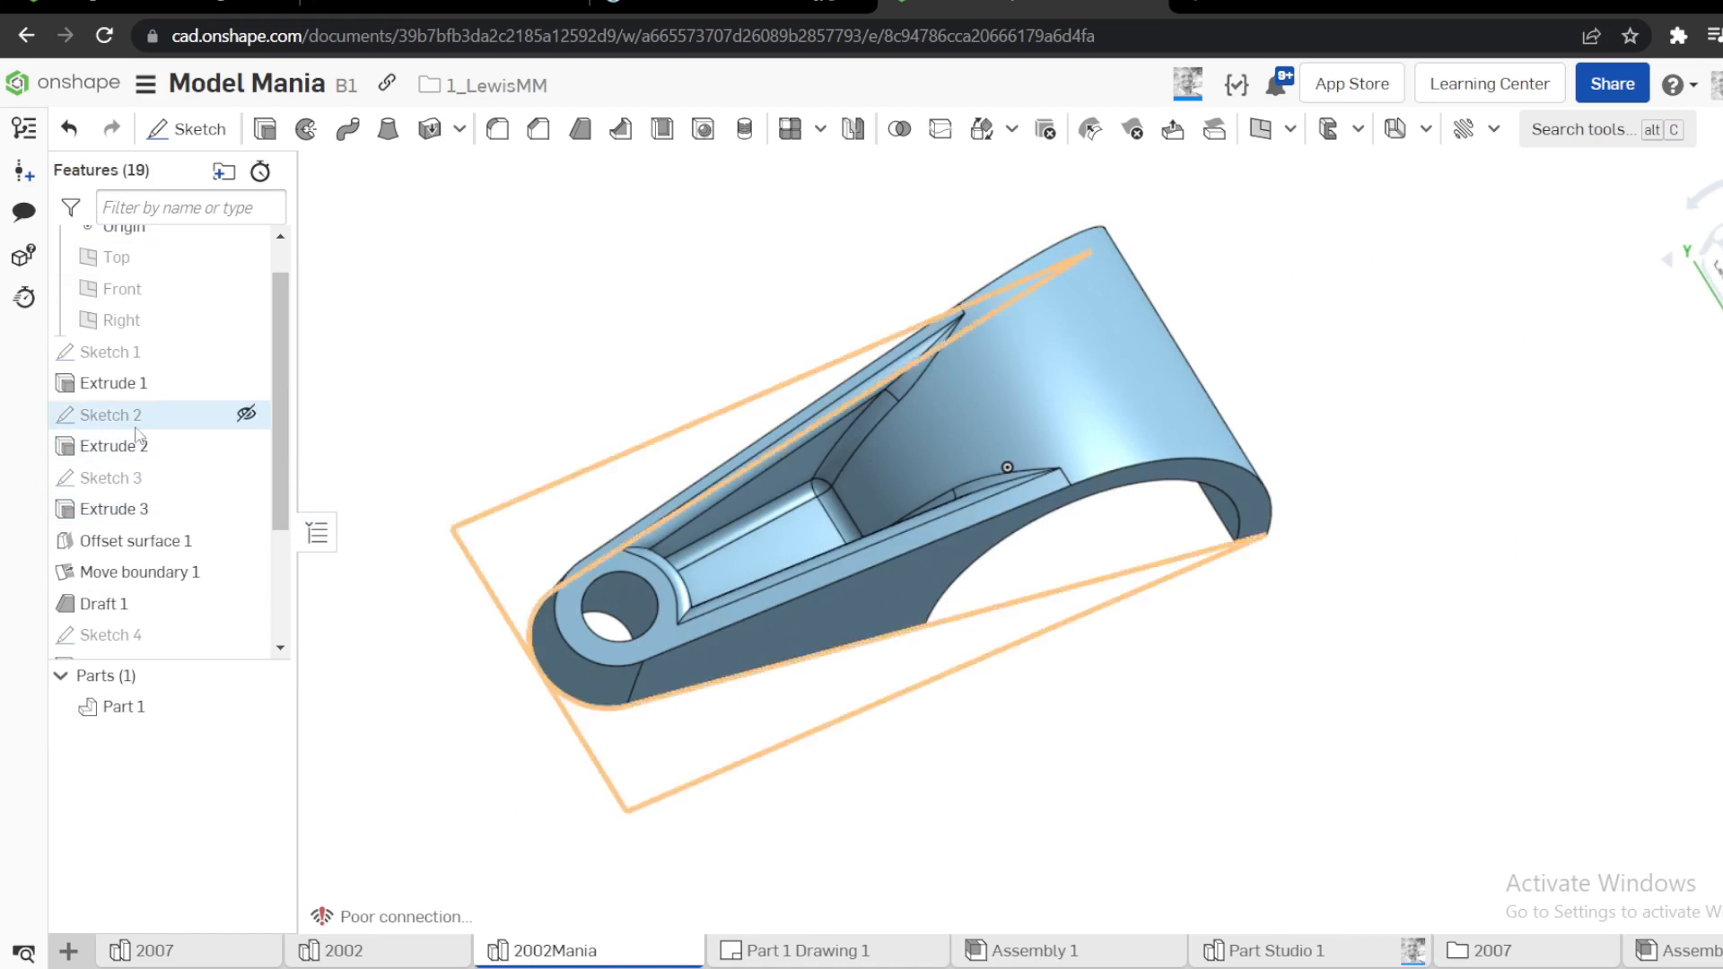
Review the parting edges and draft angle of Draft 2 on the pocket walls
{"action": "scroll", "coordinate": [117, 558], "scroll_direction": "up", "scroll_amount": 1}
{"action": "scroll", "coordinate": [116, 558], "scroll_direction": "down", "scroll_amount": 3}
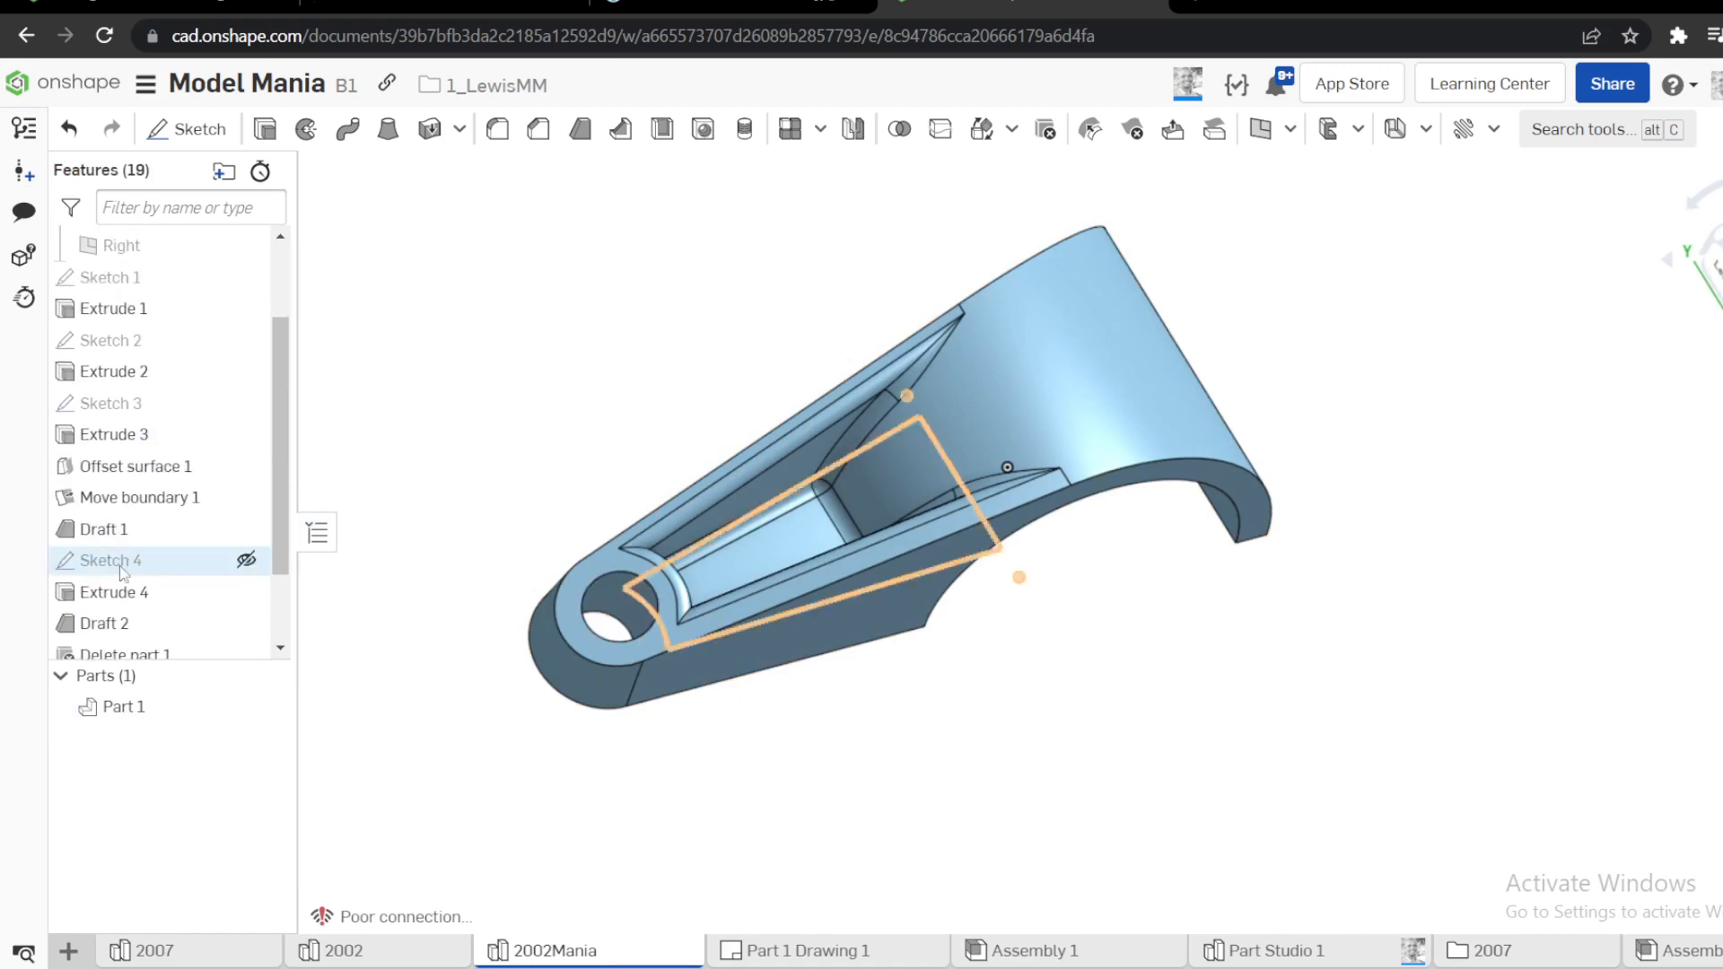
{"action": "right_click", "coordinate": [135, 624]}
{"action": "left_click", "coordinate": [182, 666]}
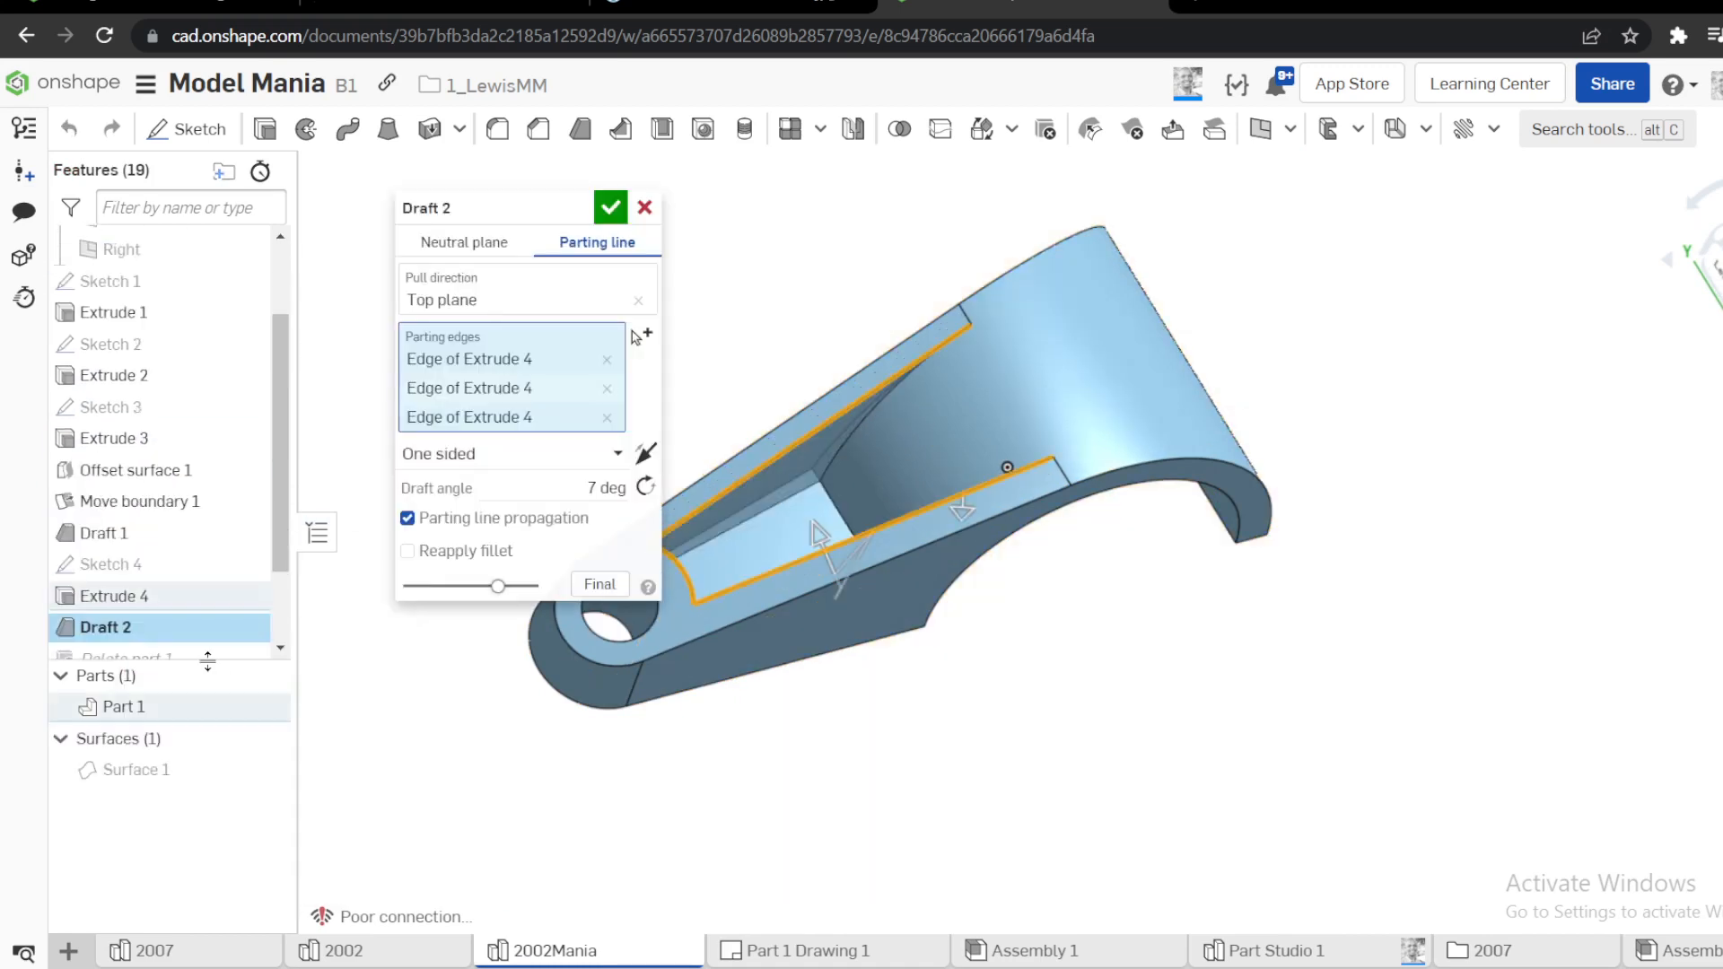
{"action": "mouse_move", "coordinate": [841, 258]}
{"action": "right_mouse_down"}
{"action": "mouse_move", "coordinate": [823, 239]}
{"action": "mouse_move", "coordinate": [846, 270]}
{"action": "right_mouse_up"}
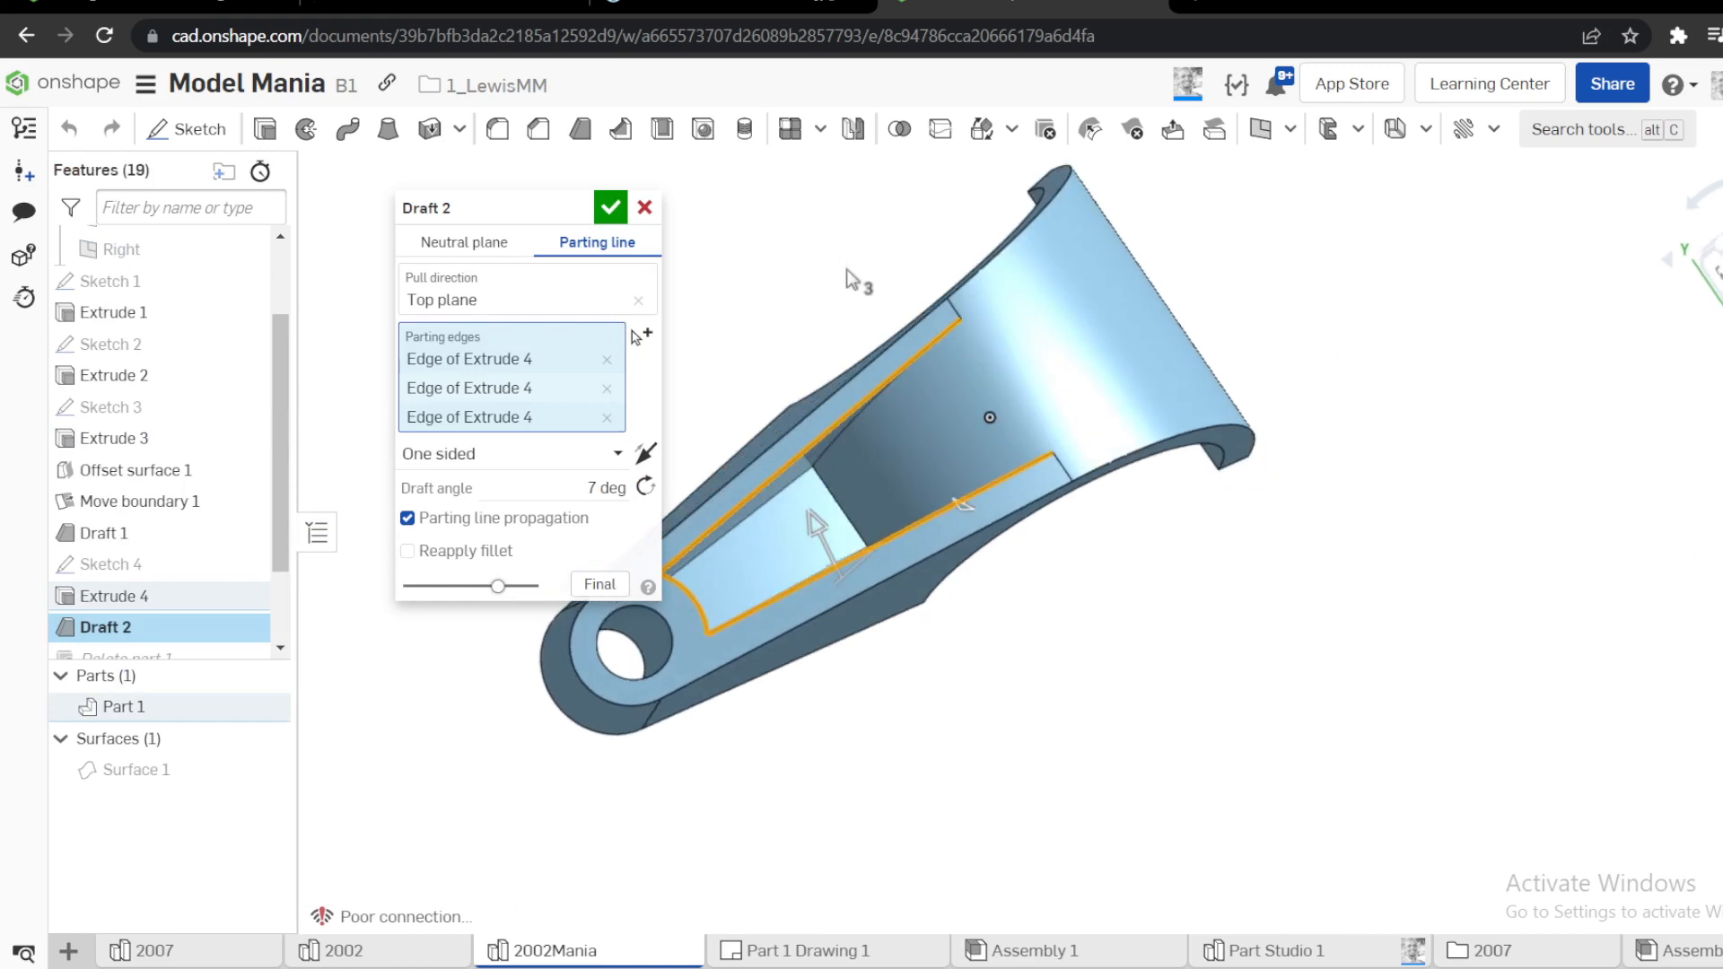
{"action": "left_click", "coordinate": [617, 216]}
Roll the history back to just after Draft 2 and measure the end edges of both pocket side walls where they meet the cylinder
{"action": "left_click_drag", "start_coordinate": [170, 644], "coordinate": [171, 546]}
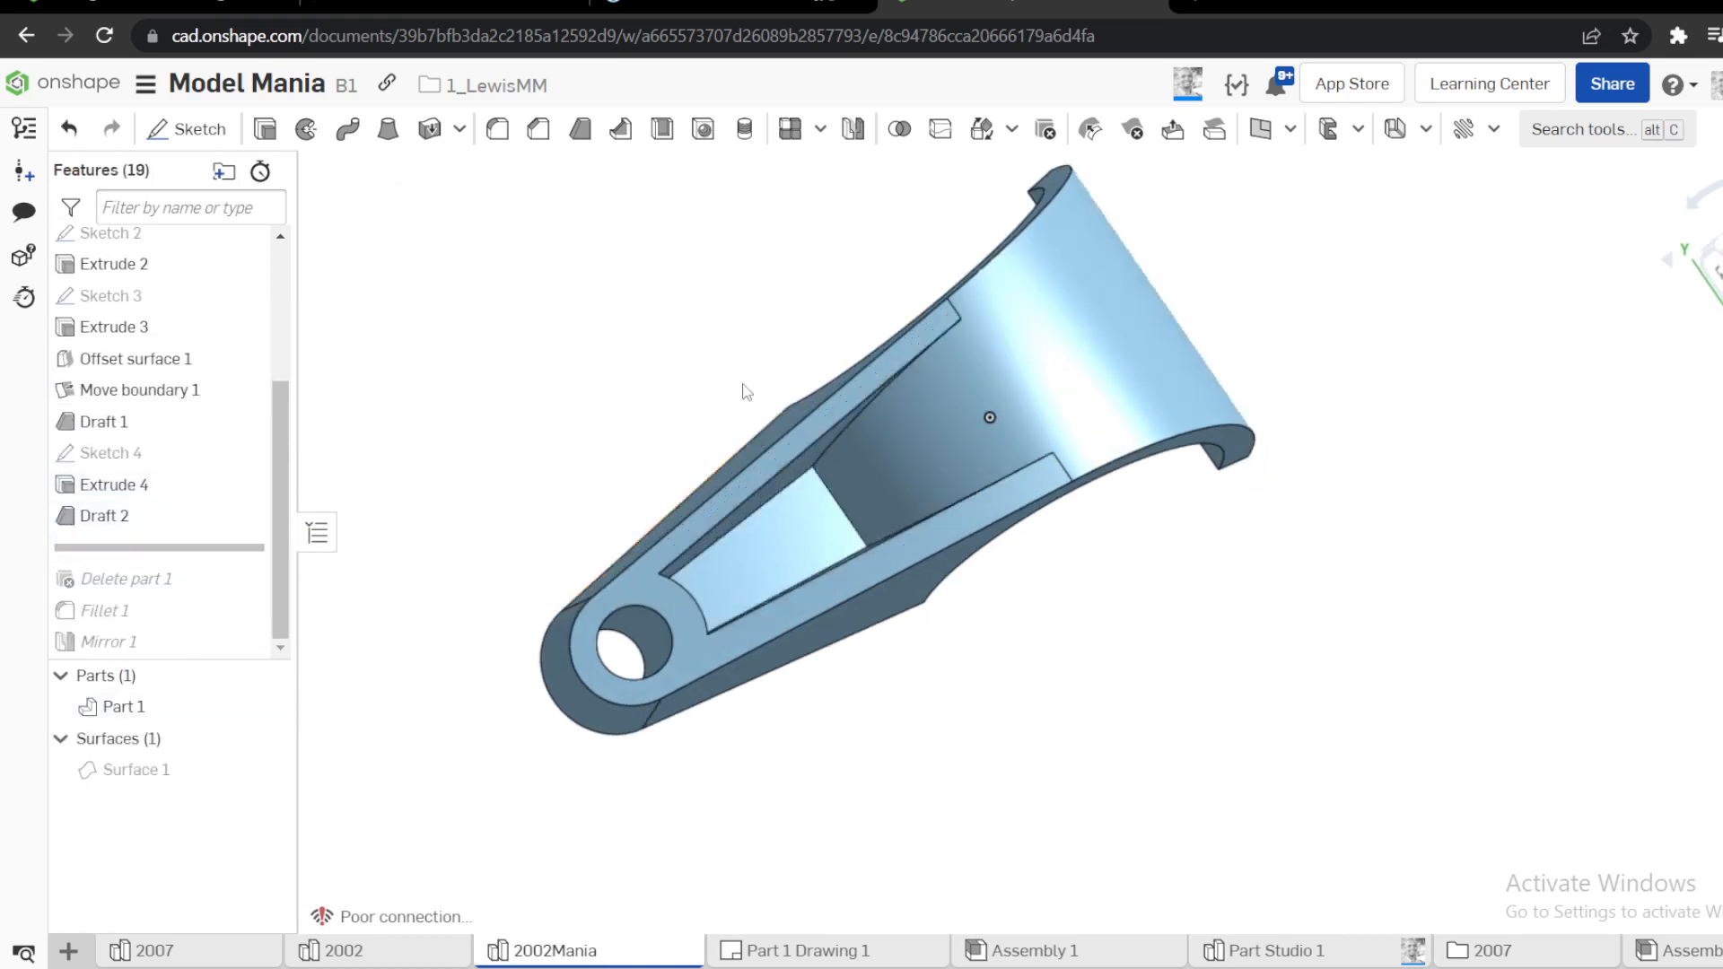
{"action": "right_click_drag", "start_coordinate": [743, 391], "coordinate": [1288, 390]}
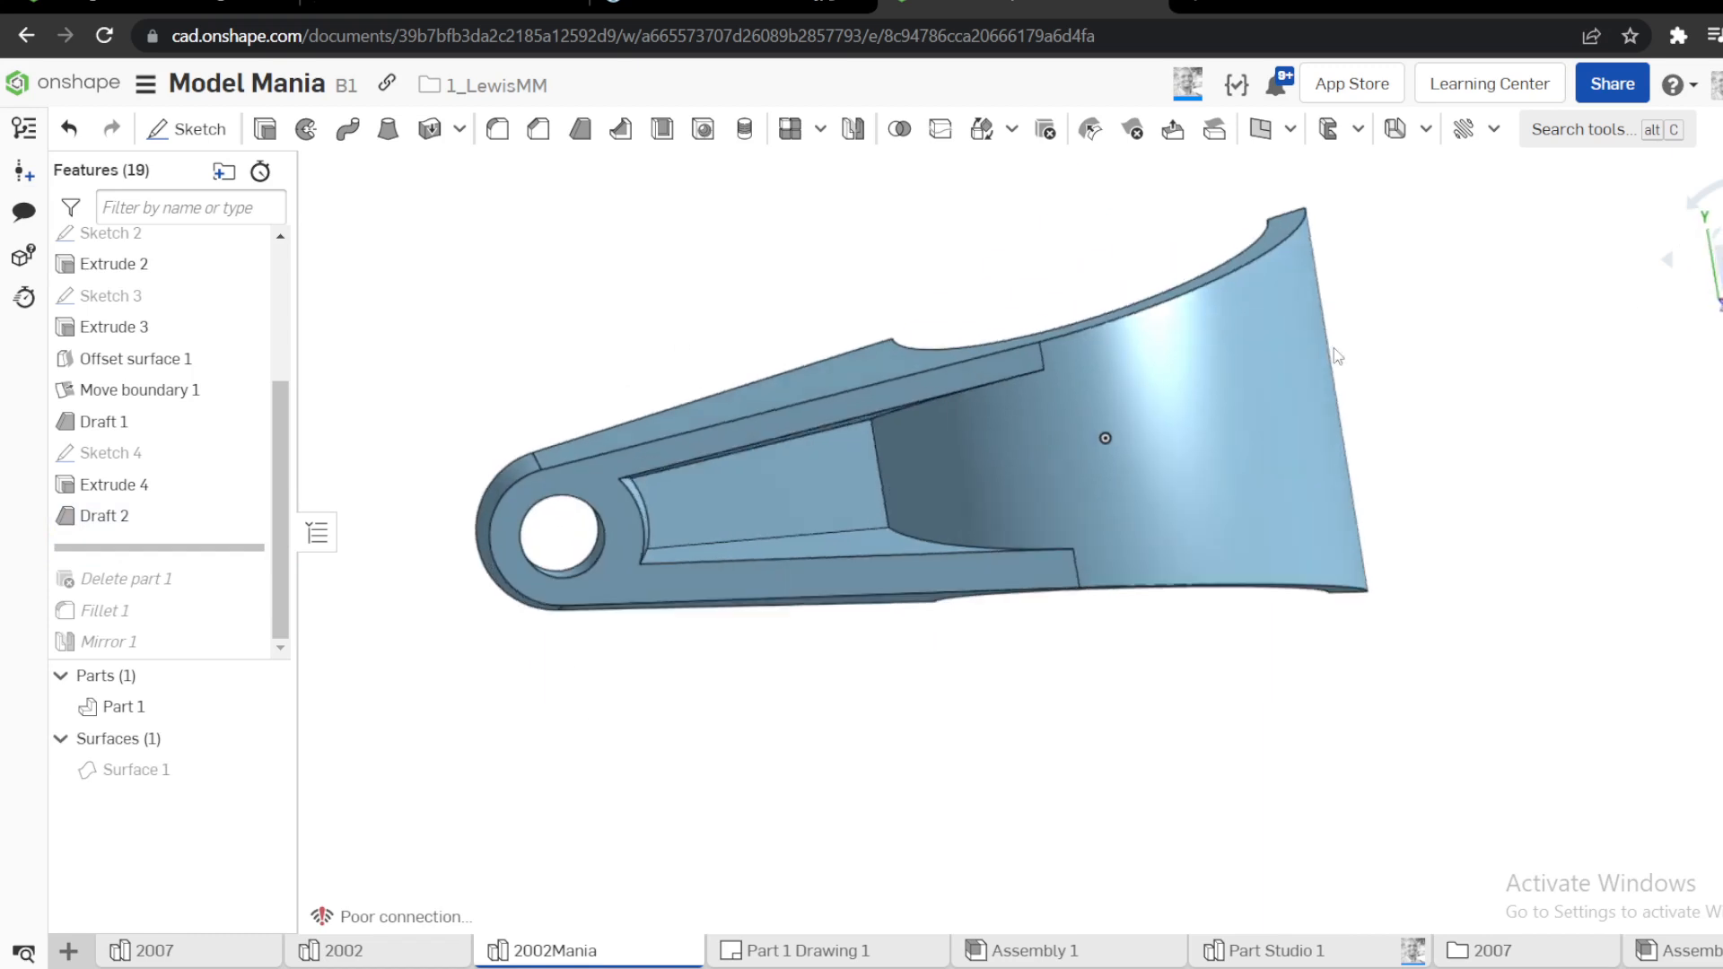
{"action": "scroll", "coordinate": [924, 434], "scroll_direction": "up", "scroll_amount": 5}
{"action": "scroll", "coordinate": [1003, 462], "scroll_direction": "down", "scroll_amount": 3}
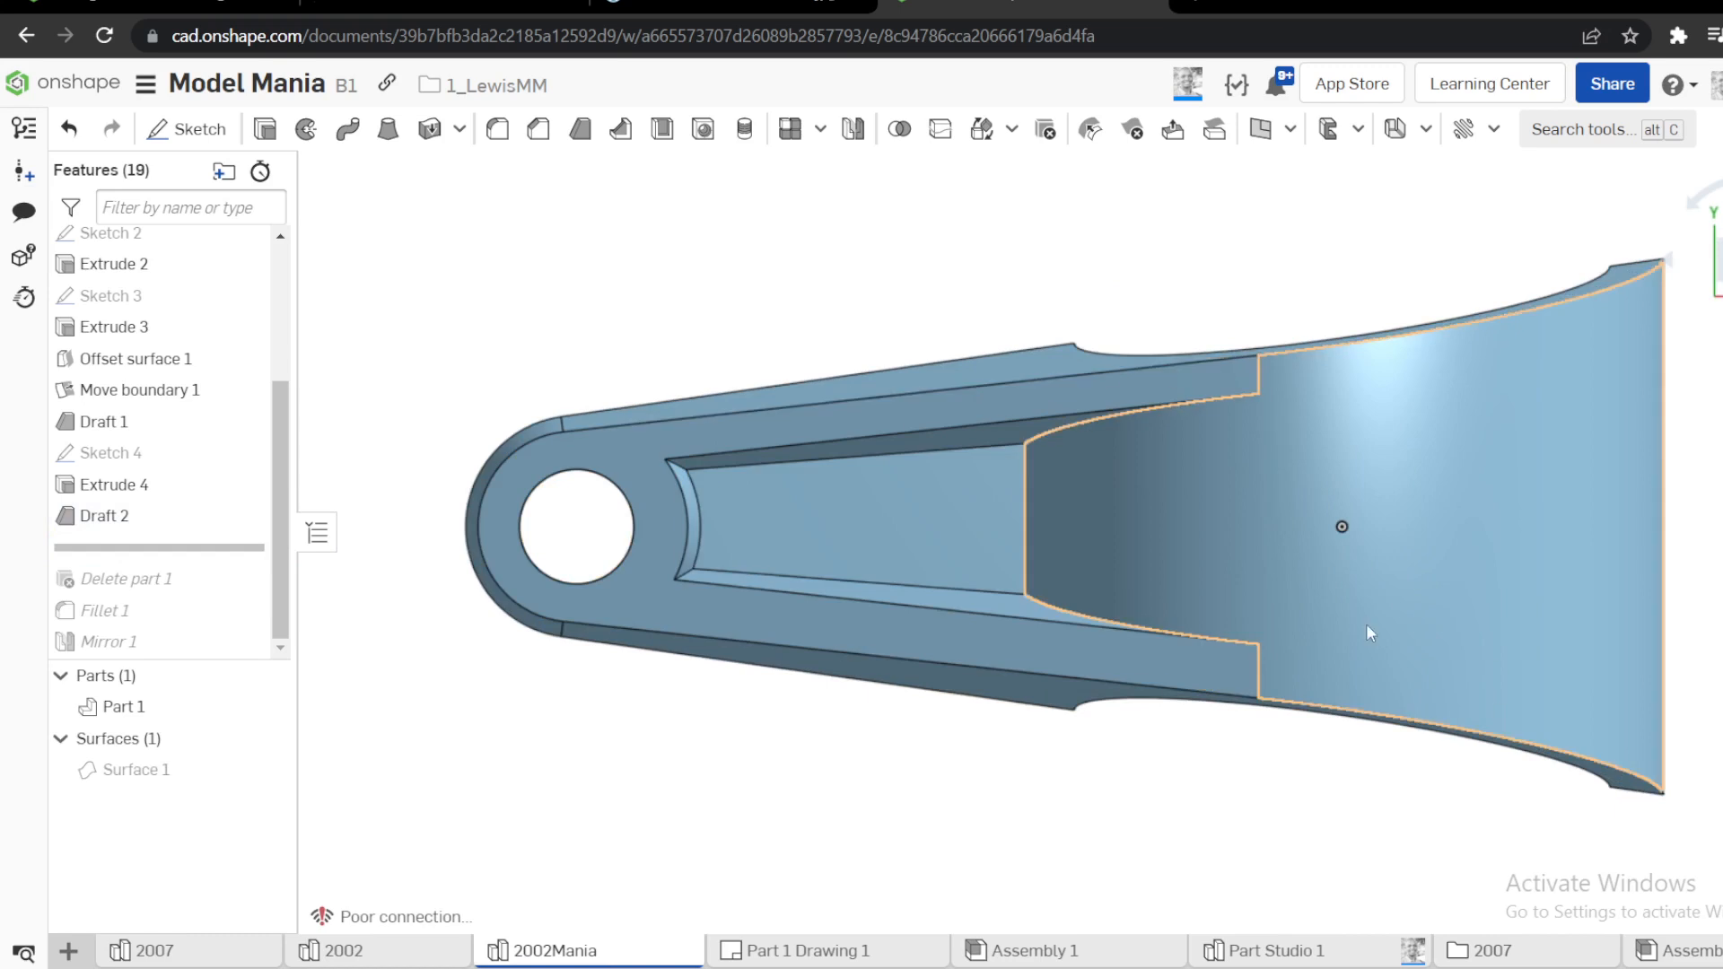
{"action": "scroll", "coordinate": [1366, 623], "scroll_direction": "up", "scroll_amount": 5}
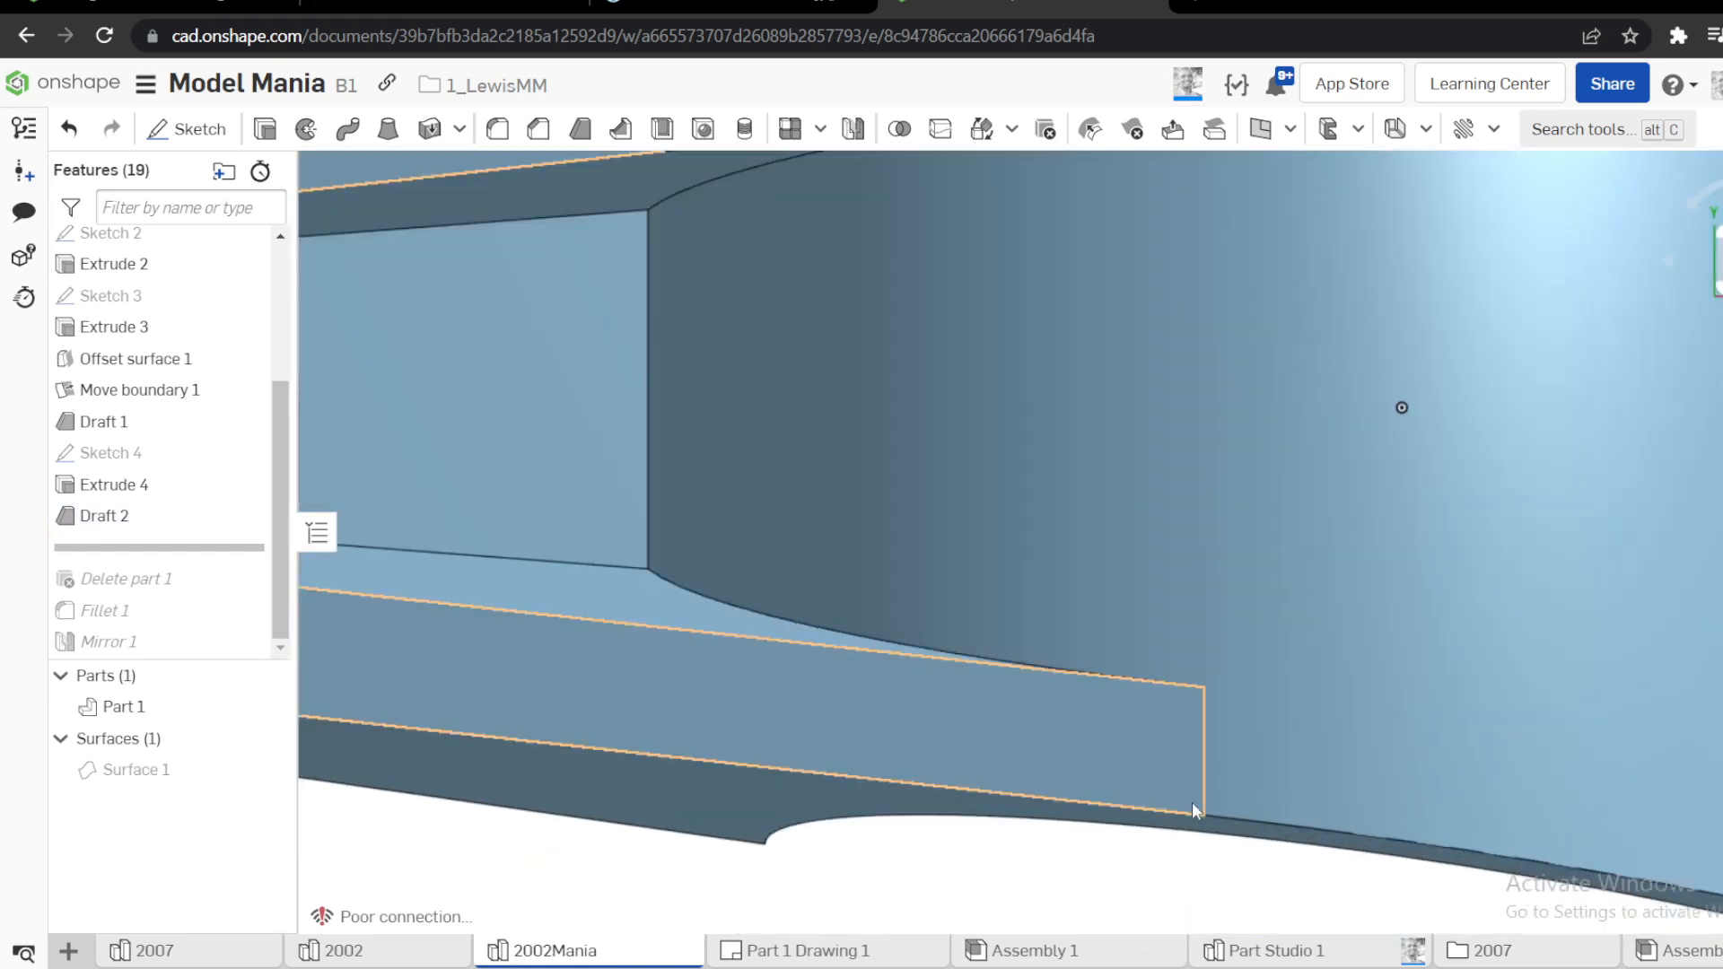
{"action": "left_click", "coordinate": [1206, 795]}
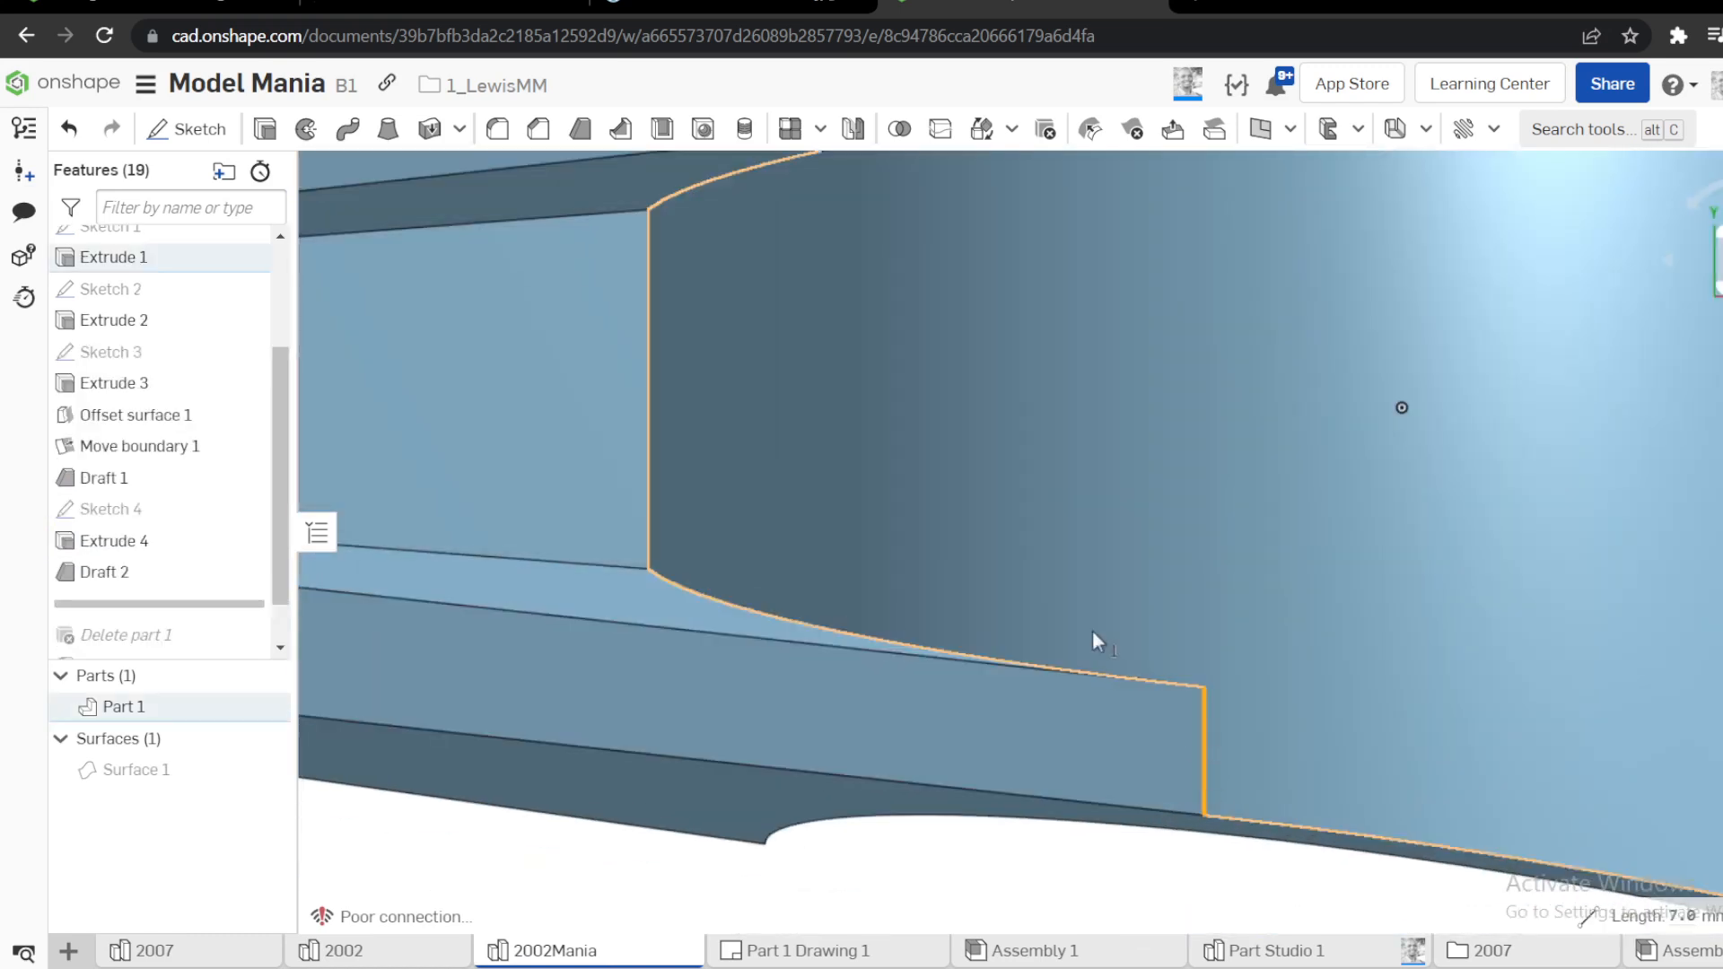
{"action": "scroll", "coordinate": [1090, 606], "scroll_direction": "down", "scroll_amount": 5}
{"action": "left_click", "coordinate": [966, 343]}
{"action": "scroll", "coordinate": [1127, 403], "scroll_direction": "up", "scroll_amount": 5}
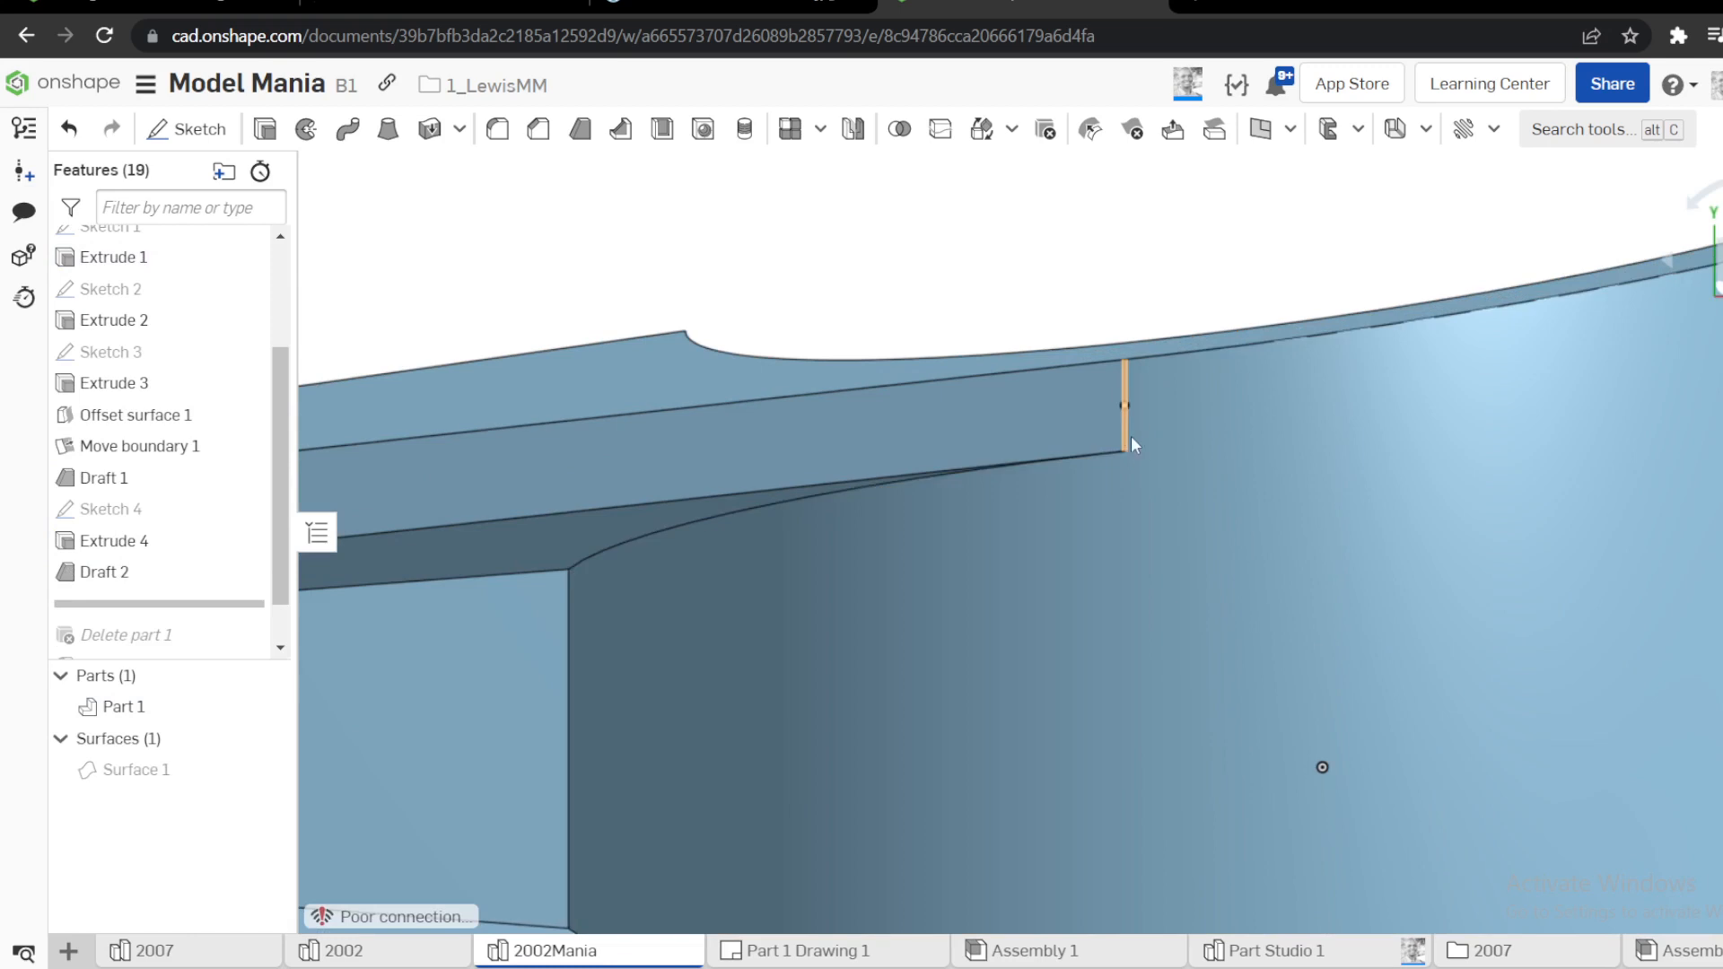
{"action": "left_click", "coordinate": [1125, 440]}
{"action": "key", "text": "f"}
{"action": "left_click", "coordinate": [588, 308]}
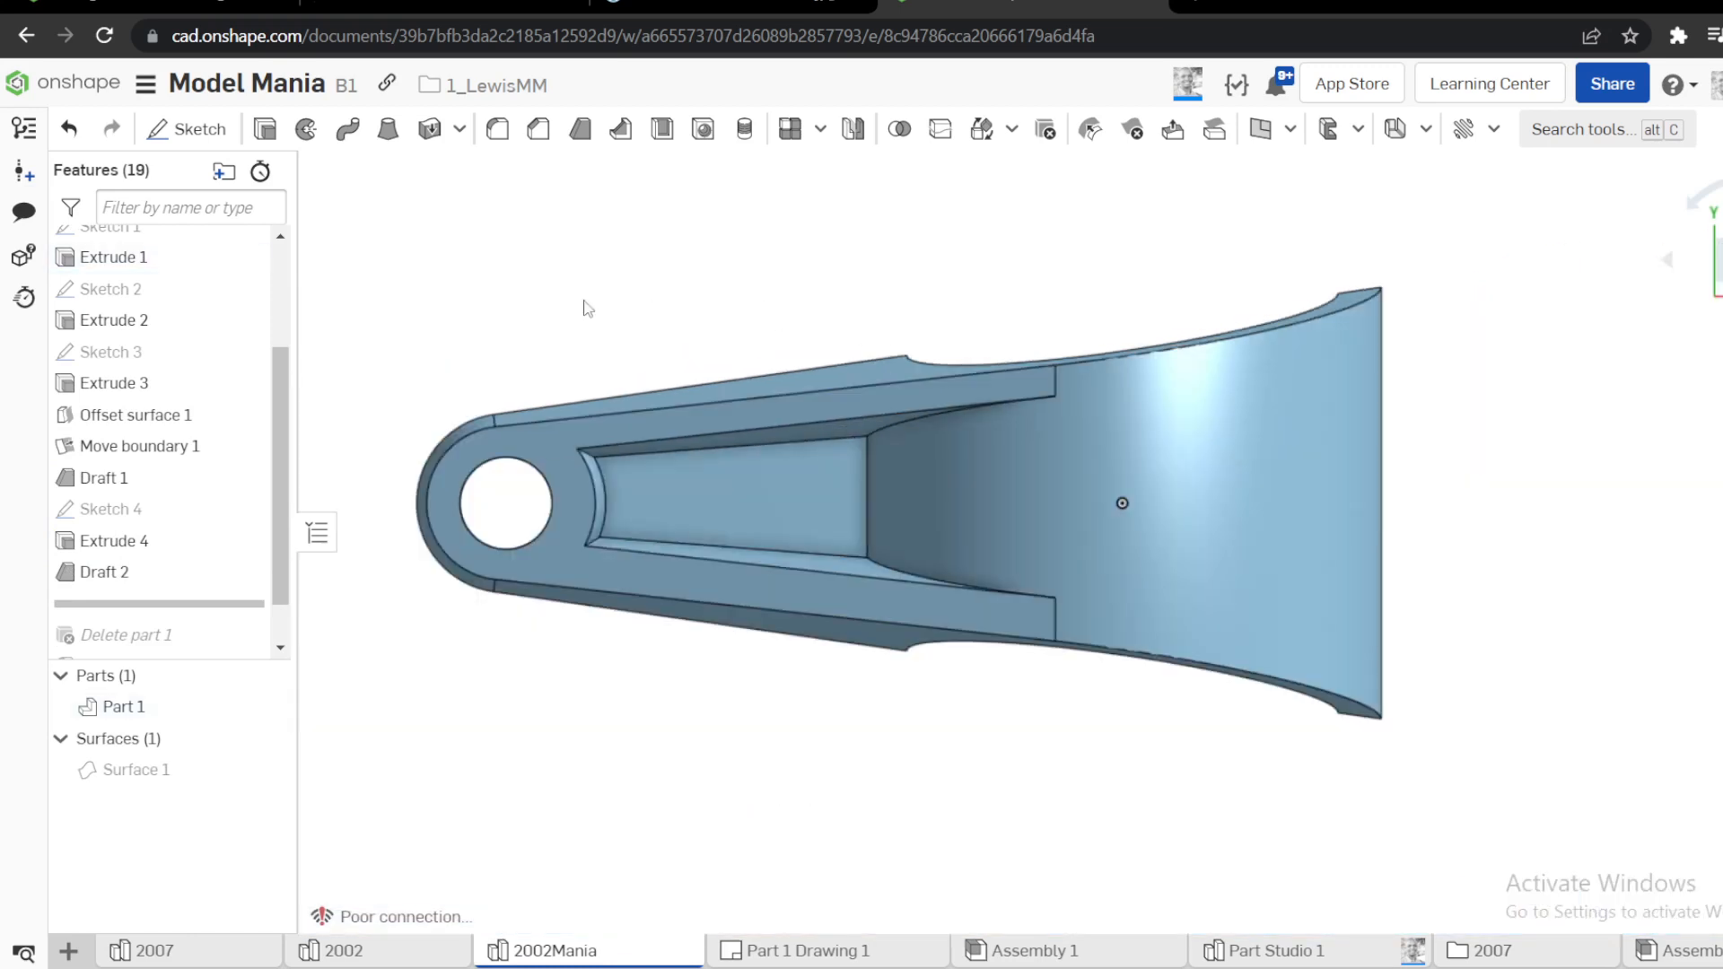
Correct Sketch 4 so the pocket's two long sides are offset equally from the arm's edges, and roll the history to the end
{"action": "right_click", "coordinate": [148, 508]}
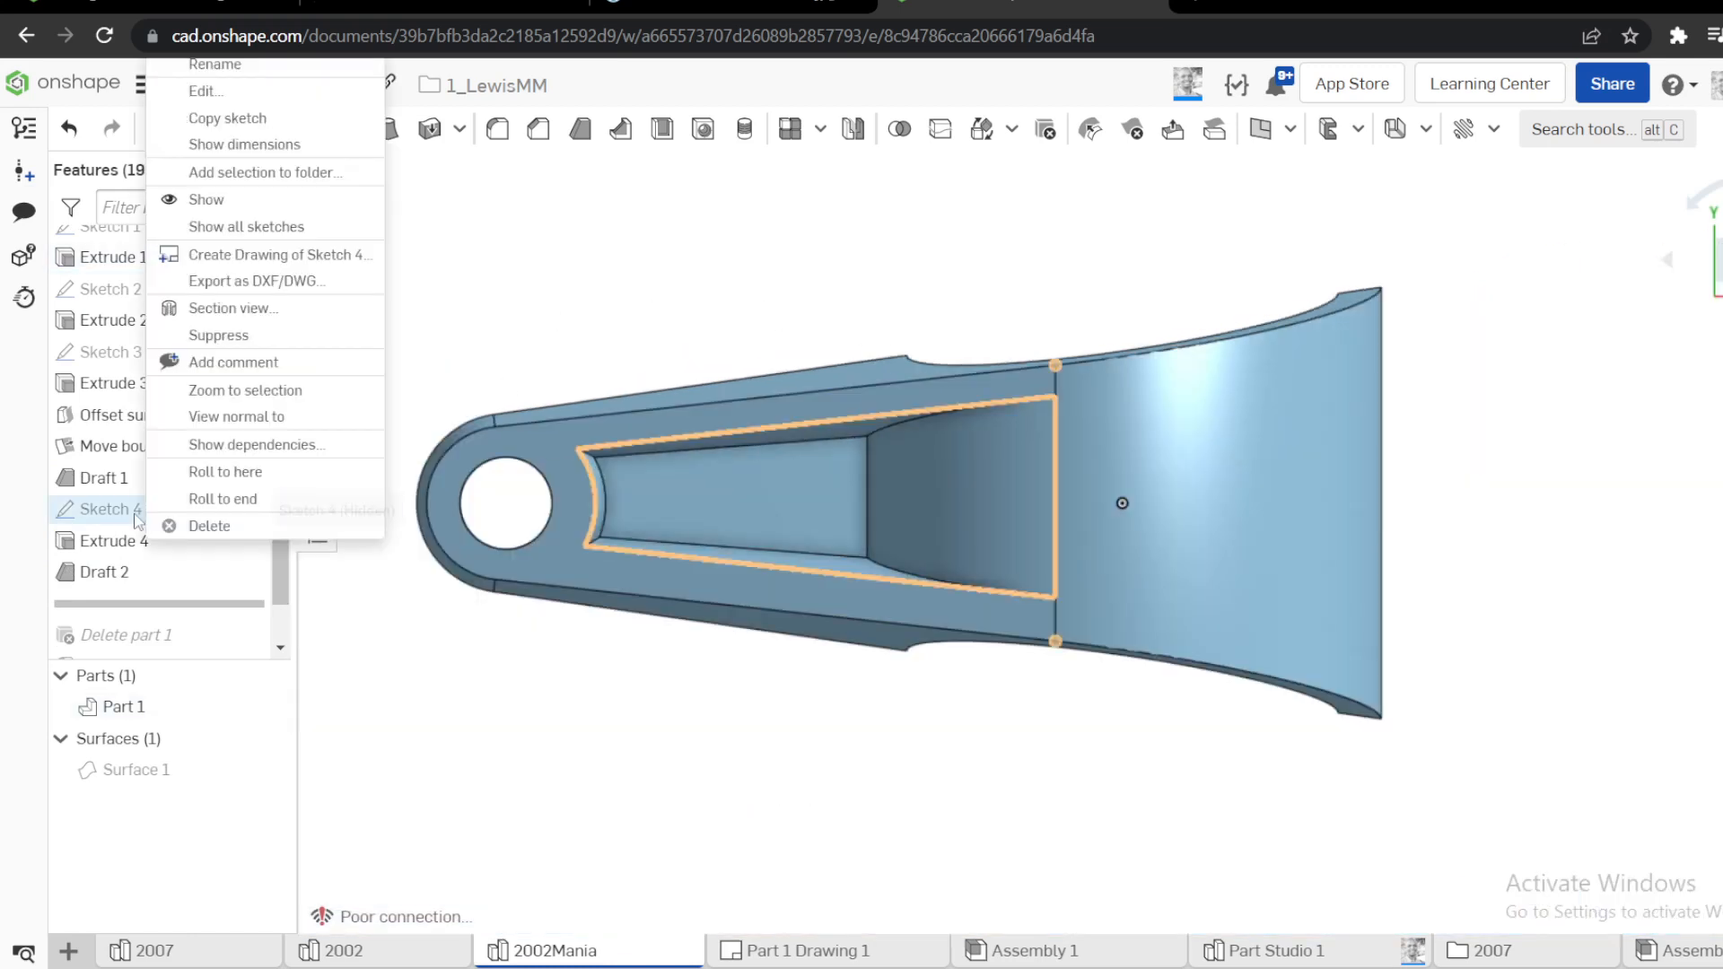
{"action": "left_click", "coordinate": [204, 91]}
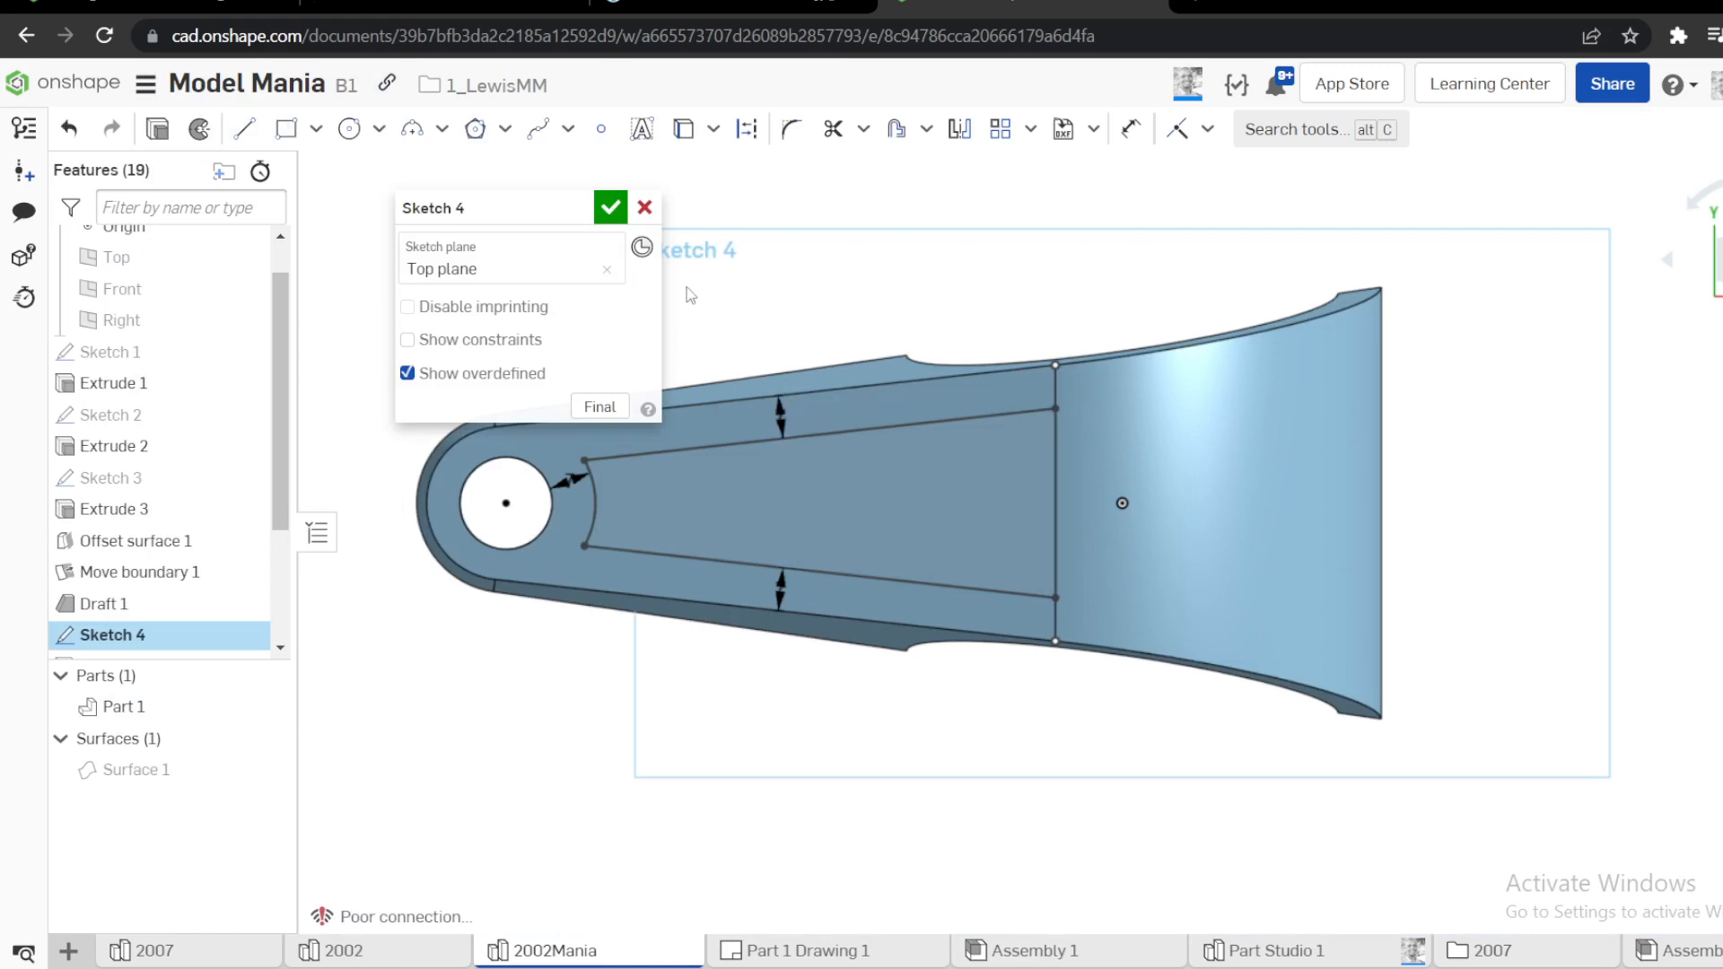
{"action": "left_click", "coordinate": [618, 220]}
{"action": "scroll", "coordinate": [197, 530], "scroll_direction": "down", "scroll_amount": 3}
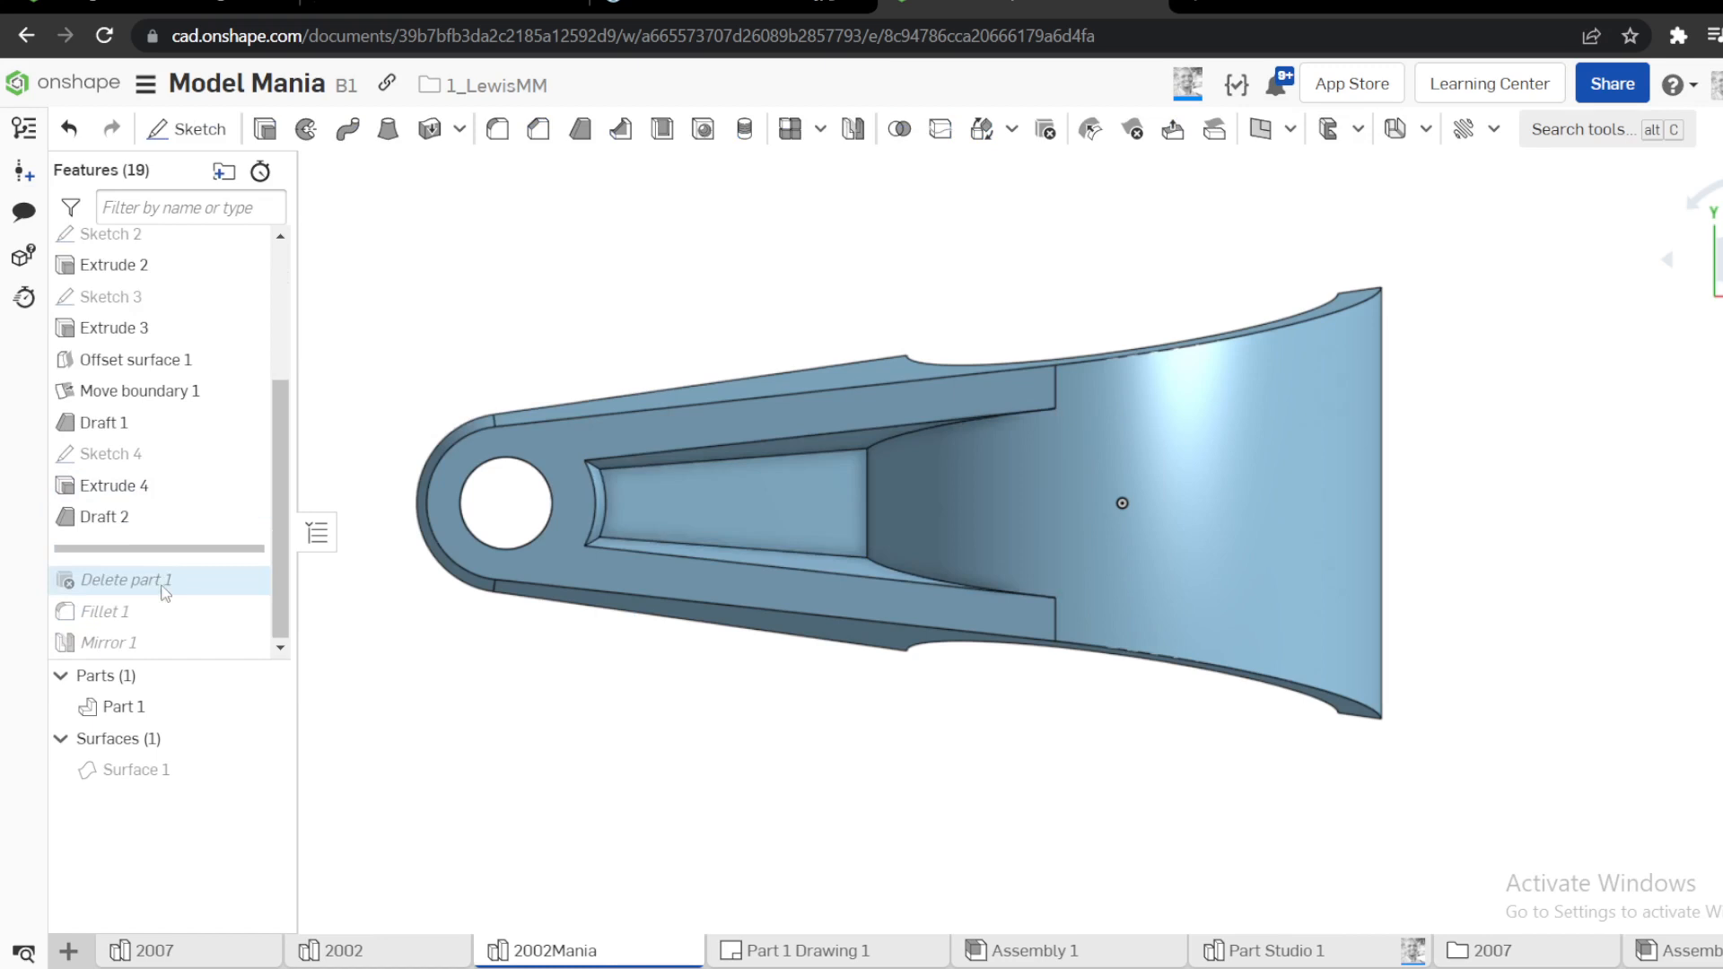
{"action": "right_click", "coordinate": [117, 524]}
{"action": "left_click", "coordinate": [224, 752]}
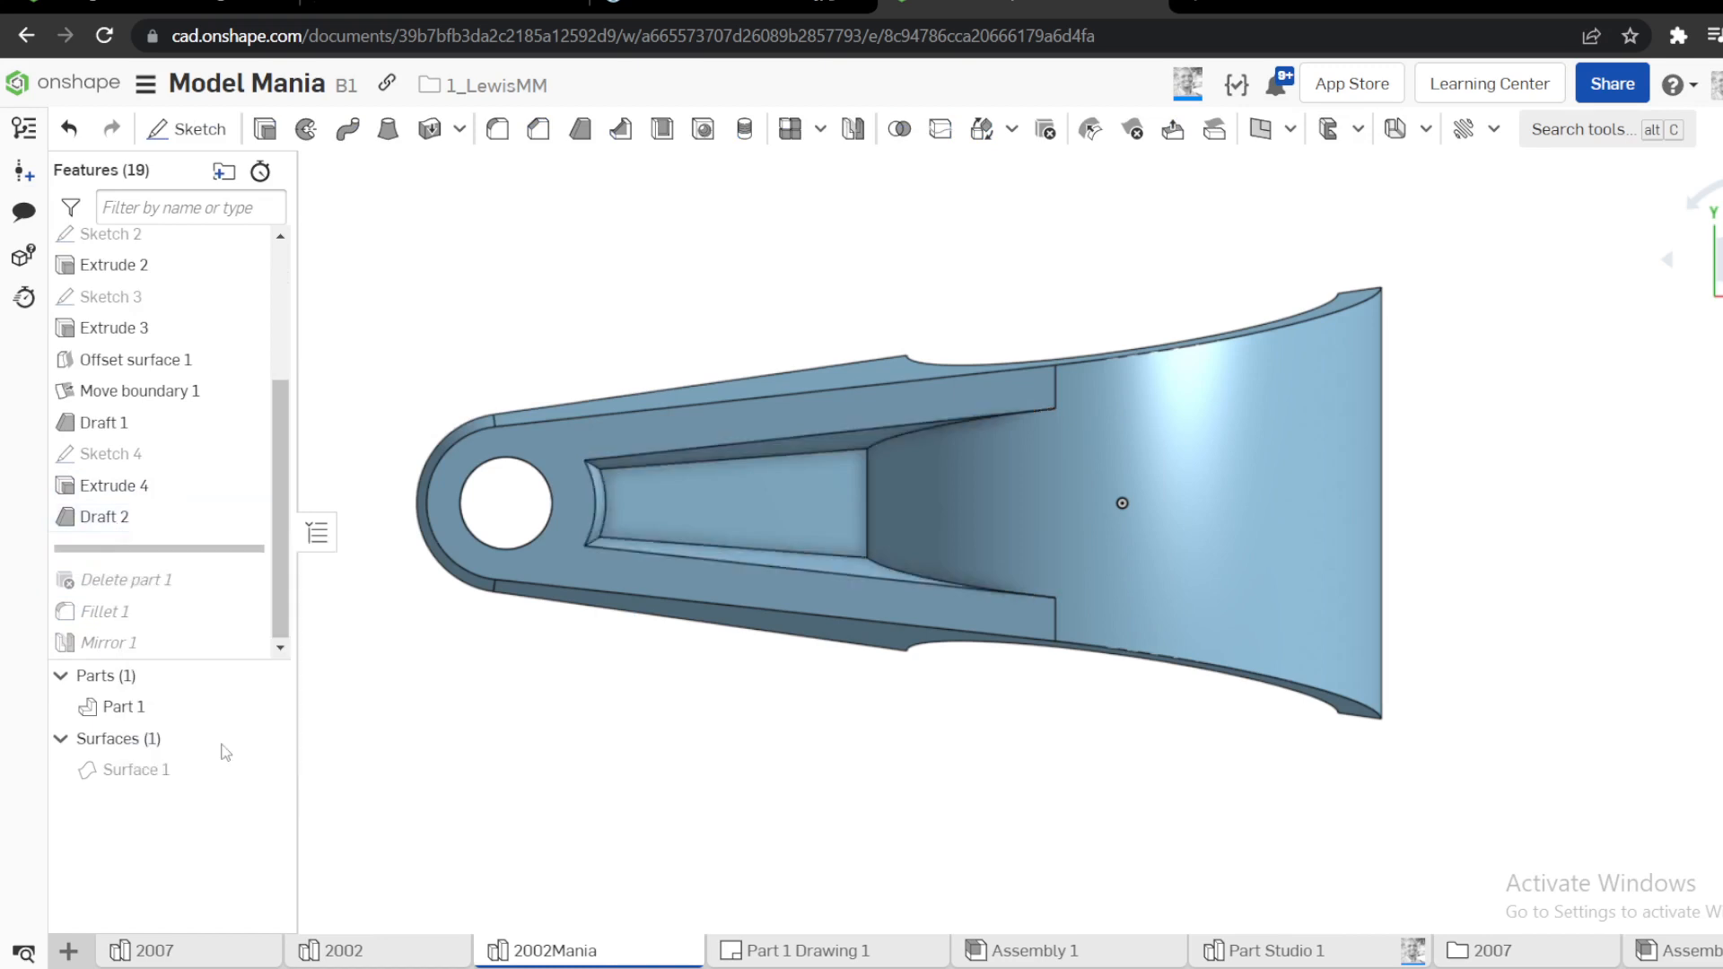
Fillet the part's outer edges on both the original and mirrored sides with a 3 mm radius
{"action": "right_click_drag", "start_coordinate": [571, 634], "coordinate": [561, 399]}
{"action": "key", "text": "shift+f"}
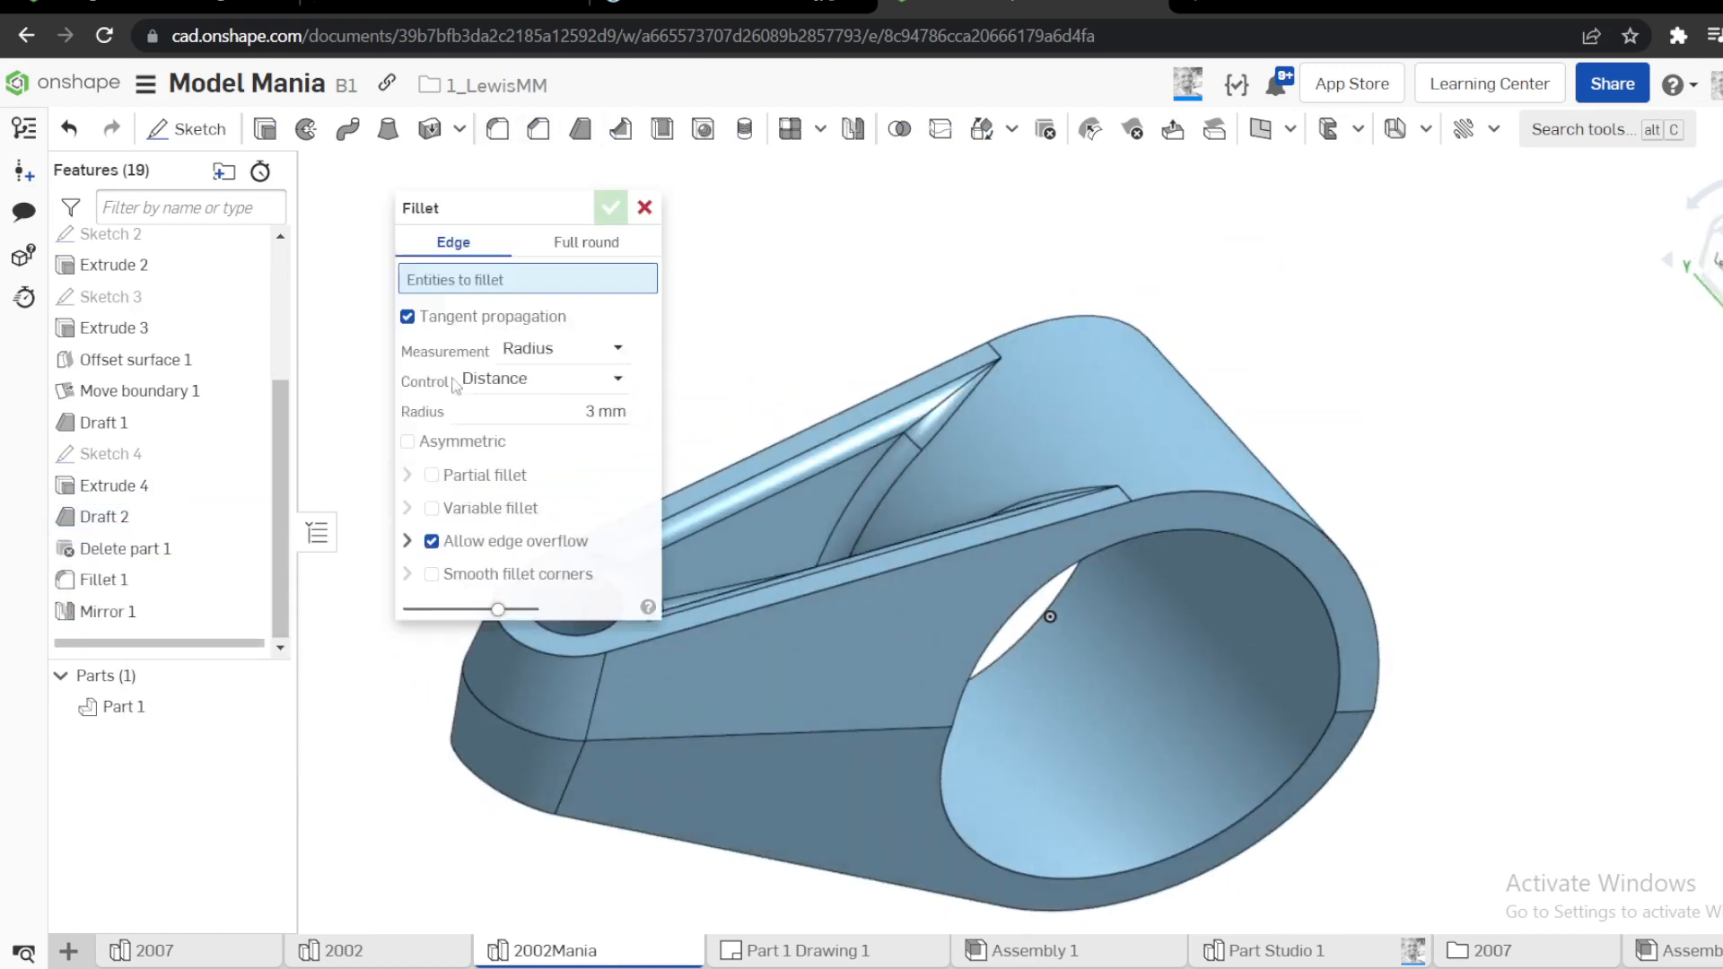
{"action": "left_click", "coordinate": [907, 567]}
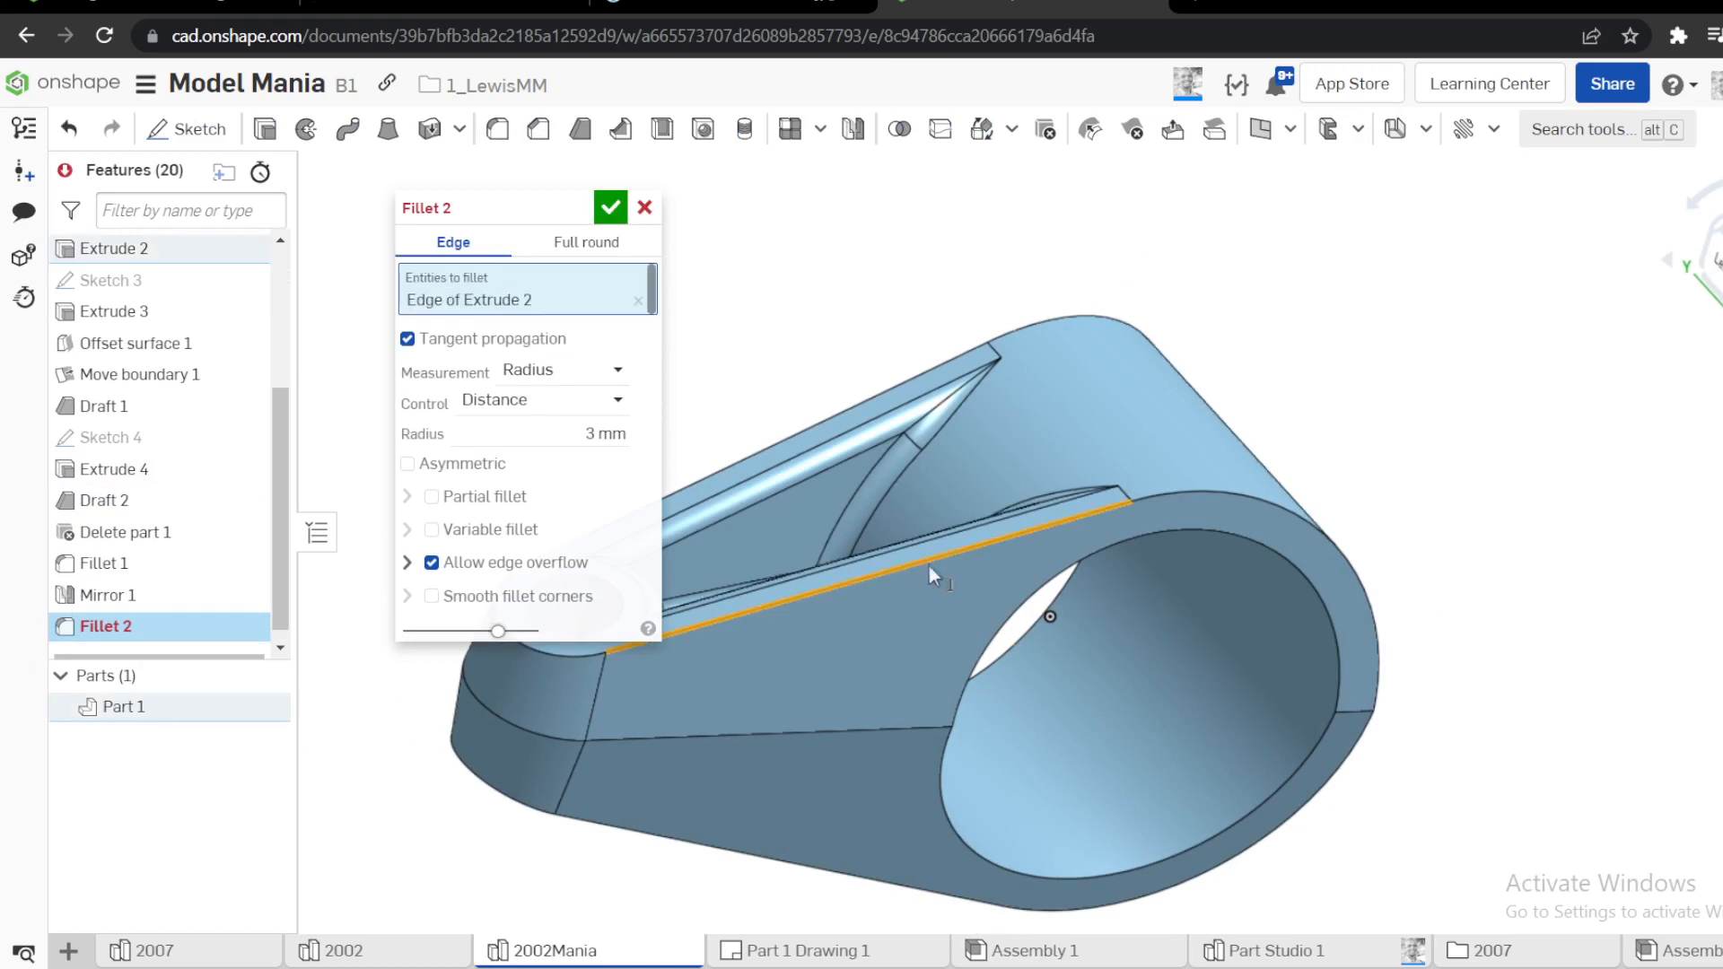
{"action": "mouse_move", "coordinate": [928, 567]}
{"action": "right_mouse_down"}
{"action": "mouse_move", "coordinate": [1285, 707]}
{"action": "mouse_move", "coordinate": [1366, 759]}
{"action": "mouse_move", "coordinate": [1315, 698]}
{"action": "mouse_move", "coordinate": [1325, 556]}
{"action": "right_mouse_up"}
{"action": "left_click", "coordinate": [1376, 767]}
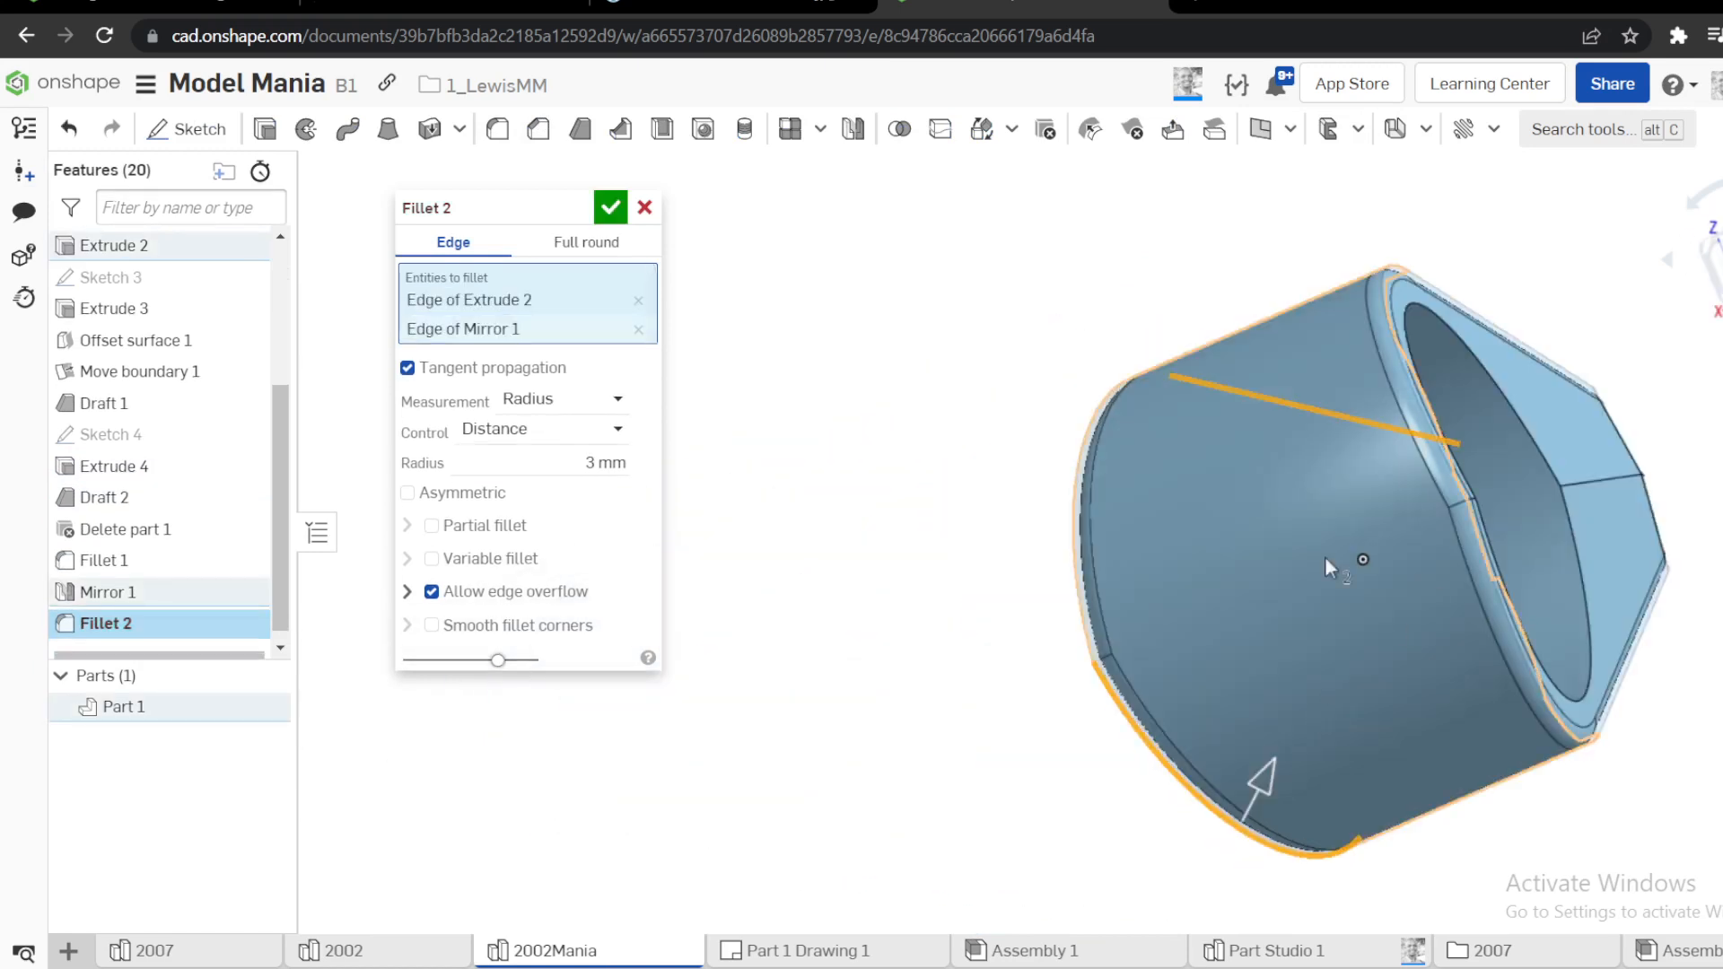
{"action": "key", "text": "Return"}
Change the appearance of Part 1 to a light golden yellow
{"action": "right_click", "coordinate": [152, 704]}
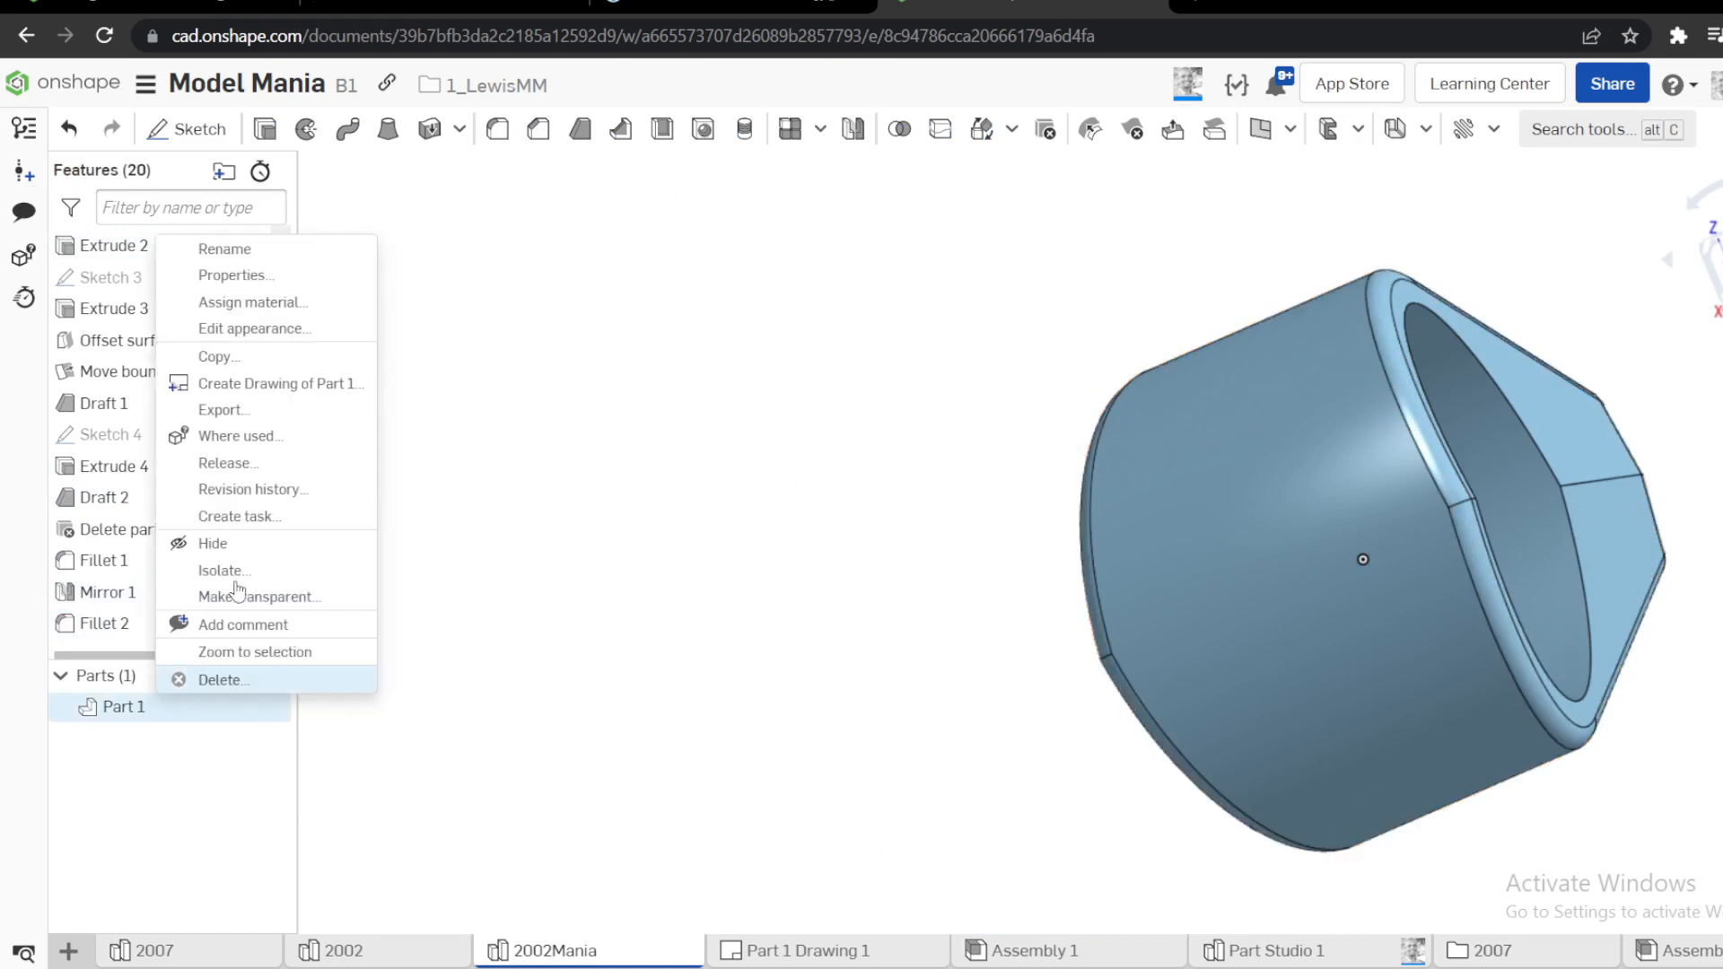
{"action": "left_click", "coordinate": [278, 329]}
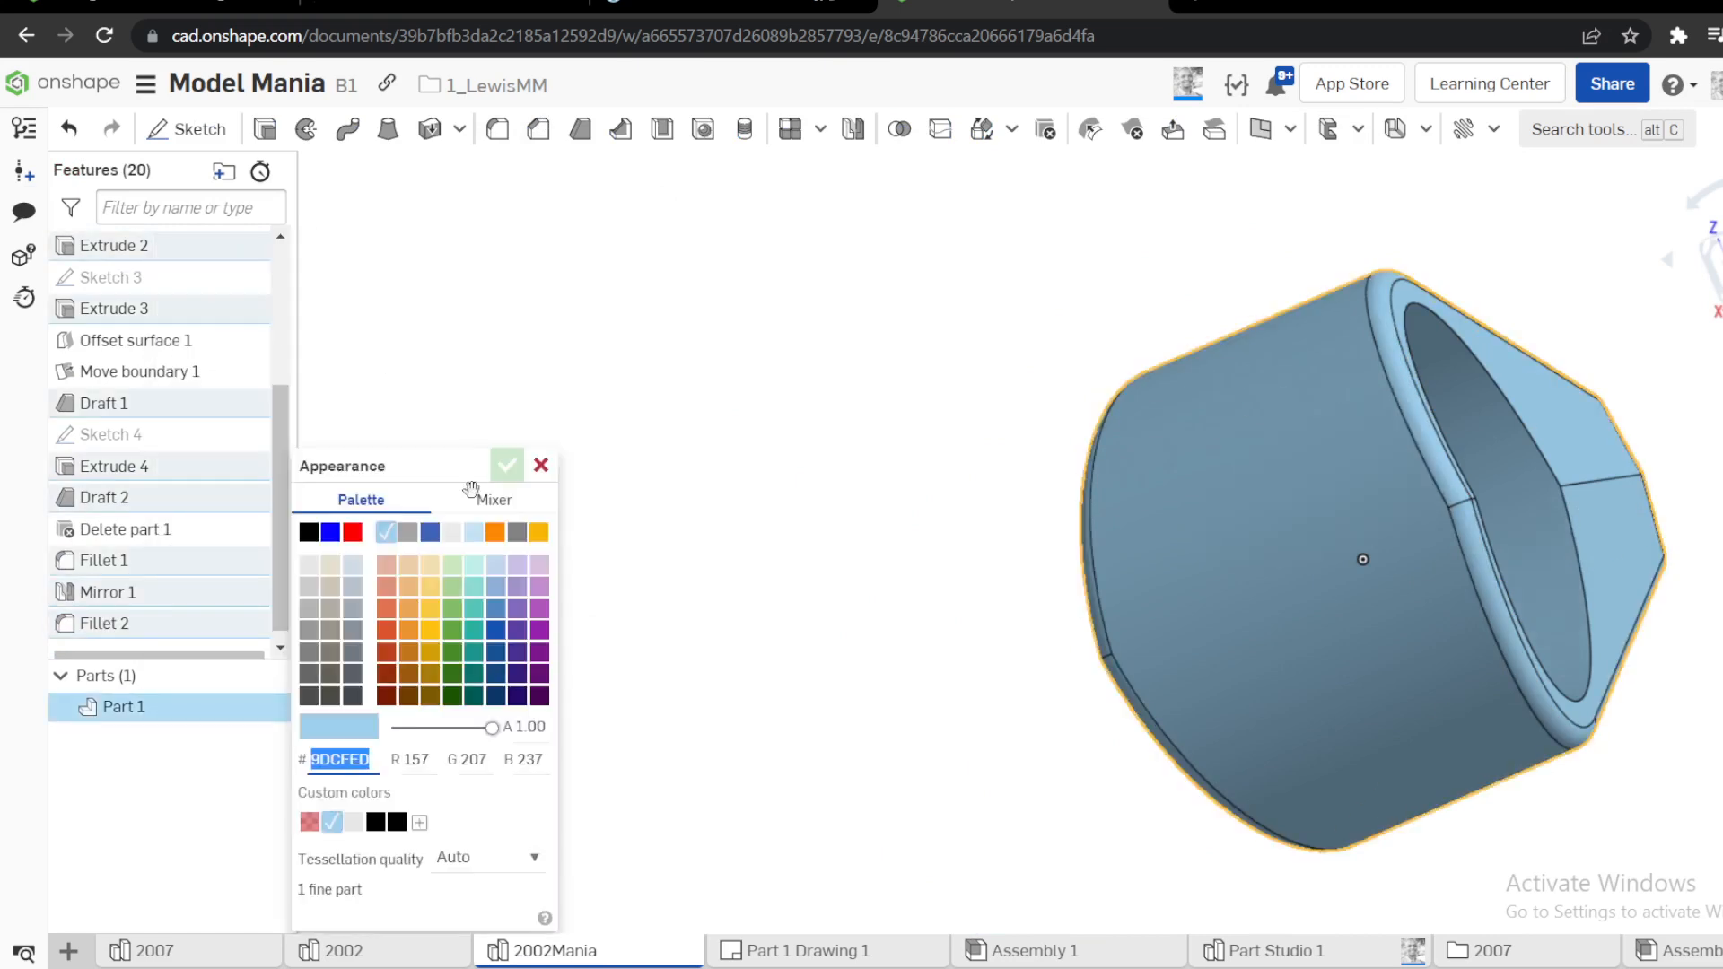
{"action": "left_click", "coordinate": [427, 587]}
Add a red face appearance to the Fillet 1 and Fillet 2 features
{"action": "left_click", "coordinate": [126, 623]}
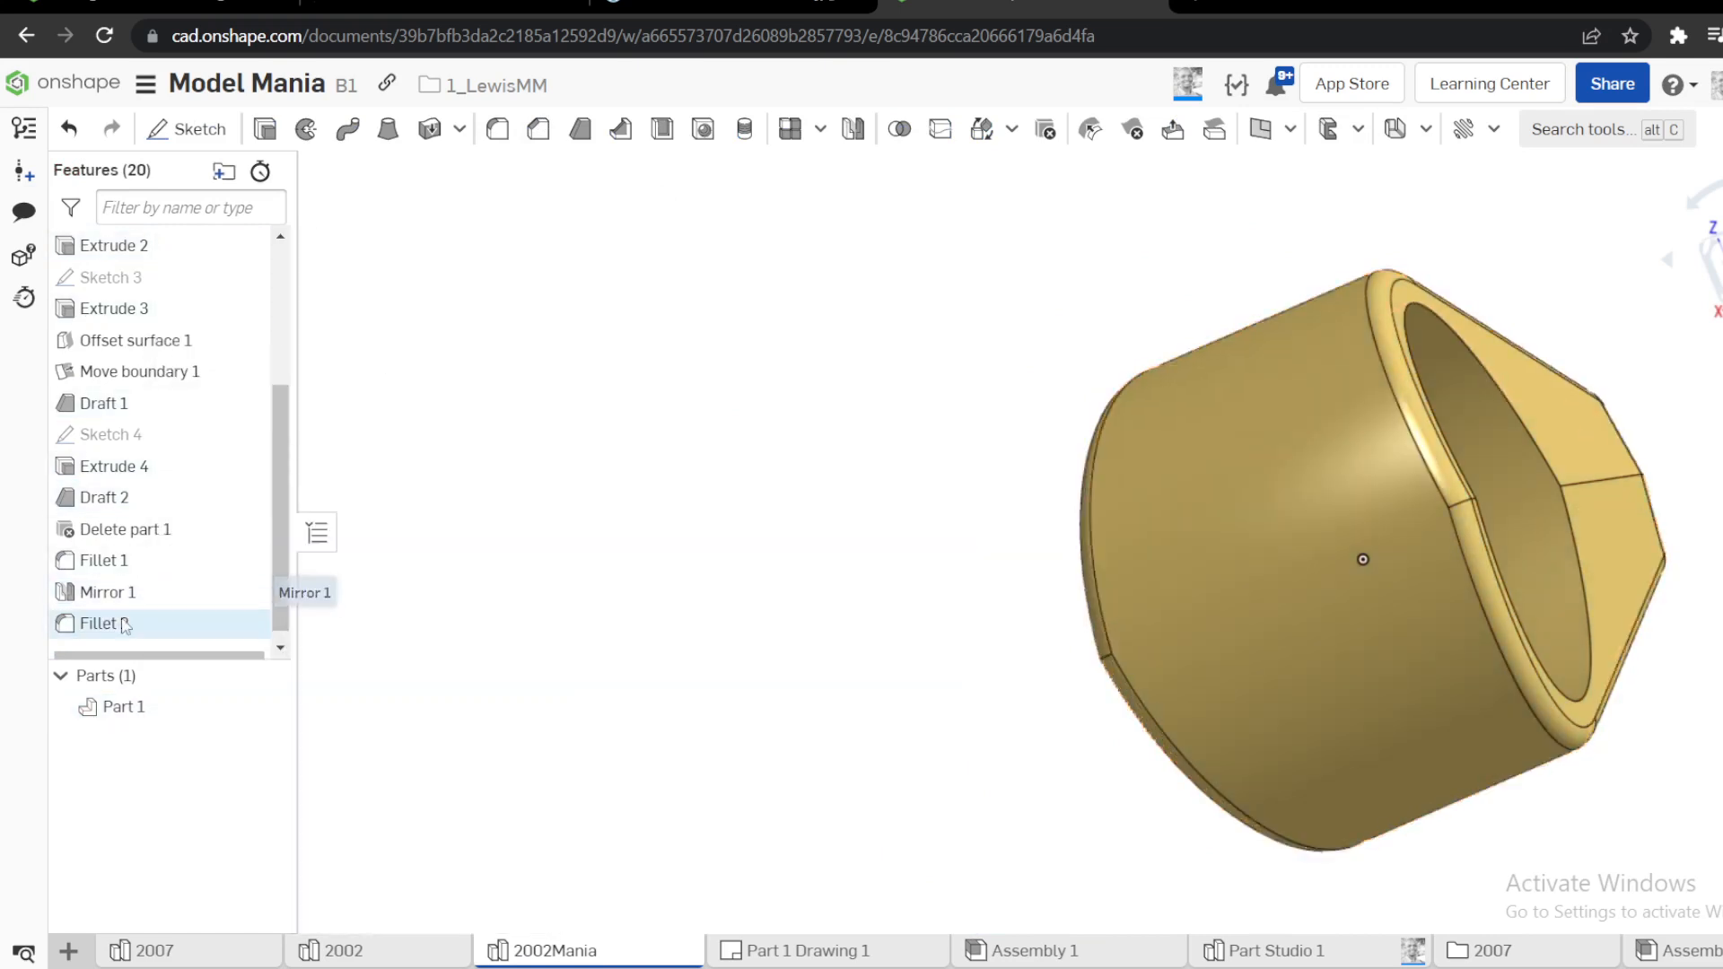
{"action": "left_click", "coordinate": [125, 563], "text": "ctrl"}
{"action": "right_click", "coordinate": [478, 438]}
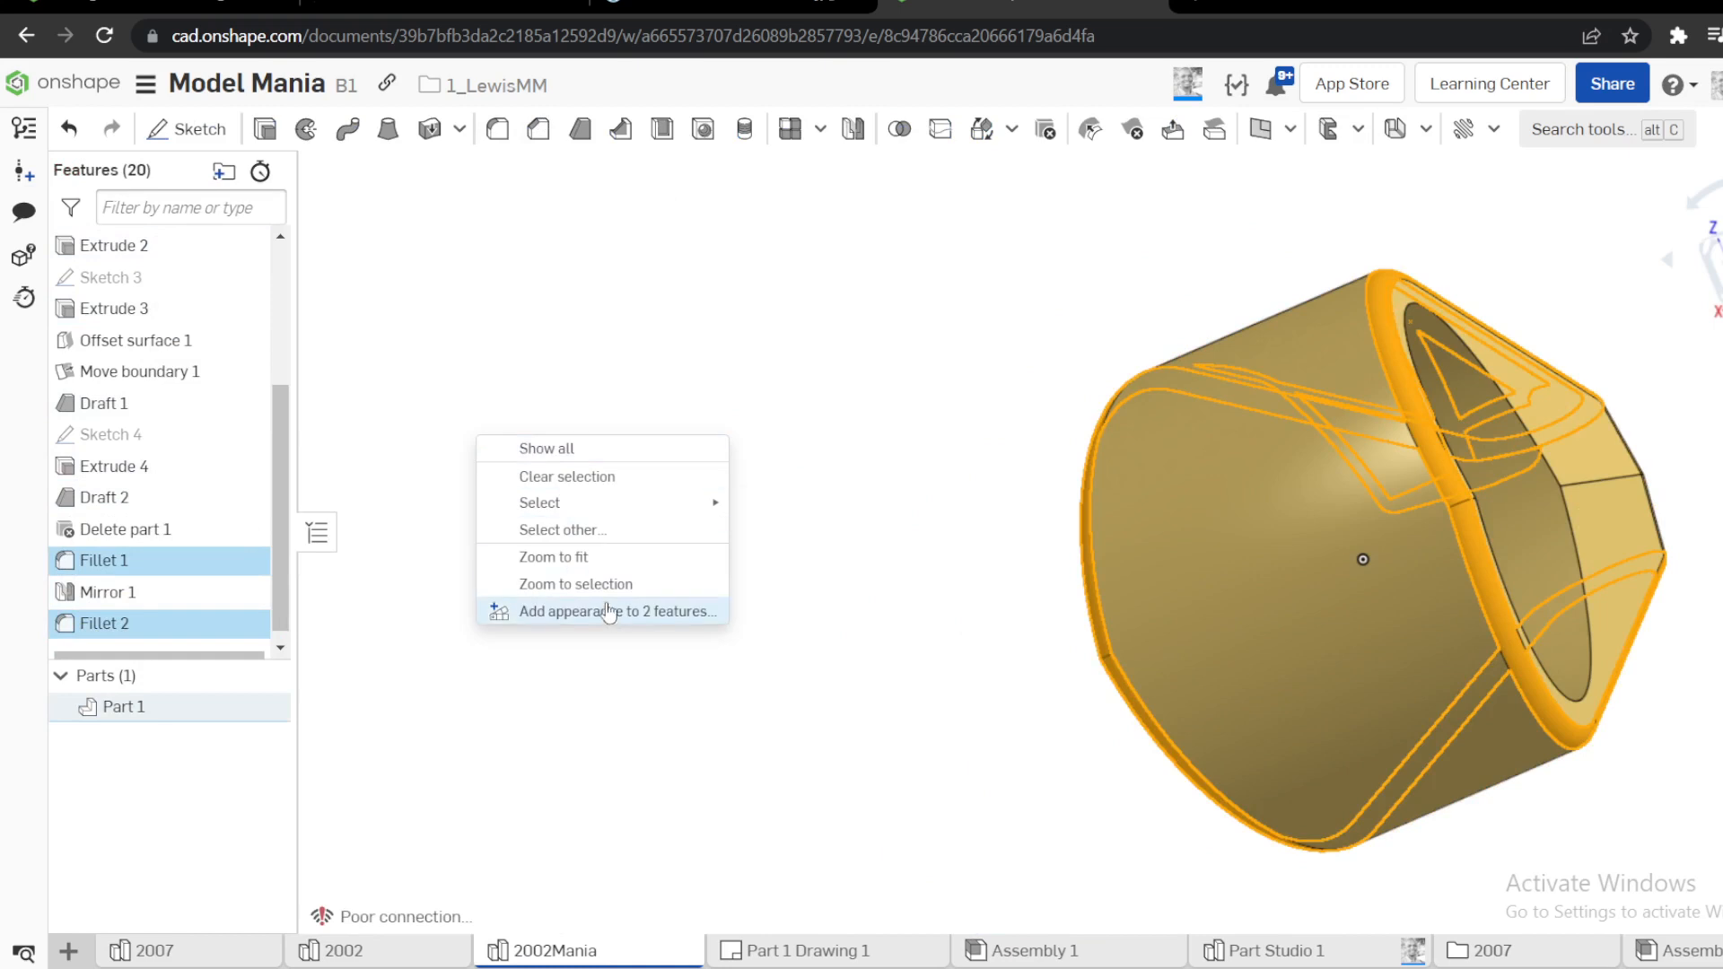
{"action": "left_click", "coordinate": [603, 611]}
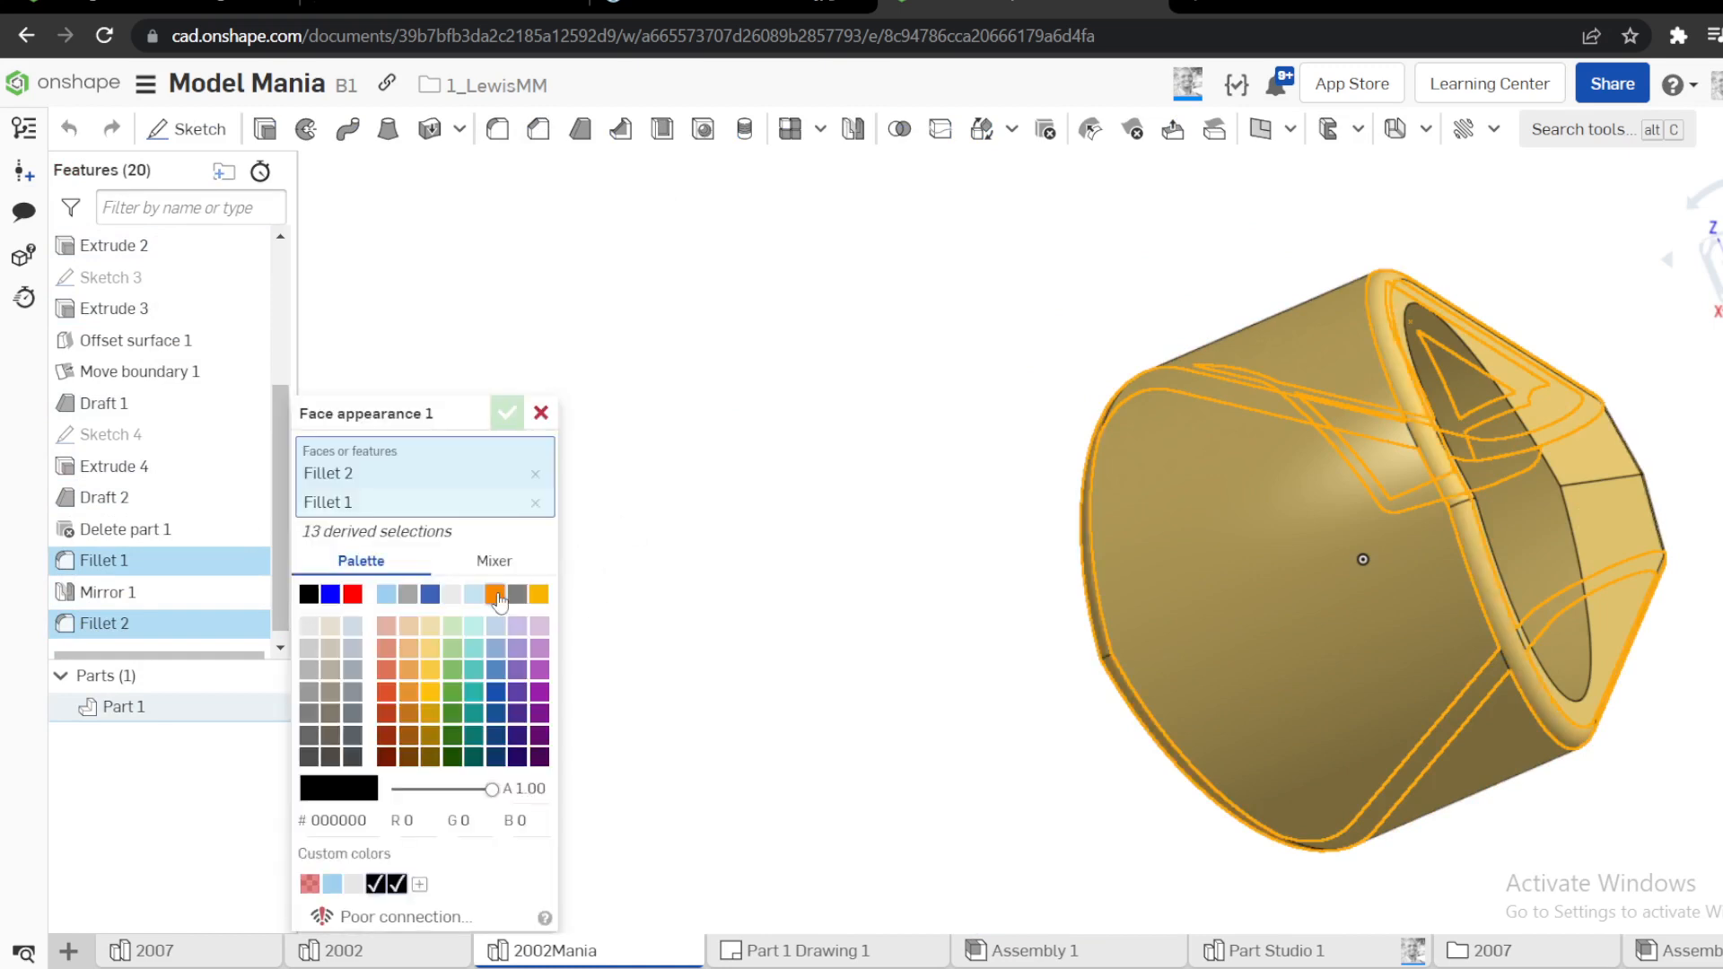
{"action": "left_click", "coordinate": [352, 594]}
{"action": "left_click", "coordinate": [507, 413]}
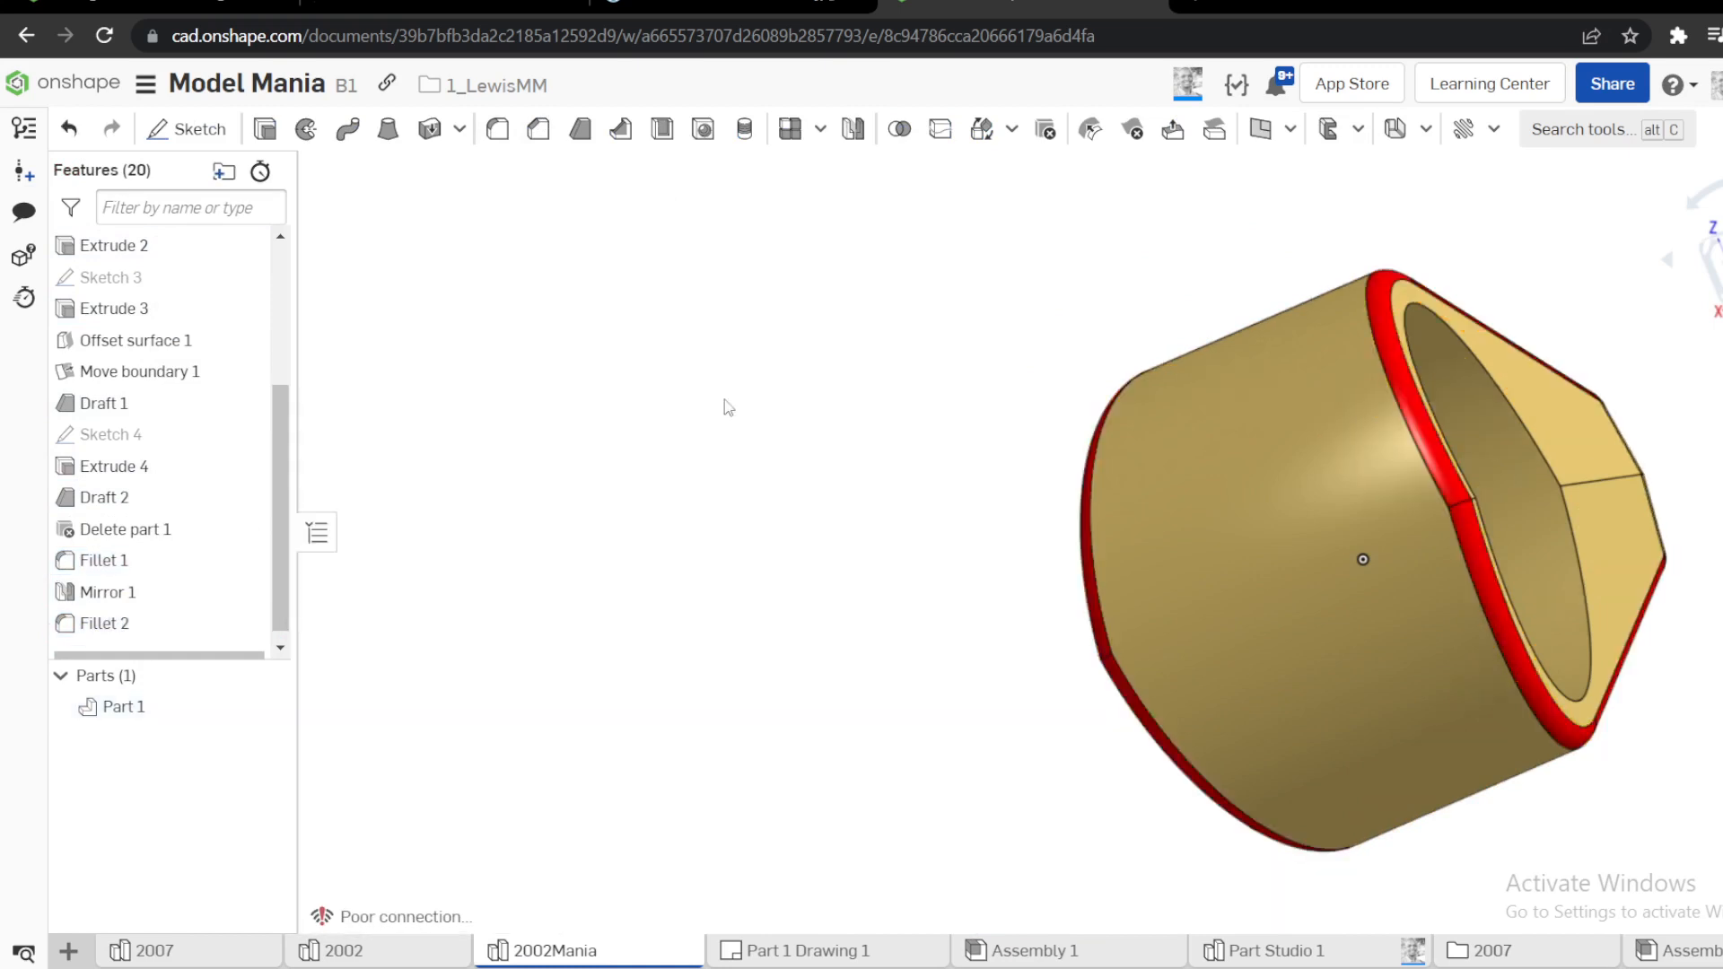
Compare the finished part with the Phase 1 reference drawing, viewing its pocket and fillets at an angle and straight on
{"action": "mouse_move", "coordinate": [728, 408]}
{"action": "right_mouse_down"}
{"action": "mouse_move", "coordinate": [762, 581]}
{"action": "mouse_move", "coordinate": [908, 567]}
{"action": "mouse_move", "coordinate": [841, 684]}
{"action": "mouse_move", "coordinate": [823, 578]}
{"action": "right_mouse_up"}
{"action": "left_click", "coordinate": [815, 3]}
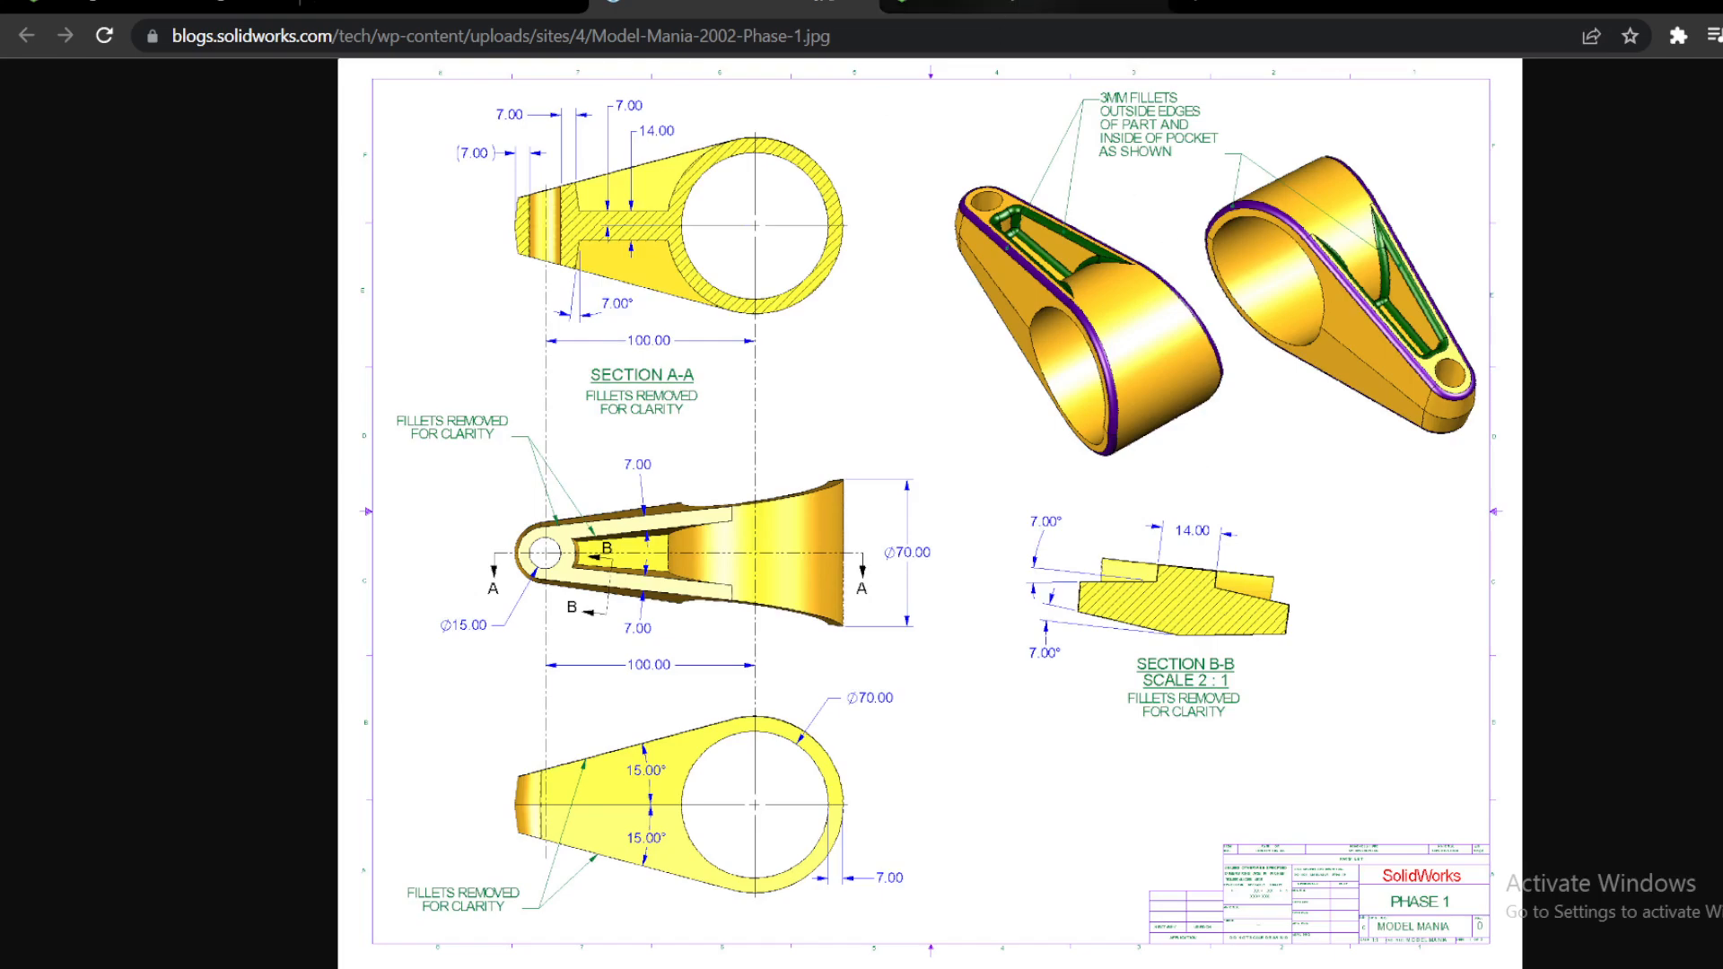
{"action": "left_click", "coordinate": [1023, 5]}
{"action": "right_click_drag", "start_coordinate": [1343, 291], "coordinate": [1684, 288]}
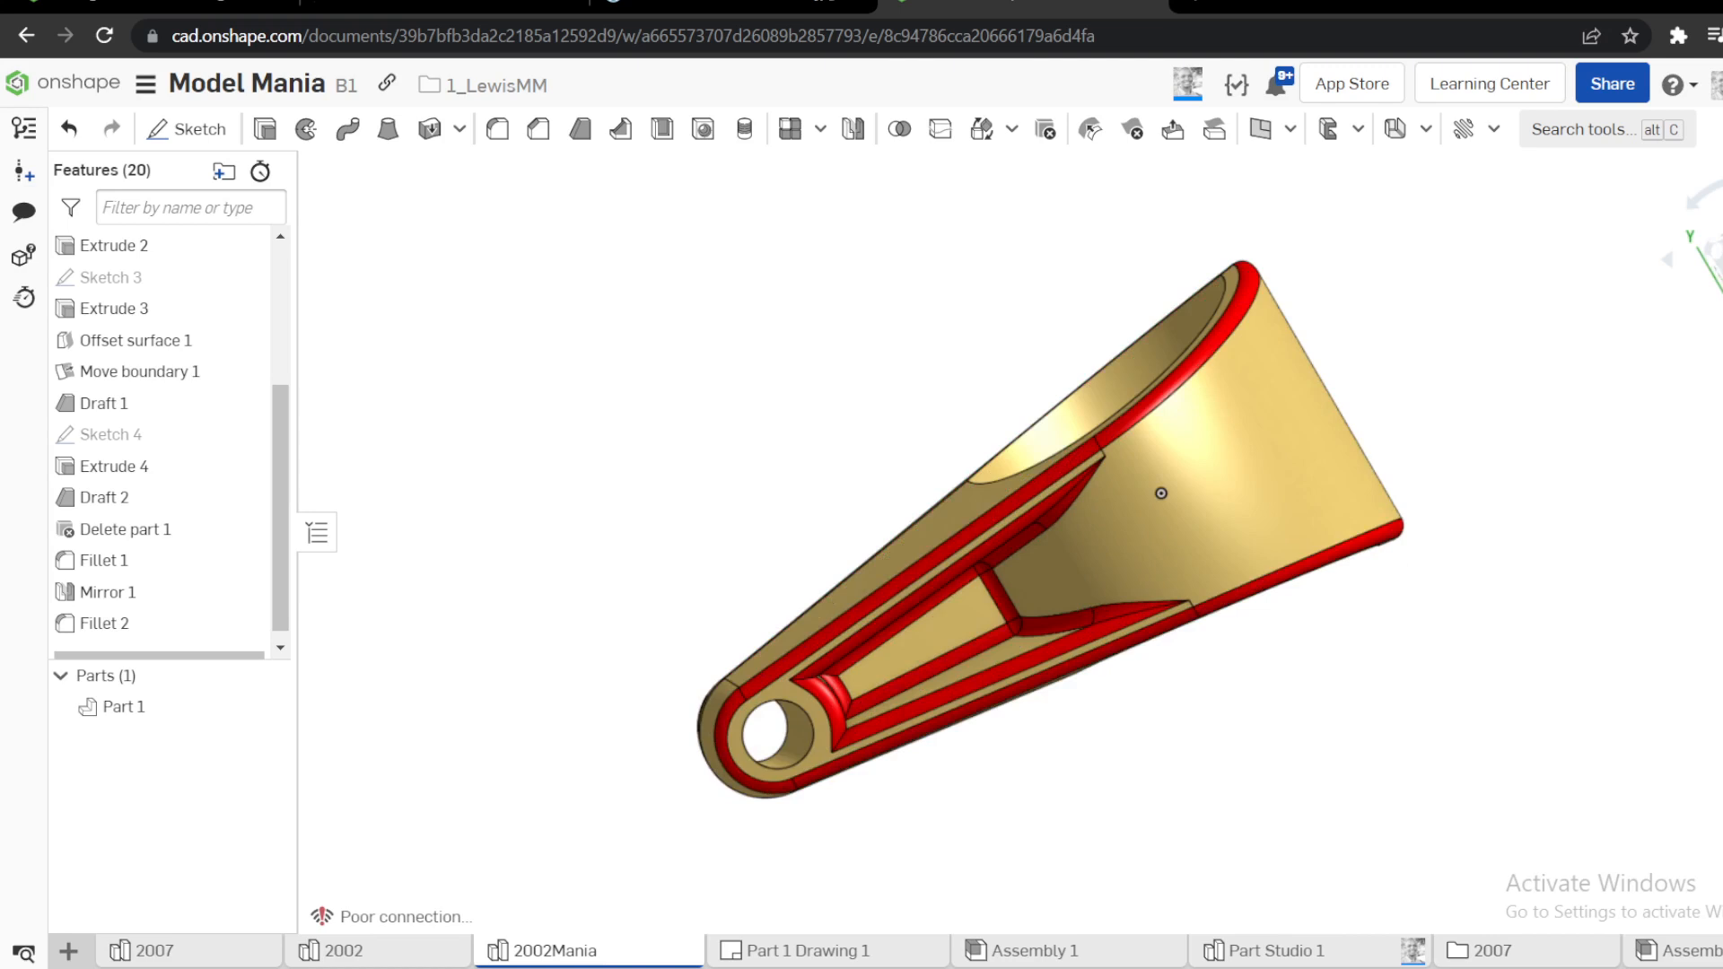
{"action": "left_click", "coordinate": [1718, 260]}
{"action": "scroll", "coordinate": [1118, 470], "scroll_direction": "down", "scroll_amount": 3}
{"action": "scroll", "coordinate": [1118, 470], "scroll_direction": "up", "scroll_amount": 3}
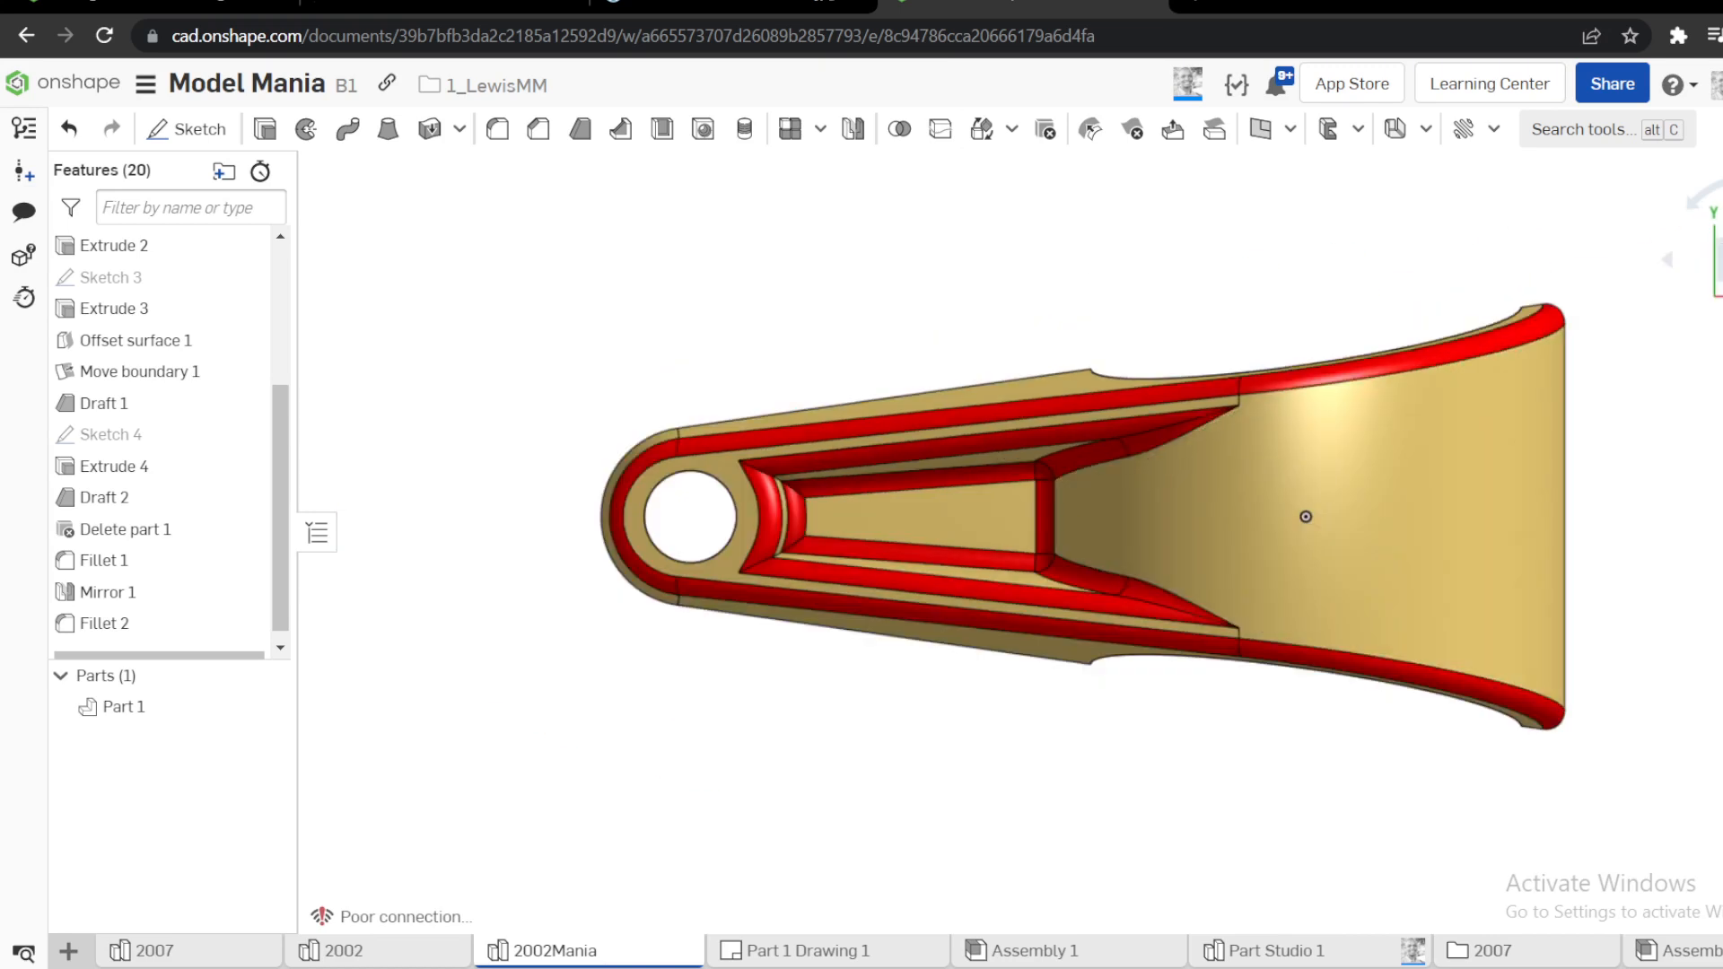